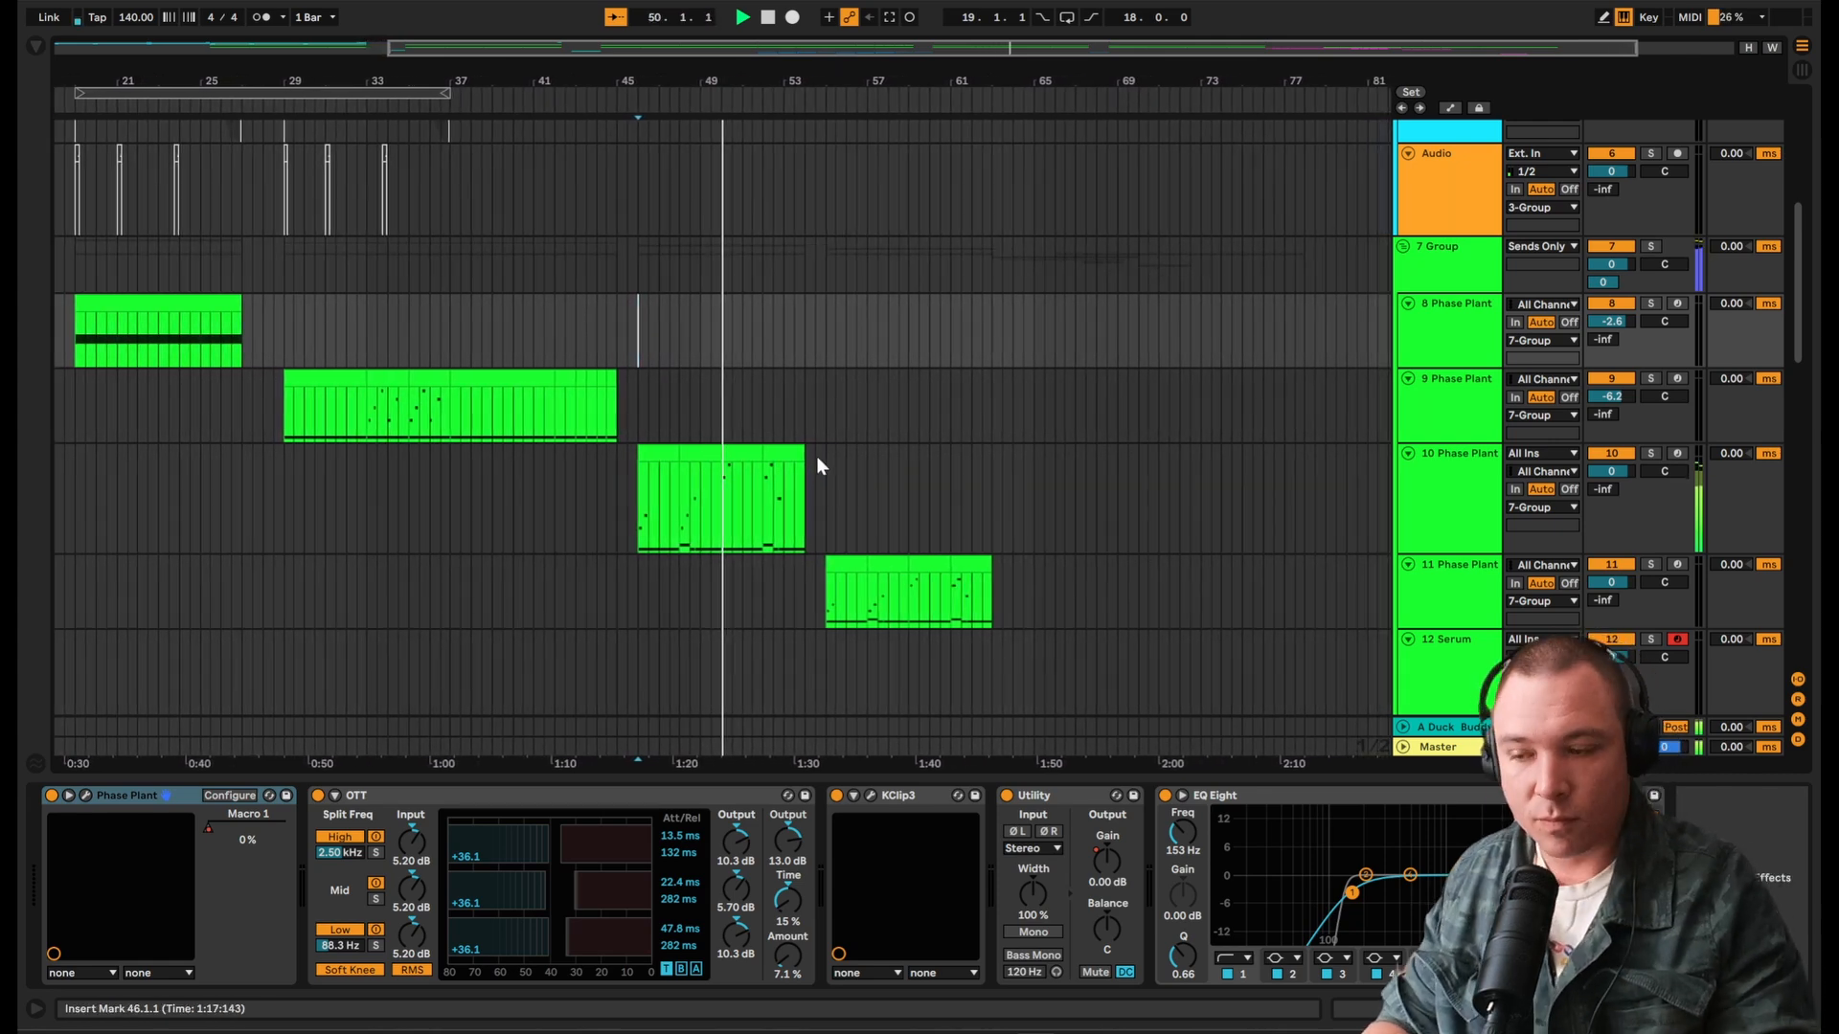
Step: Audition the 11 Phase Plant clip from bar 55 and look back over the earlier bass clips in the arrangement
{"action": "left_click", "coordinate": [836, 573]}
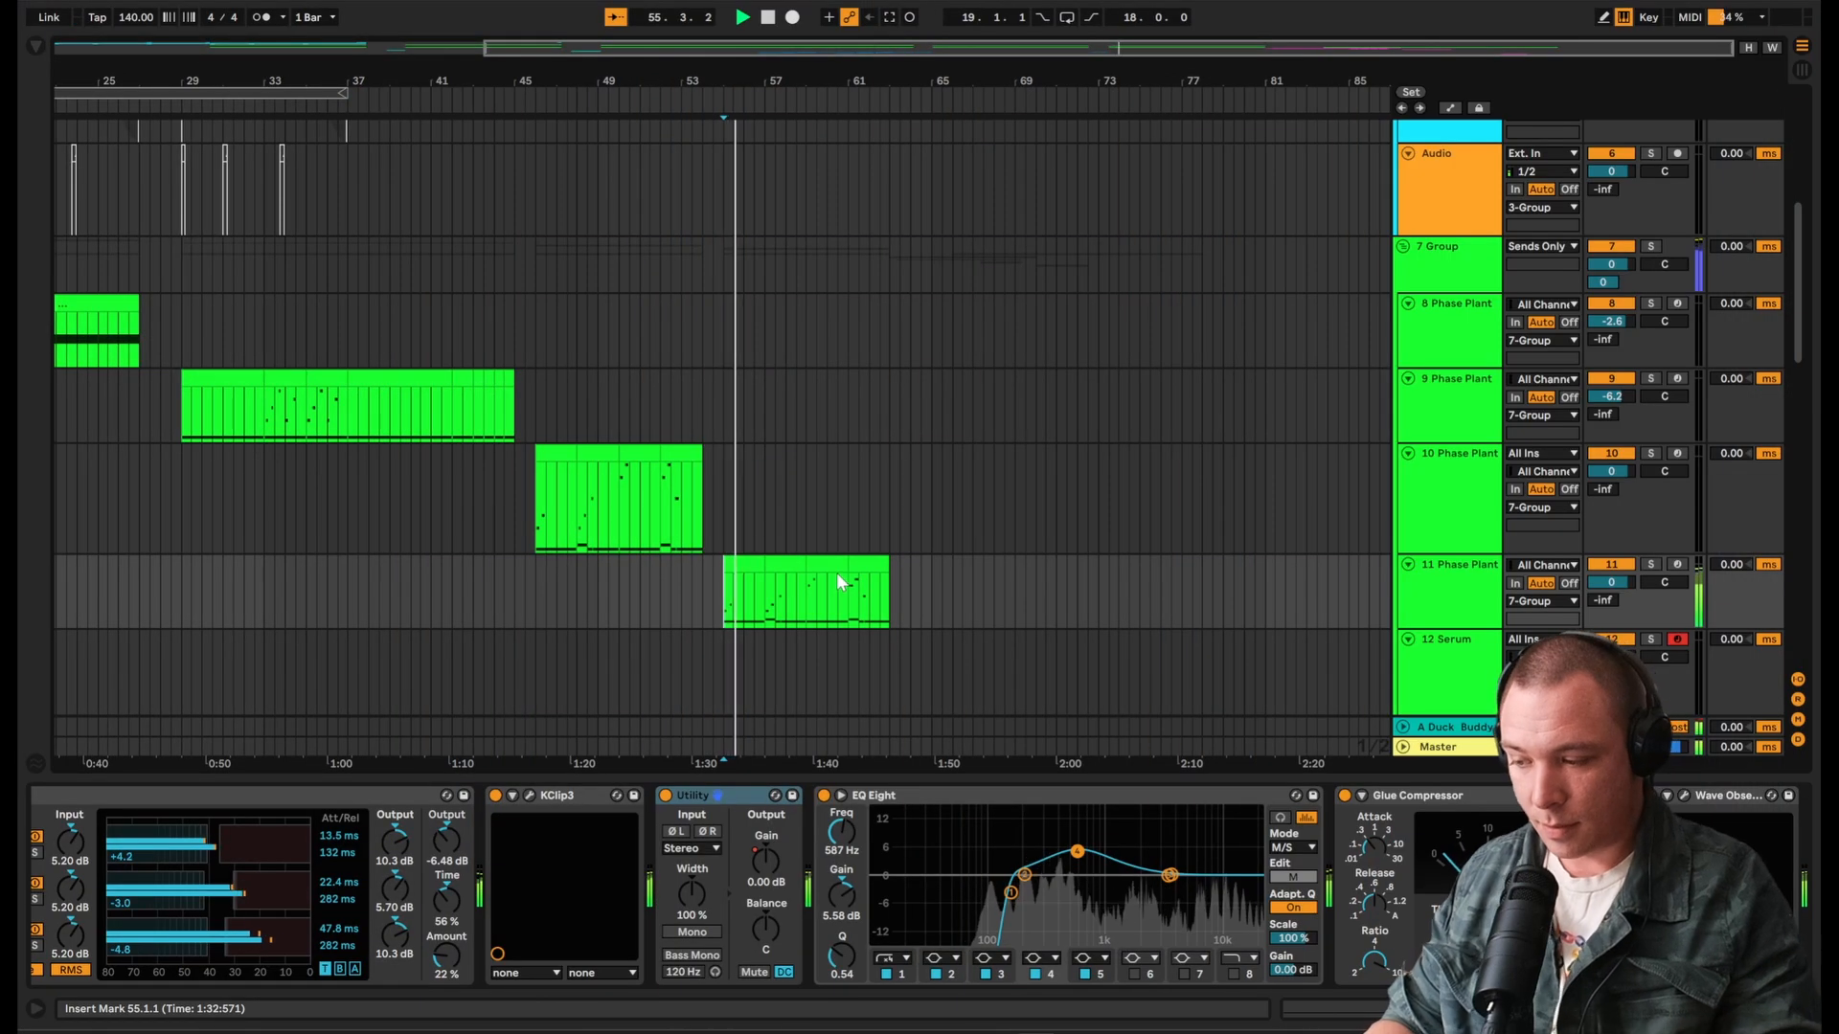
{"action": "scroll", "coordinate": [632, 360], "scroll_direction": "left", "scroll_amount": 8}
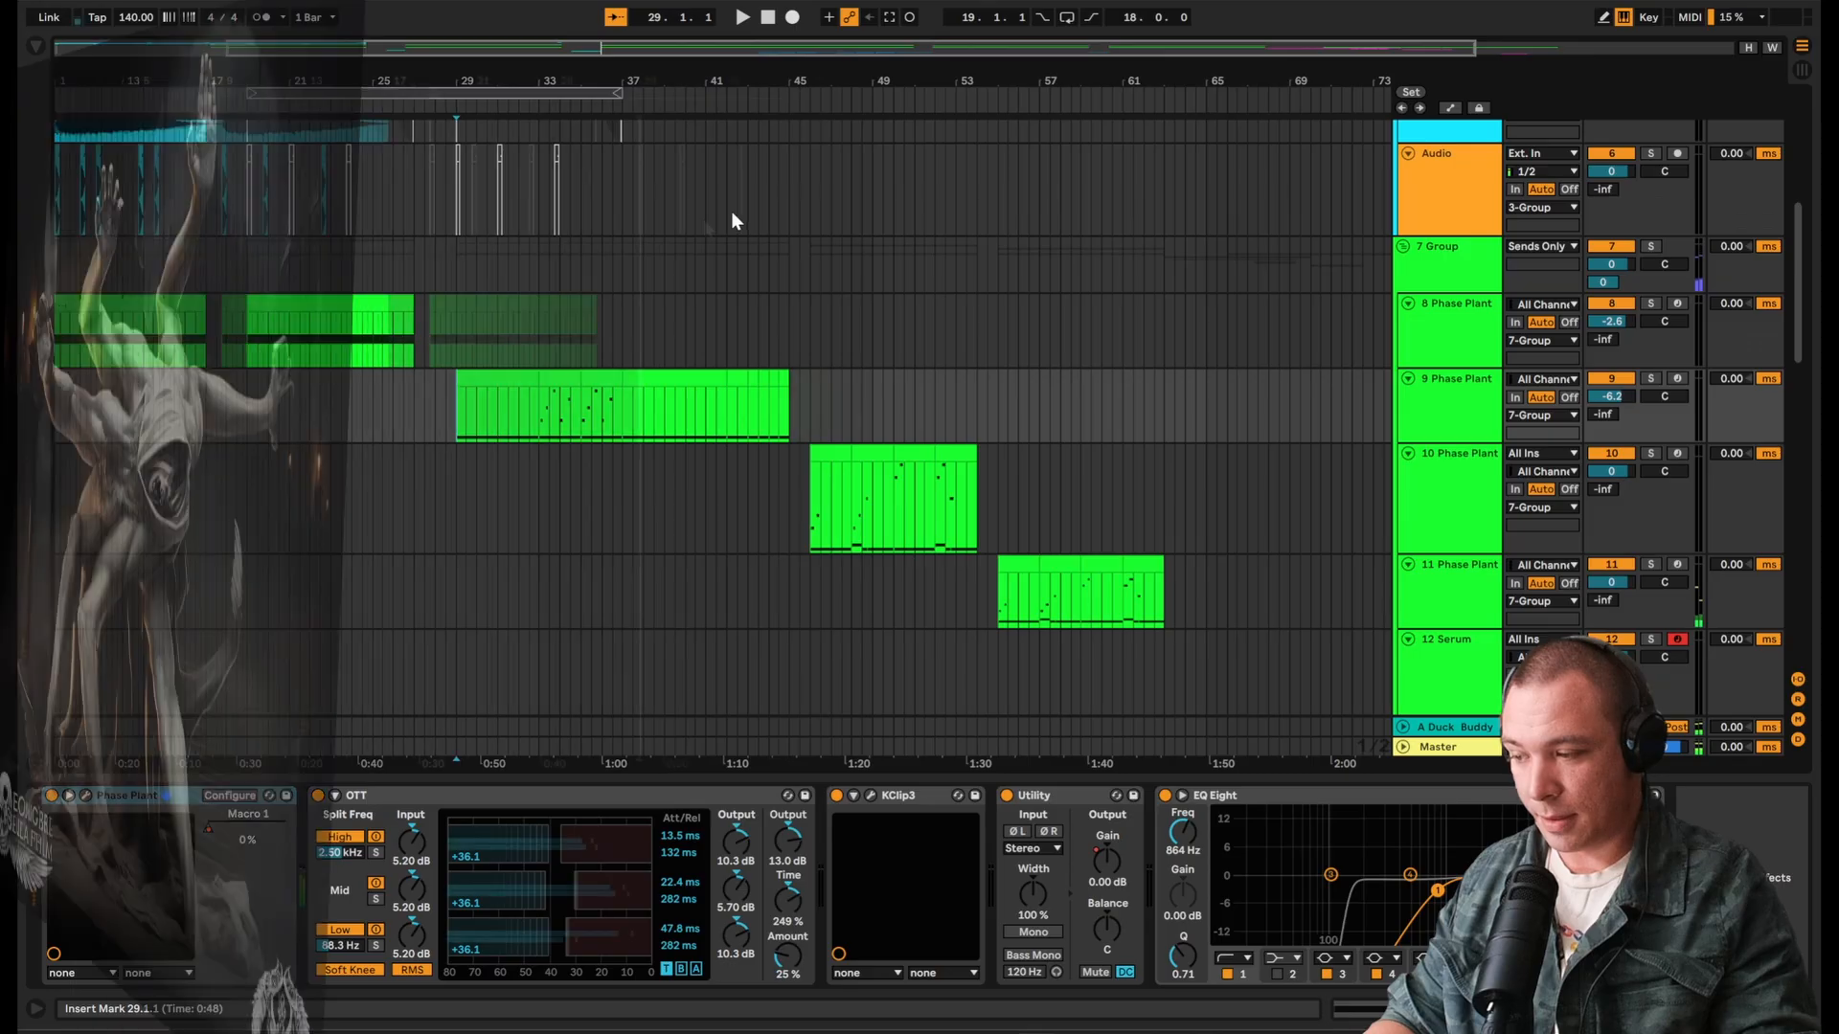
{"action": "scroll", "coordinate": [732, 211], "scroll_direction": "left", "scroll_amount": 5}
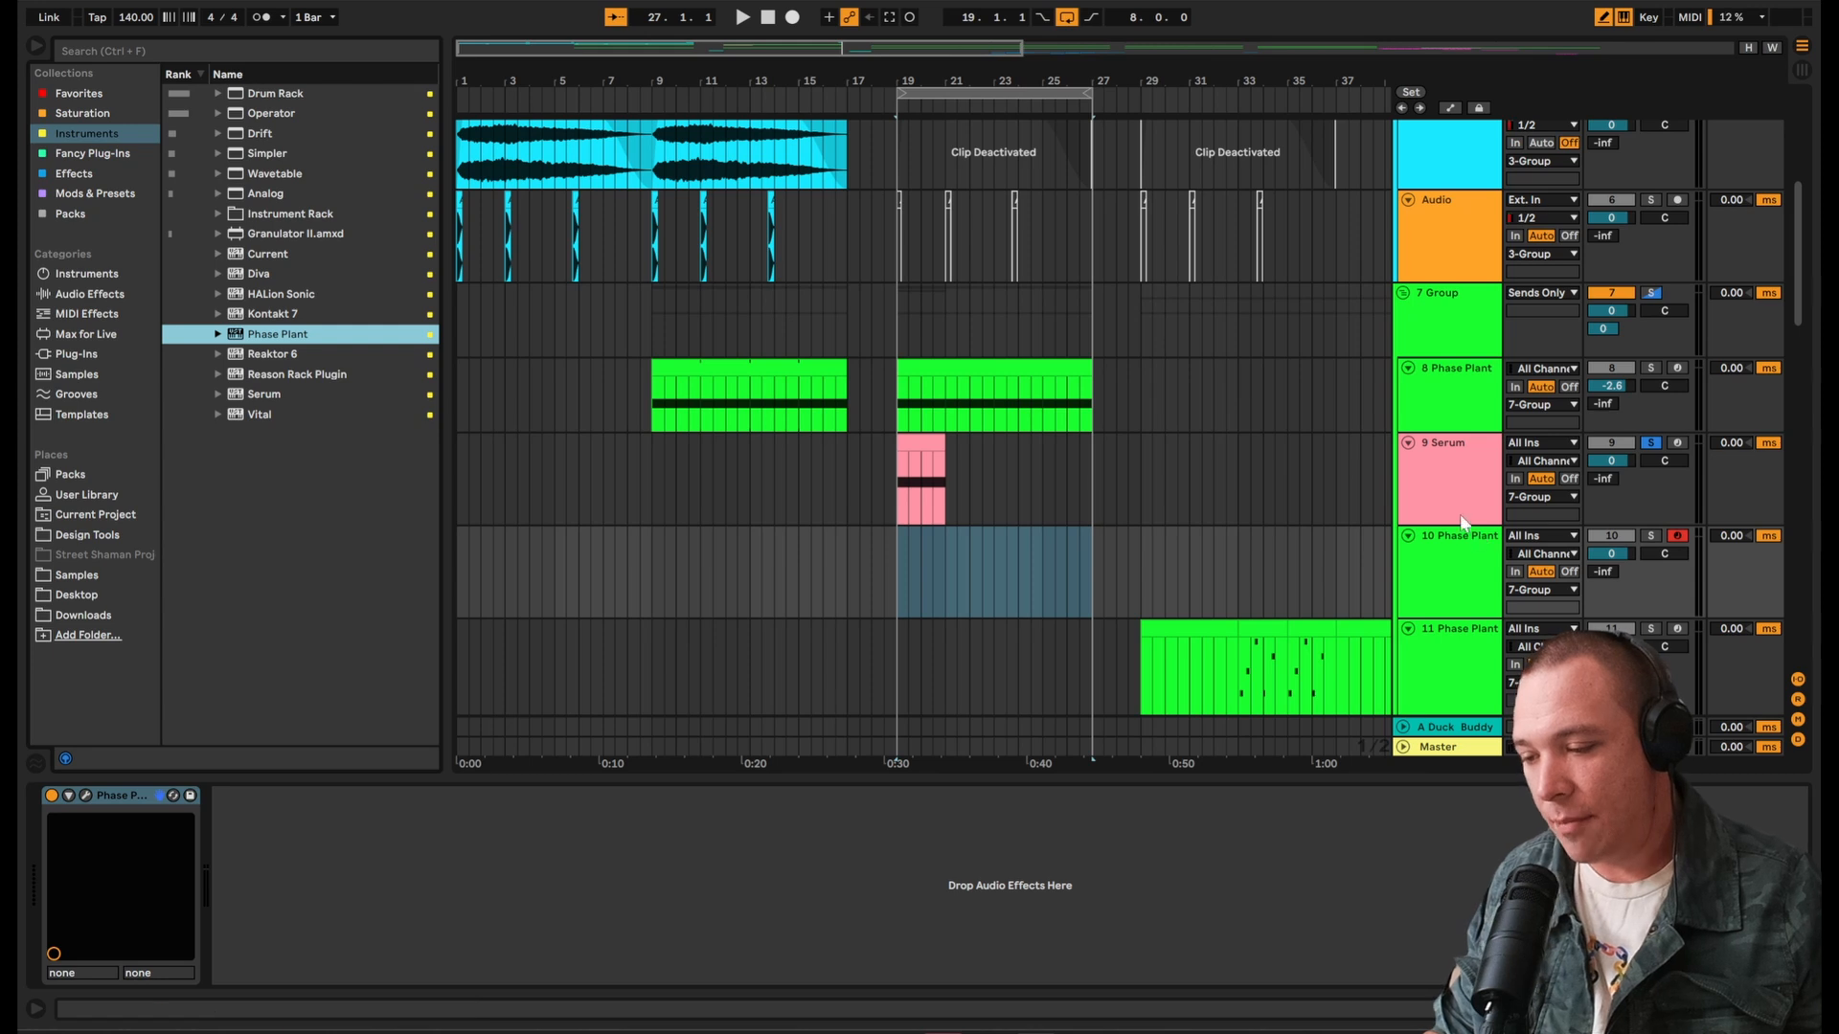
Step: Replace the Phase Plant instrument on track 10 with Serum
{"action": "left_click", "coordinate": [1456, 588]}
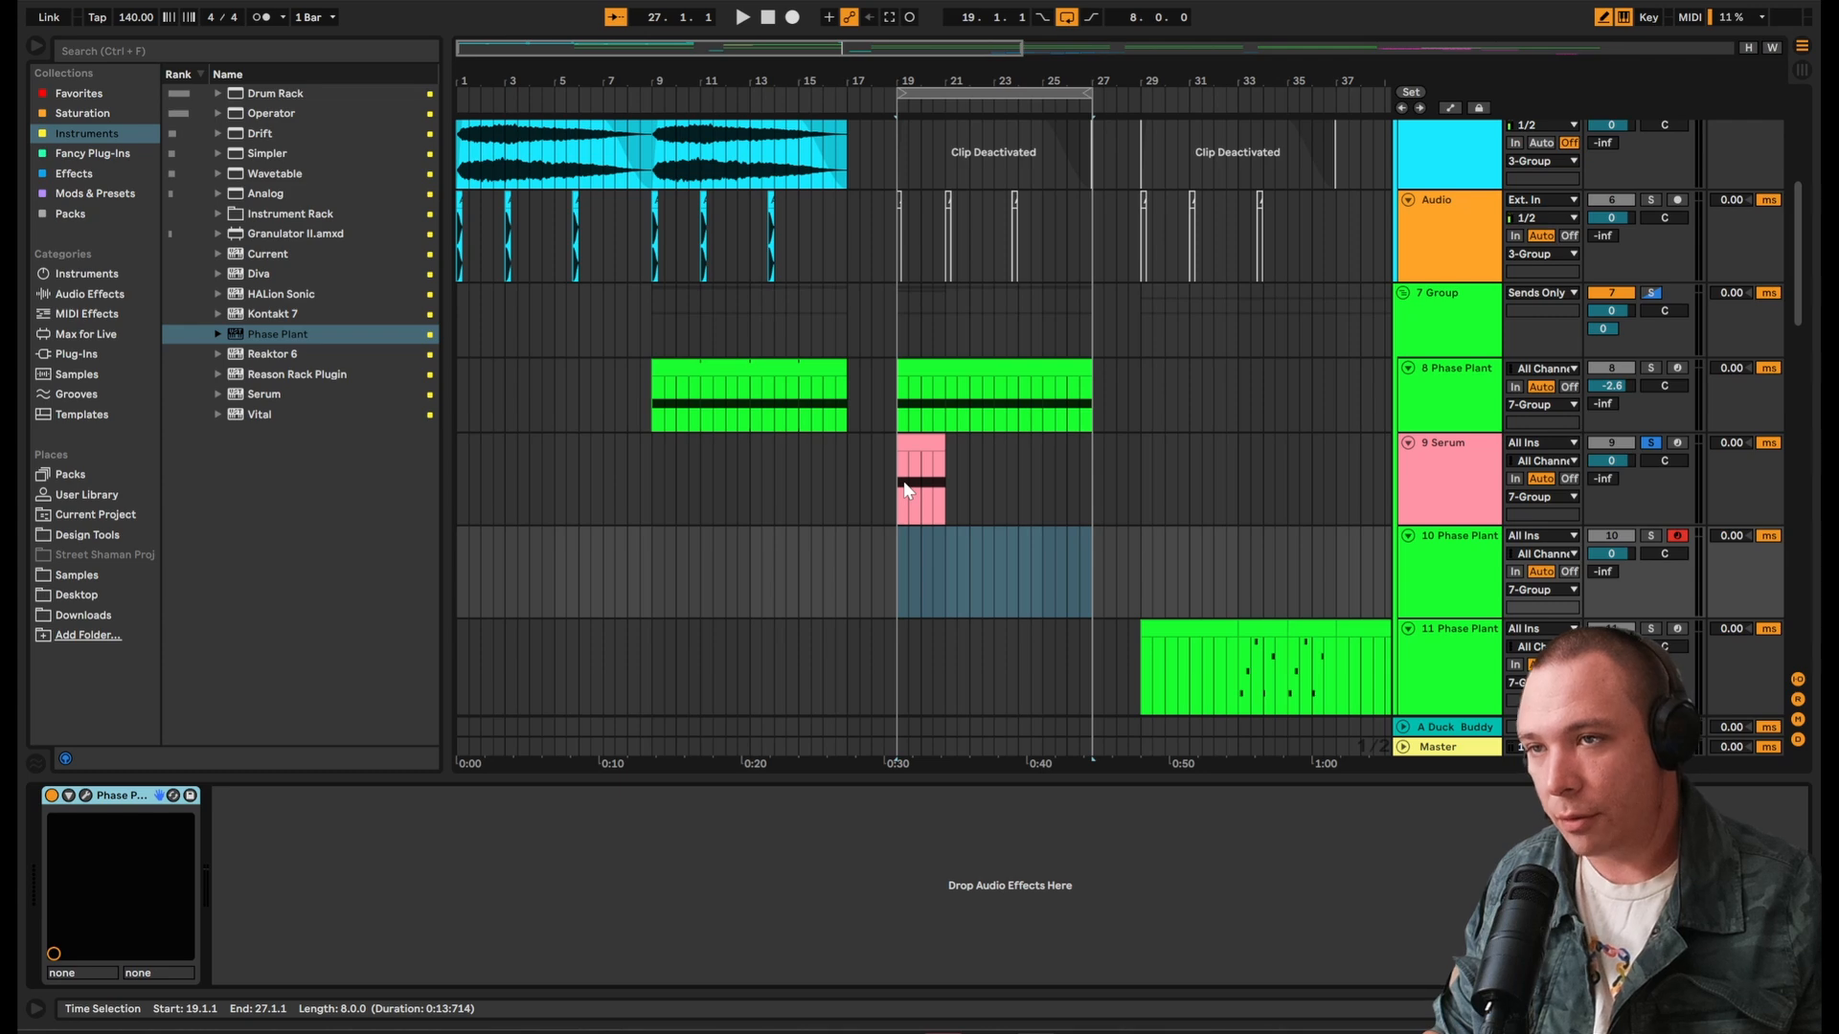
{"action": "left_click", "coordinate": [86, 795]}
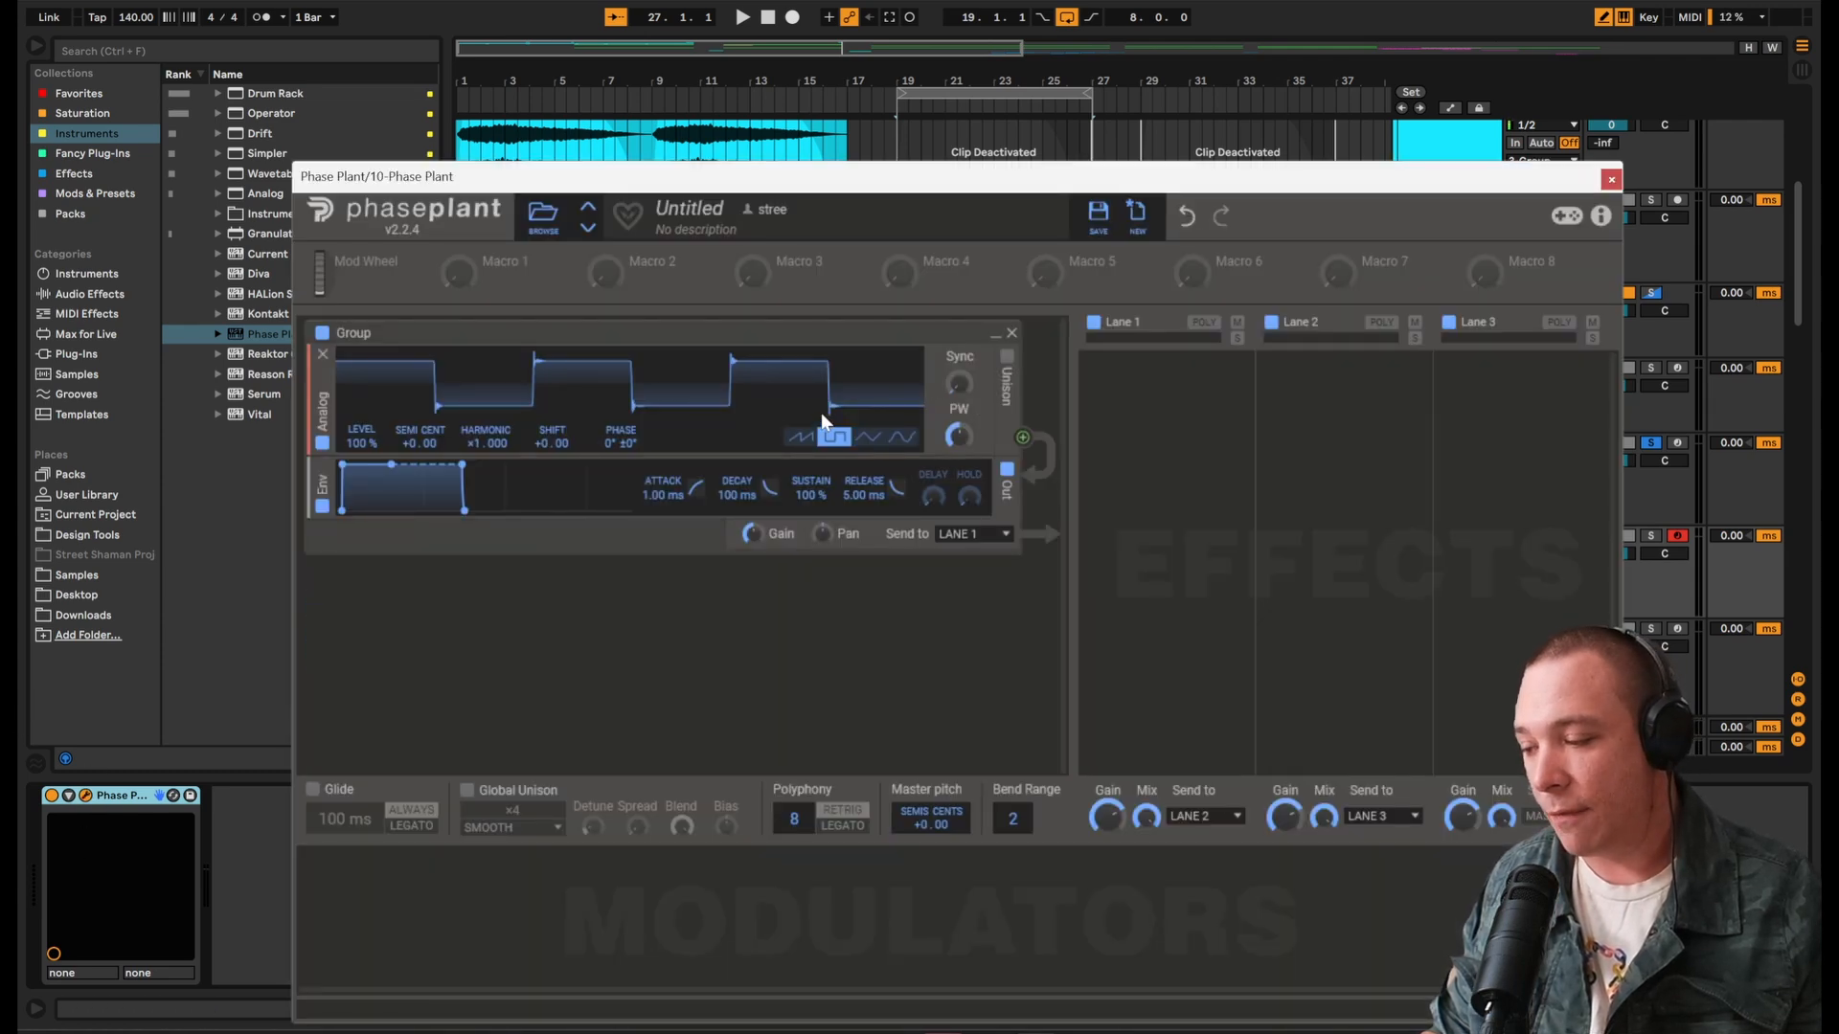
{"action": "key", "text": "Delete"}
{"action": "left_click", "coordinate": [268, 393]}
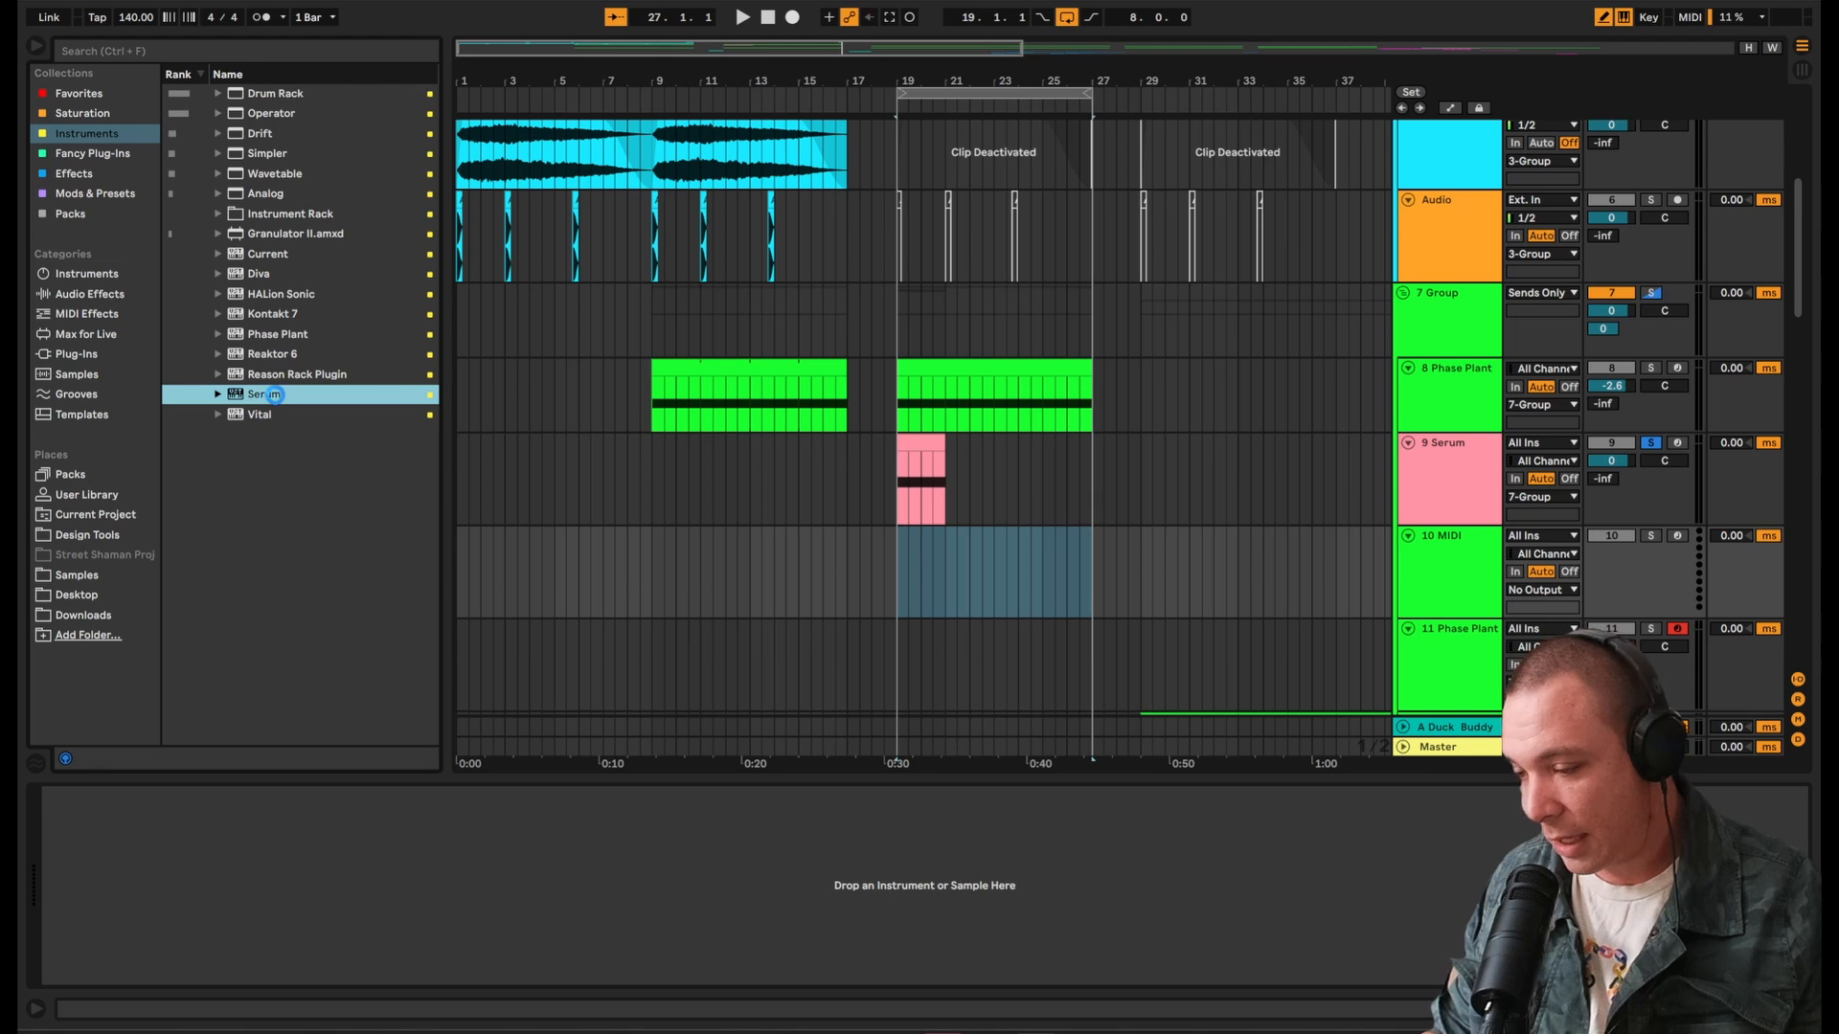
{"action": "double_click", "coordinate": [275, 394]}
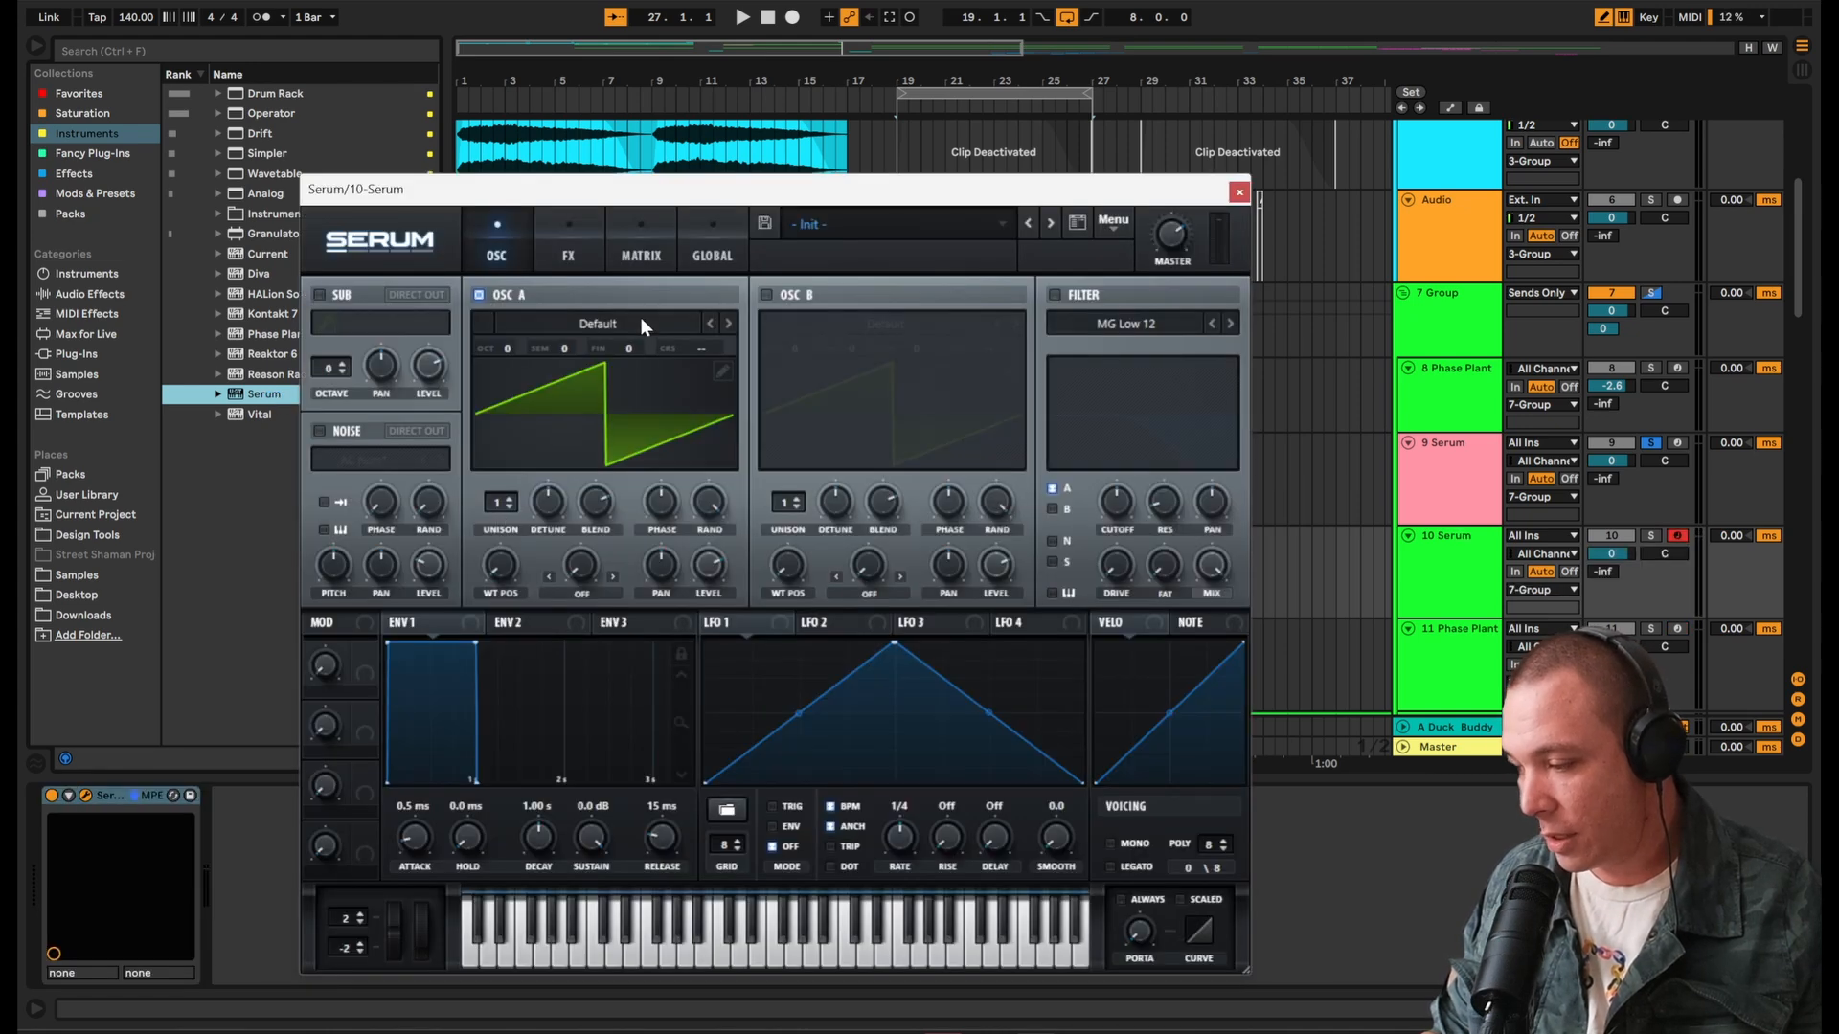
Step: Set Serum's OSC A to the square wave of the Basic Shapes wavetable with 4 unison voices
{"action": "left_click", "coordinate": [640, 326]}
{"action": "left_click", "coordinate": [680, 382]}
{"action": "left_click_drag", "start_coordinate": [500, 565], "coordinate": [533, 997]}
{"action": "left_click", "coordinate": [711, 250]}
{"action": "left_click", "coordinate": [476, 243]}
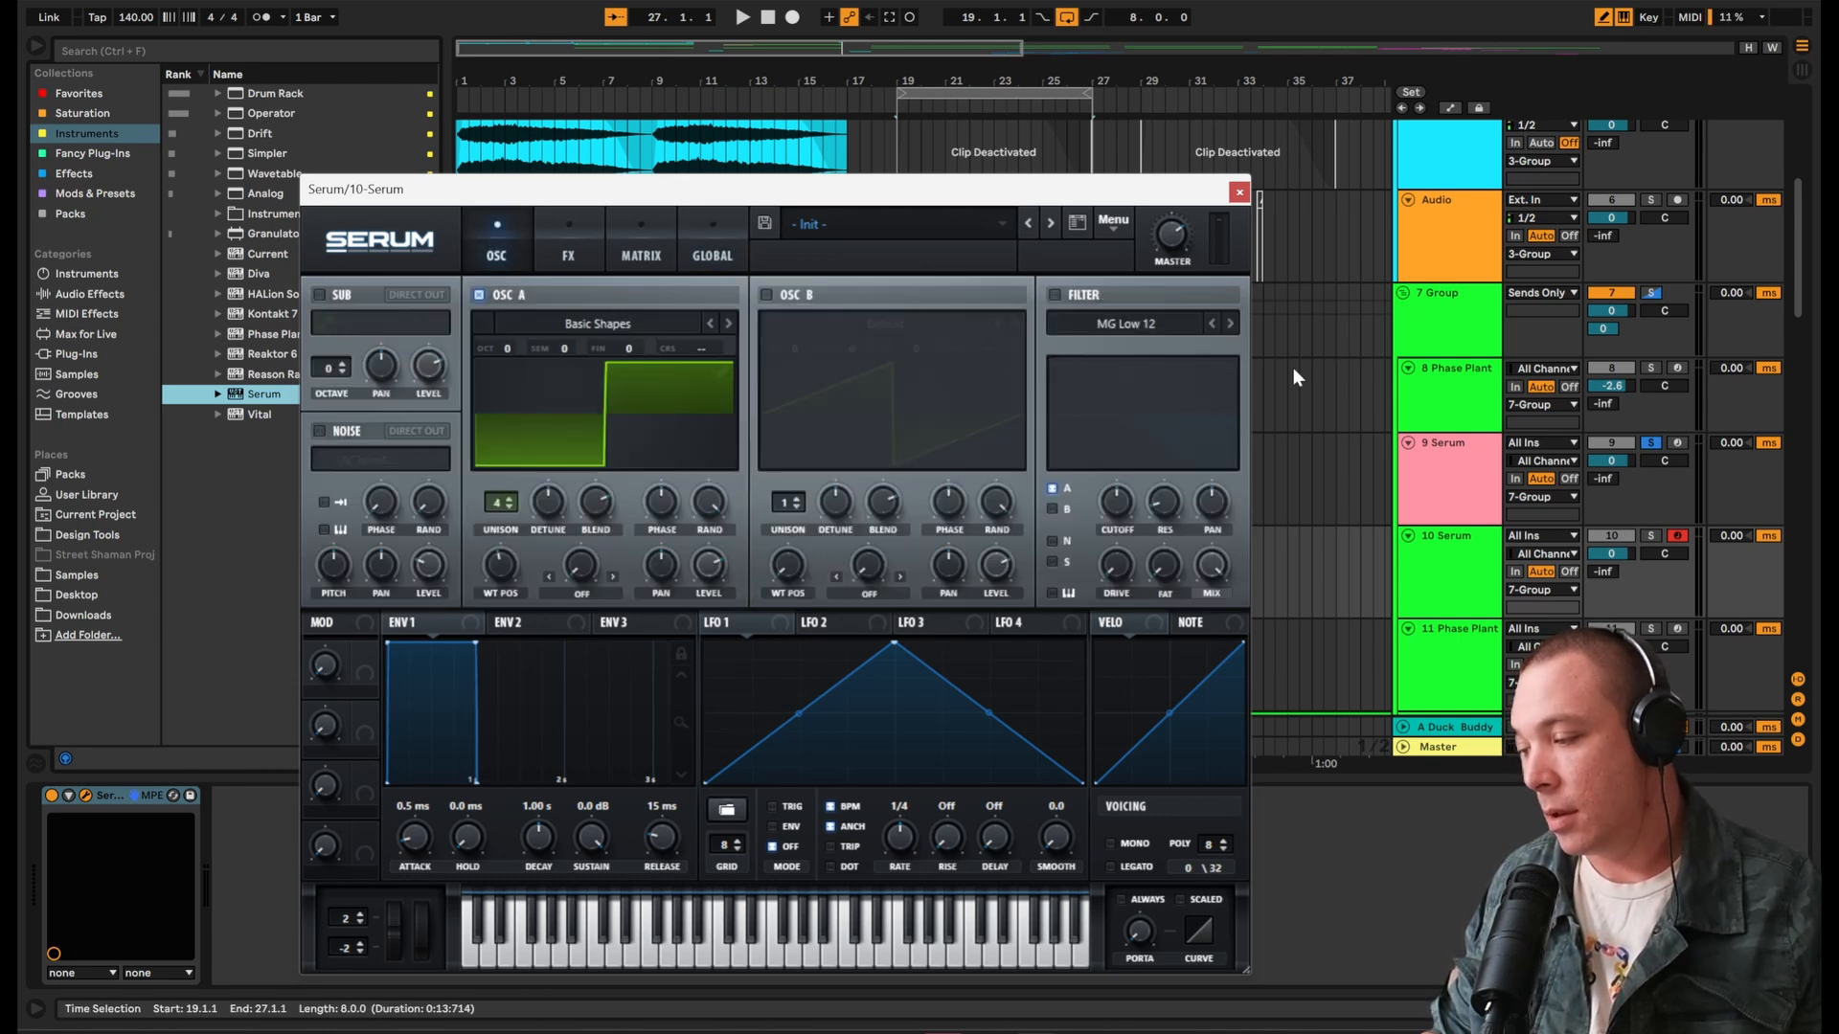
Step: Resample the unison sound to OSC A and reduce its unison to 1 voice
{"action": "left_click", "coordinate": [1114, 222]}
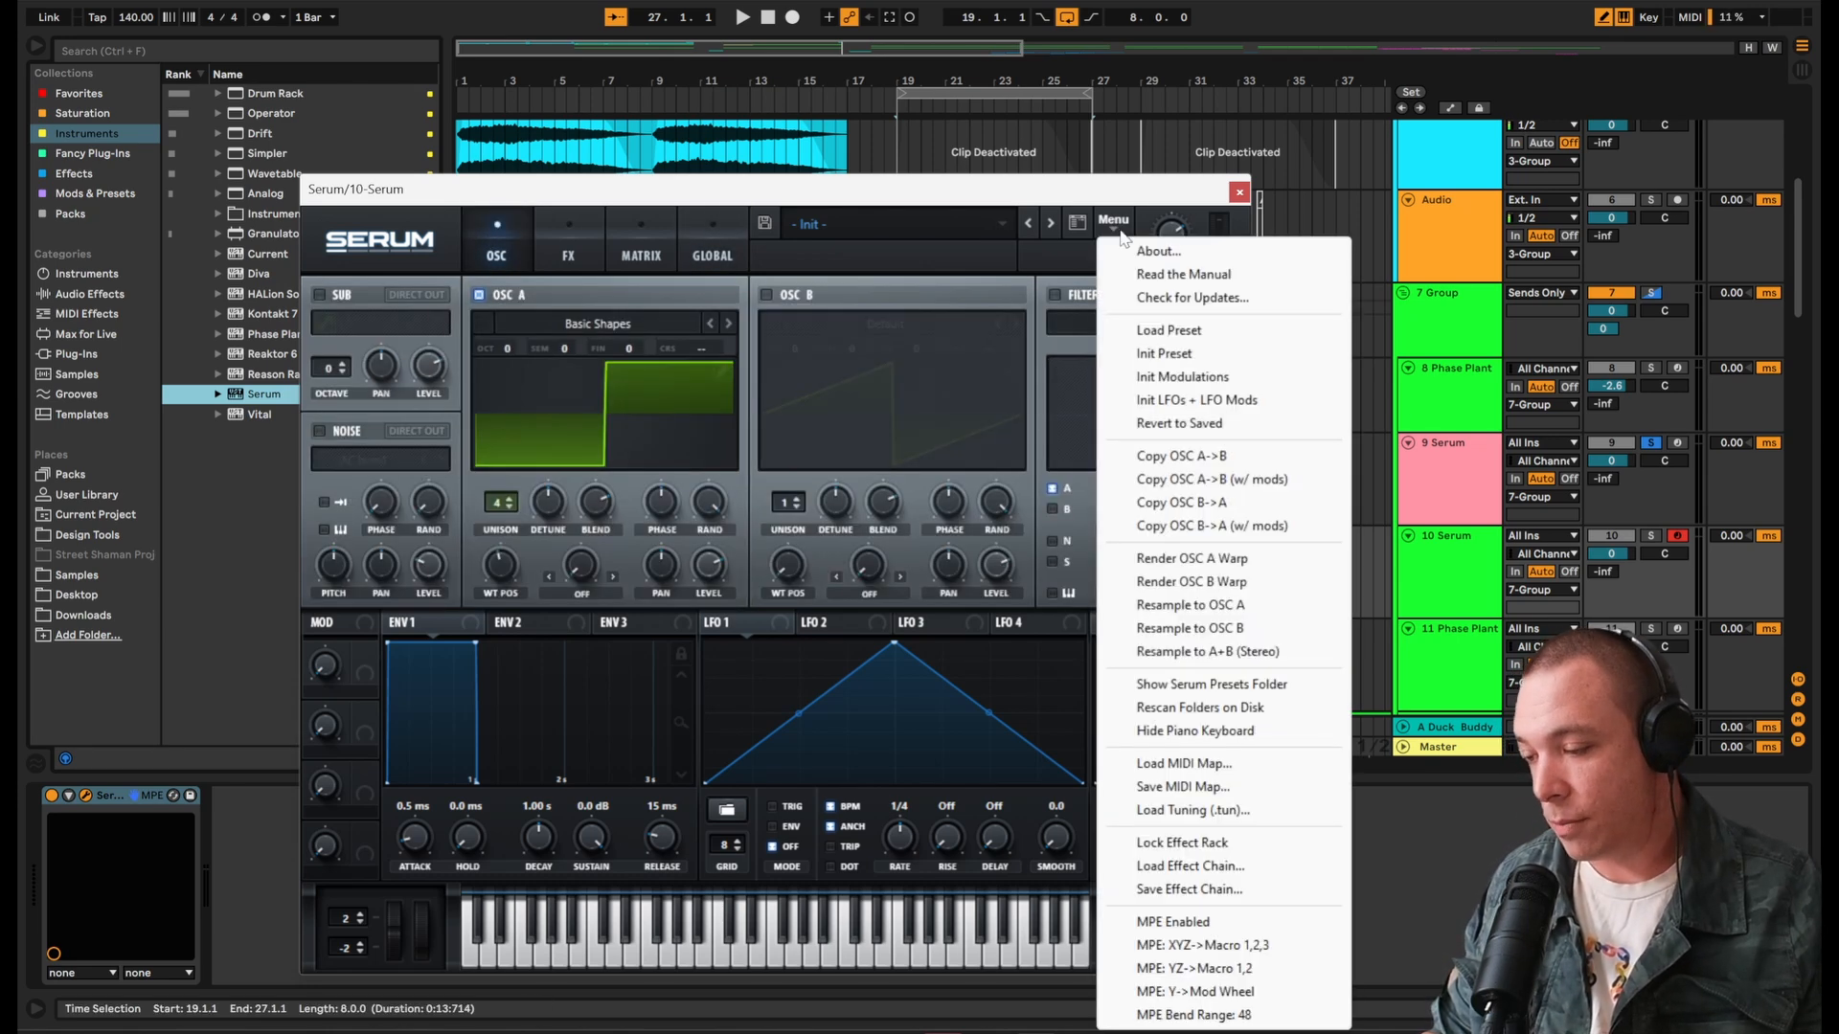
{"action": "left_click", "coordinate": [1205, 605]}
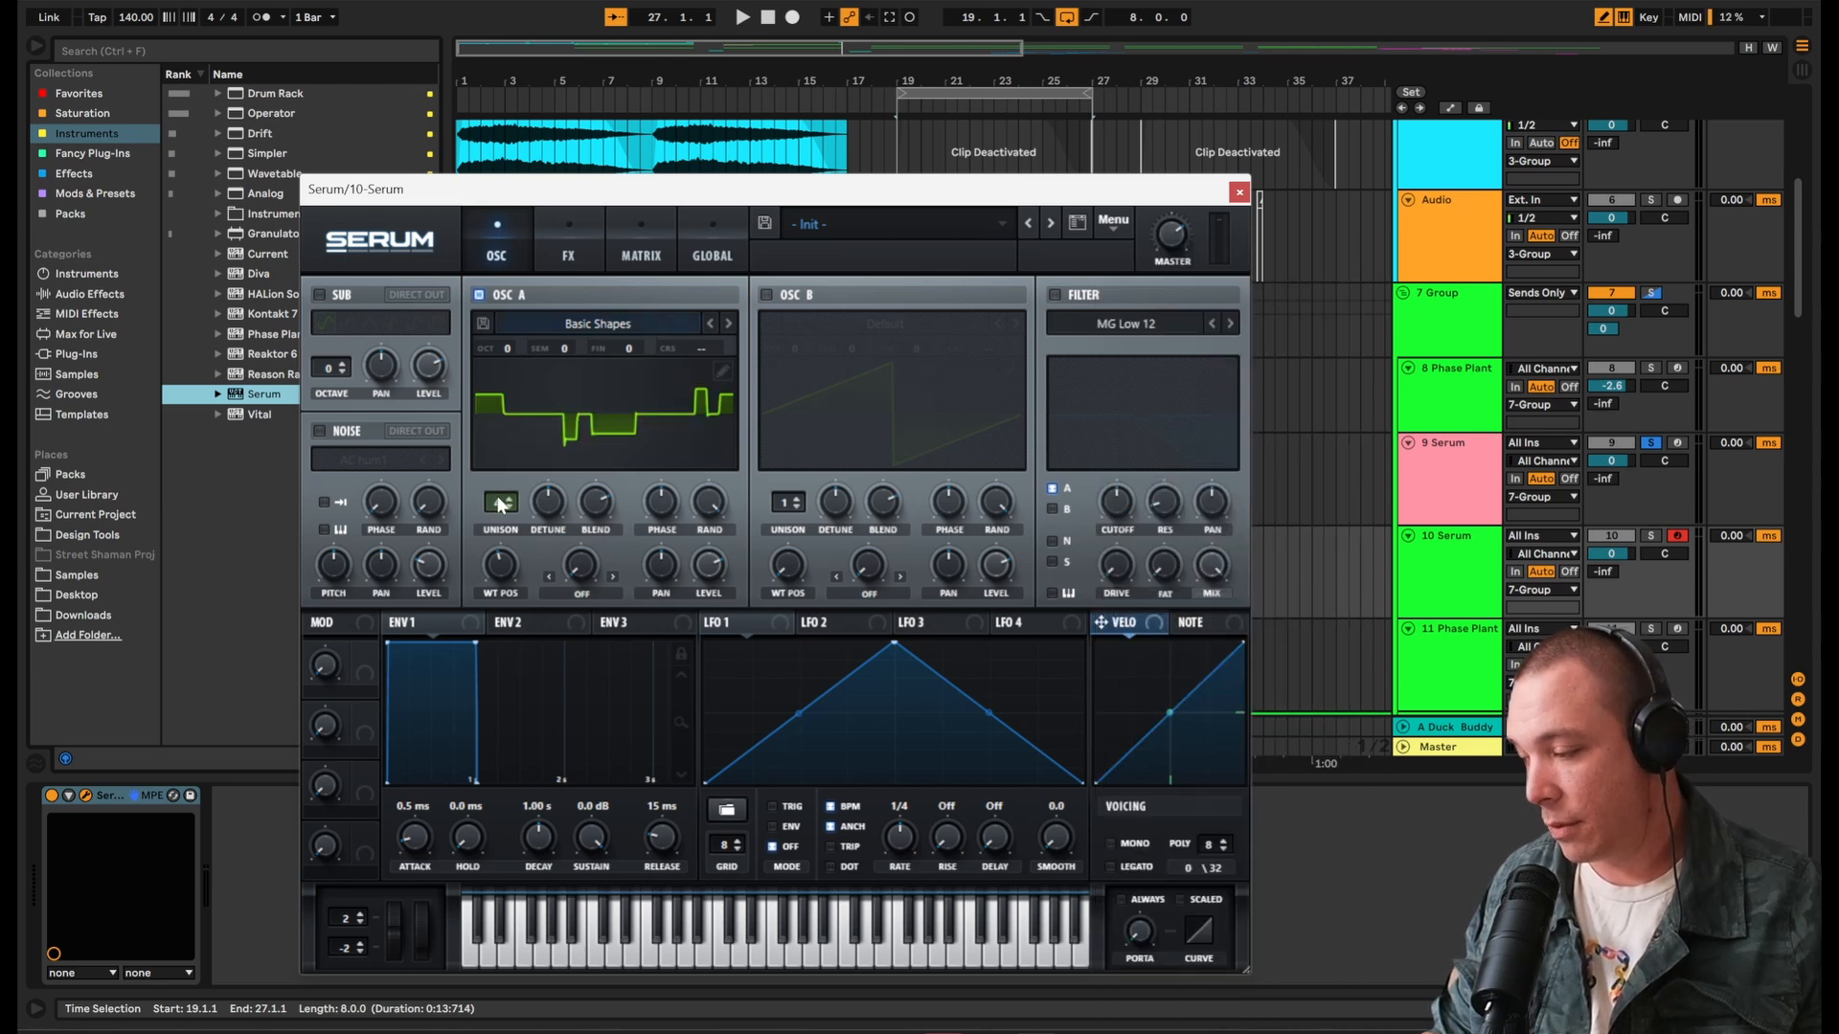
{"action": "left_click_drag", "start_coordinate": [498, 504], "coordinate": [486, 519]}
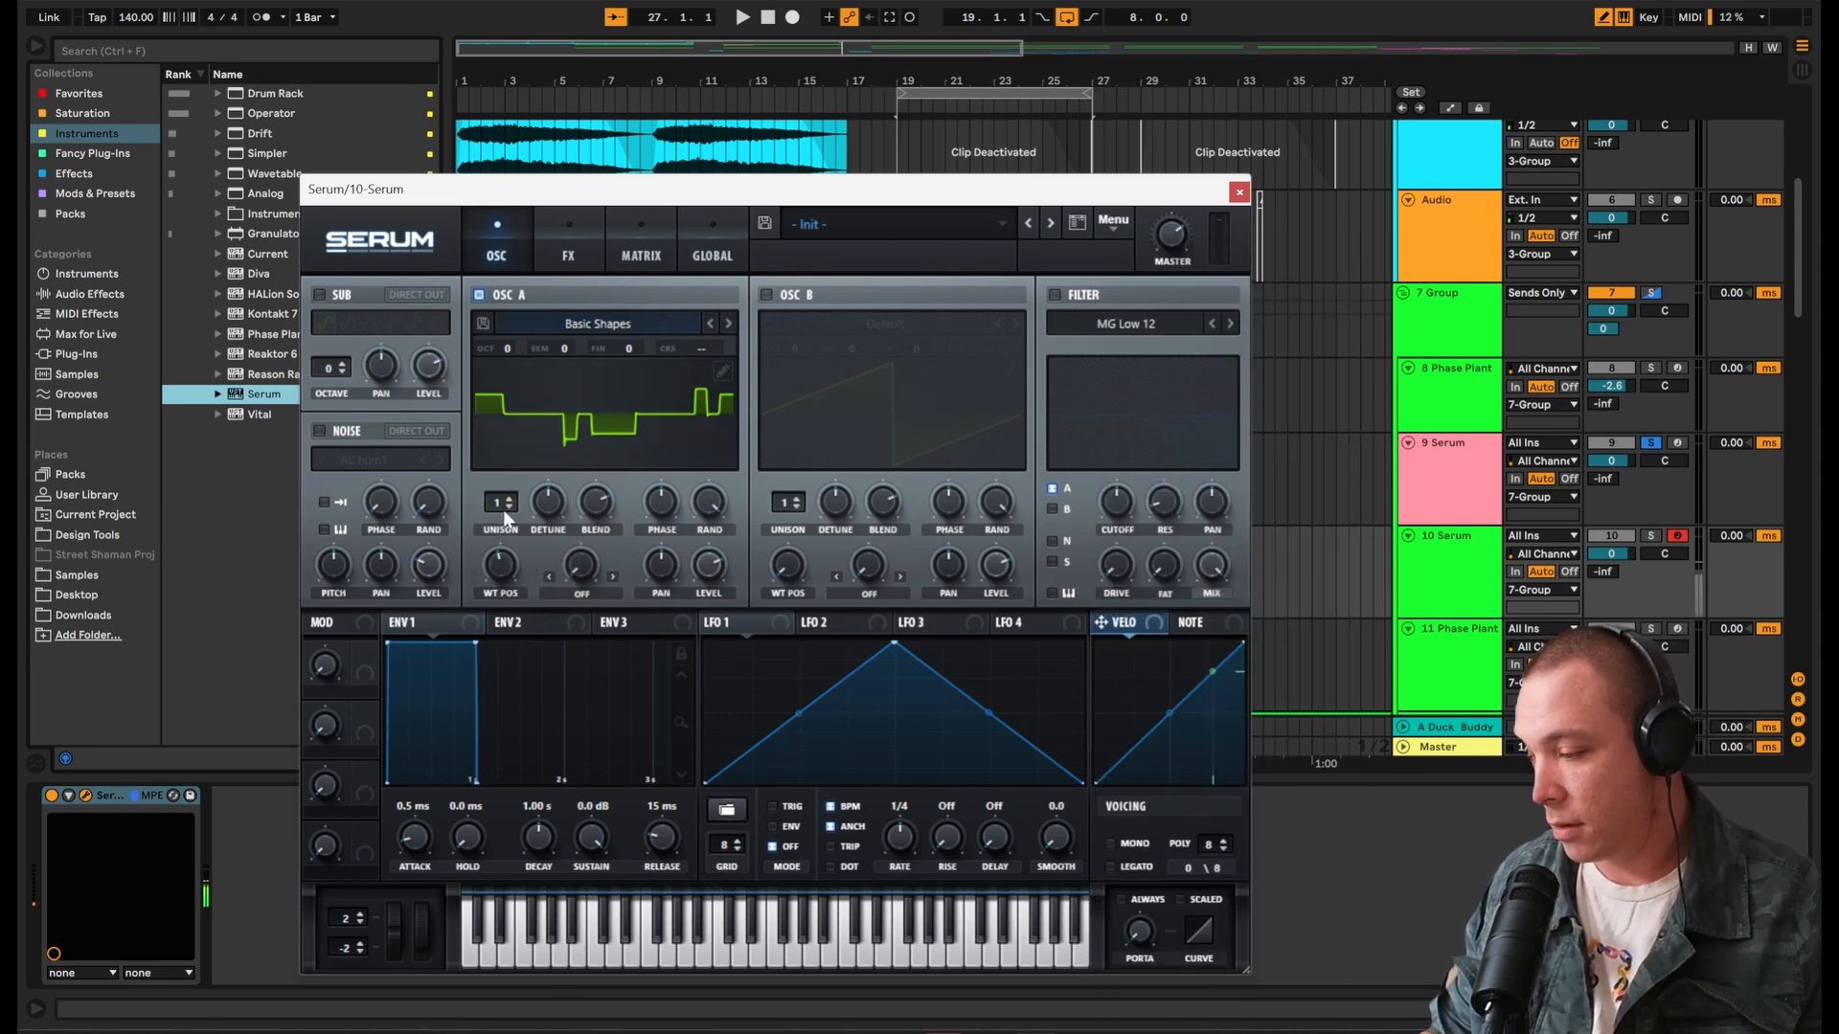
Step: Solo the Serum track, sweep OSC A's wavetable position through the resampled frames and close the synth window
{"action": "left_click", "coordinate": [1650, 537]}
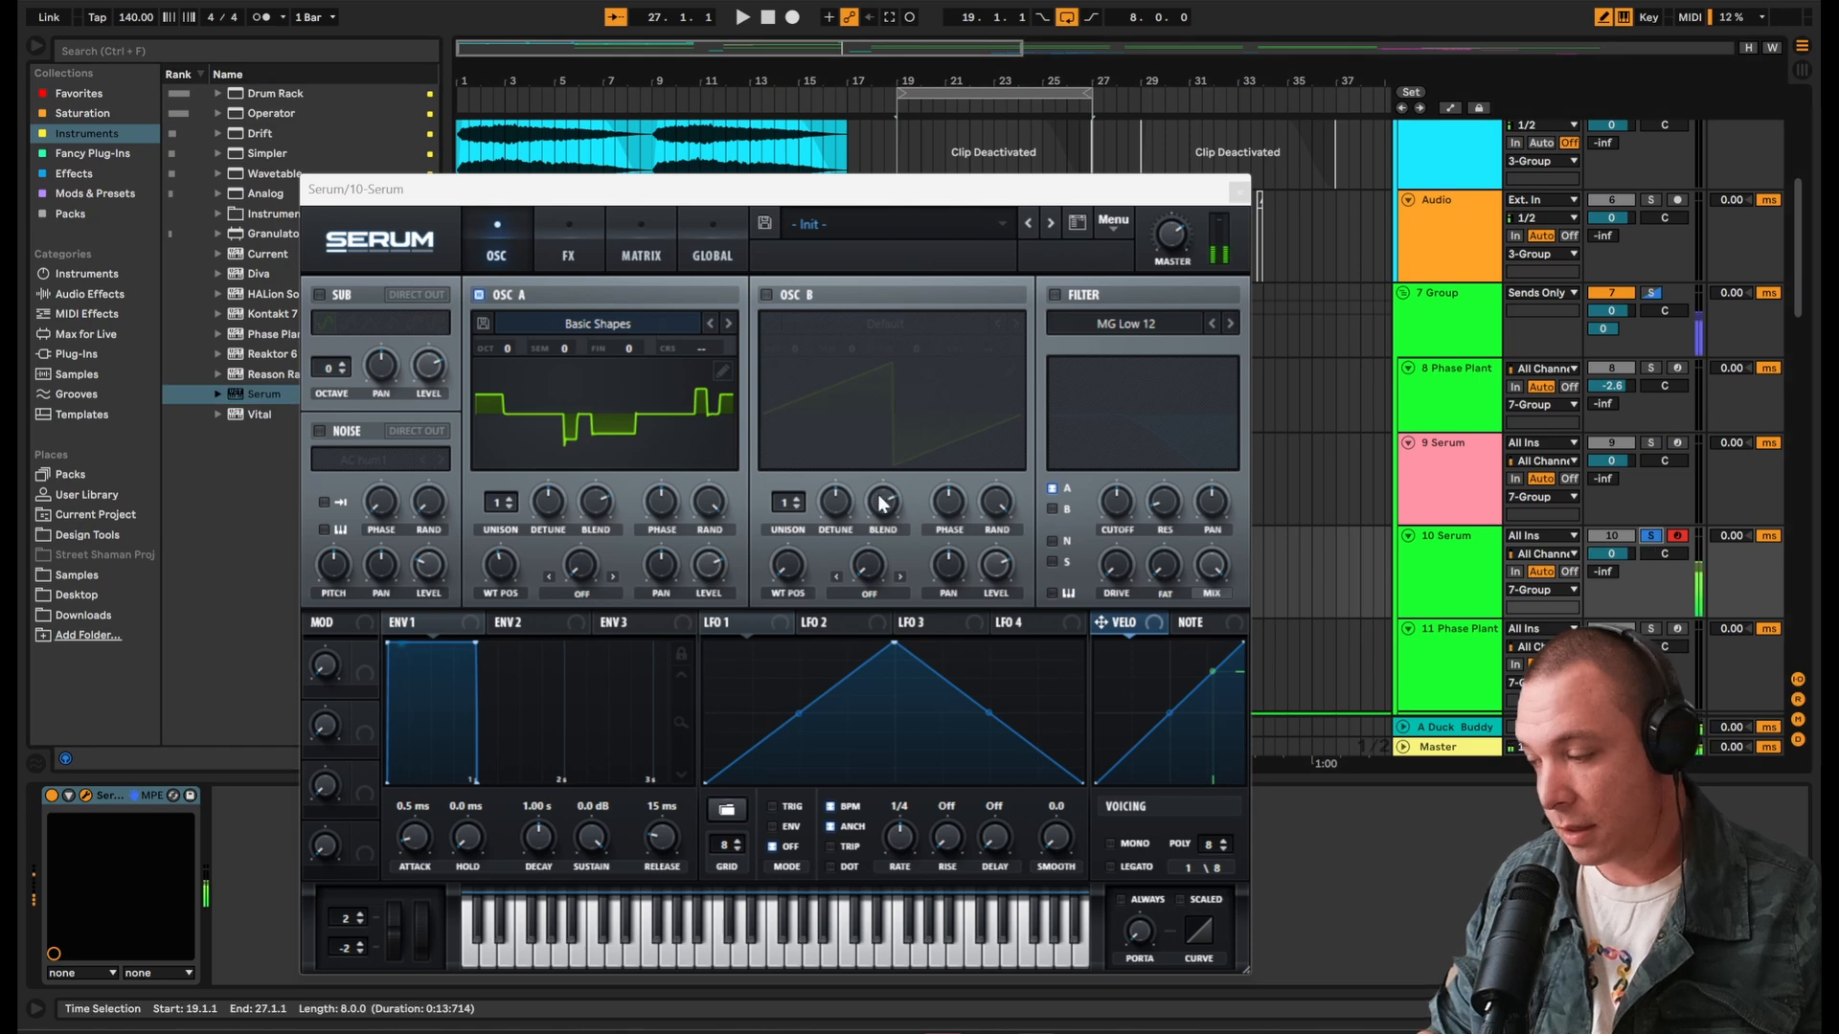
{"action": "left_click_drag", "start_coordinate": [500, 565], "coordinate": [542, 594]}
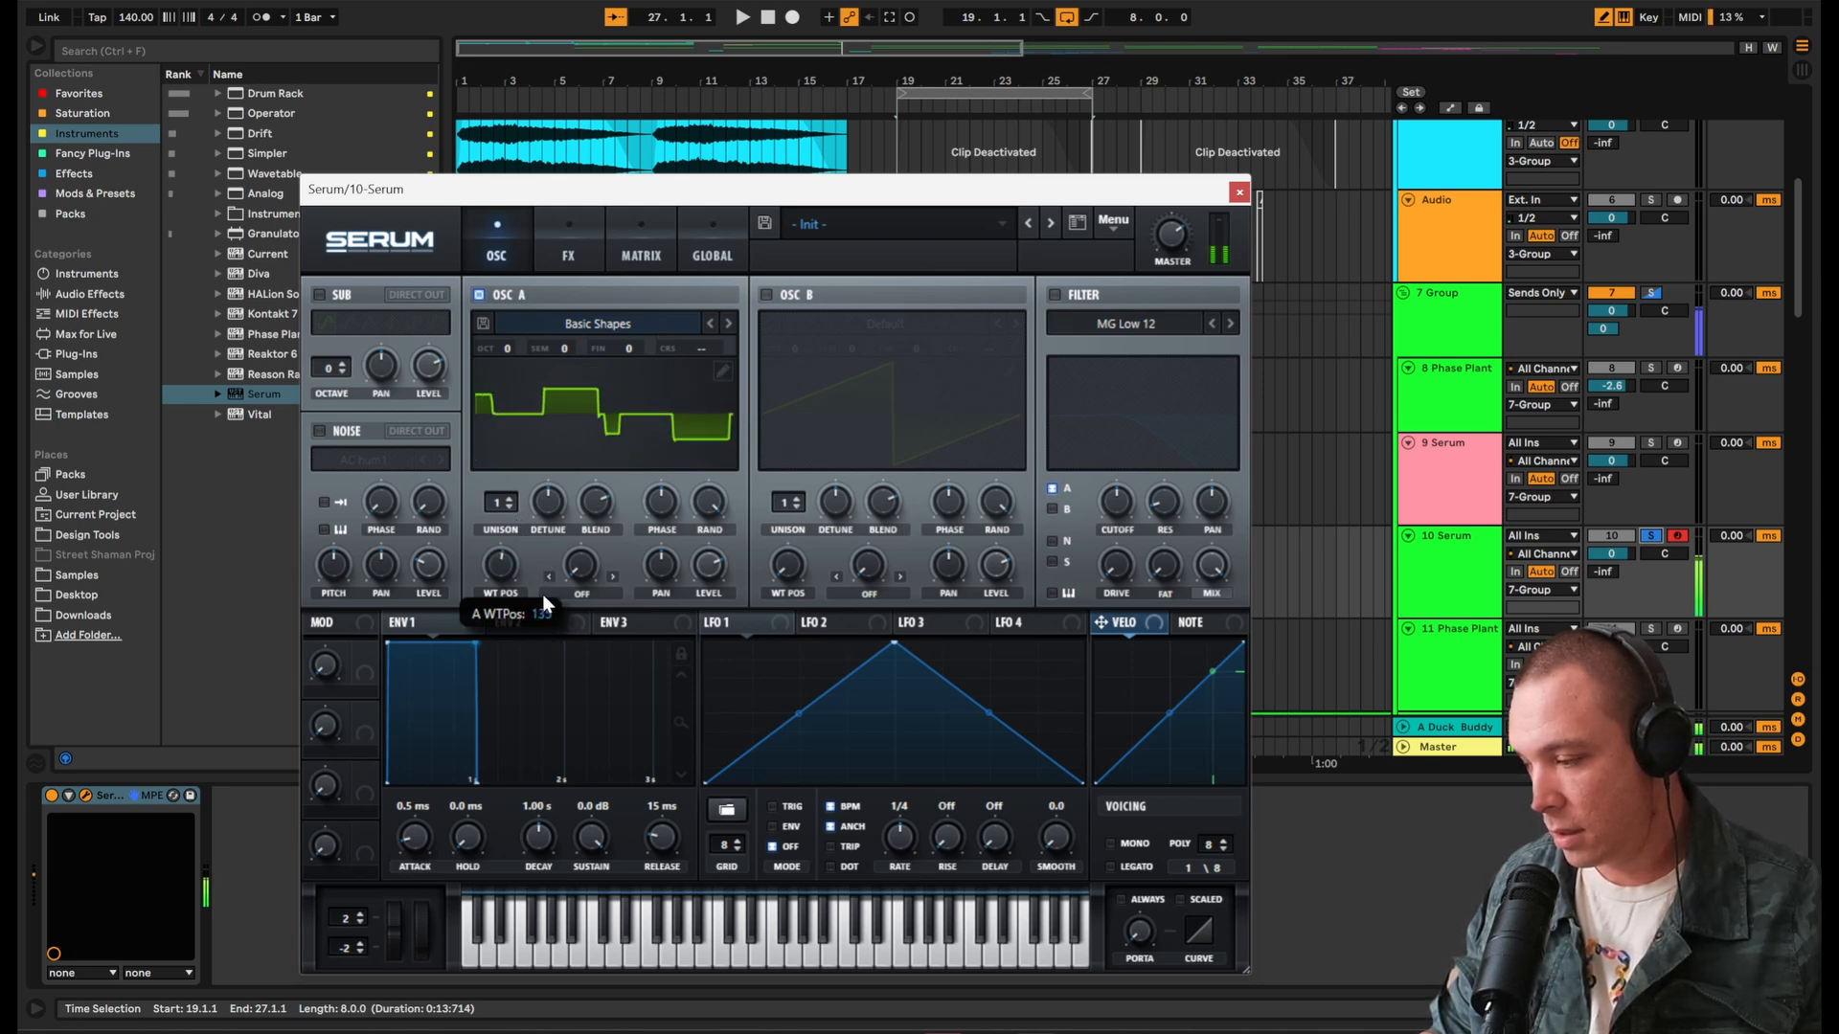
{"action": "left_click", "coordinate": [1239, 192]}
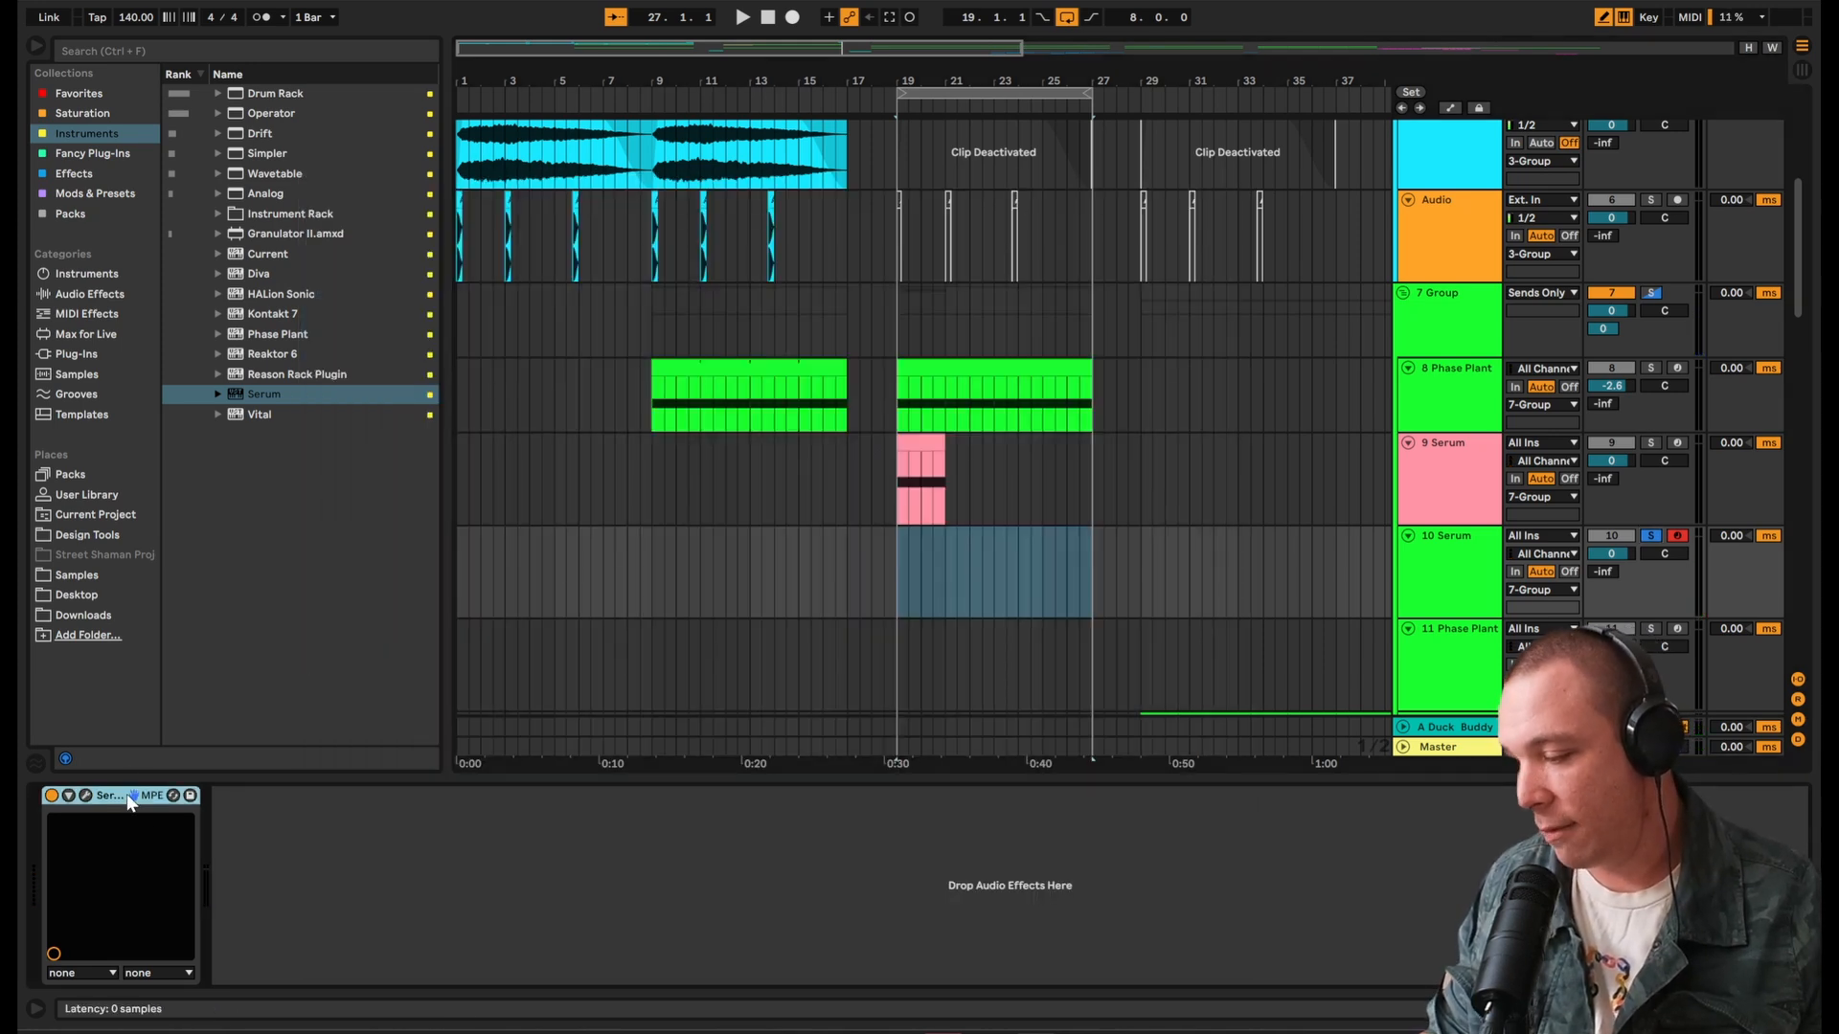
Step: Delete Serum from track 10 and undo the recent changes to that track
{"action": "key", "text": "Delete"}
{"action": "left_click", "coordinate": [1449, 571]}
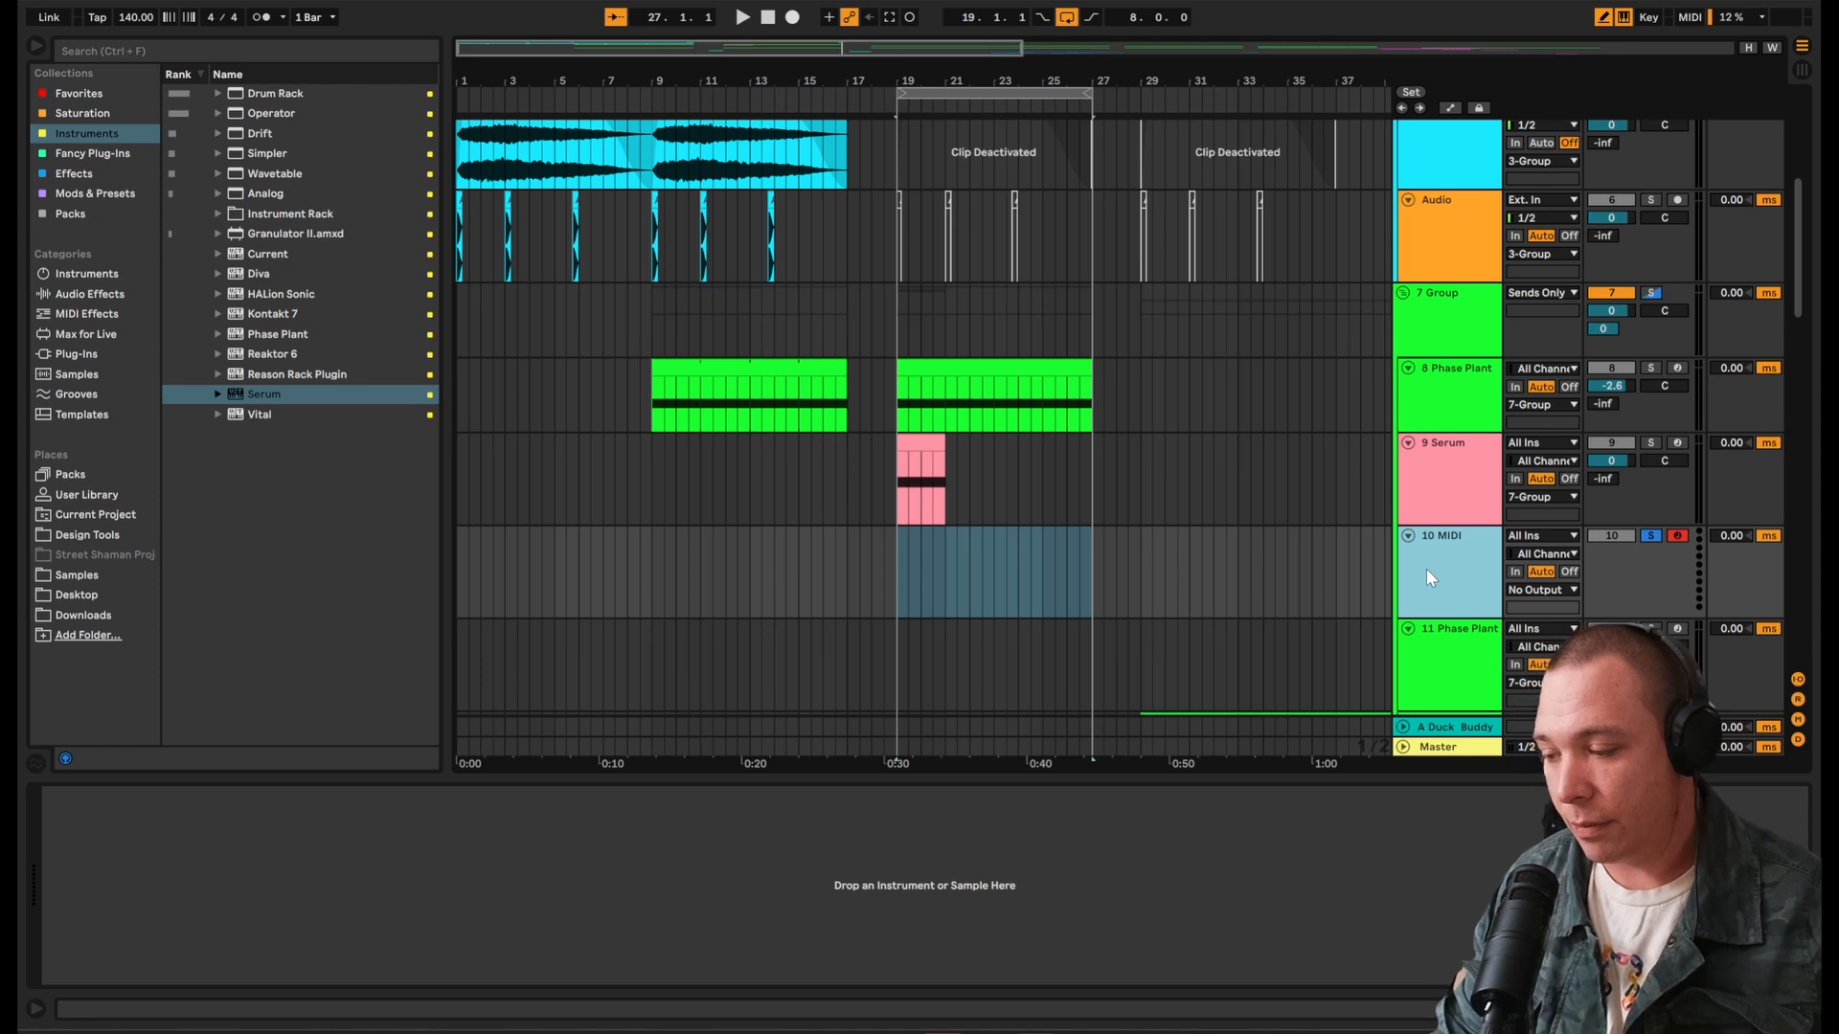
{"action": "key", "text": "ctrl+z"}
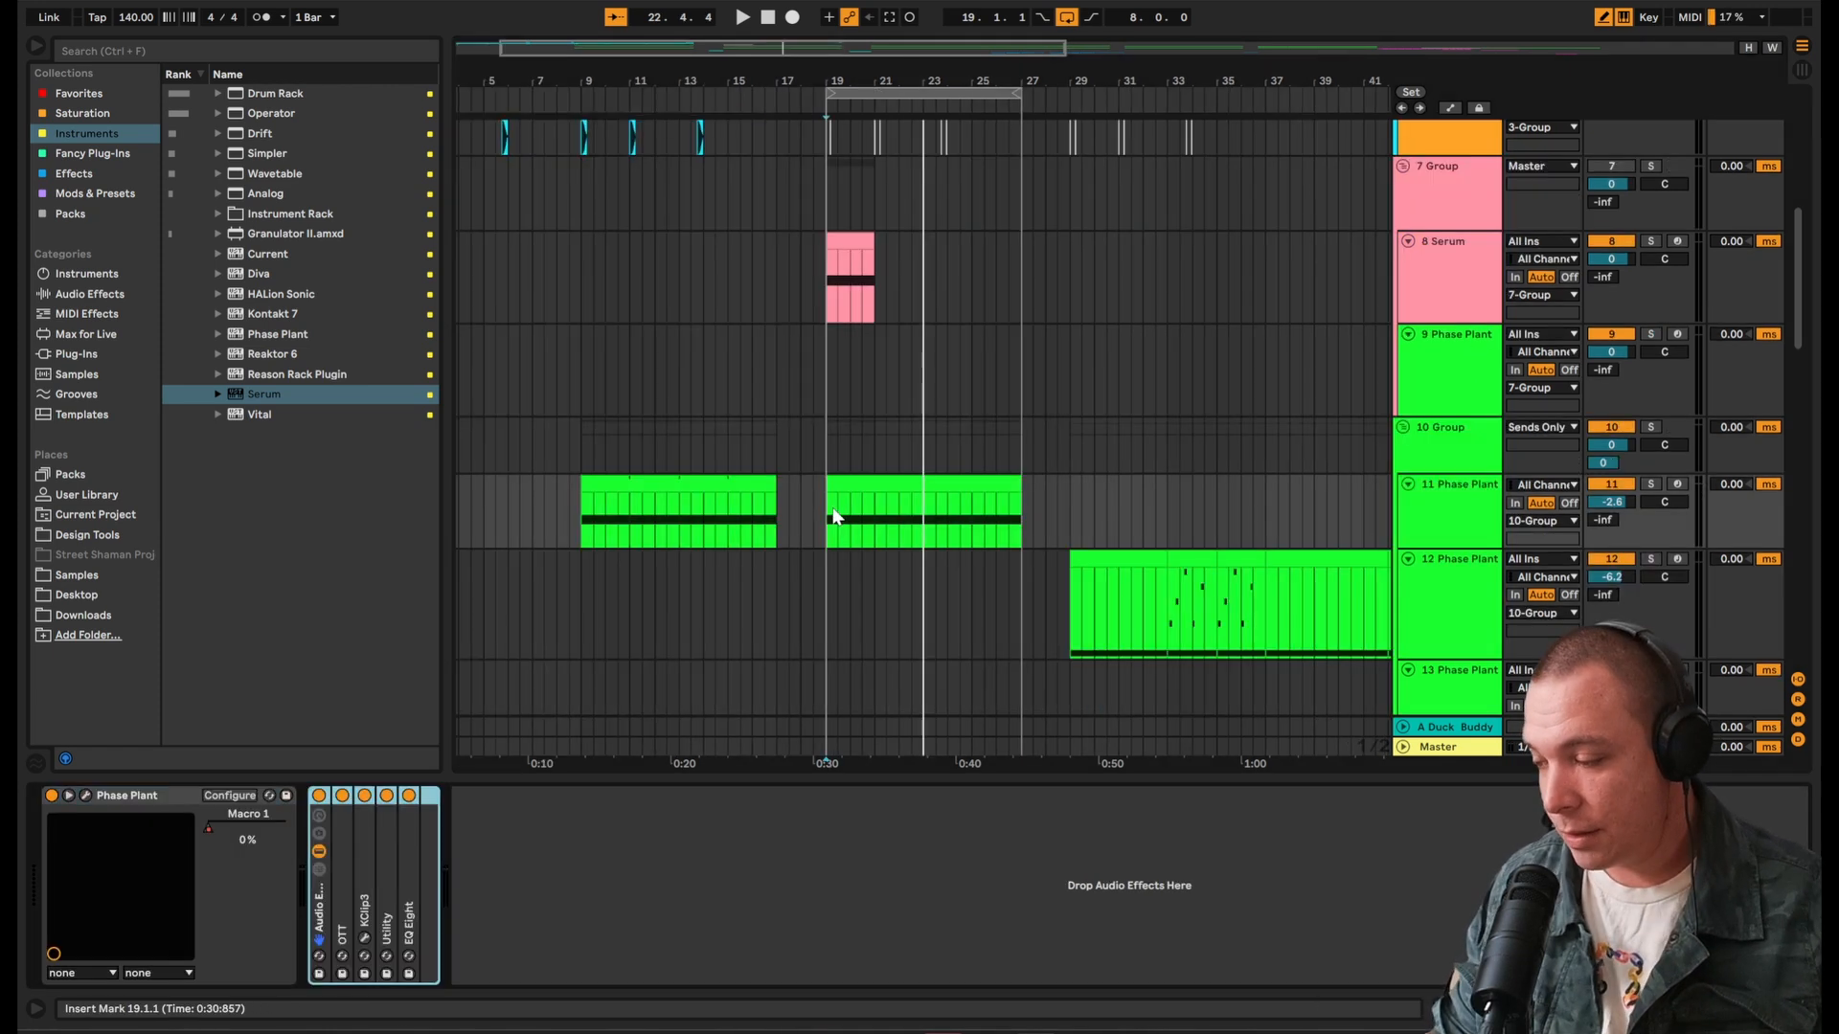
Step: Play the bass clip from bar 19 and examine the 10 Group's waveform in Wave Observer
{"action": "key", "text": "space"}
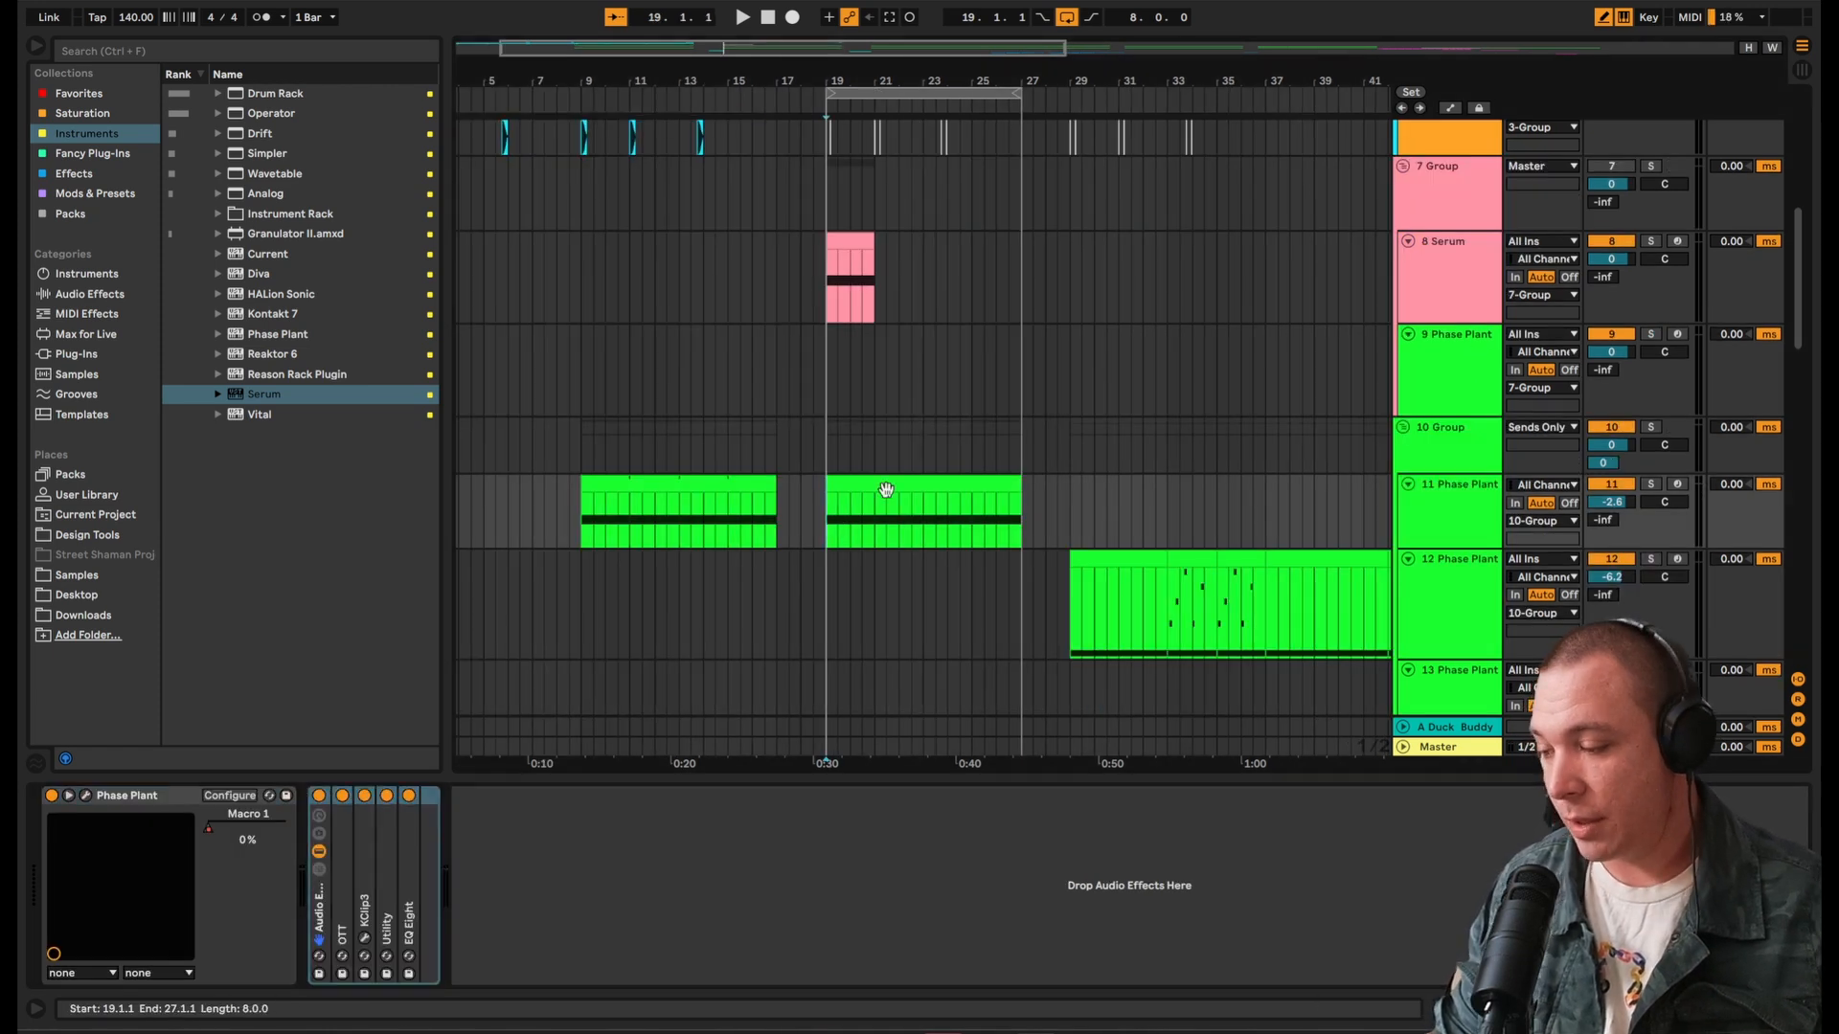
{"action": "key", "text": "space"}
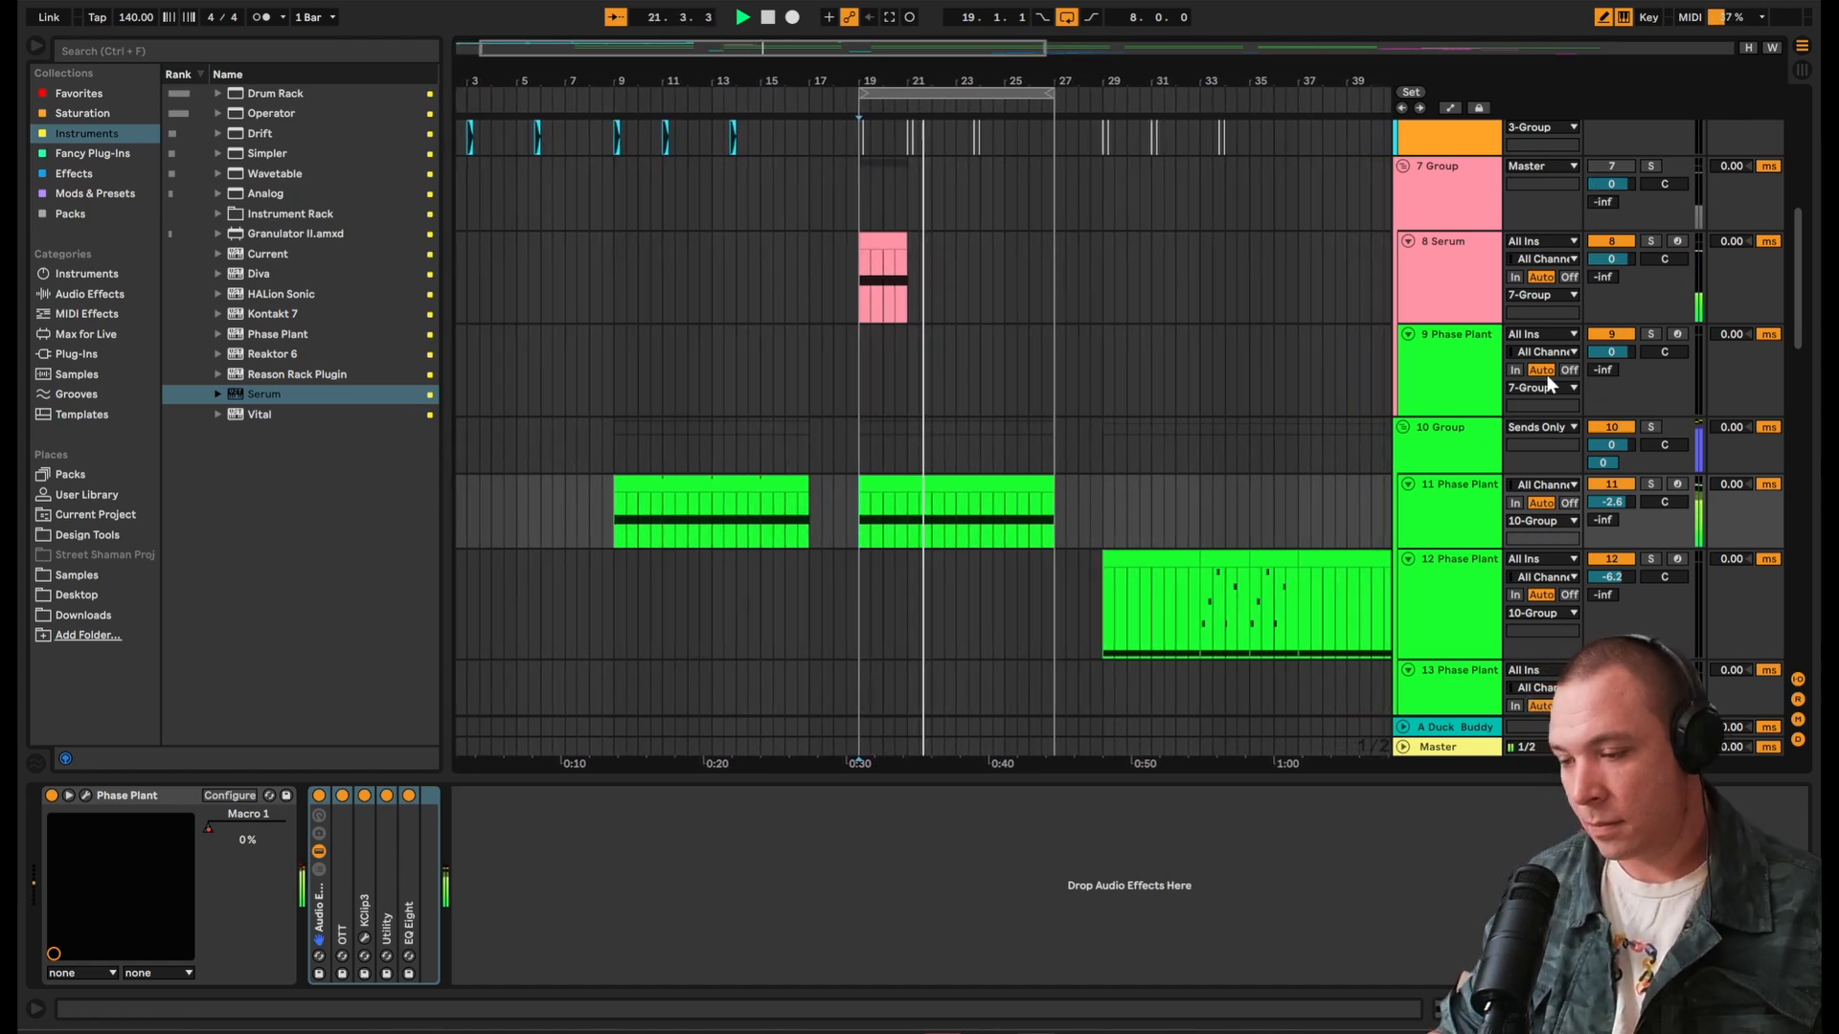
{"action": "left_click", "coordinate": [1435, 469]}
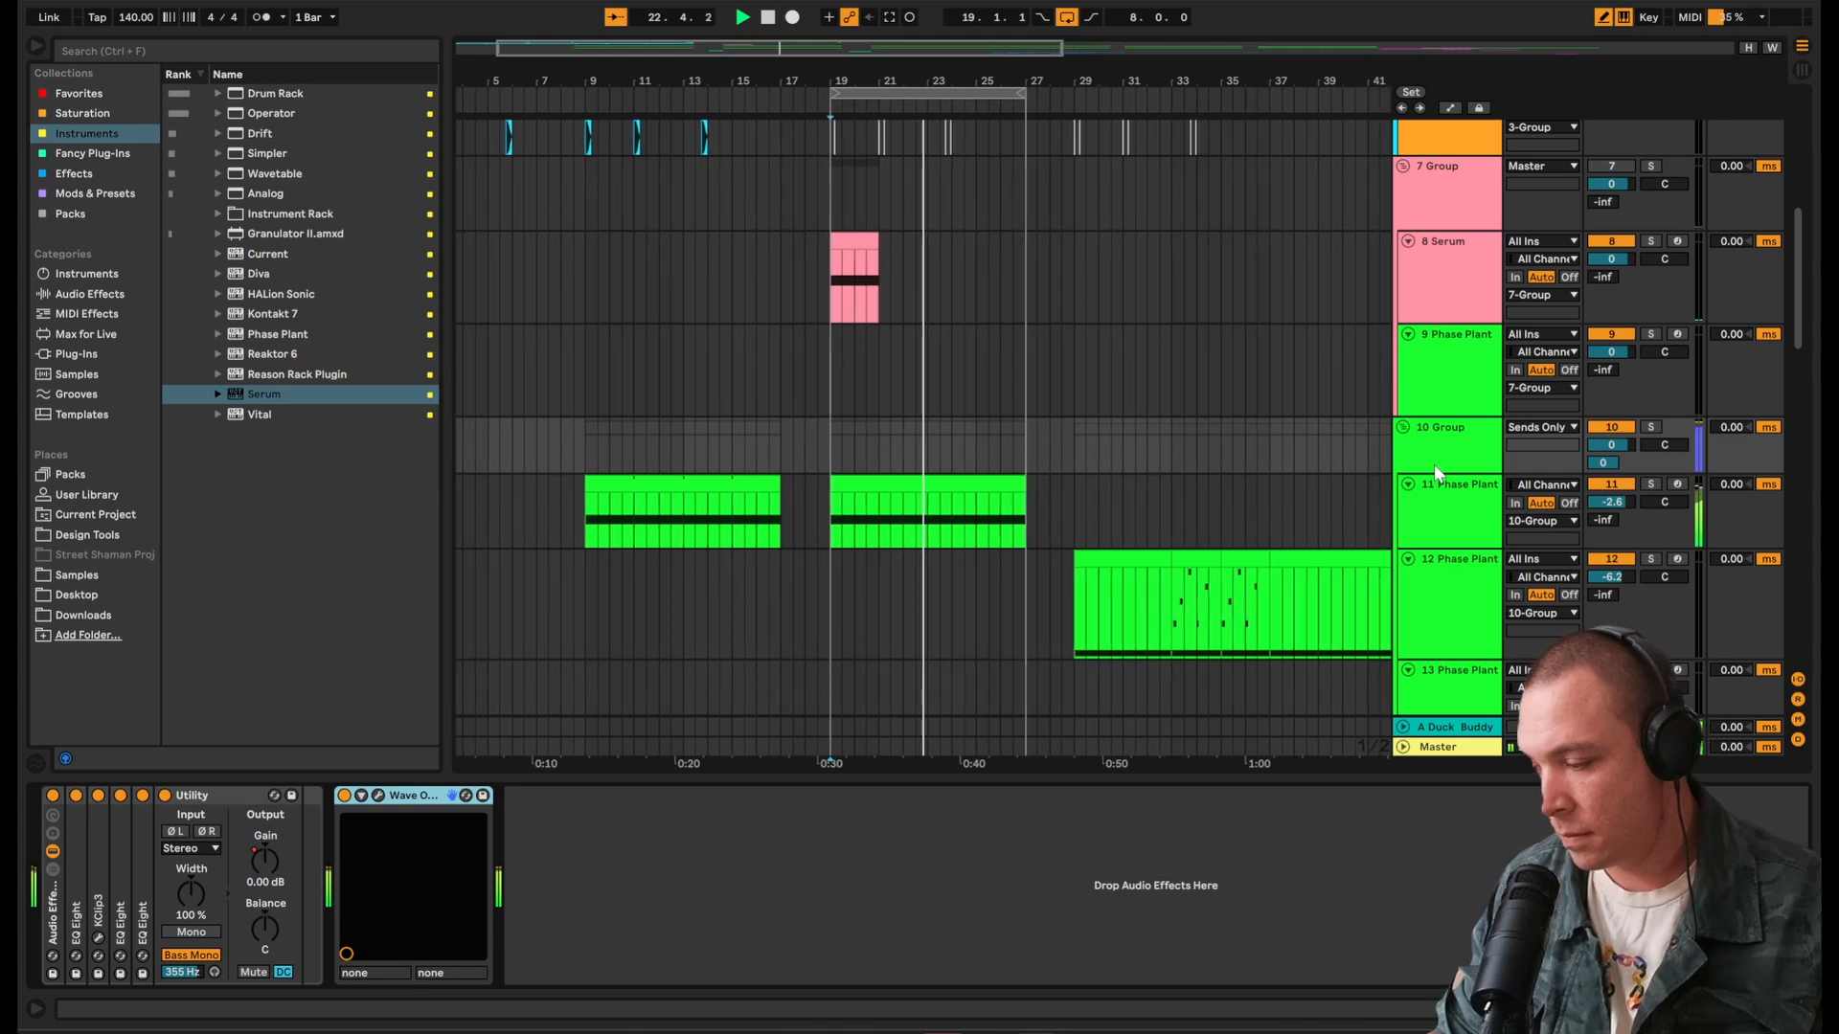
{"action": "left_click", "coordinate": [379, 795]}
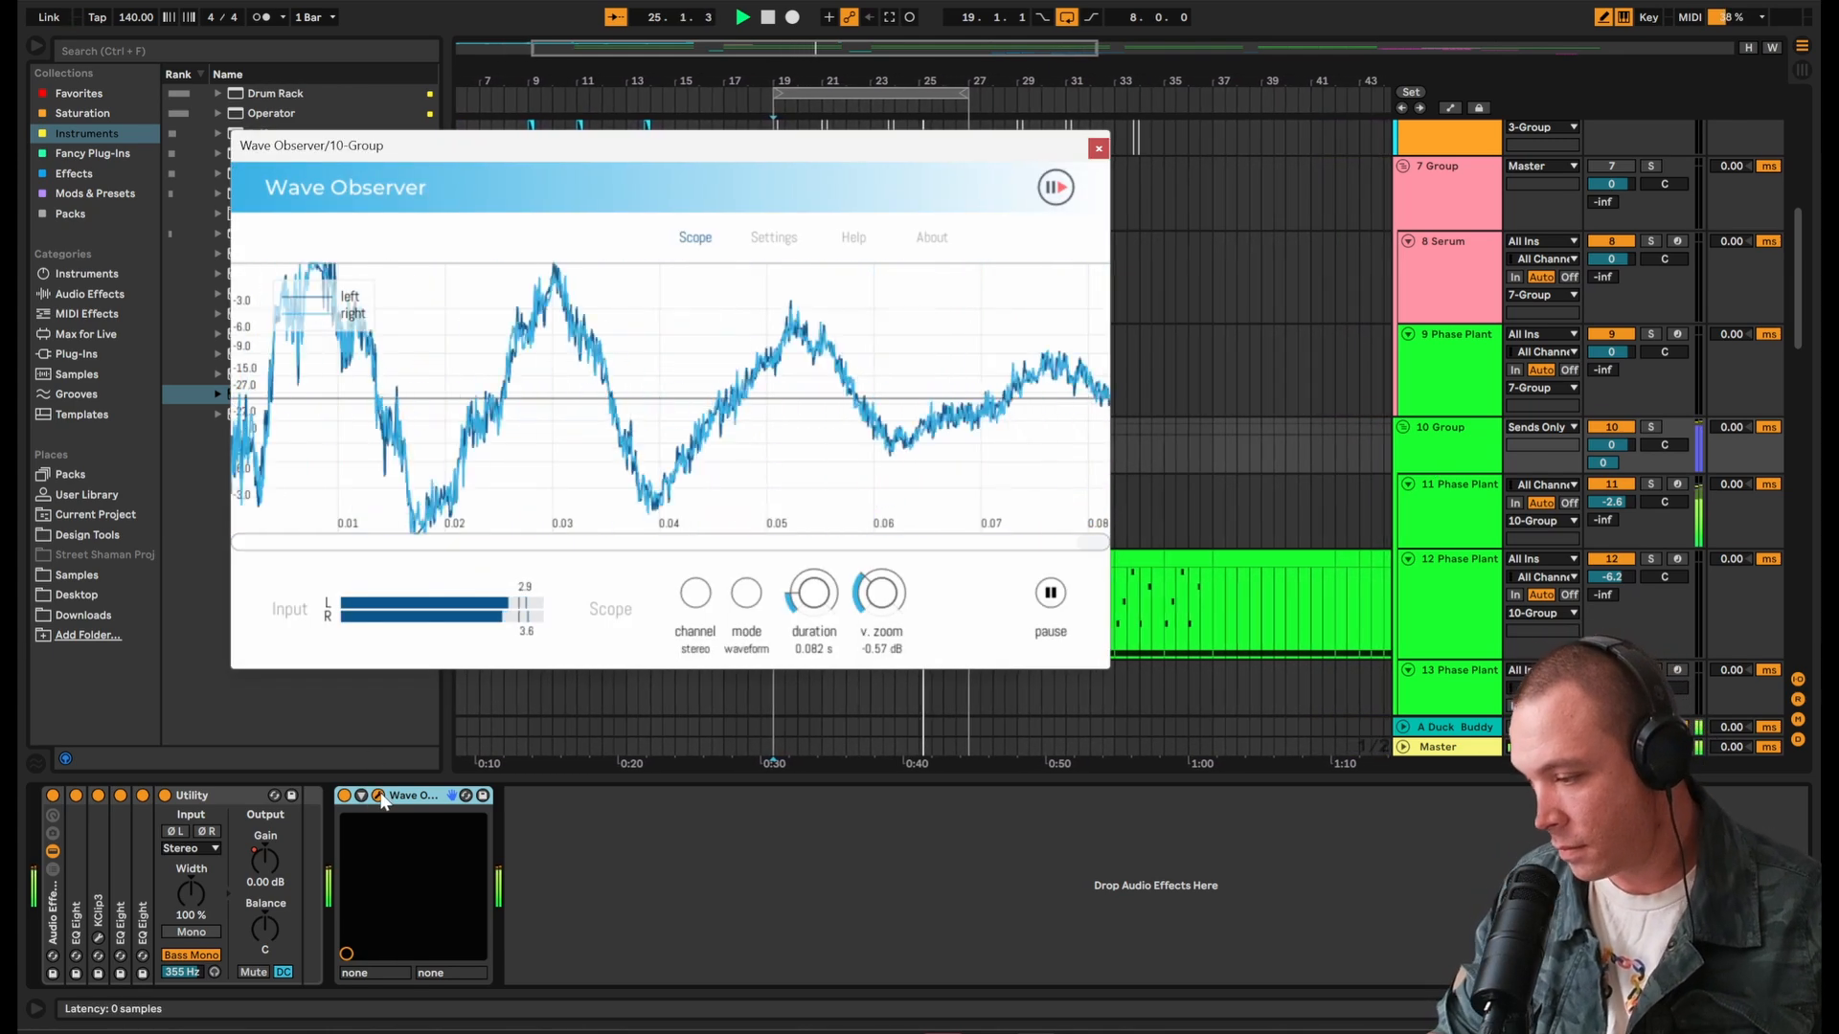
{"action": "left_click", "coordinate": [406, 796]}
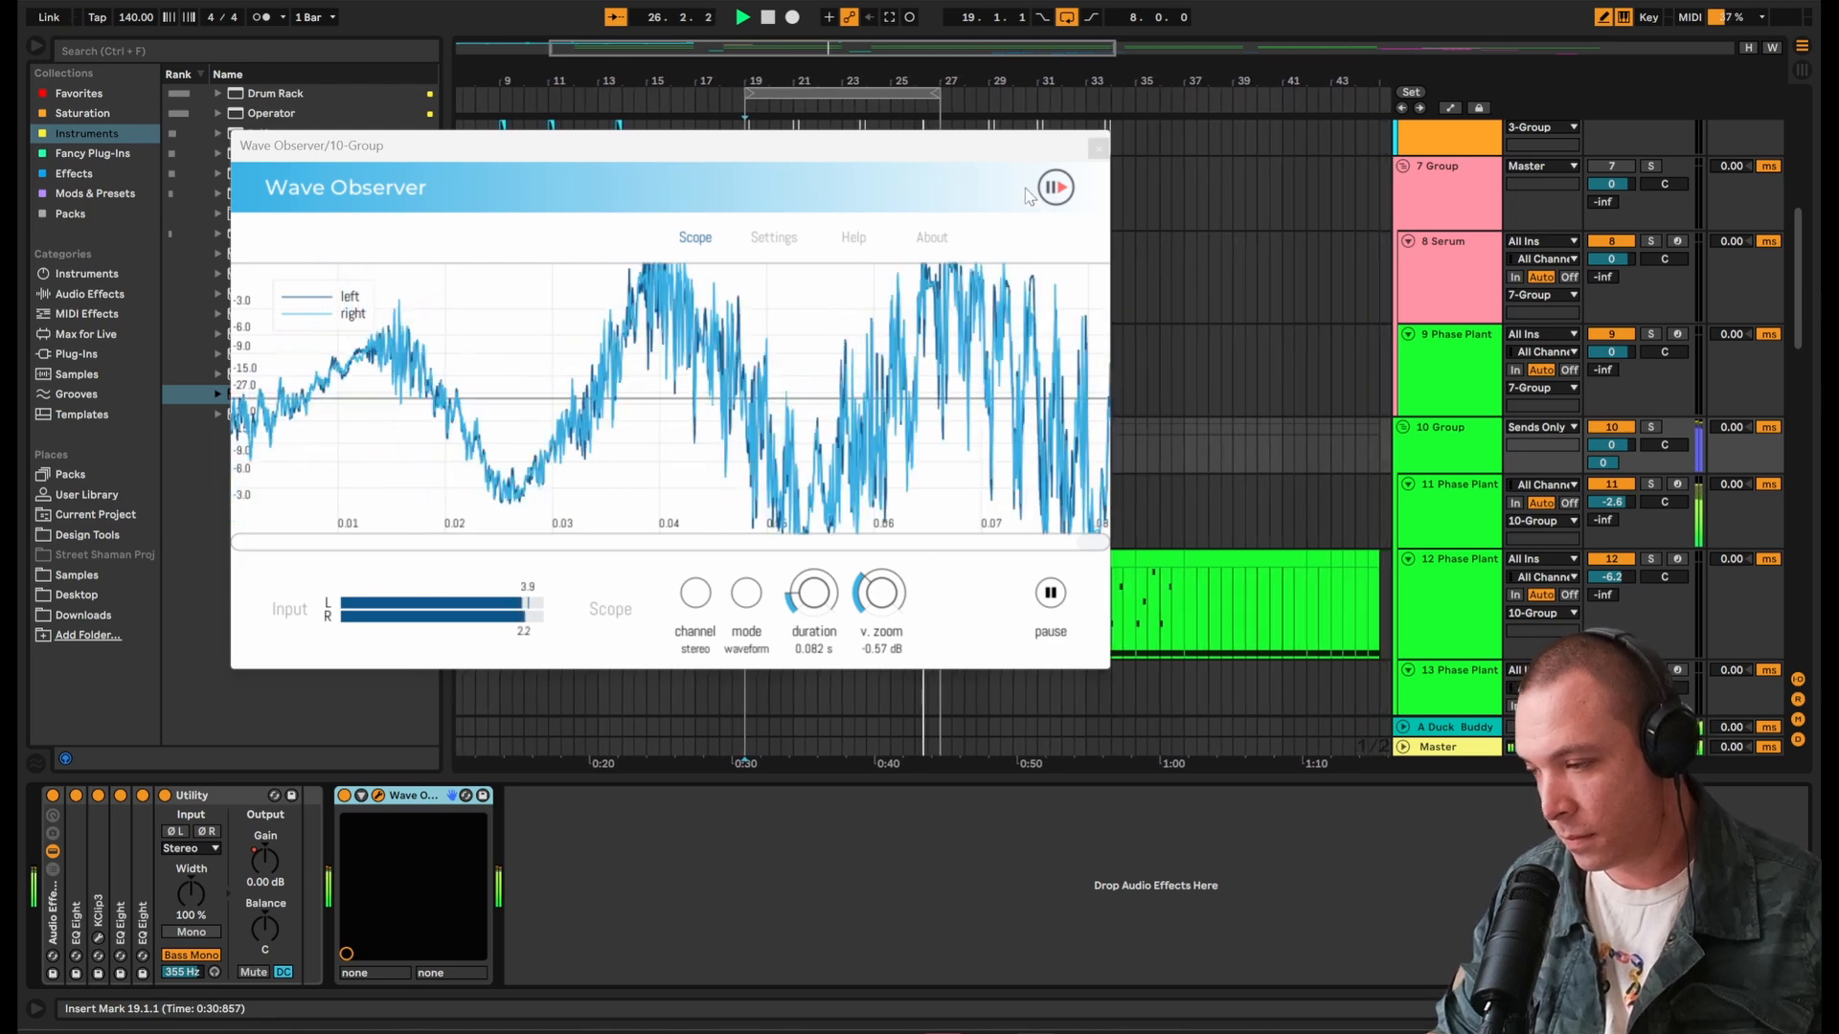
{"action": "left_click", "coordinate": [1099, 149]}
{"action": "key", "text": "space"}
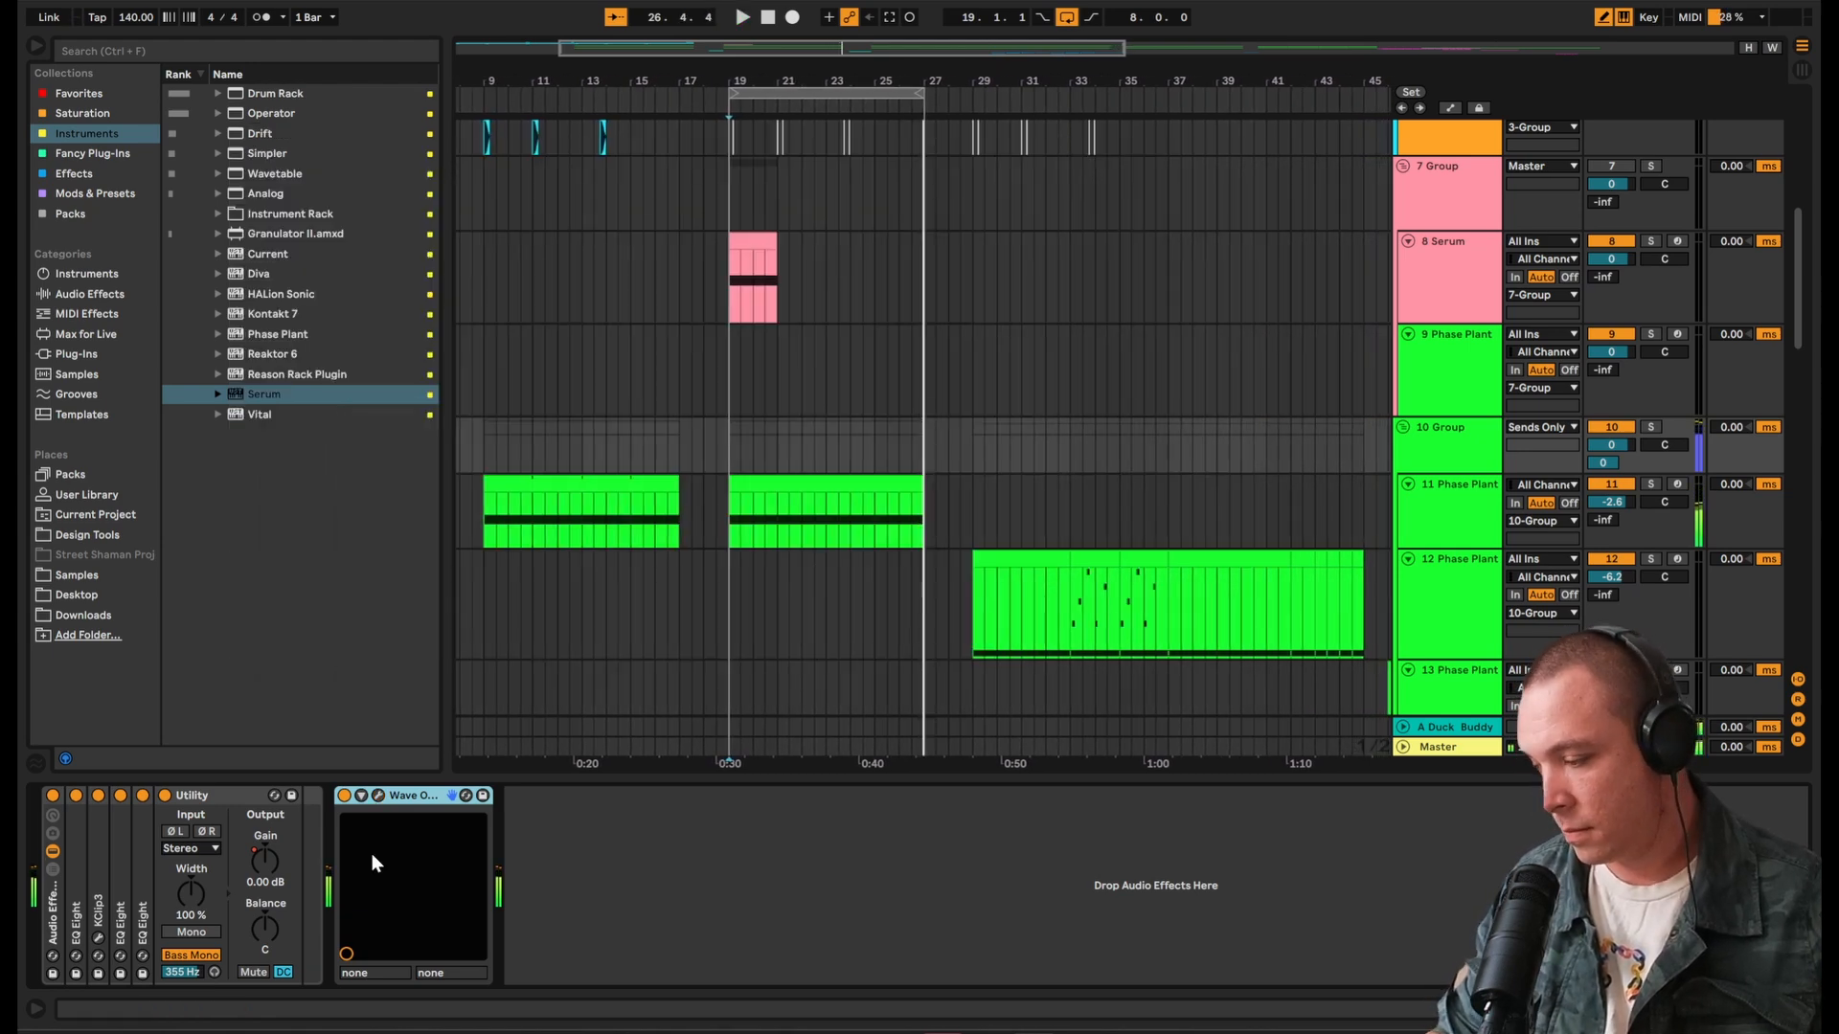
Step: Open the Phase Plant patch on track 11, solo the track and reposition the synth window to show all its modules
{"action": "left_click", "coordinate": [53, 795]}
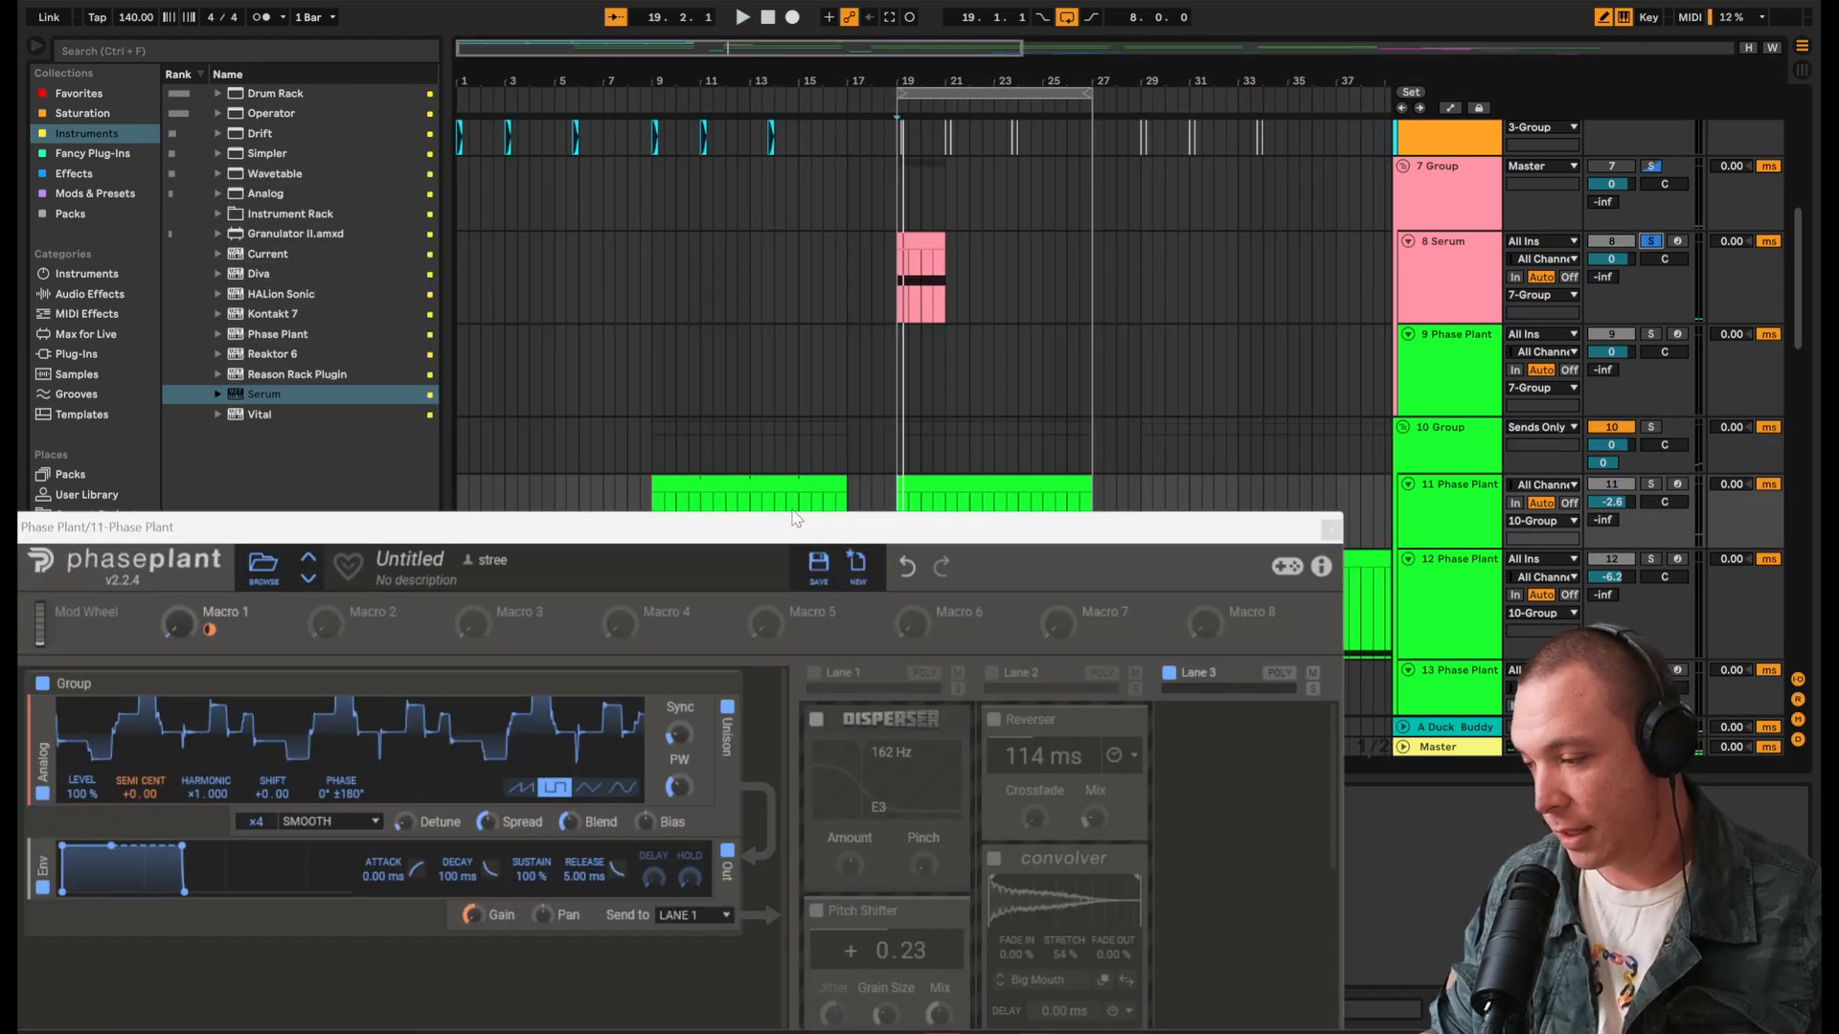
{"action": "scroll", "coordinate": [1142, 320], "scroll_direction": "down", "scroll_amount": 2}
{"action": "left_click", "coordinate": [1651, 441]}
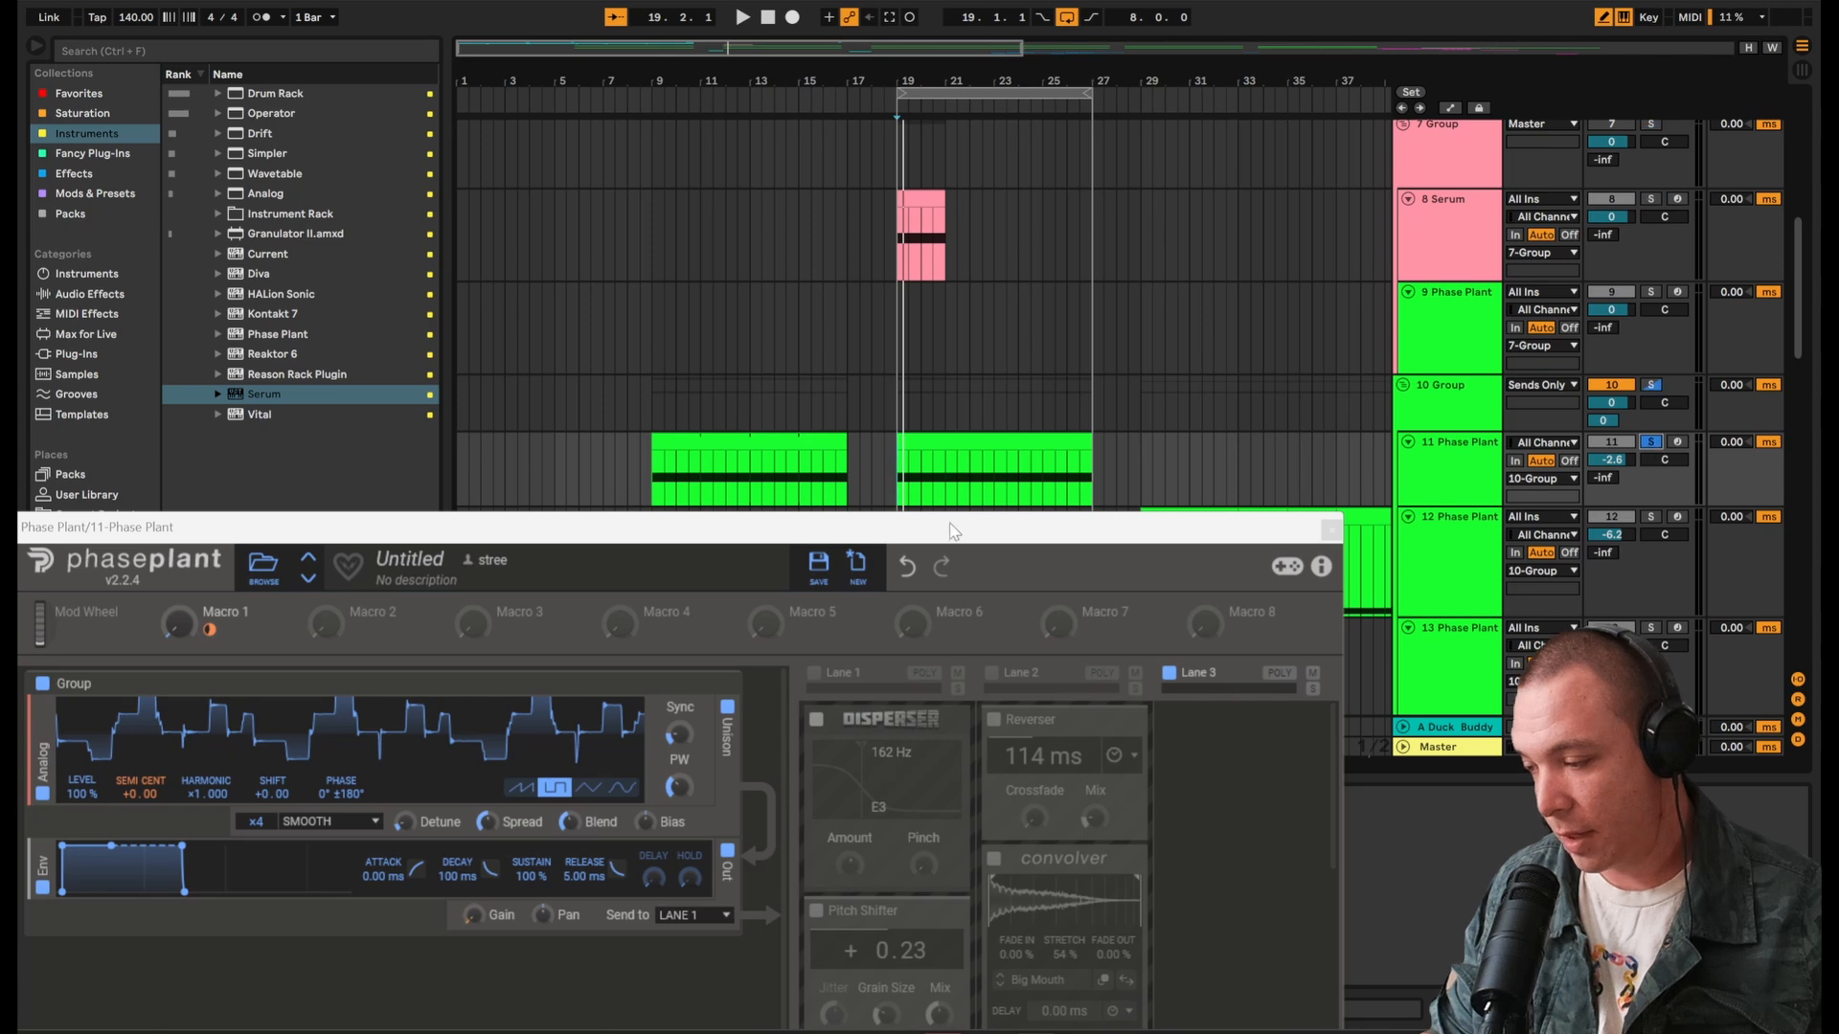
{"action": "left_click_drag", "start_coordinate": [954, 531], "coordinate": [1341, 114]}
{"action": "key", "text": "space"}
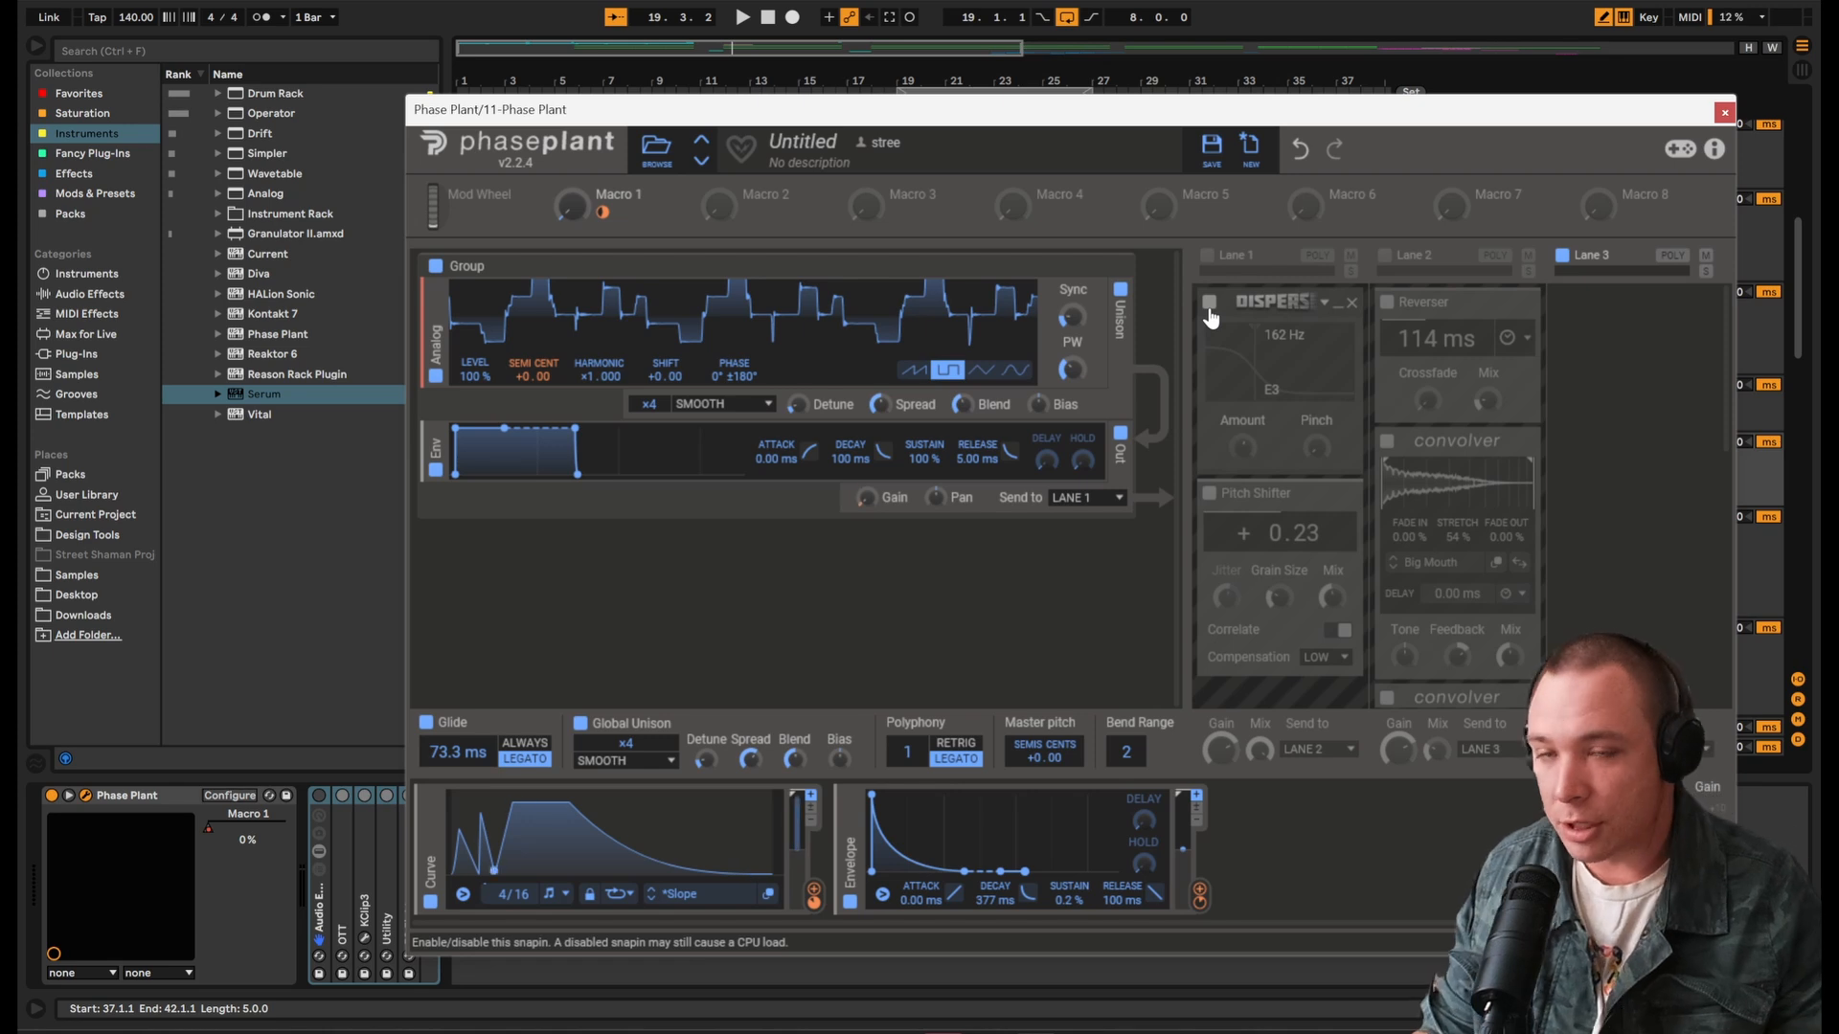
Step: Enable Lane 1 and its Disperser in Phase Plant and audition the bass through them
{"action": "left_click", "coordinate": [1209, 493]}
{"action": "left_click", "coordinate": [1209, 493]}
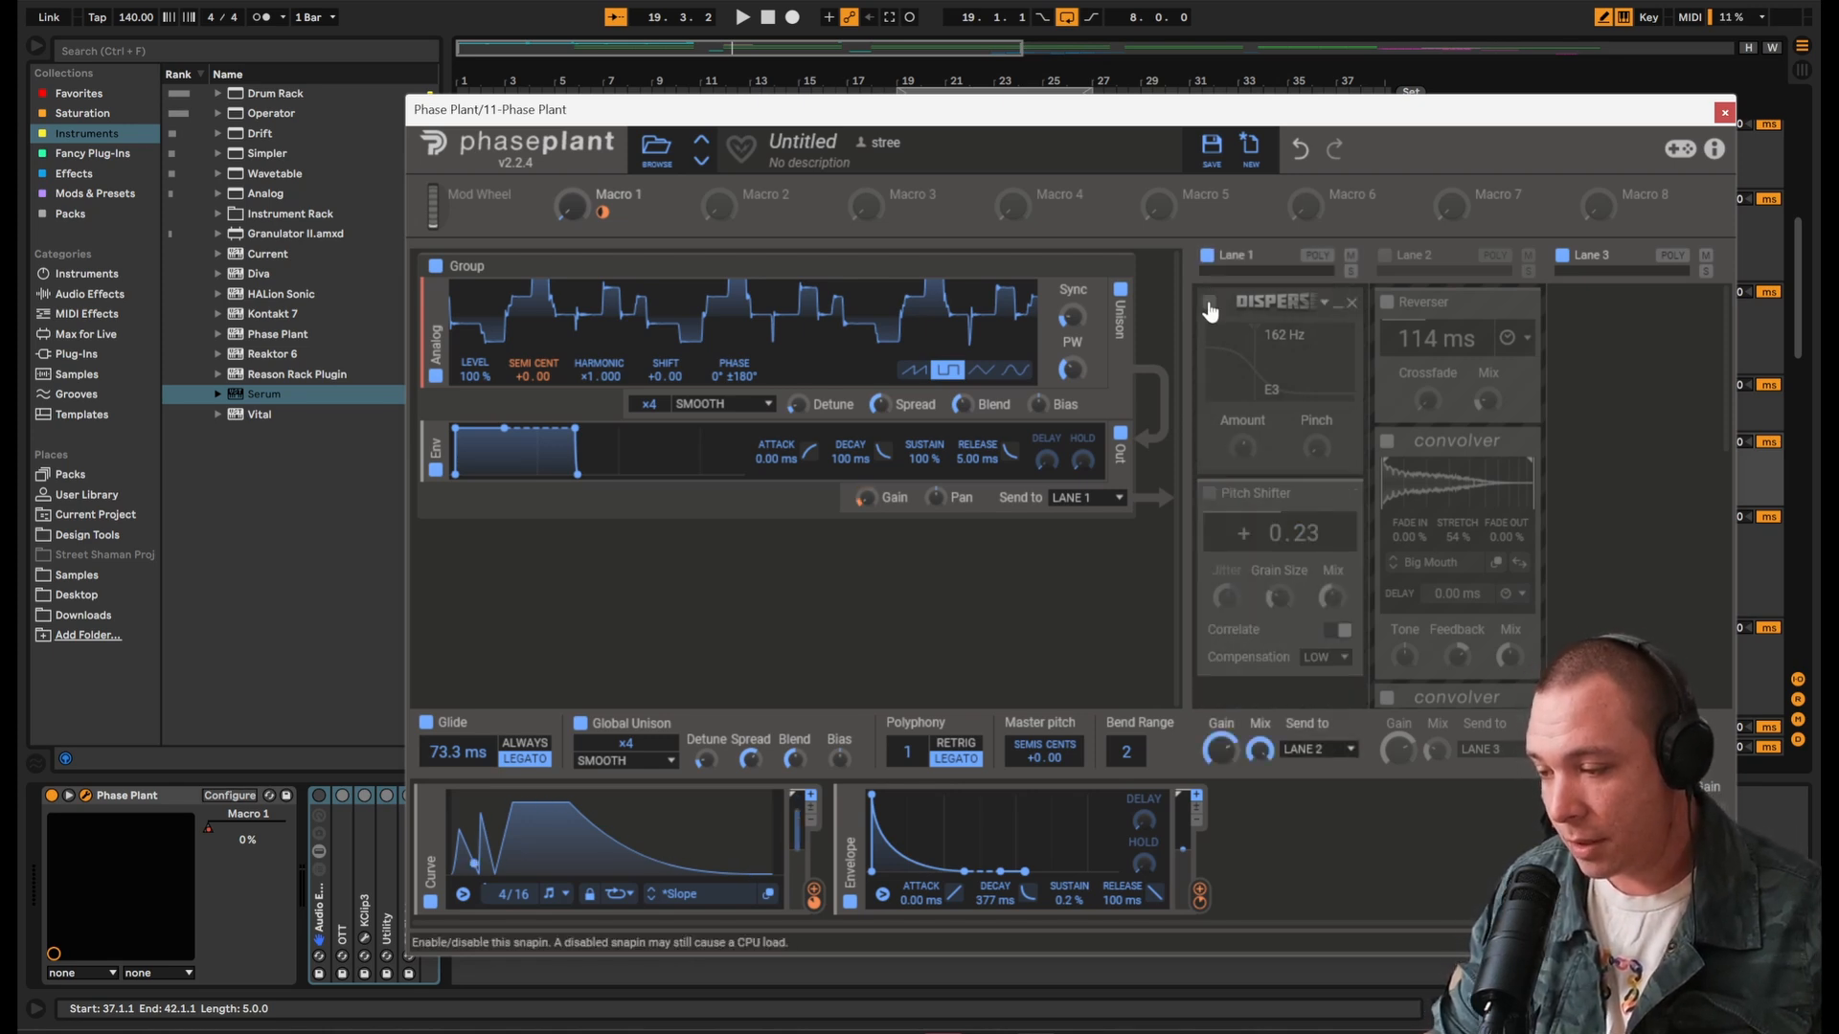
{"action": "left_click", "coordinate": [1208, 301]}
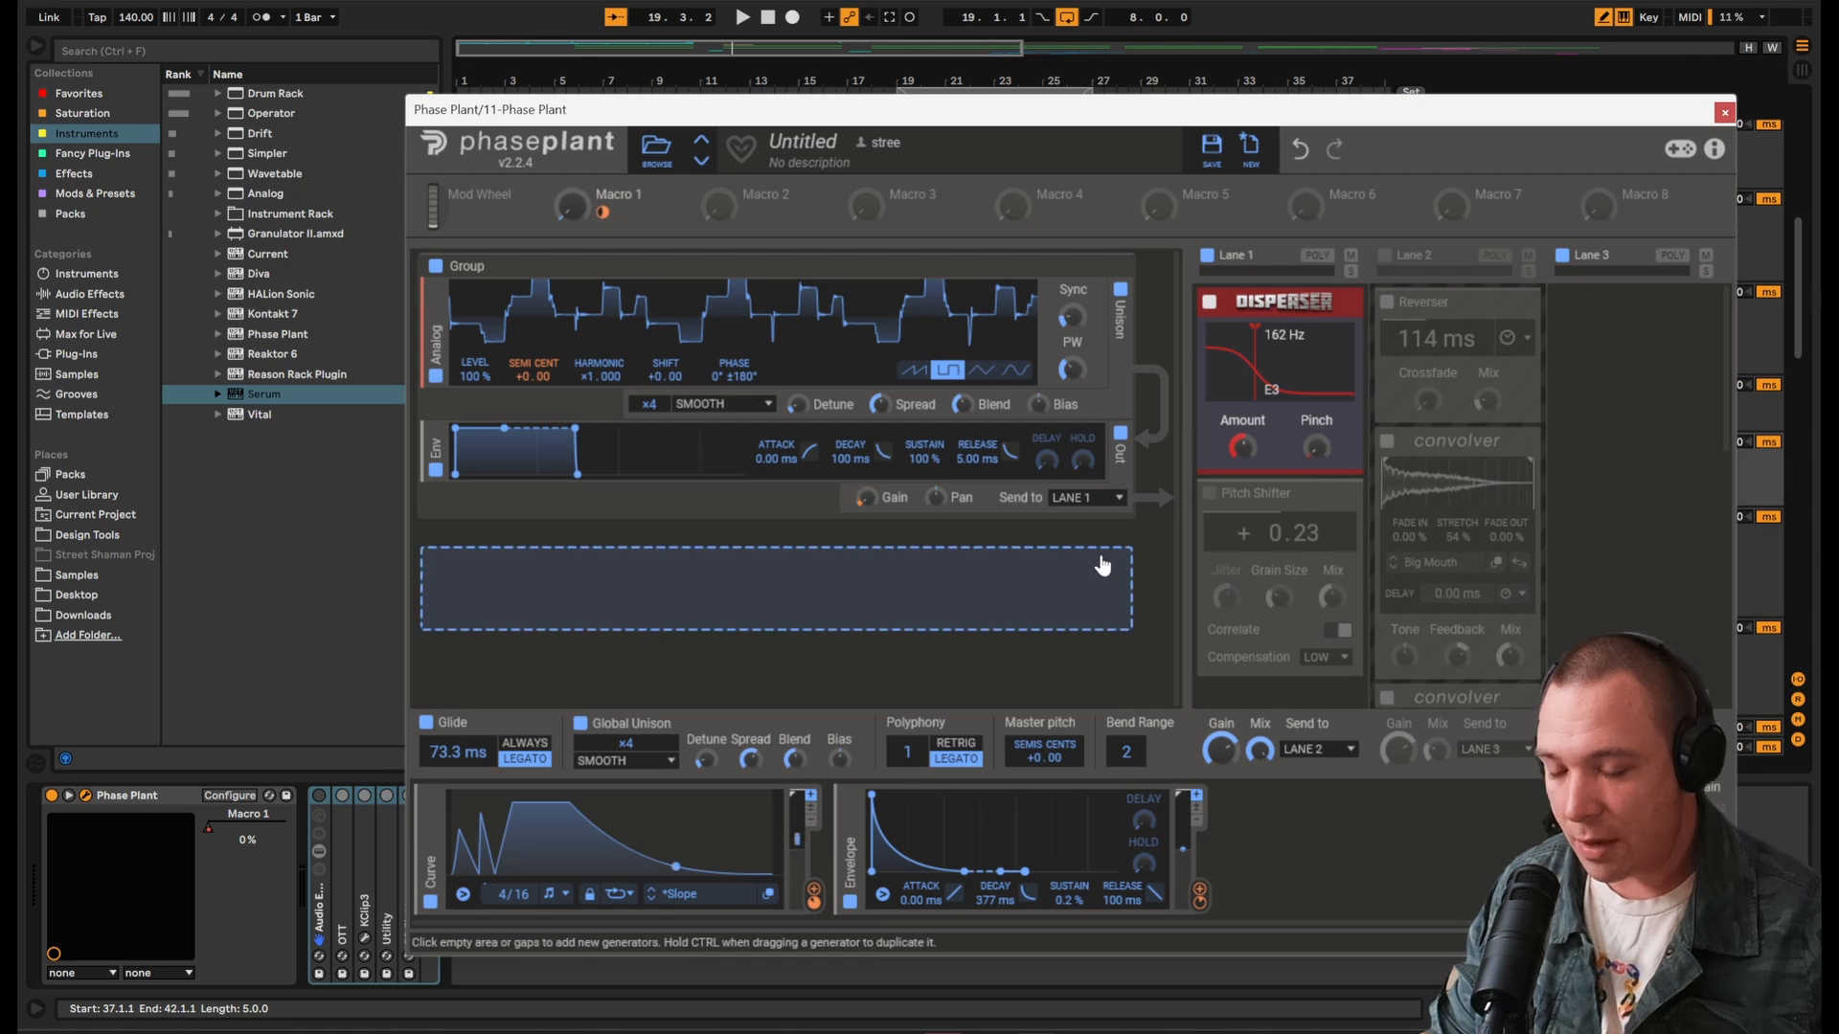
{"action": "key", "text": "space"}
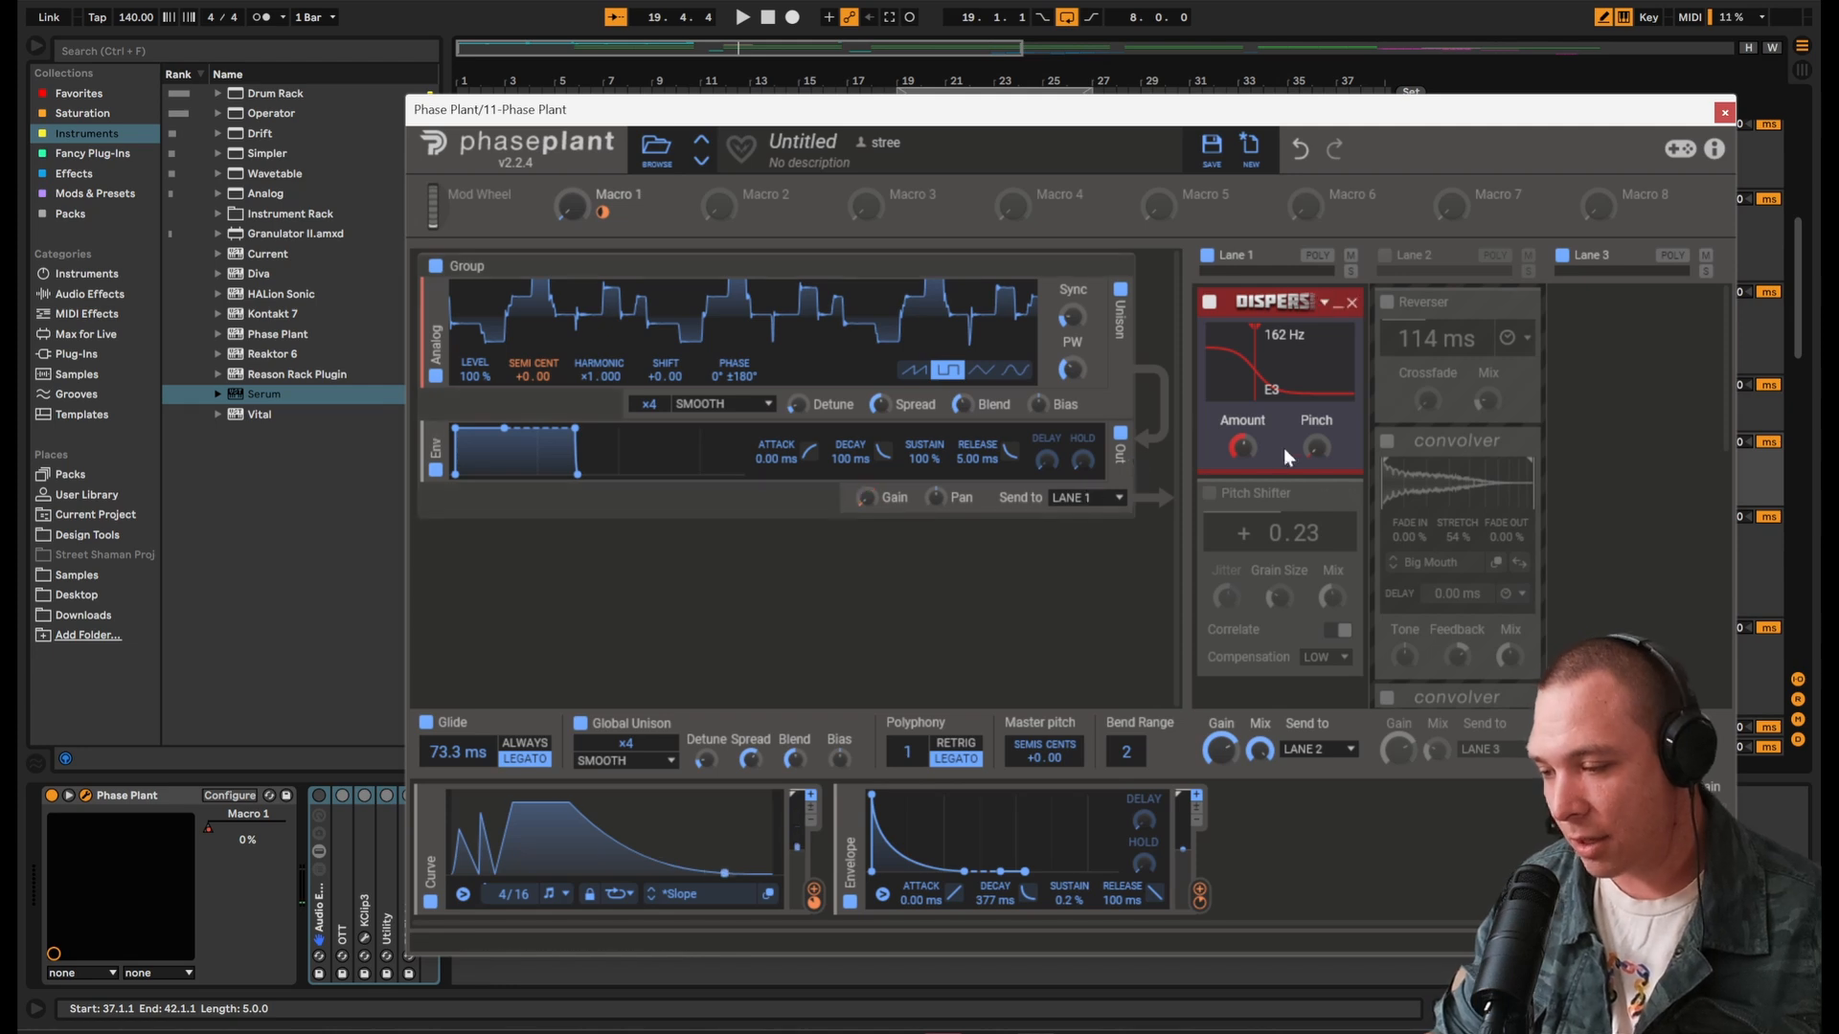
{"action": "key", "text": "space"}
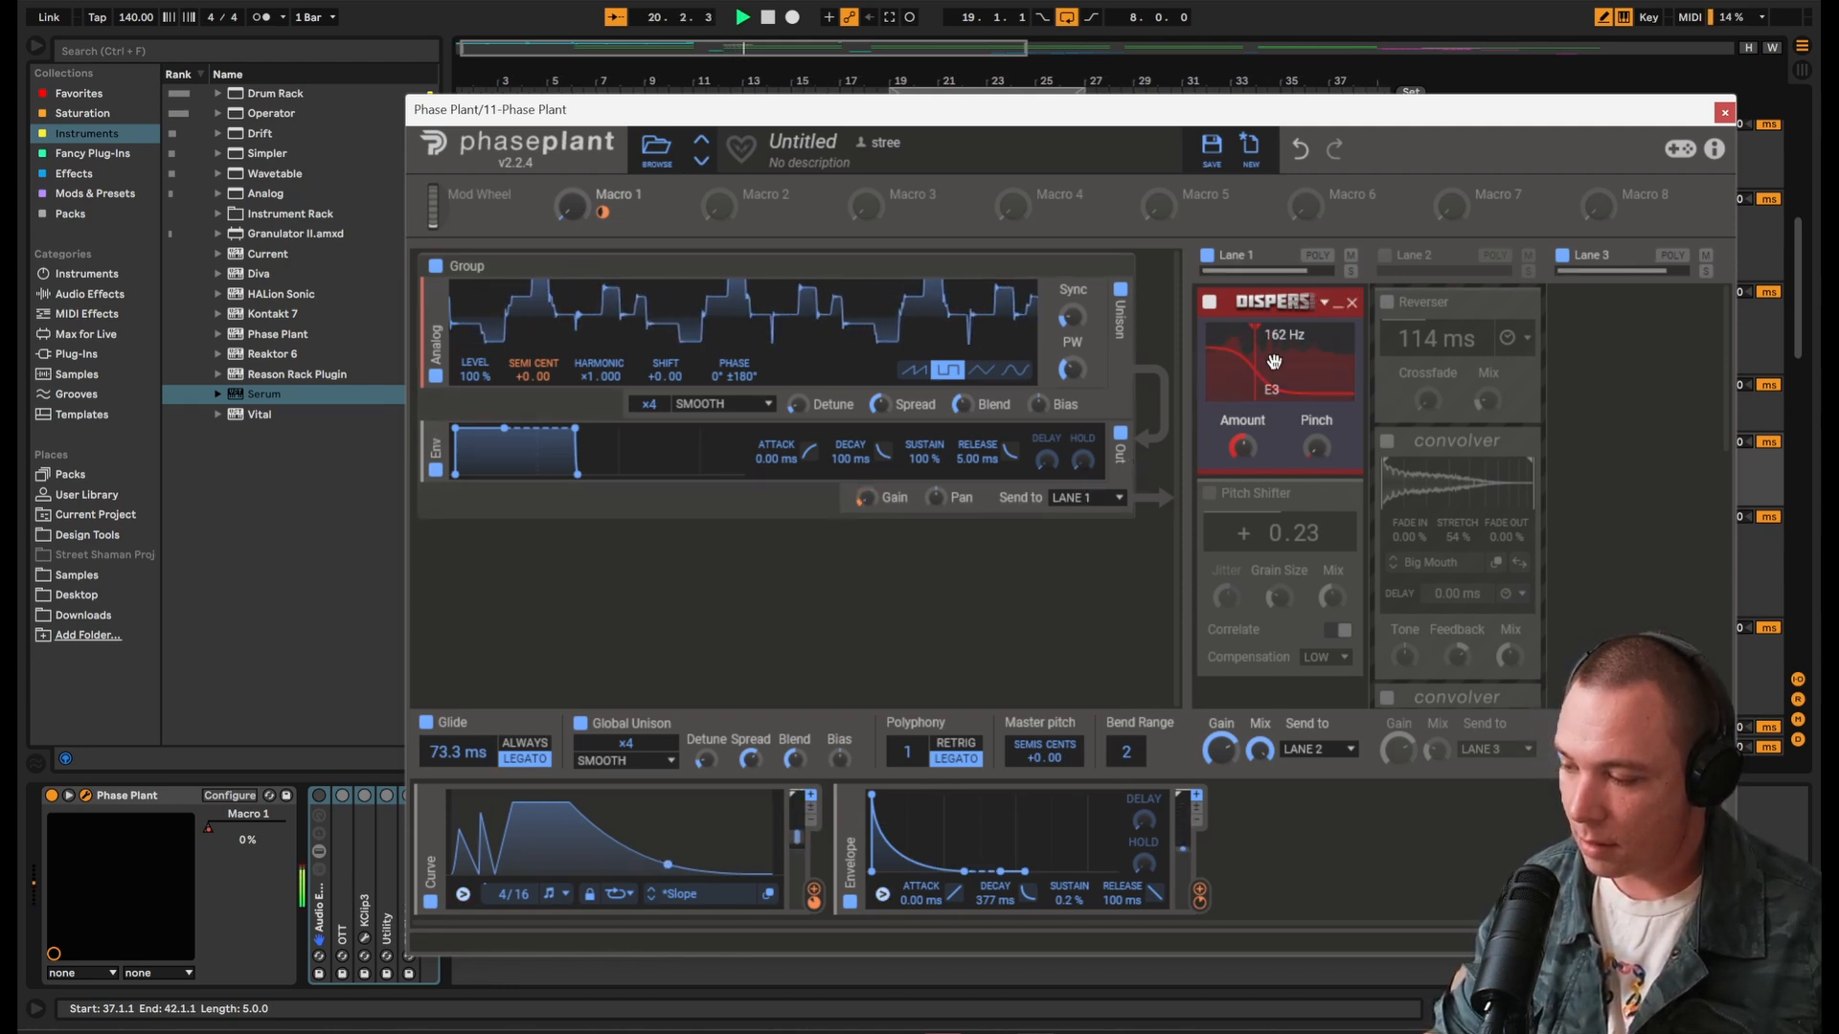
{"action": "key", "text": "space"}
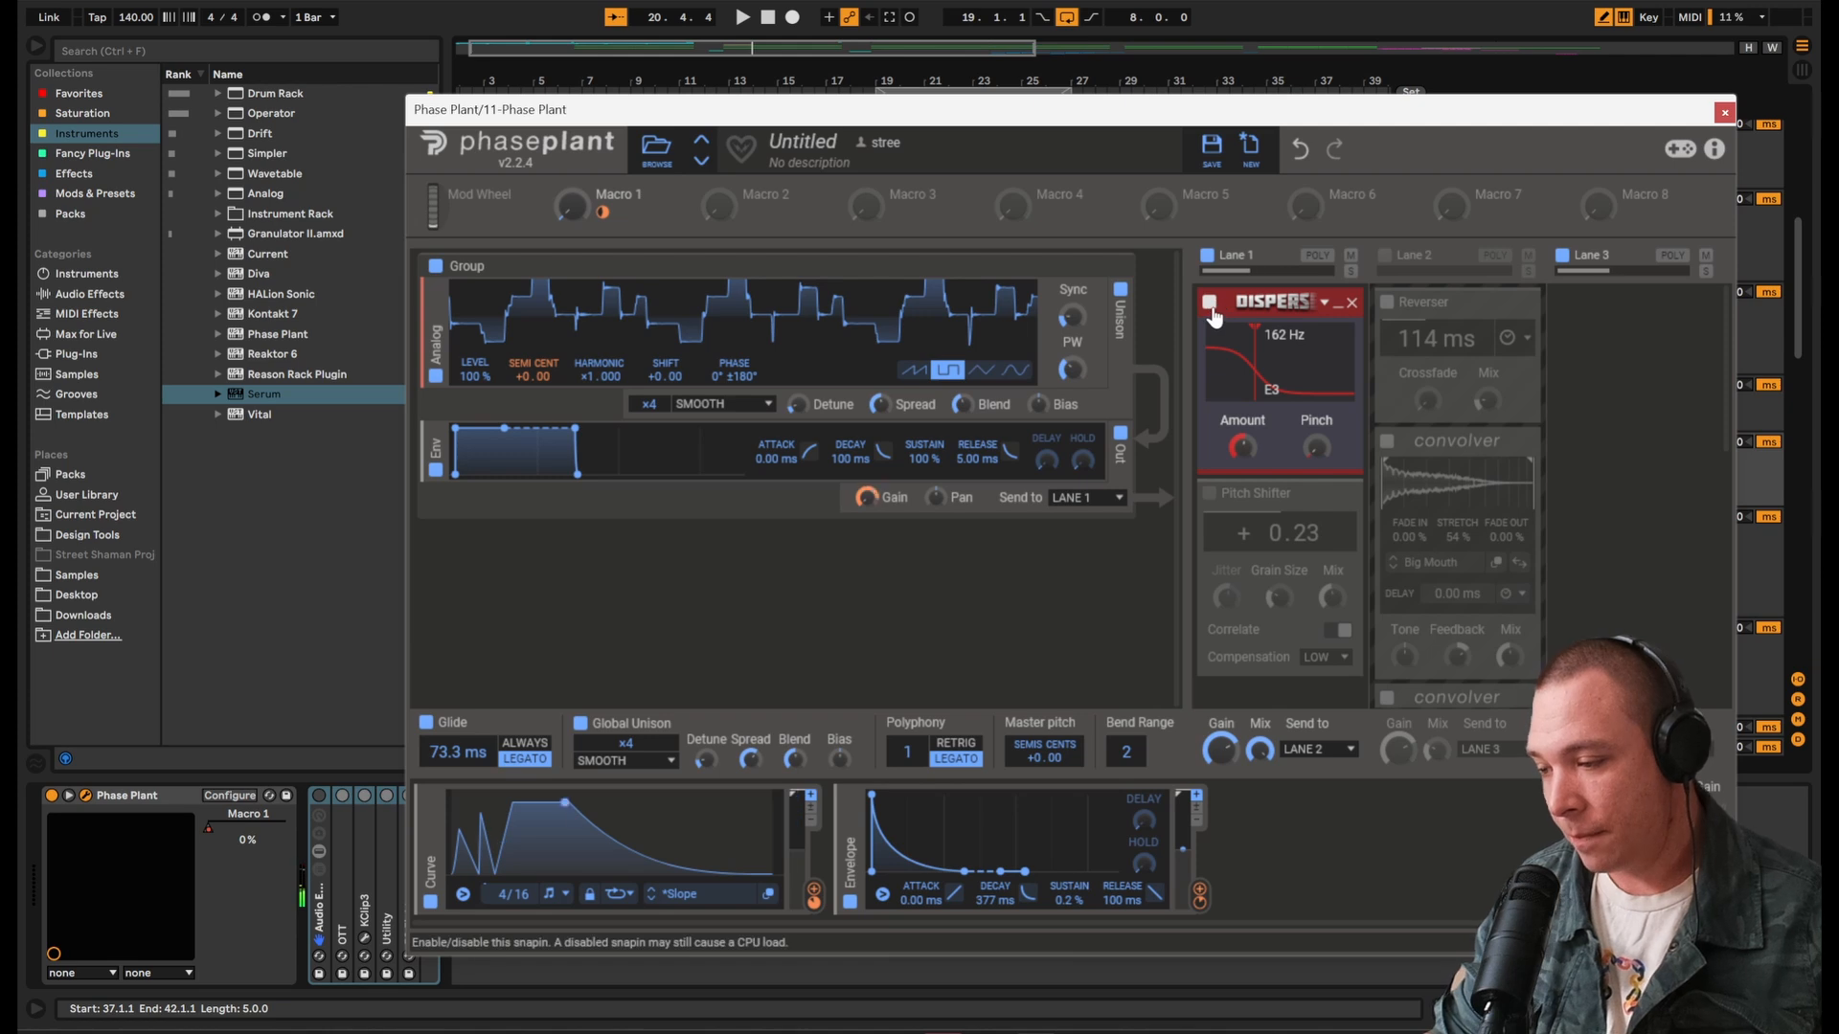
Step: Switch the analog oscillator's Unison off and back on to compare the waveform with and without it
{"action": "left_click_drag", "start_coordinate": [651, 399], "coordinate": [651, 386]}
{"action": "key", "text": "space"}
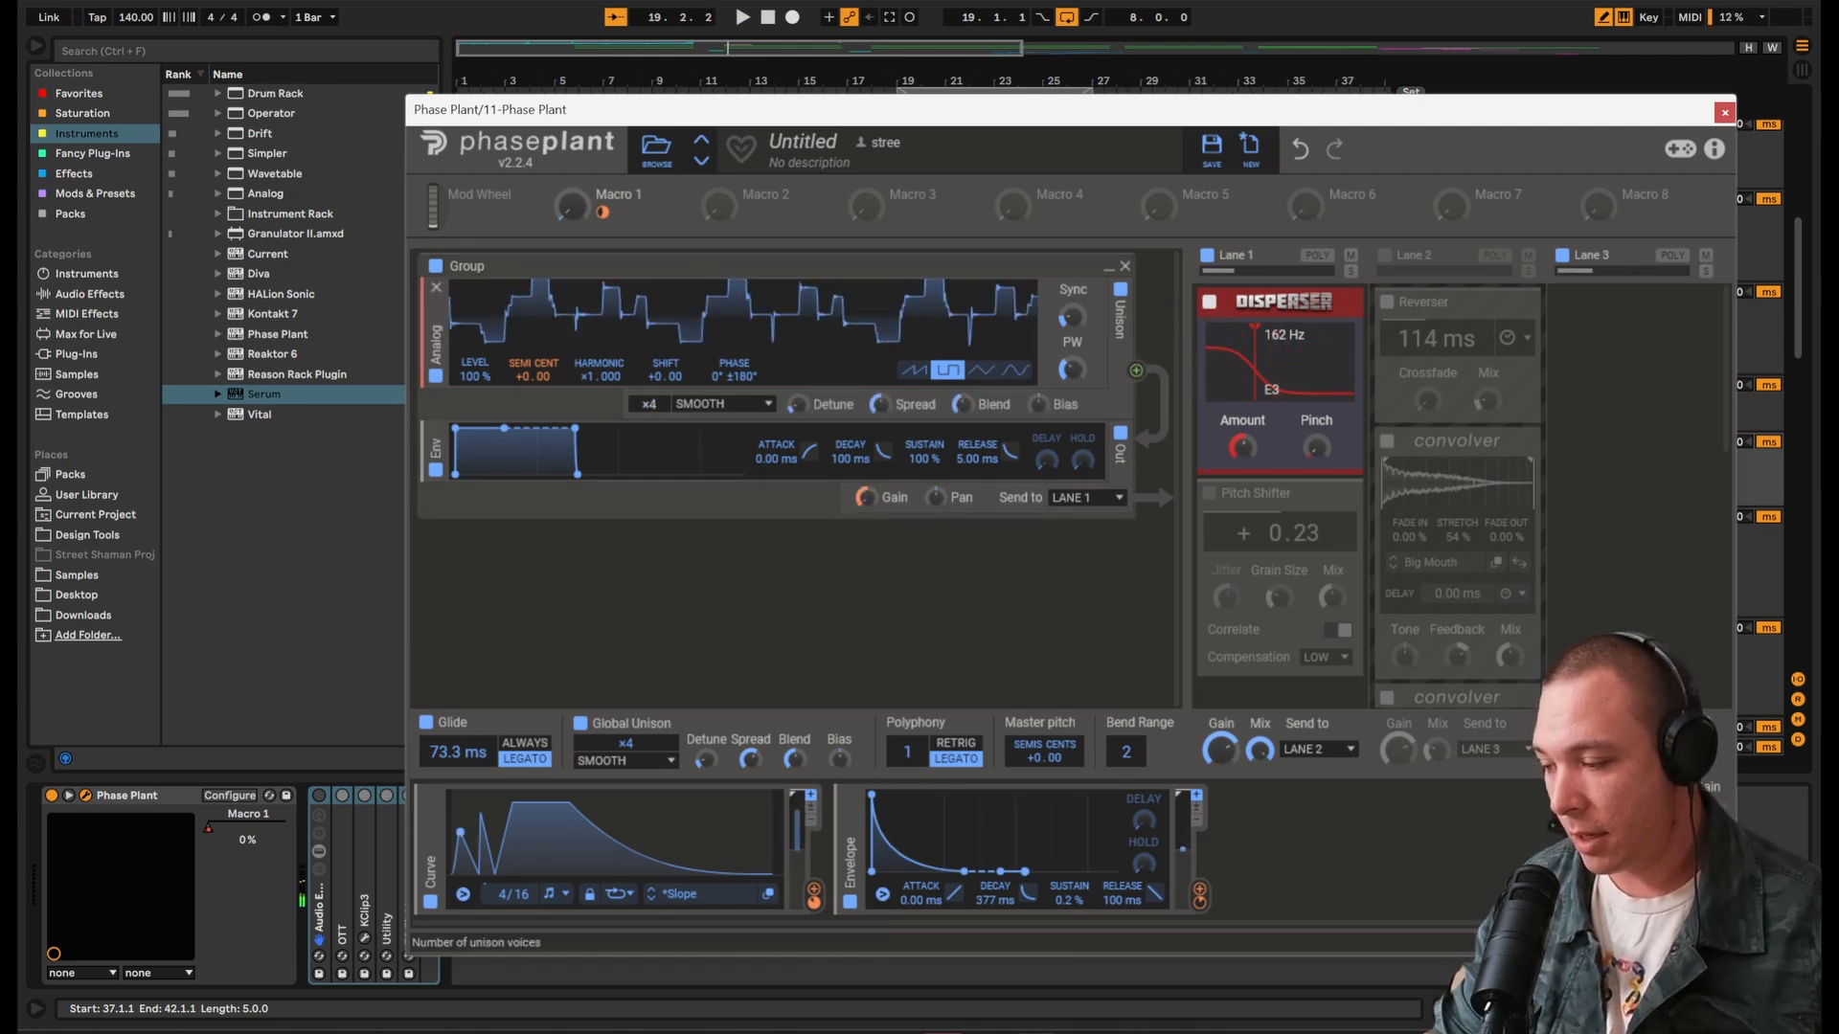
{"action": "left_click", "coordinate": [1121, 291]}
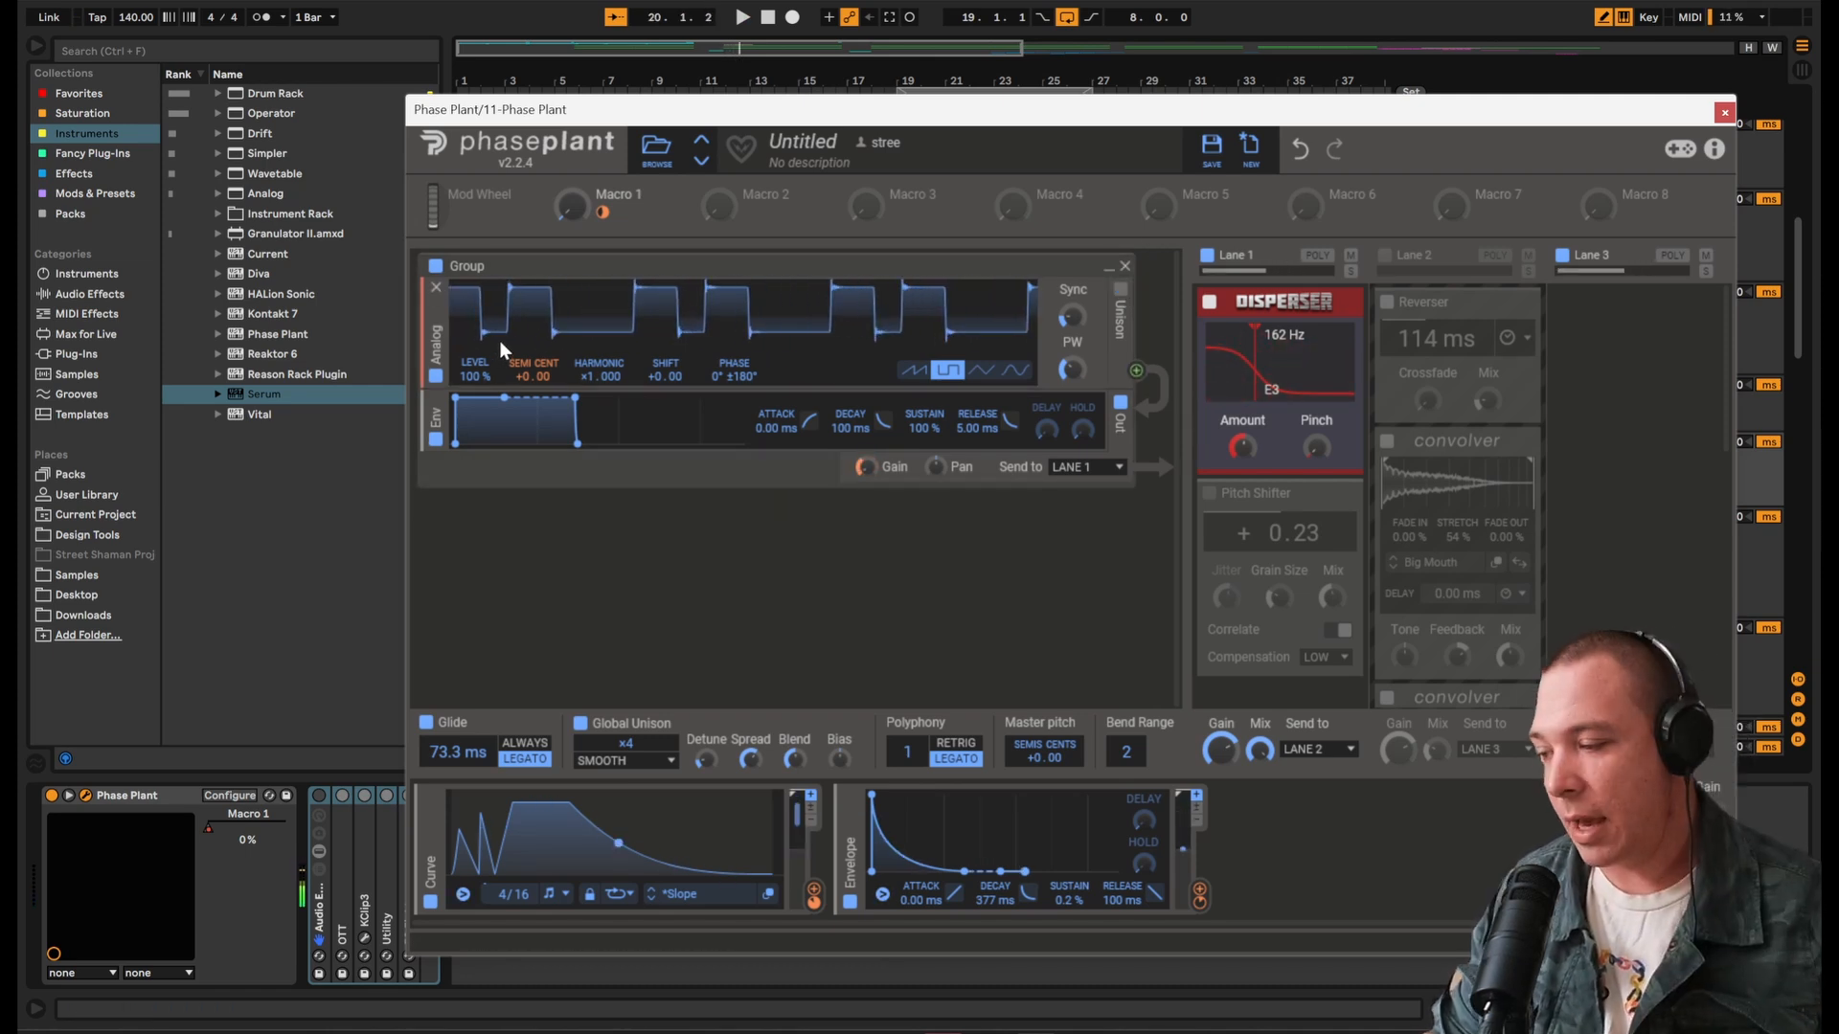
{"action": "left_click", "coordinate": [1121, 292]}
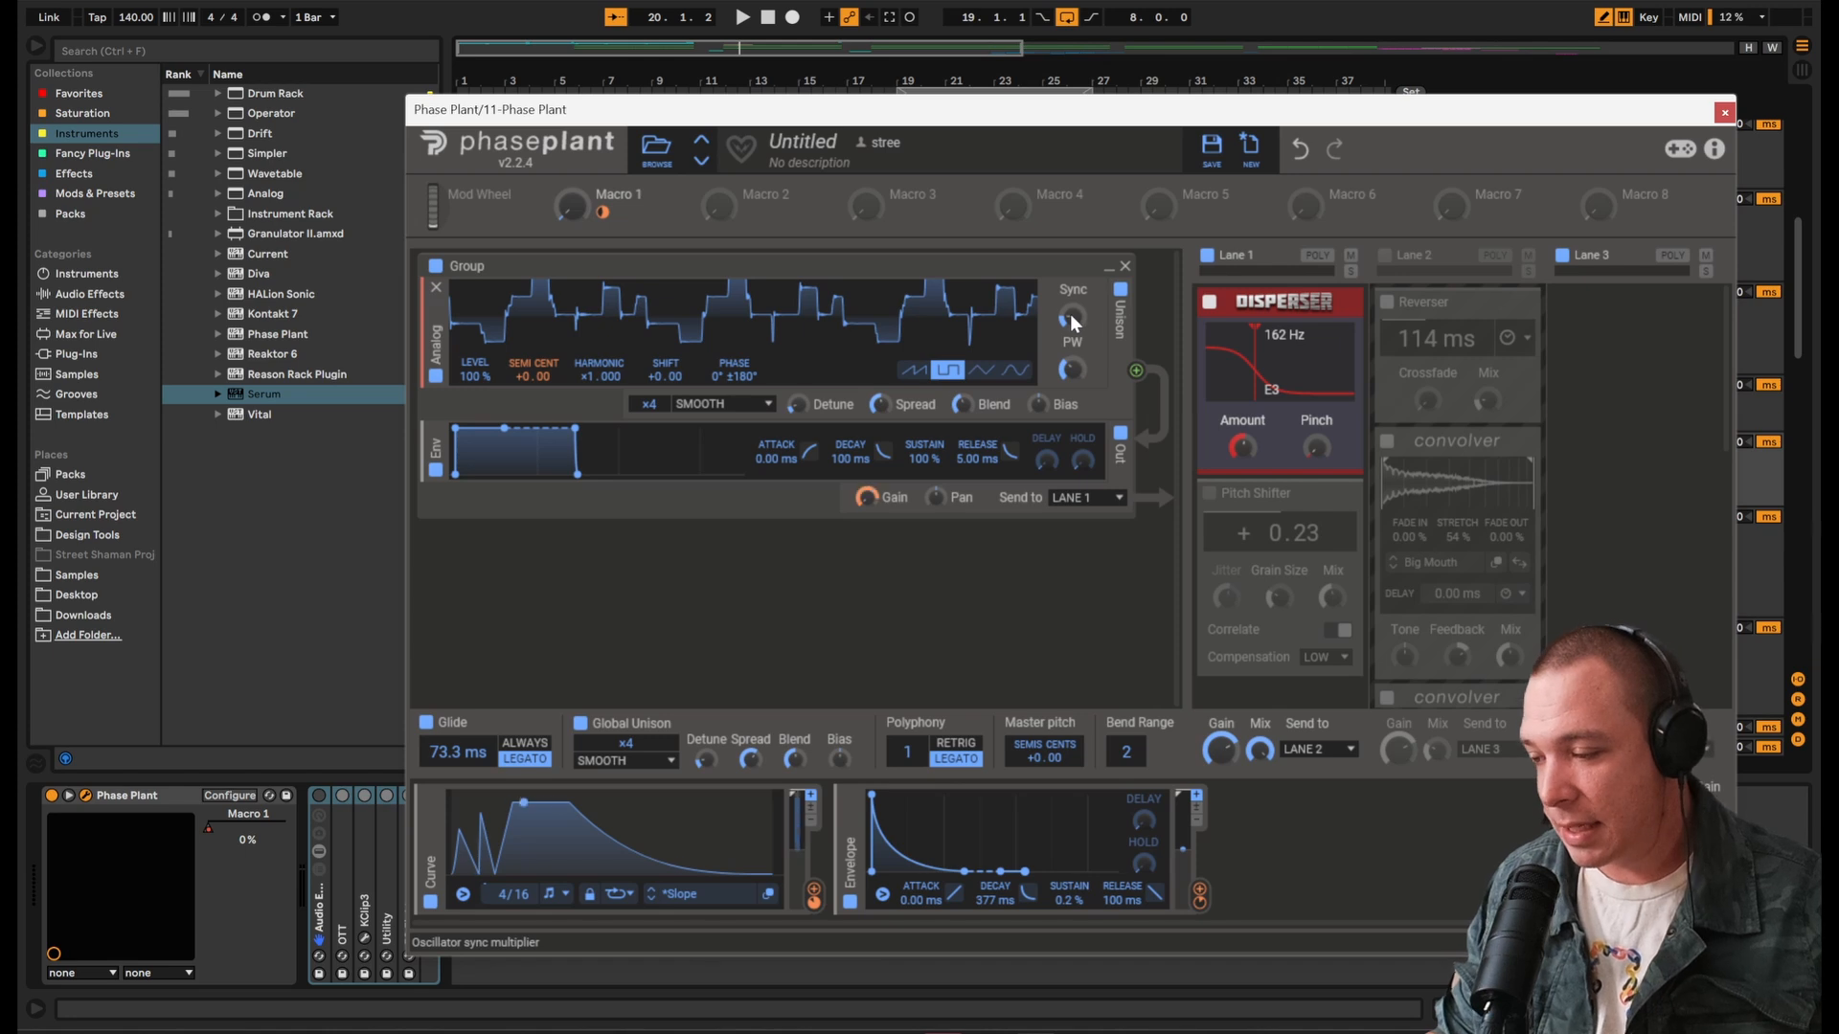
Step: Audition the patch with the x4 Smooth unison and bypass the Disperser in Lane 1
{"action": "key", "text": "space"}
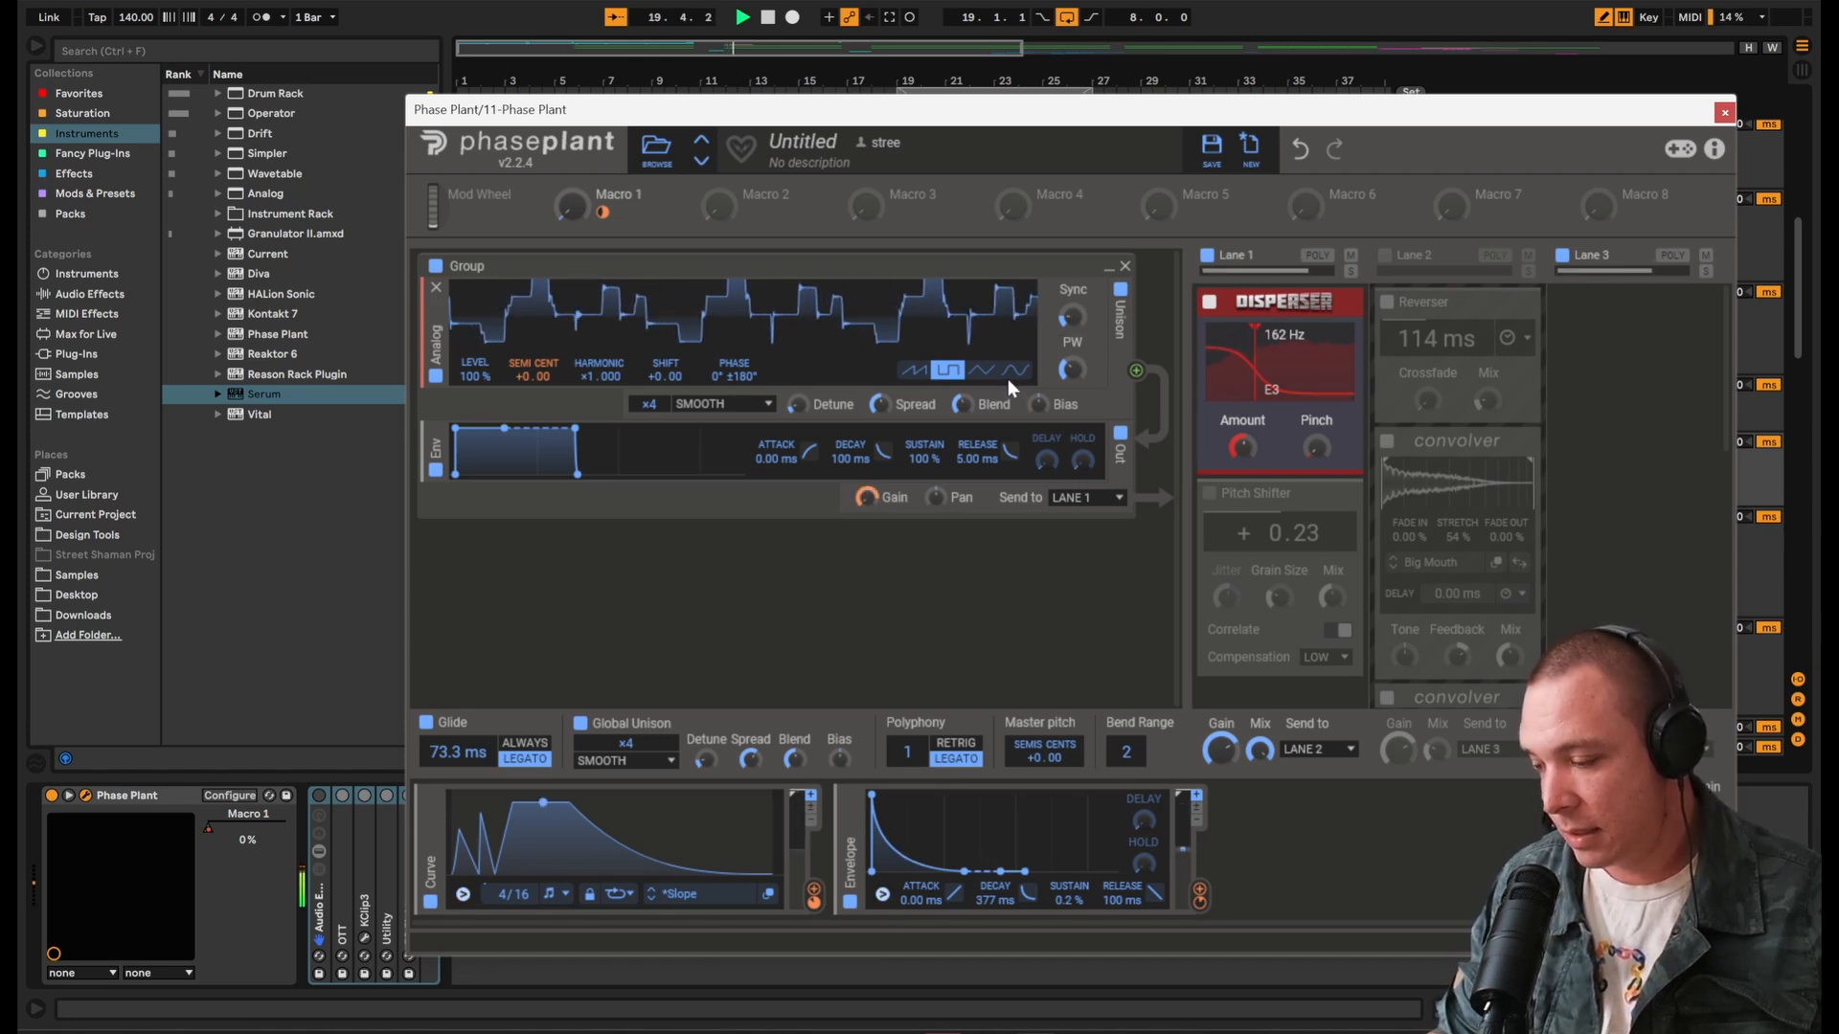
{"action": "key", "text": "space"}
{"action": "left_click", "coordinate": [1209, 302]}
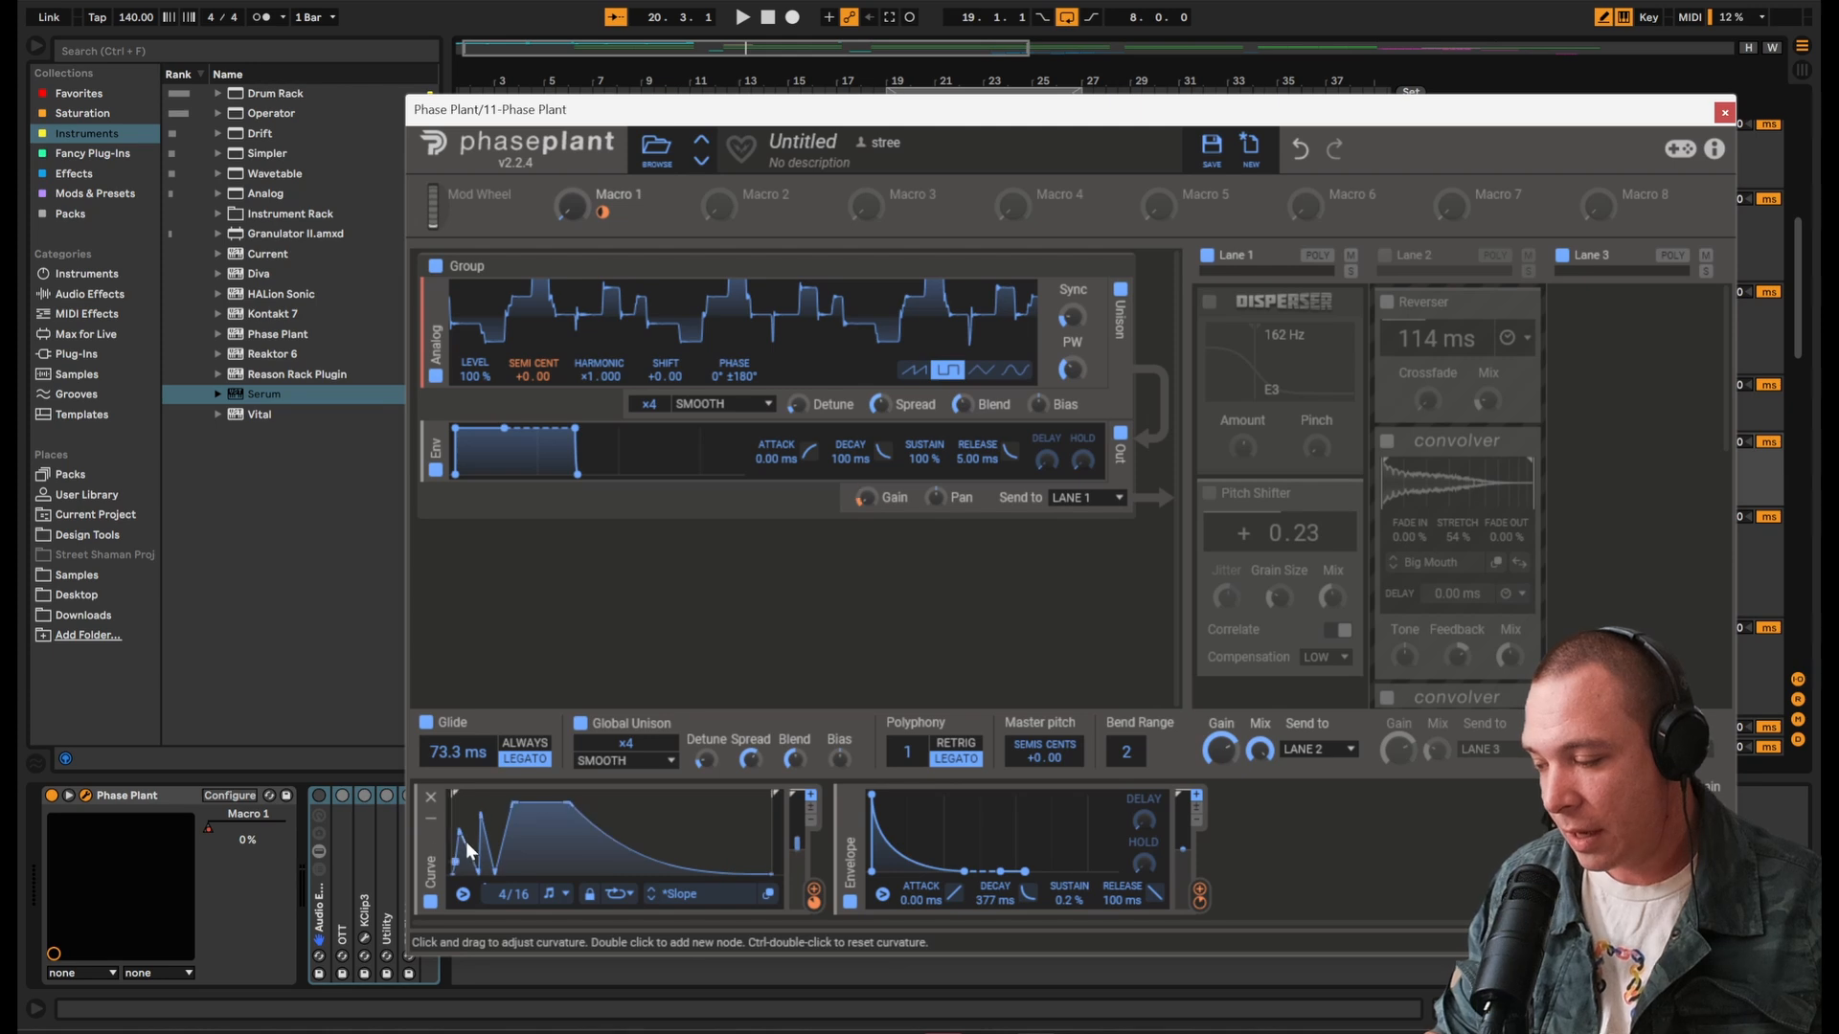
Step: Open Serum on track 8 and set it to OSC A alone, its level modulated by LFO 1 in Trig mode
{"action": "left_click", "coordinate": [1723, 113]}
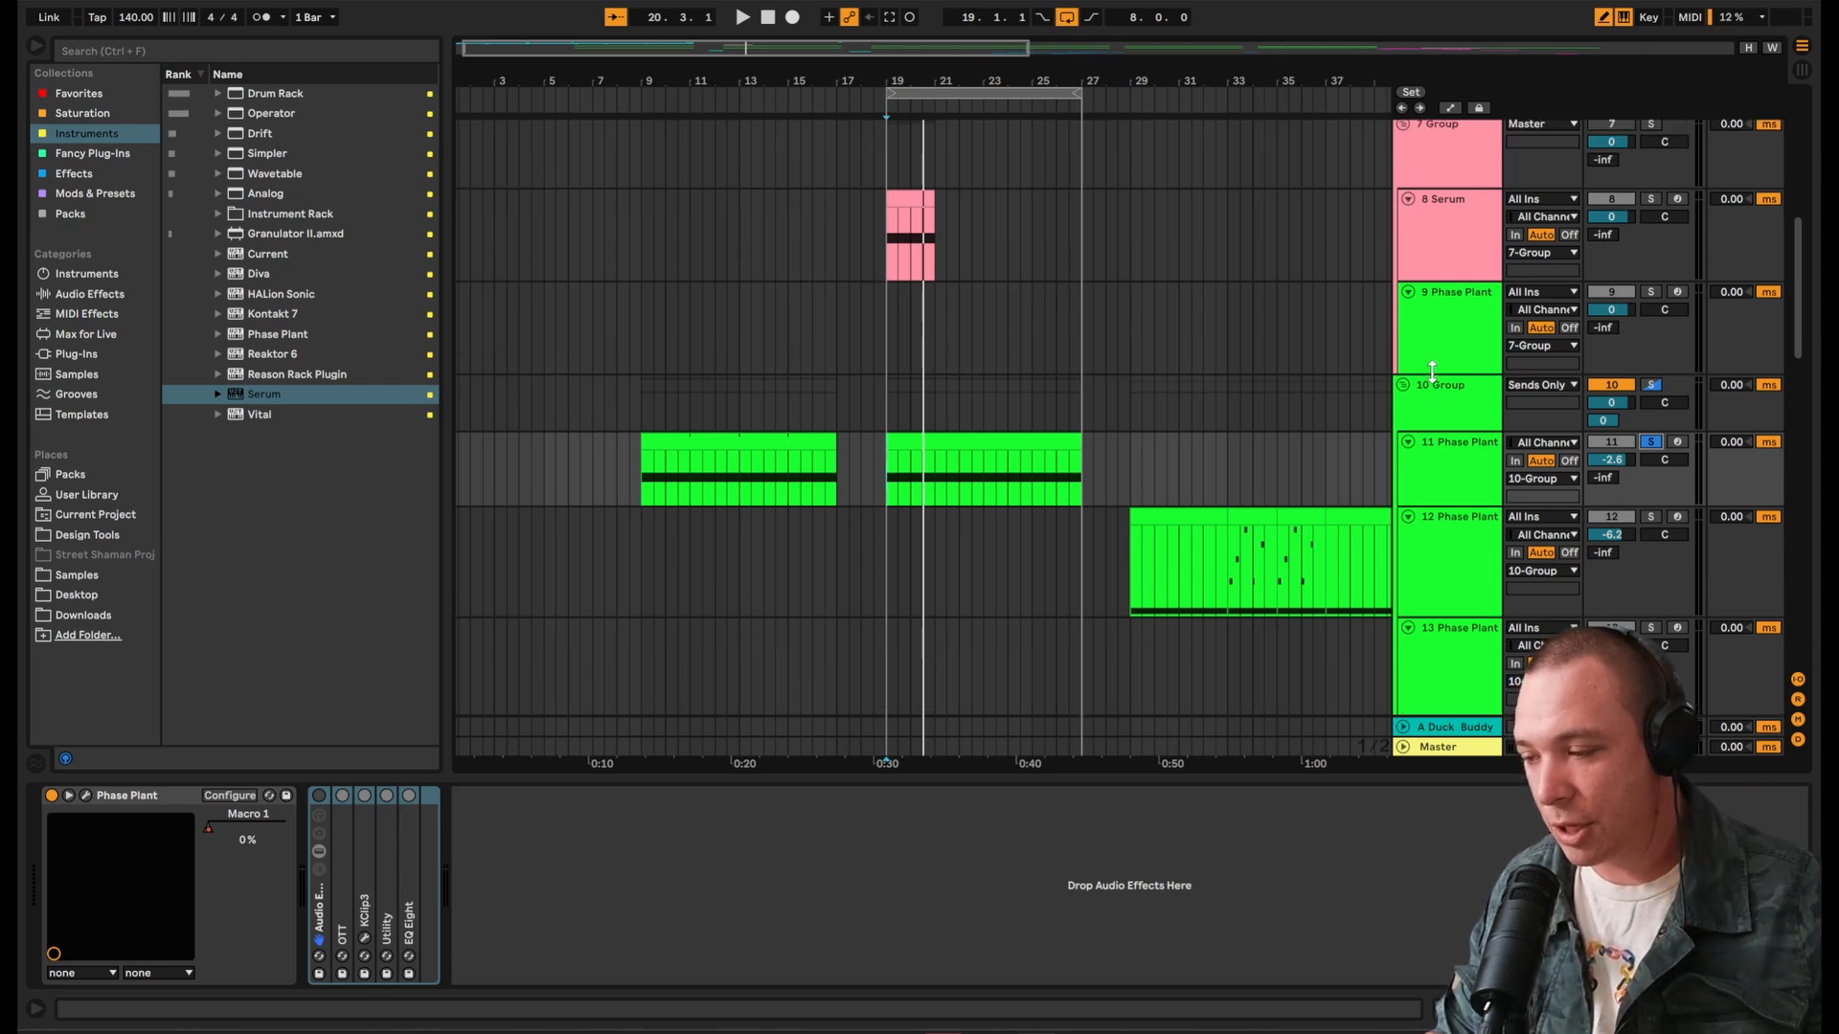
{"action": "scroll", "coordinate": [1456, 307], "scroll_direction": "up", "scroll_amount": 1}
{"action": "left_click", "coordinate": [1468, 256]}
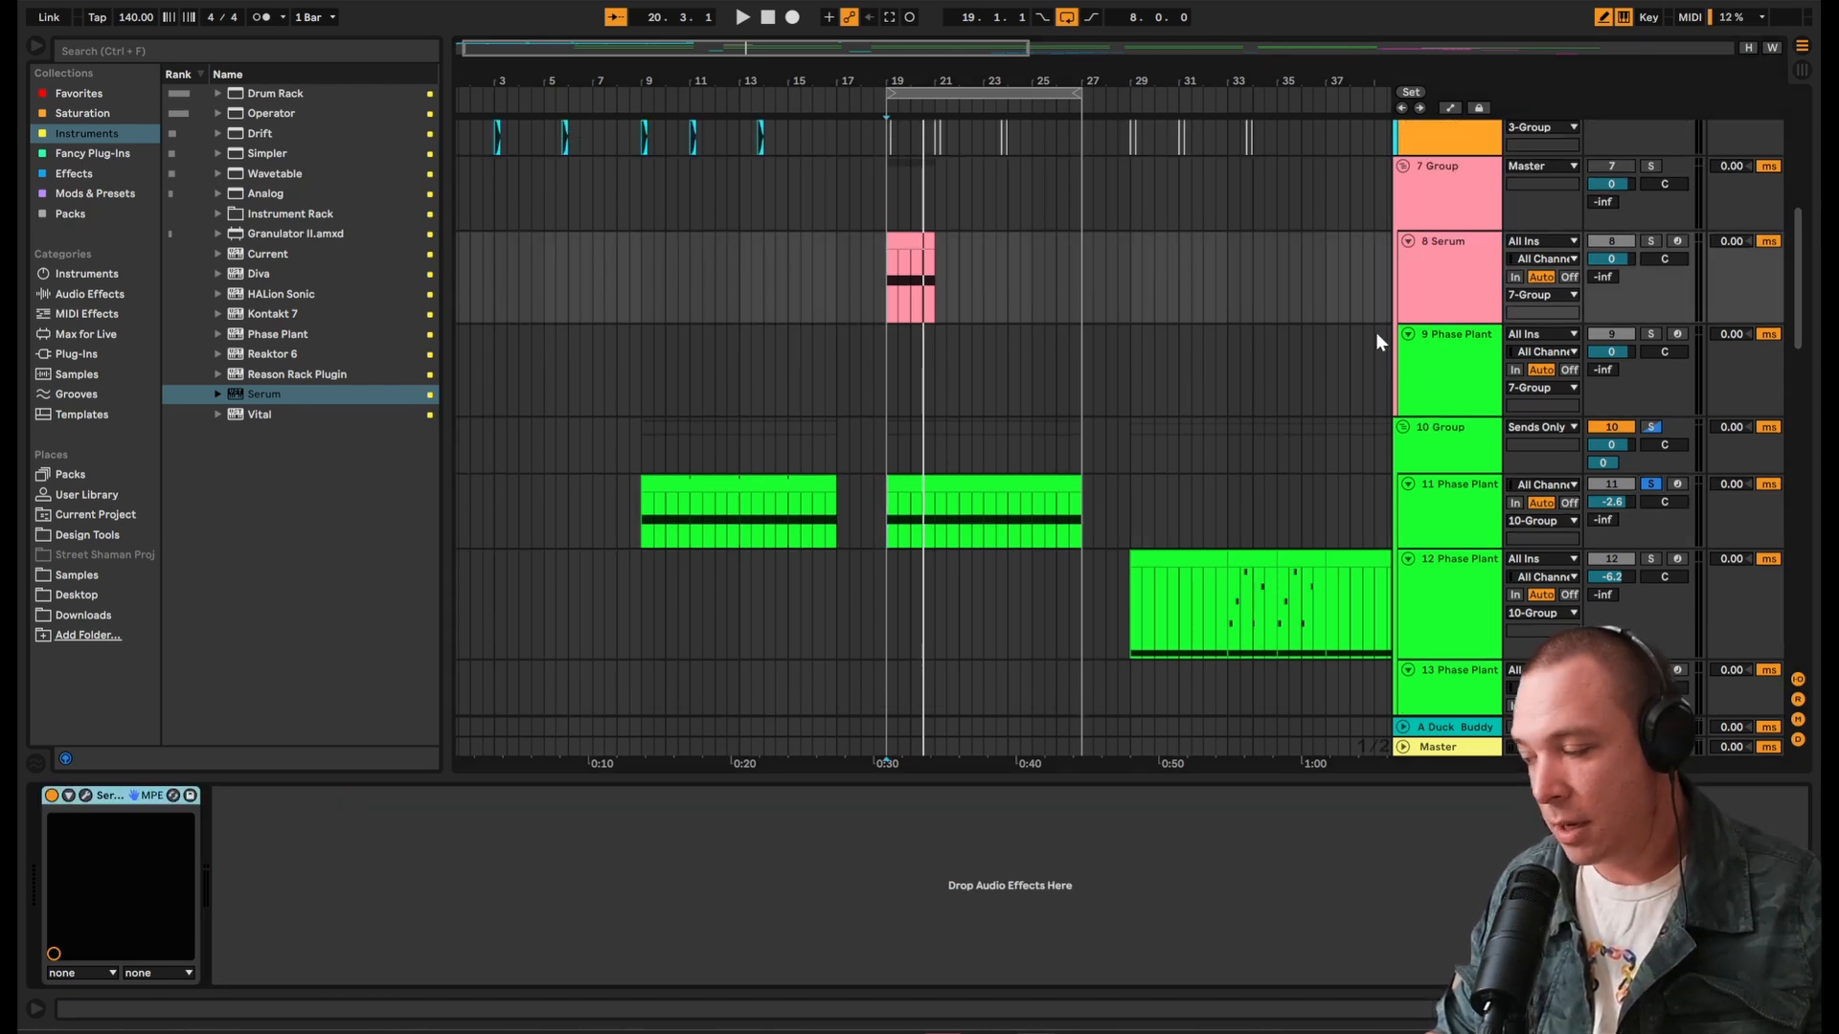
{"action": "left_click", "coordinate": [90, 798]}
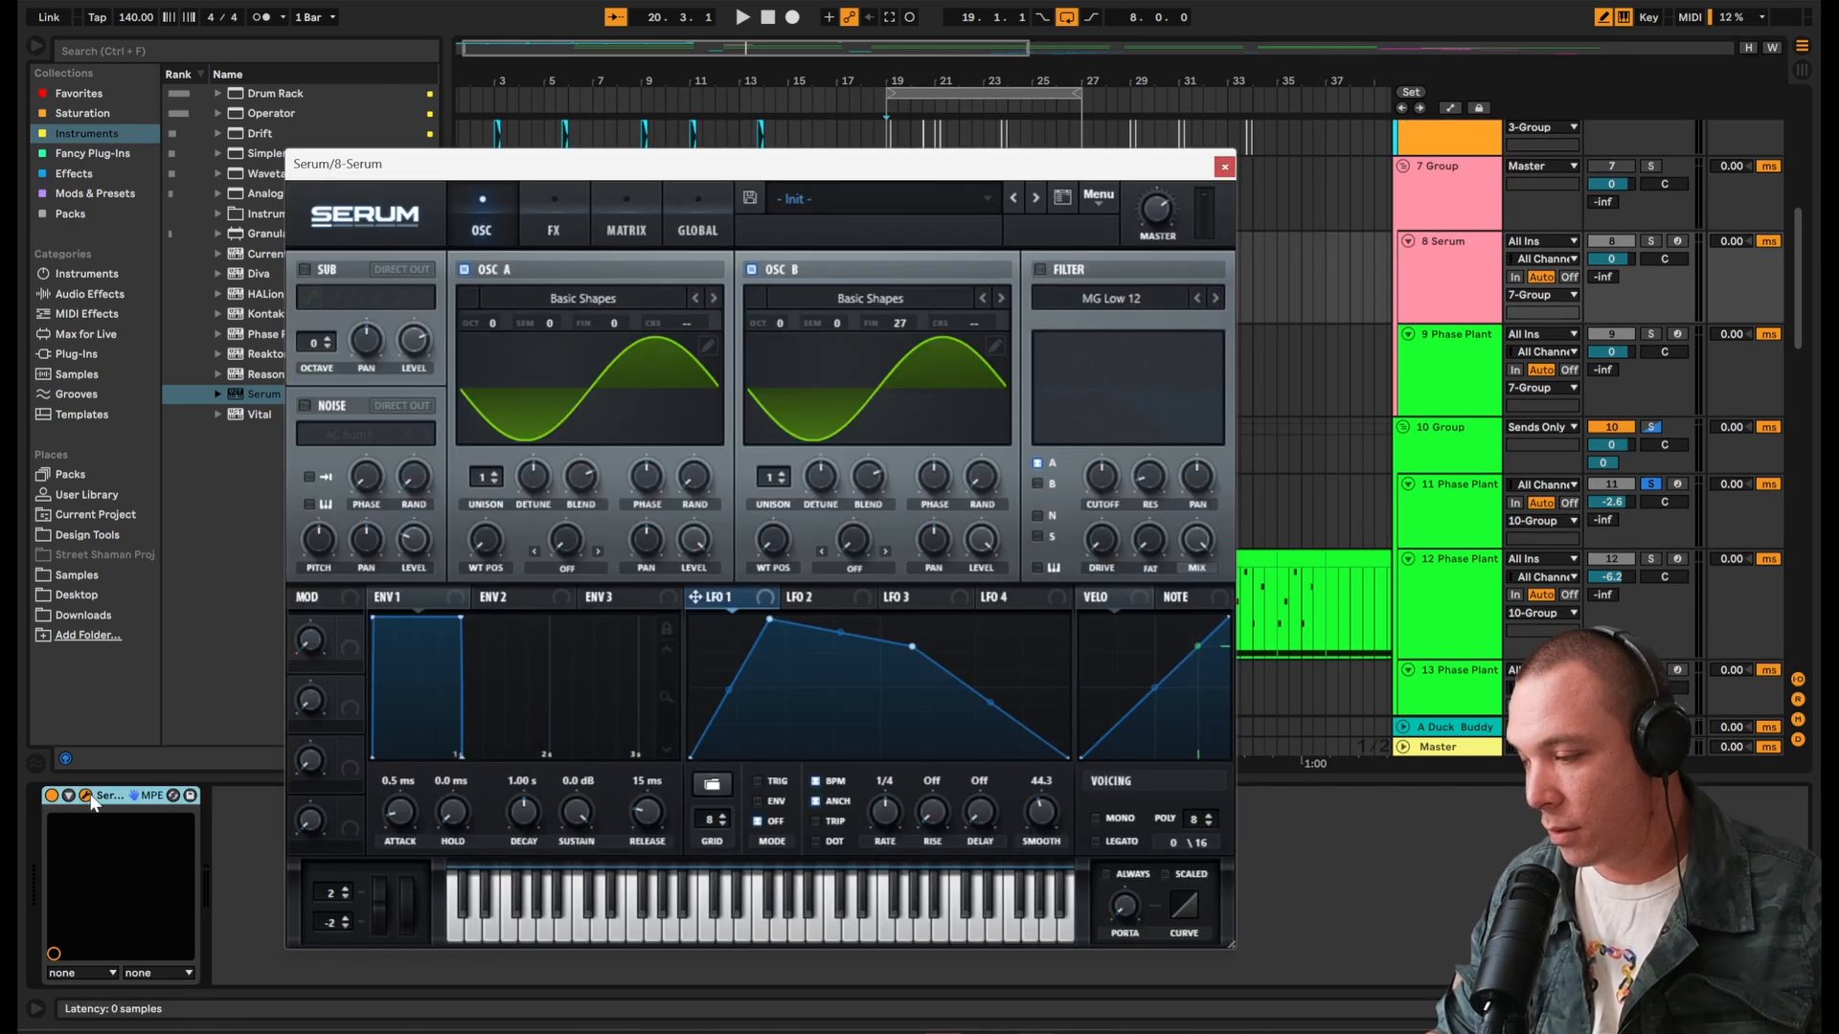
{"action": "left_click", "coordinate": [752, 270]}
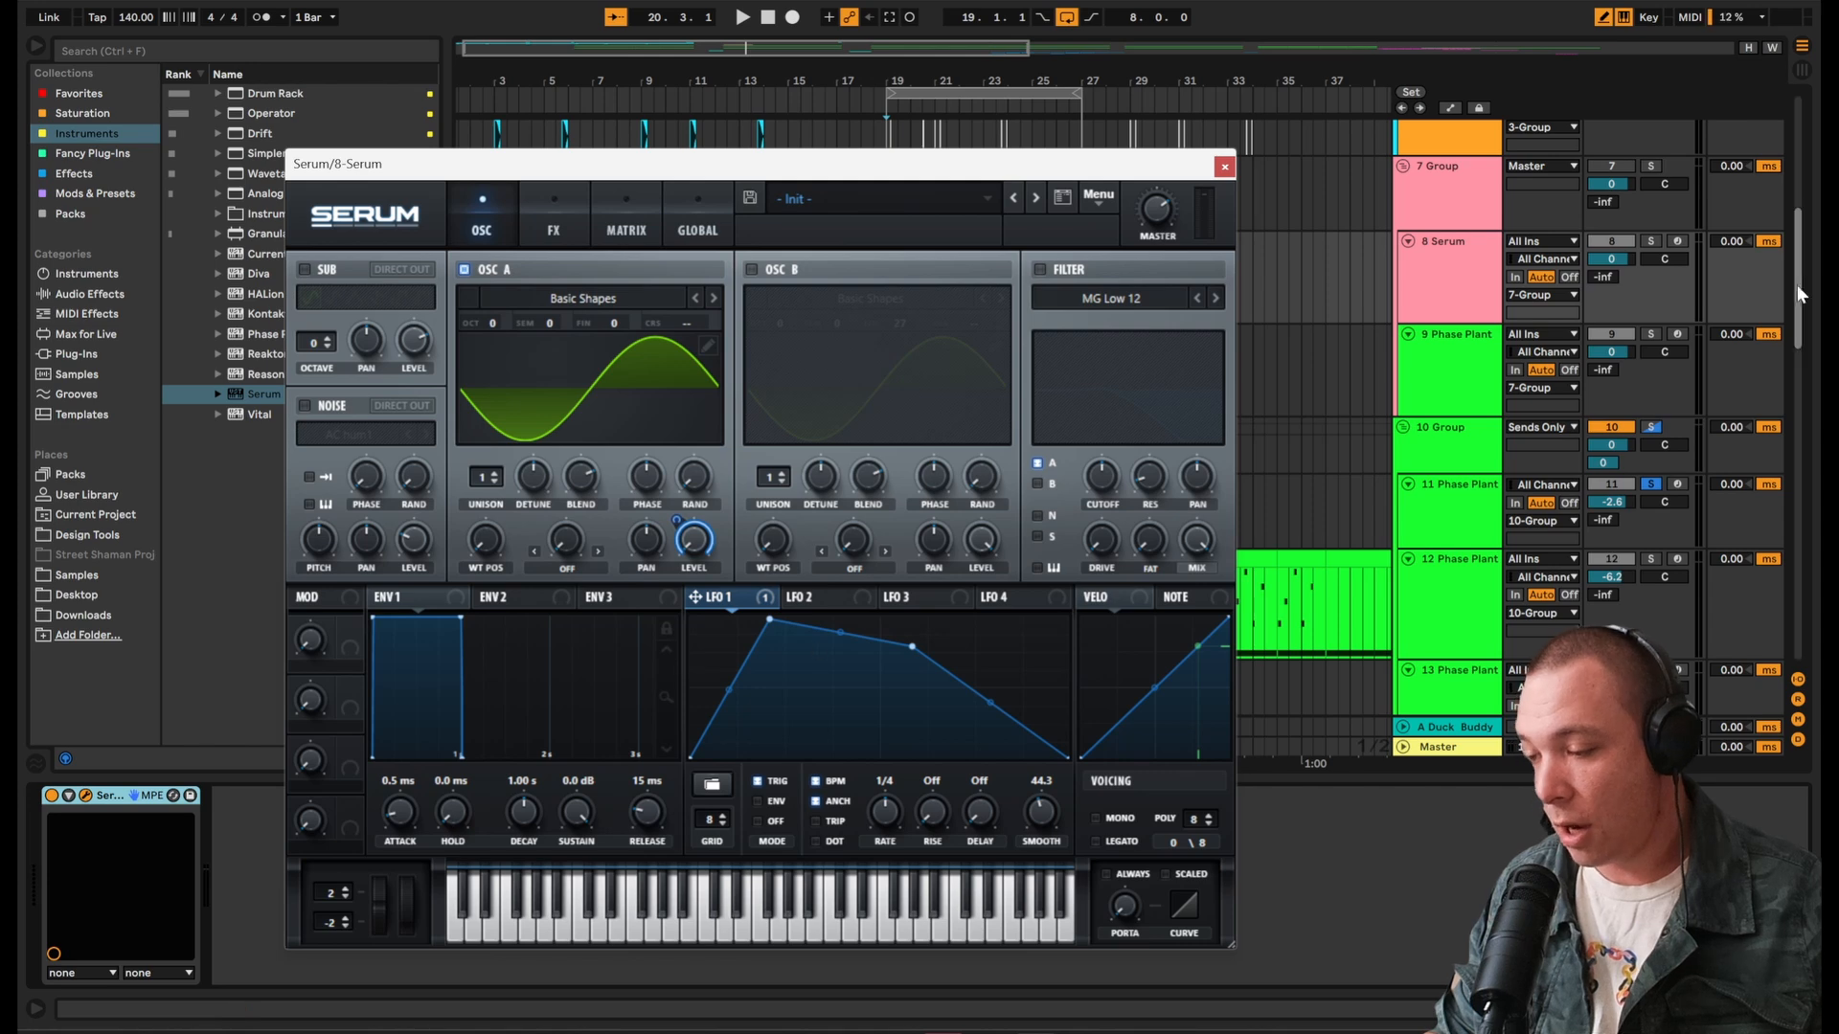
Step: Loop the two-bar Serum clip at bar 19 and play it soloed with the synth window moved clear
{"action": "left_click_drag", "start_coordinate": [946, 510], "coordinate": [1074, 490]}
{"action": "left_click_drag", "start_coordinate": [888, 287], "coordinate": [936, 281]}
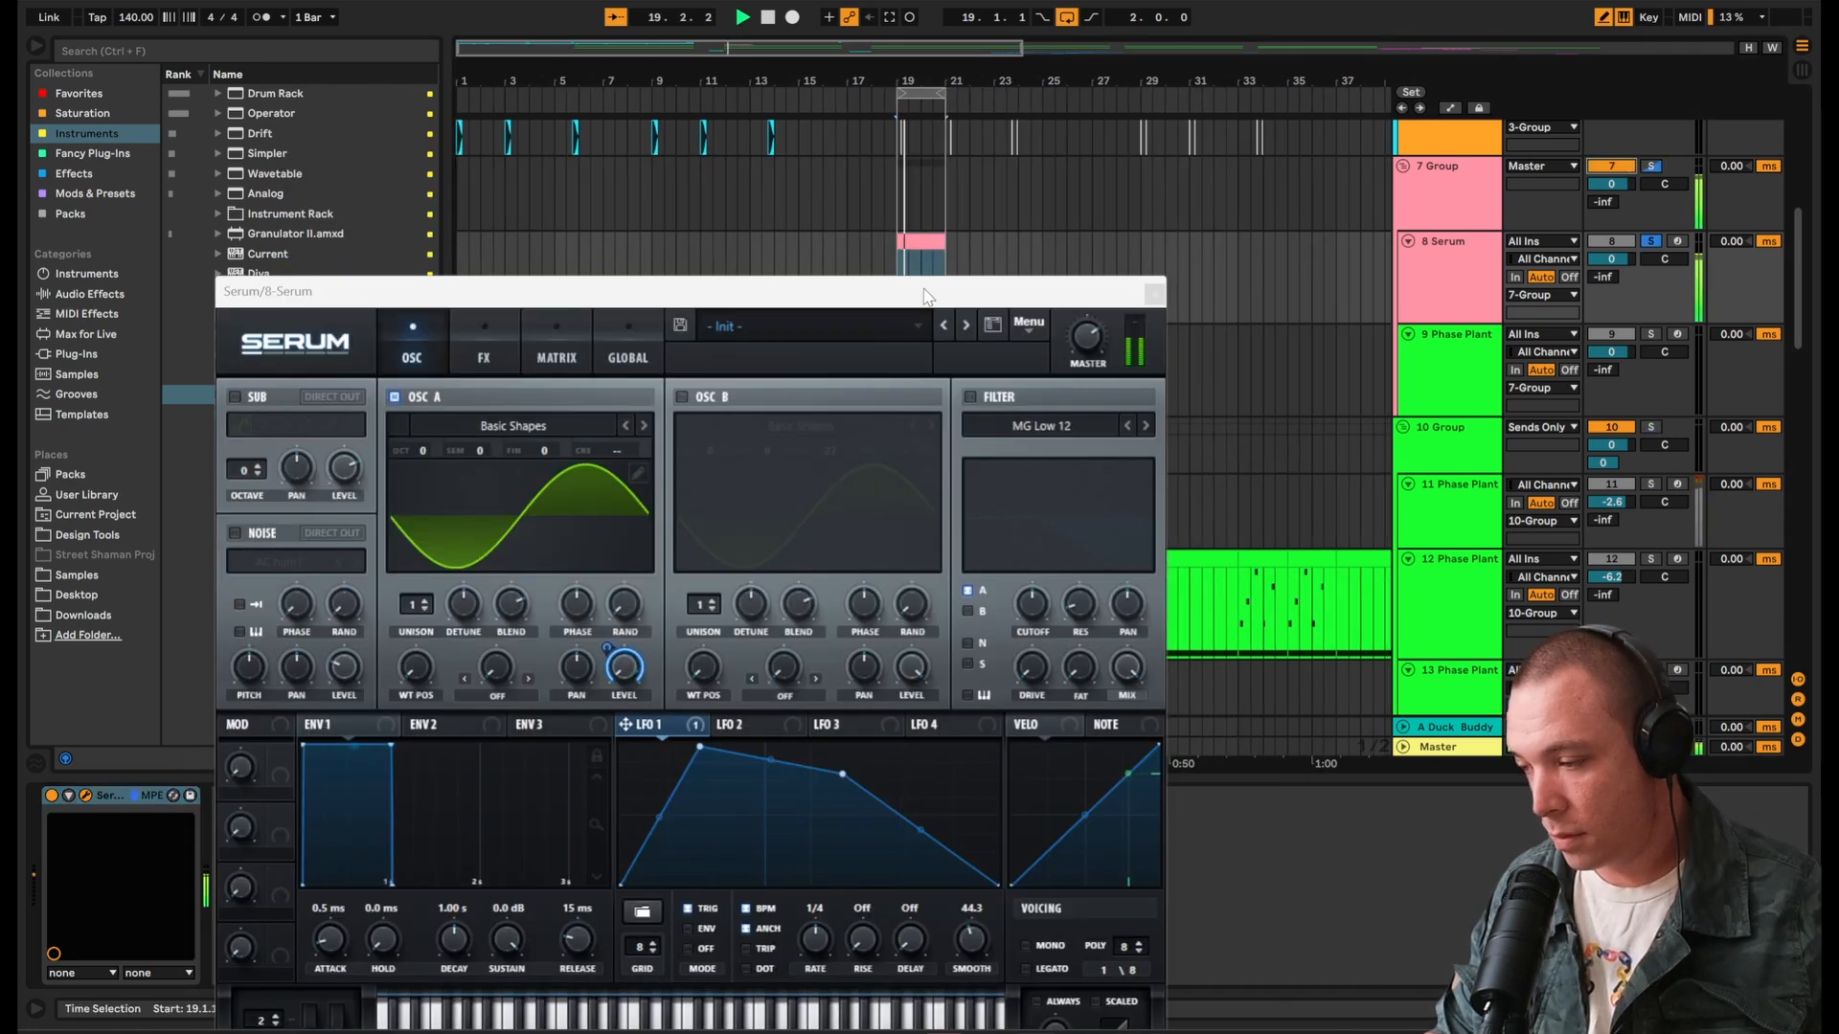
{"action": "left_click_drag", "start_coordinate": [927, 296], "coordinate": [1221, 140]}
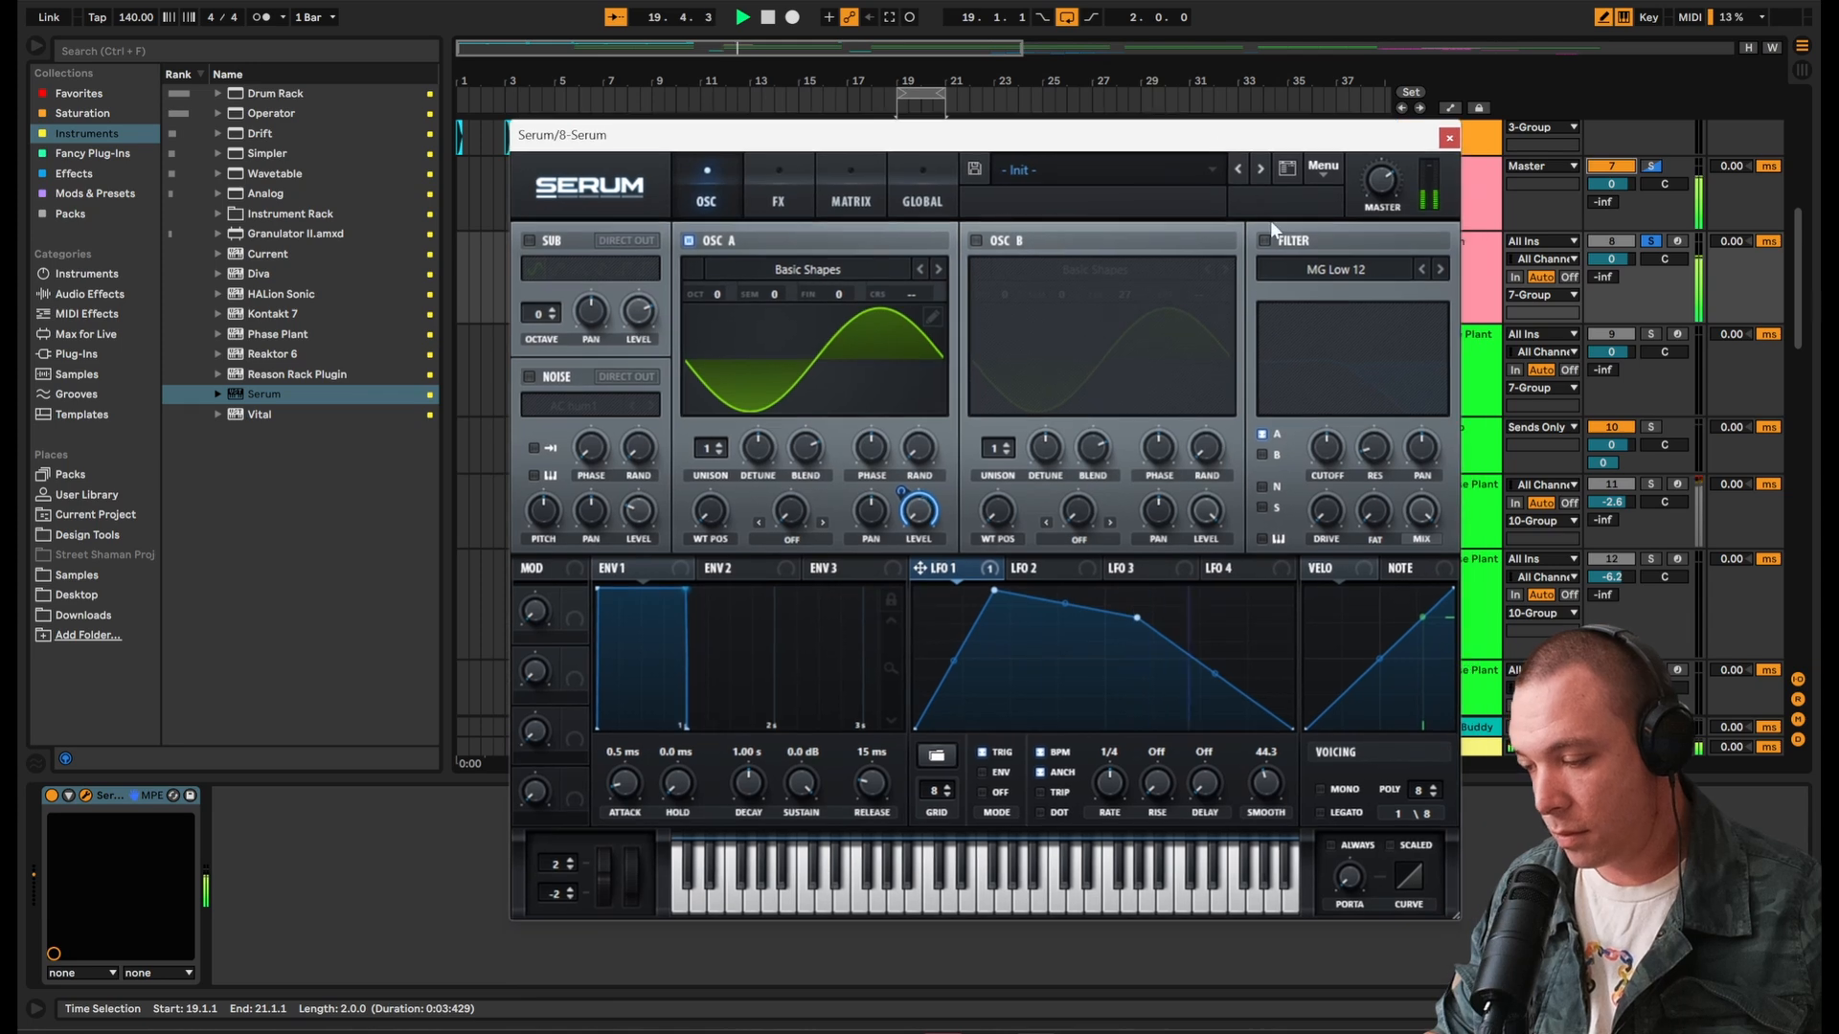
Step: Bring up the MiniMeters overlay and examine the level-modulated sine in its enlarged spectrogram
{"action": "key", "text": "alt+Tab"}
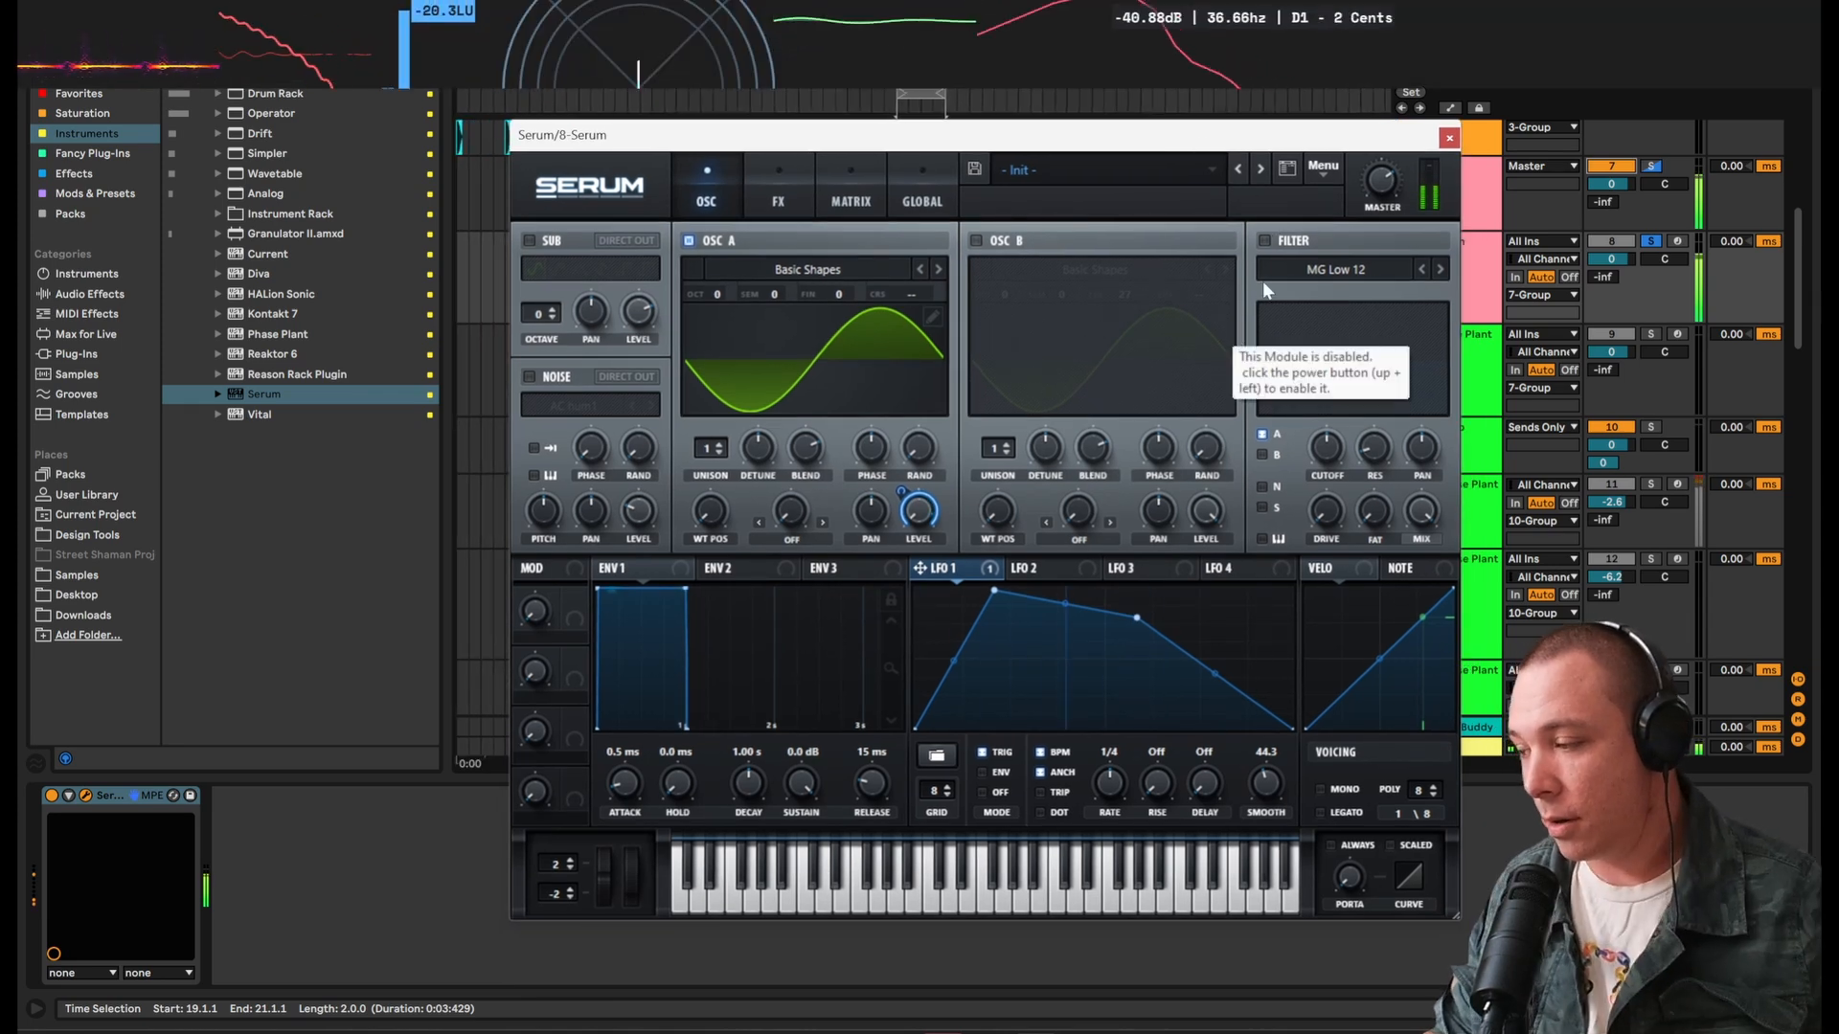
{"action": "mouse_move", "coordinate": [1139, 65]}
{"action": "left_click", "coordinate": [1743, 61]}
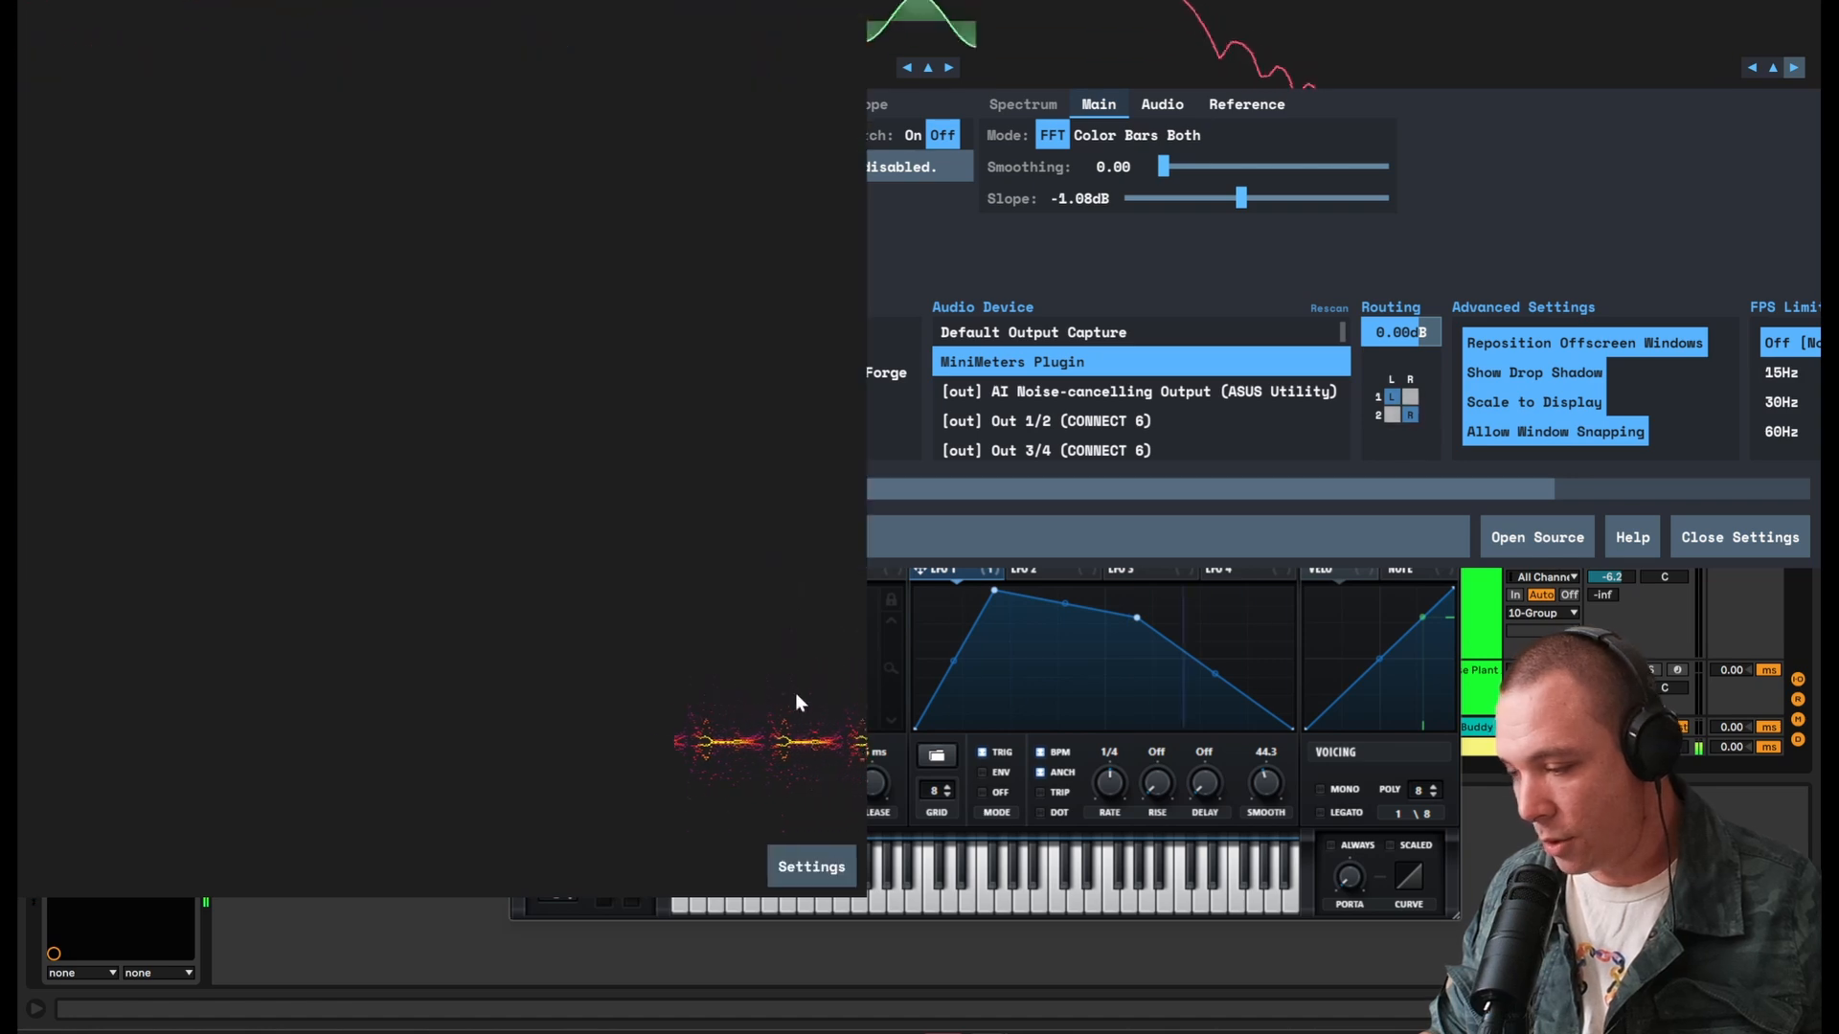
{"action": "left_click", "coordinate": [1741, 537]}
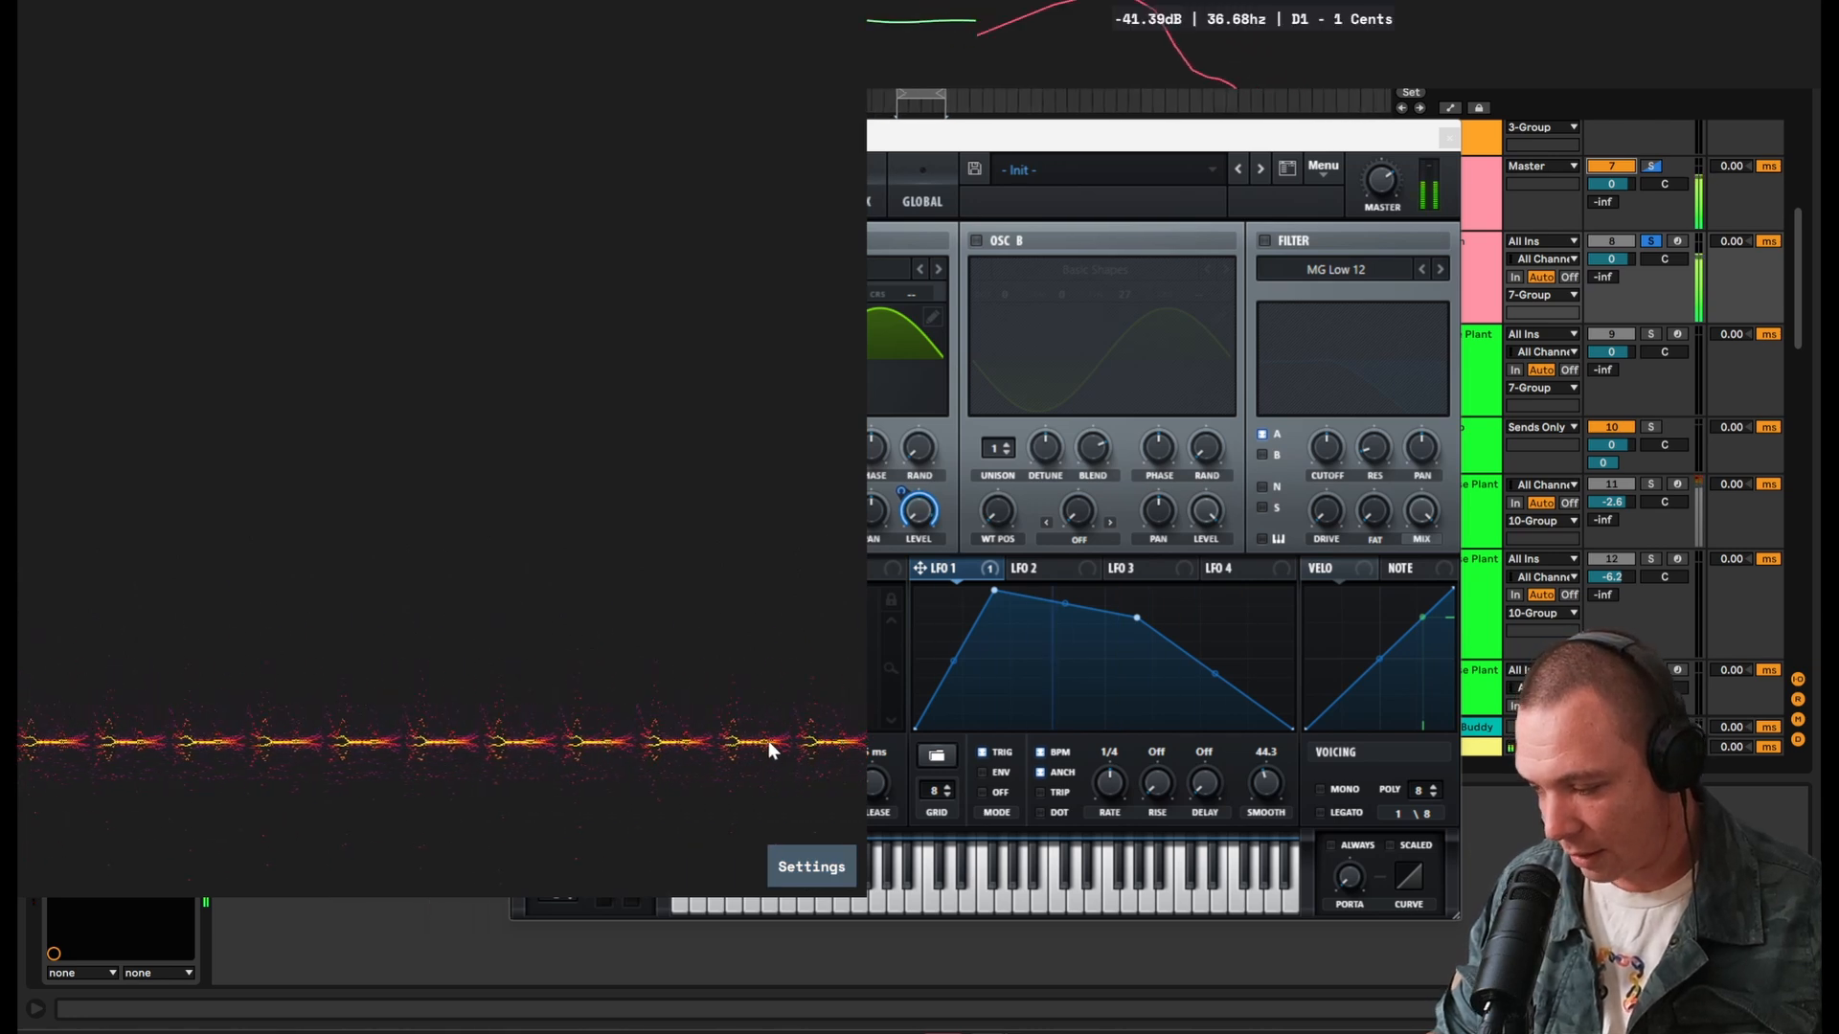
{"action": "left_click", "coordinate": [816, 865]}
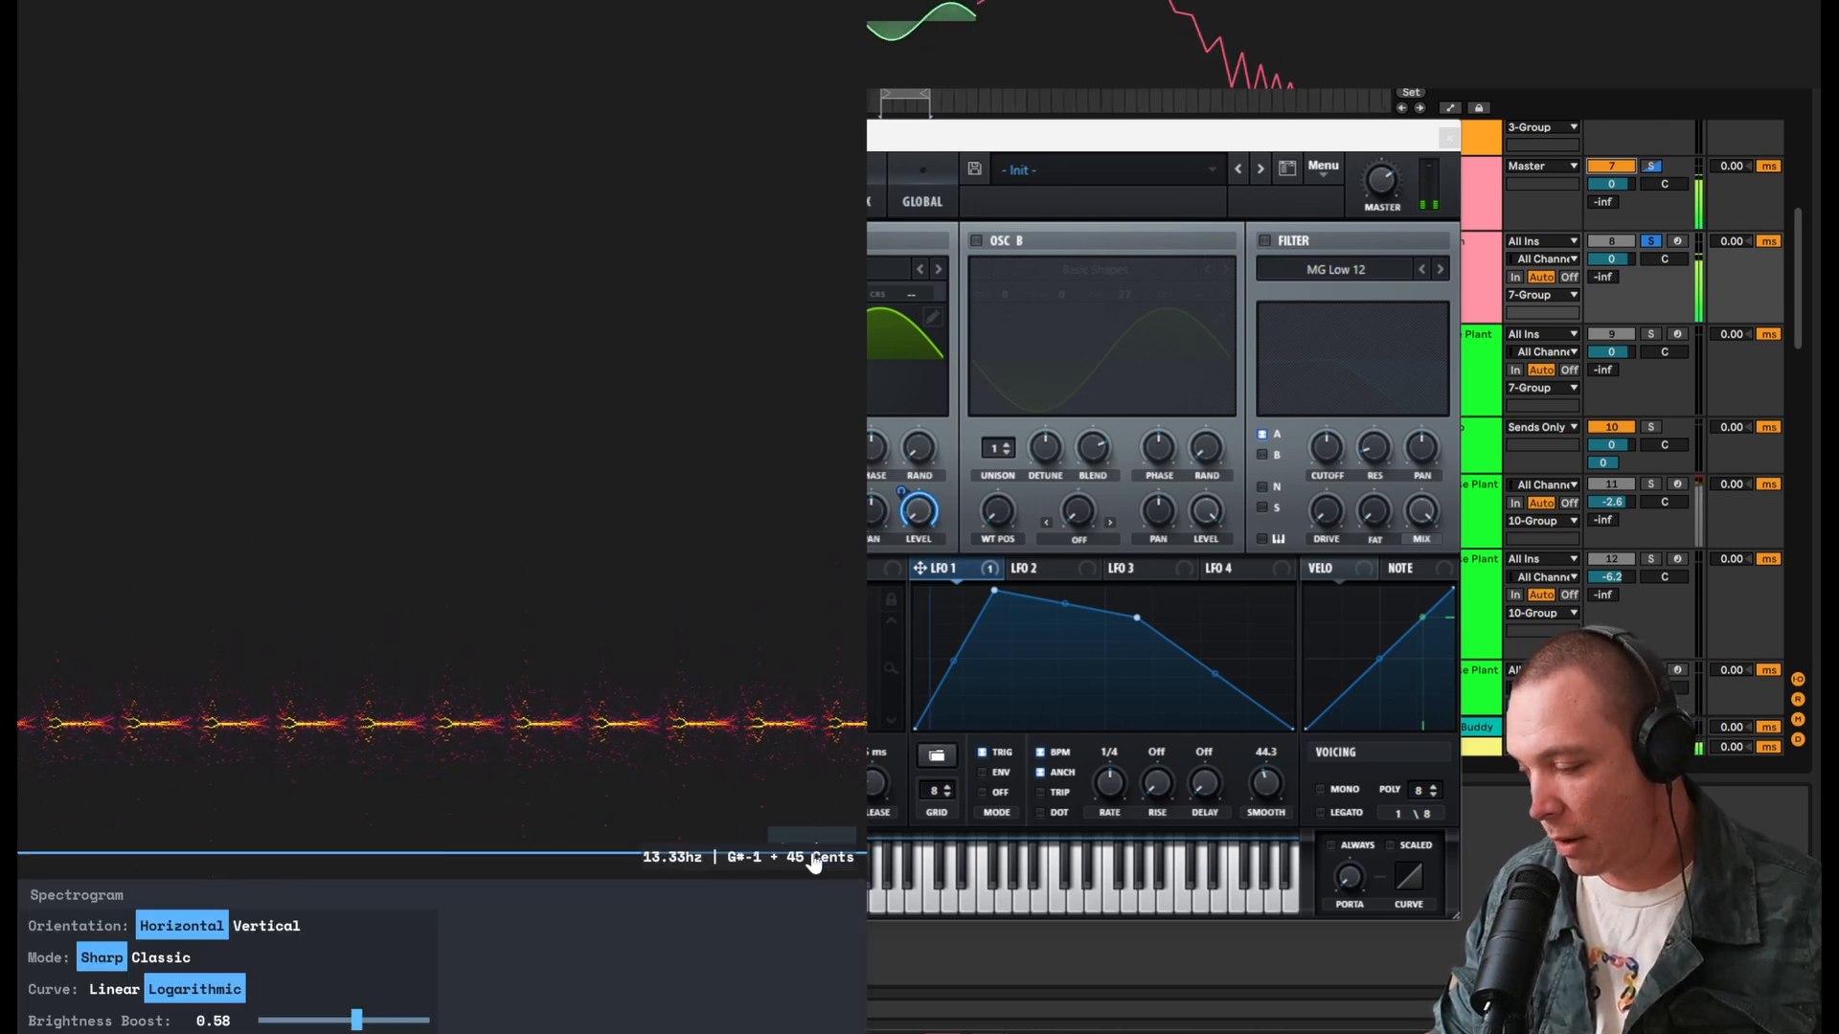
{"action": "left_click", "coordinate": [812, 856]}
{"action": "left_click", "coordinate": [65, 3]}
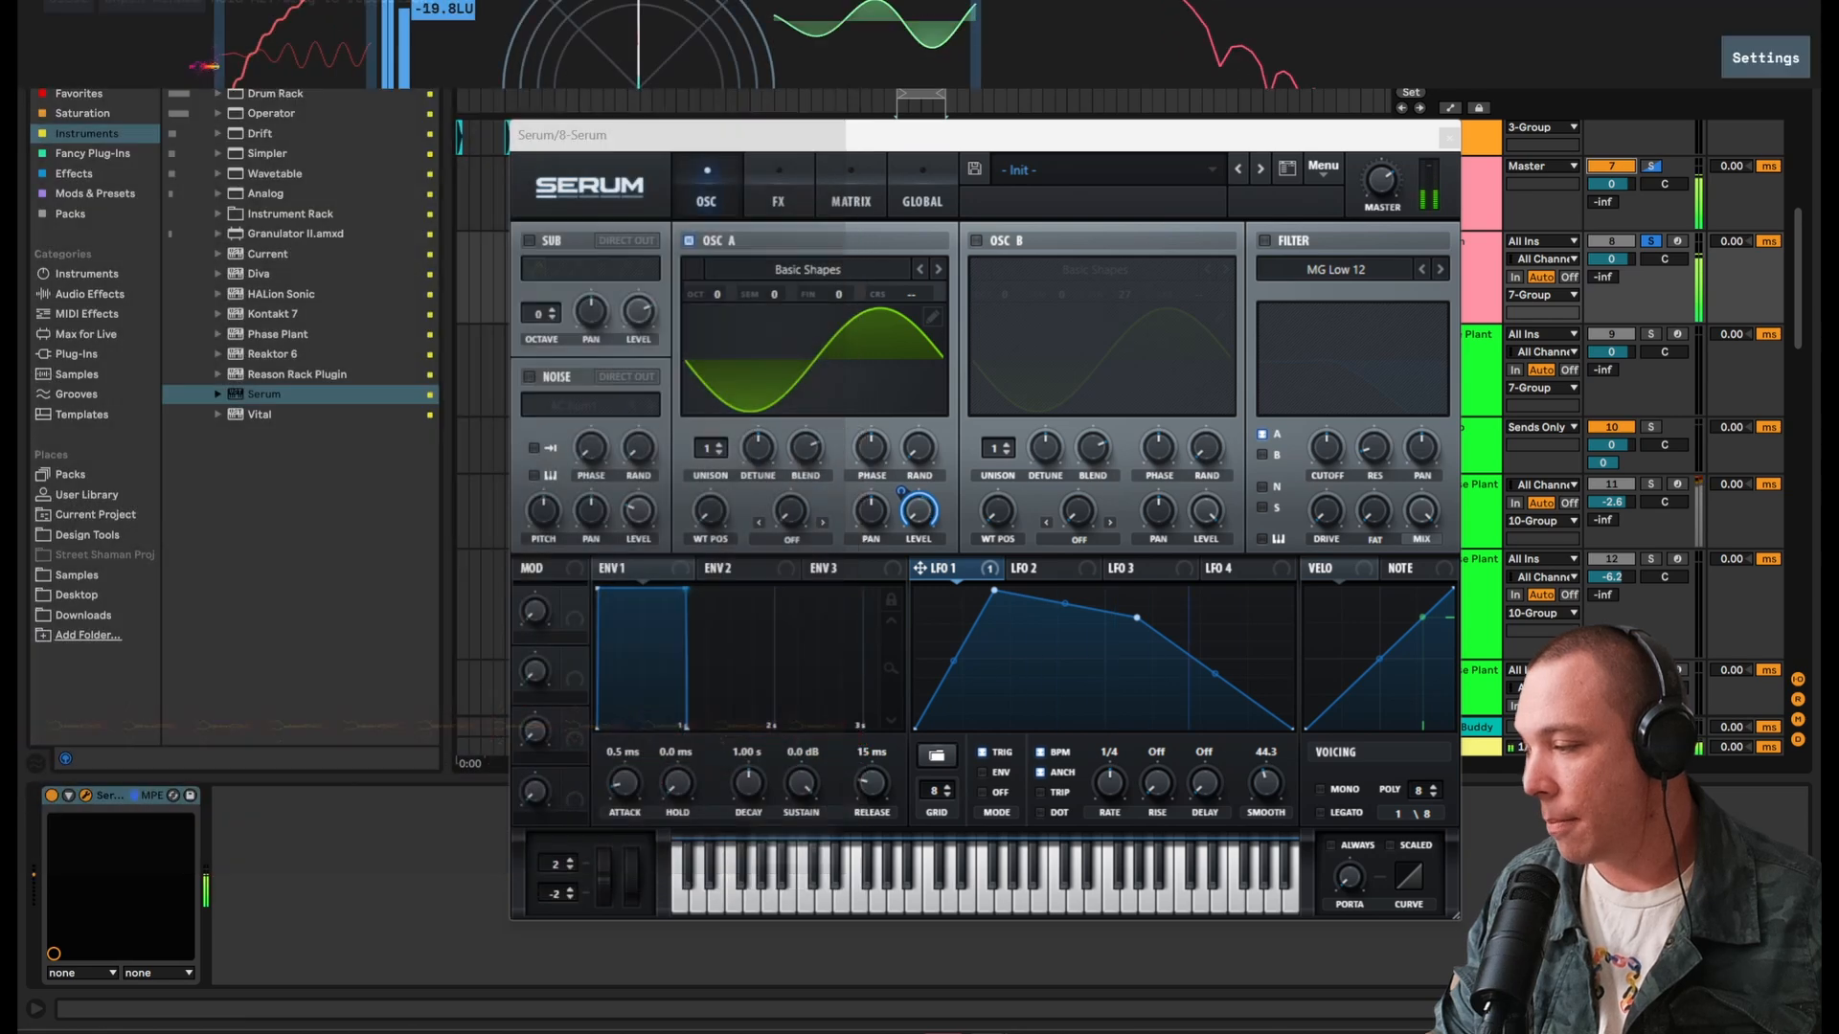
Step: Play the Serum clip with the MiniMeters spectrogram in Classic mode and again in Sharp mode to compare the displays
{"action": "left_click_drag", "start_coordinate": [1337, 138], "coordinate": [1150, 469]}
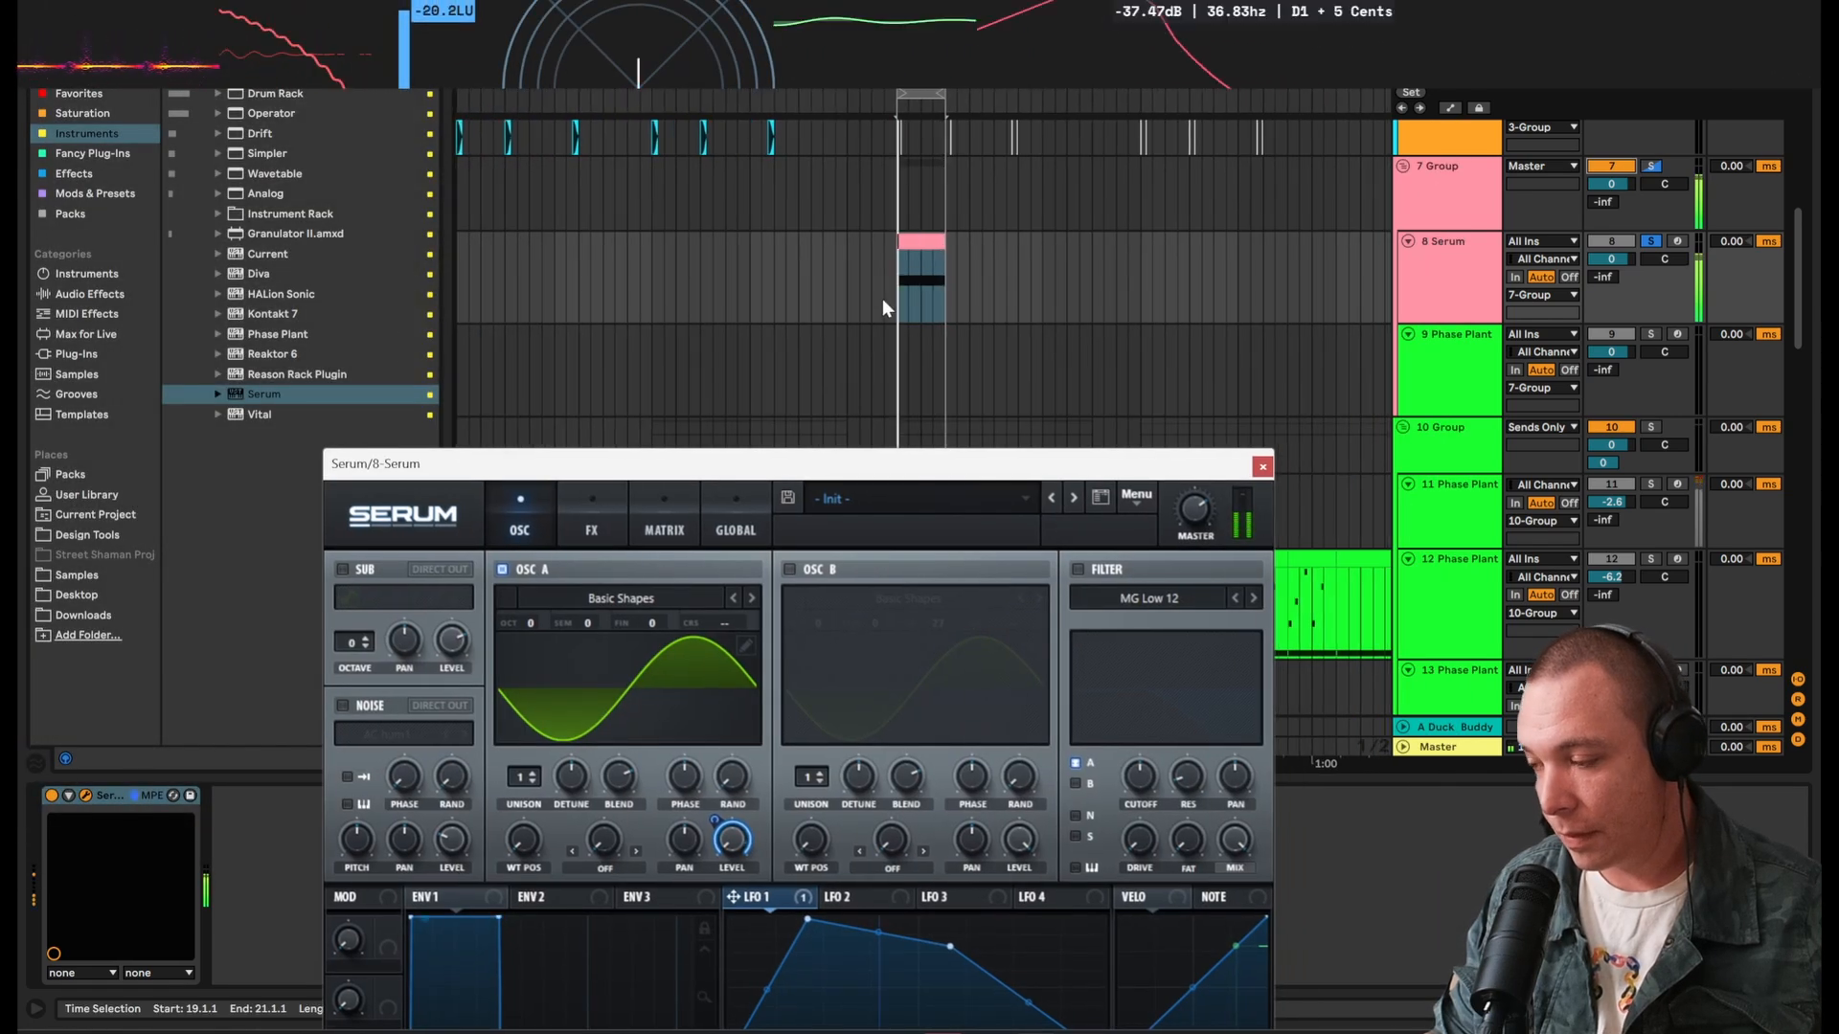
{"action": "left_click", "coordinate": [900, 299]}
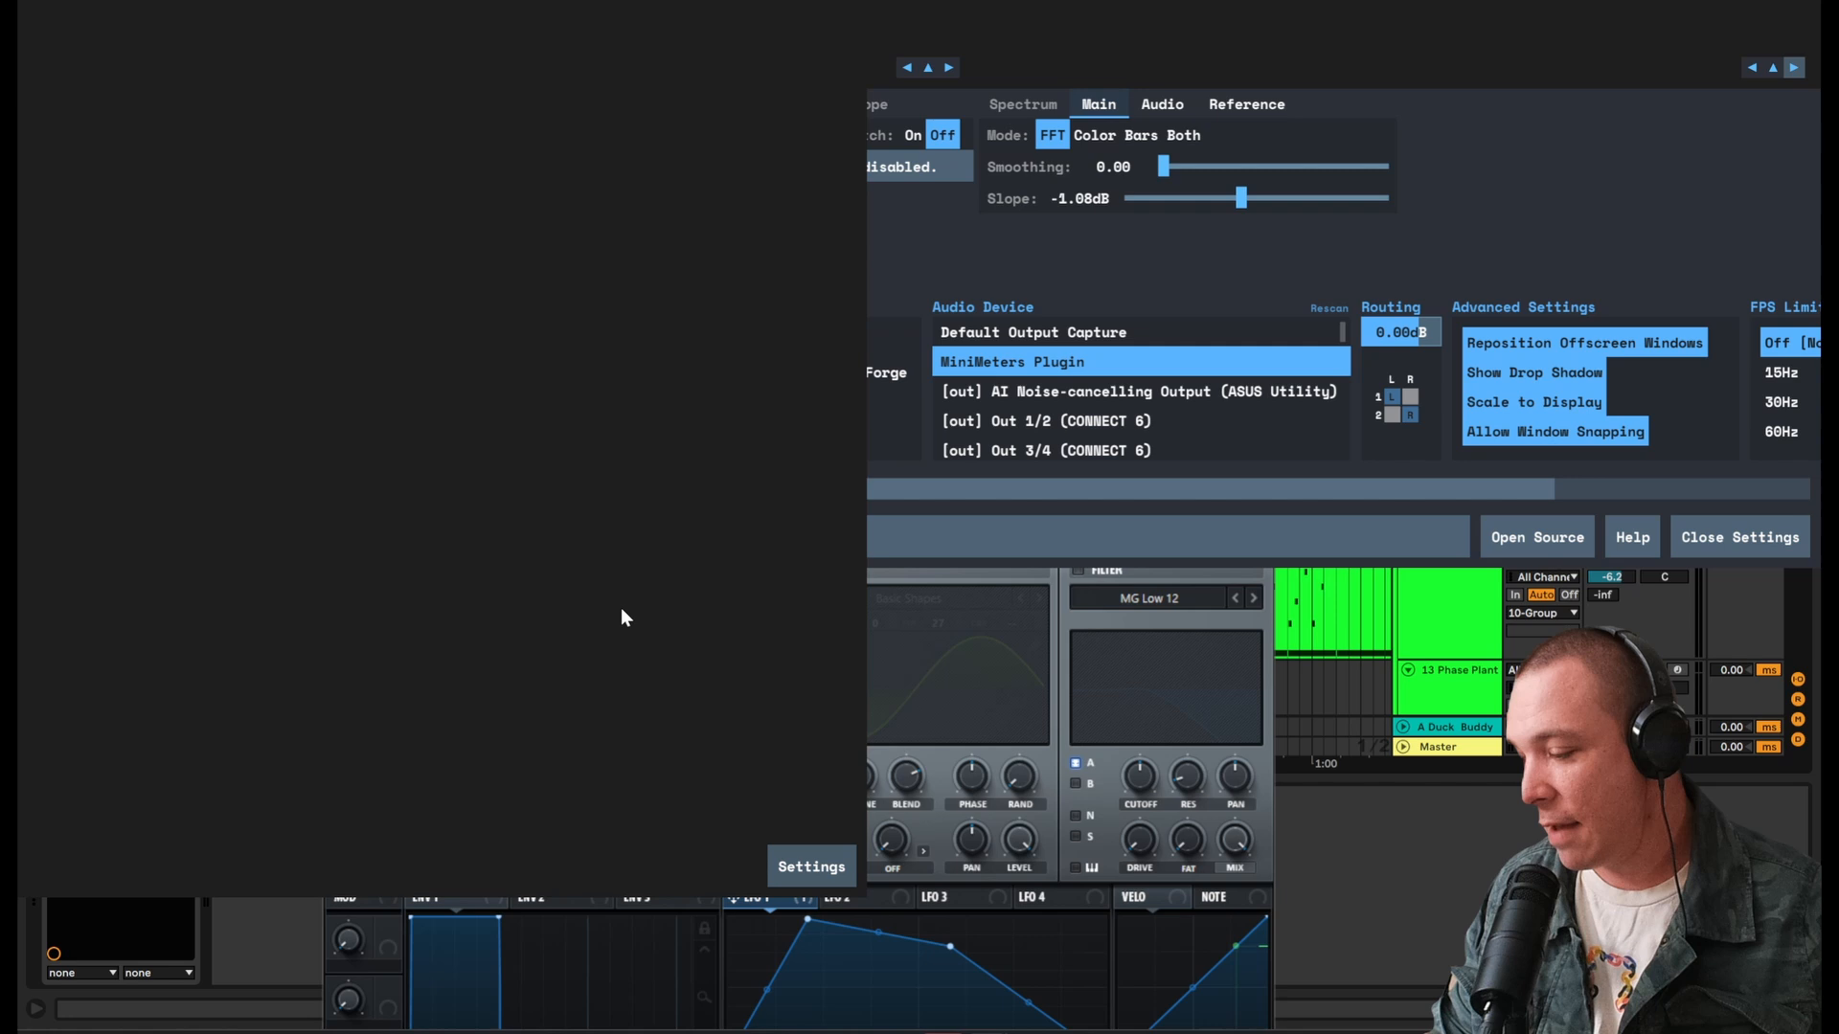
{"action": "left_click", "coordinate": [810, 870]}
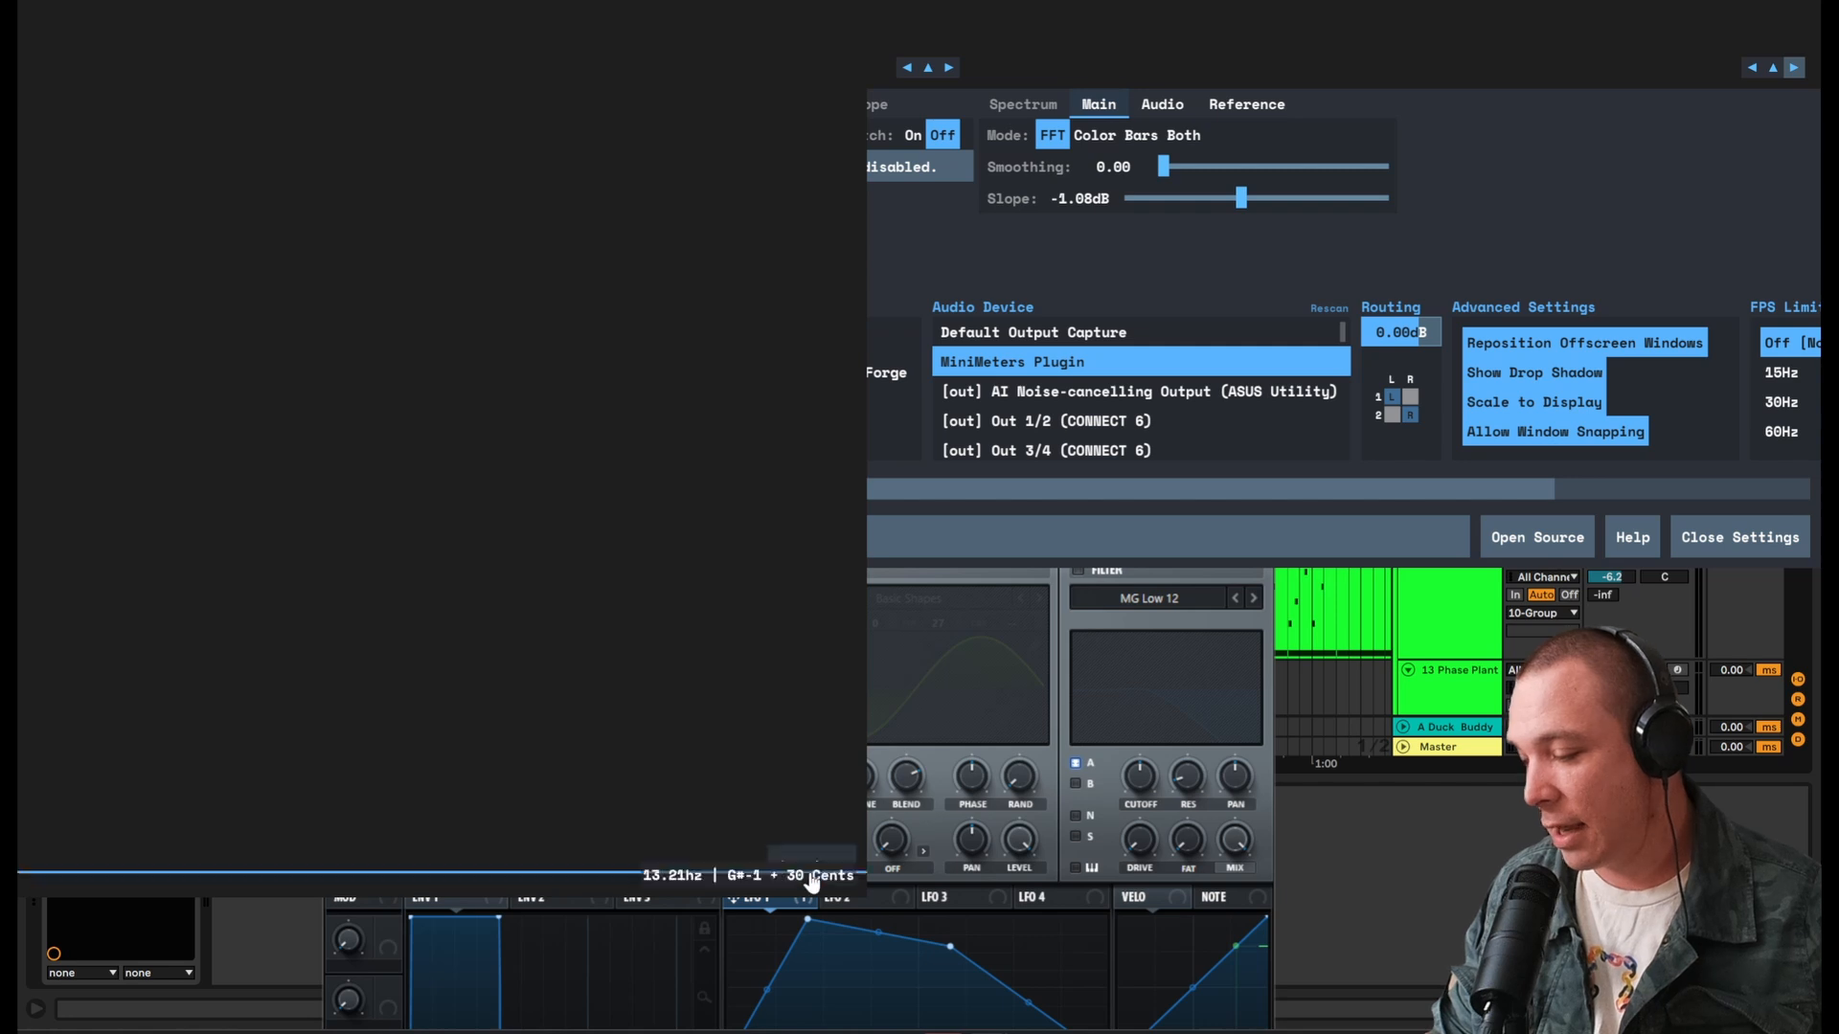
{"action": "left_click", "coordinate": [169, 956]}
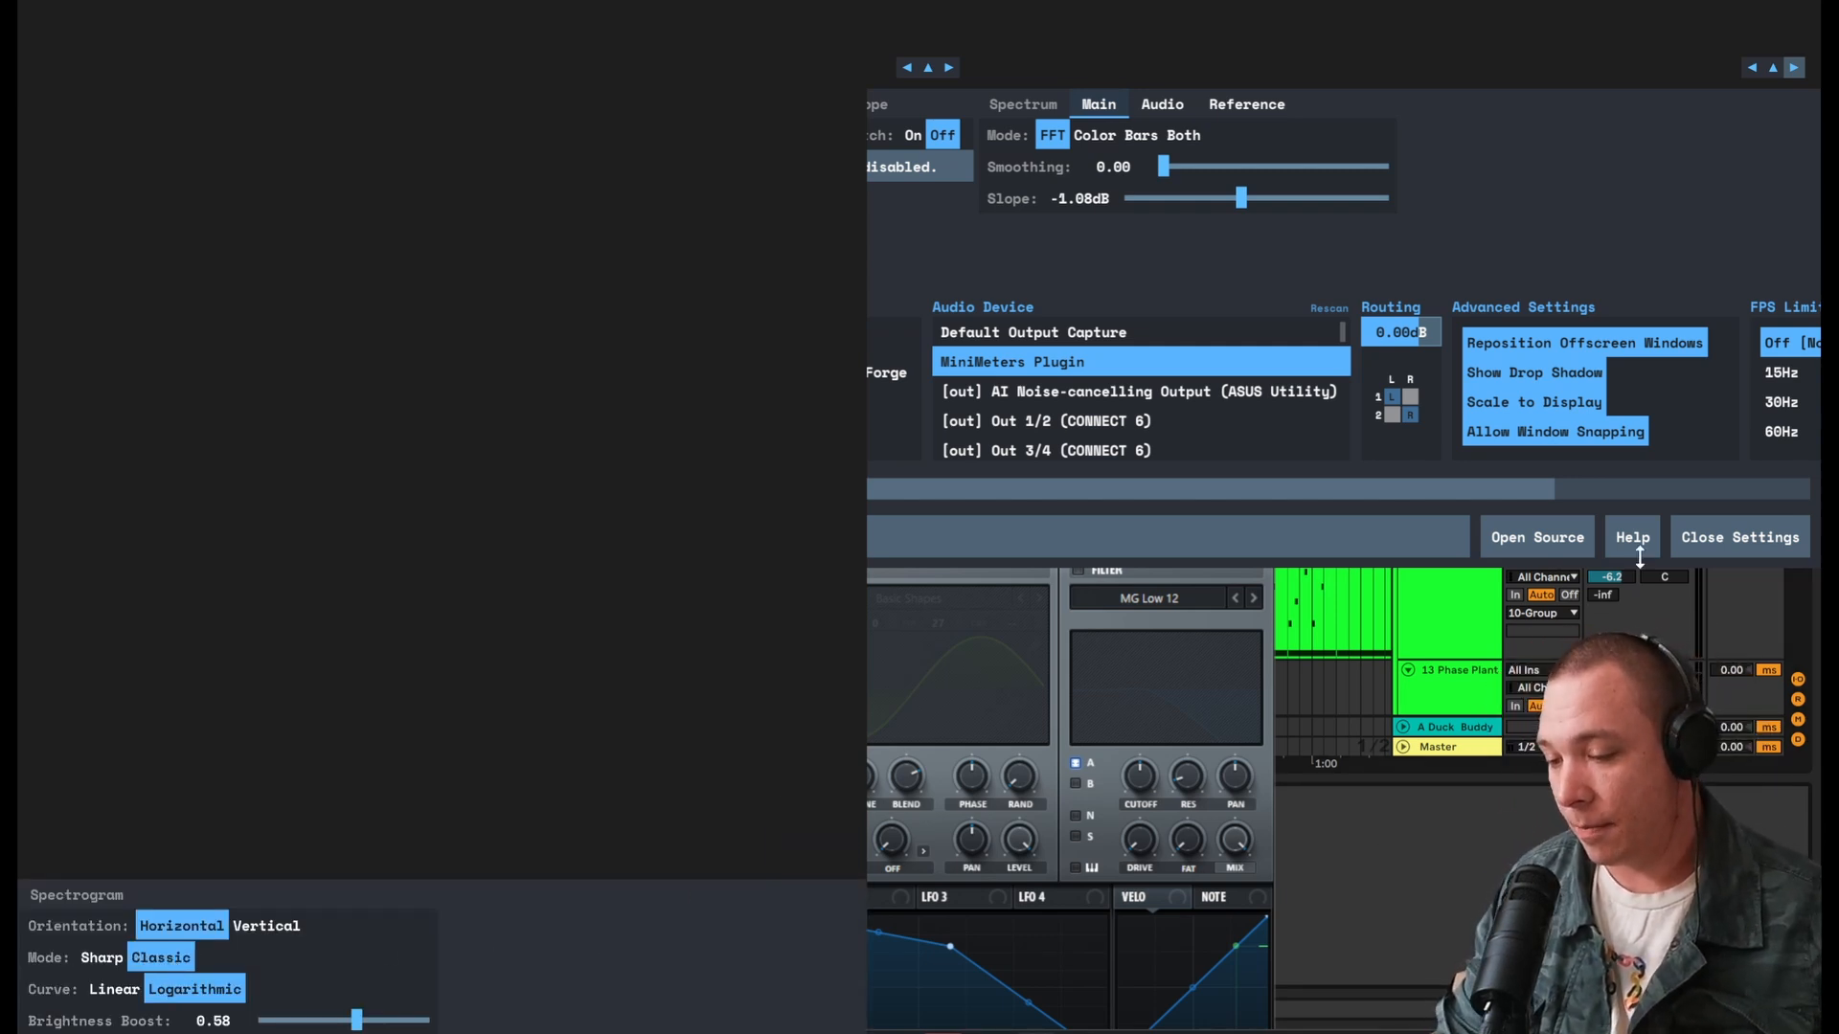
{"action": "left_click", "coordinate": [1713, 541]}
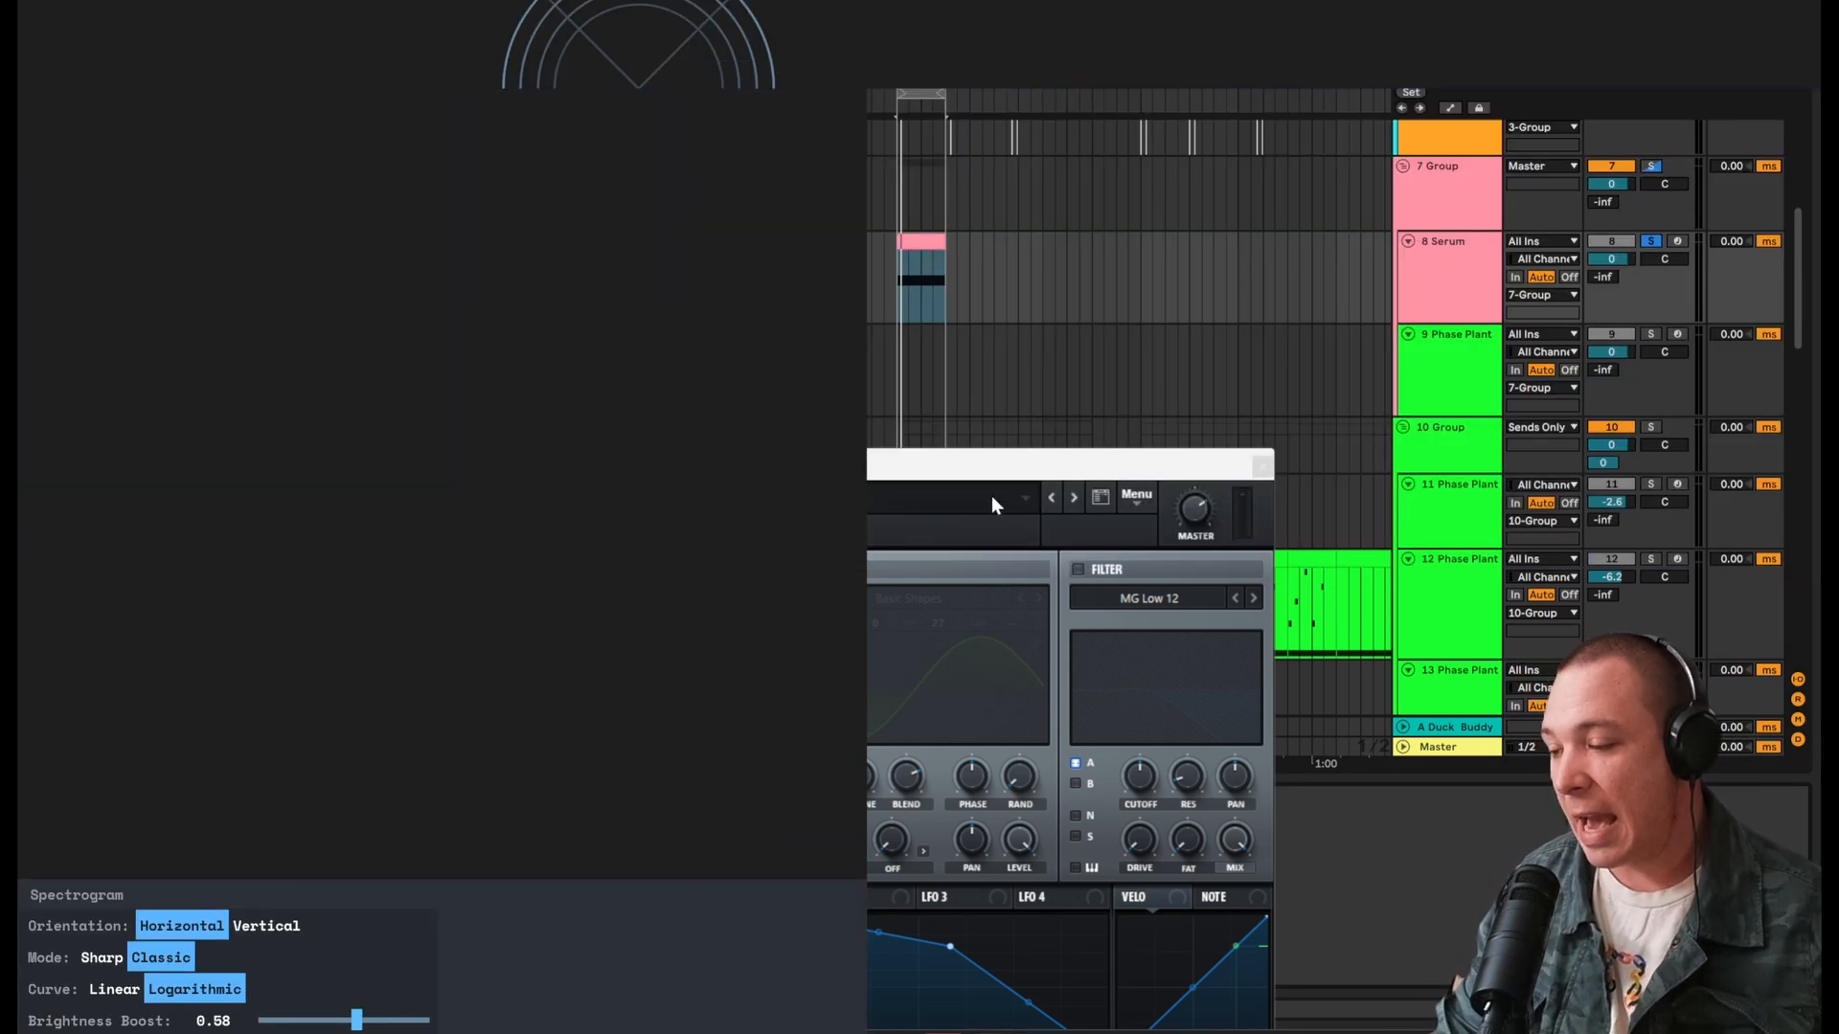
{"action": "left_click", "coordinate": [895, 284]}
{"action": "key", "text": "space"}
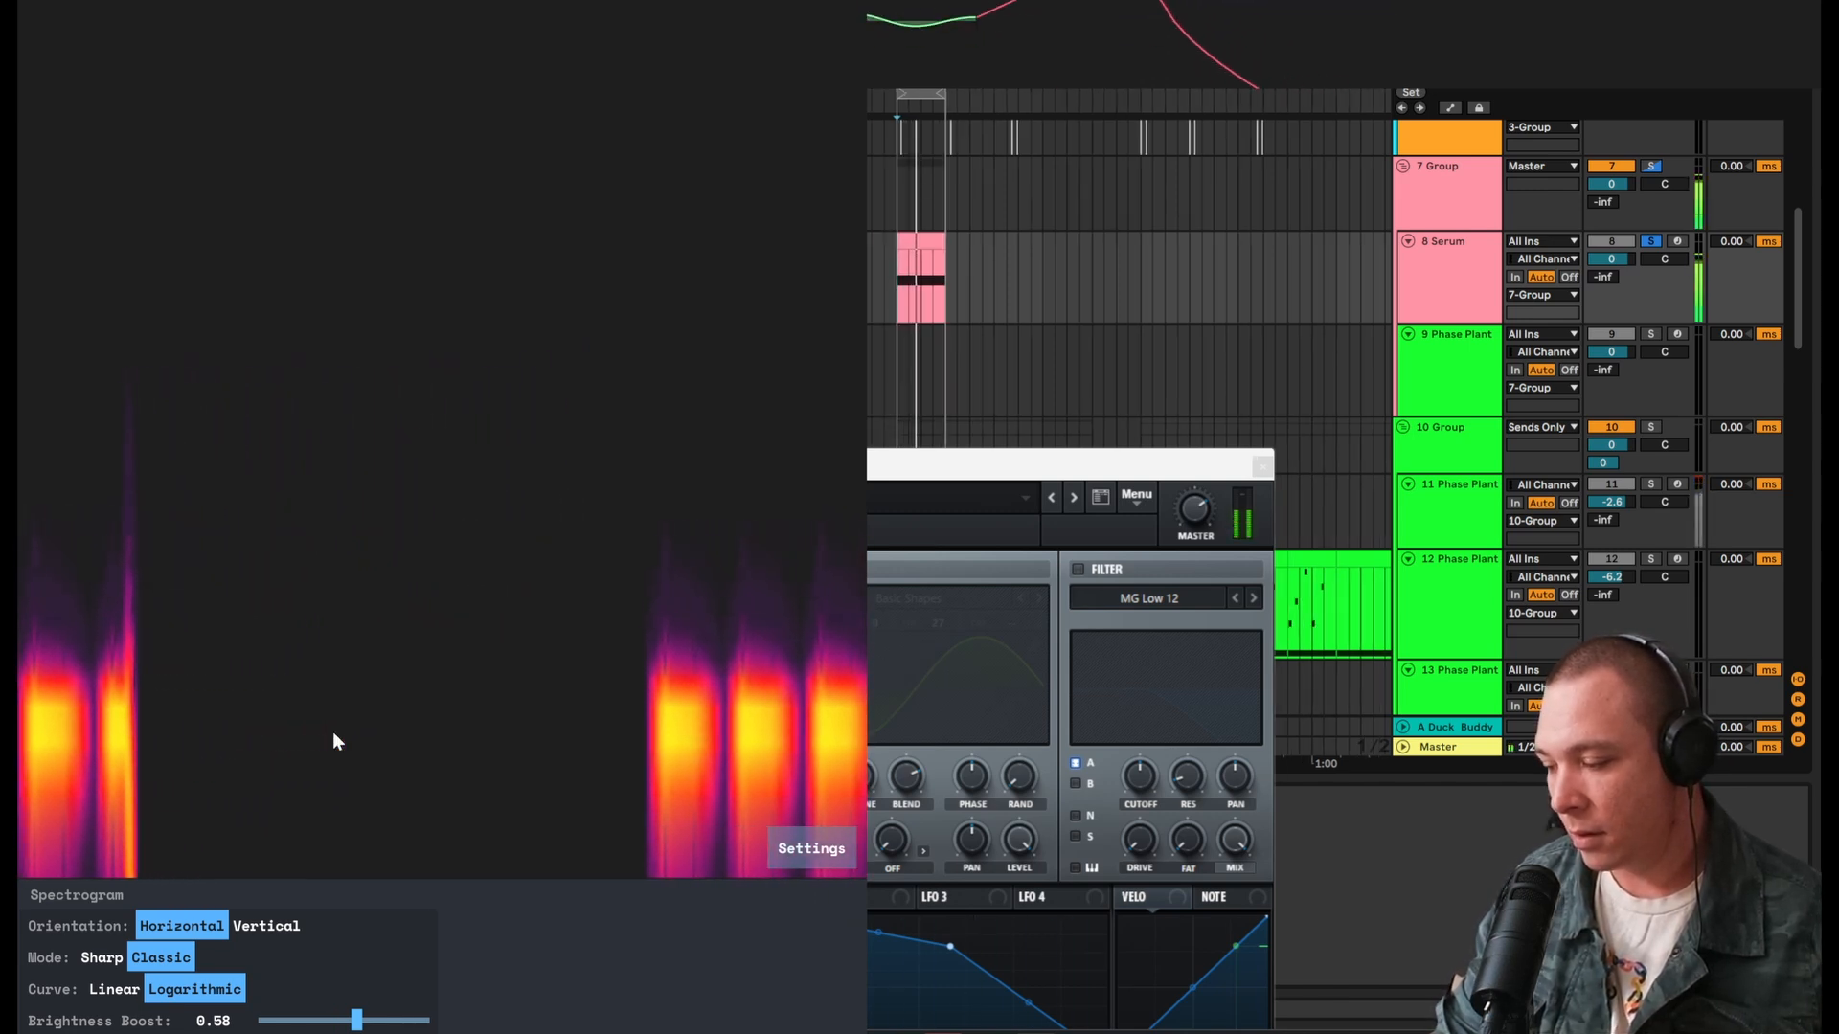
{"action": "left_click", "coordinate": [103, 958]}
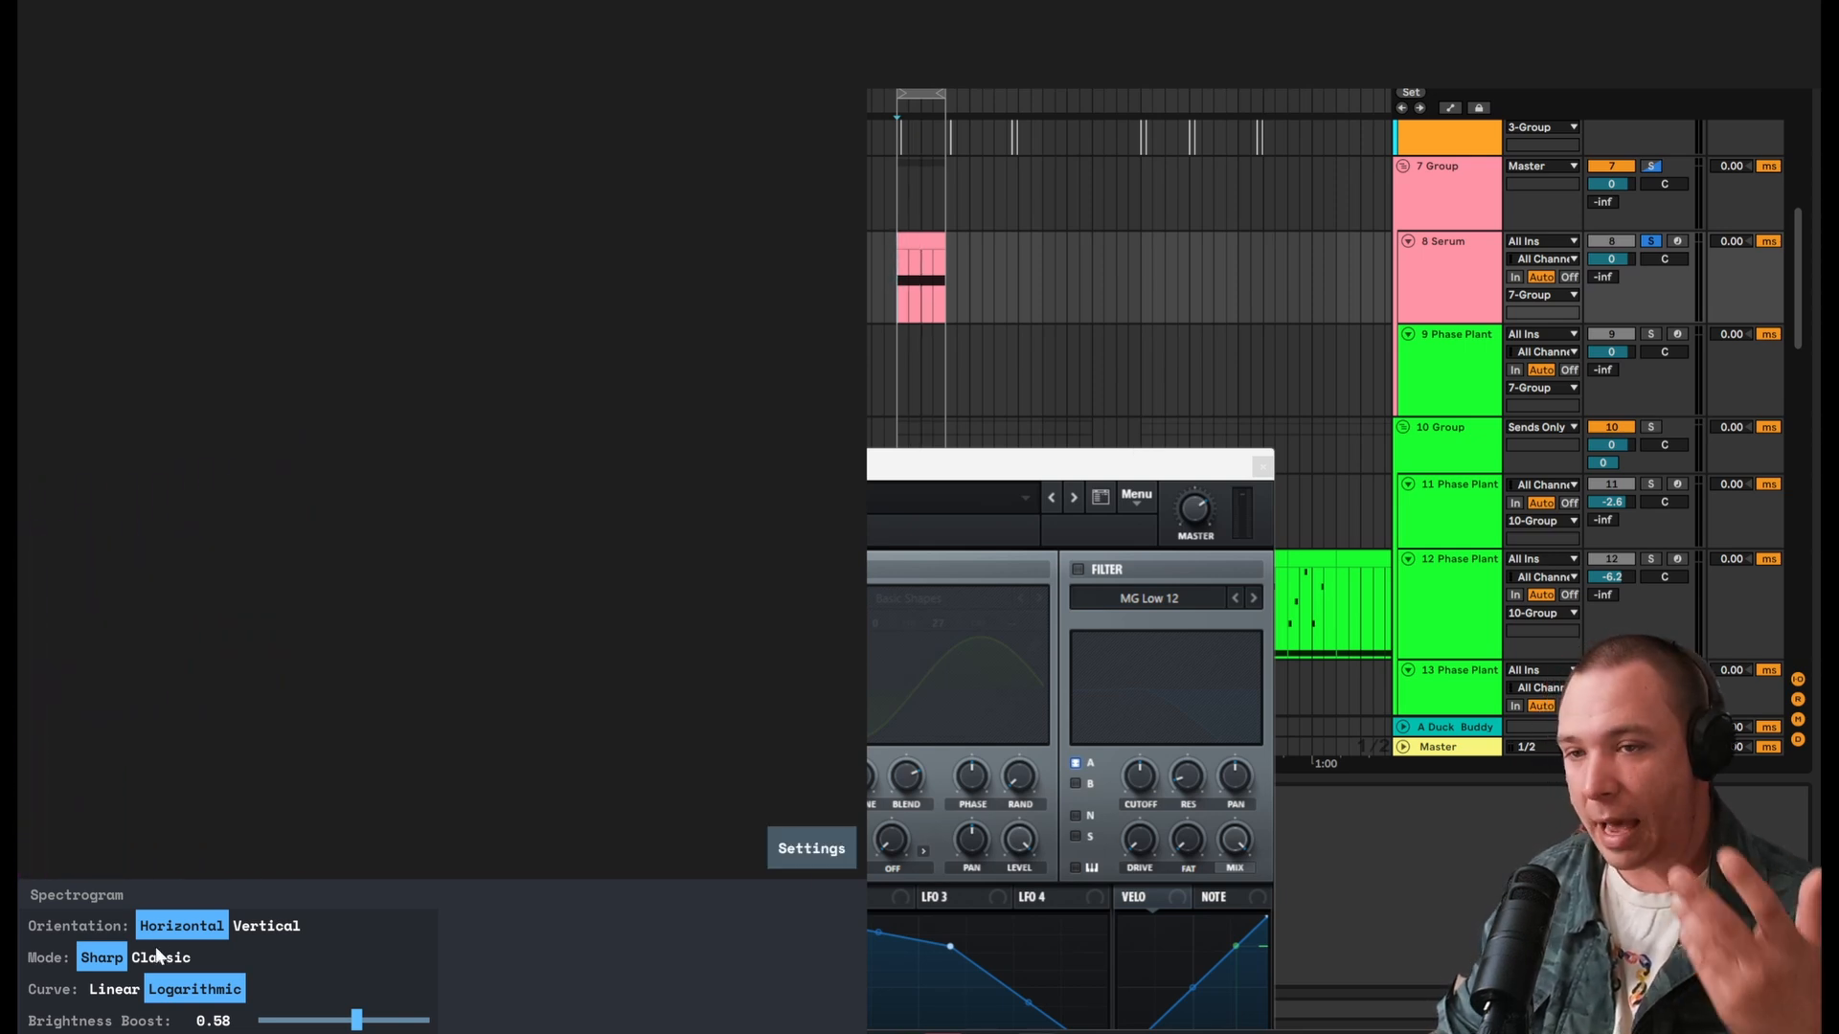
{"action": "key", "text": "space"}
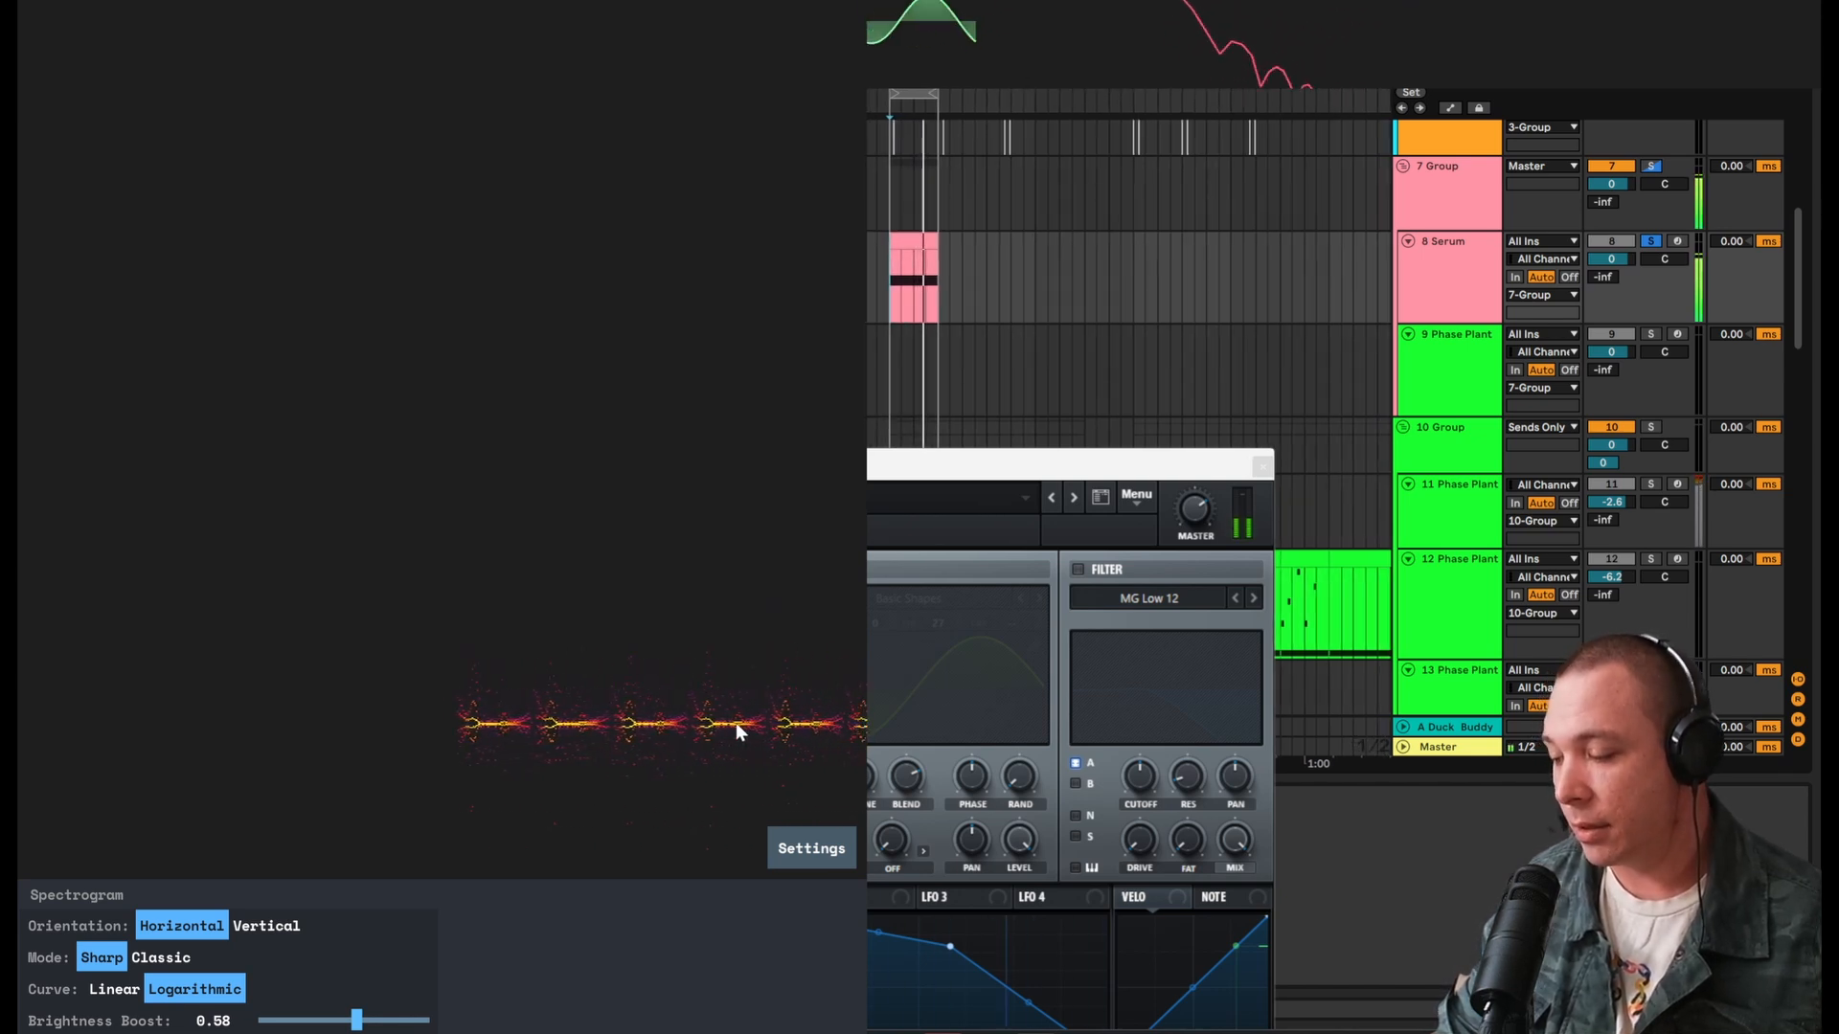
{"action": "key", "text": "space"}
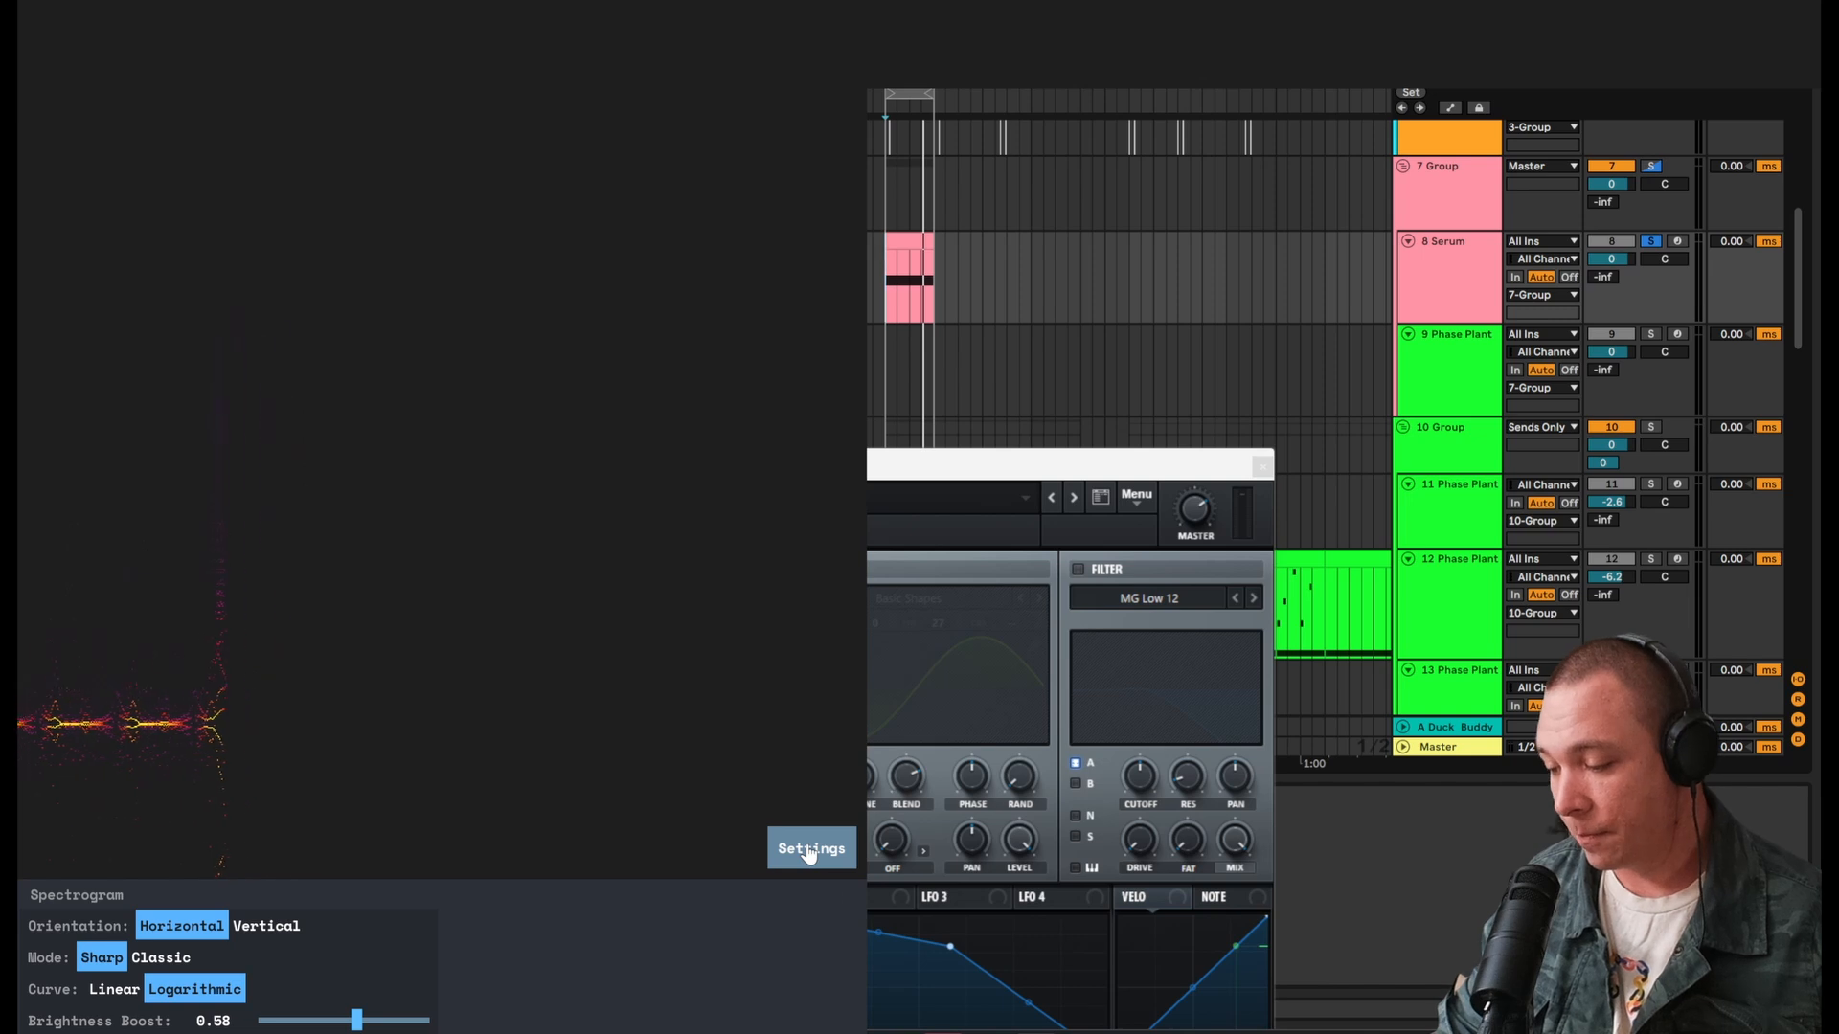
Step: Remove the LFO 1 modulation from OSC A's level in Serum and play the plain sine into the spectrogram
{"action": "left_click_drag", "start_coordinate": [1053, 467], "coordinate": [1418, 186]}
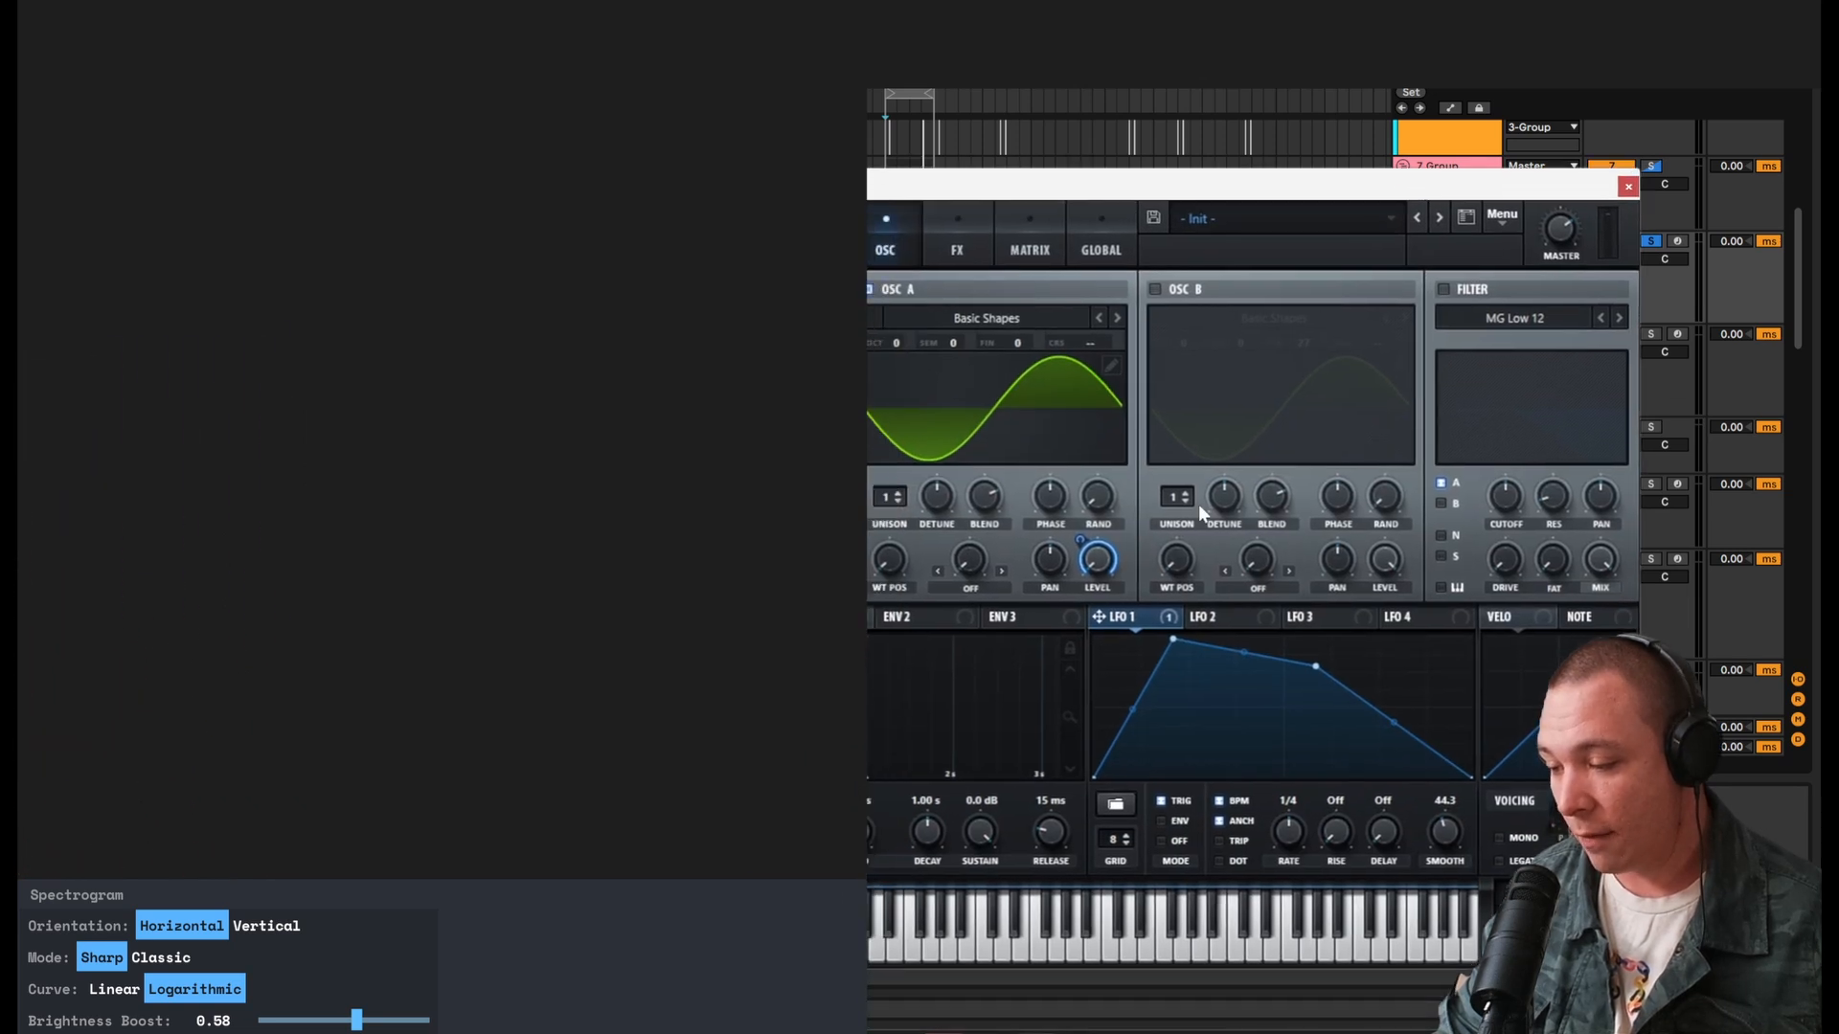
{"action": "right_click", "coordinate": [1081, 538]}
{"action": "left_click", "coordinate": [1215, 623]}
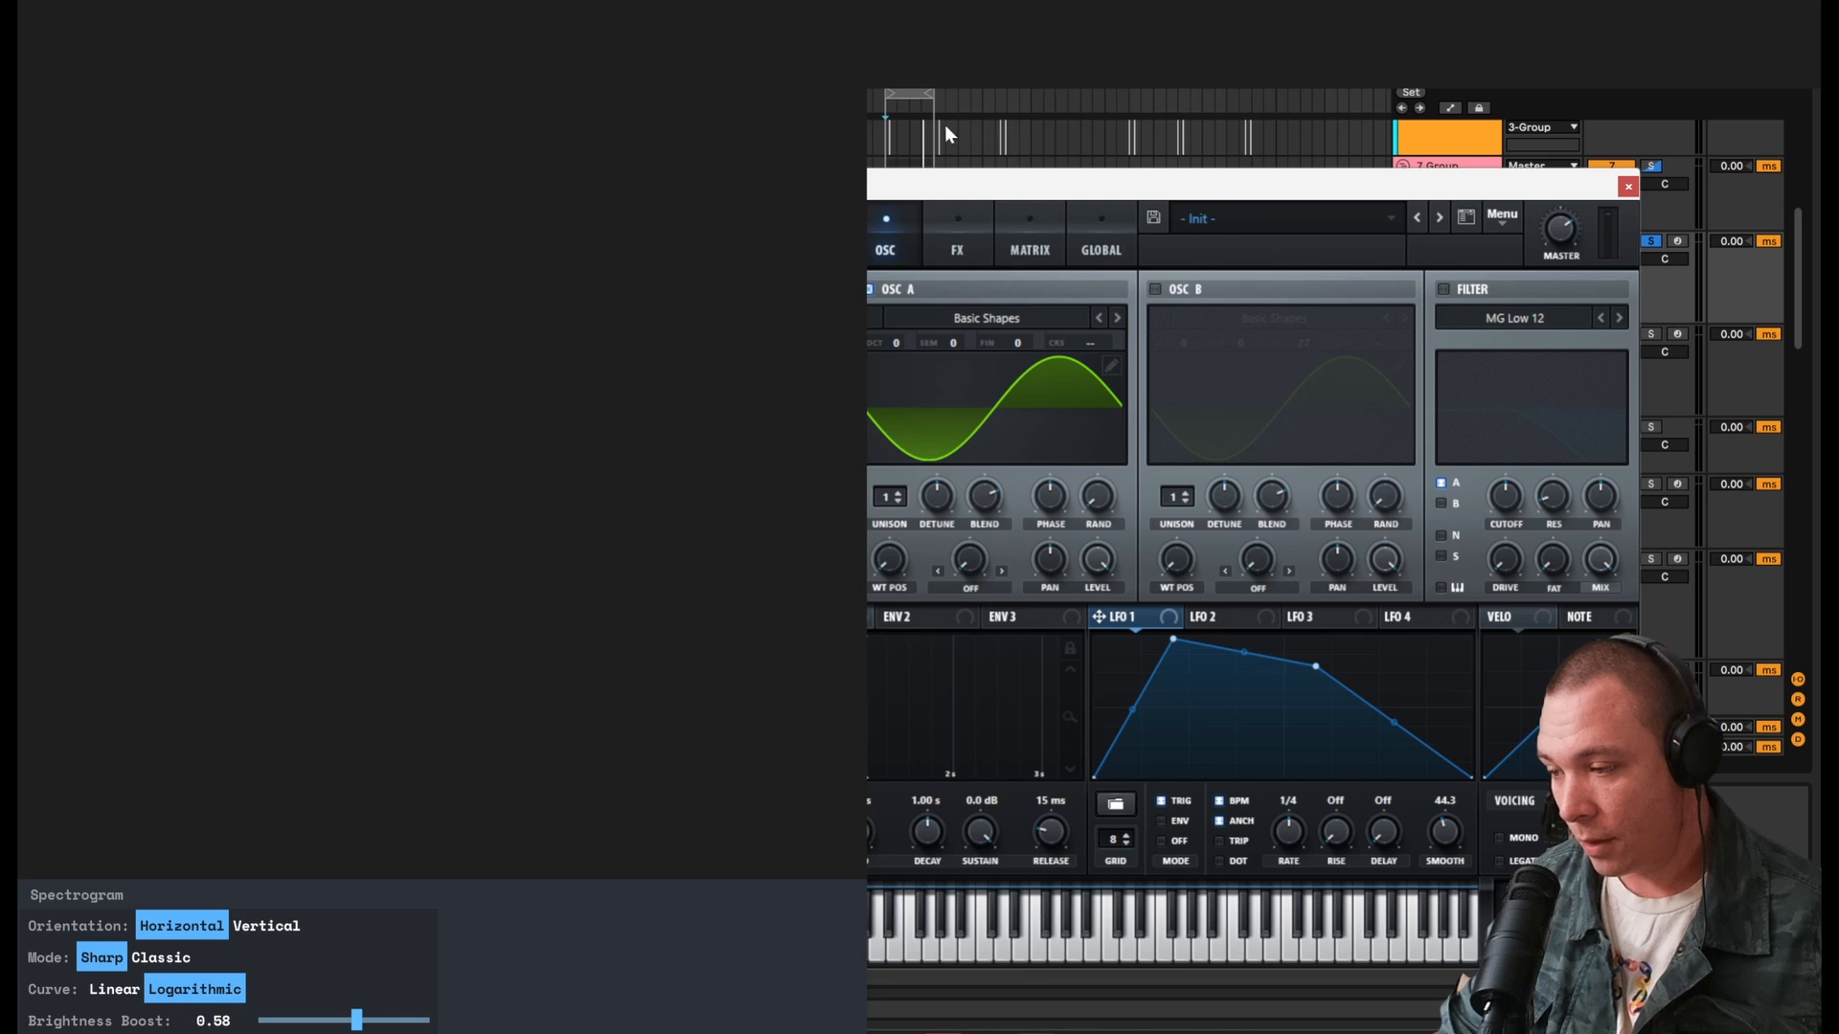
{"action": "key", "text": "space"}
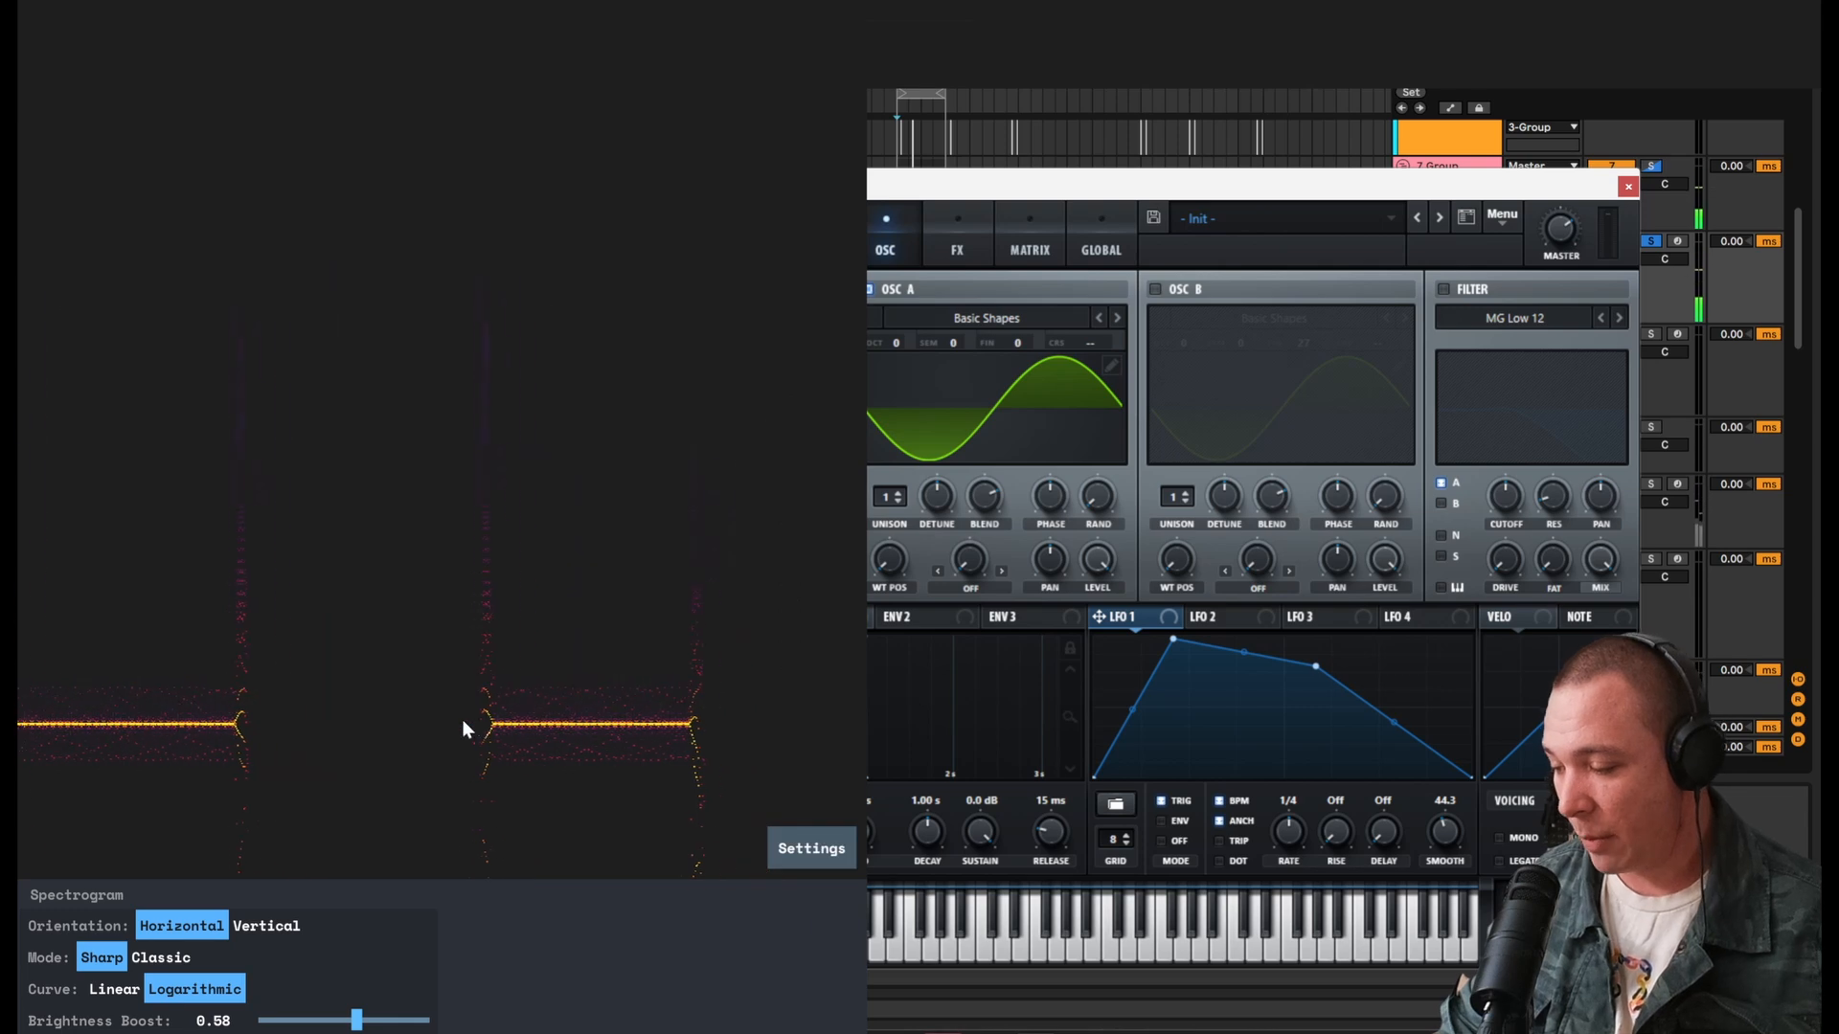
Step: Enable OSC B beside OSC A in Serum and audition the two detuned sines while adjusting OSC B's fine tuning
{"action": "left_click", "coordinate": [1628, 185]}
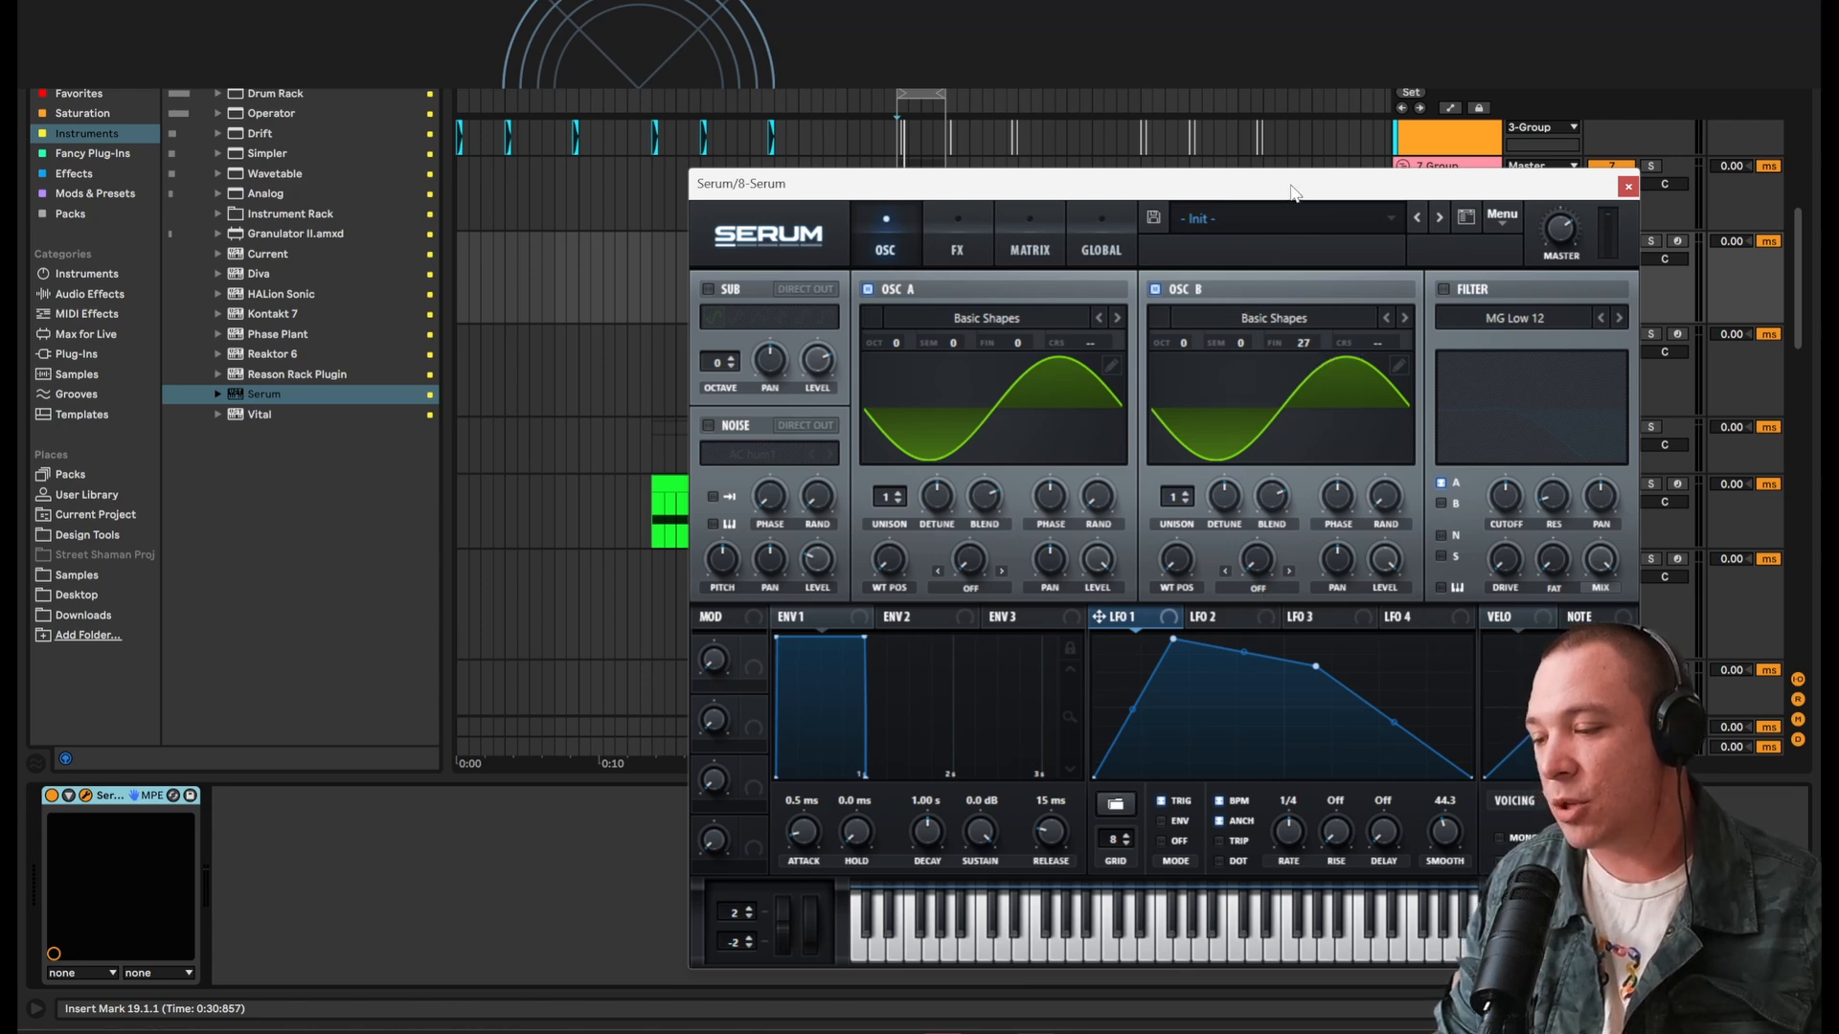
{"action": "left_click_drag", "start_coordinate": [1295, 192], "coordinate": [520, 204]}
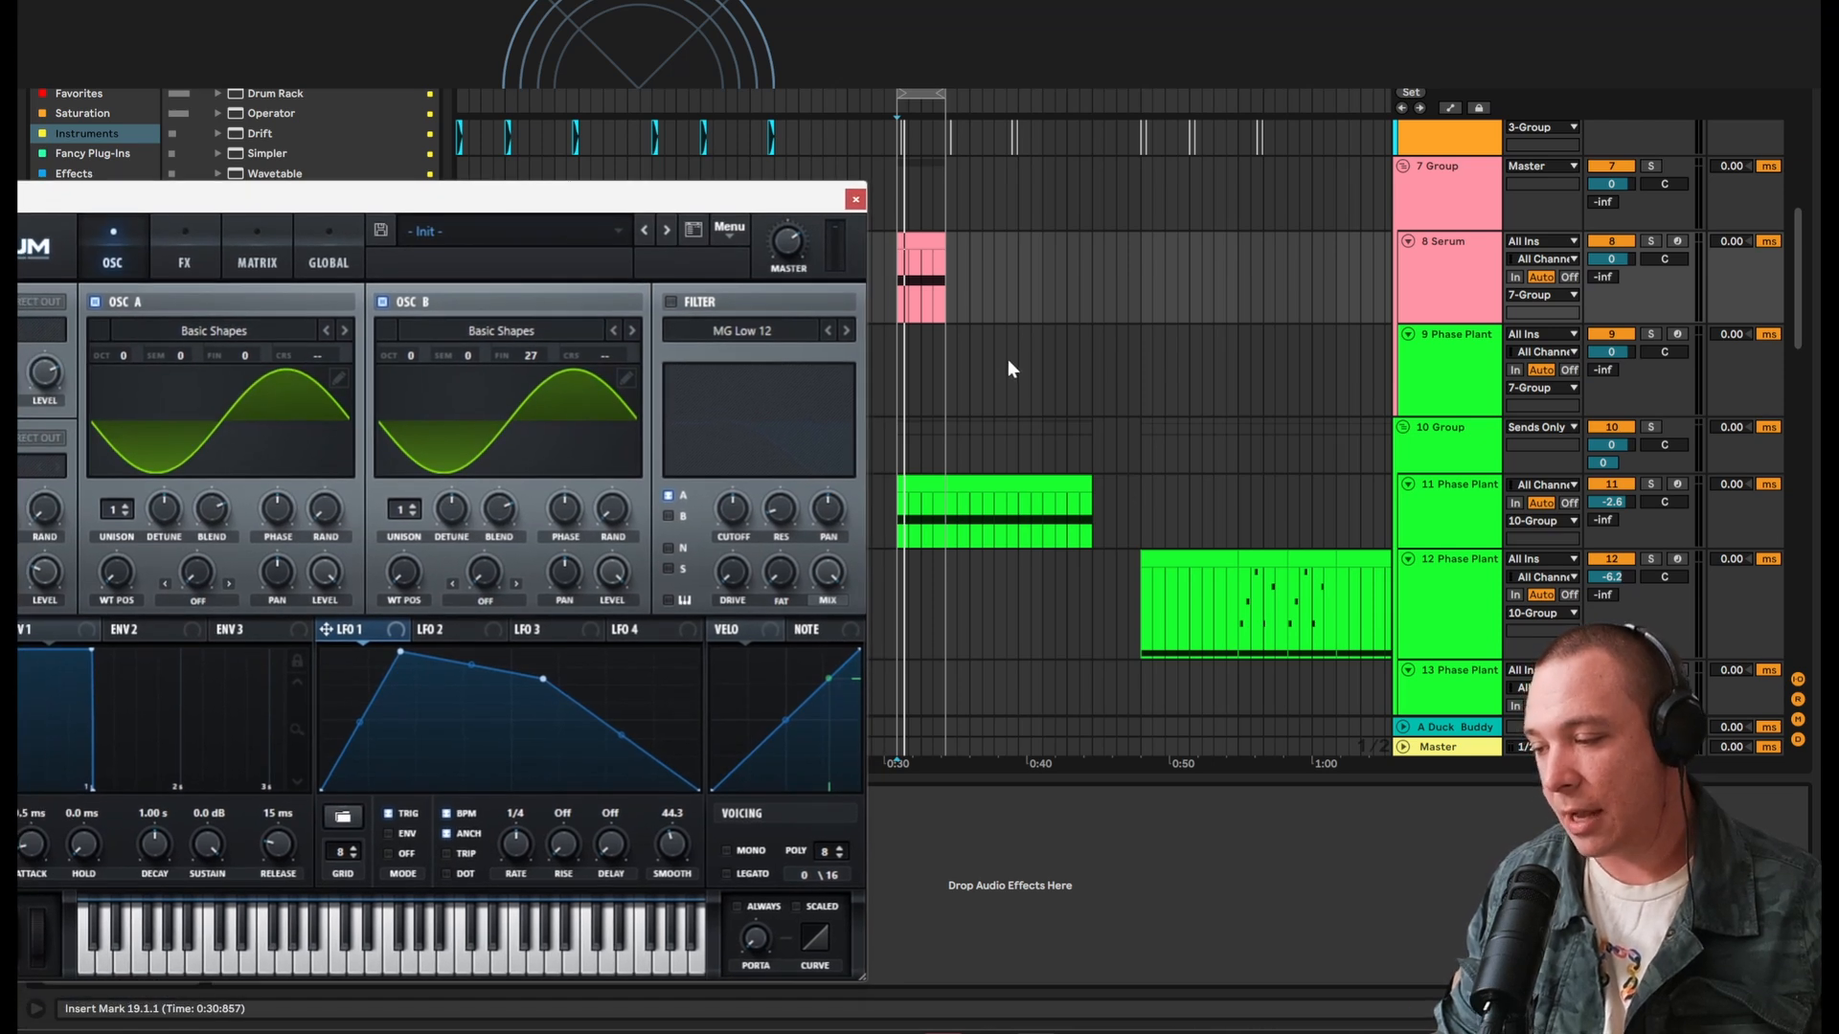
{"action": "key", "text": "space"}
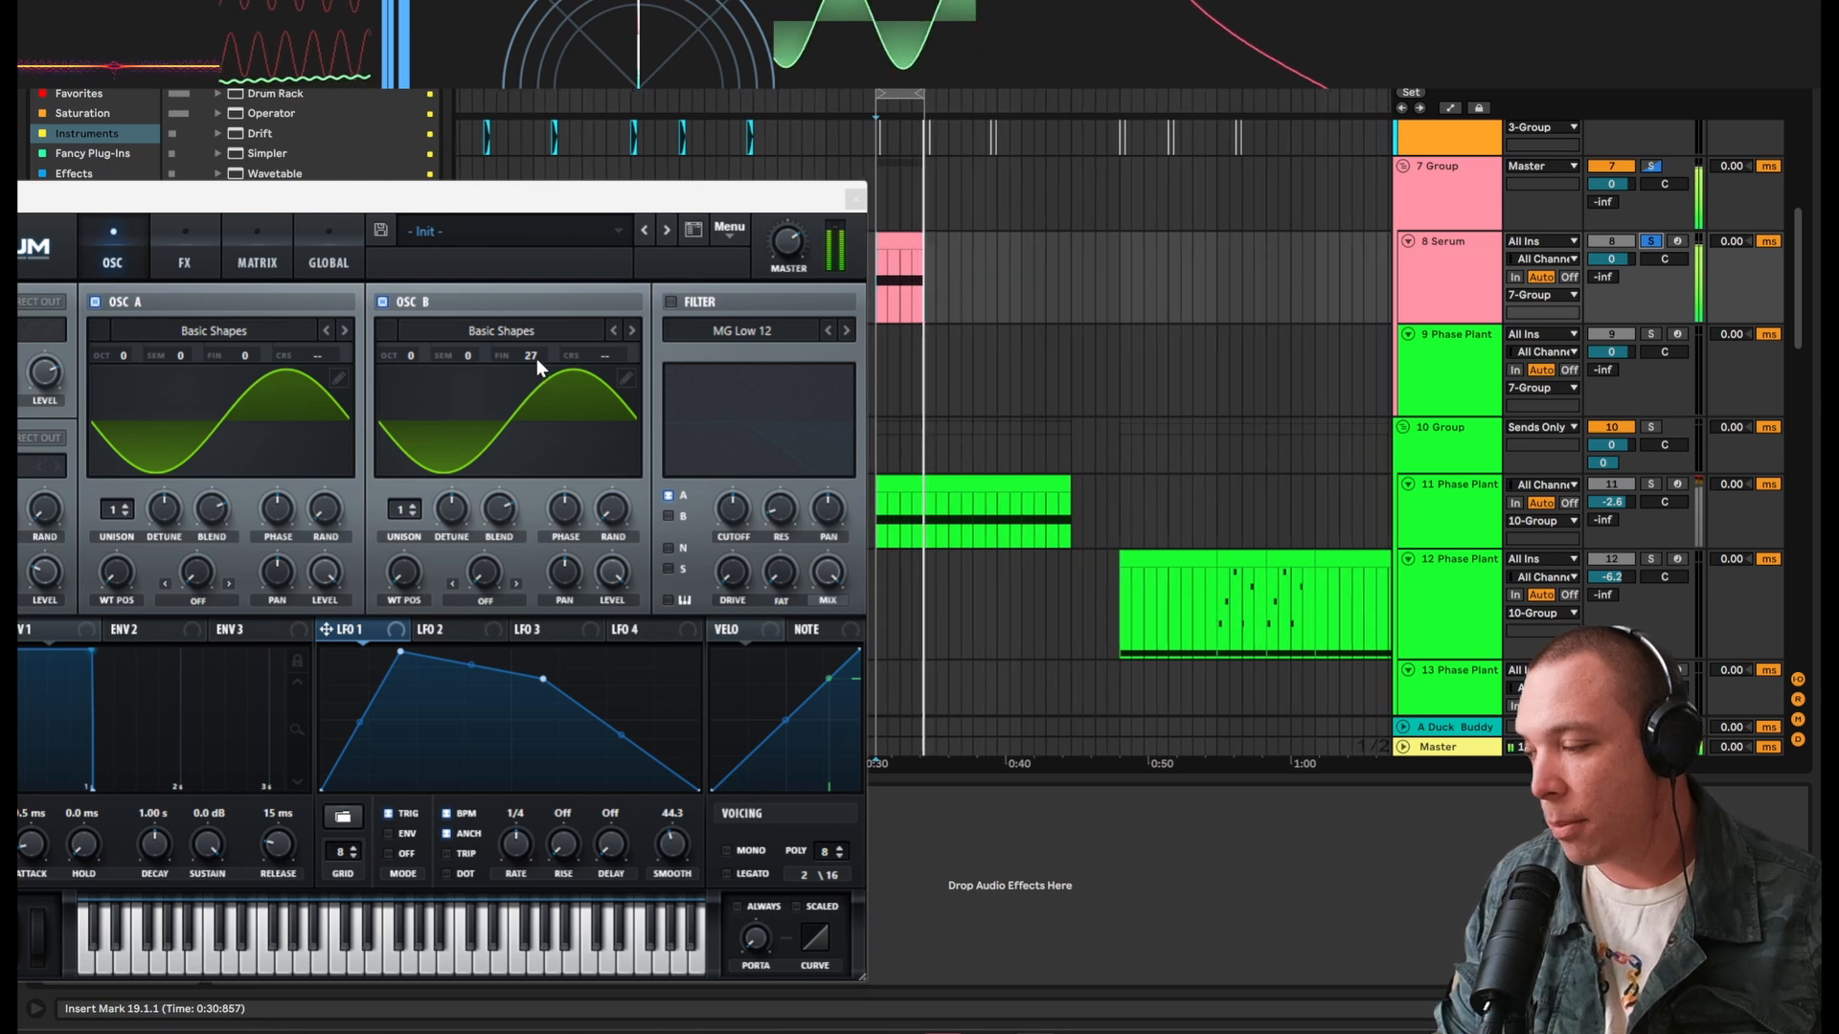
{"action": "left_click_drag", "start_coordinate": [537, 358], "coordinate": [586, 185]}
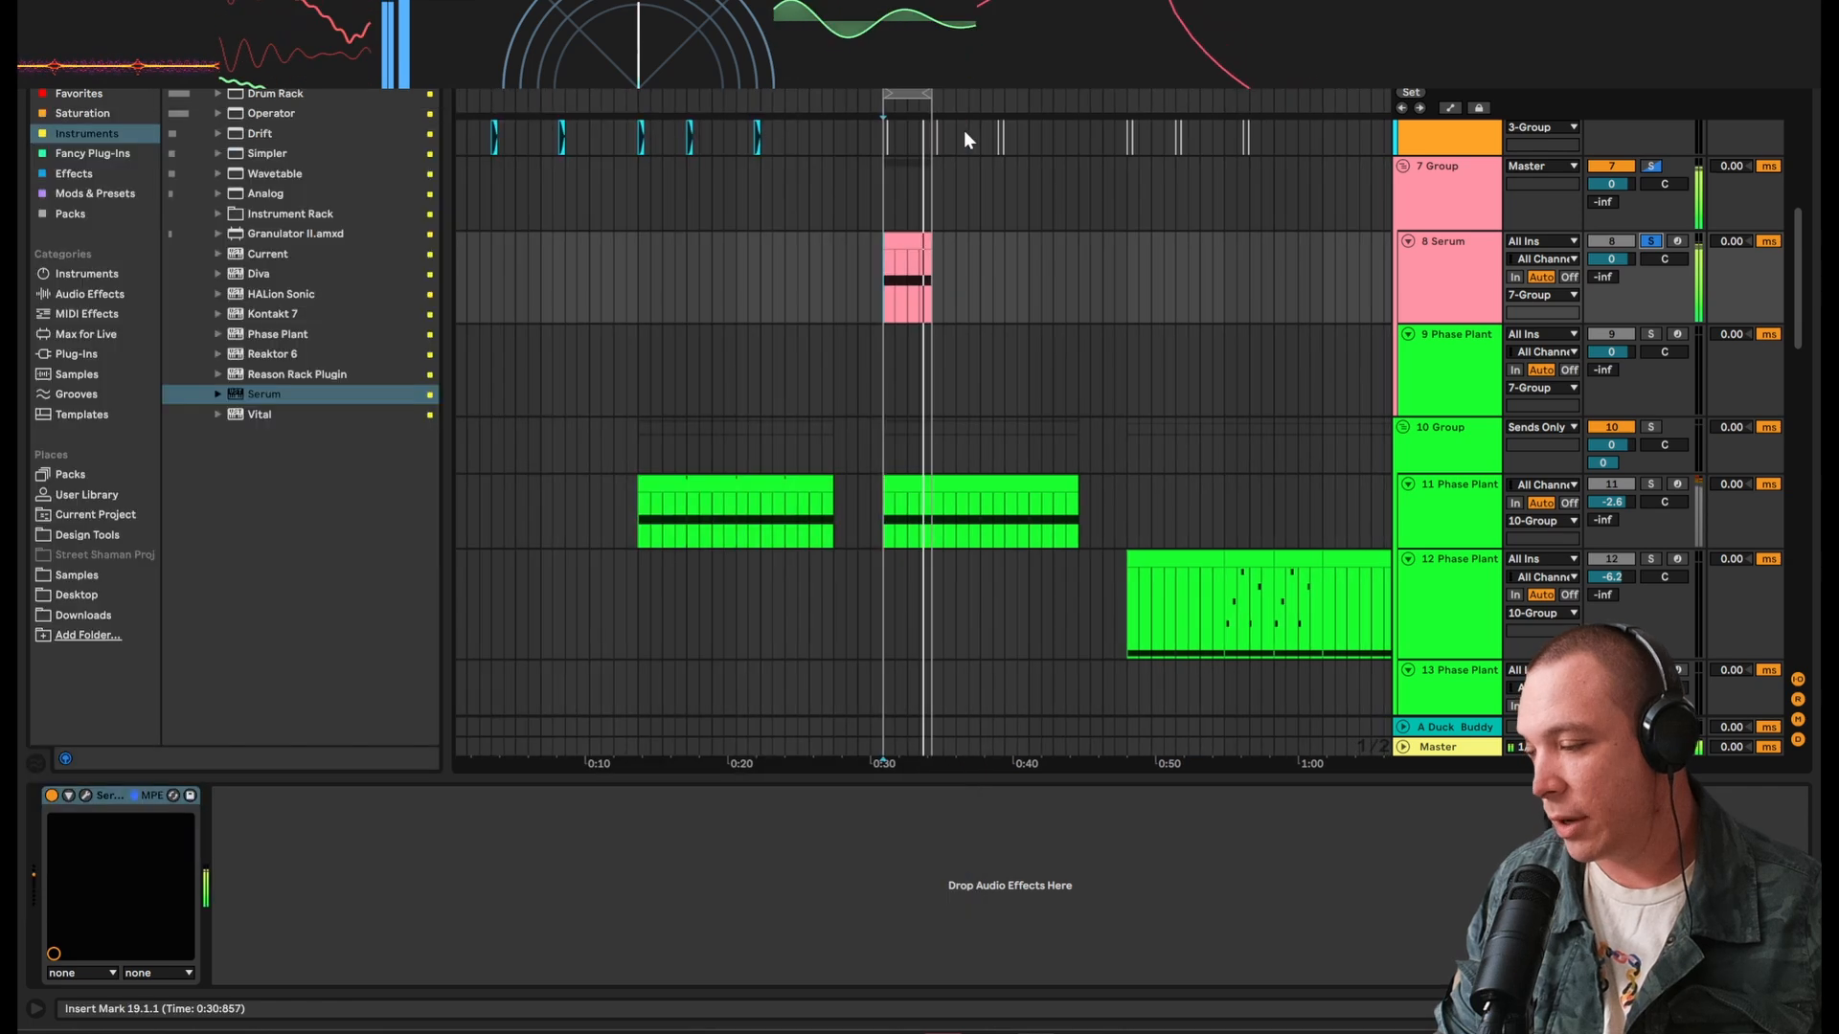
Step: Stop the Serum clip, reopen the Phase Plant patch on track 11 and audition it soloed with its window below the meters
{"action": "left_click", "coordinate": [966, 128]}
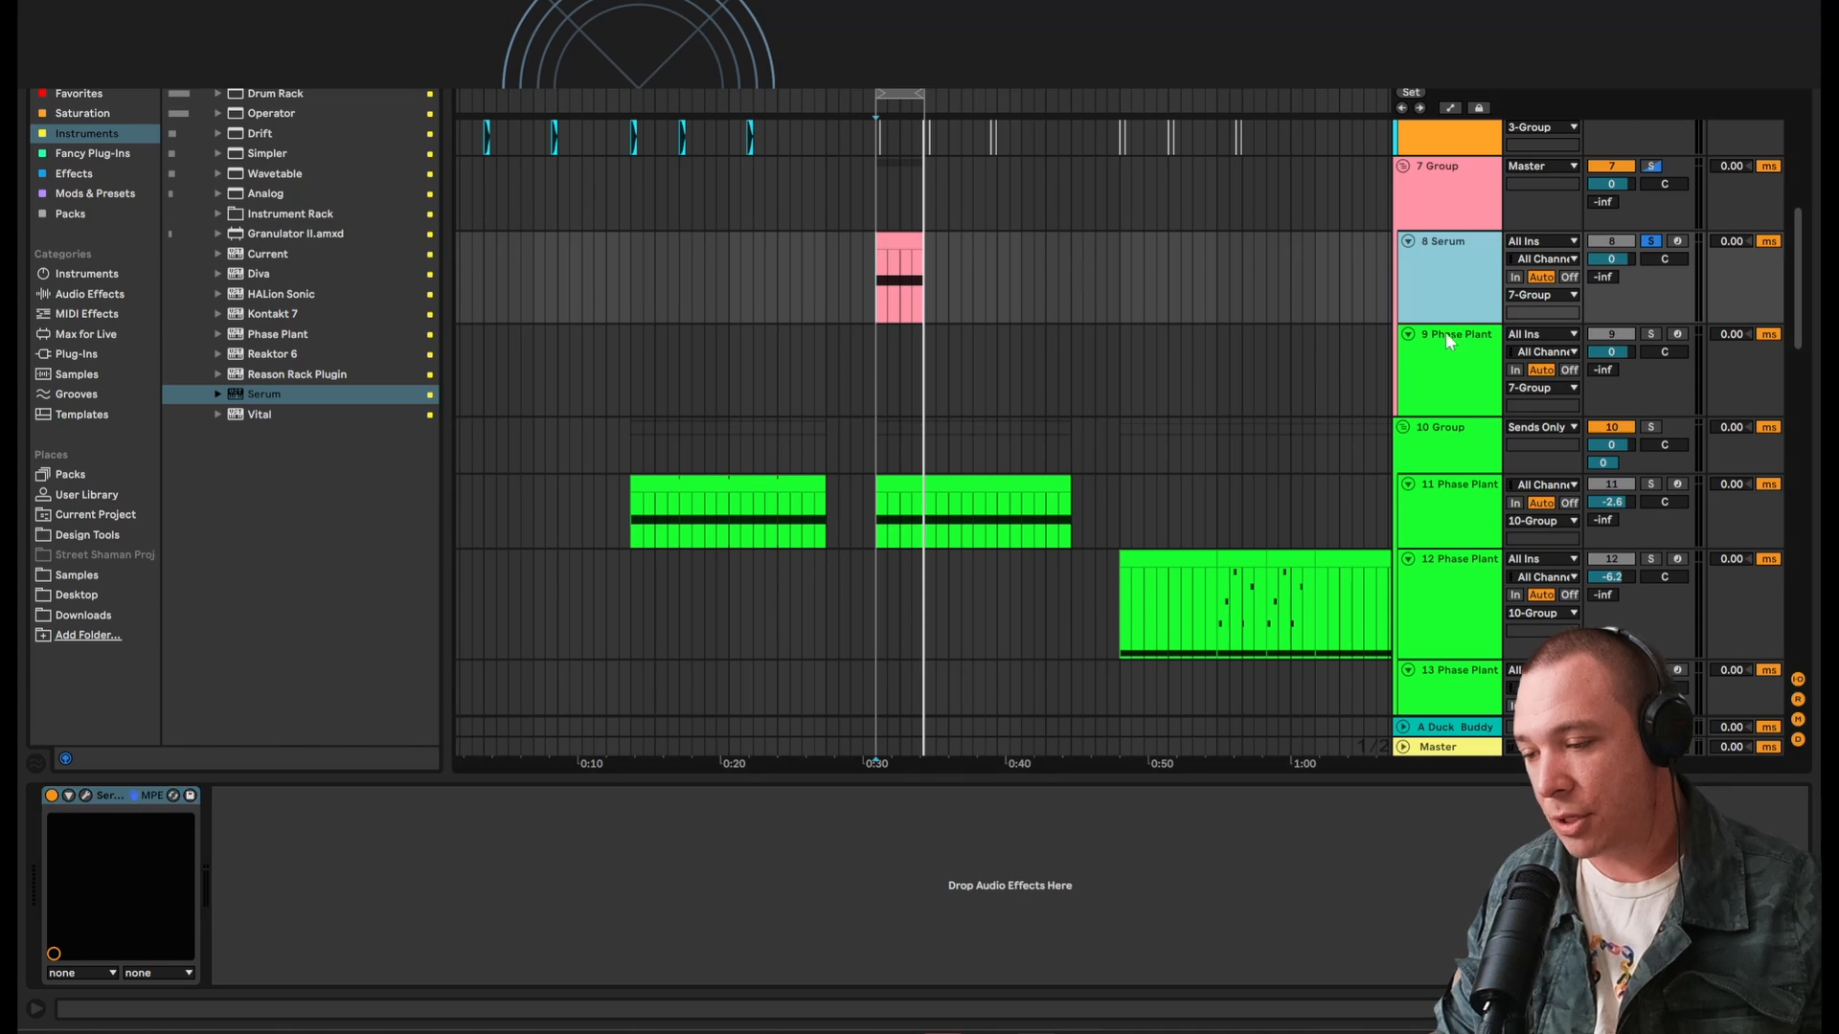
{"action": "left_click", "coordinate": [1465, 381]}
{"action": "left_click", "coordinate": [1431, 297]}
{"action": "left_click", "coordinate": [1447, 518]}
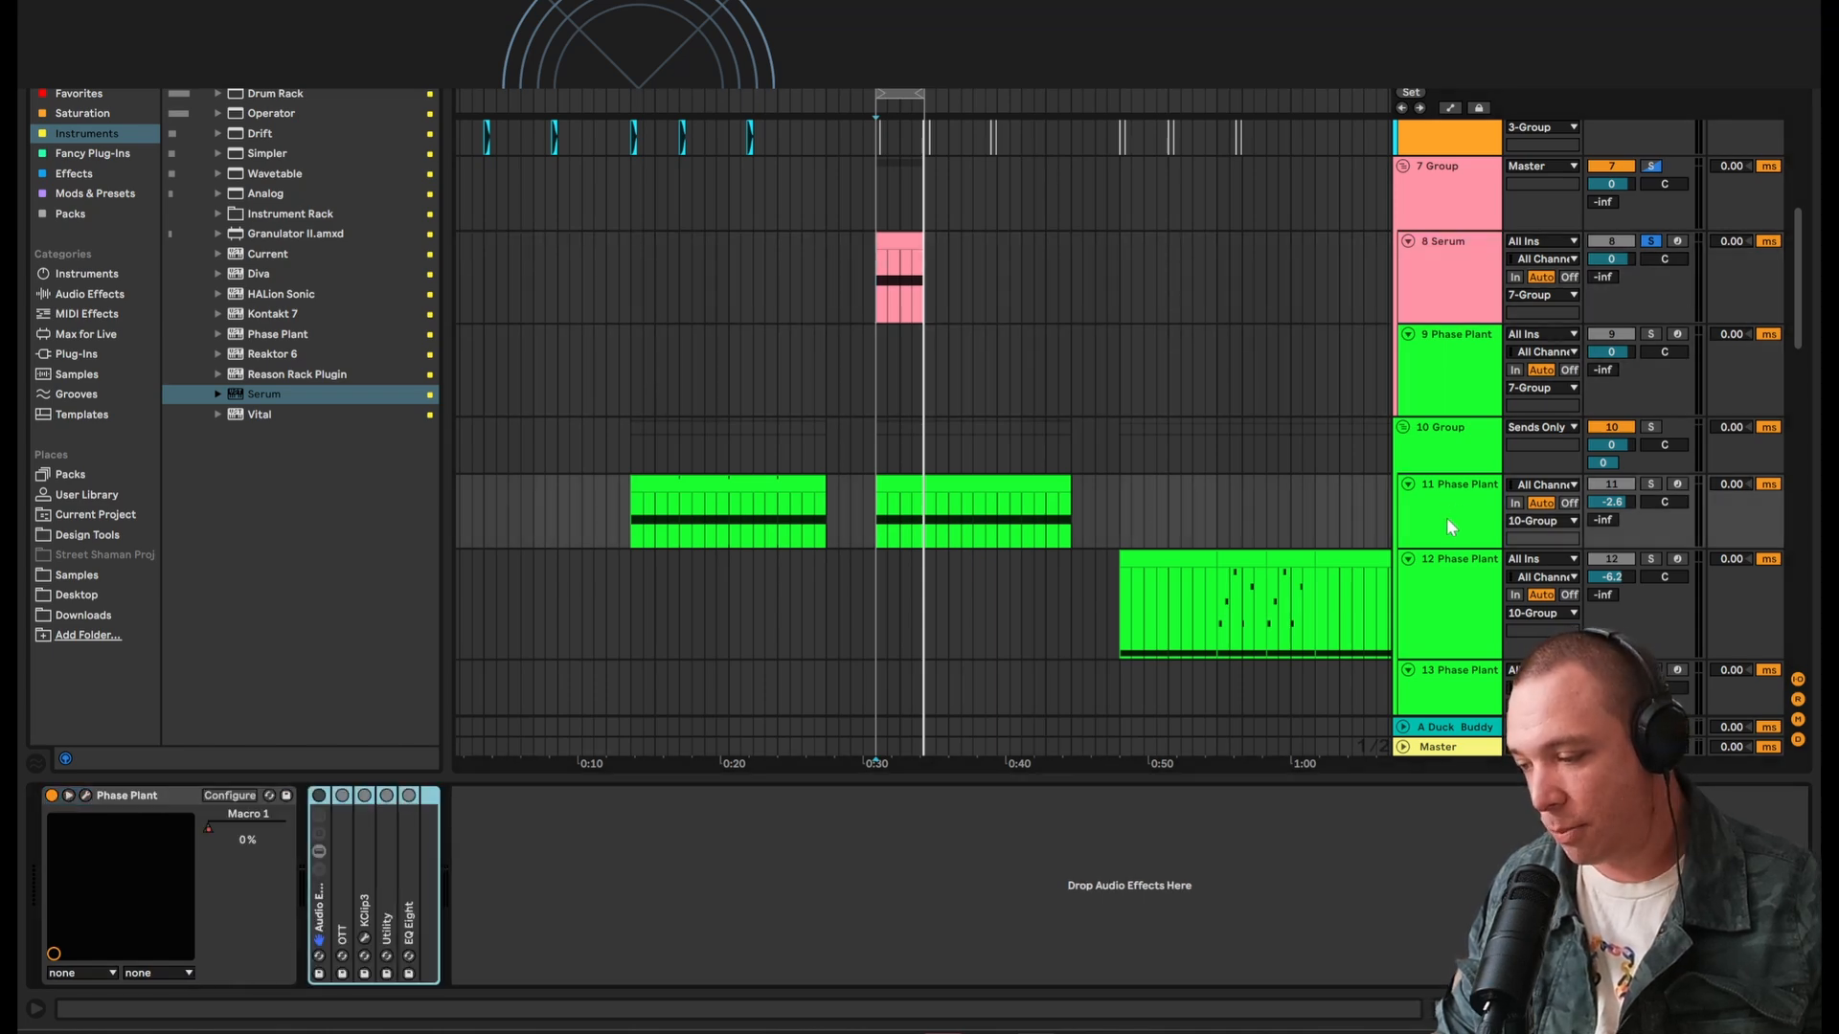
{"action": "left_click", "coordinate": [85, 795]}
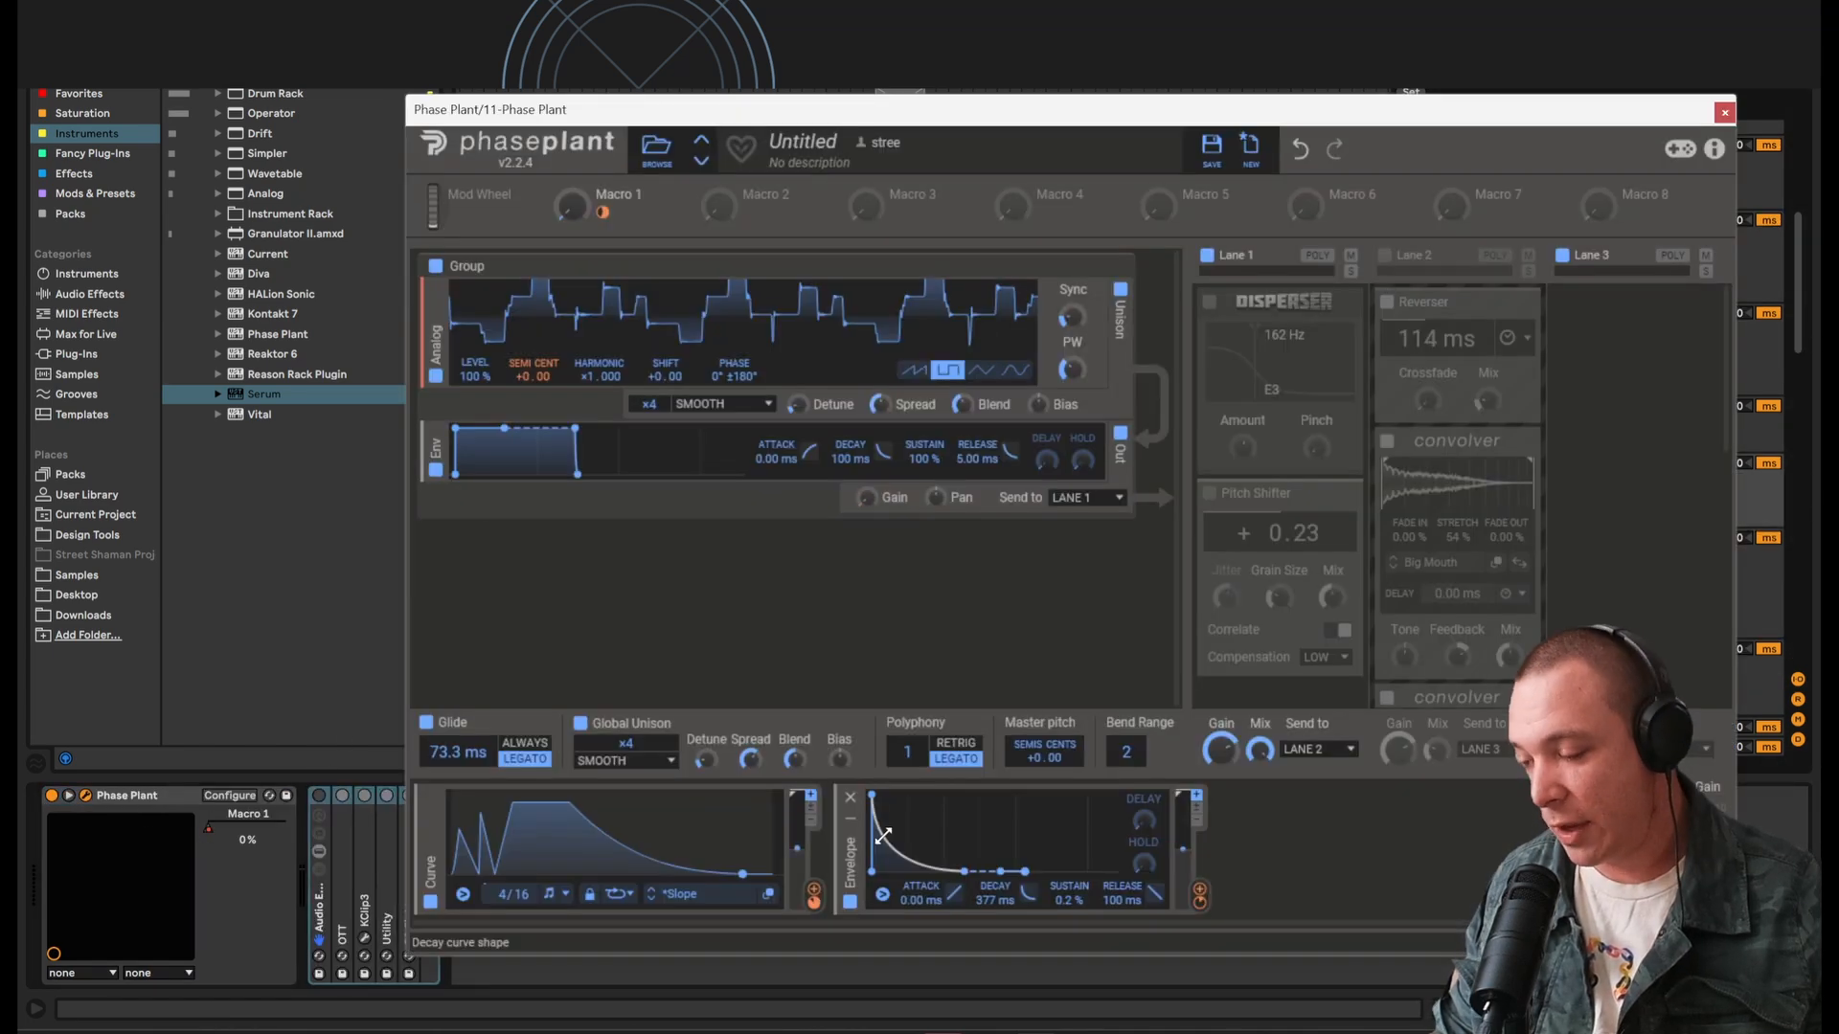
{"action": "left_click_drag", "start_coordinate": [1331, 112], "coordinate": [984, 401]}
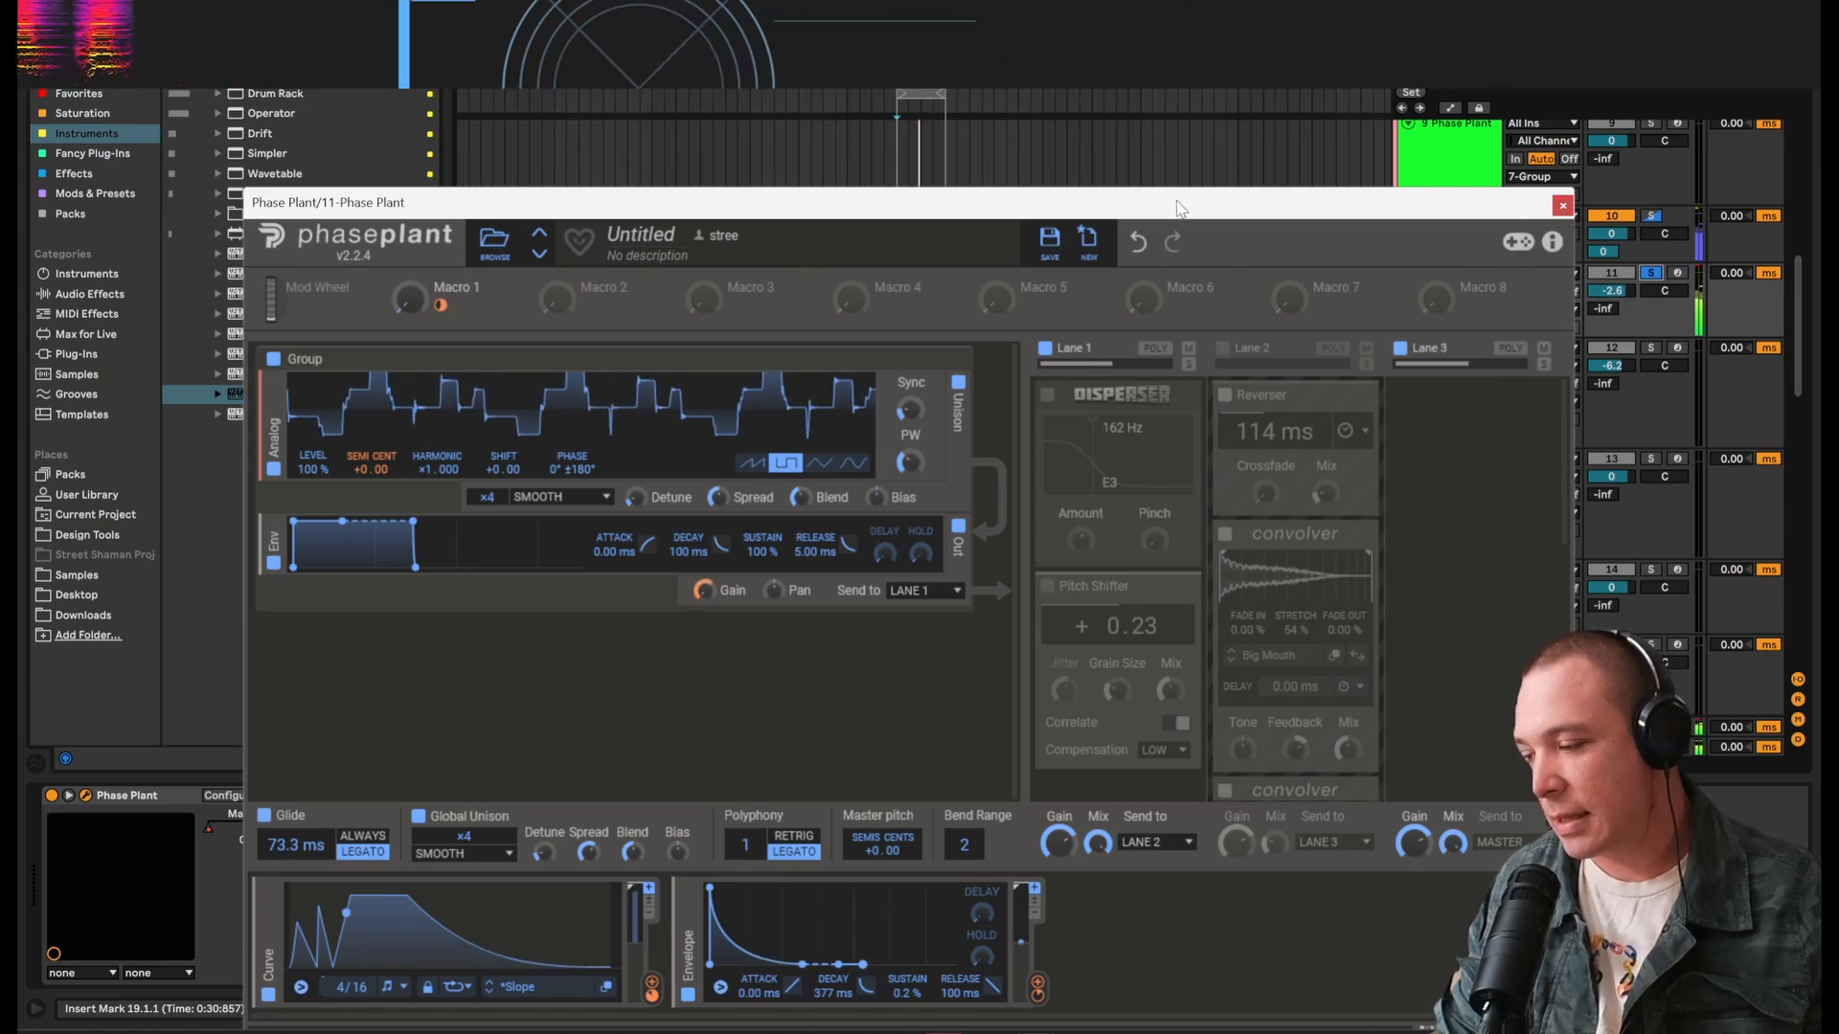
{"action": "left_click_drag", "start_coordinate": [1177, 202], "coordinate": [1078, 178]}
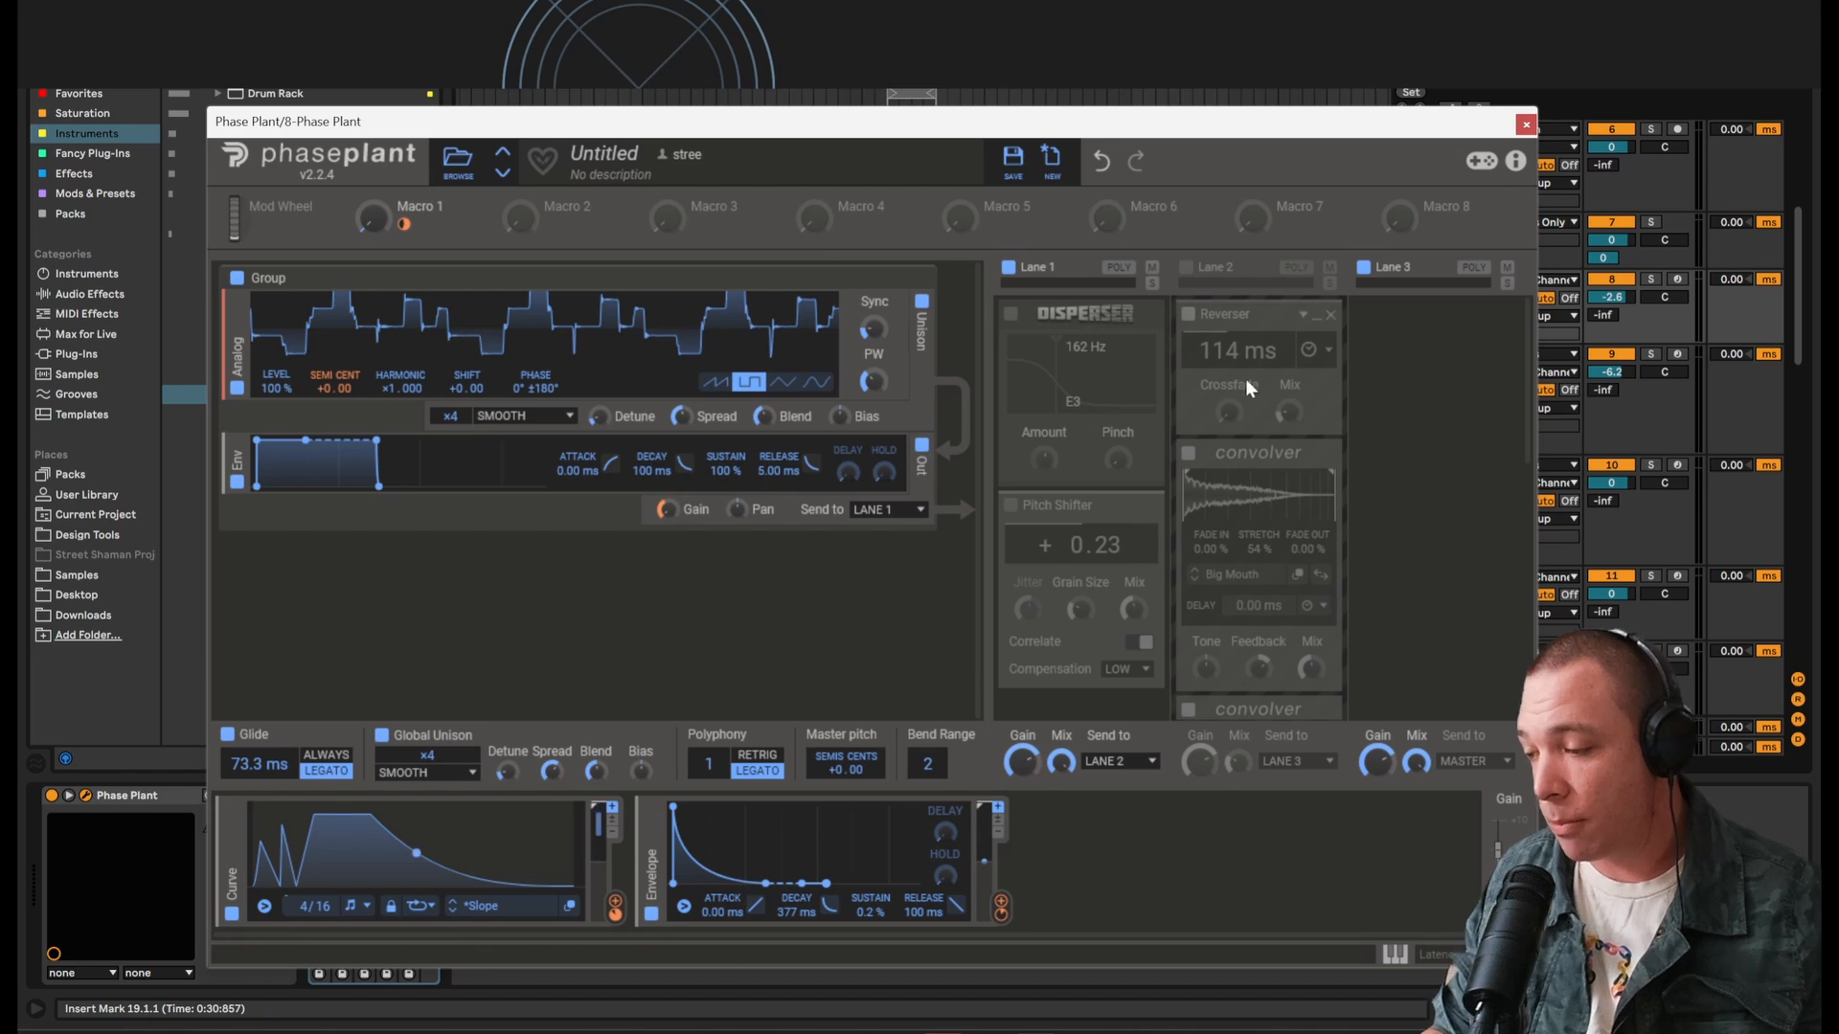
Step: Enable the Disperser and the Pitch Shifter in Lane 1 of Phase Plant, audition the bass and close the synth window
{"action": "left_click", "coordinate": [1012, 316]}
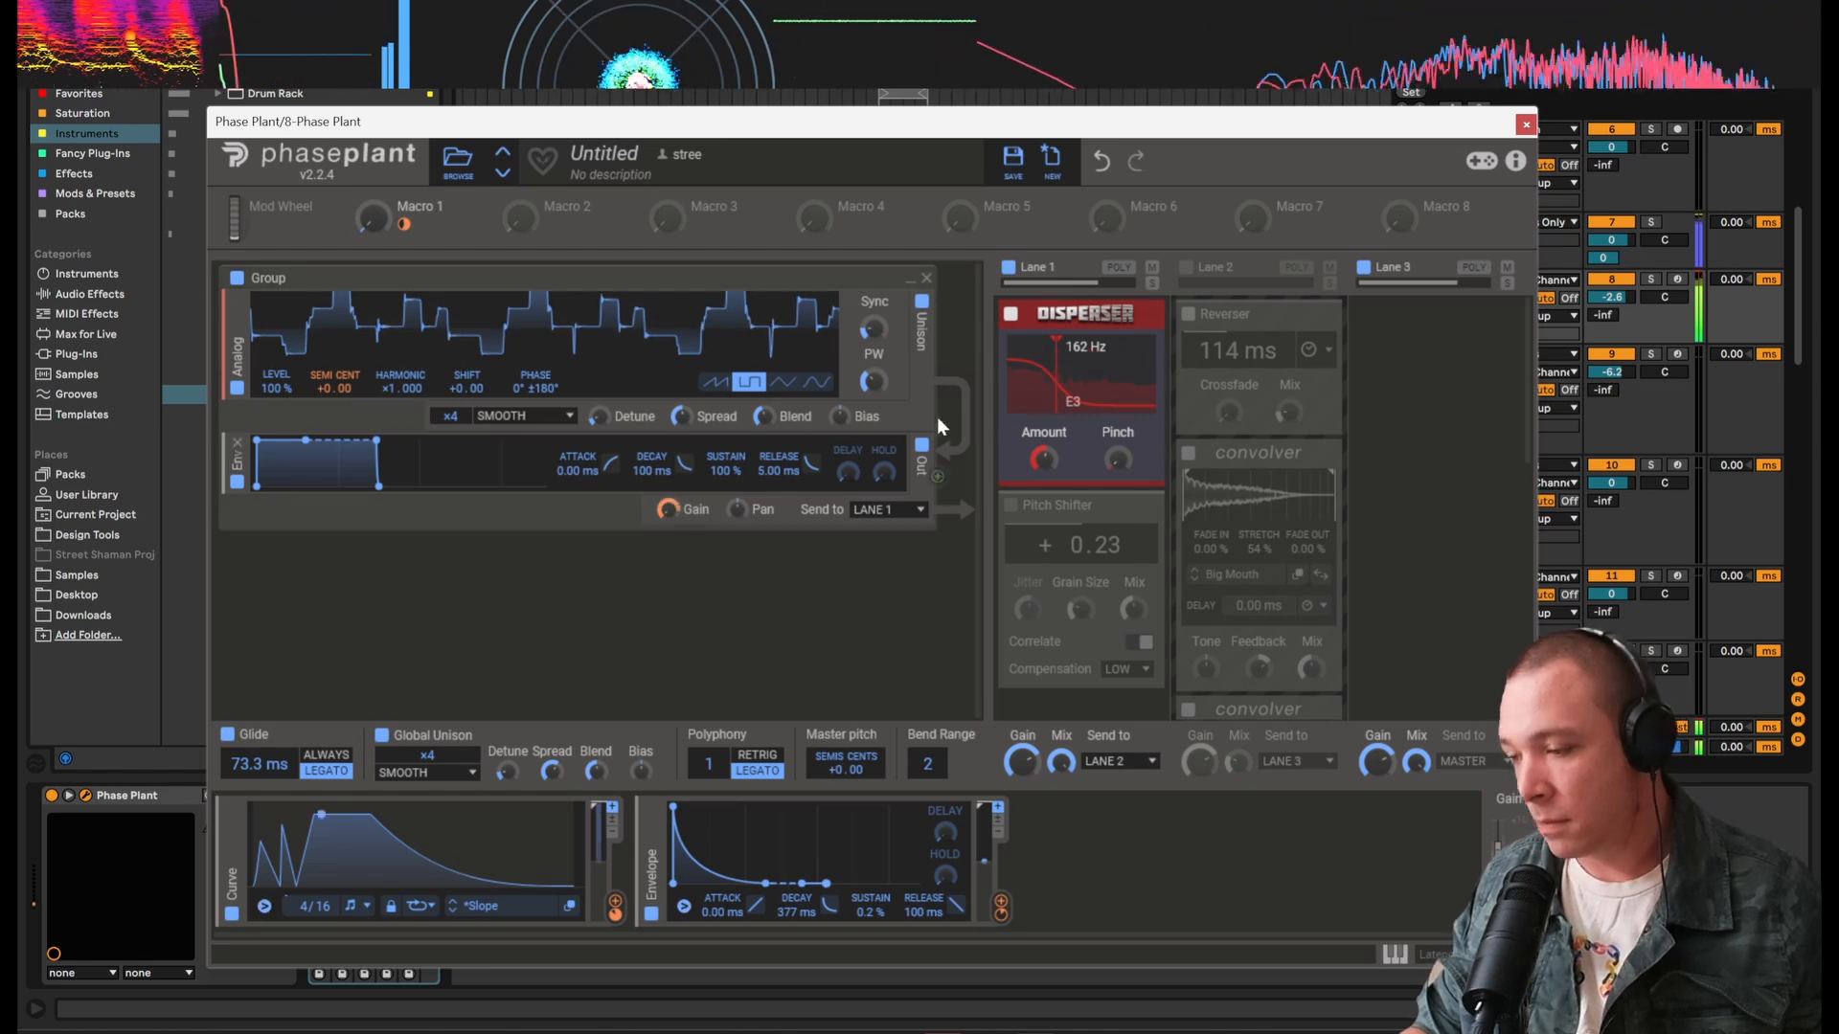
{"action": "left_click", "coordinate": [1011, 505]}
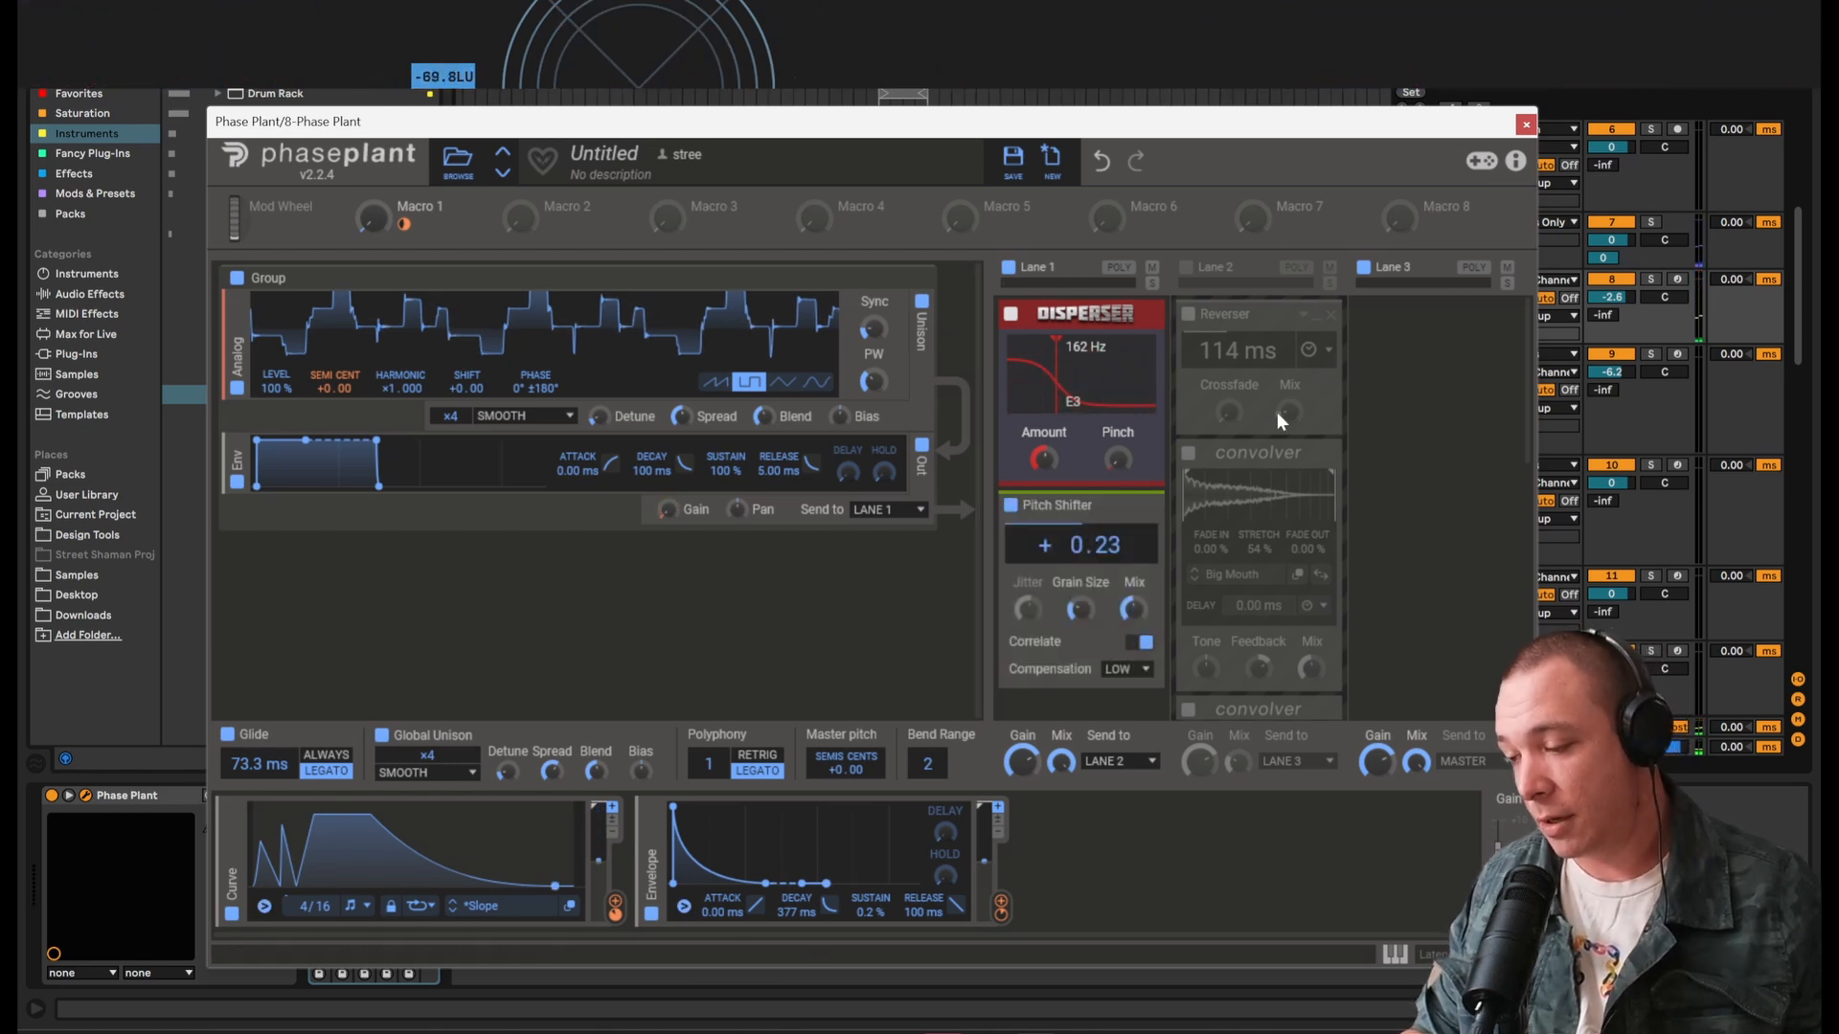
{"action": "left_click", "coordinate": [1526, 125]}
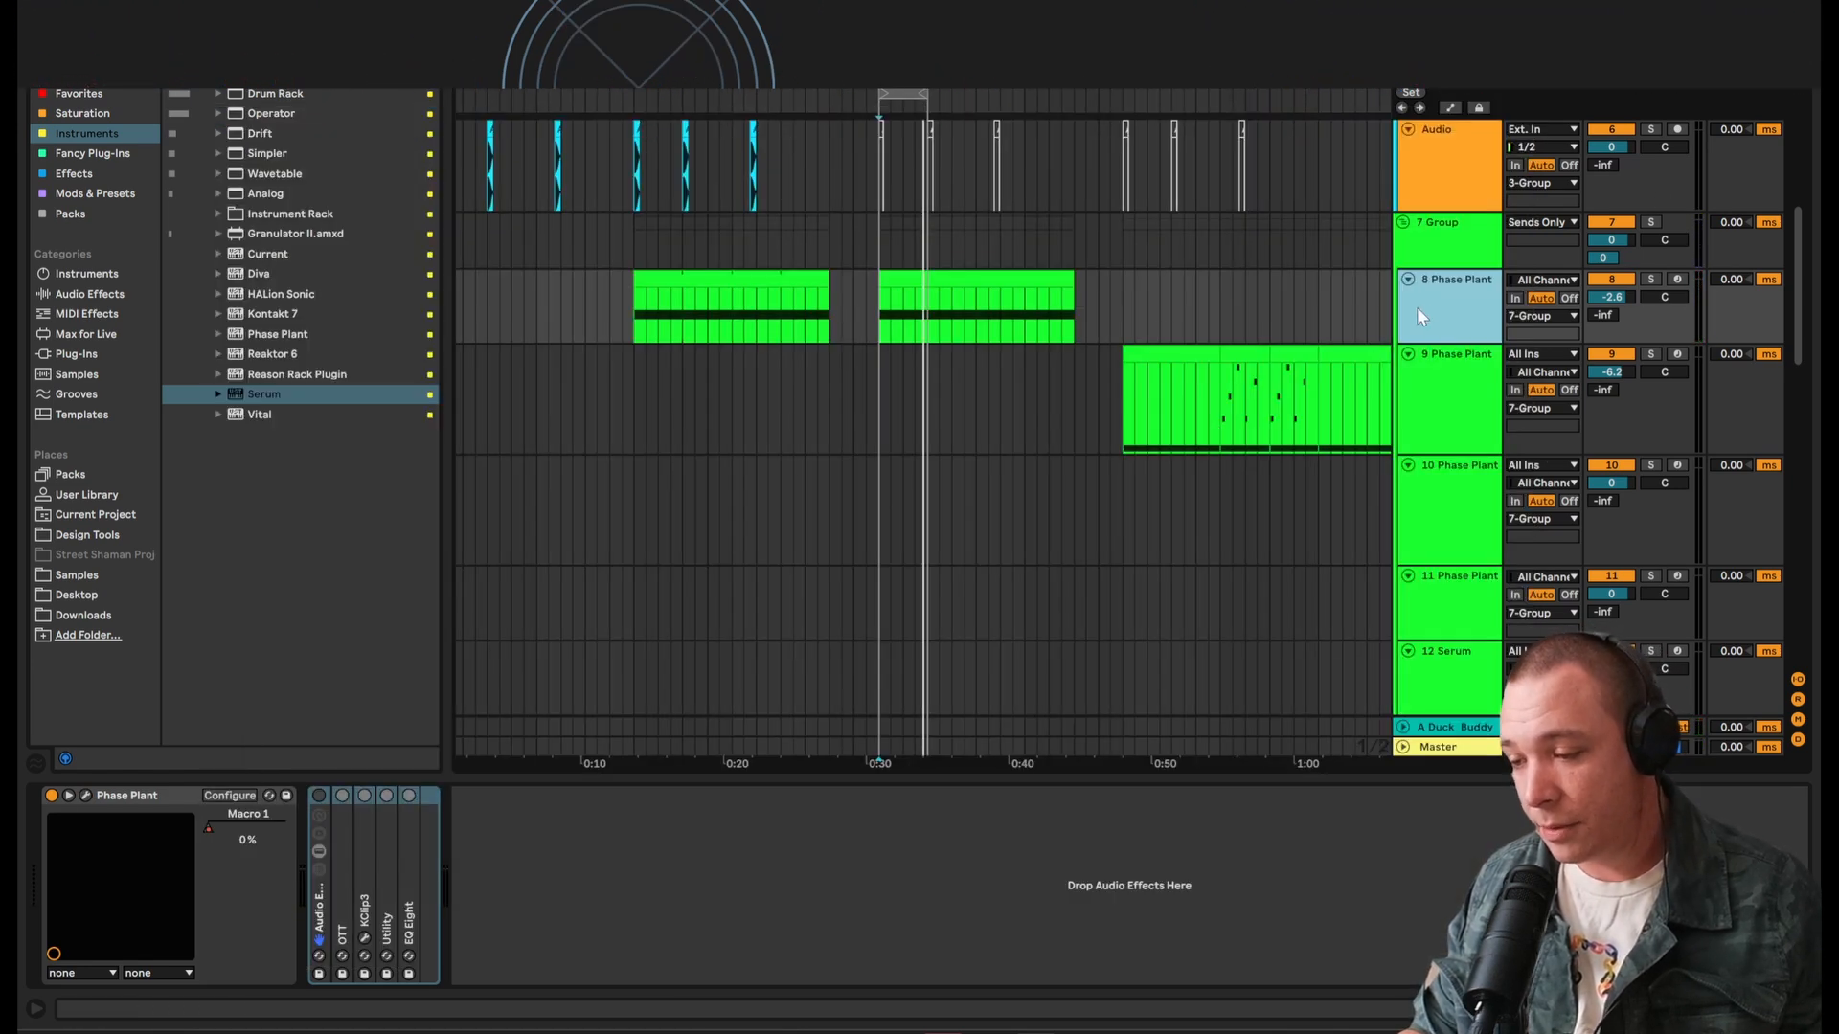
Step: Add a Serum track below track 8 and place Shifter after Serum with Dry/Wet at 48%
{"action": "key", "text": "super+shift+t"}
{"action": "left_click", "coordinate": [309, 396]}
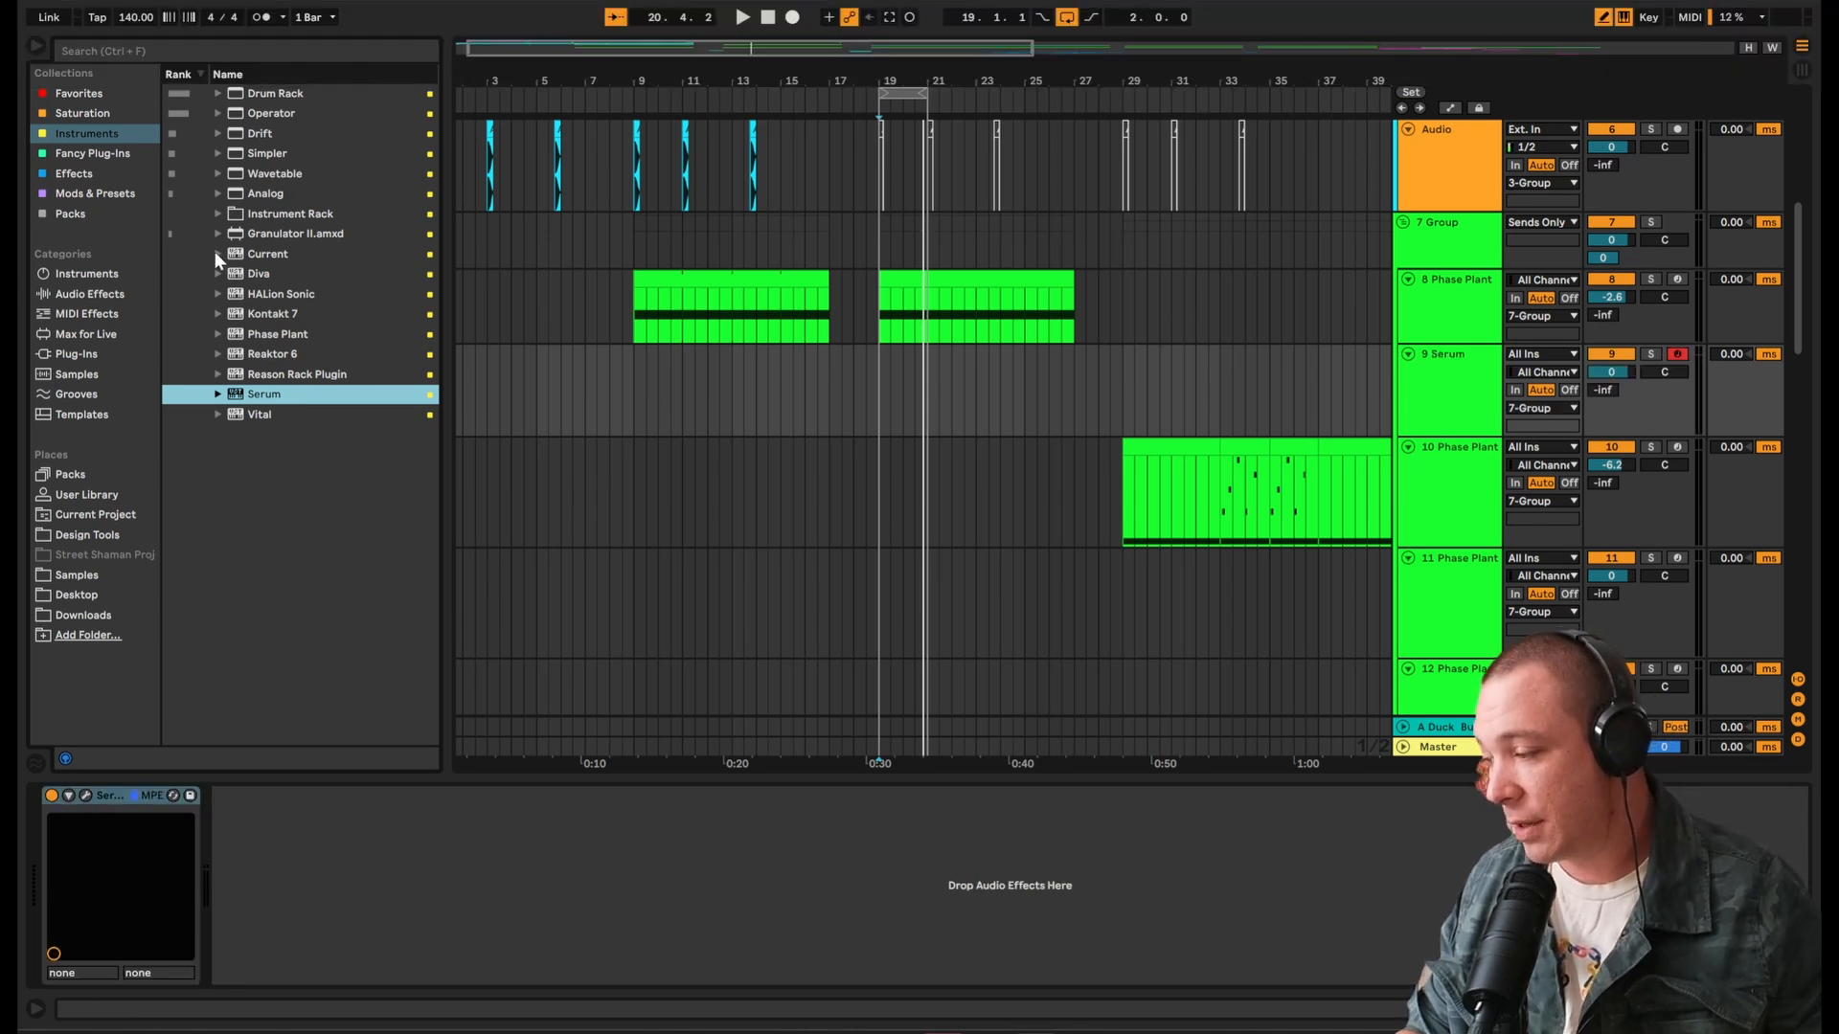
{"action": "left_click", "coordinate": [94, 177]}
{"action": "left_click", "coordinate": [242, 231]}
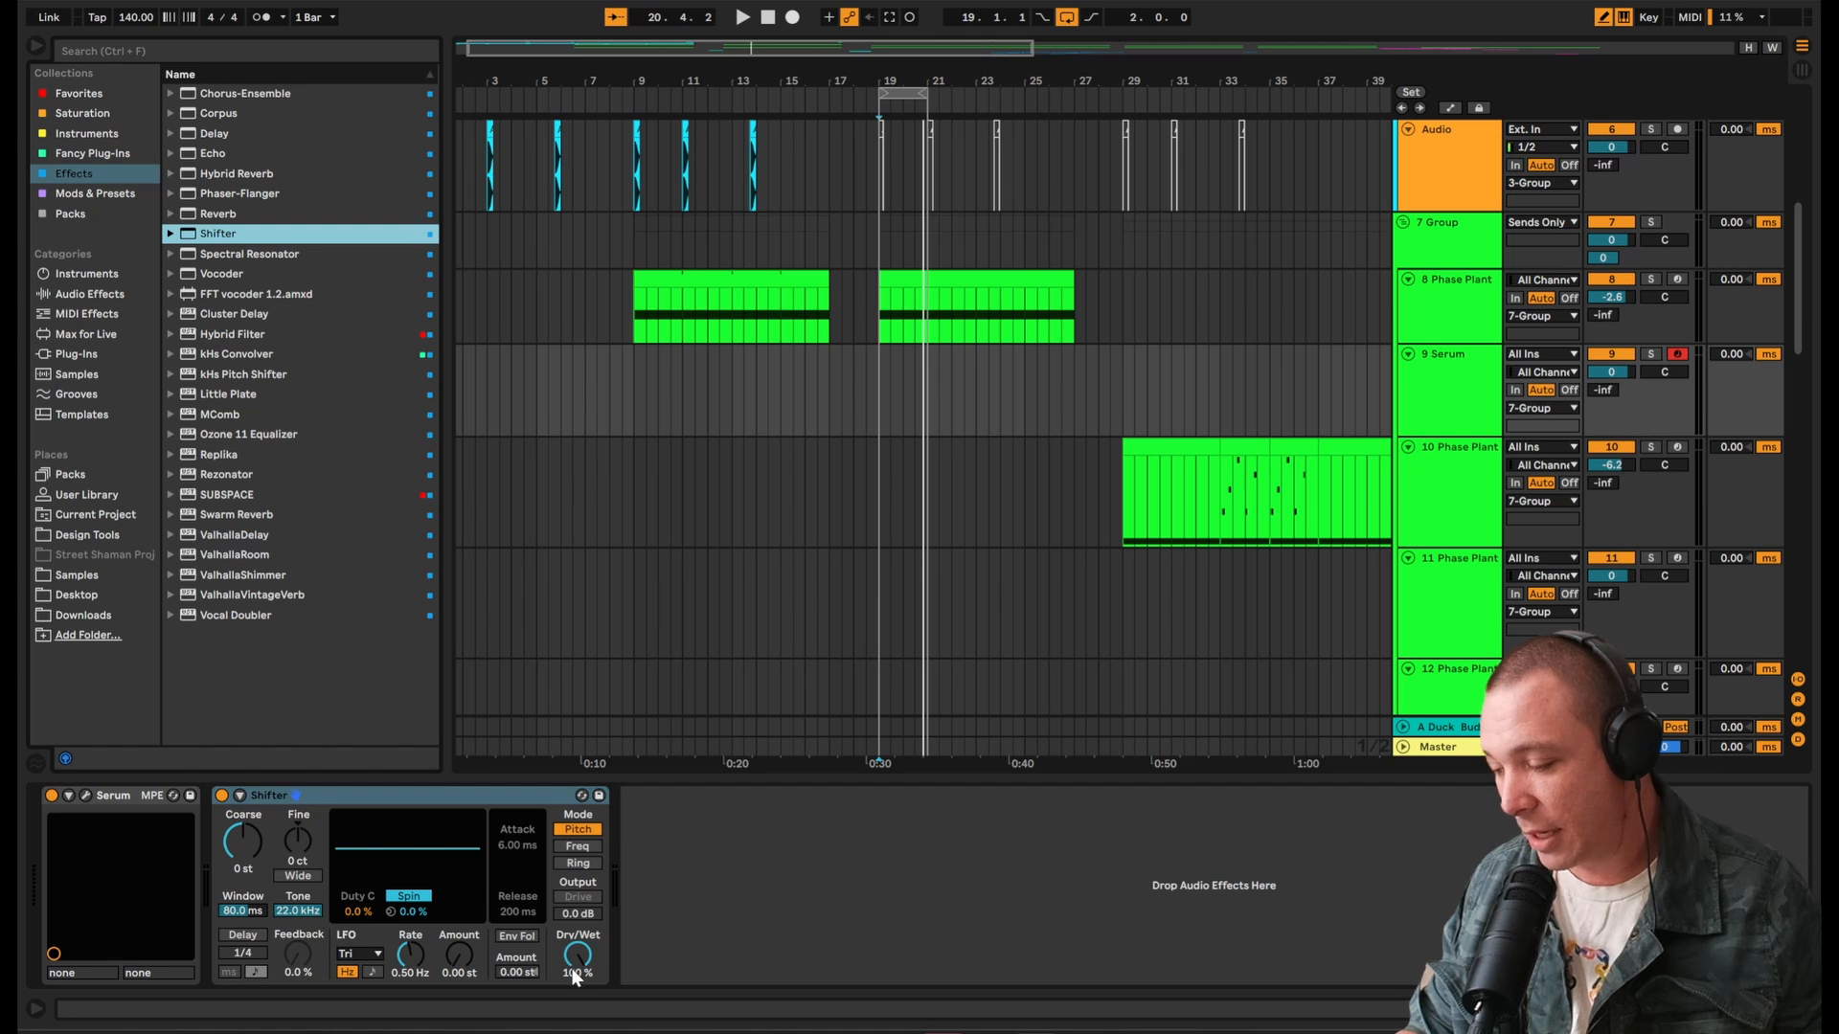
{"action": "left_click_drag", "start_coordinate": [582, 958], "coordinate": [583, 1012]}
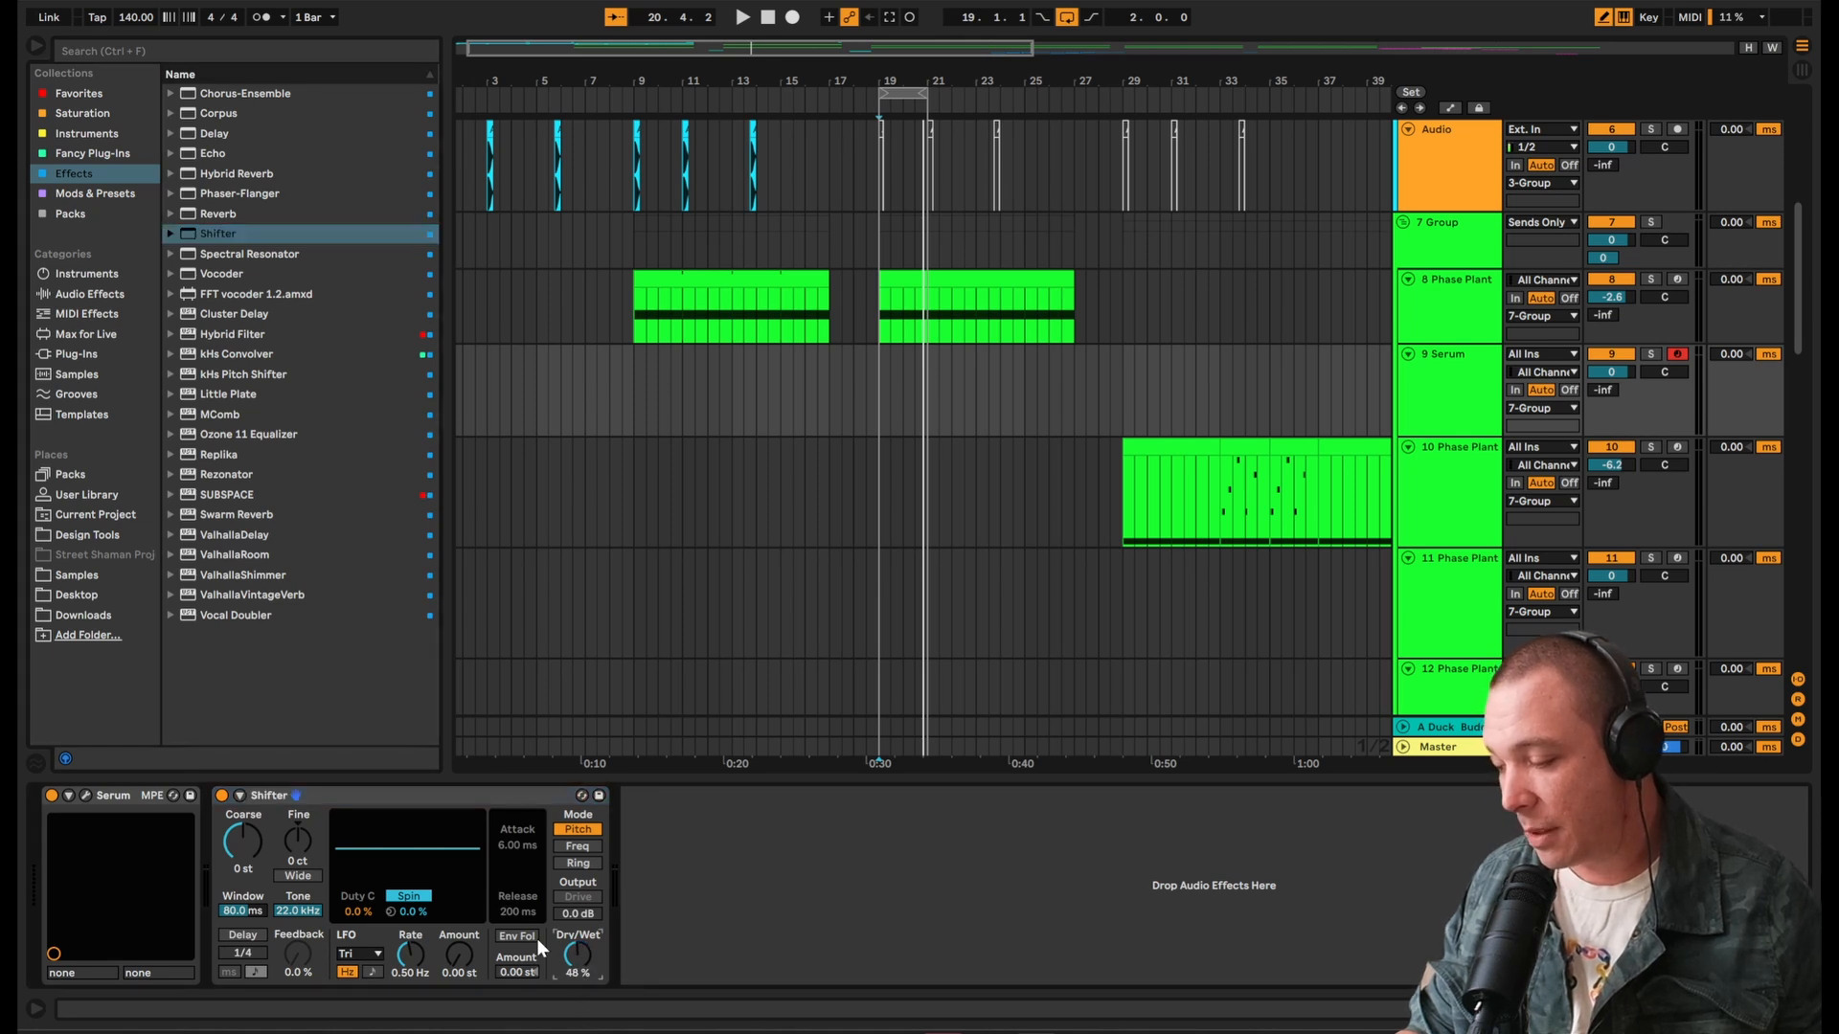
Step: Audition Shifter in Freq mode with Fine at -2.66 Hz and delete the device from the Serum track
{"action": "left_click", "coordinate": [578, 847]}
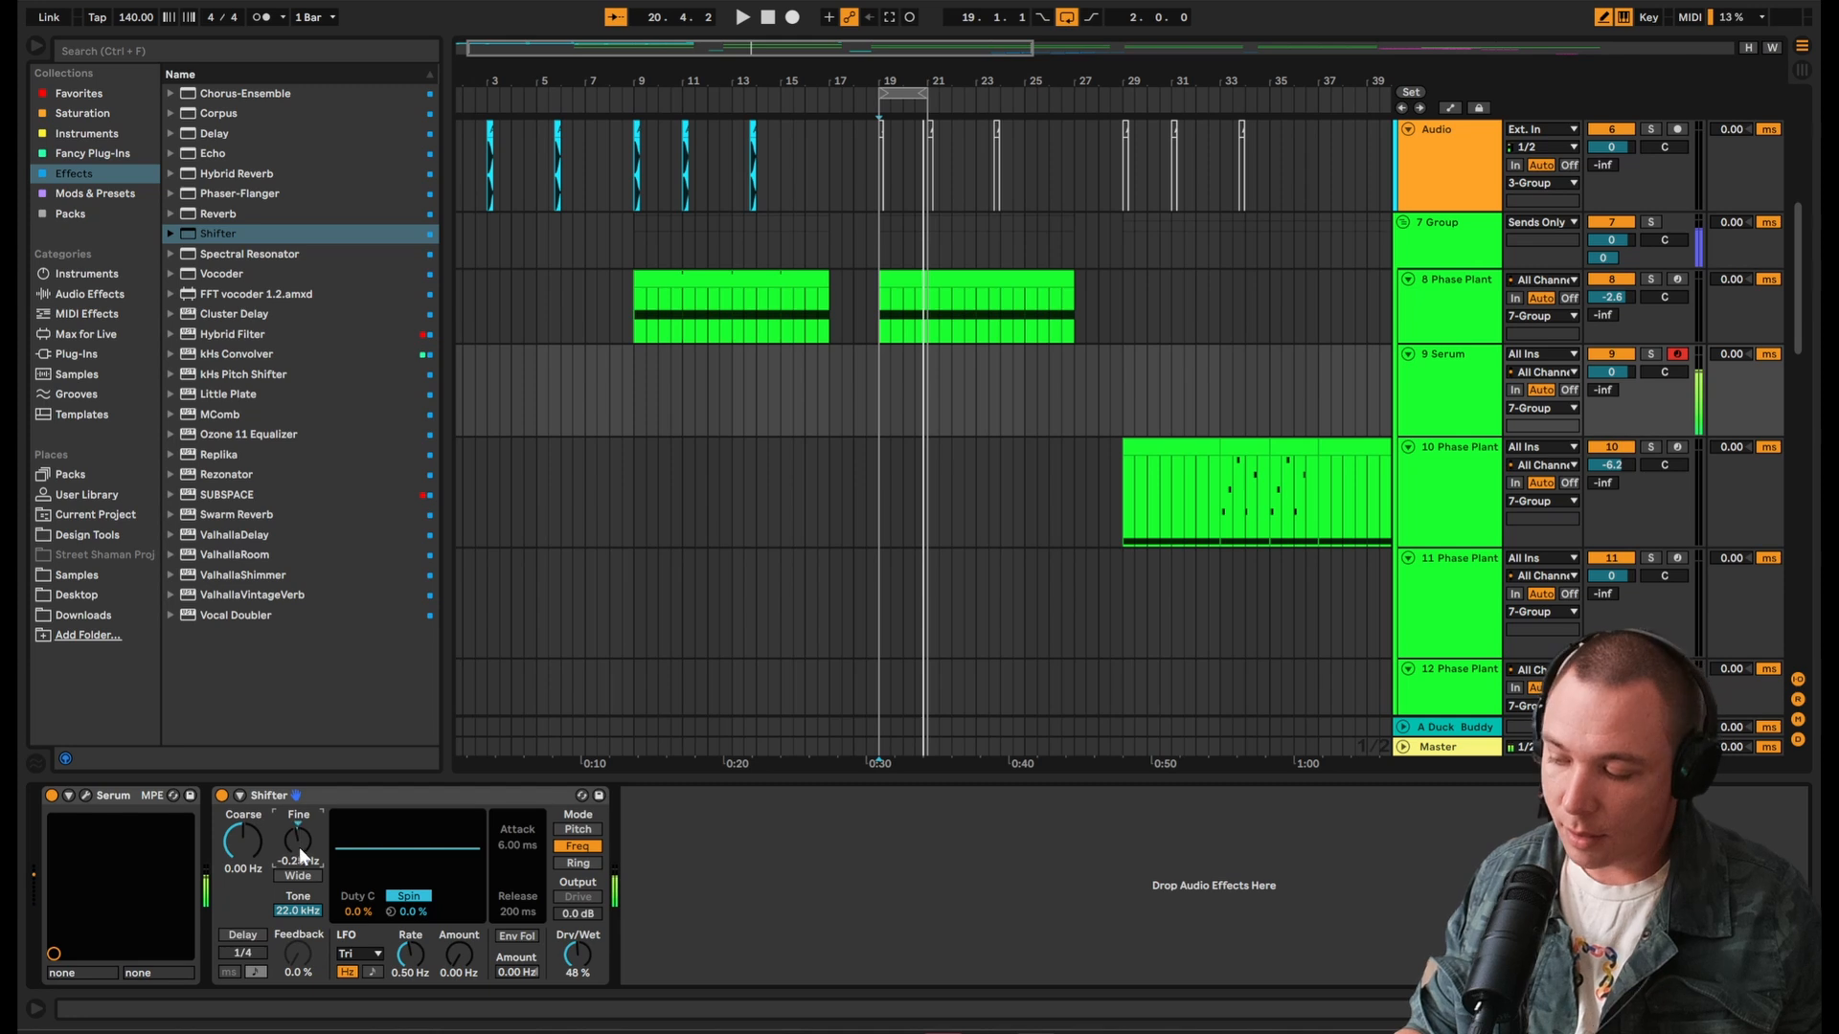
{"action": "mouse_move", "coordinate": [298, 847]}
{"action": "left_mouse_down"}
{"action": "mouse_move", "coordinate": [297, 909]}
{"action": "mouse_move", "coordinate": [298, 861]}
{"action": "left_mouse_up"}
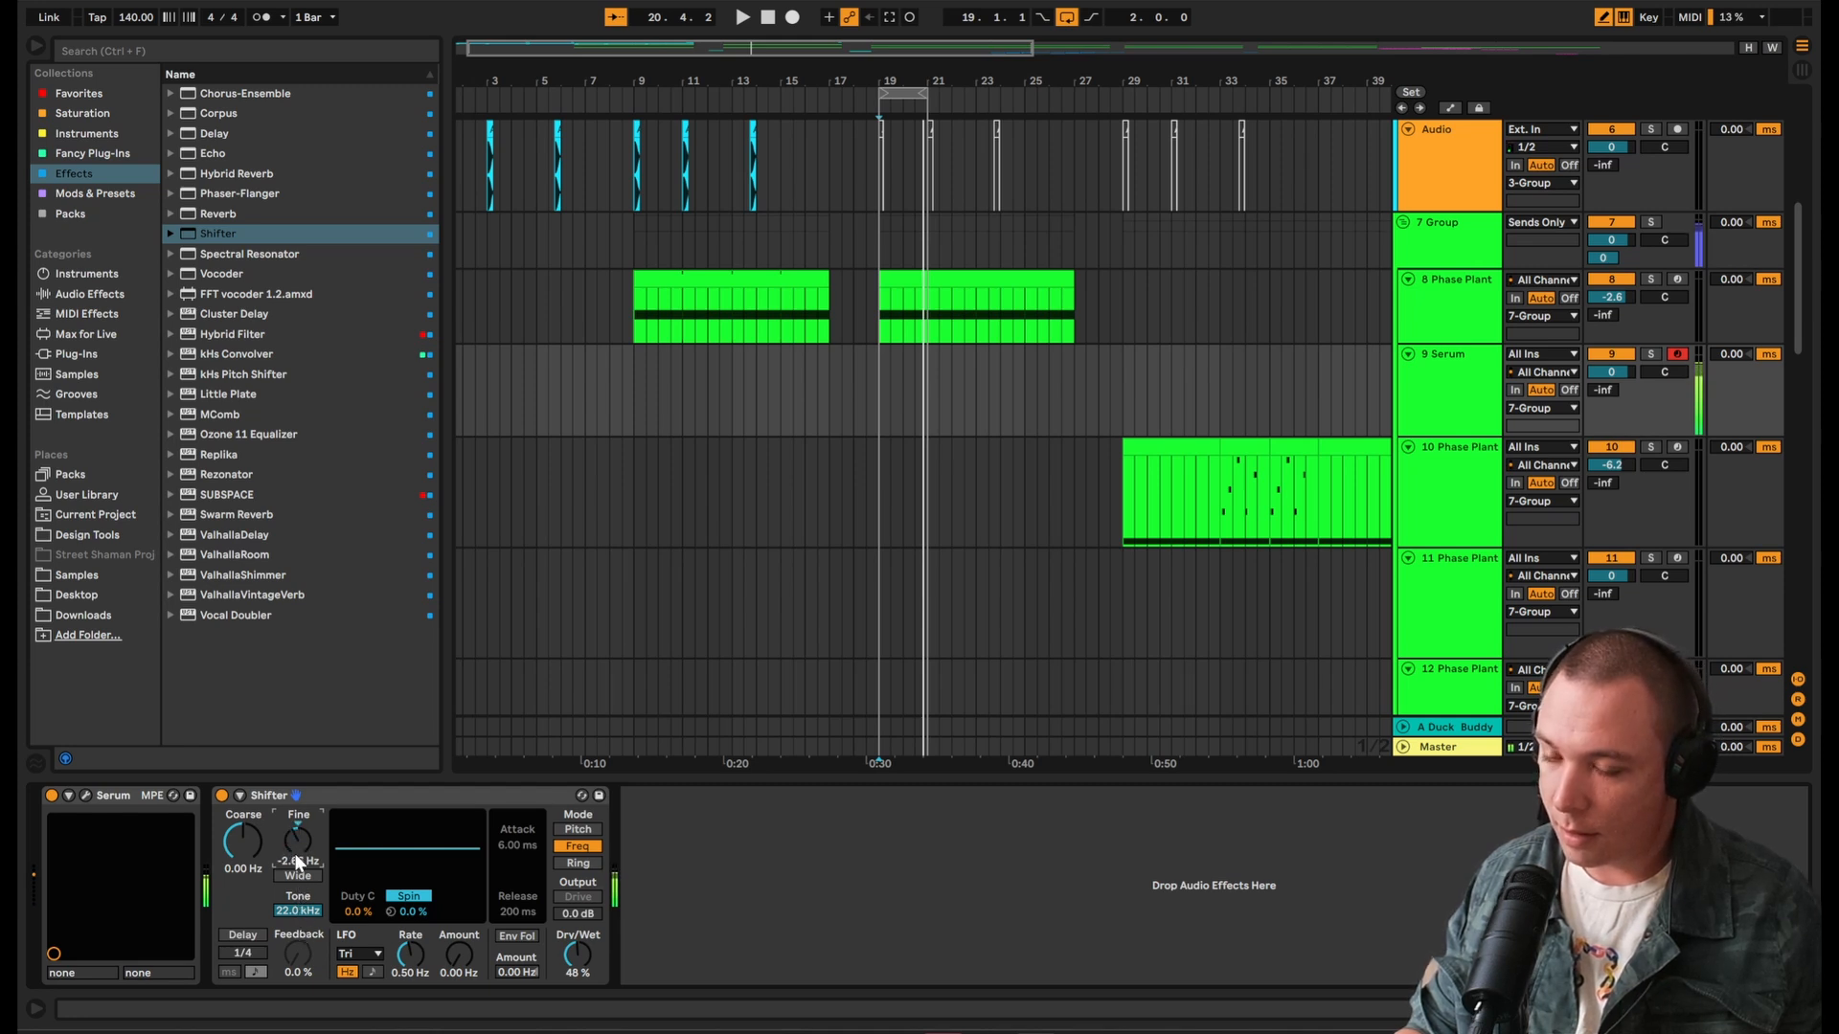
{"action": "left_click", "coordinate": [343, 793]}
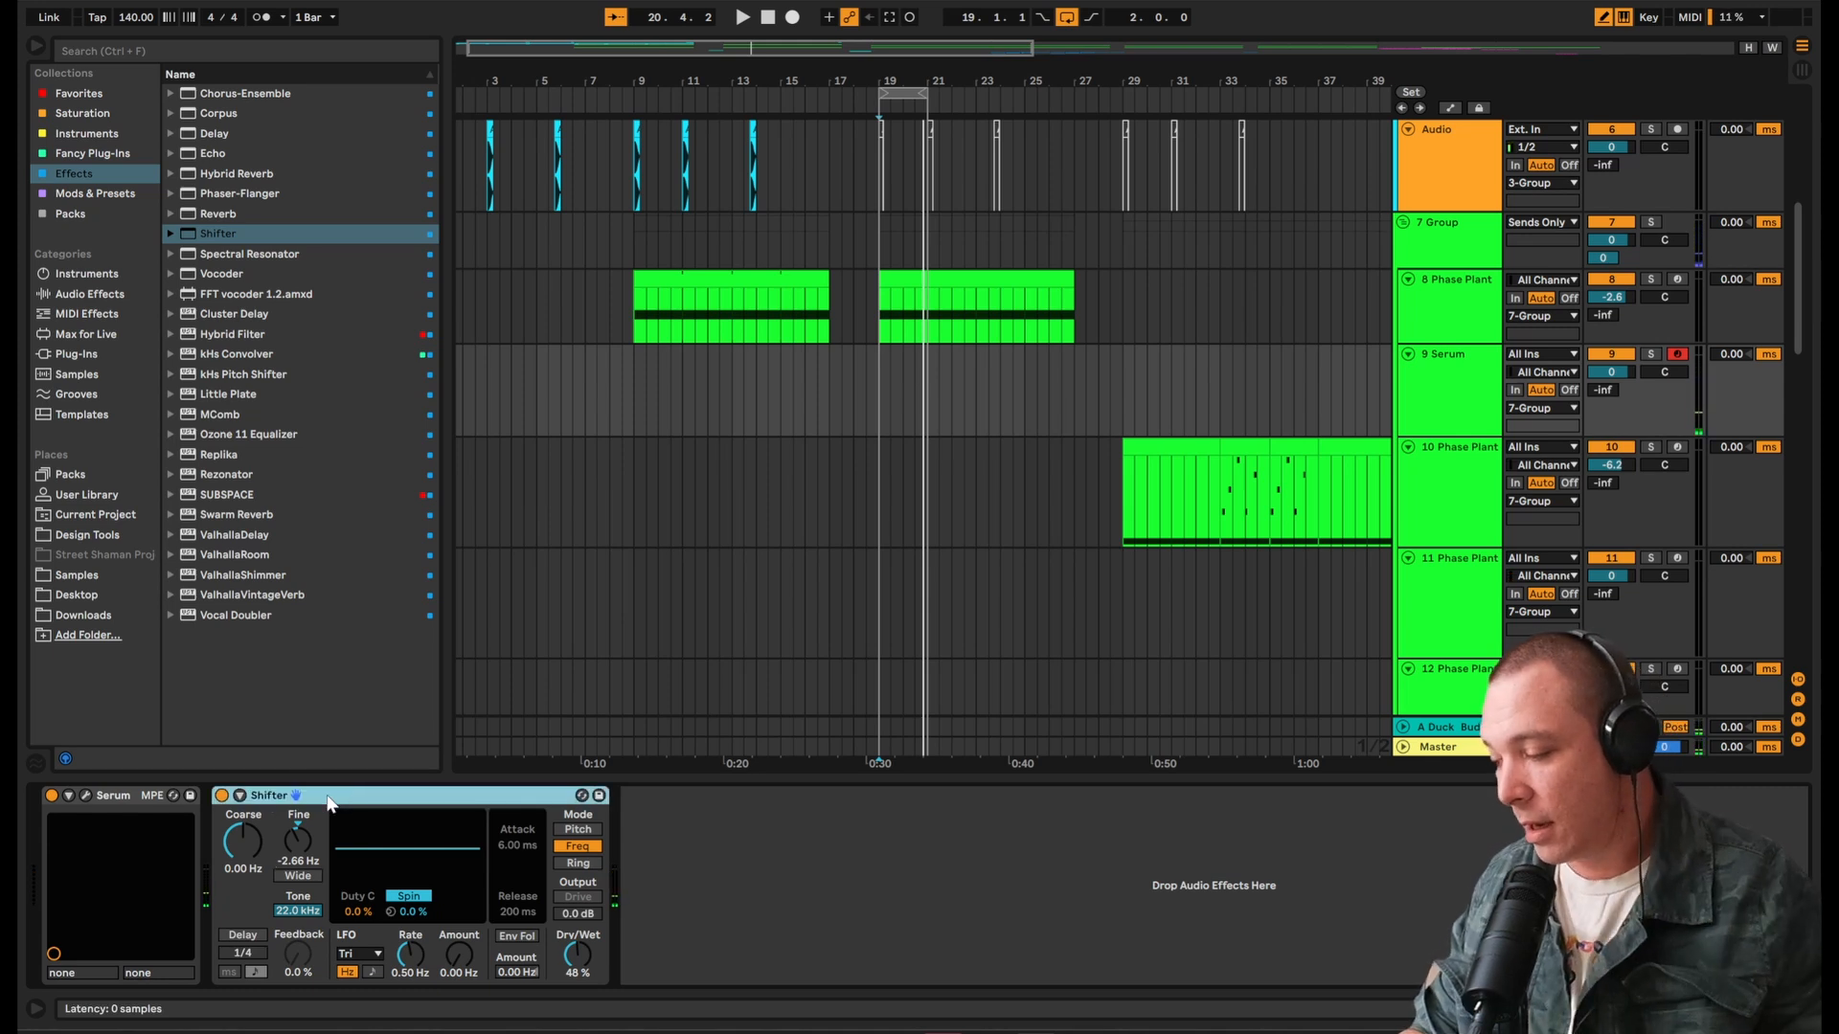
{"action": "key", "text": "Delete"}
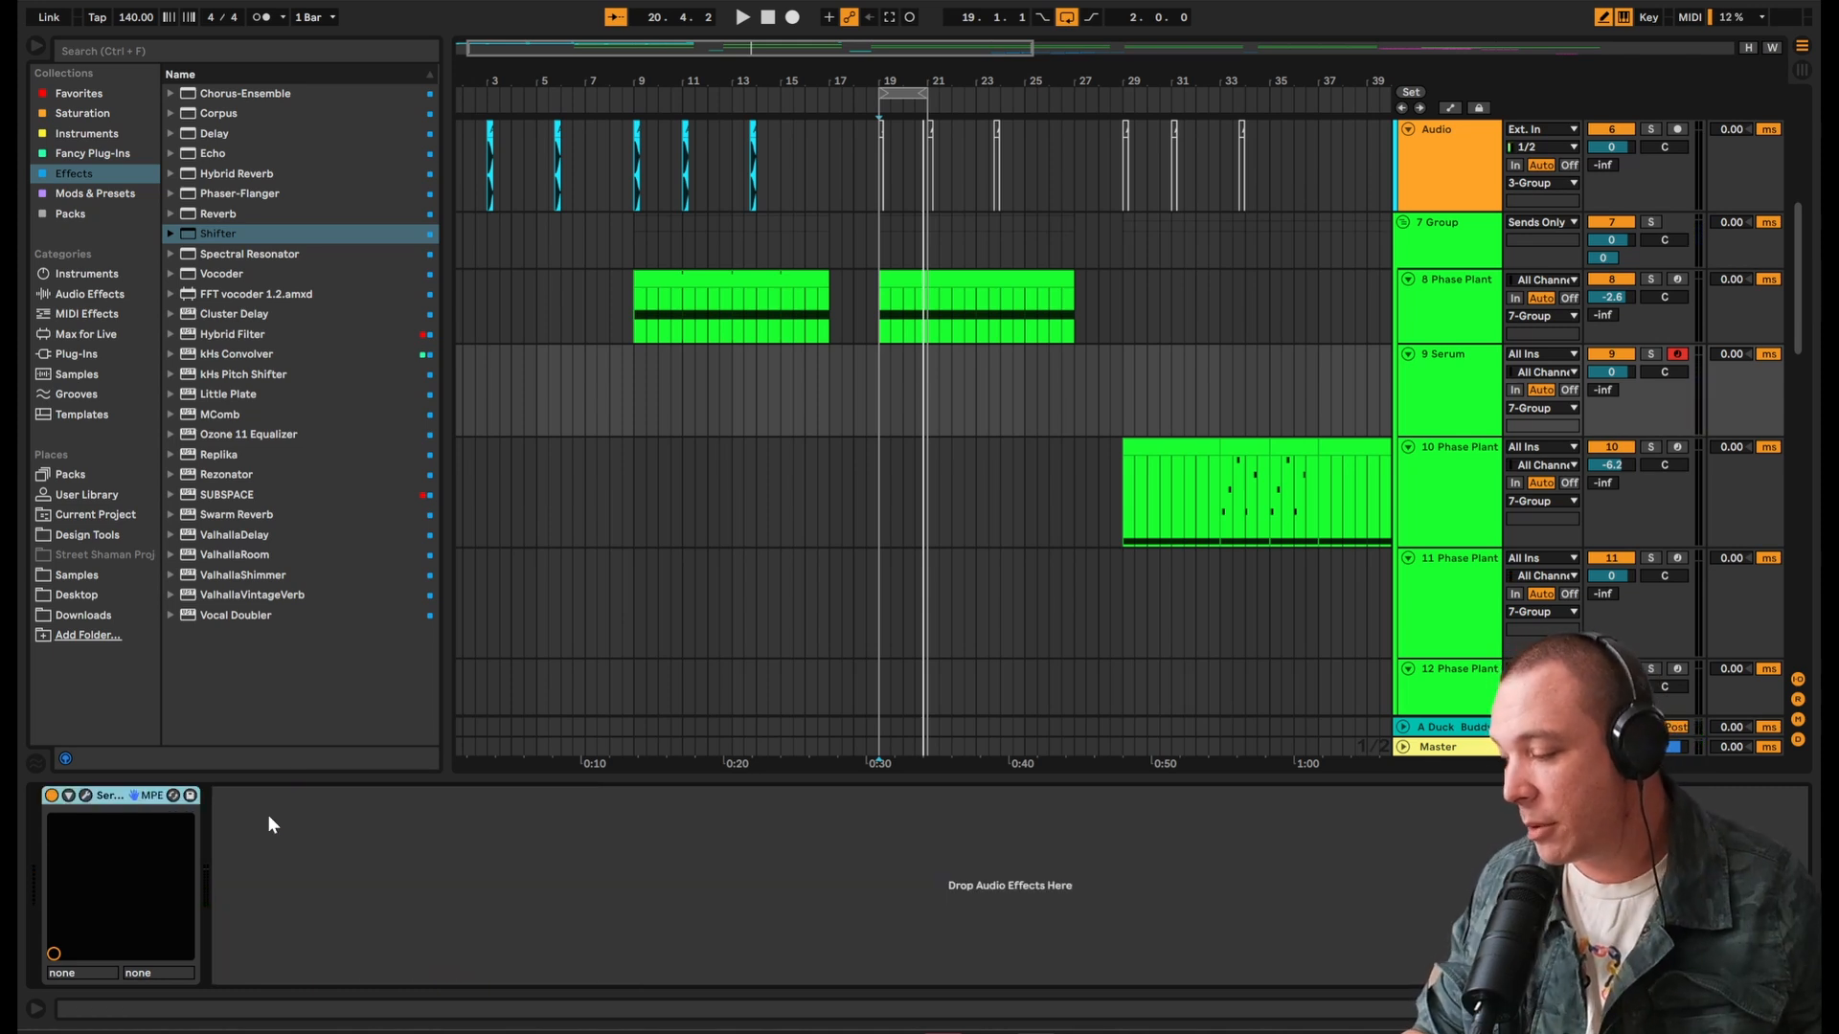
Step: Add Shifter to the Serum track and audition it in Pitch mode with Coarse 2 st, Fine -59 ct, Window 37.0 ms and Dry/Wet 49%
{"action": "left_click", "coordinate": [1451, 307]}
{"action": "left_click", "coordinate": [1475, 391]}
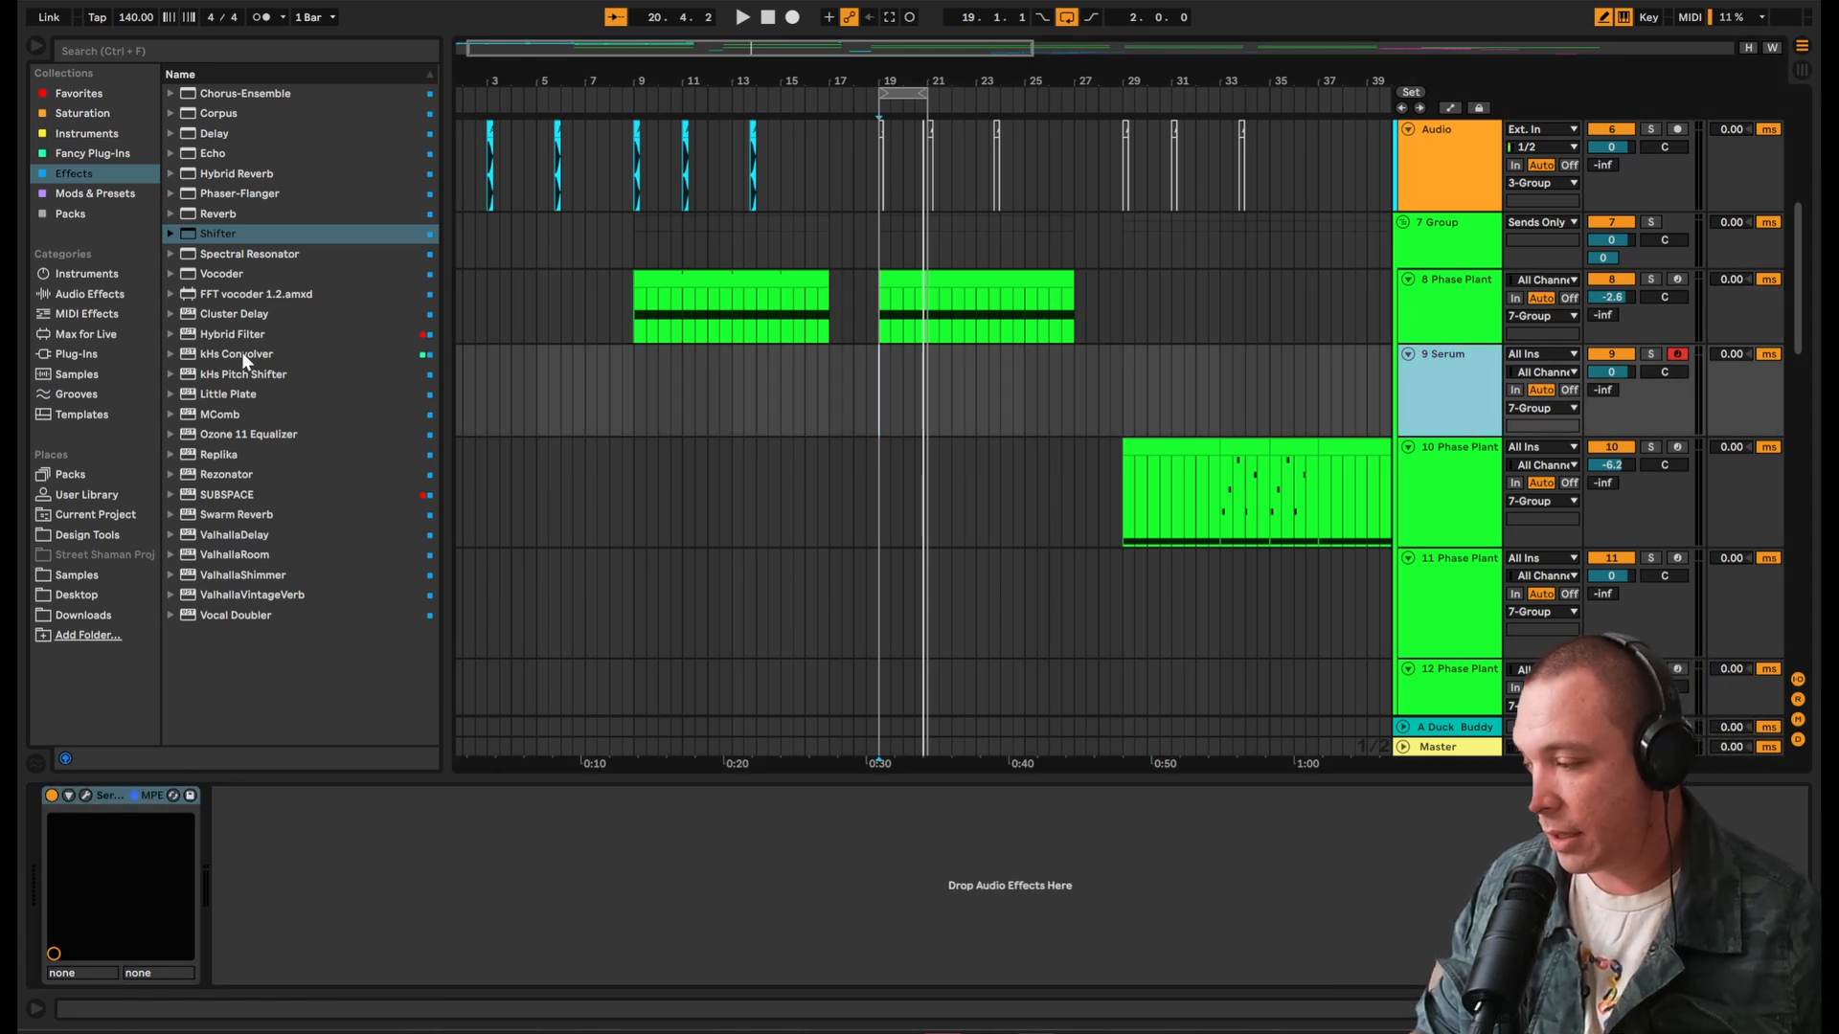
{"action": "left_click", "coordinate": [302, 237]}
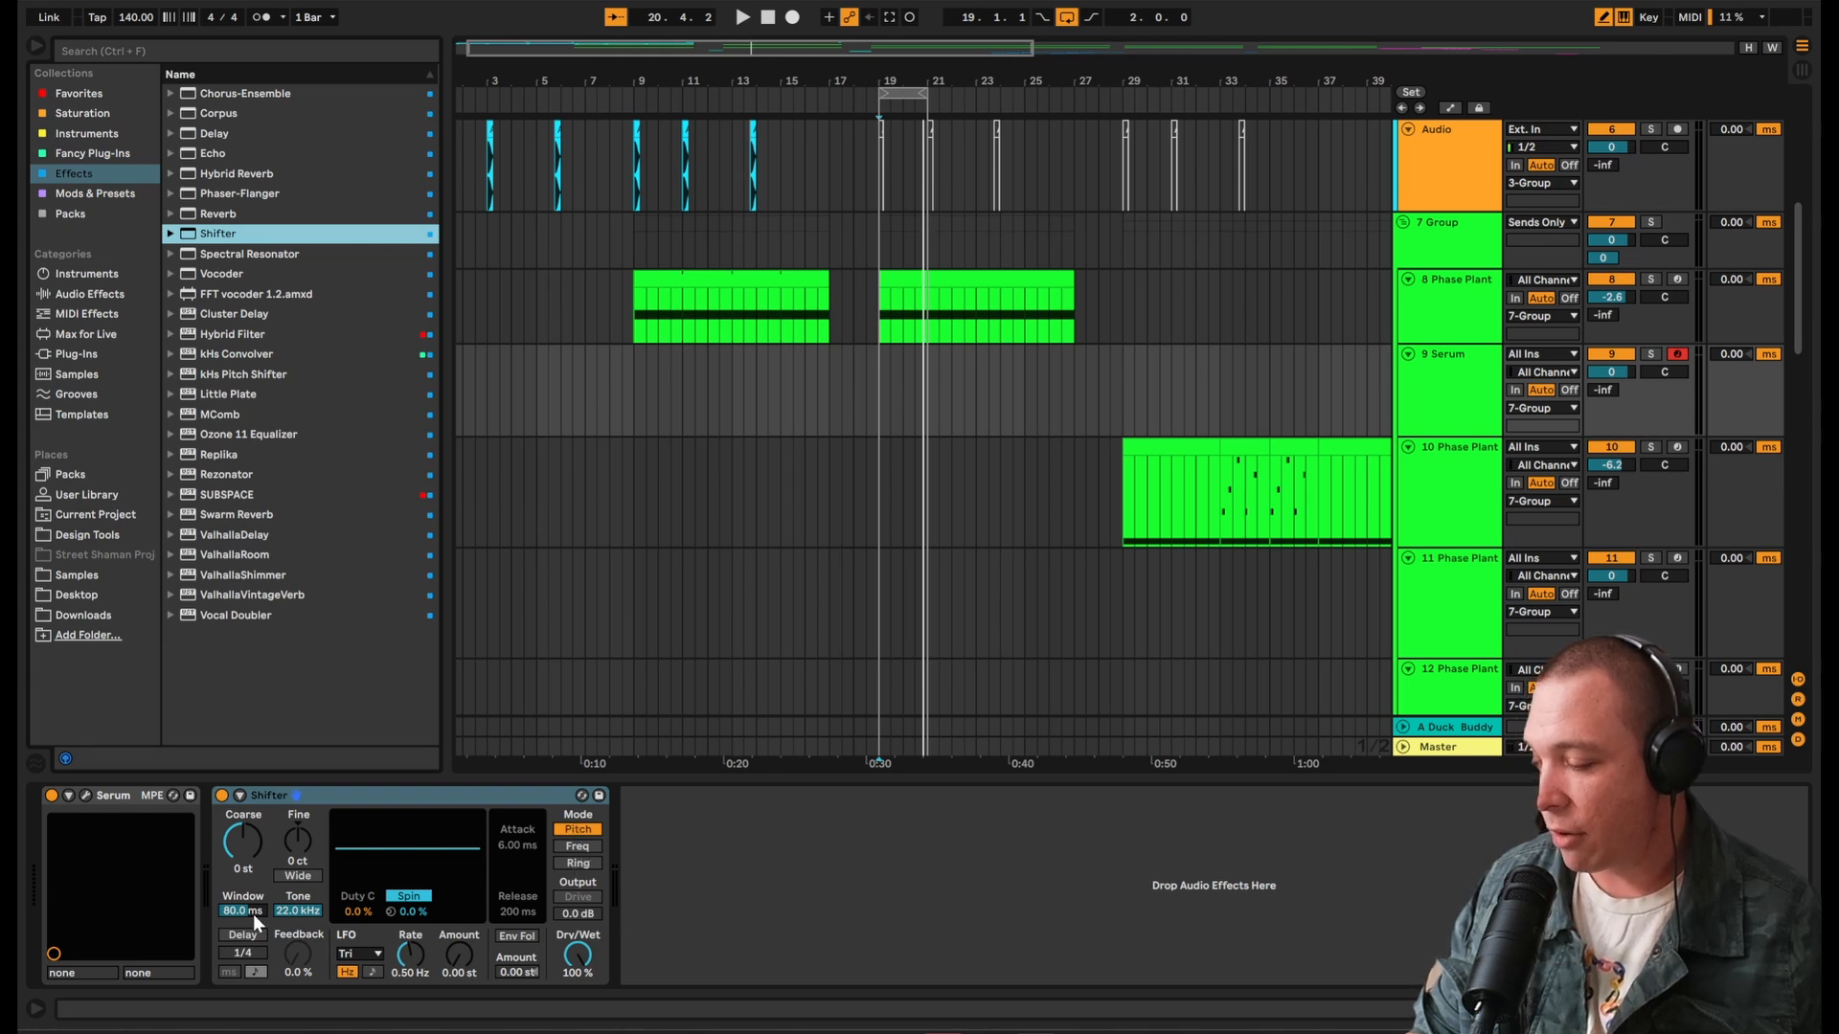
{"action": "left_click_drag", "start_coordinate": [253, 913], "coordinate": [253, 846]}
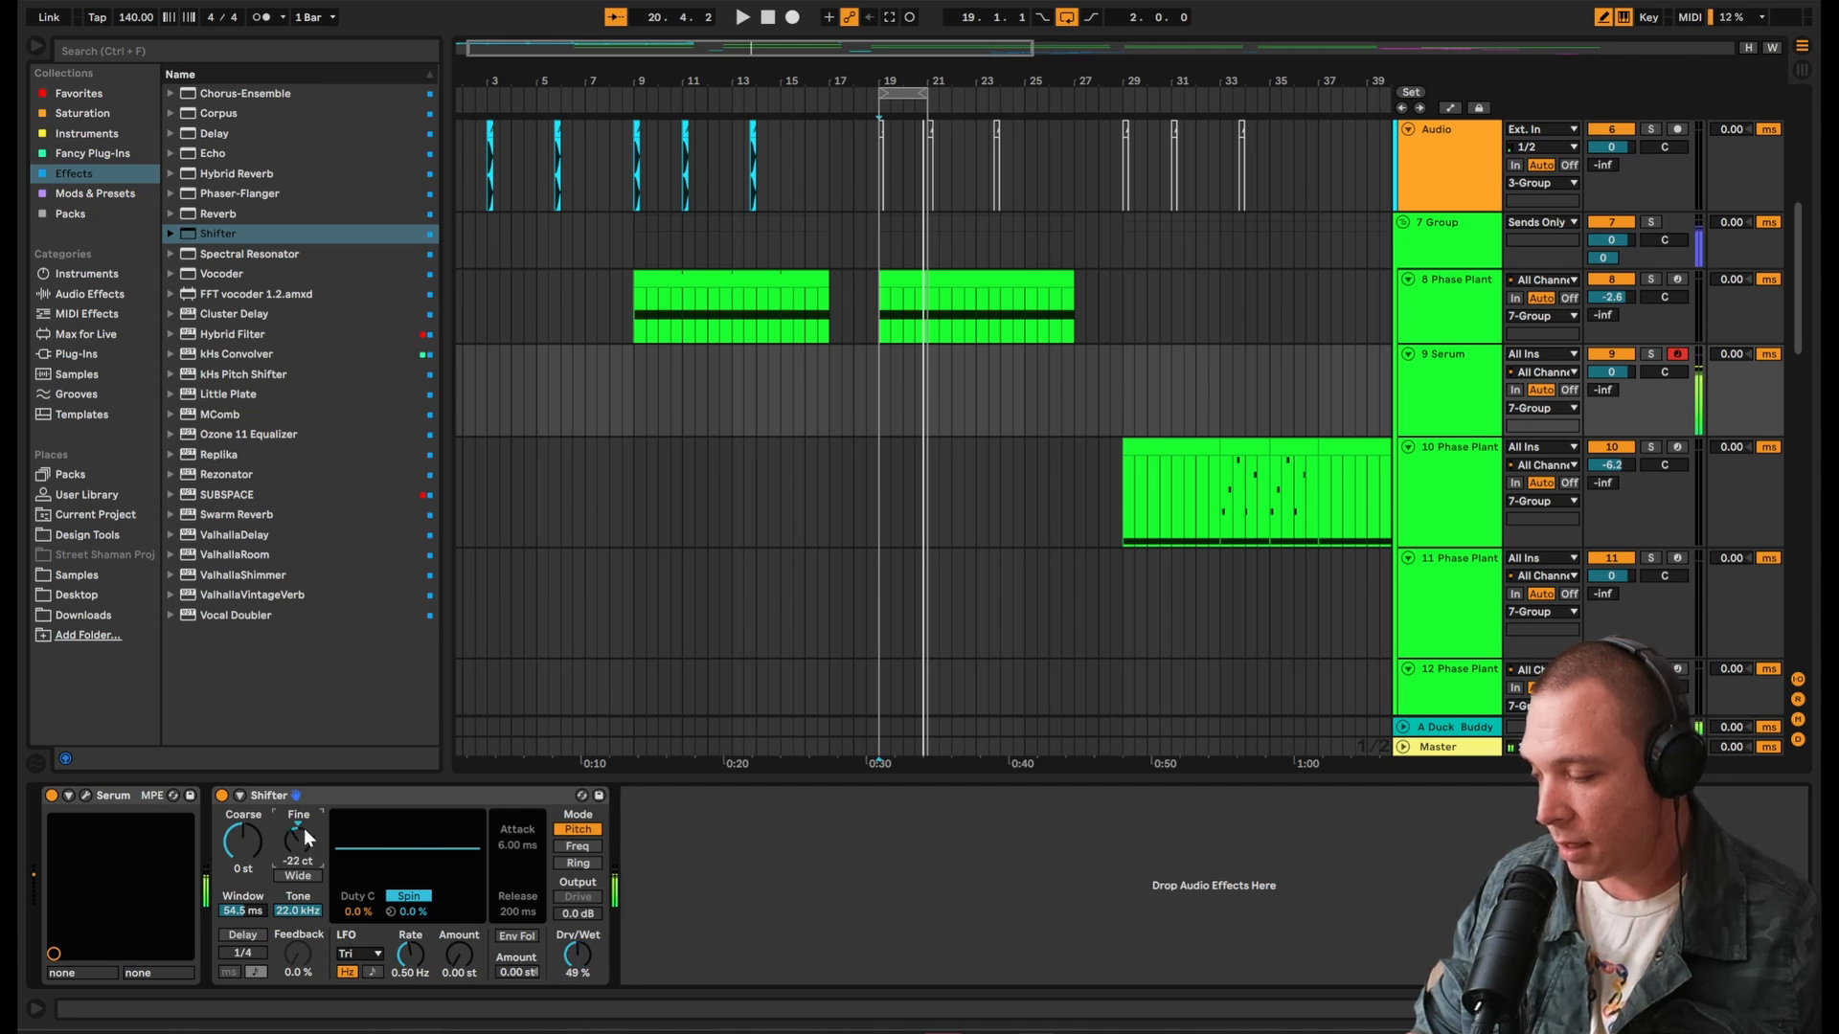
{"action": "left_click", "coordinate": [243, 841]}
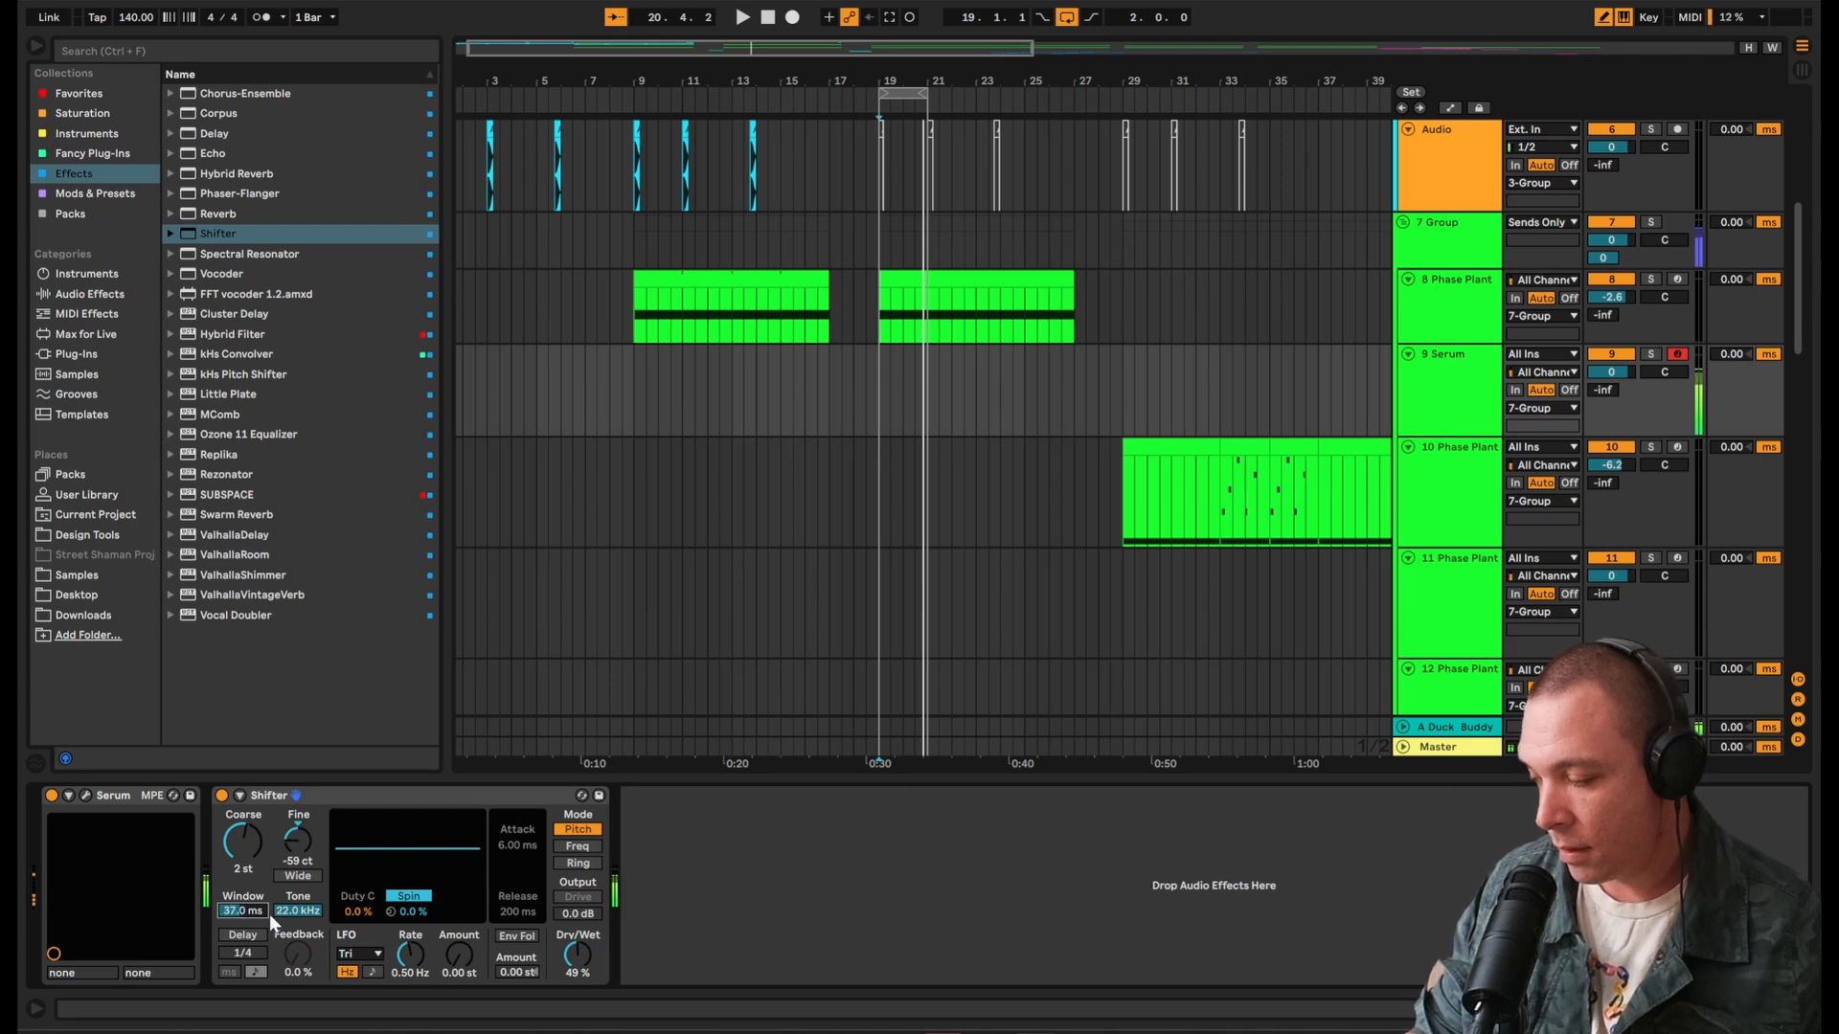
Step: Delete the Shifter and the temporary Serum track 9
{"action": "left_click", "coordinate": [337, 789]}
{"action": "key", "text": "Delete"}
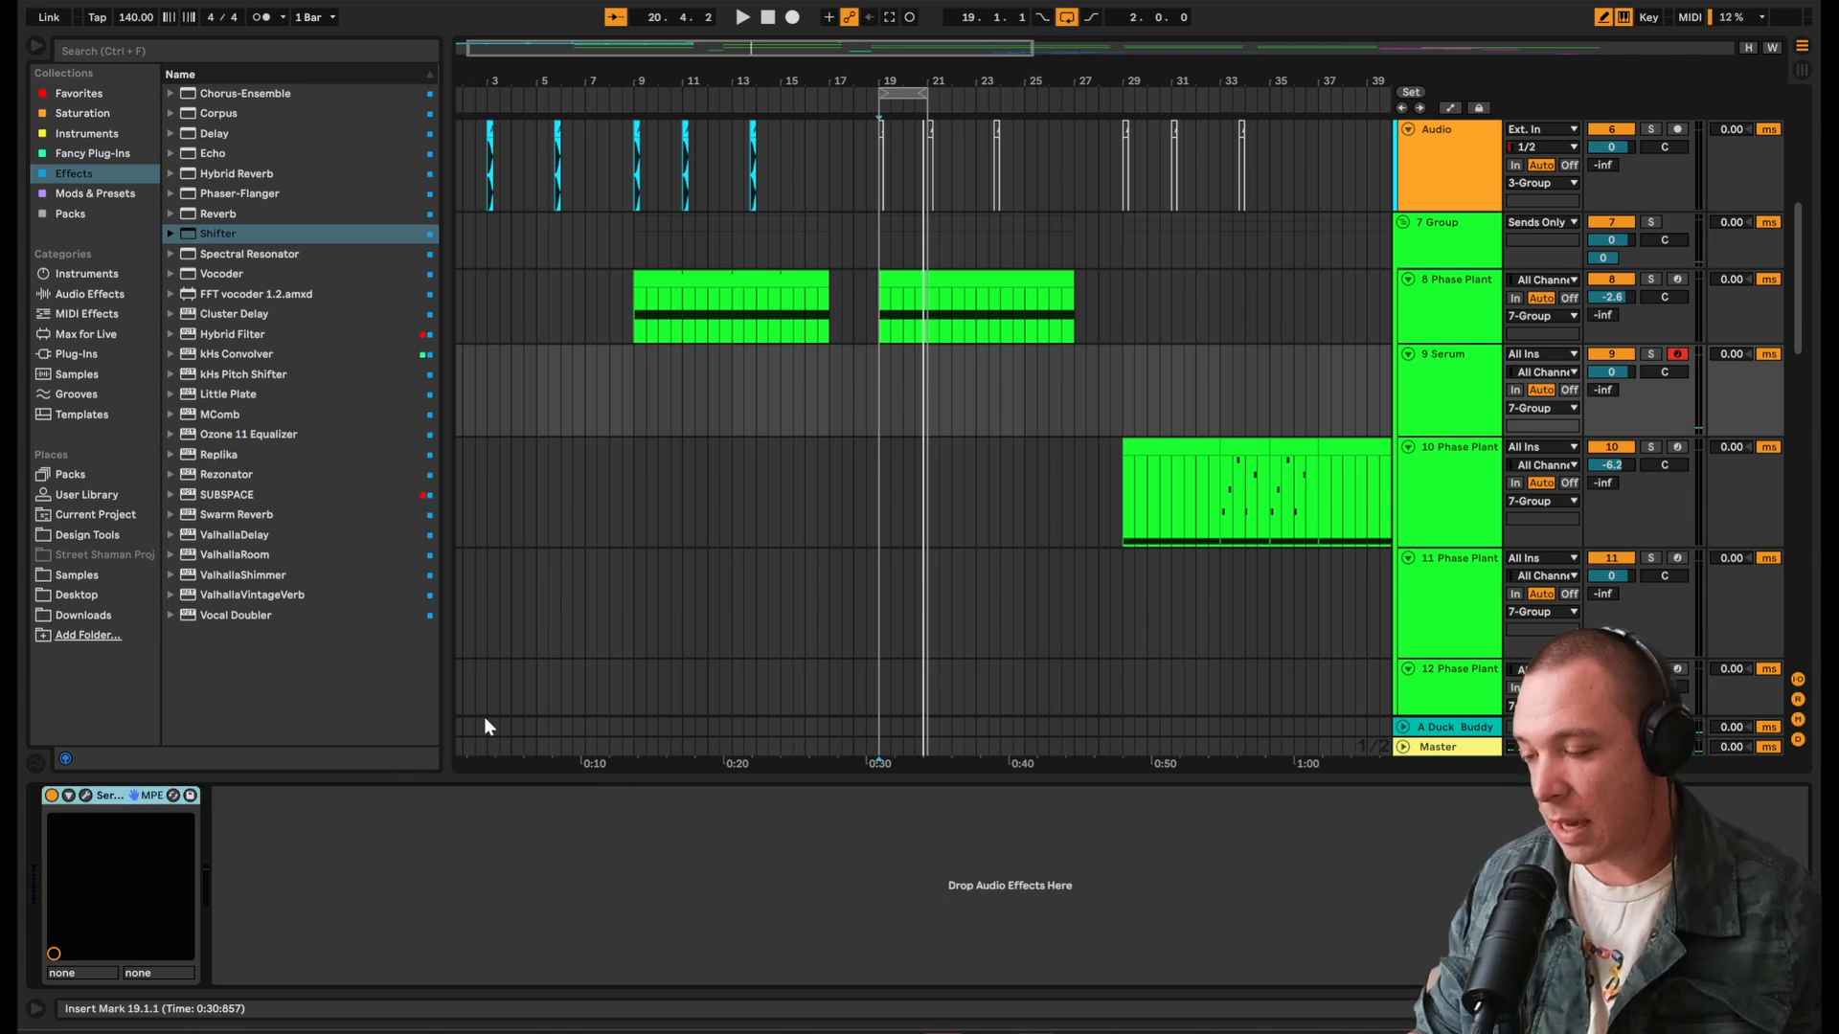
{"action": "left_click", "coordinate": [1445, 383]}
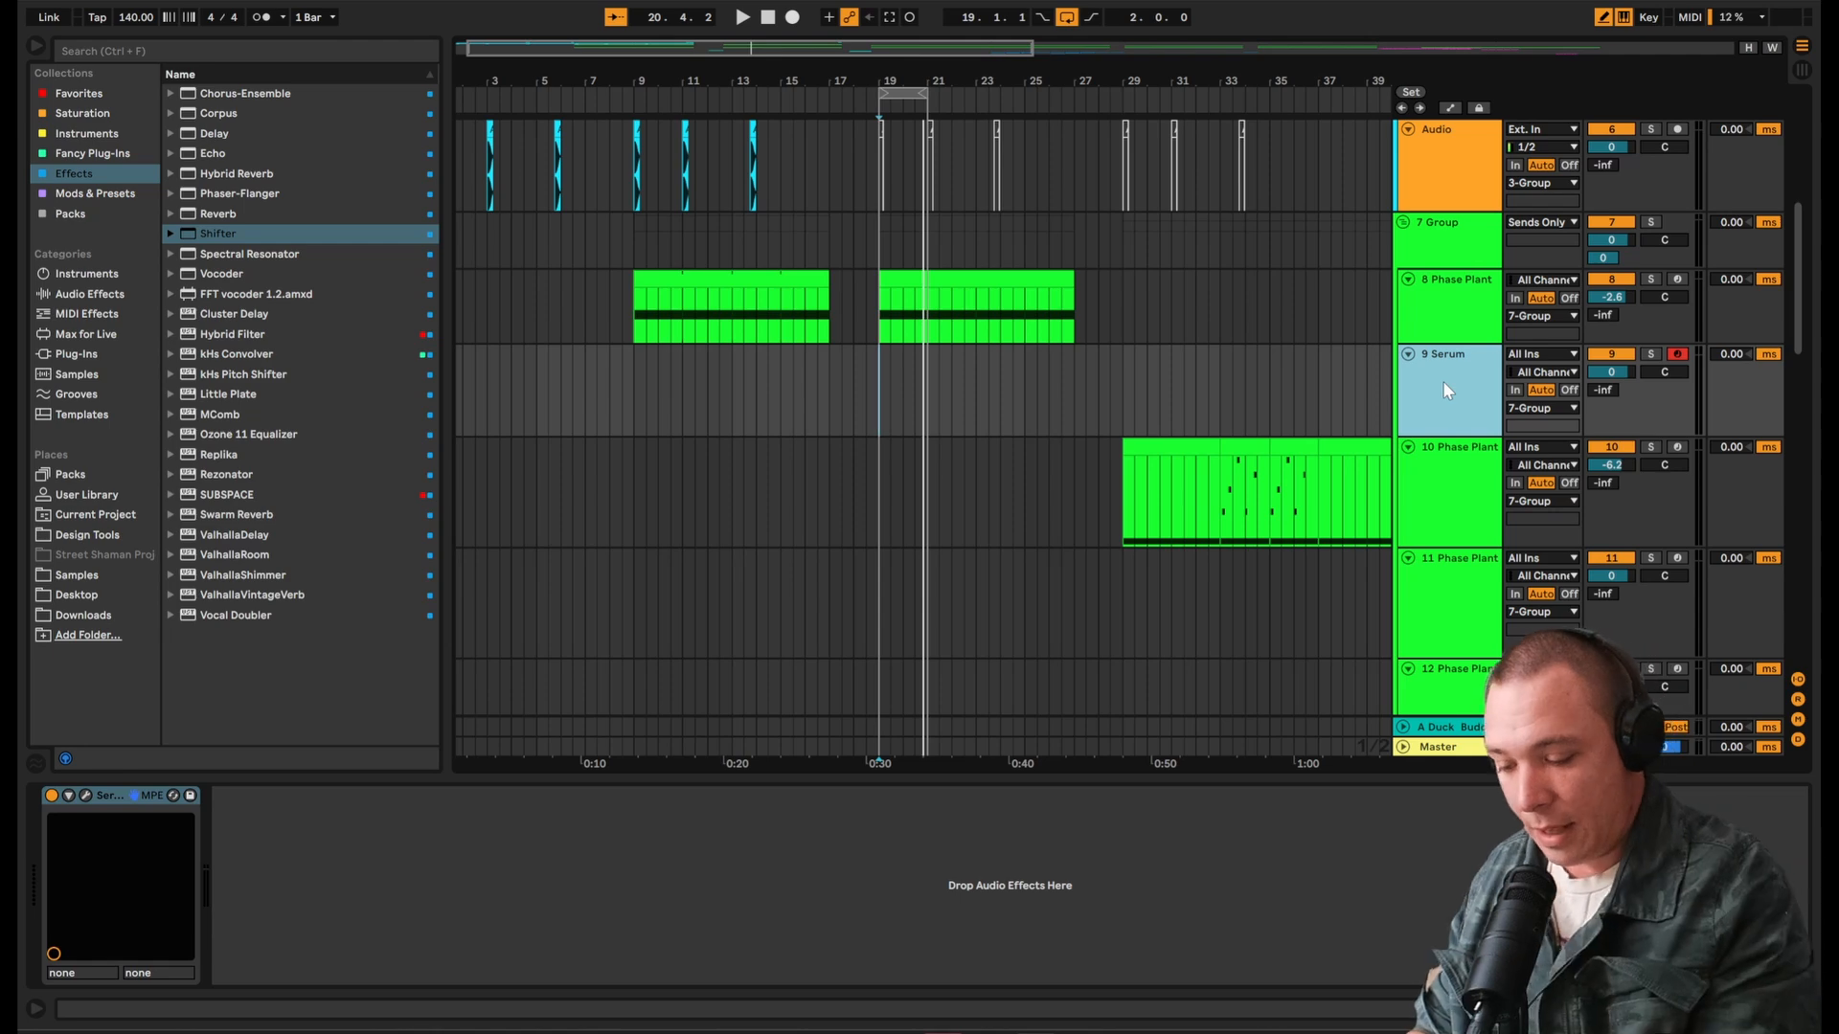
{"action": "key", "text": "Delete"}
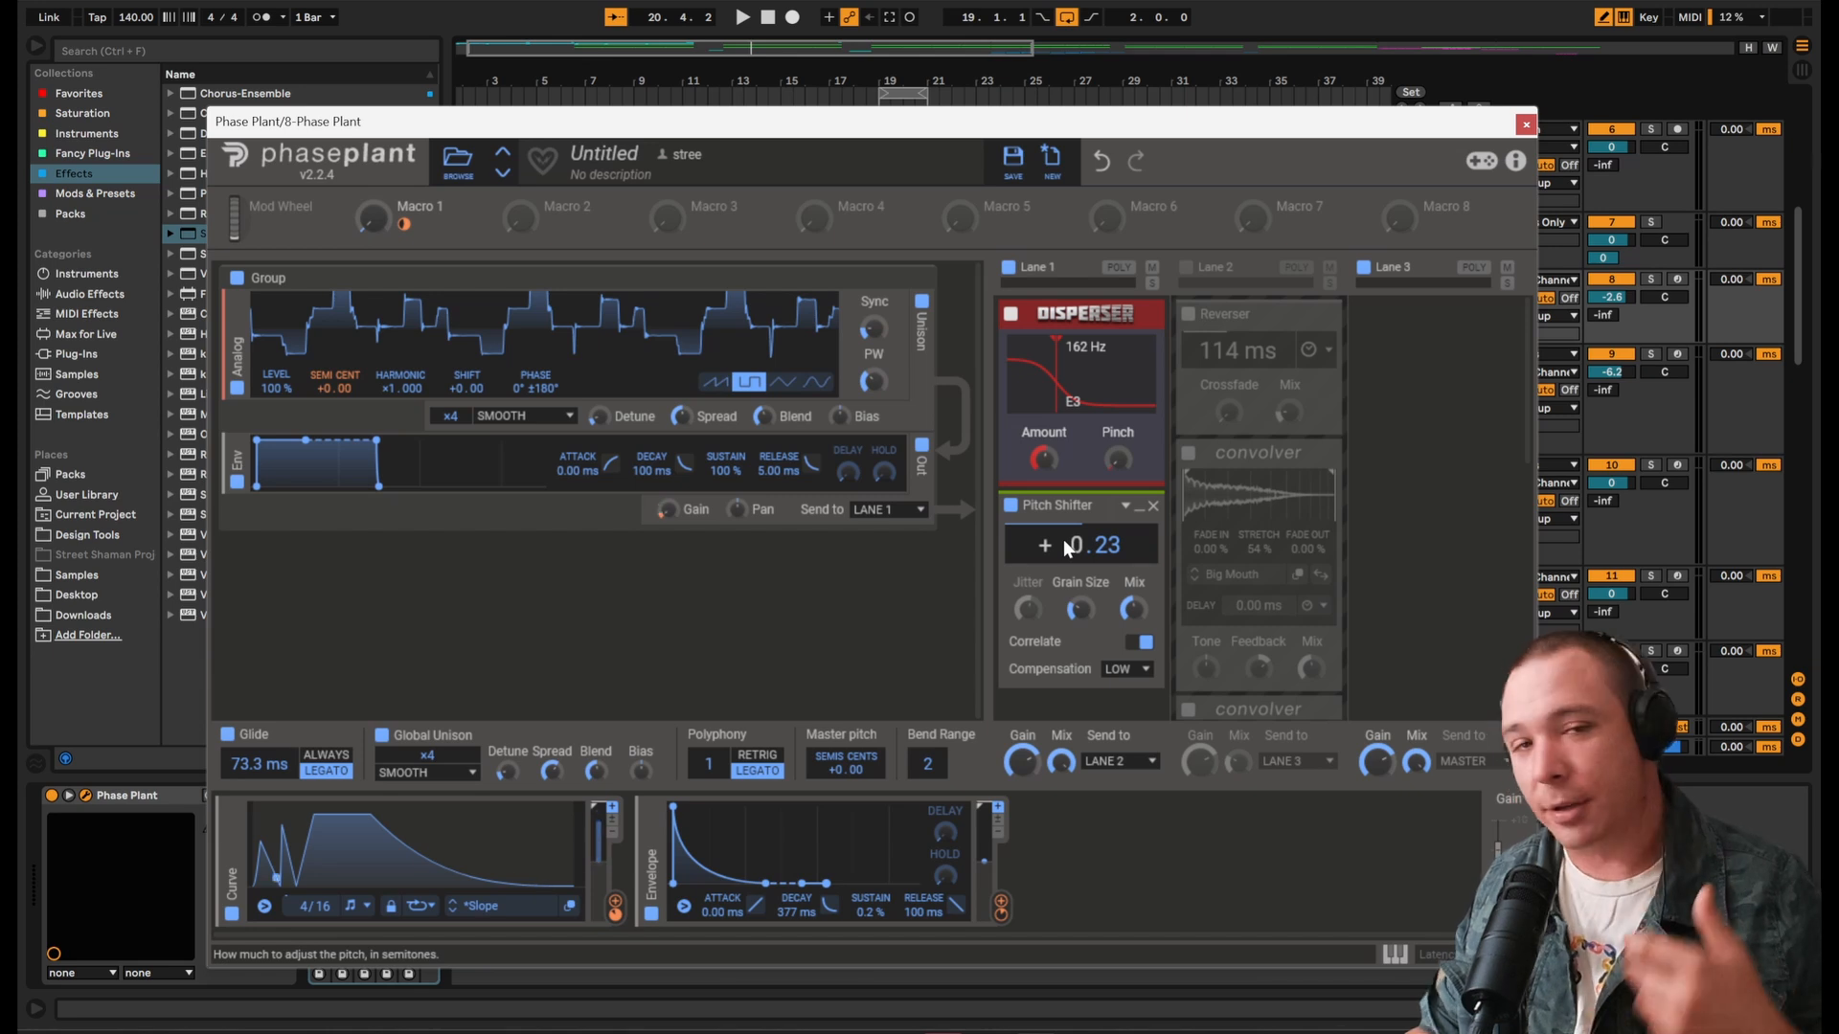
Step: Review the Pitch Shifter in track 8's Phase Plant and audition the bass over the loop from bar 19 to 27
{"action": "scroll", "coordinate": [1066, 483], "scroll_direction": "down", "scroll_amount": 3}
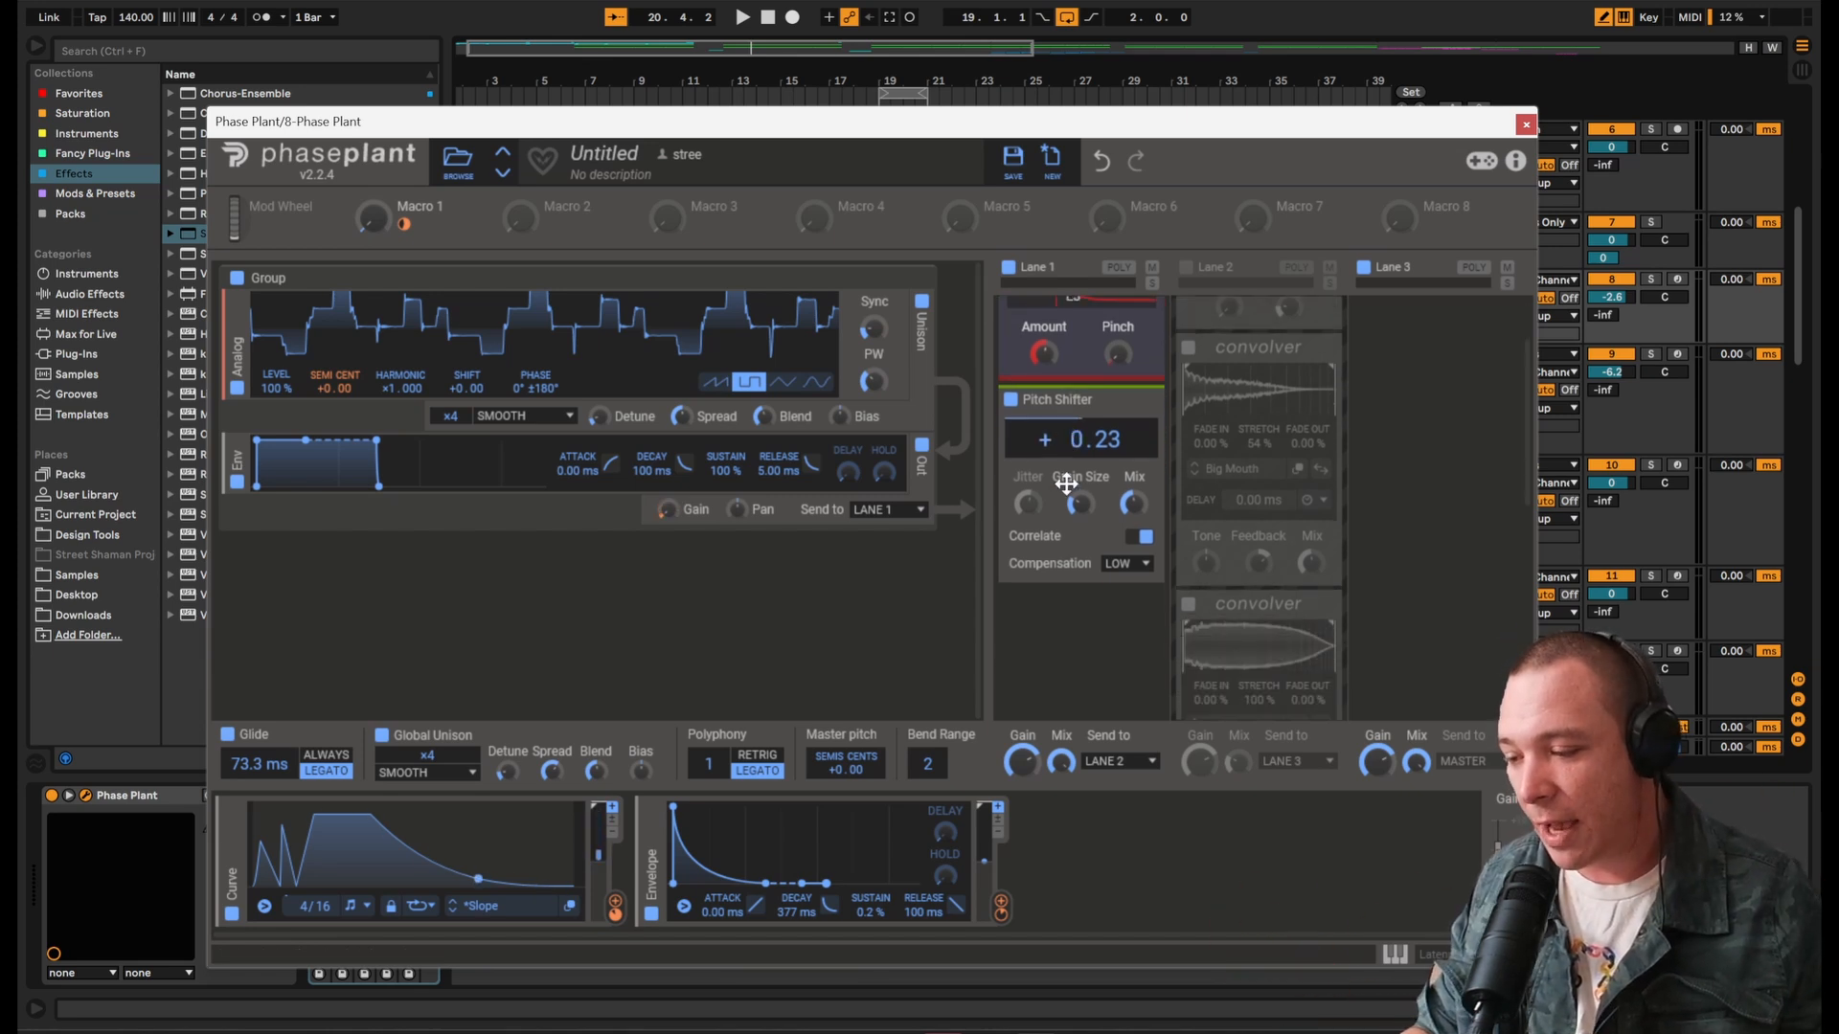
{"action": "scroll", "coordinate": [1083, 482], "scroll_direction": "up", "scroll_amount": 3}
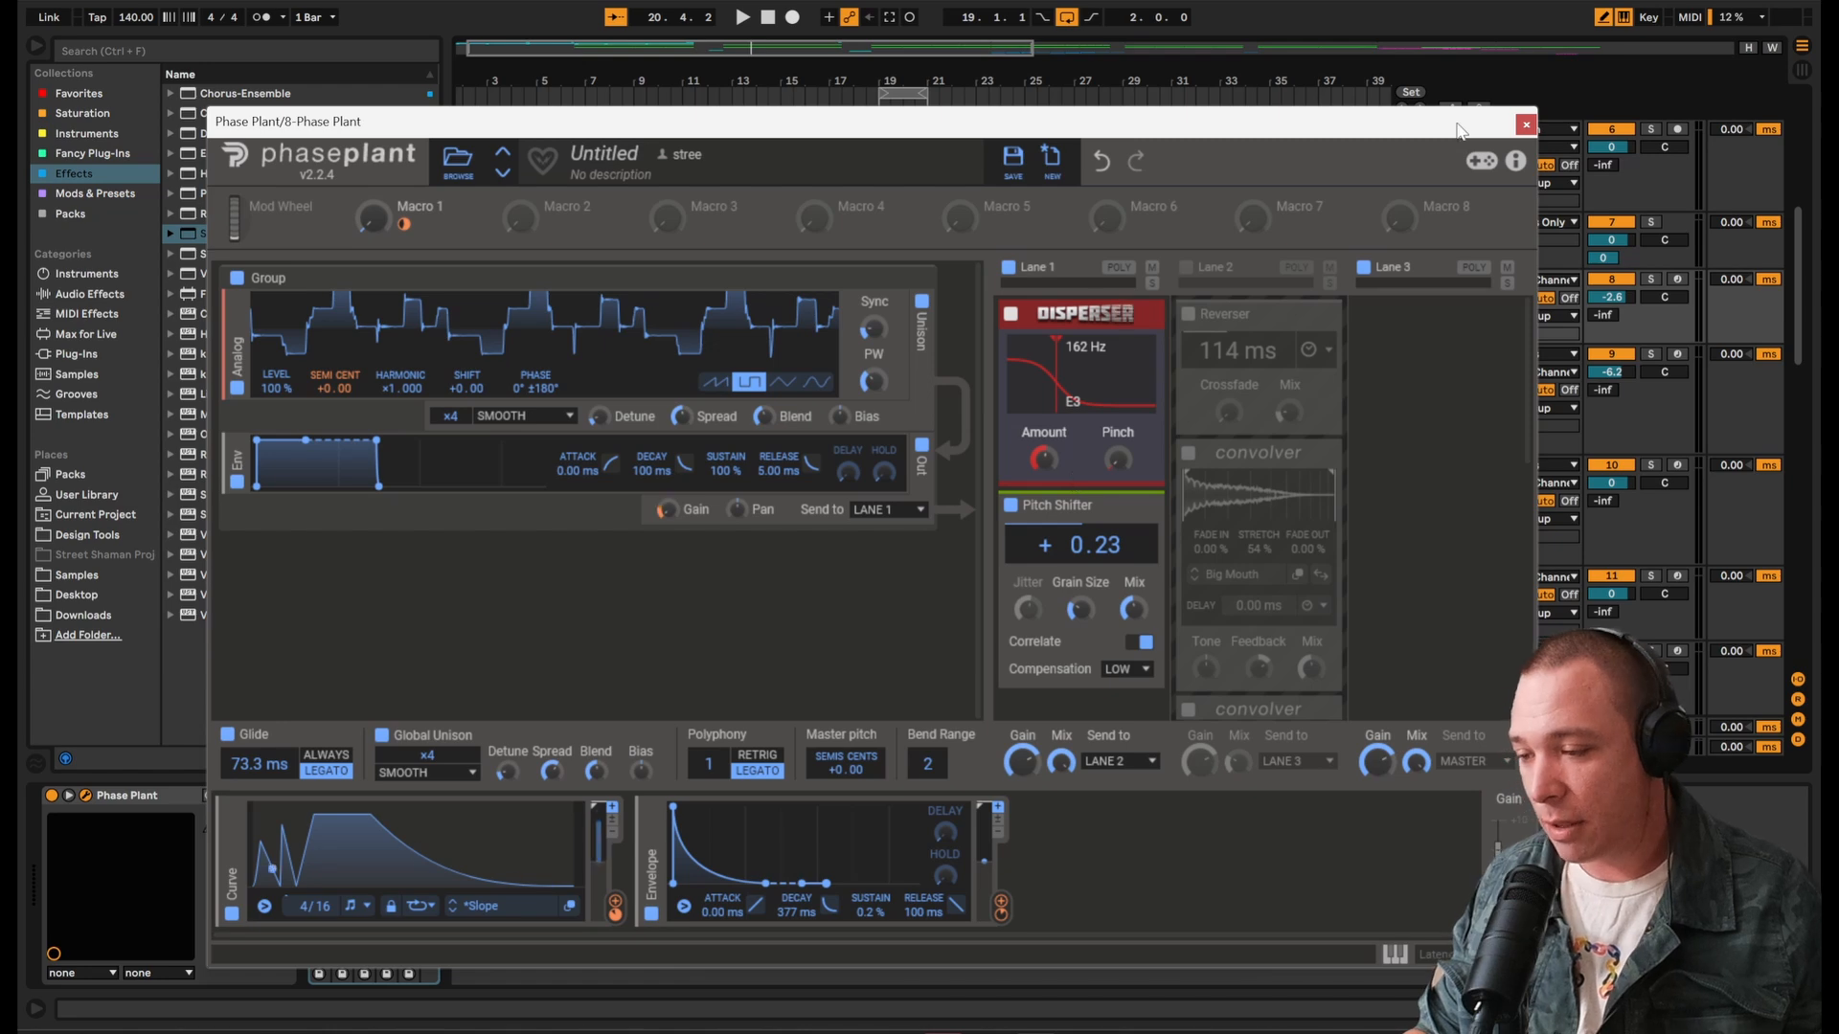
{"action": "left_click_drag", "start_coordinate": [1461, 130], "coordinate": [1298, 605]}
{"action": "key", "text": "space"}
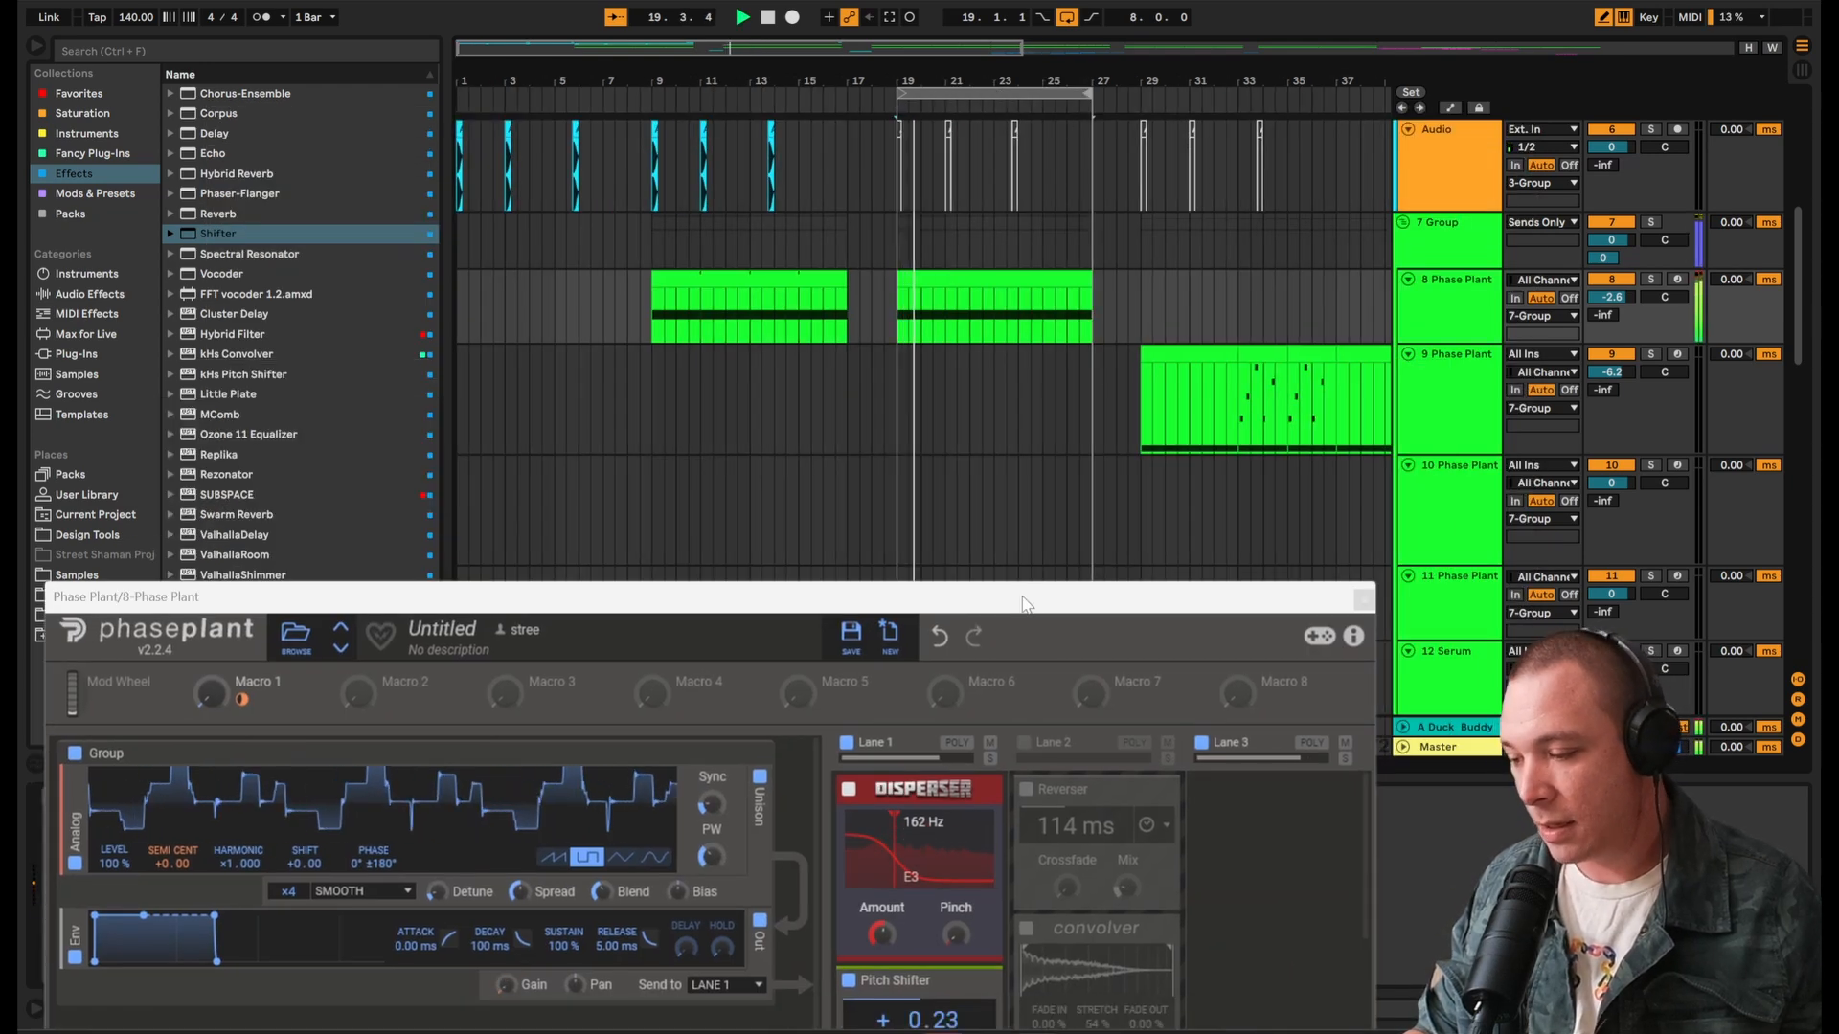
{"action": "left_click_drag", "start_coordinate": [1025, 603], "coordinate": [1146, 143]}
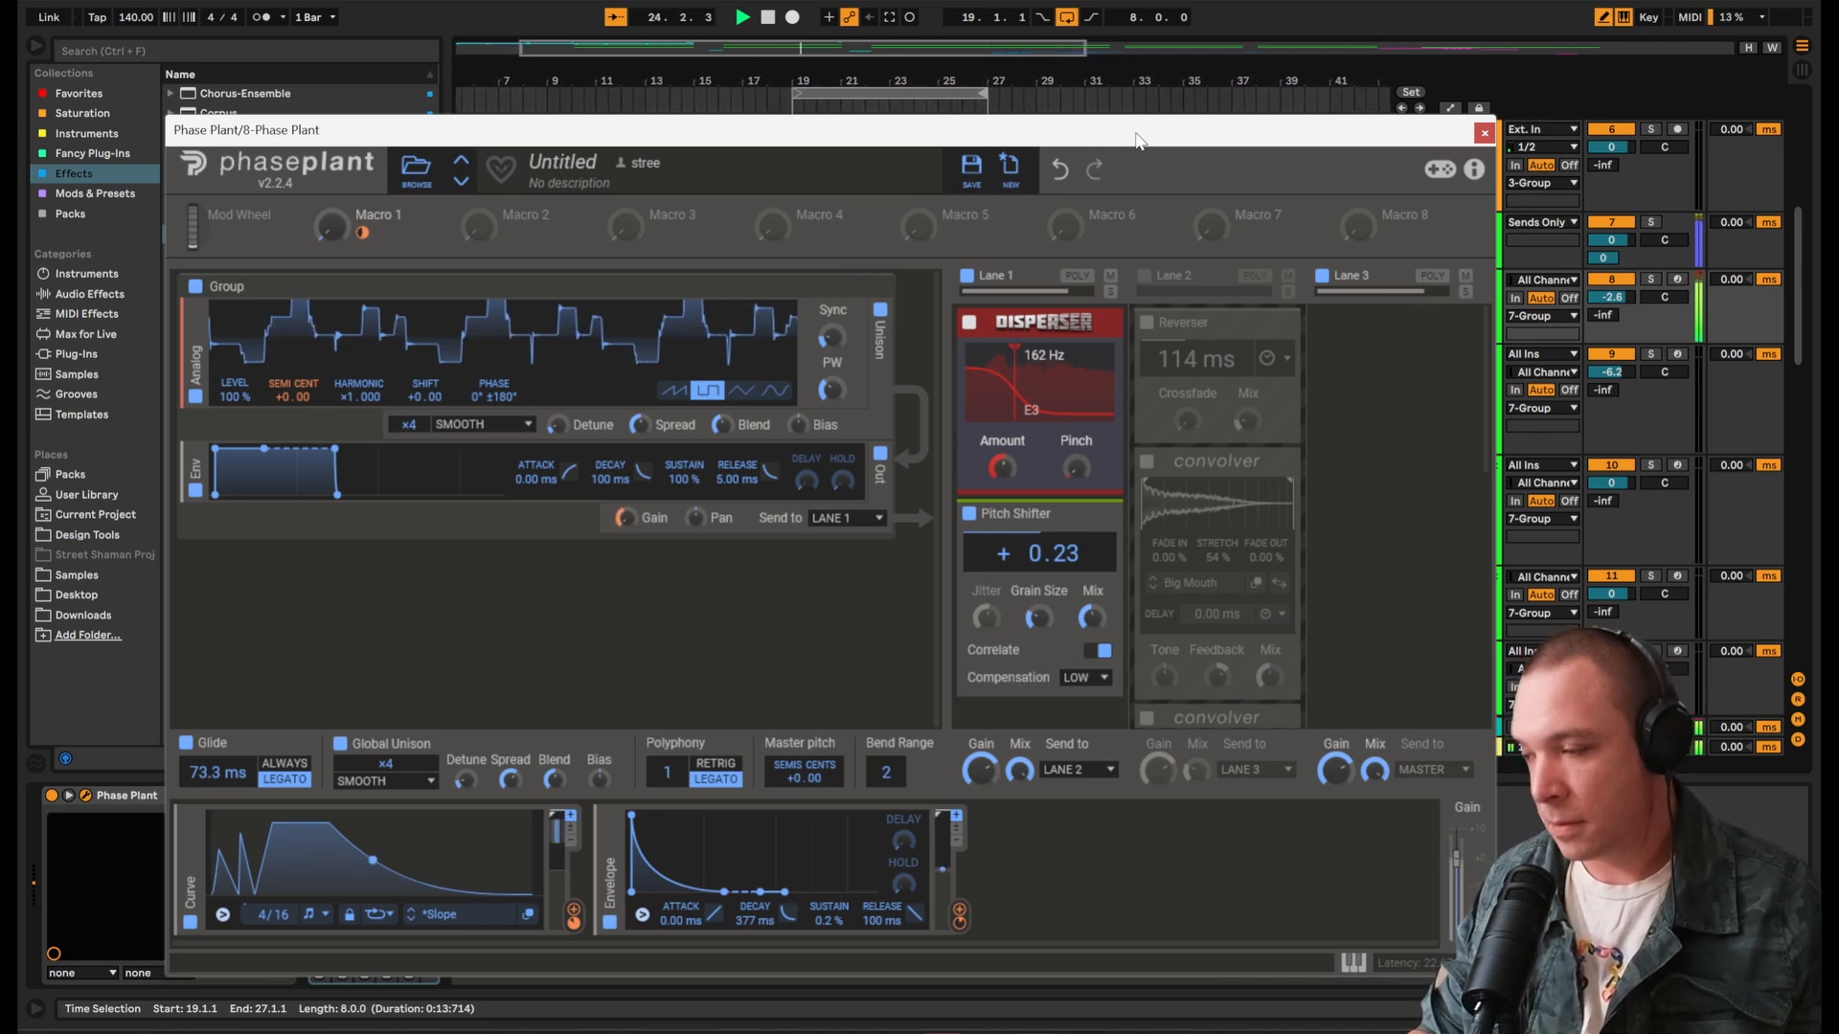
{"action": "key", "text": "space"}
Step: Compare the bass with Phase Plant's Pitch Shifter bypassed and enabled, leaving playback stopped and the synth window open
{"action": "left_click", "coordinate": [969, 514]}
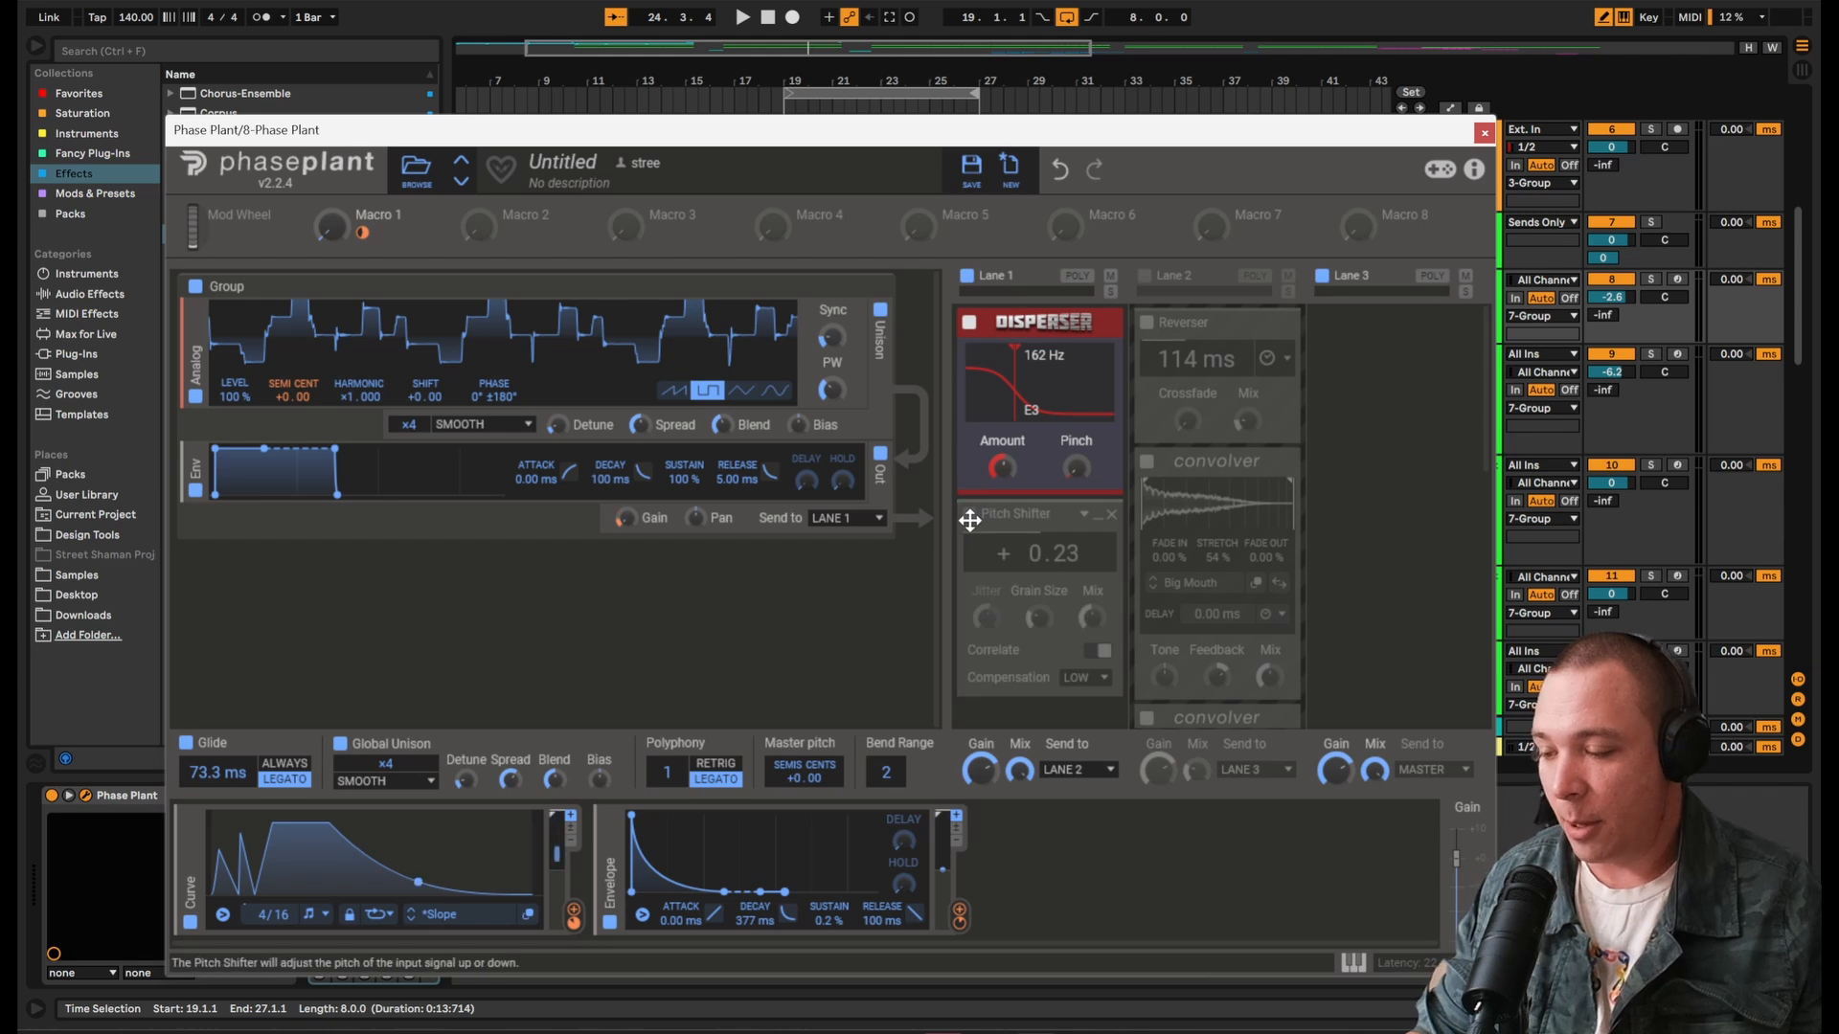
{"action": "key", "text": "space"}
{"action": "left_click", "coordinate": [969, 514]}
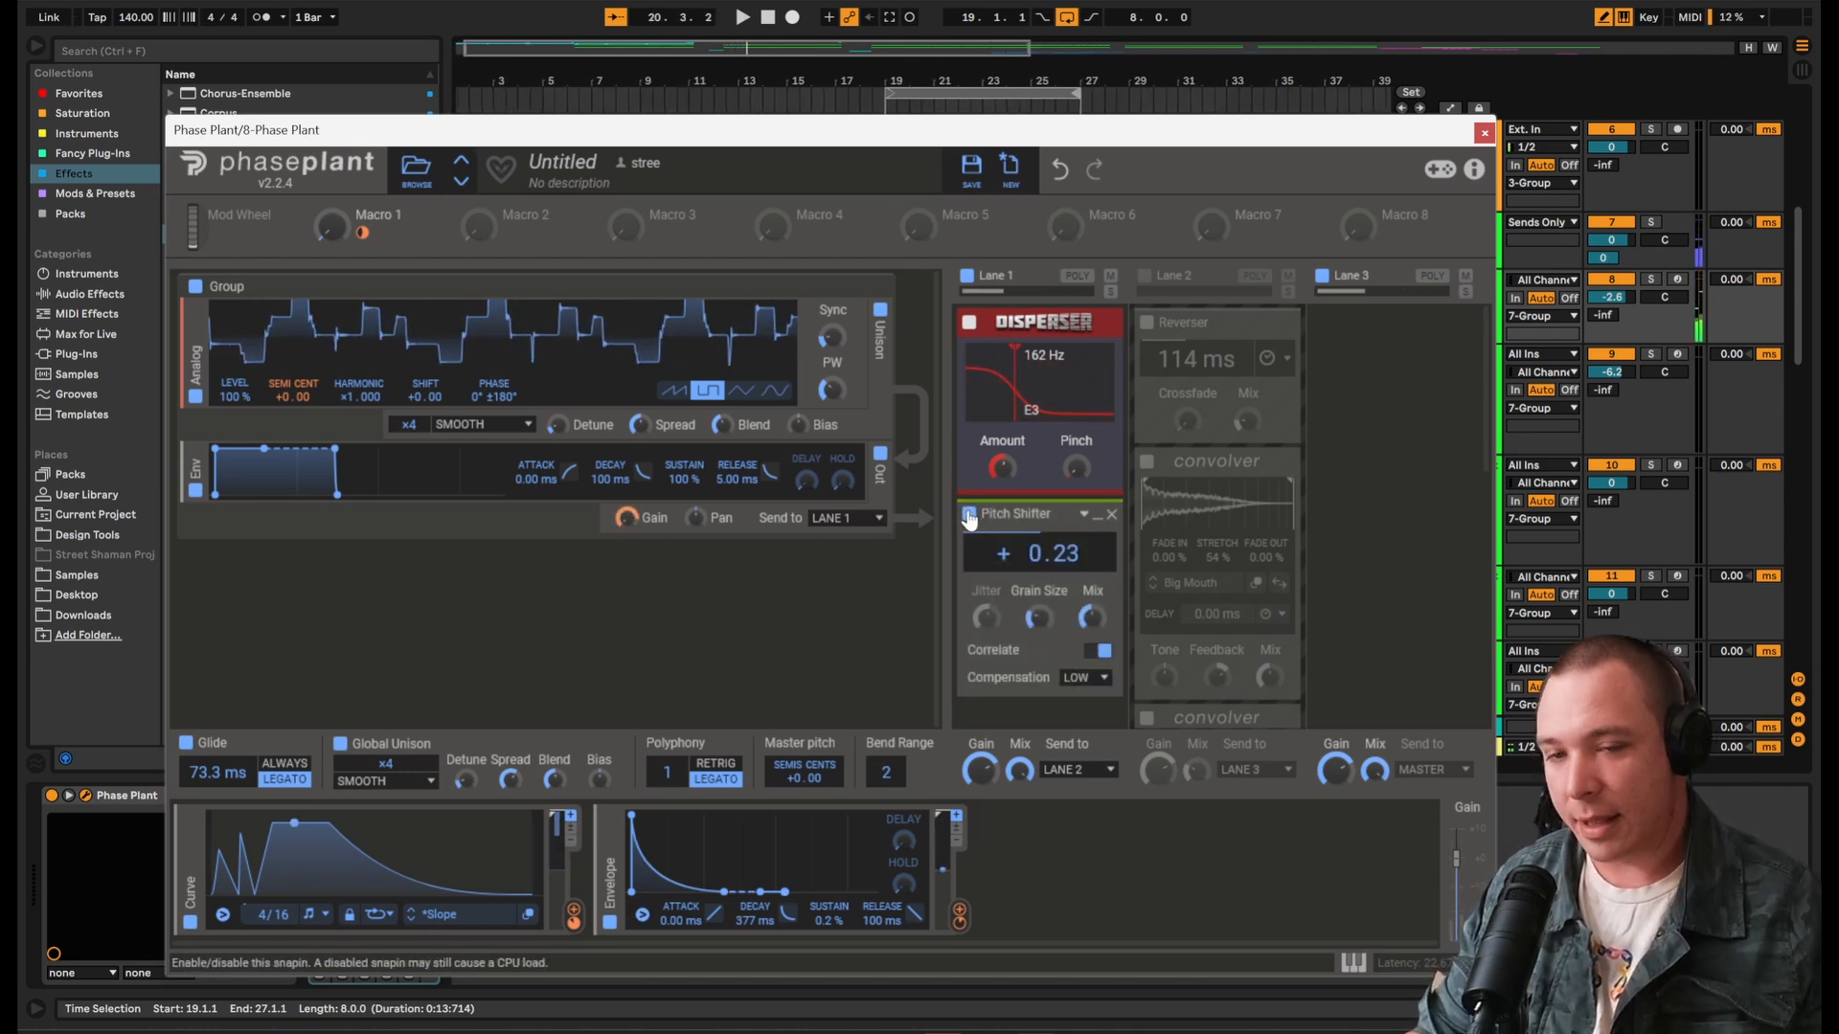
{"action": "key", "text": "space"}
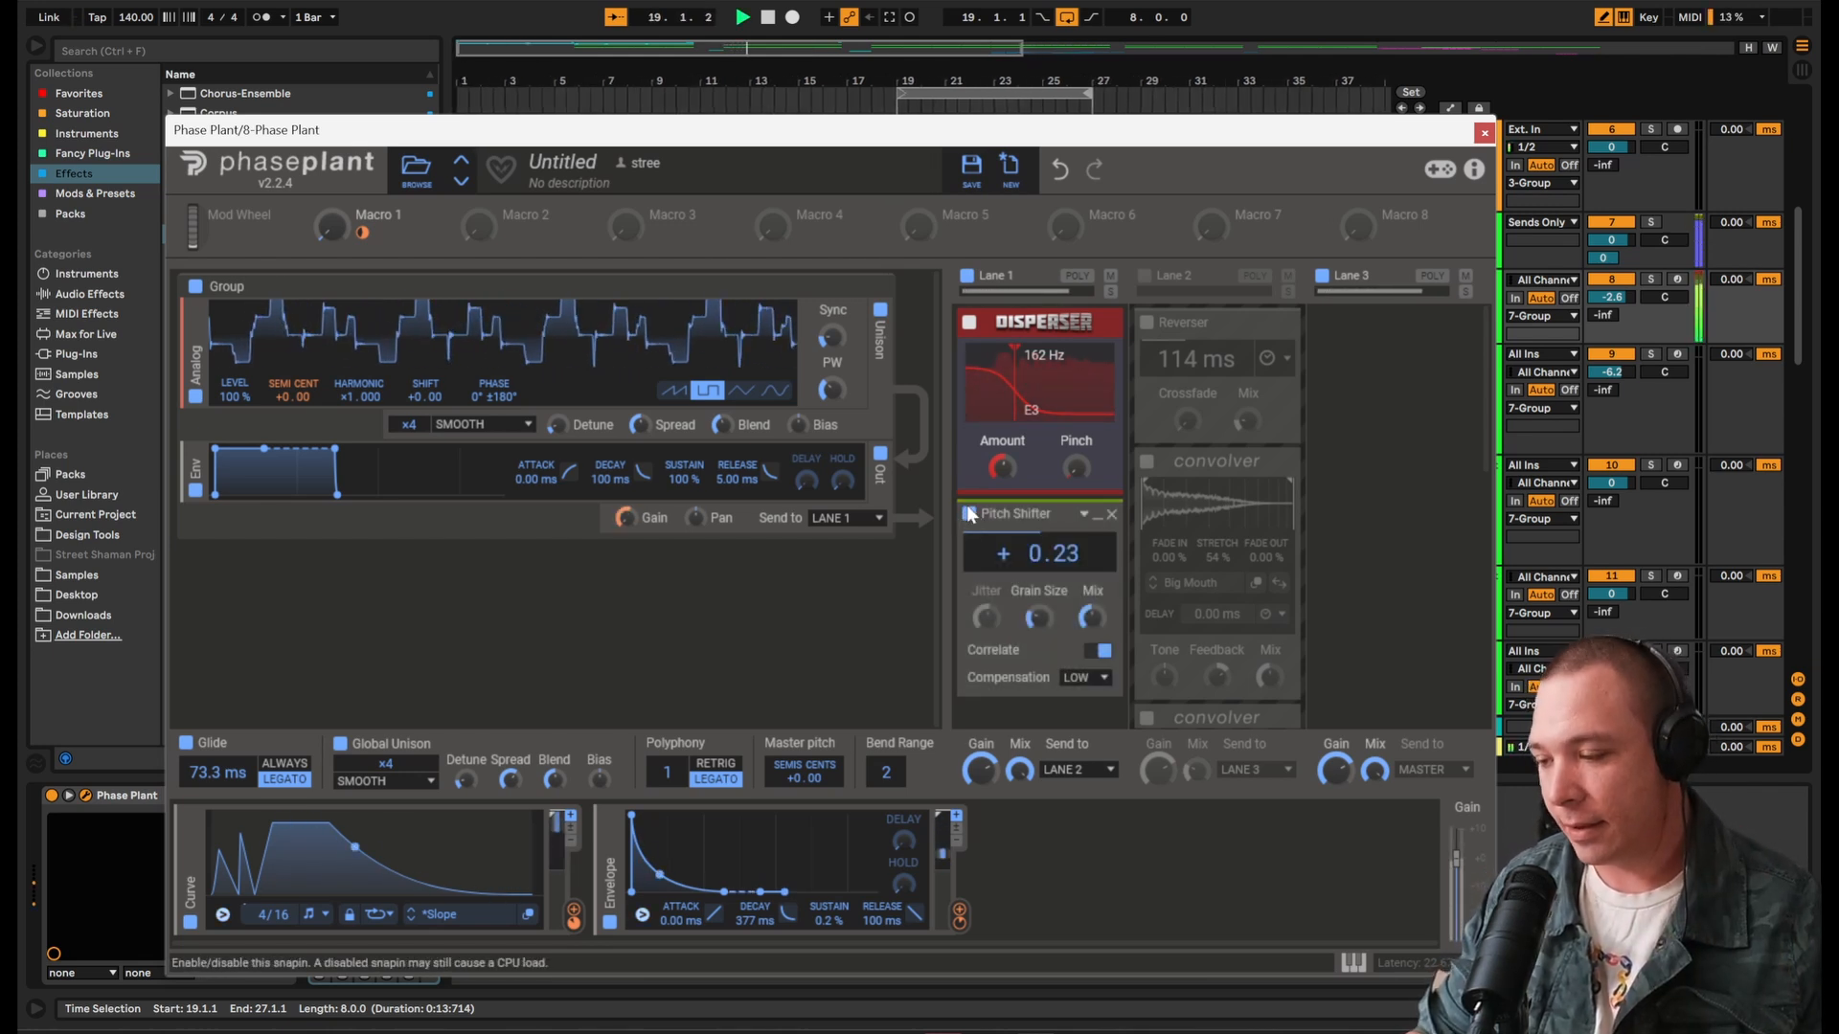
{"action": "left_click", "coordinate": [1485, 132]}
{"action": "key", "text": "space"}
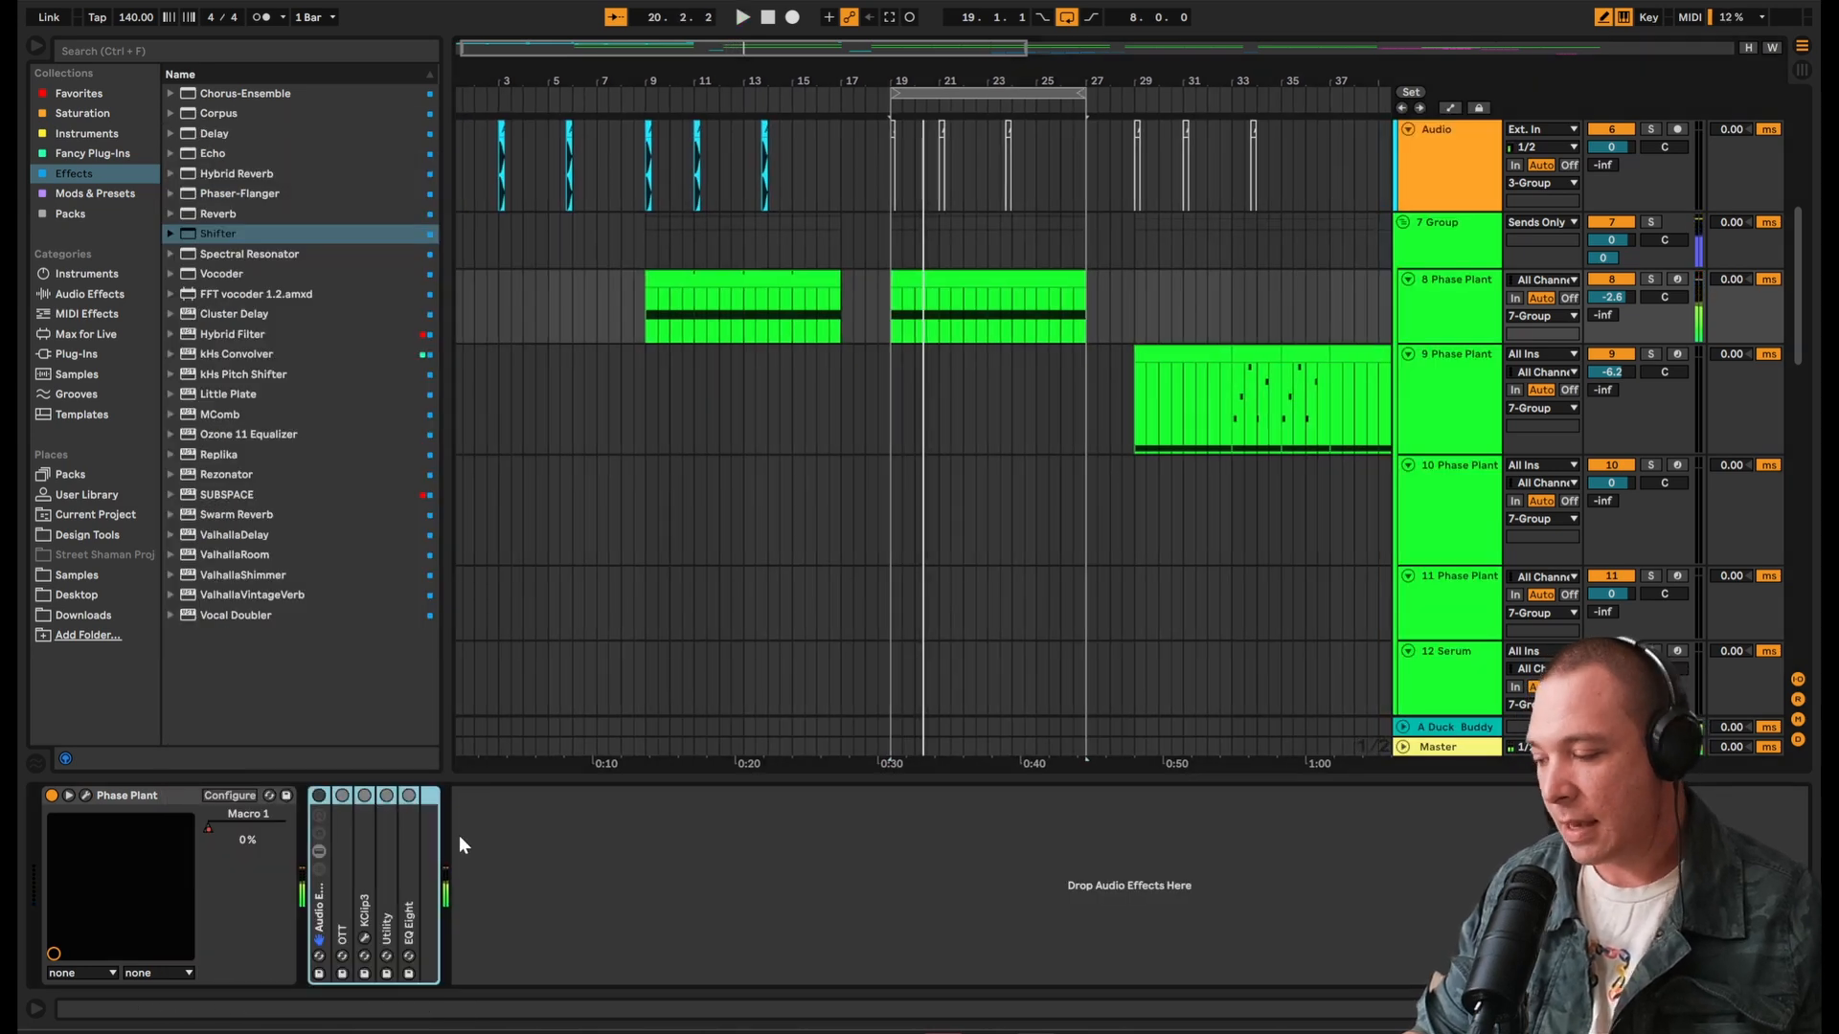
{"action": "left_click", "coordinate": [85, 796]}
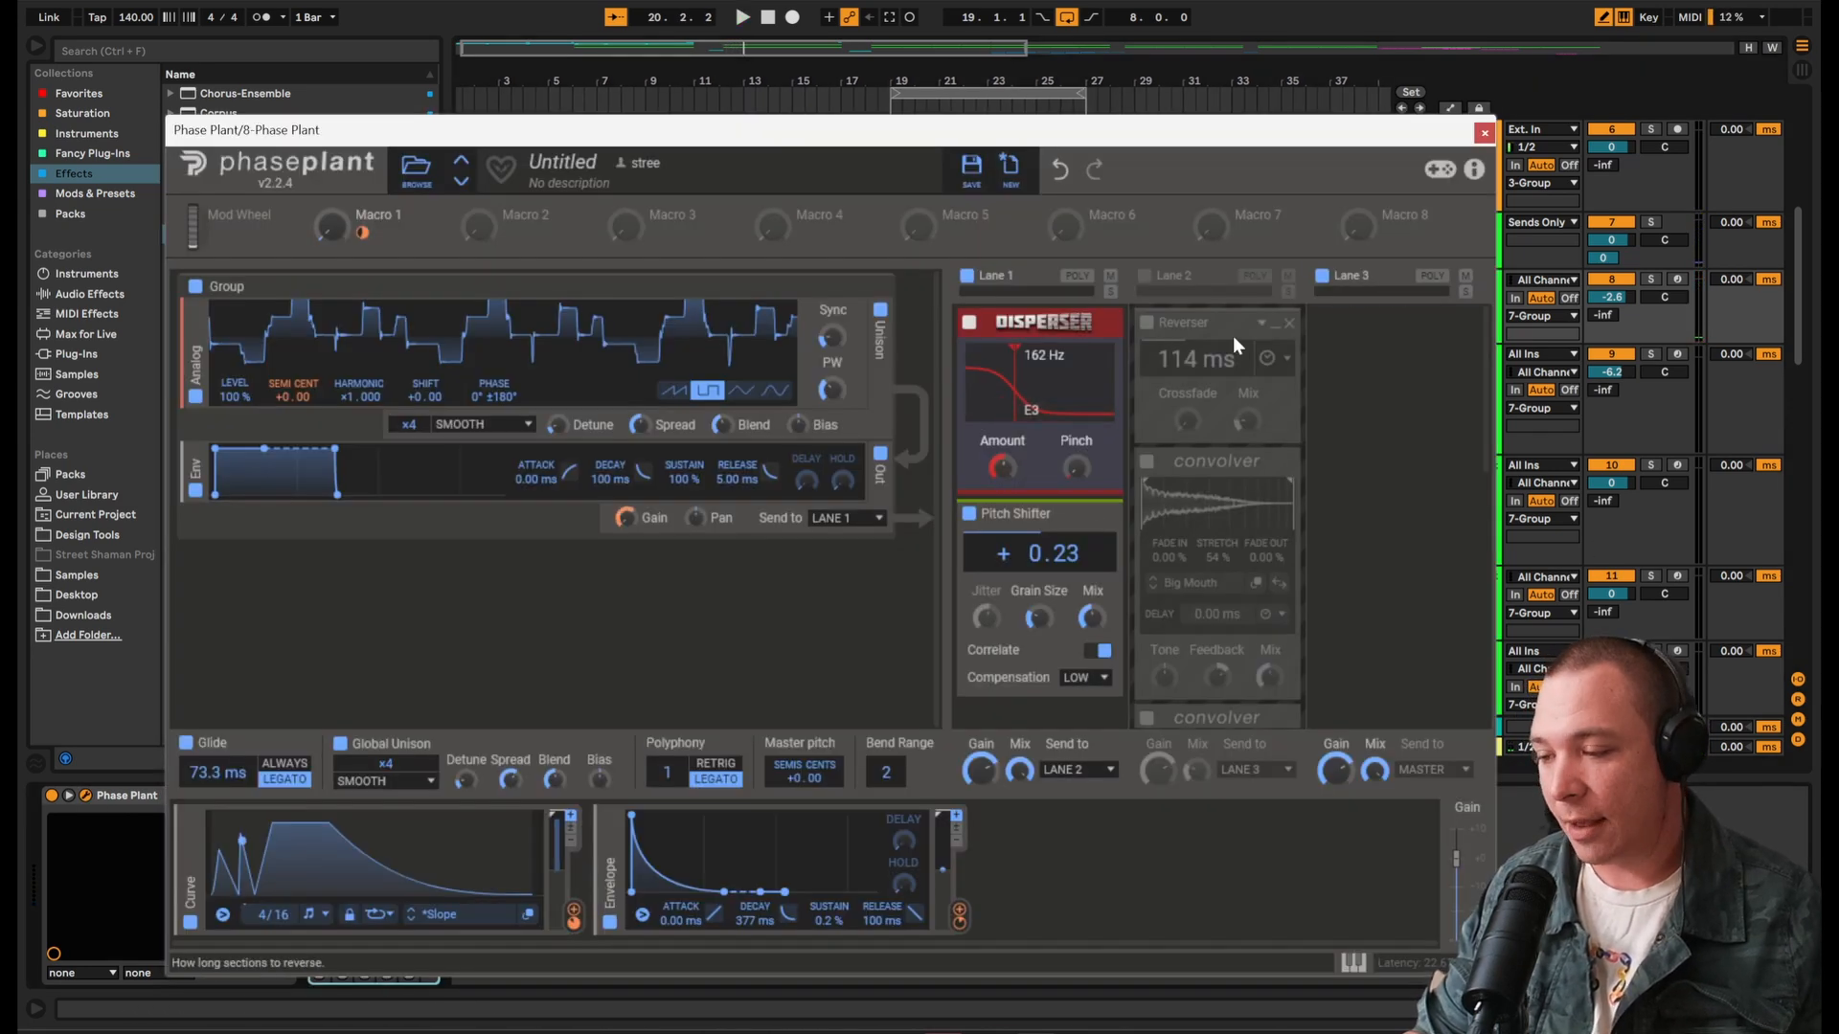
Step: Try a Delay snapin at 10.2 ms in Lane 3 of Phase Plant and remove it
{"action": "left_click", "coordinate": [1143, 276]}
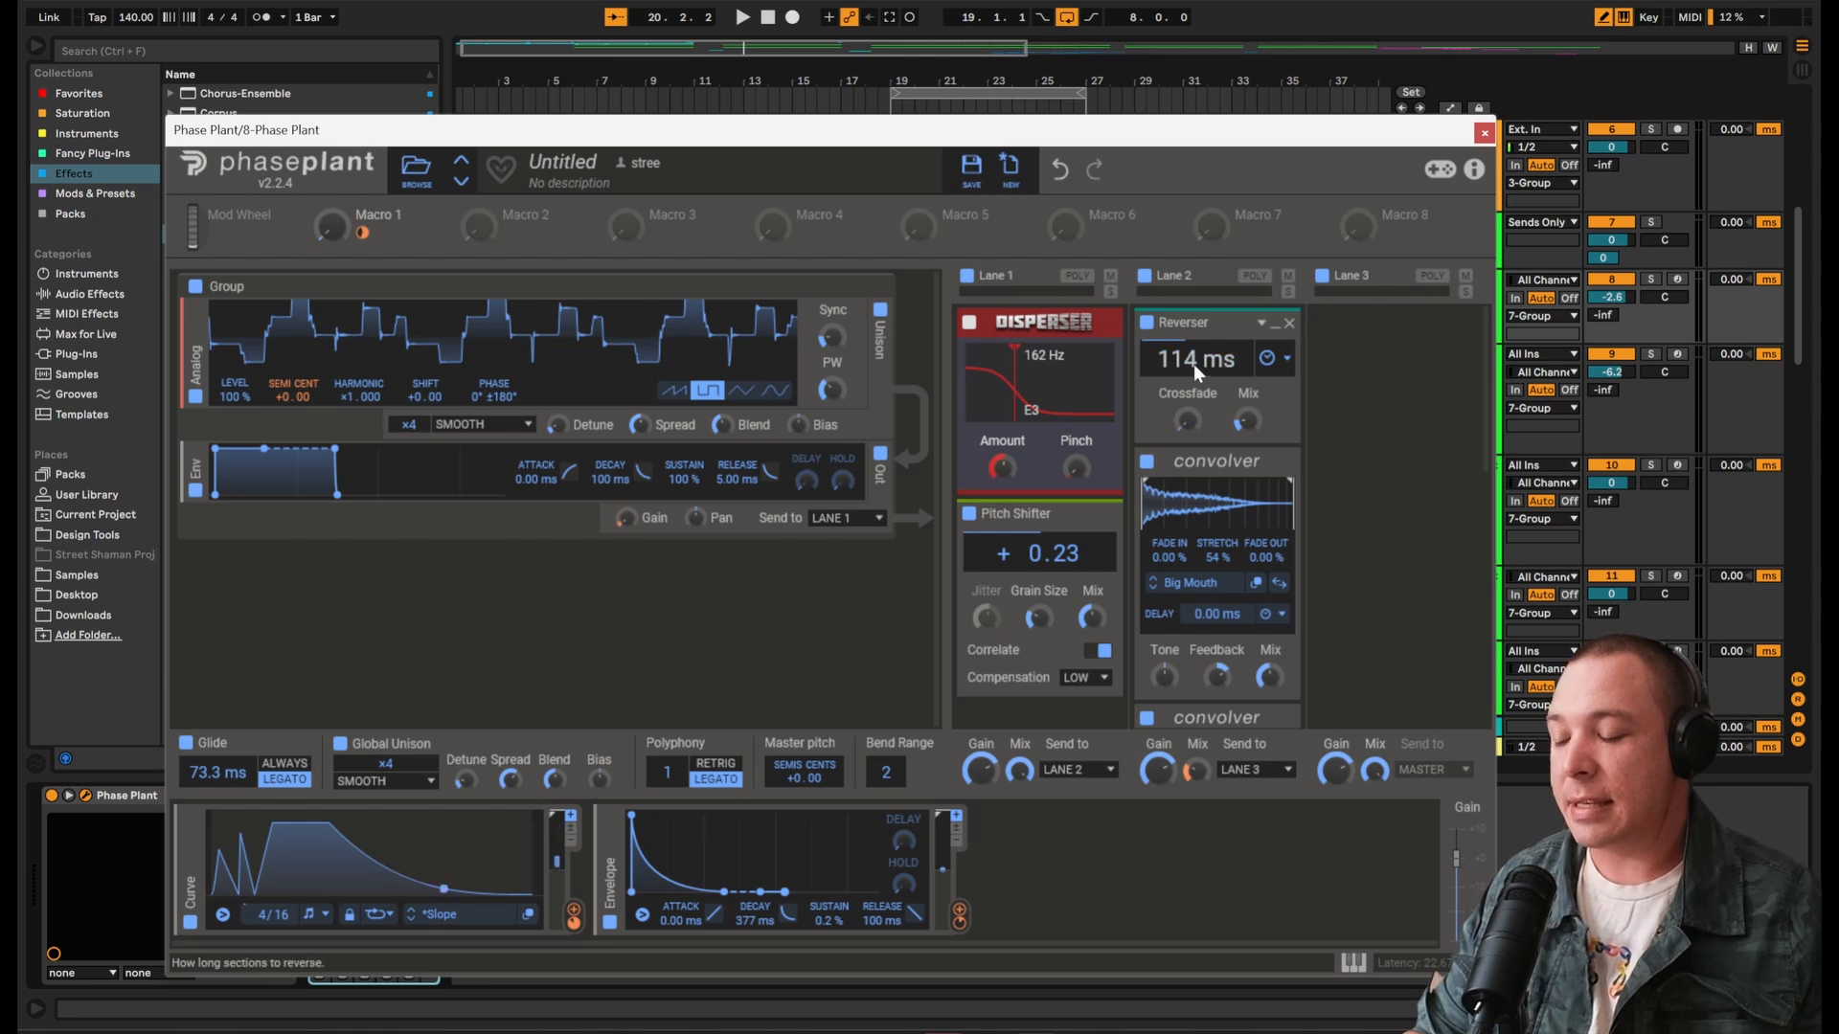
{"action": "left_click", "coordinate": [1426, 362]}
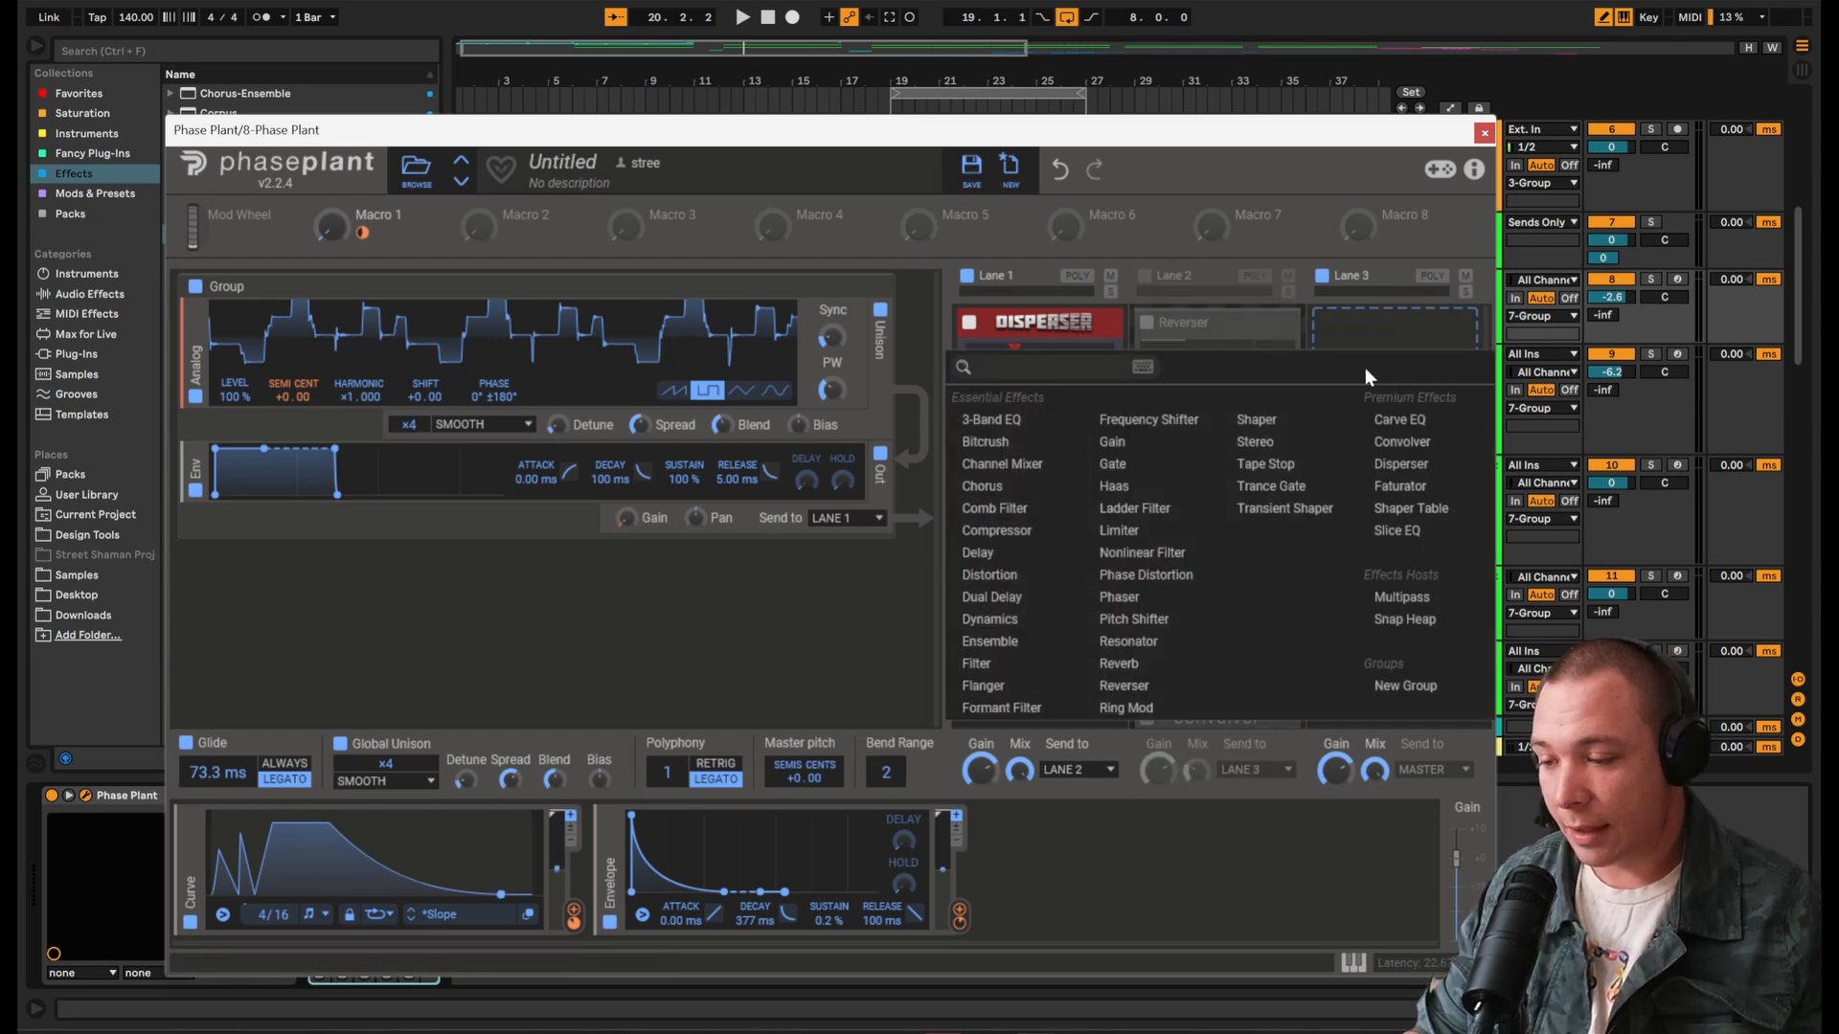
{"action": "left_click", "coordinate": [1379, 410]}
{"action": "key", "text": "space"}
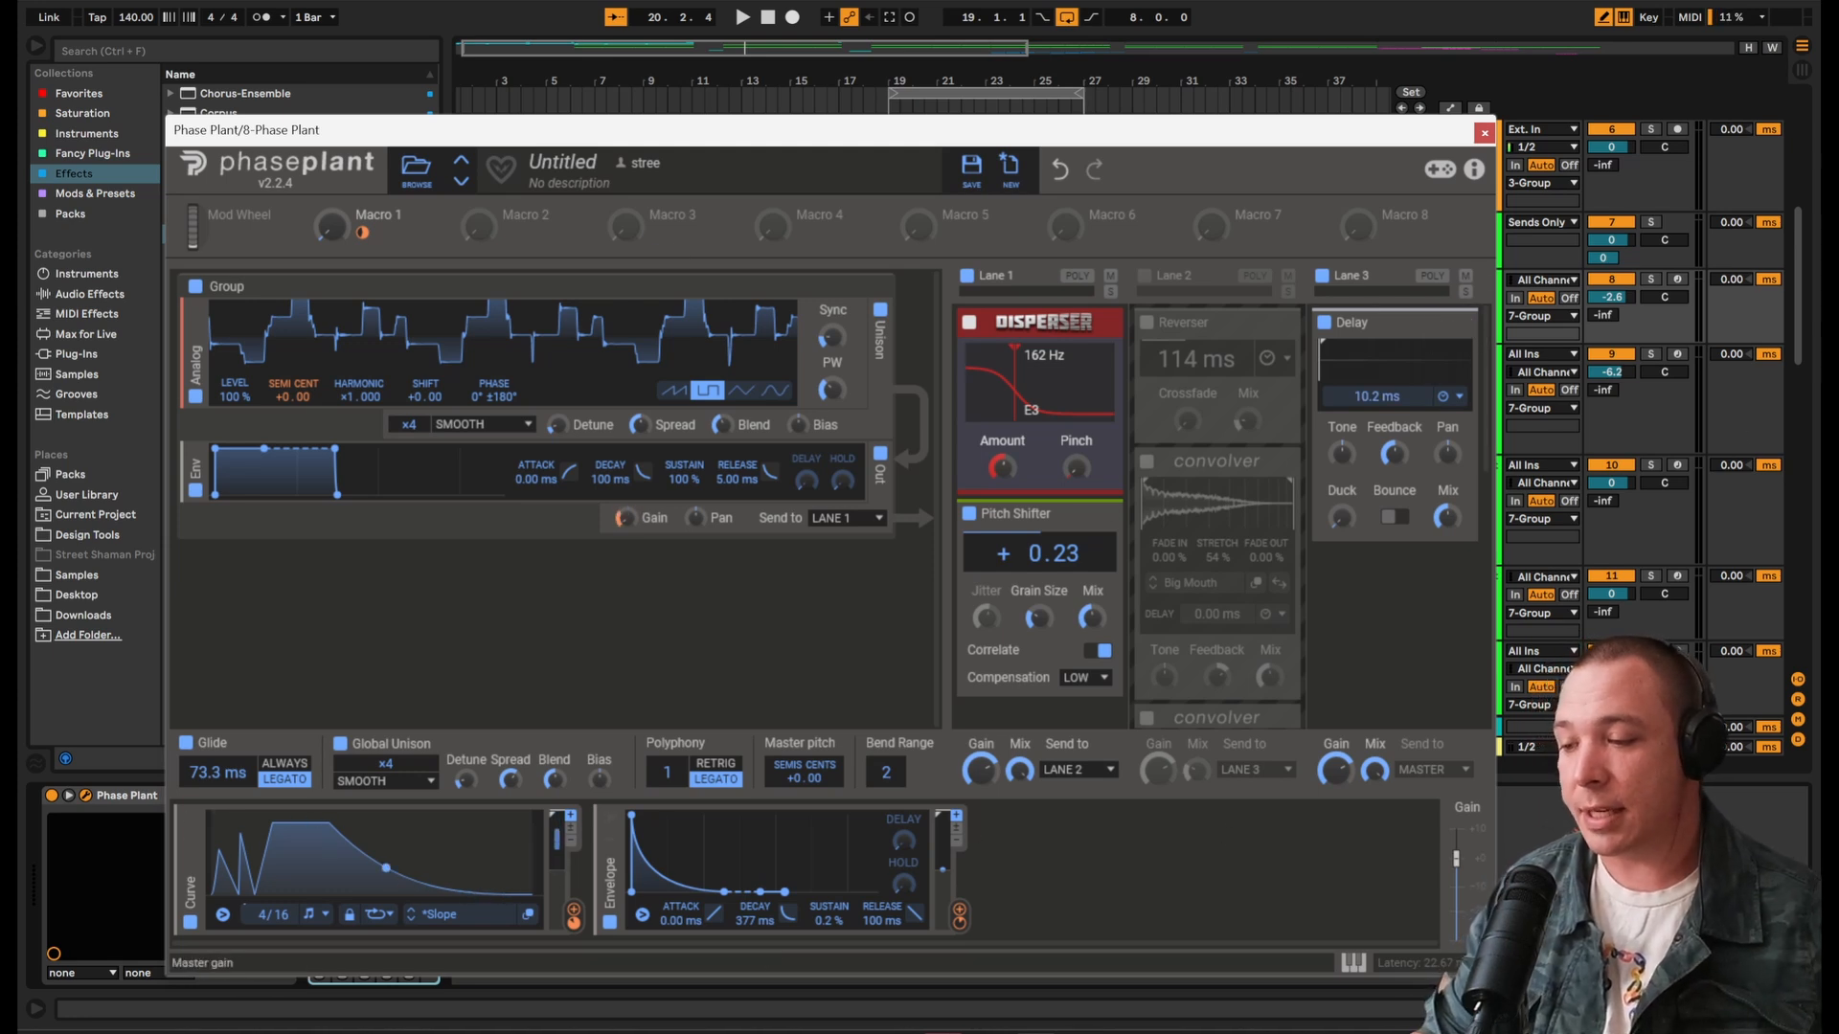
{"action": "left_click", "coordinate": [1476, 324]}
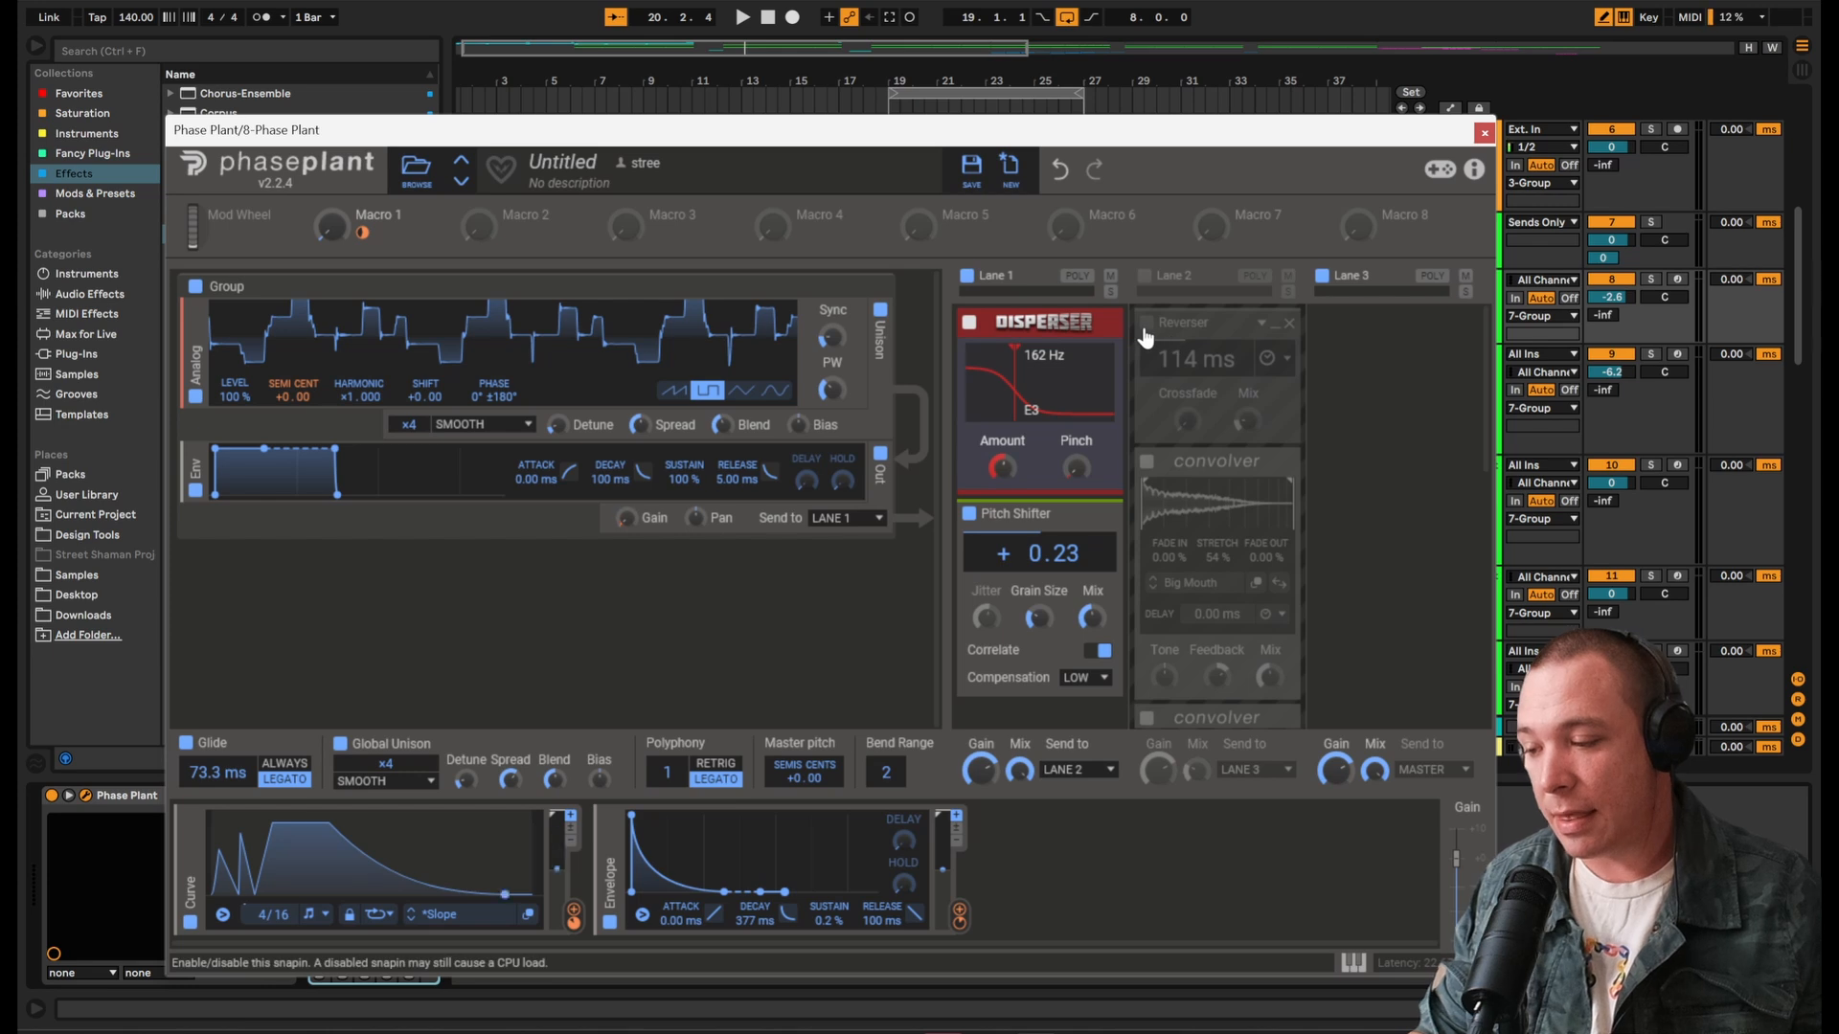
Step: Enable Lane 2 in Phase Plant and bypass its Air Treatment Convolver, leaving only the Reverser active in that lane
{"action": "left_click", "coordinate": [1142, 278]}
{"action": "scroll", "coordinate": [1151, 446], "scroll_direction": "down", "scroll_amount": 3}
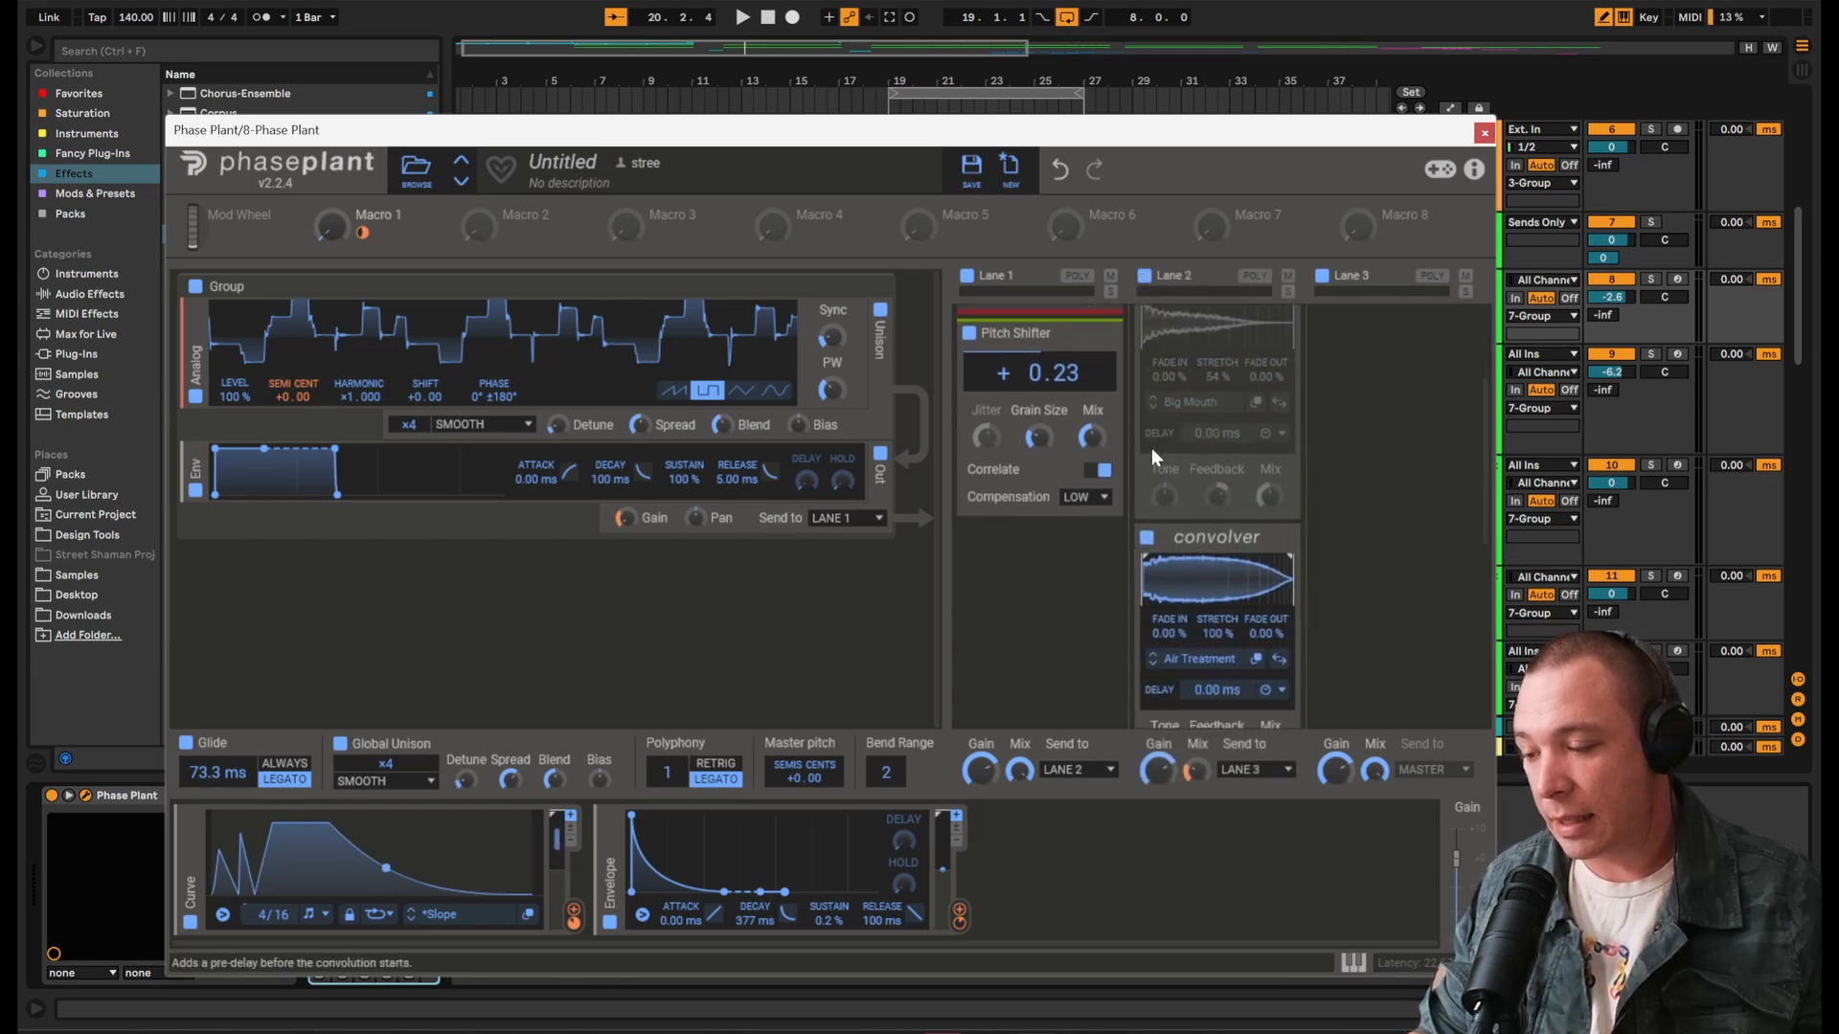
{"action": "left_click", "coordinate": [1146, 559]}
{"action": "scroll", "coordinate": [1169, 404], "scroll_direction": "up", "scroll_amount": 3}
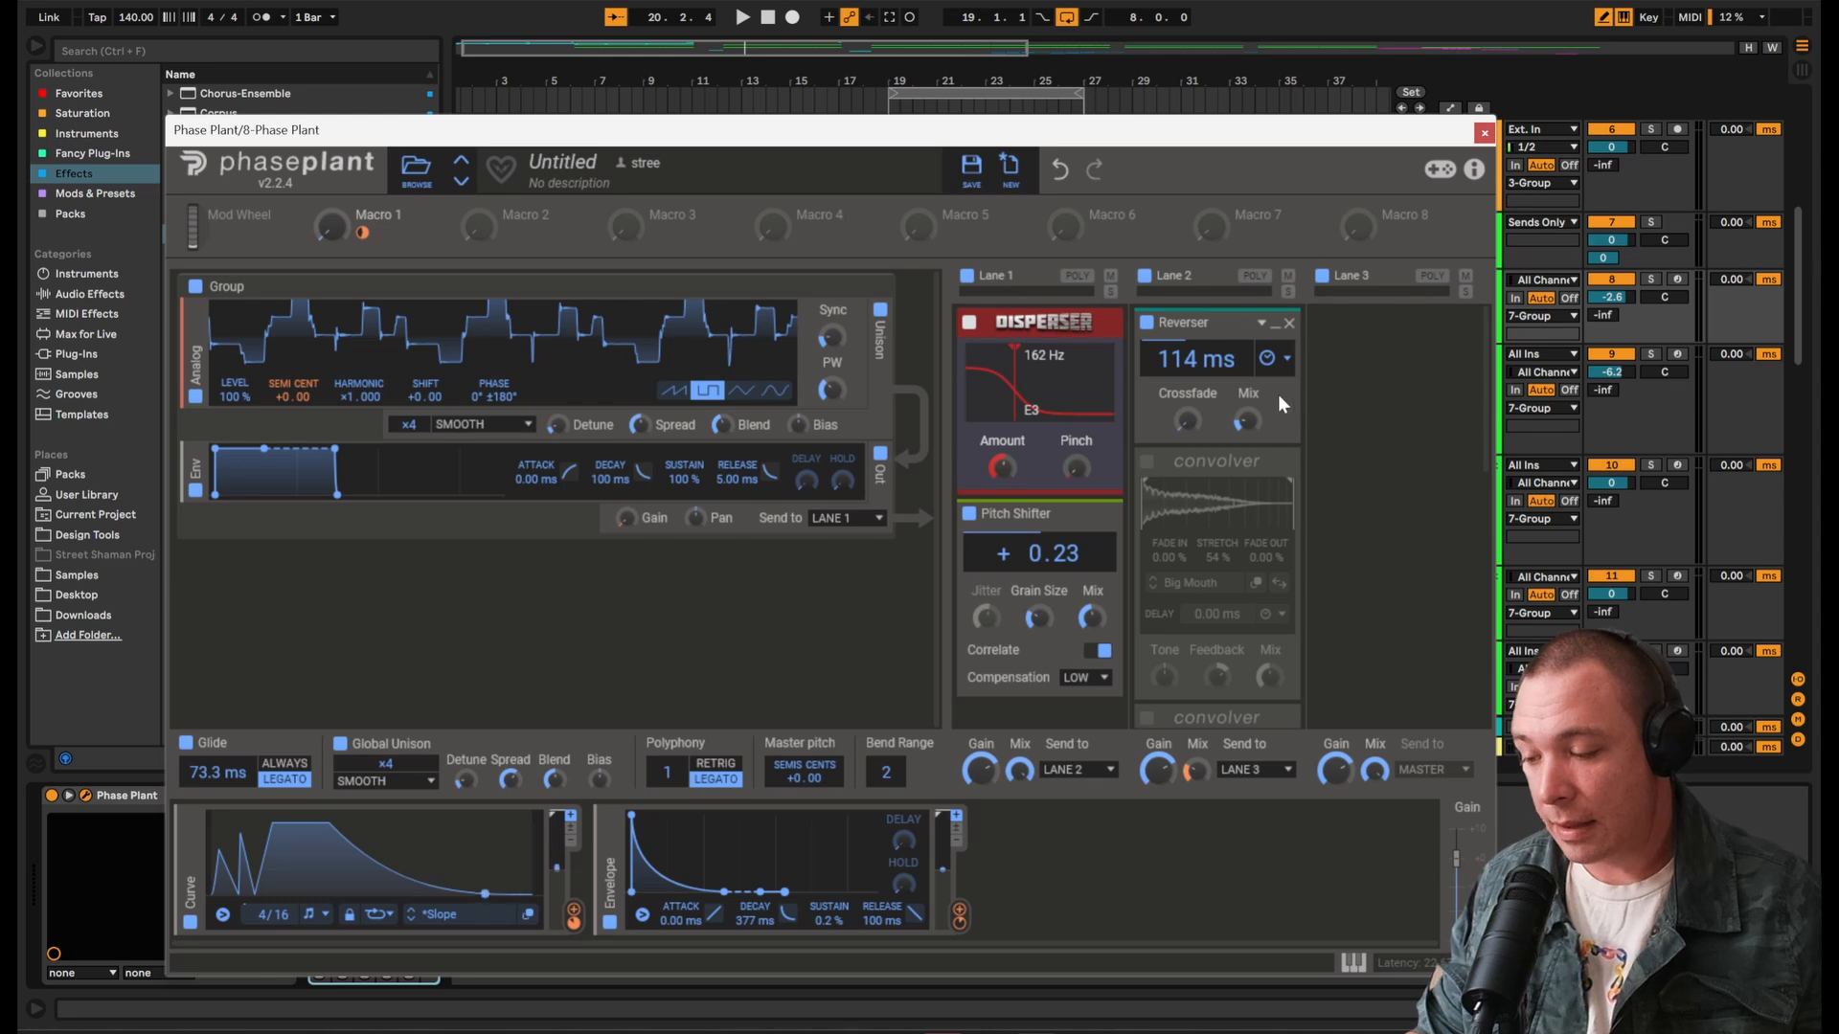
Step: Try a different Mix amount on the Lane 2 Reverser during playback and undo the change
{"action": "key", "text": "space"}
{"action": "mouse_move", "coordinate": [1248, 419]}
{"action": "left_mouse_down"}
{"action": "mouse_move", "coordinate": [1248, 364]}
{"action": "mouse_move", "coordinate": [1248, 421]}
{"action": "left_mouse_up"}
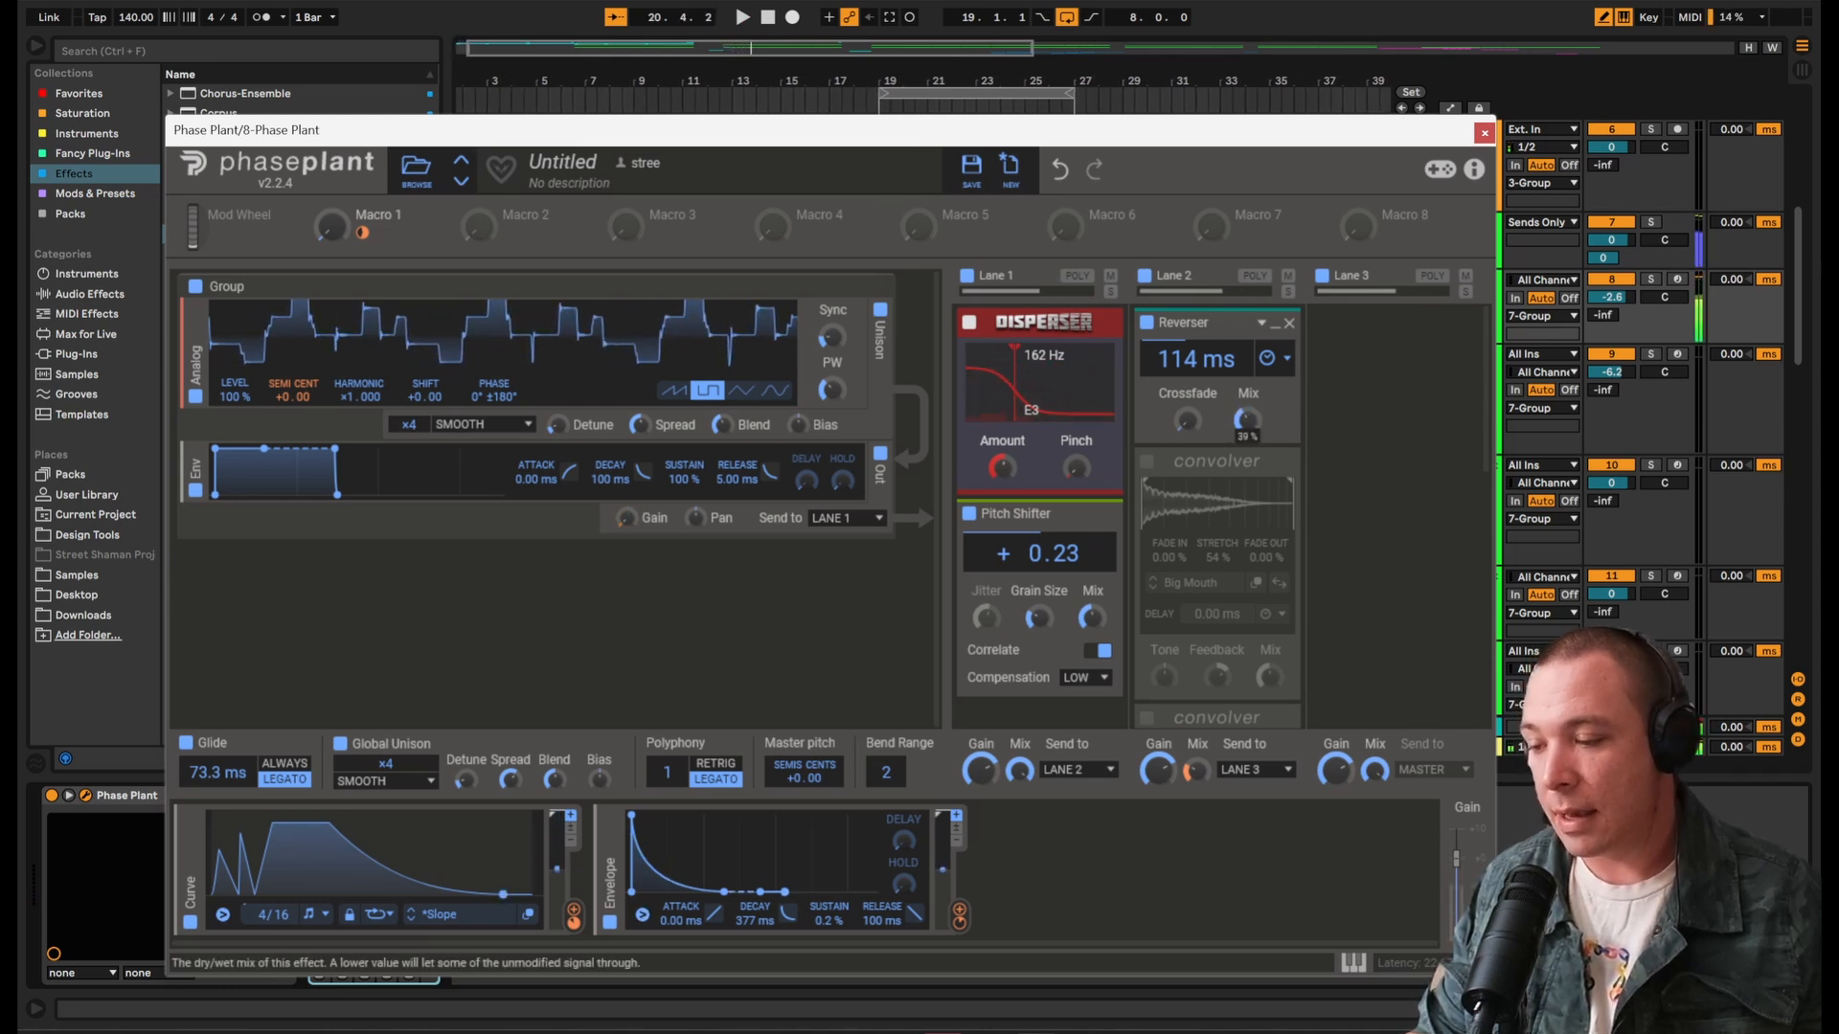
{"action": "key", "text": "ctrl+z"}
Step: Audition the soloed track 8 bass with the 114 ms Reverser bypassed and enabled, and stop playback with it enabled
{"action": "key", "text": "space"}
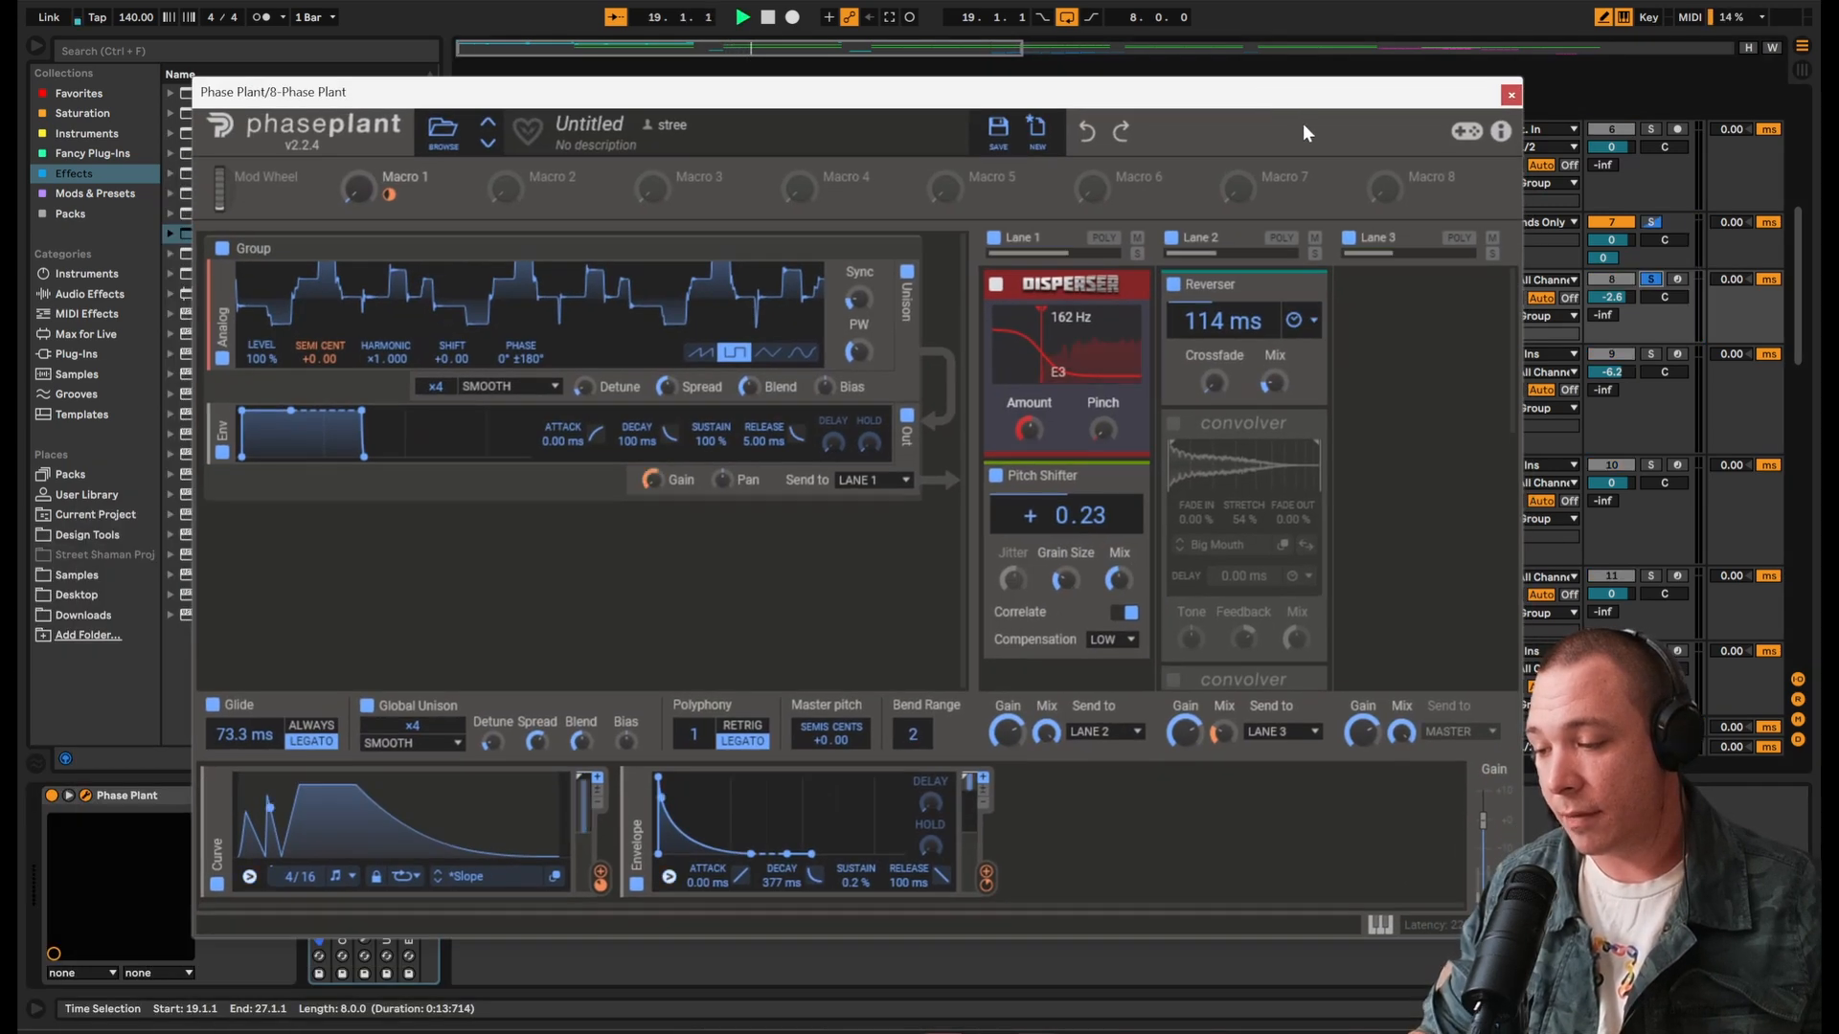
{"action": "left_click", "coordinate": [1172, 285]}
{"action": "left_click", "coordinate": [1172, 285]}
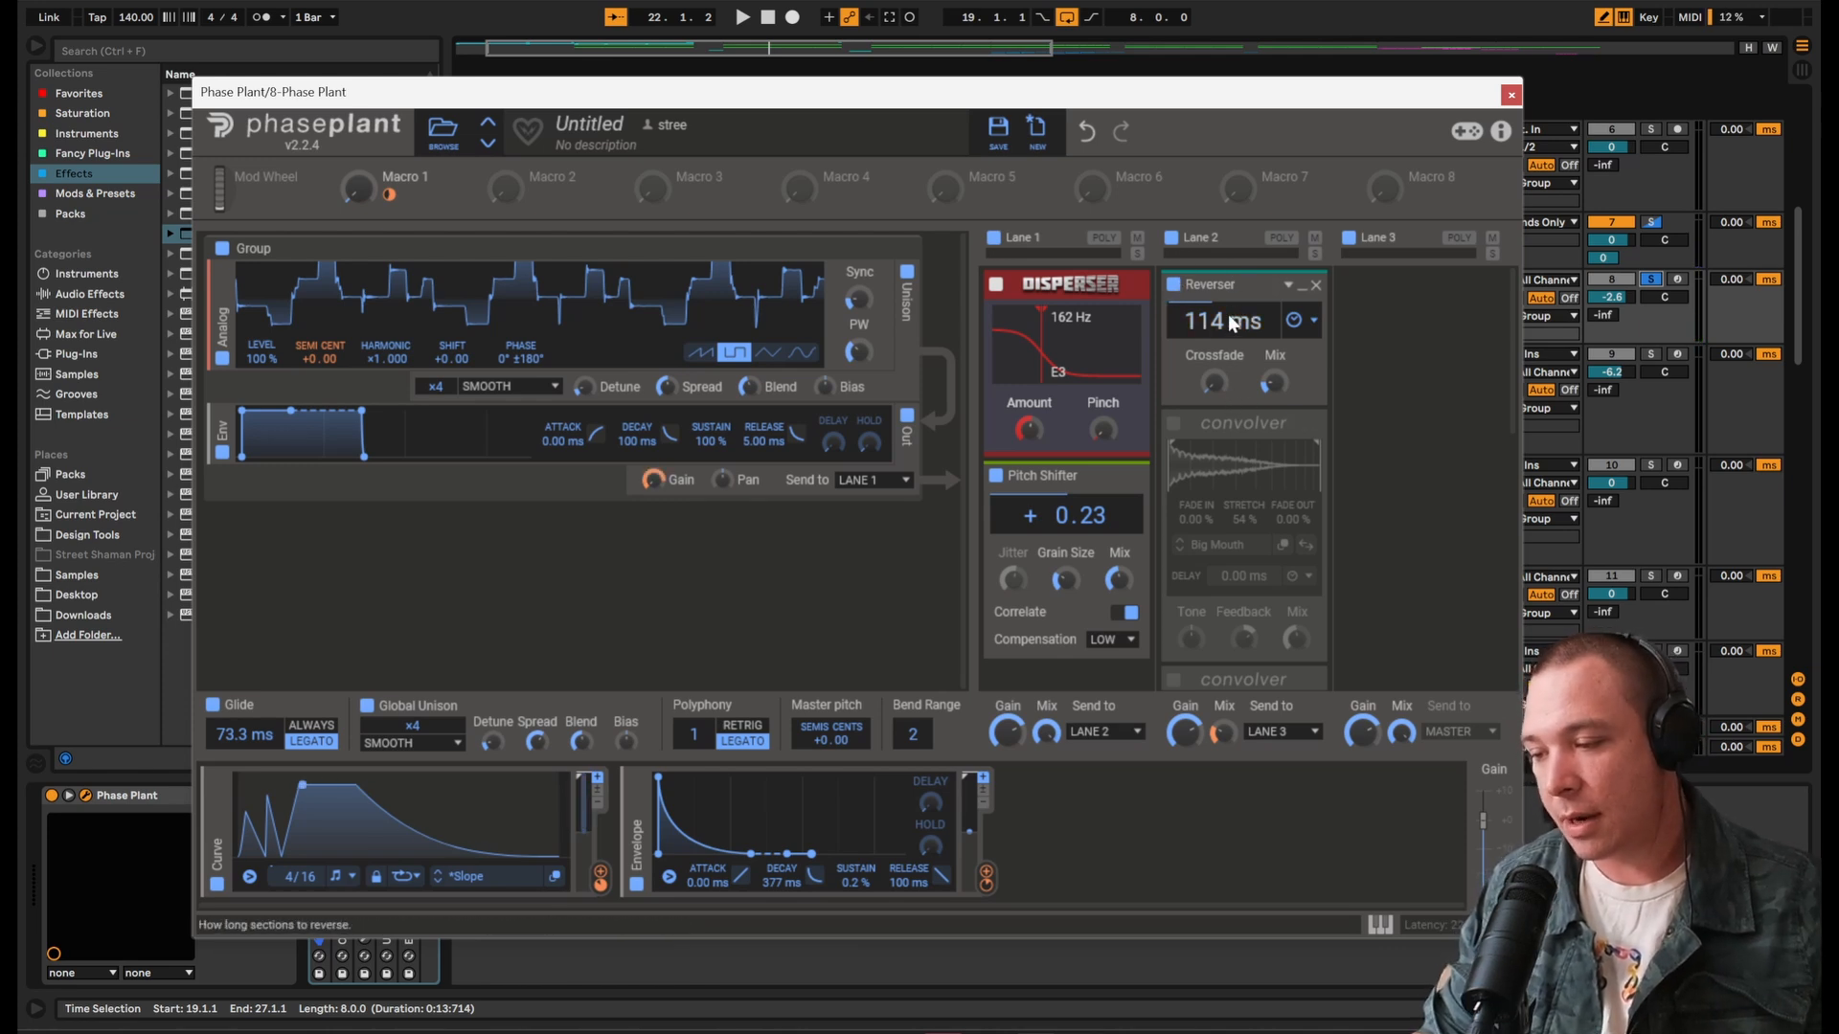
{"action": "left_click", "coordinate": [1173, 286]}
{"action": "left_click", "coordinate": [1174, 287]}
{"action": "key", "text": "space"}
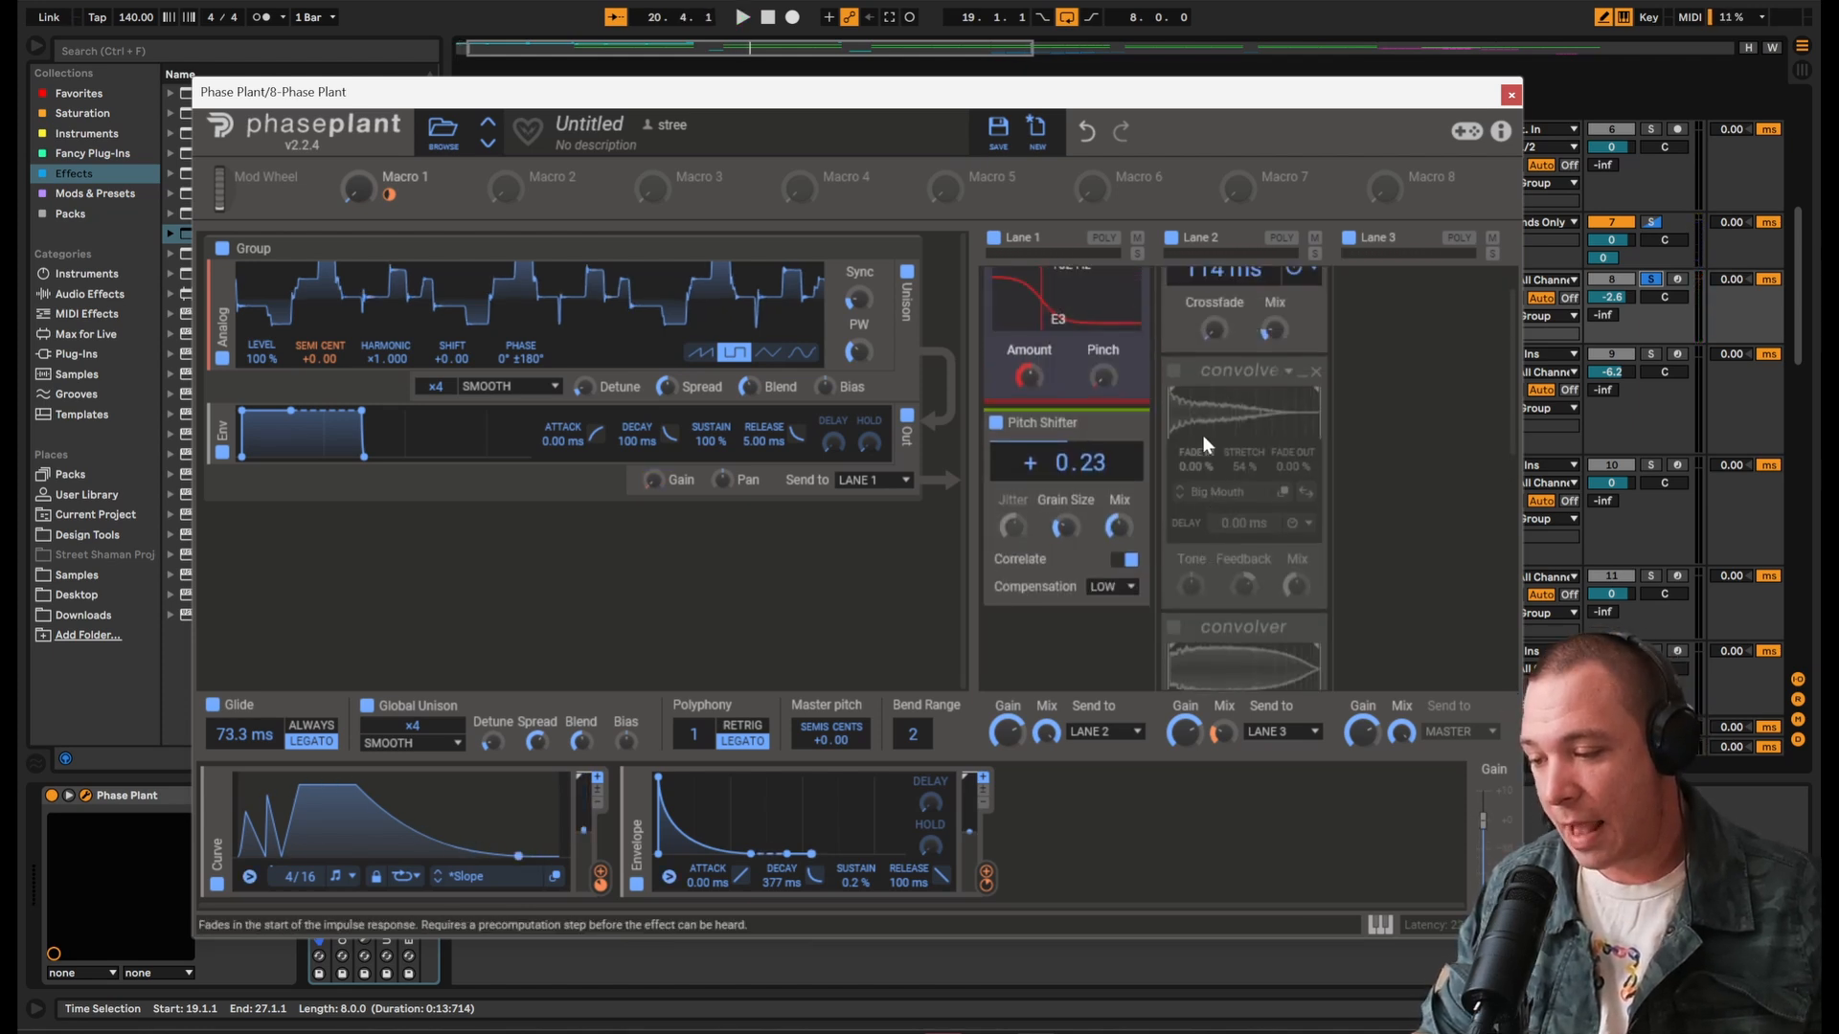
Step: Enable the Big Mouth Convolver in Lane 2 and open its impulse response browser on the Cabinets Guitar folder
{"action": "left_click", "coordinate": [1173, 422]}
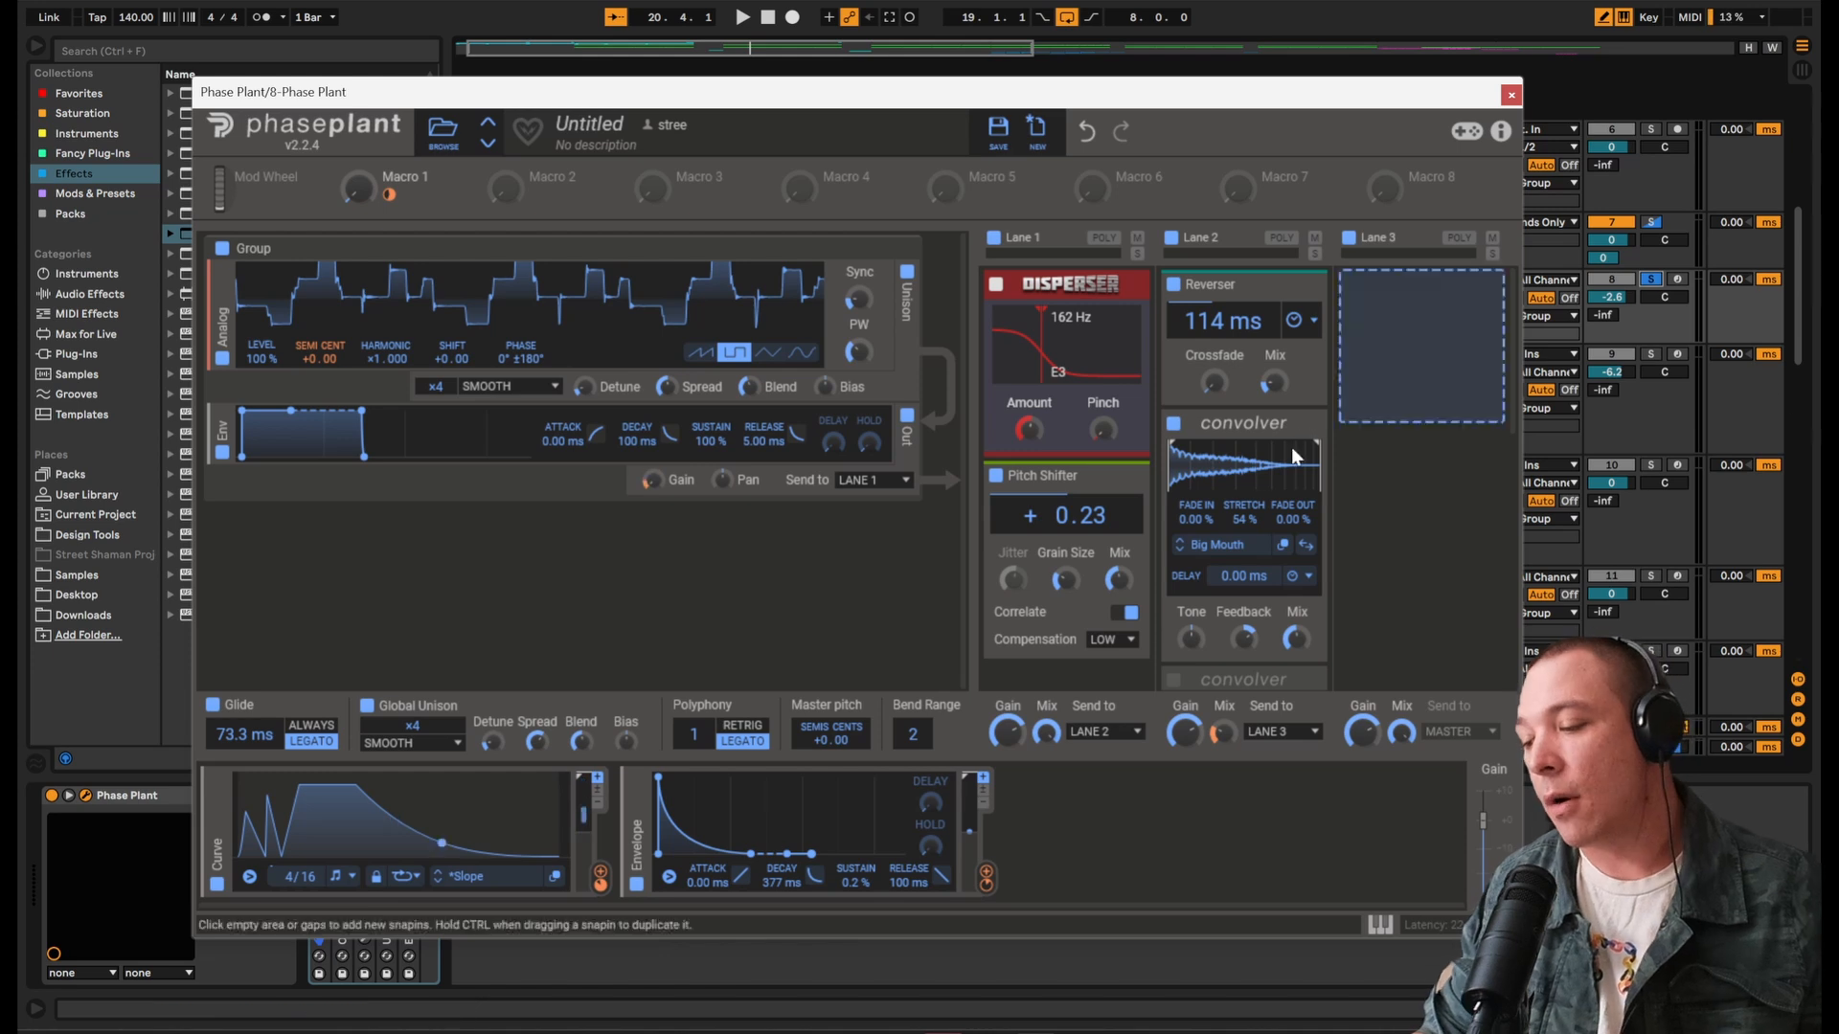
{"action": "left_click", "coordinate": [1254, 546]}
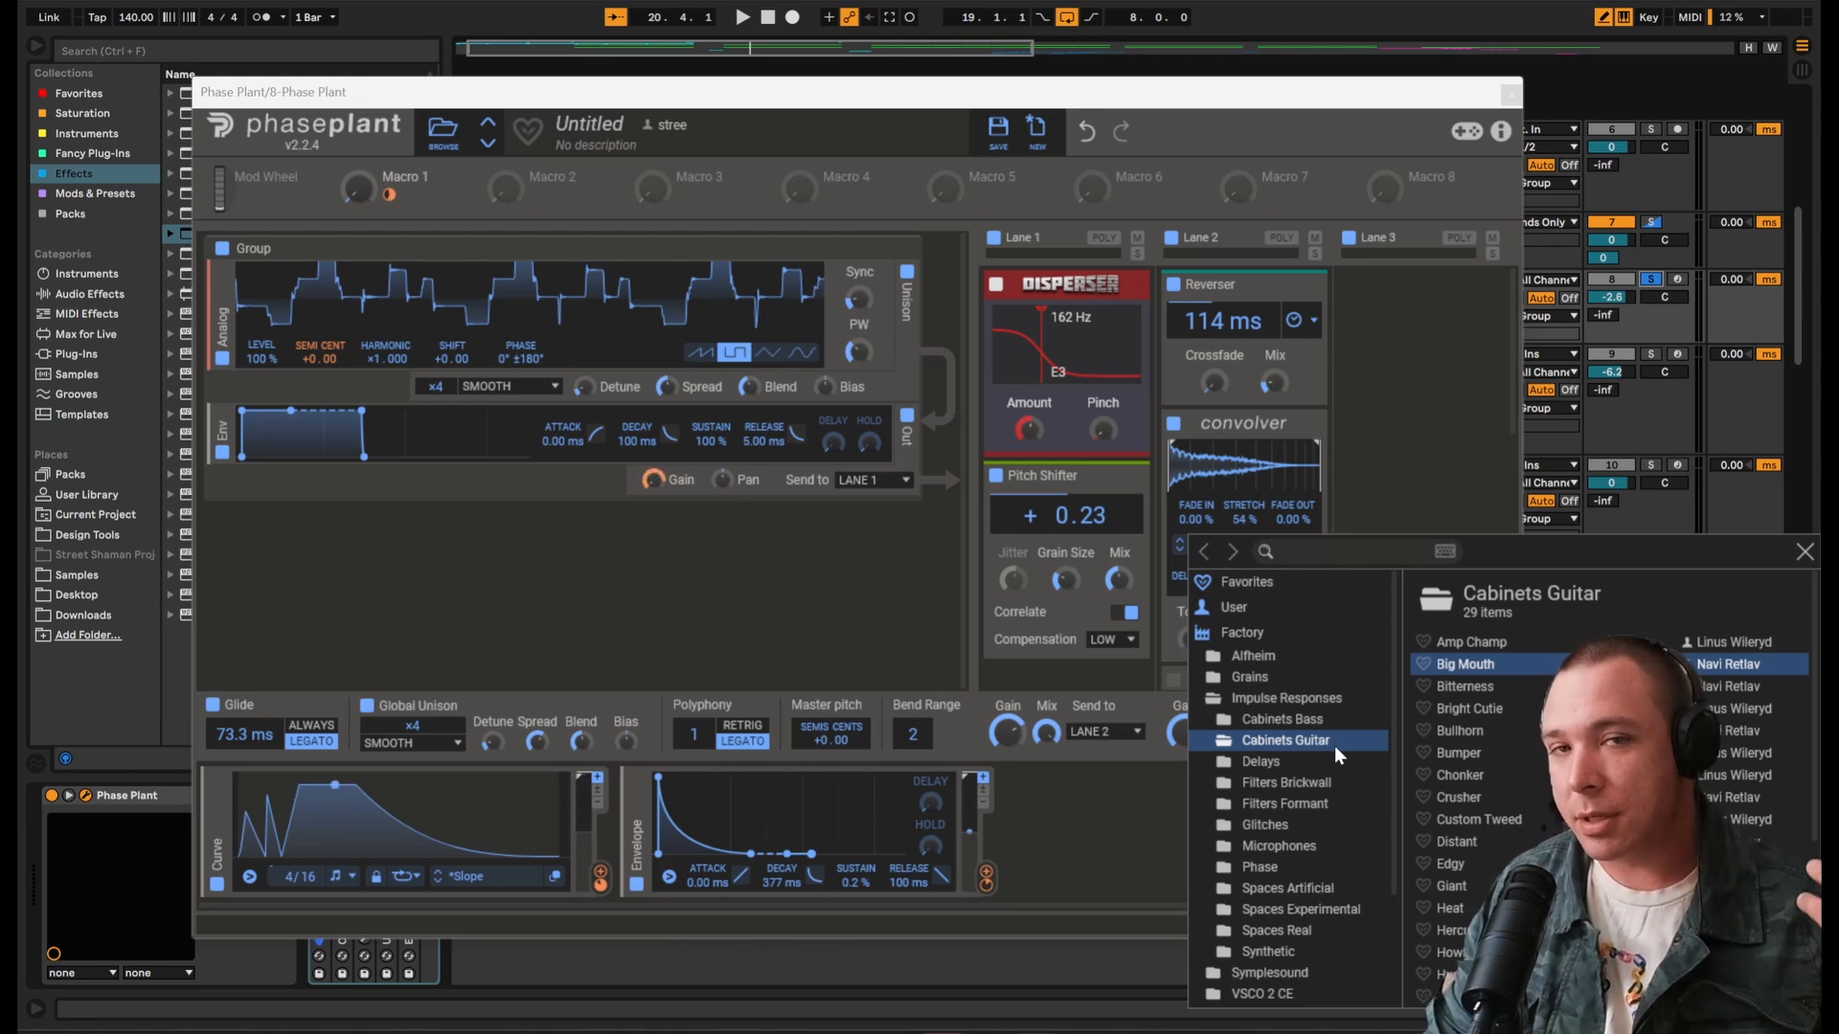
Step: Close the Phase Plant window and add the Amp from the Saturation collection after the effects rack on track 8
{"action": "left_click", "coordinate": [1427, 94]}
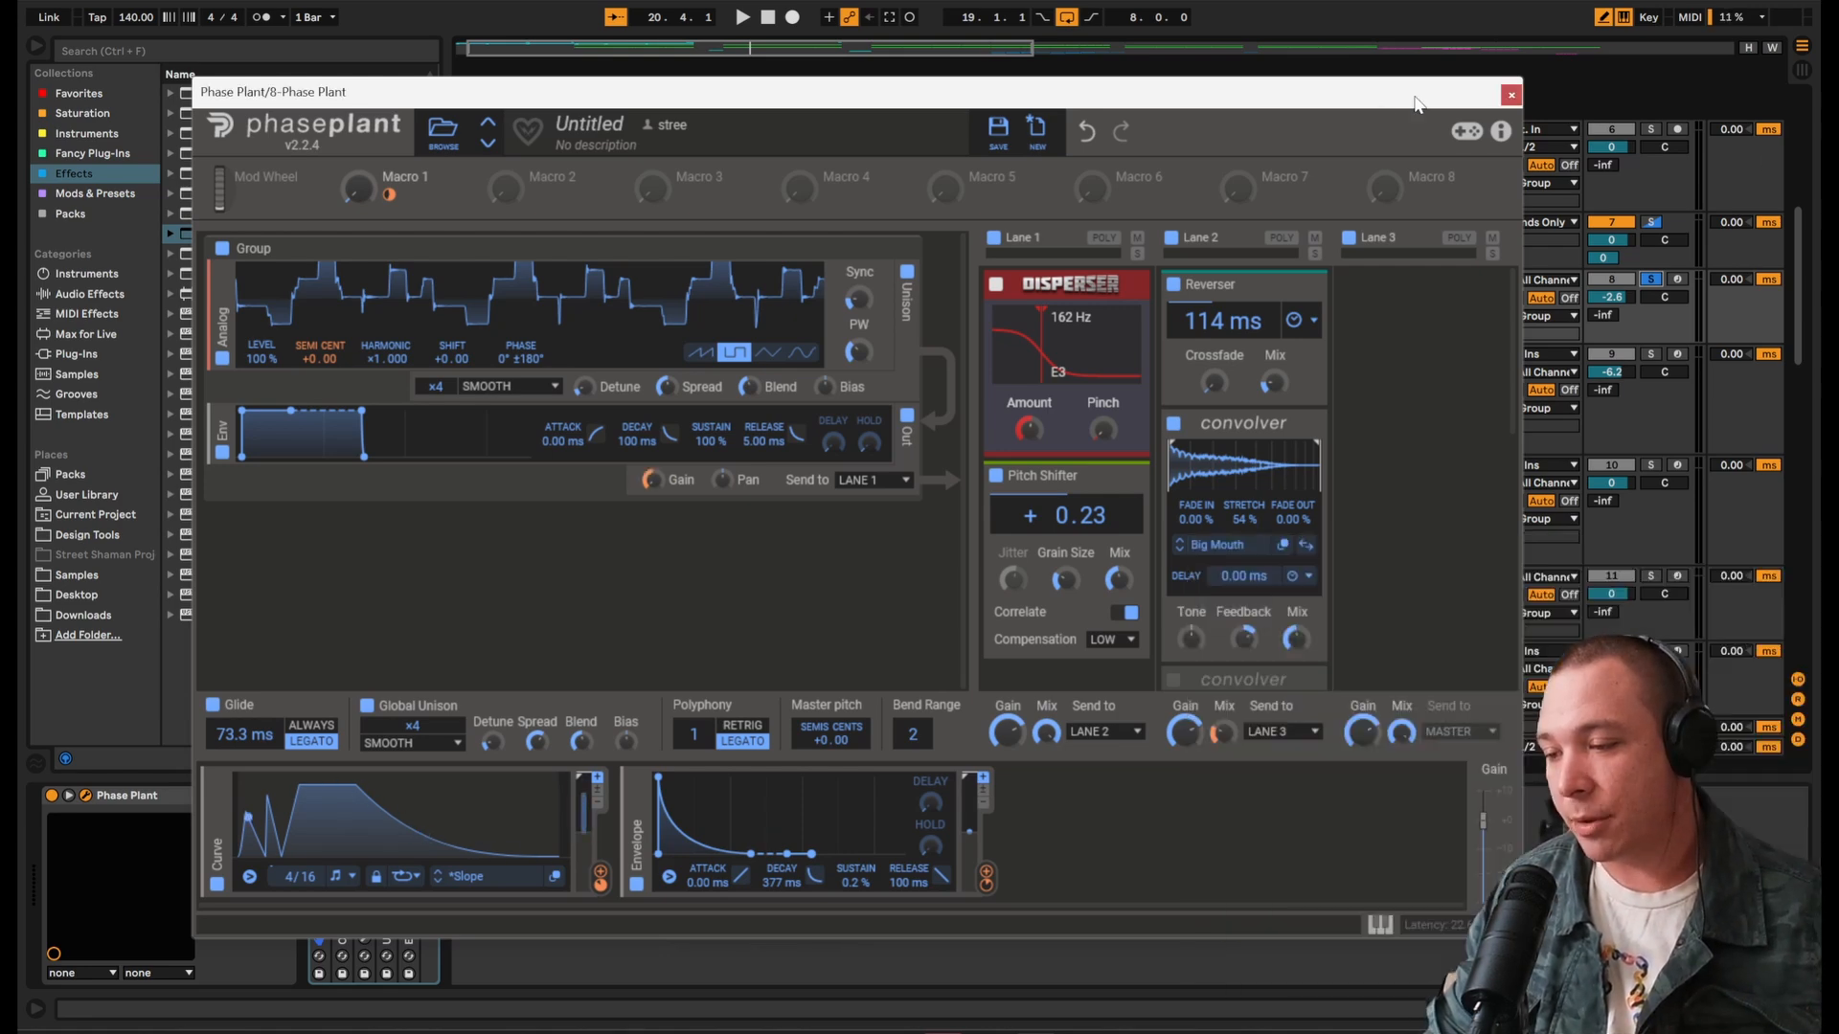
{"action": "left_click", "coordinate": [1509, 96]}
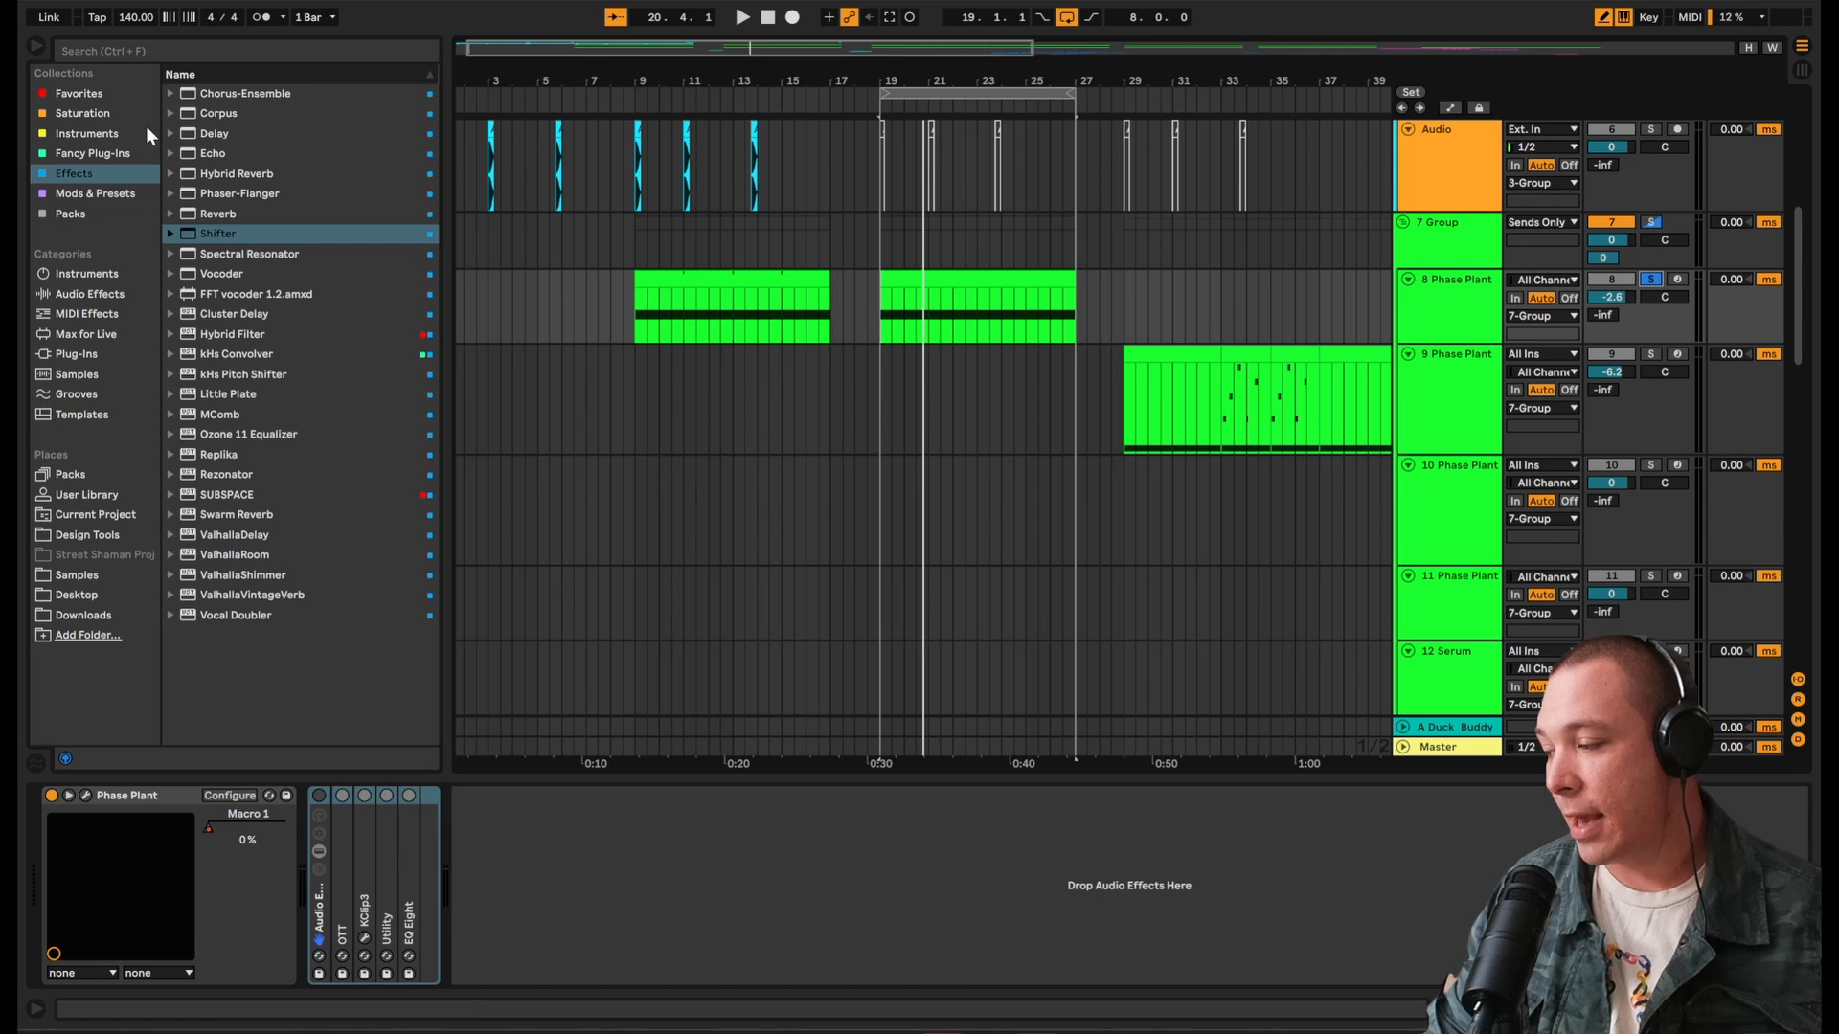
{"action": "left_click", "coordinate": [76, 111]}
{"action": "left_click_drag", "start_coordinate": [256, 96], "coordinate": [871, 923]}
{"action": "left_click_drag", "start_coordinate": [760, 952], "coordinate": [1015, 511]}
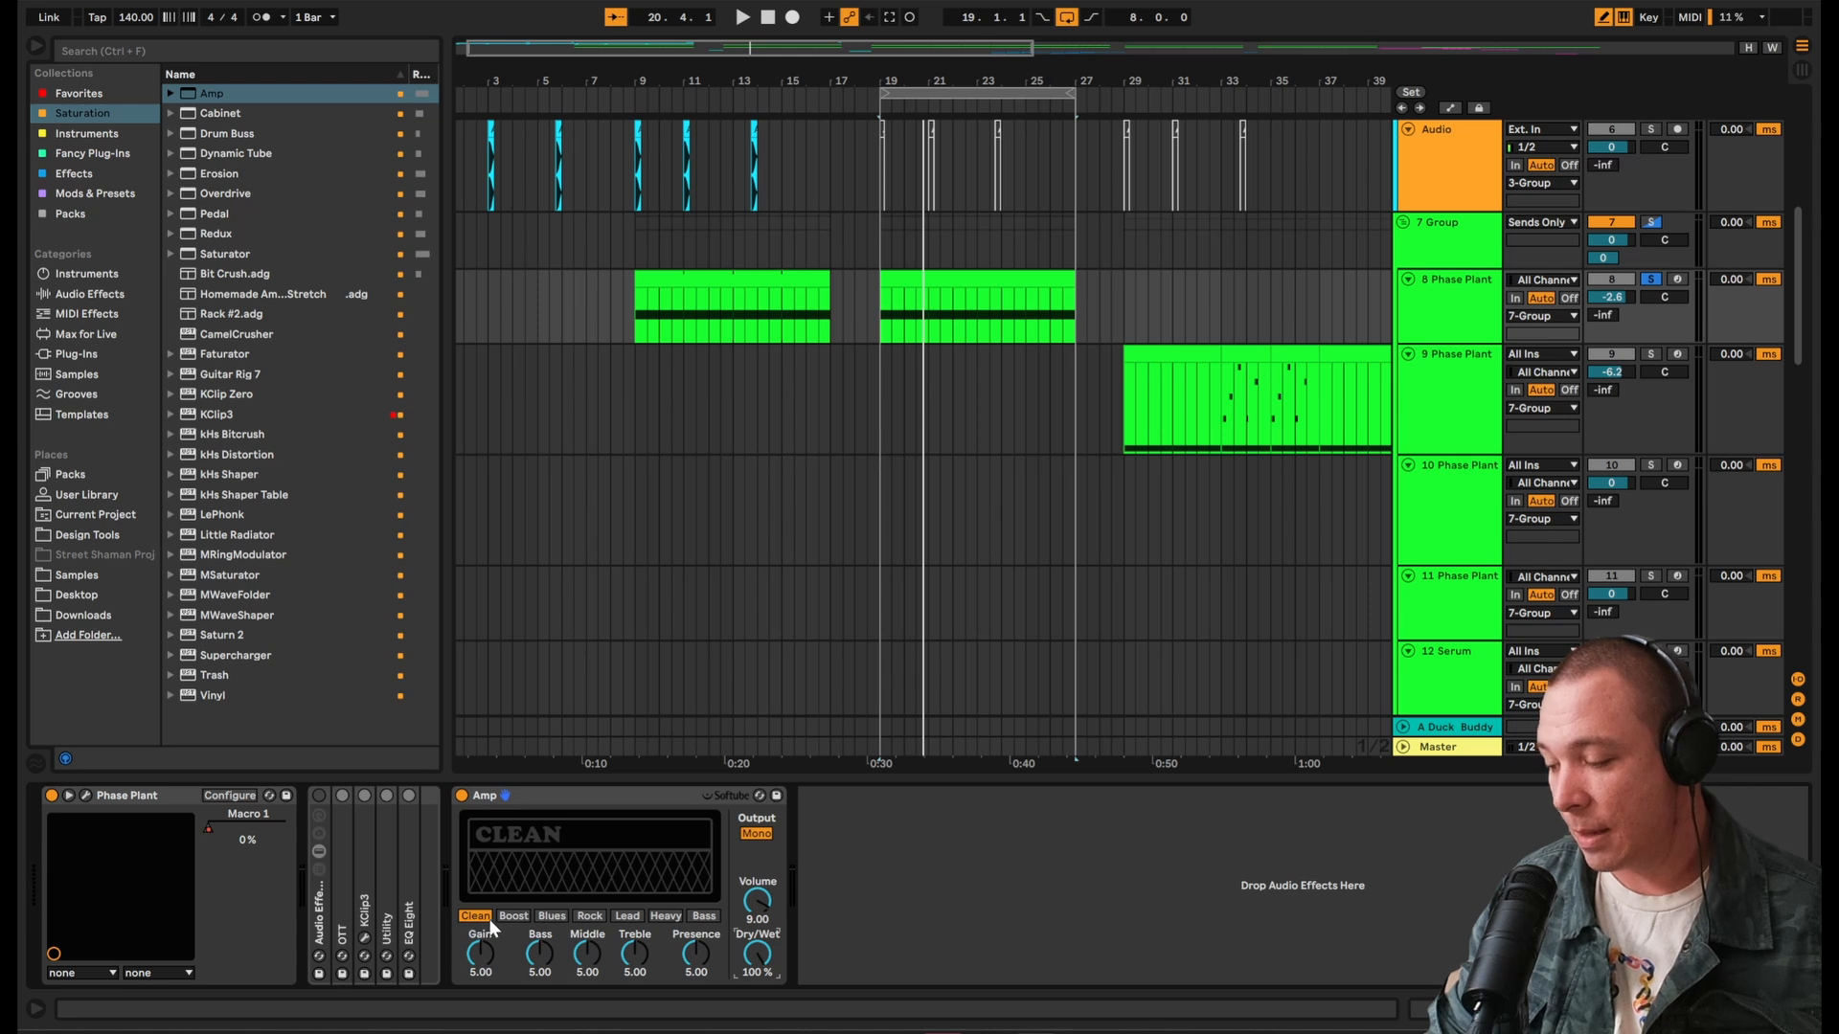
Step: Switch the Amp through its Boost, Blues, Rock, Lead, Heavy and Bass models, and delete the device
{"action": "left_click", "coordinate": [514, 915]}
{"action": "left_click", "coordinate": [556, 919]}
{"action": "left_click", "coordinate": [586, 917]}
{"action": "left_click", "coordinate": [622, 917]}
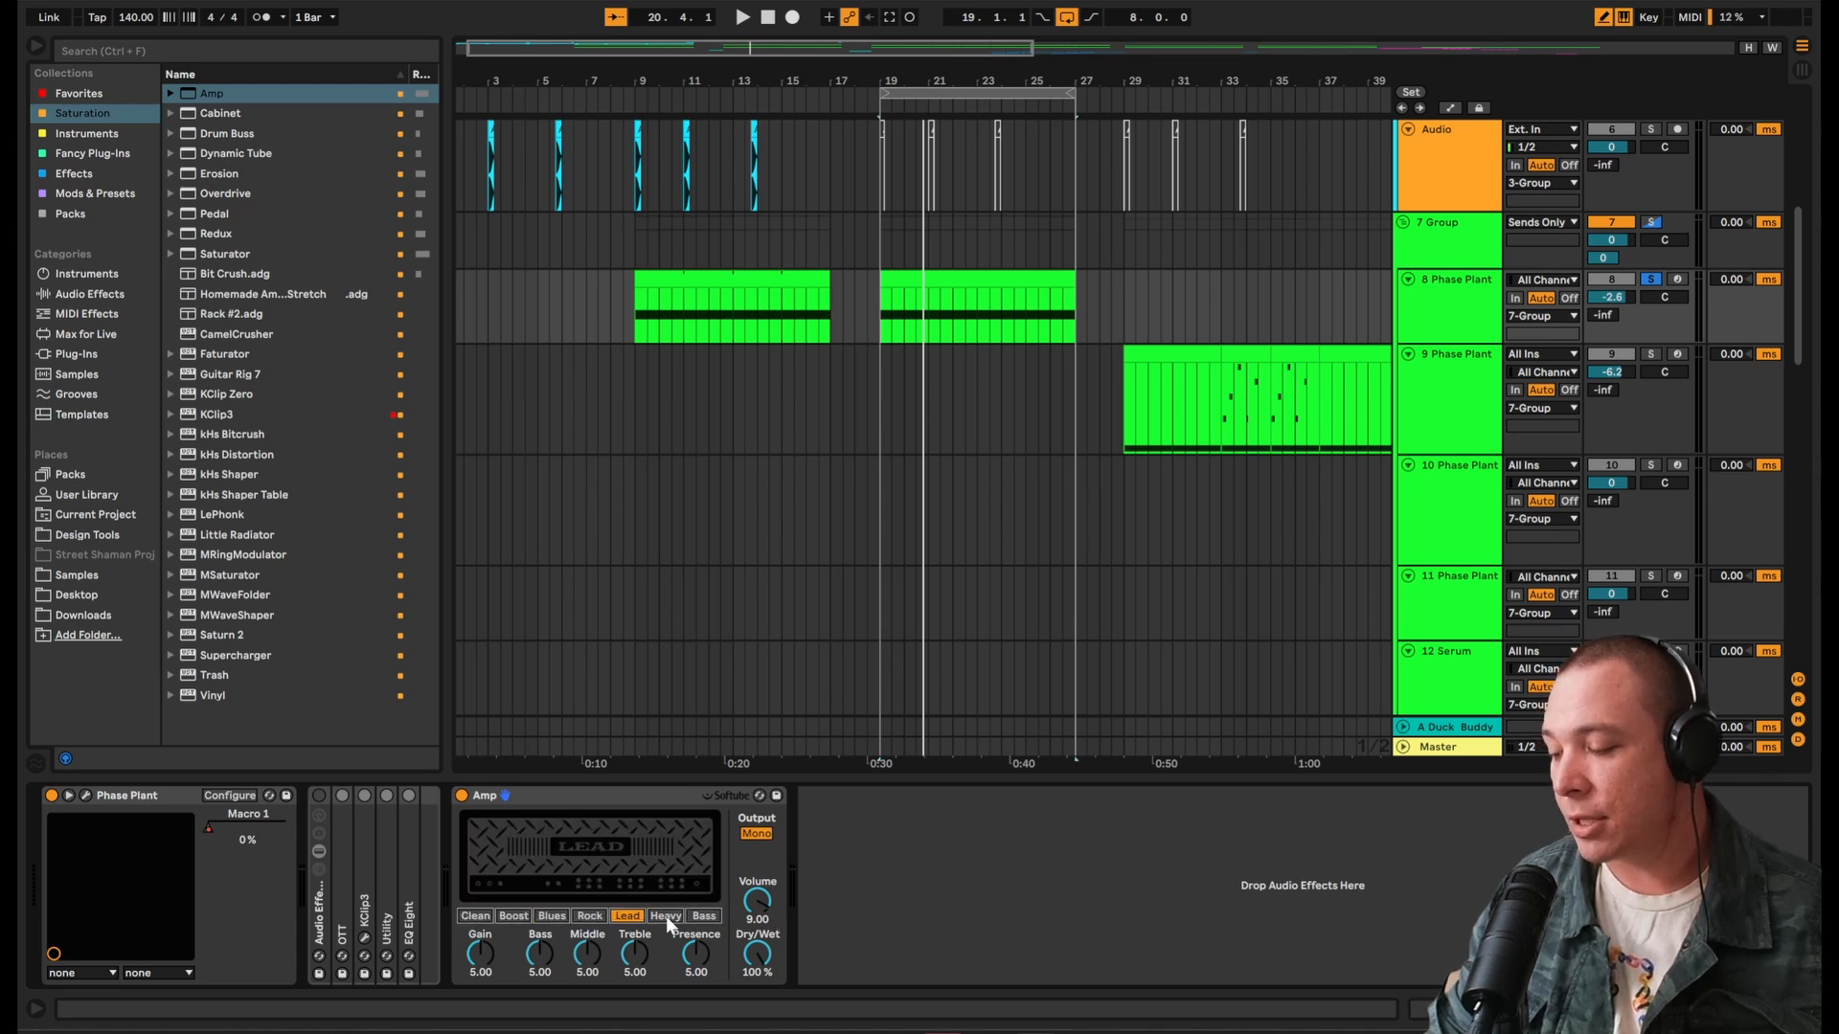
{"action": "left_click", "coordinate": [665, 917]}
{"action": "left_click", "coordinate": [702, 918]}
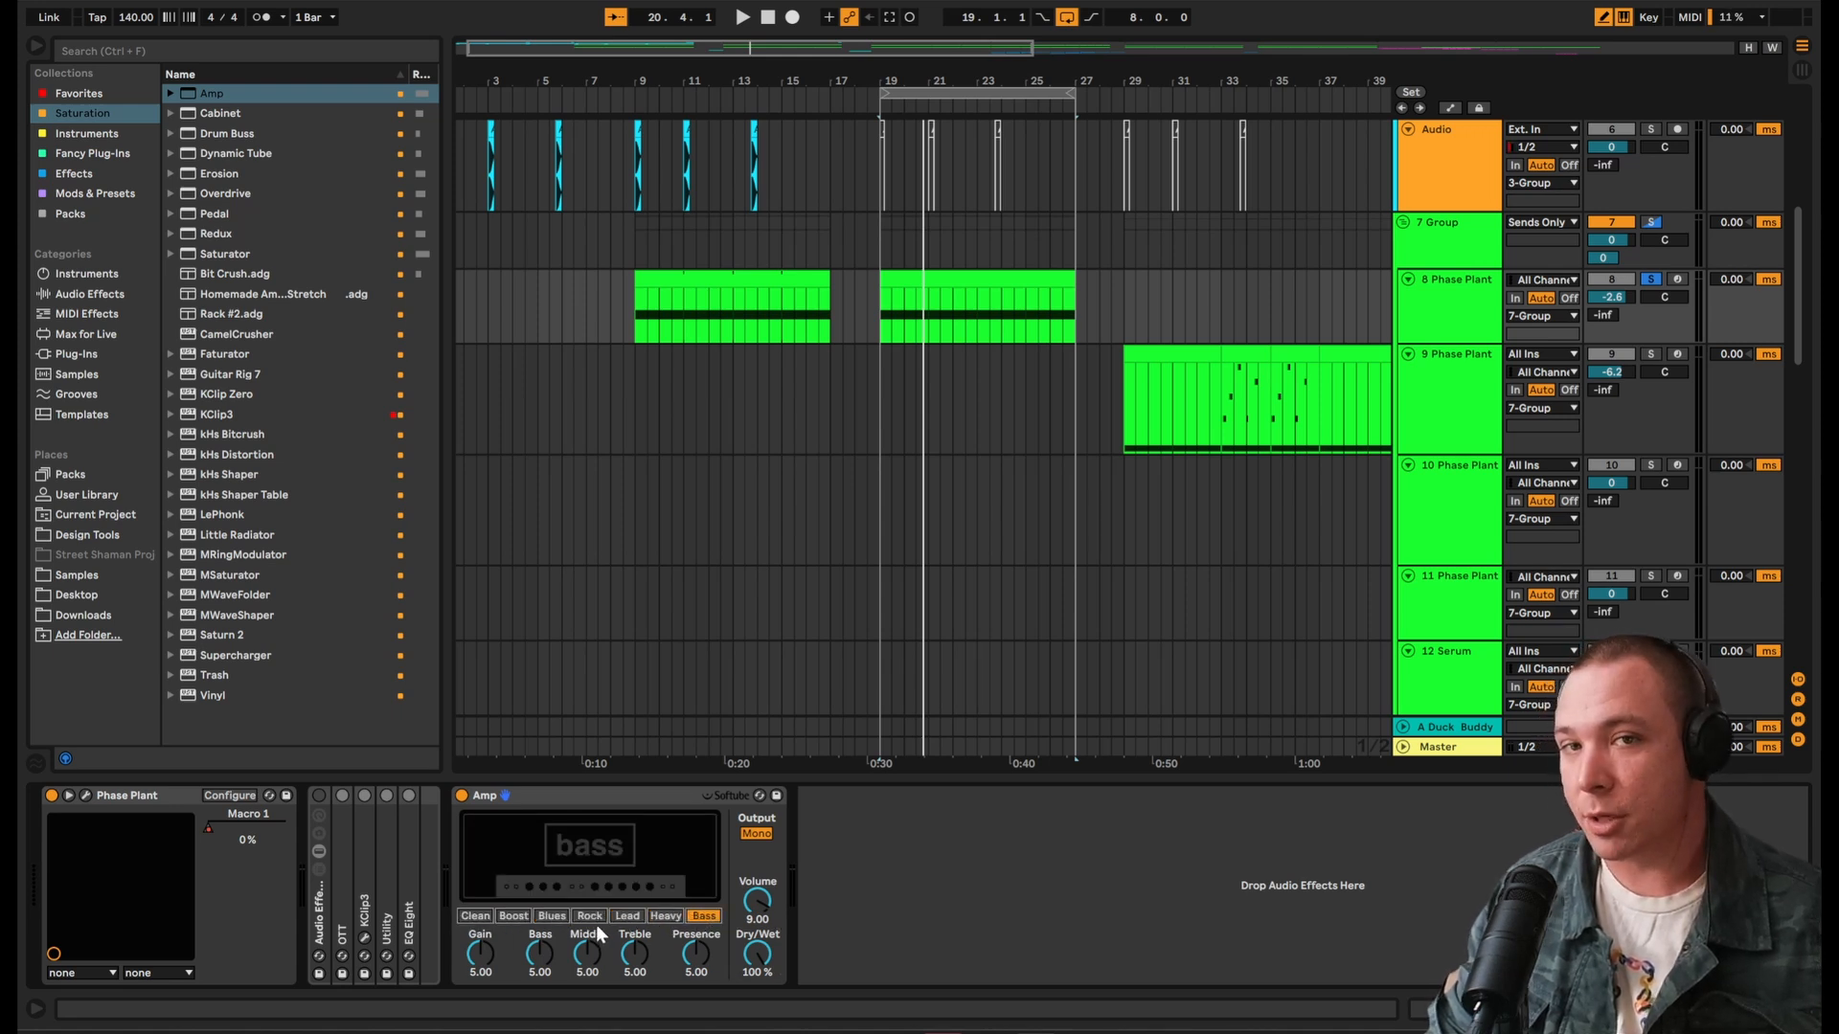
{"action": "left_click", "coordinate": [601, 801]}
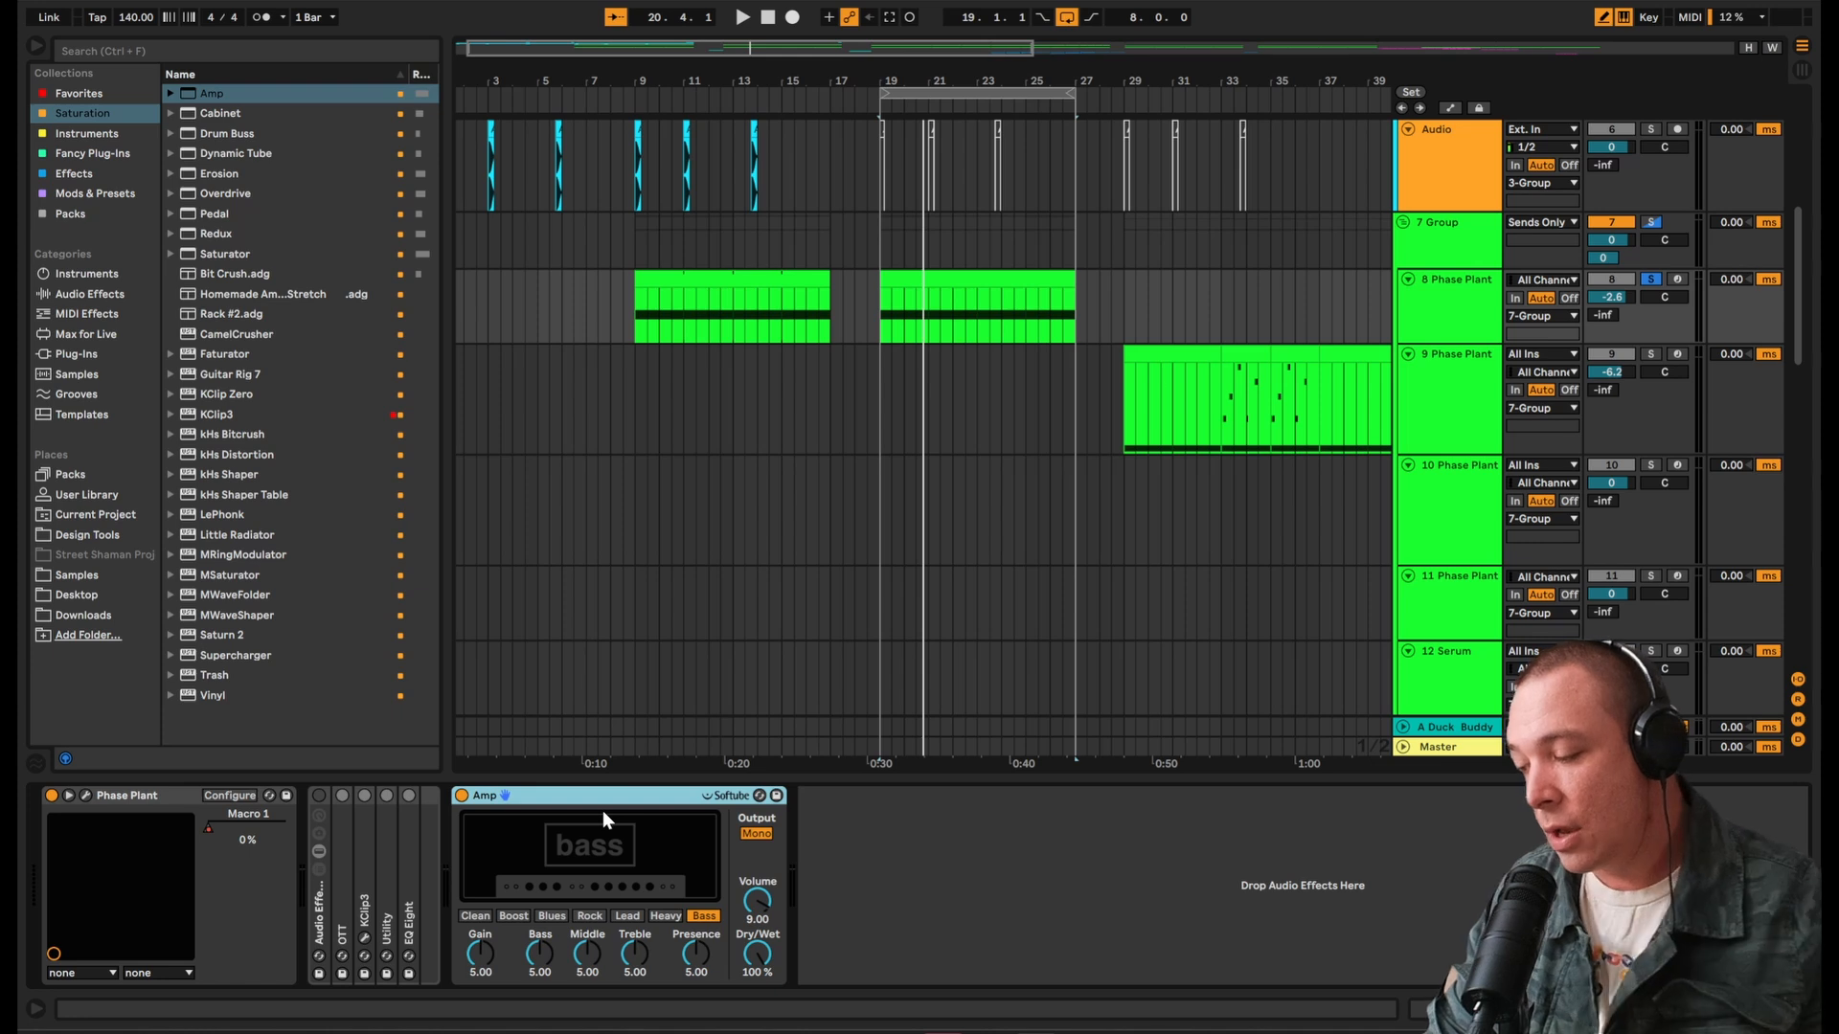
{"action": "key", "text": "Delete"}
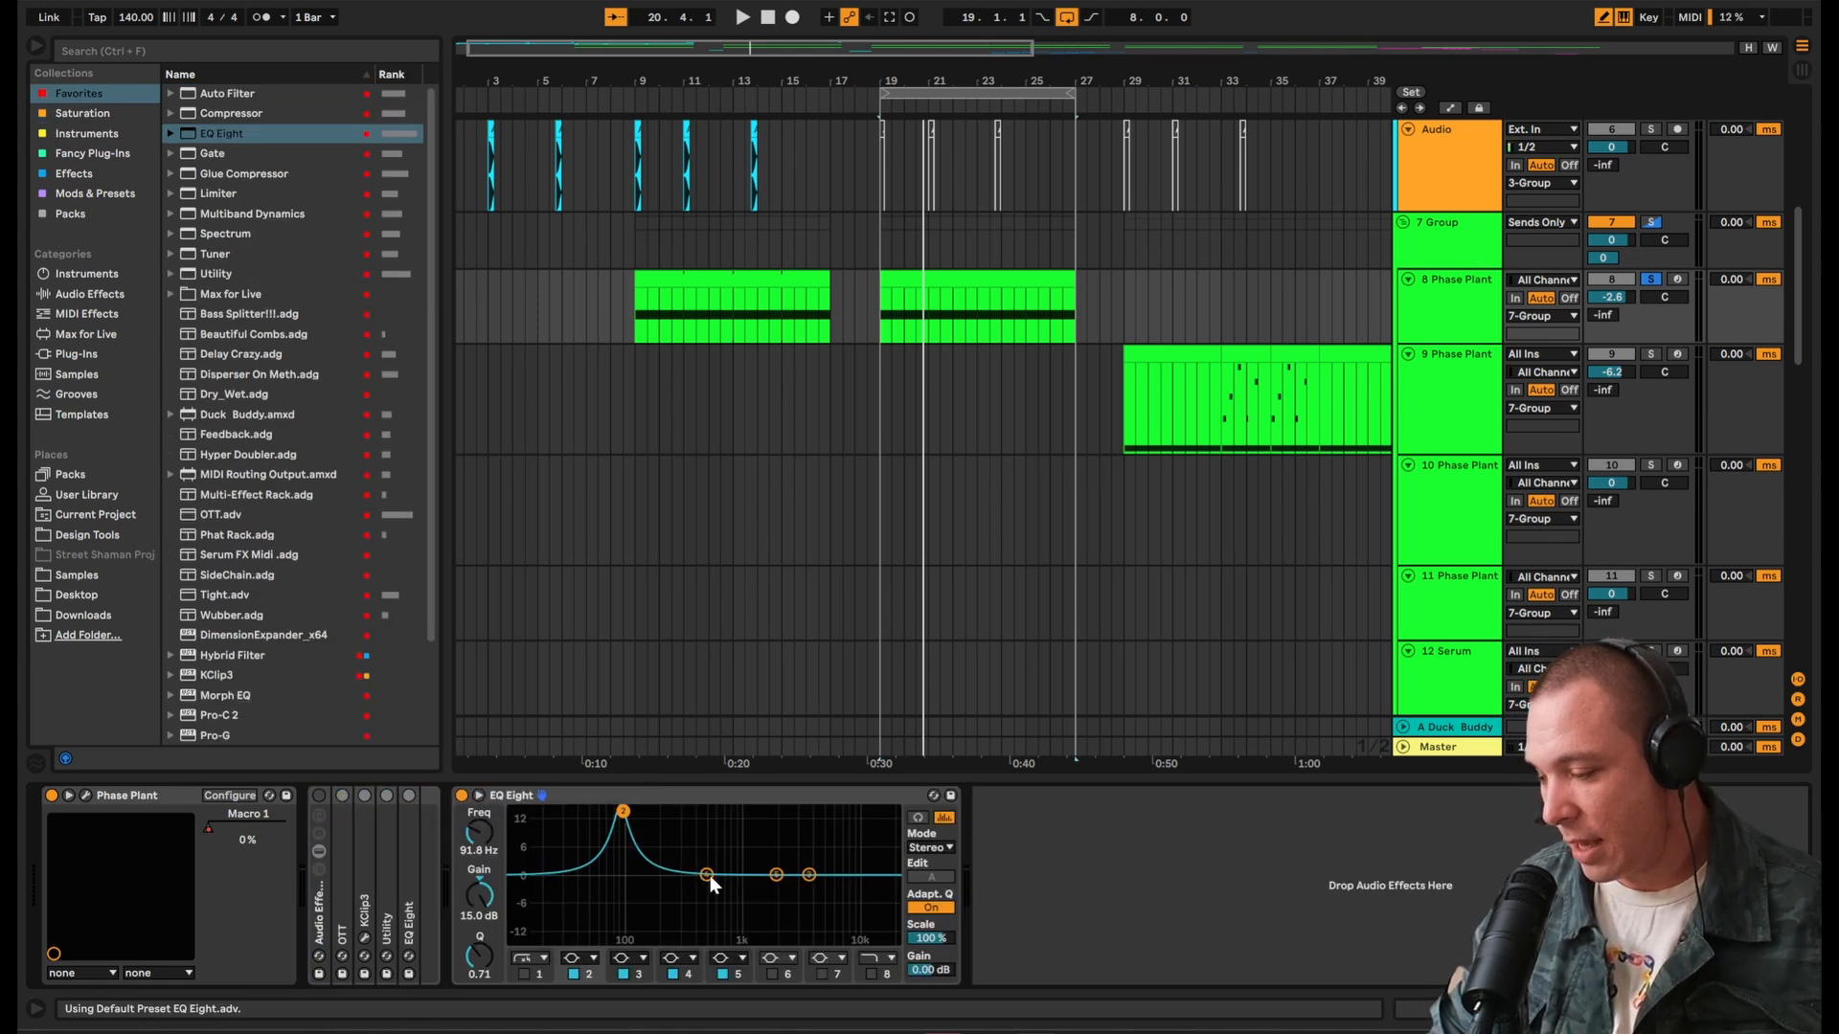
Step: Audition an EQ Eight with peaks and cuts, including -12.8 dB at 174 Hz and -15.0 dB at 2.02 kHz, and delete it
{"action": "left_click_drag", "start_coordinate": [709, 875], "coordinate": [654, 929]}
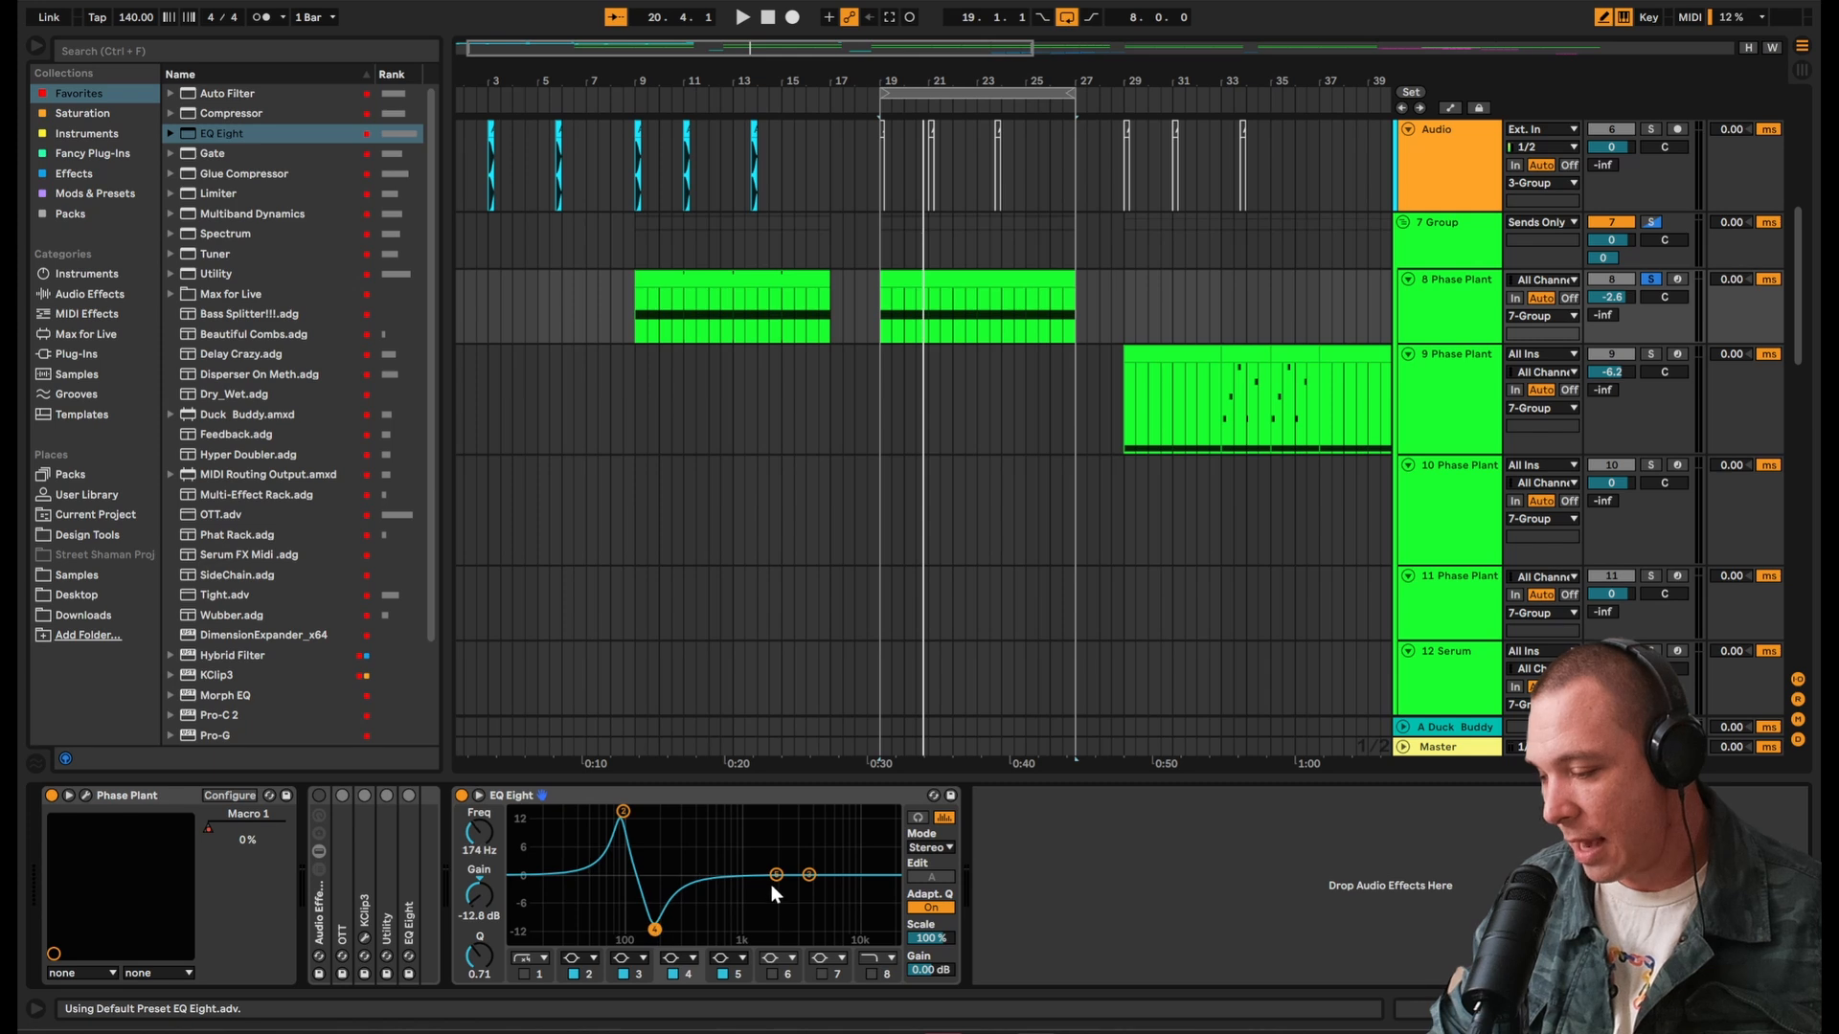
{"action": "left_click_drag", "start_coordinate": [776, 876], "coordinate": [776, 965]}
{"action": "key", "text": "space"}
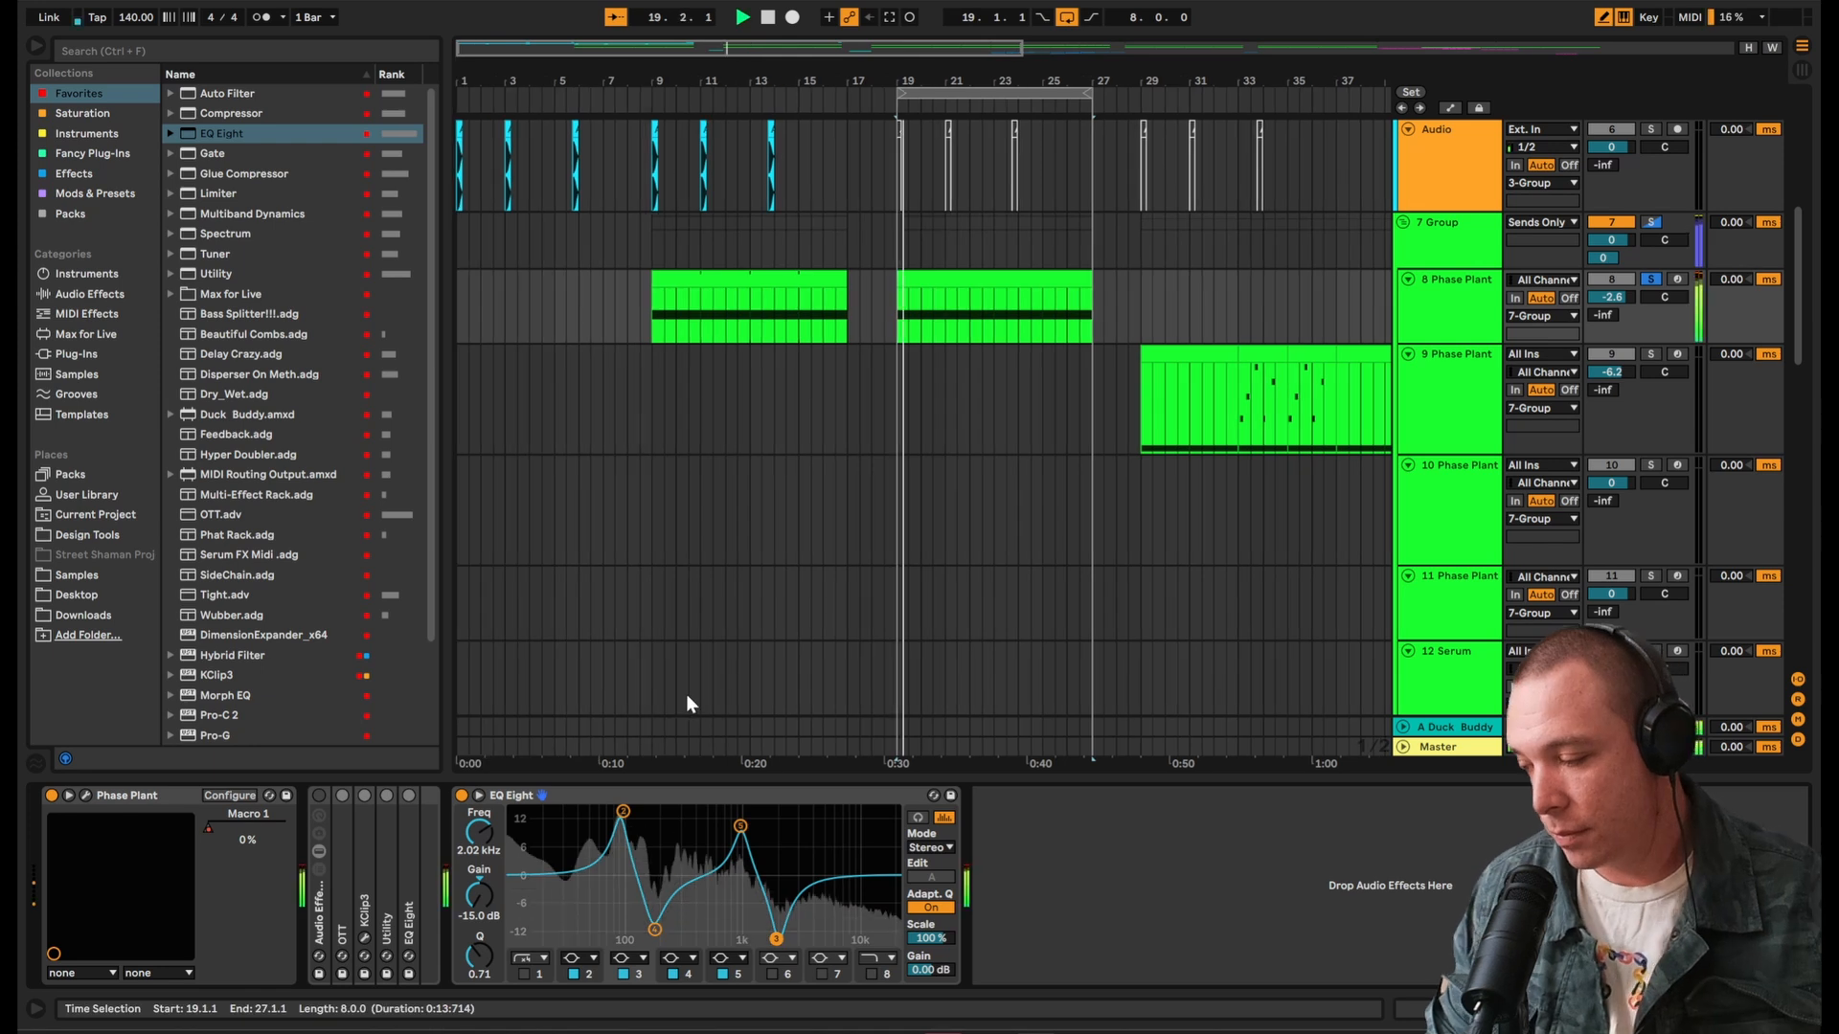
{"action": "left_click", "coordinate": [610, 795]}
{"action": "key", "text": "Delete"}
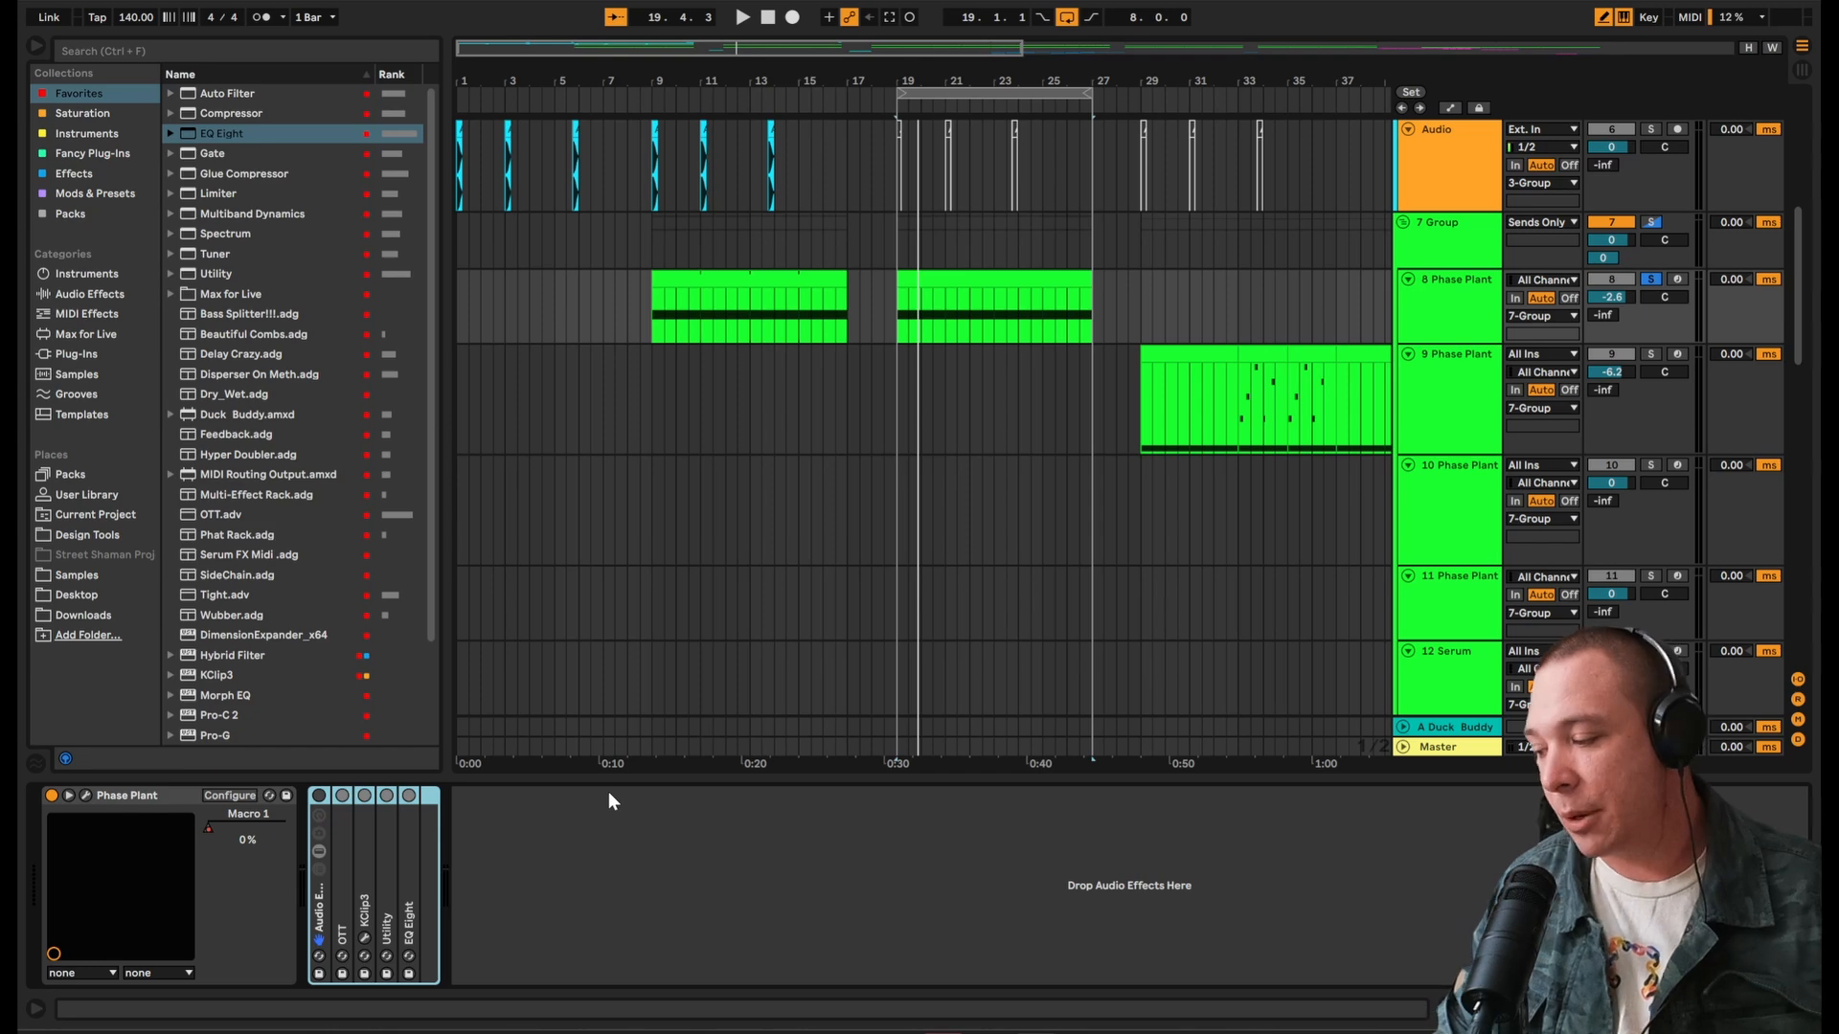
Step: Reopen track 8's Phase Plant and compare the Big Mouth Convolver's Stretch at 100% and 54% during playback, ending at 54%
{"action": "left_click", "coordinate": [85, 794]}
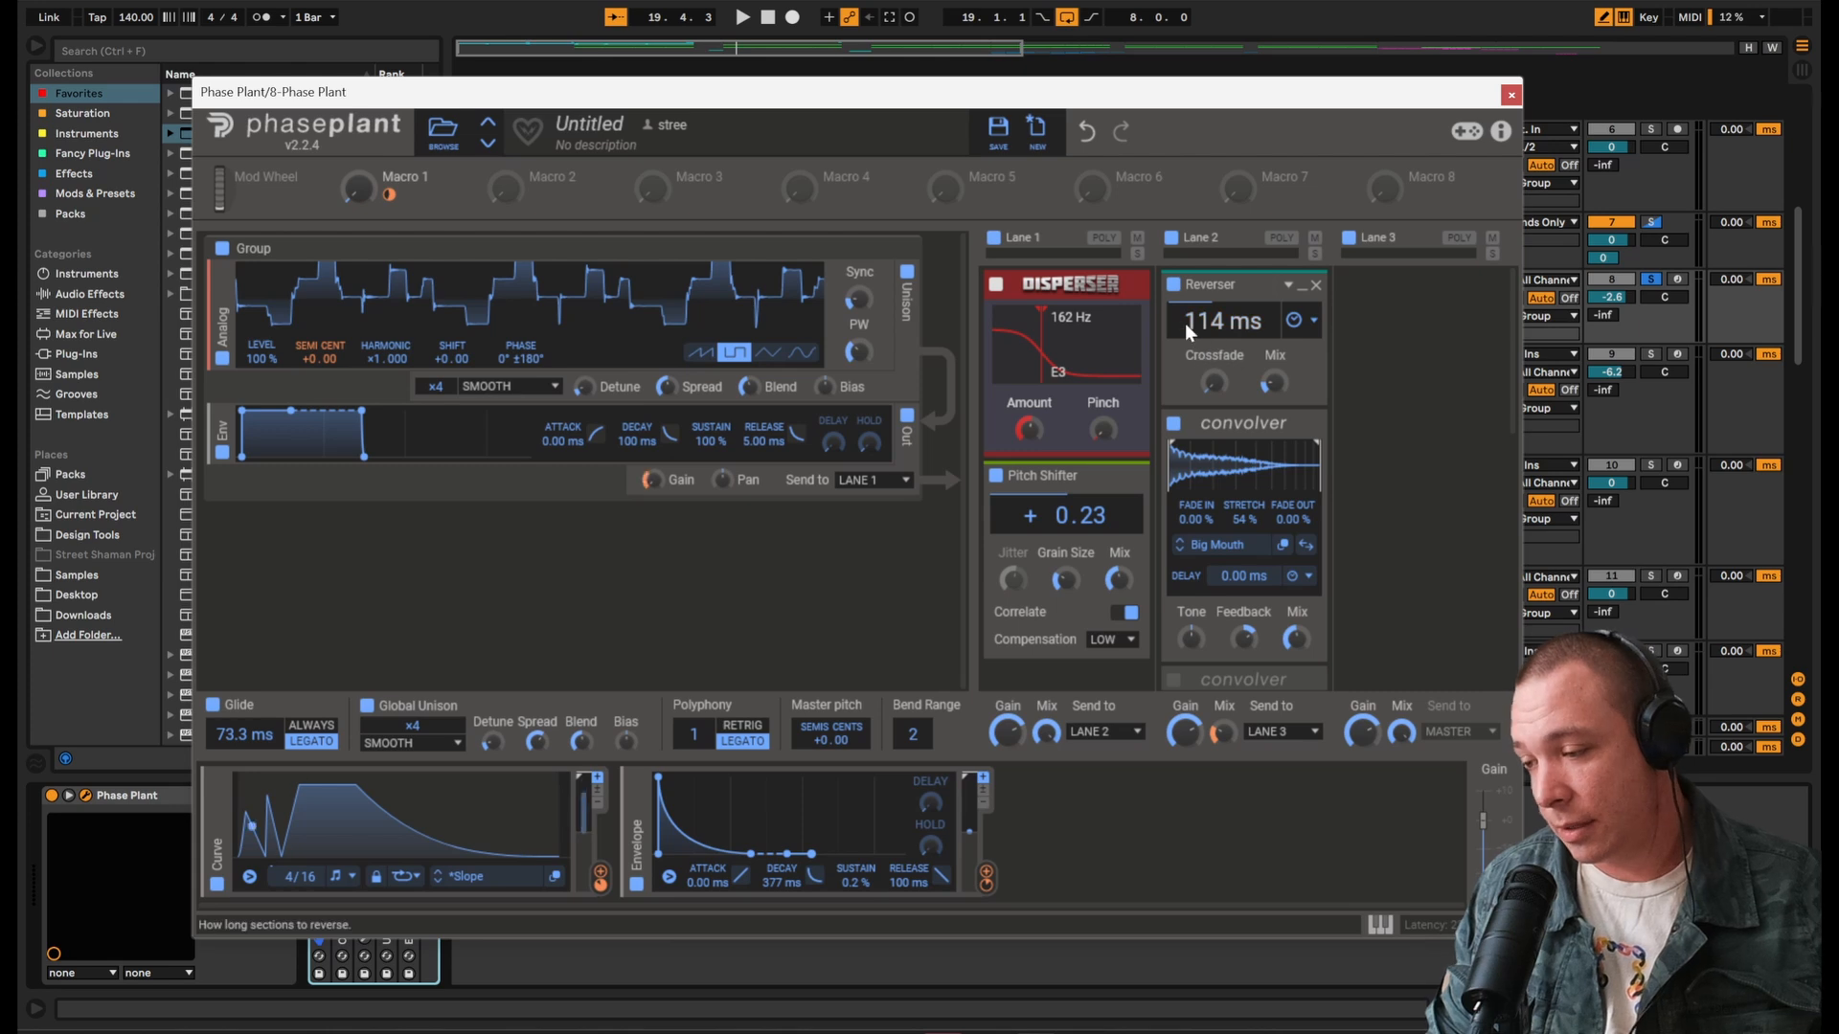
{"action": "scroll", "coordinate": [1225, 403], "scroll_direction": "down", "scroll_amount": 1}
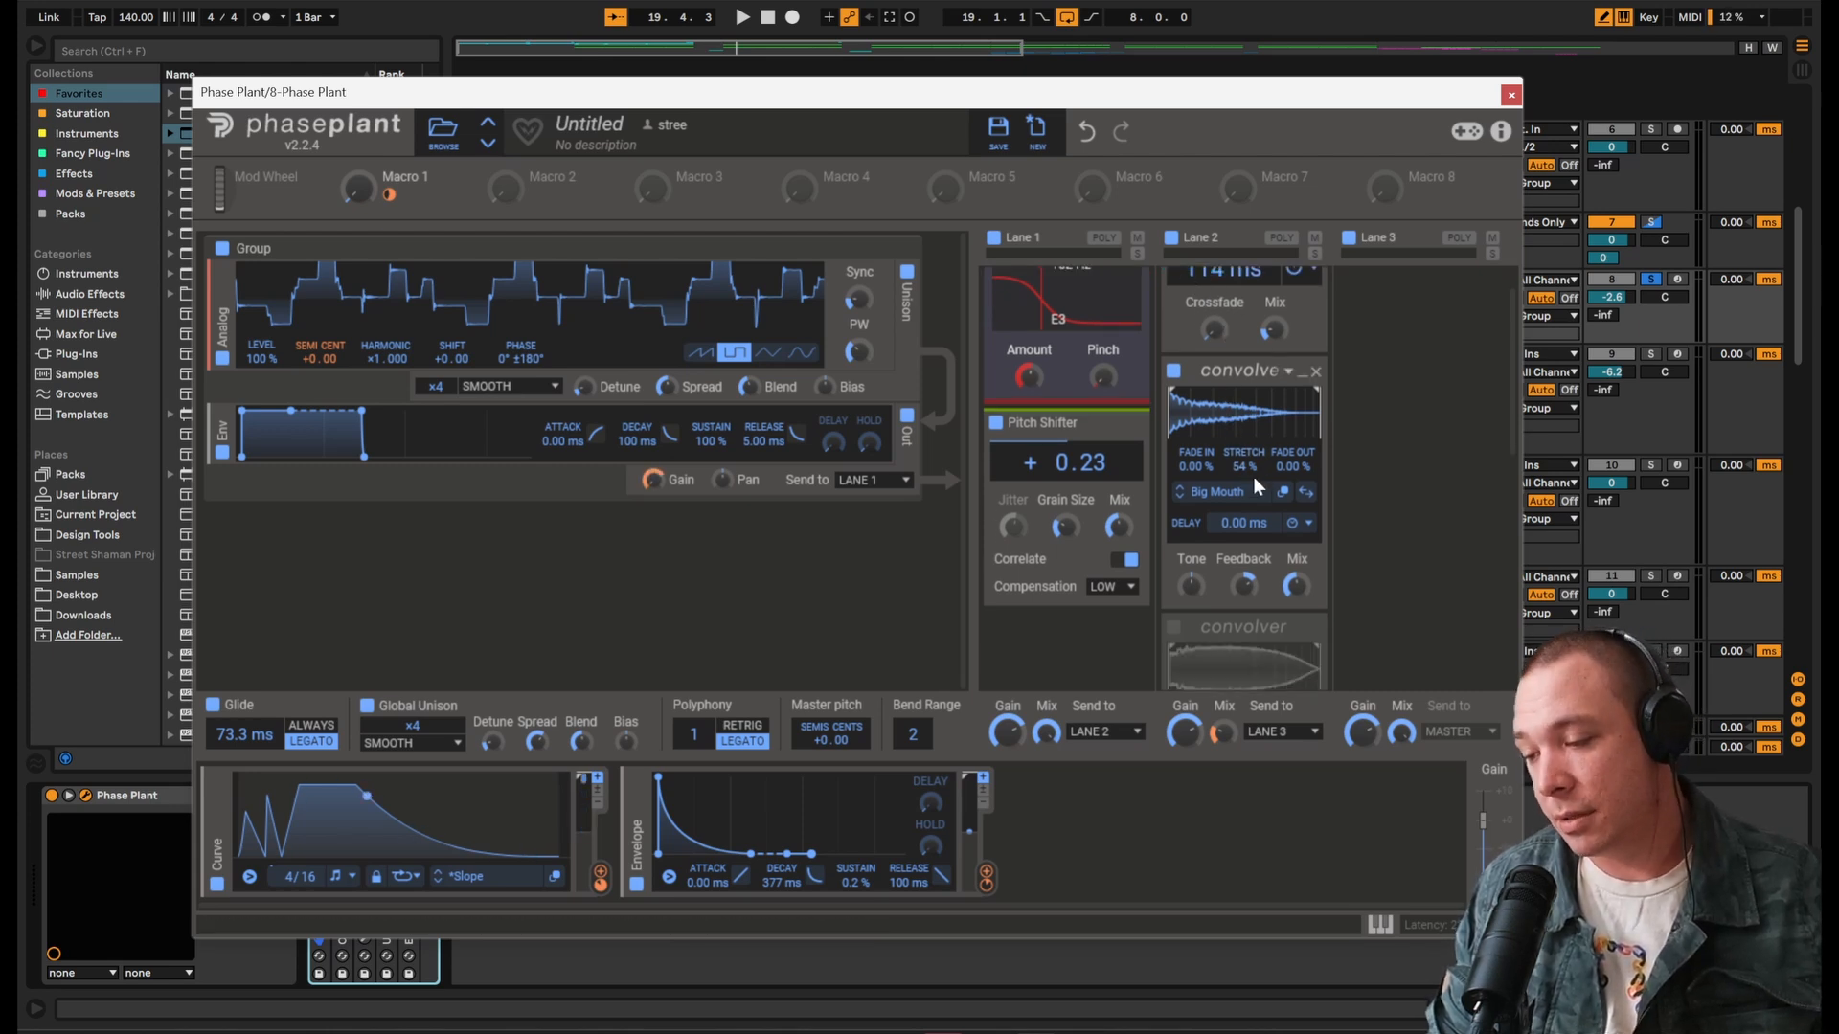
{"action": "double_click", "coordinate": [1243, 466]}
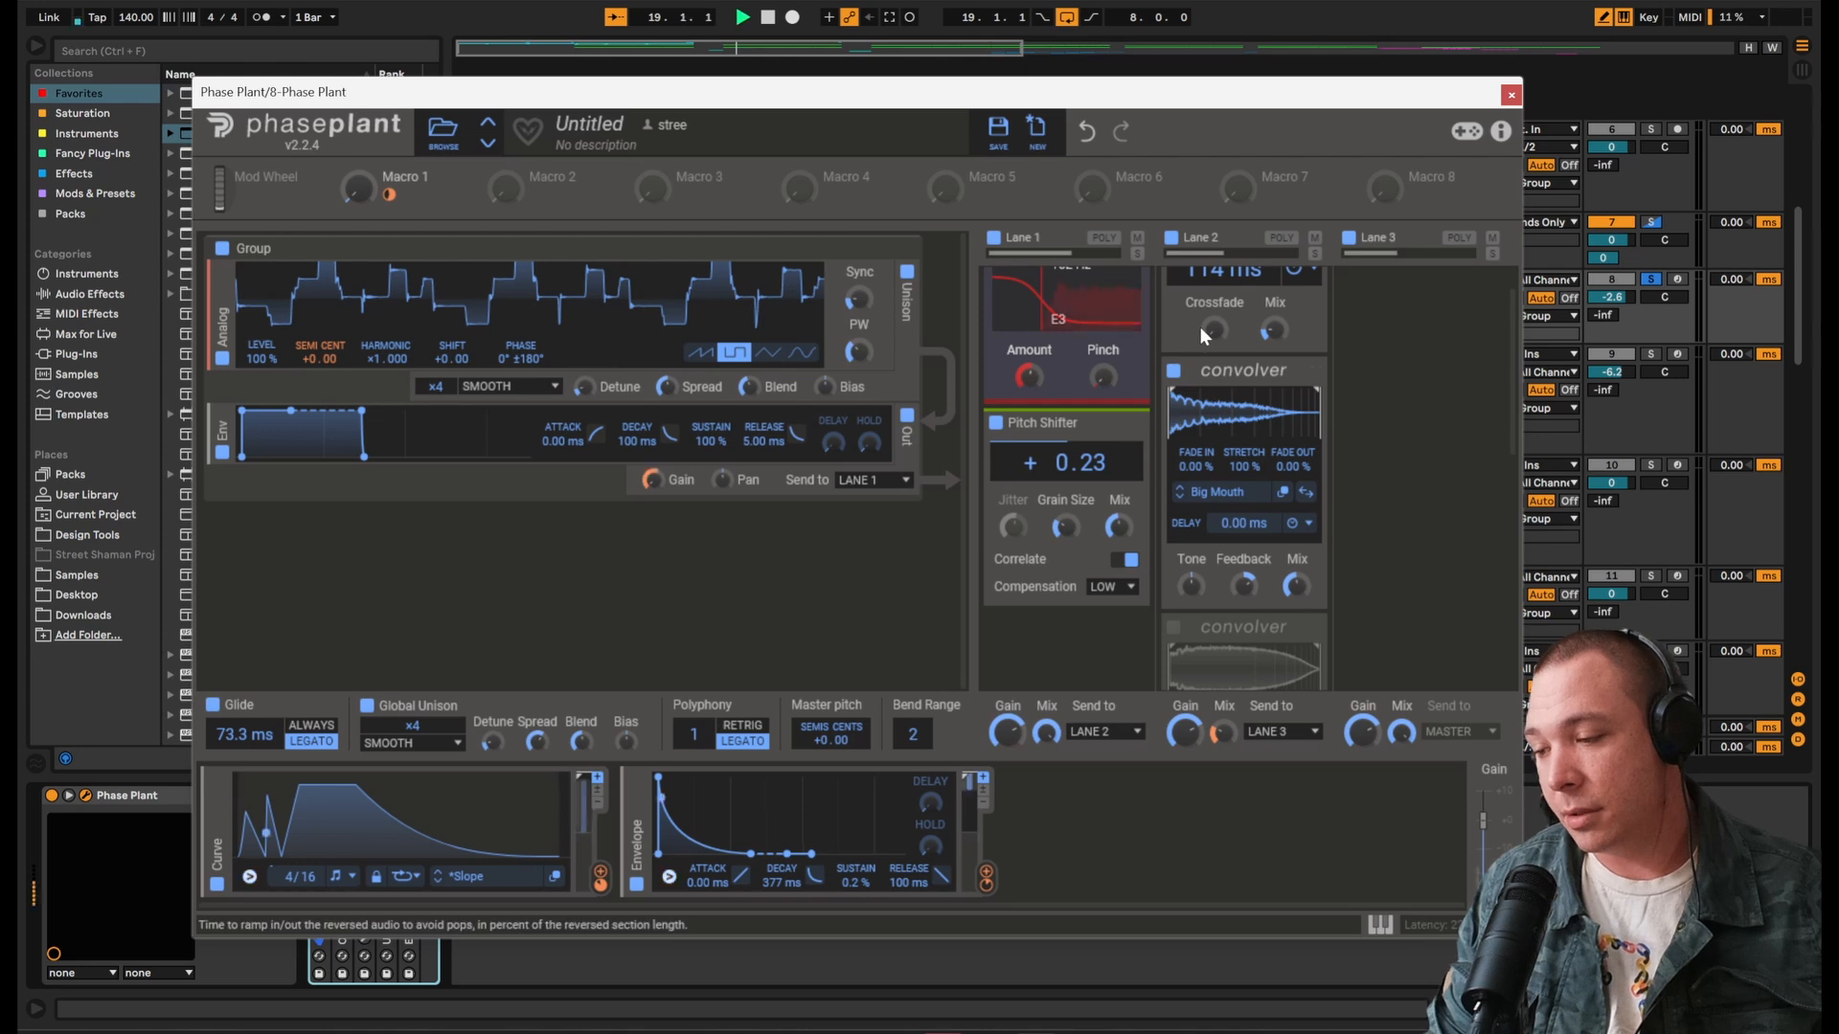
{"action": "key", "text": "space"}
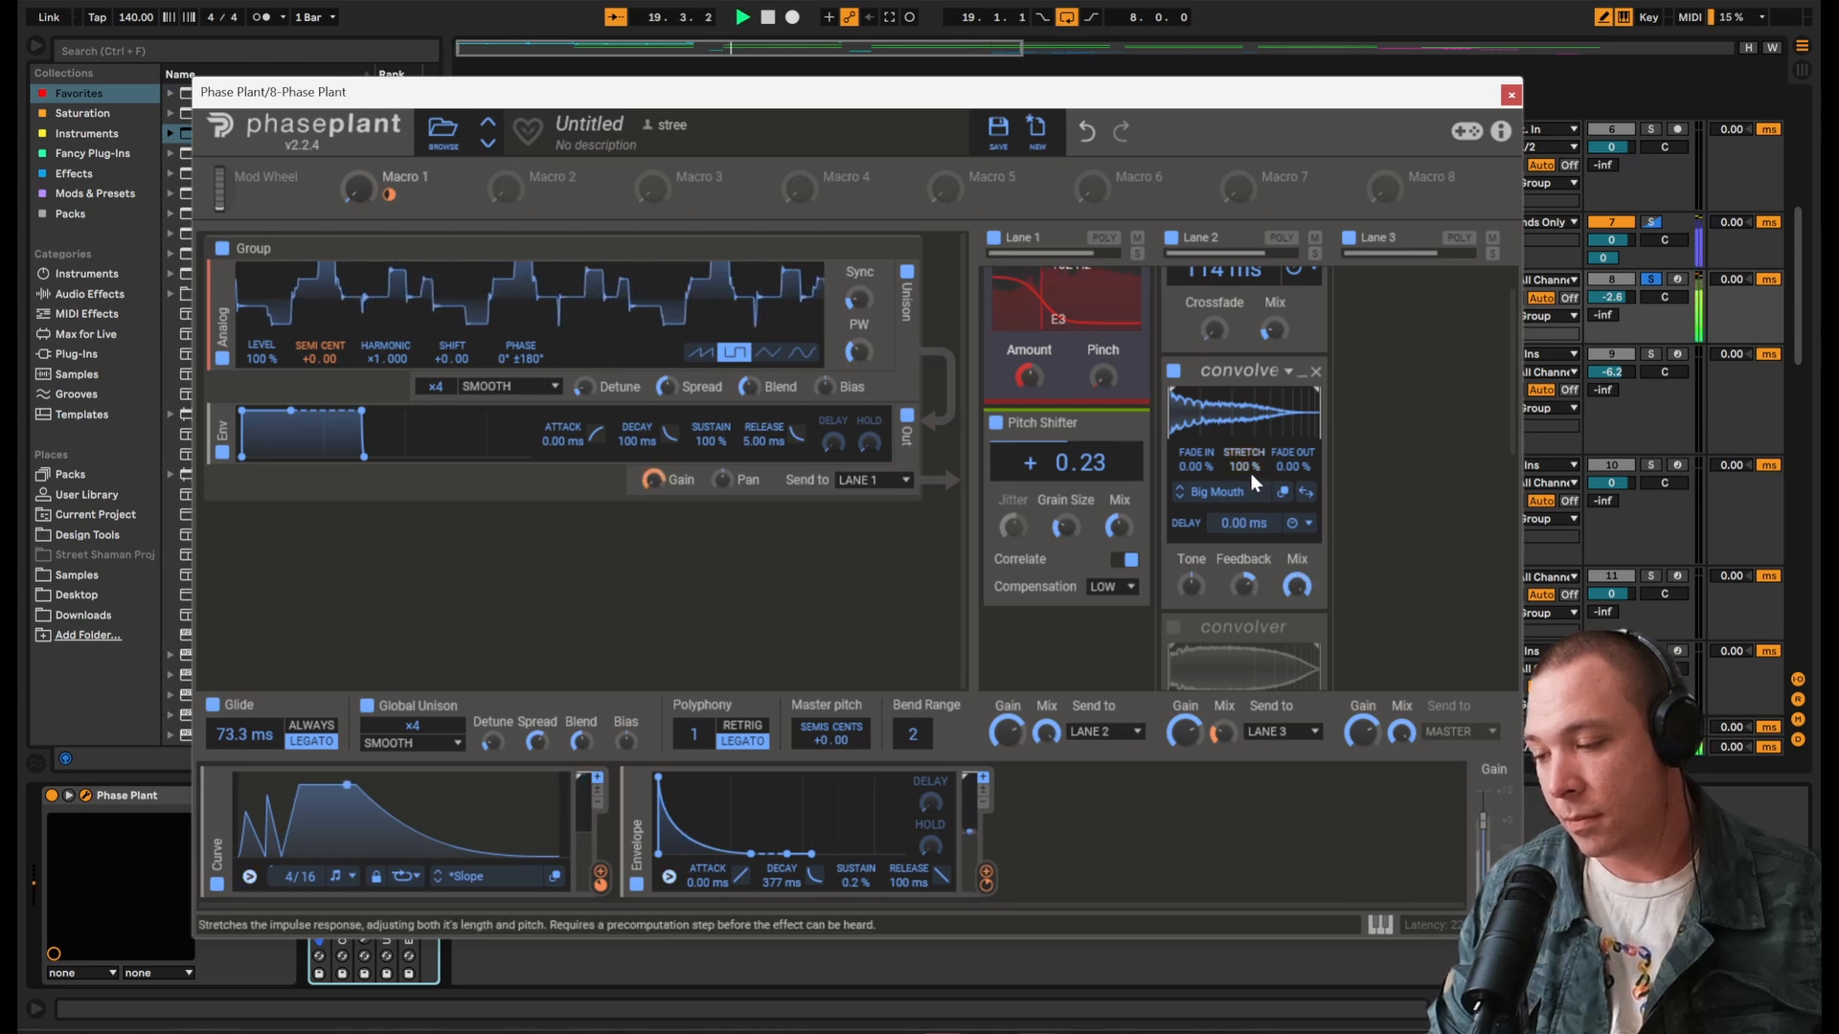
{"action": "left_click_drag", "start_coordinate": [1249, 469], "coordinate": [1248, 509]}
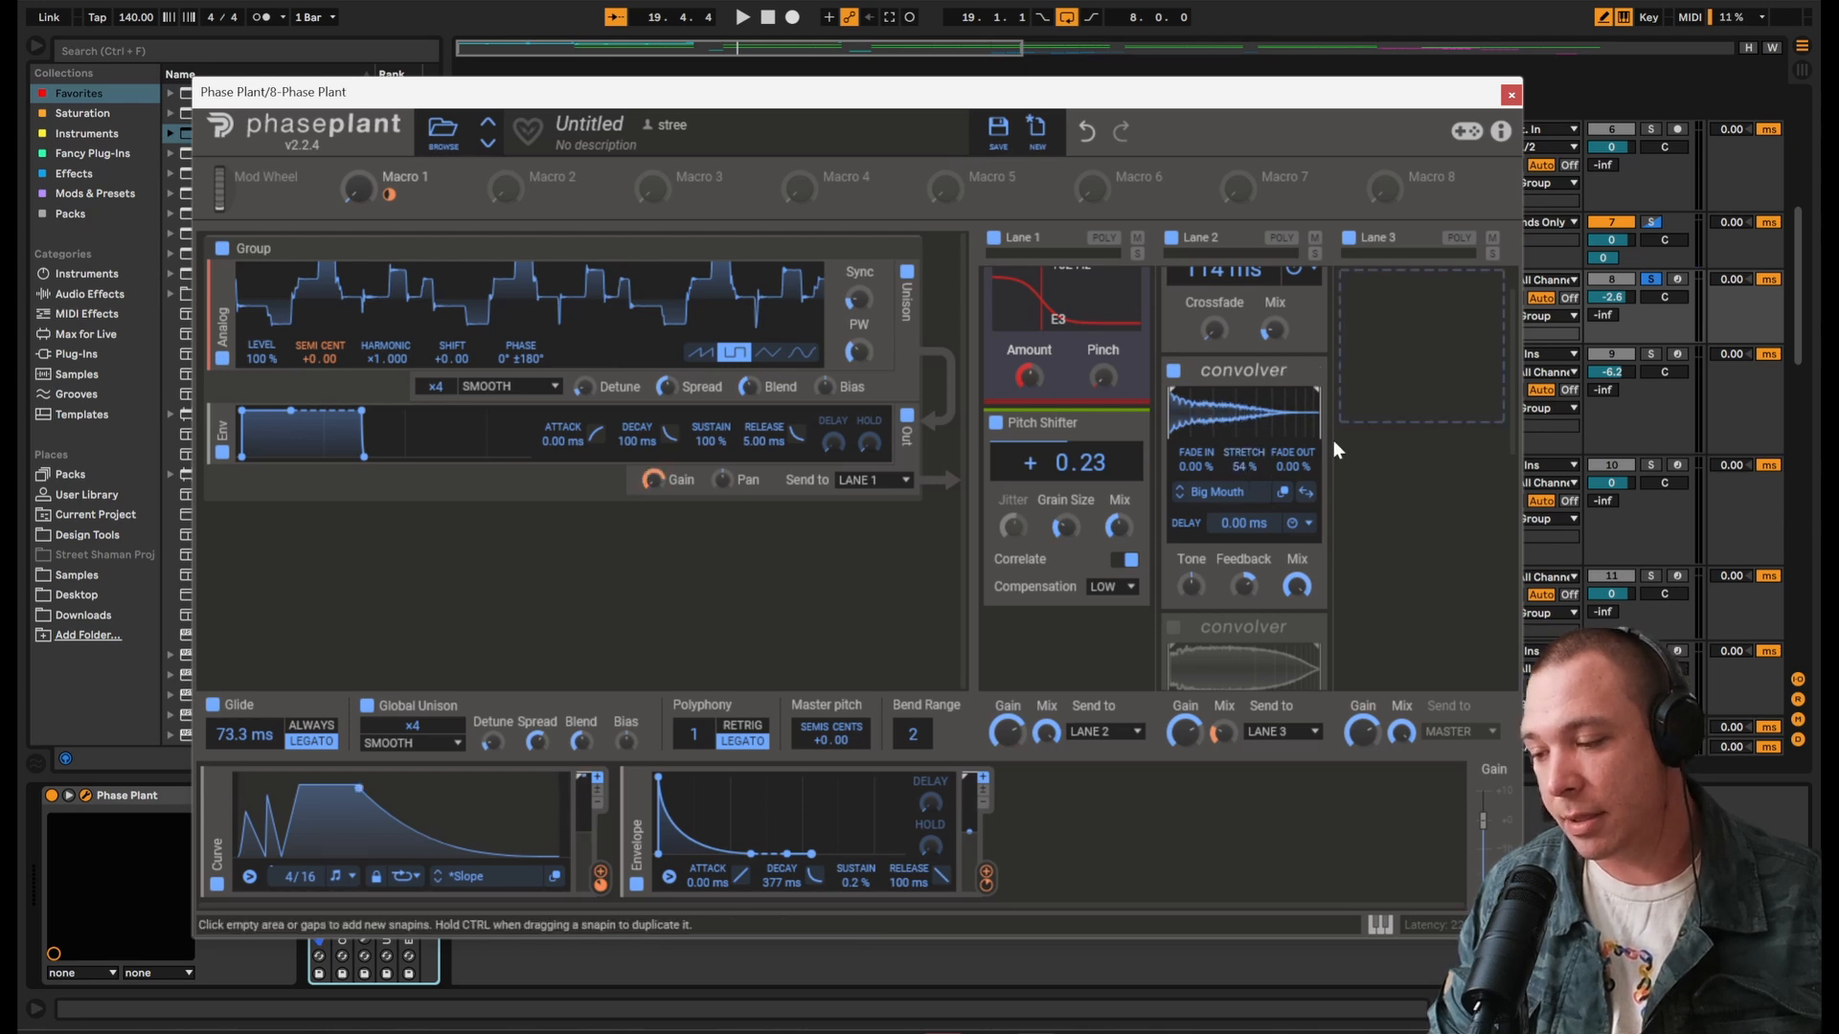
{"action": "key", "text": "space"}
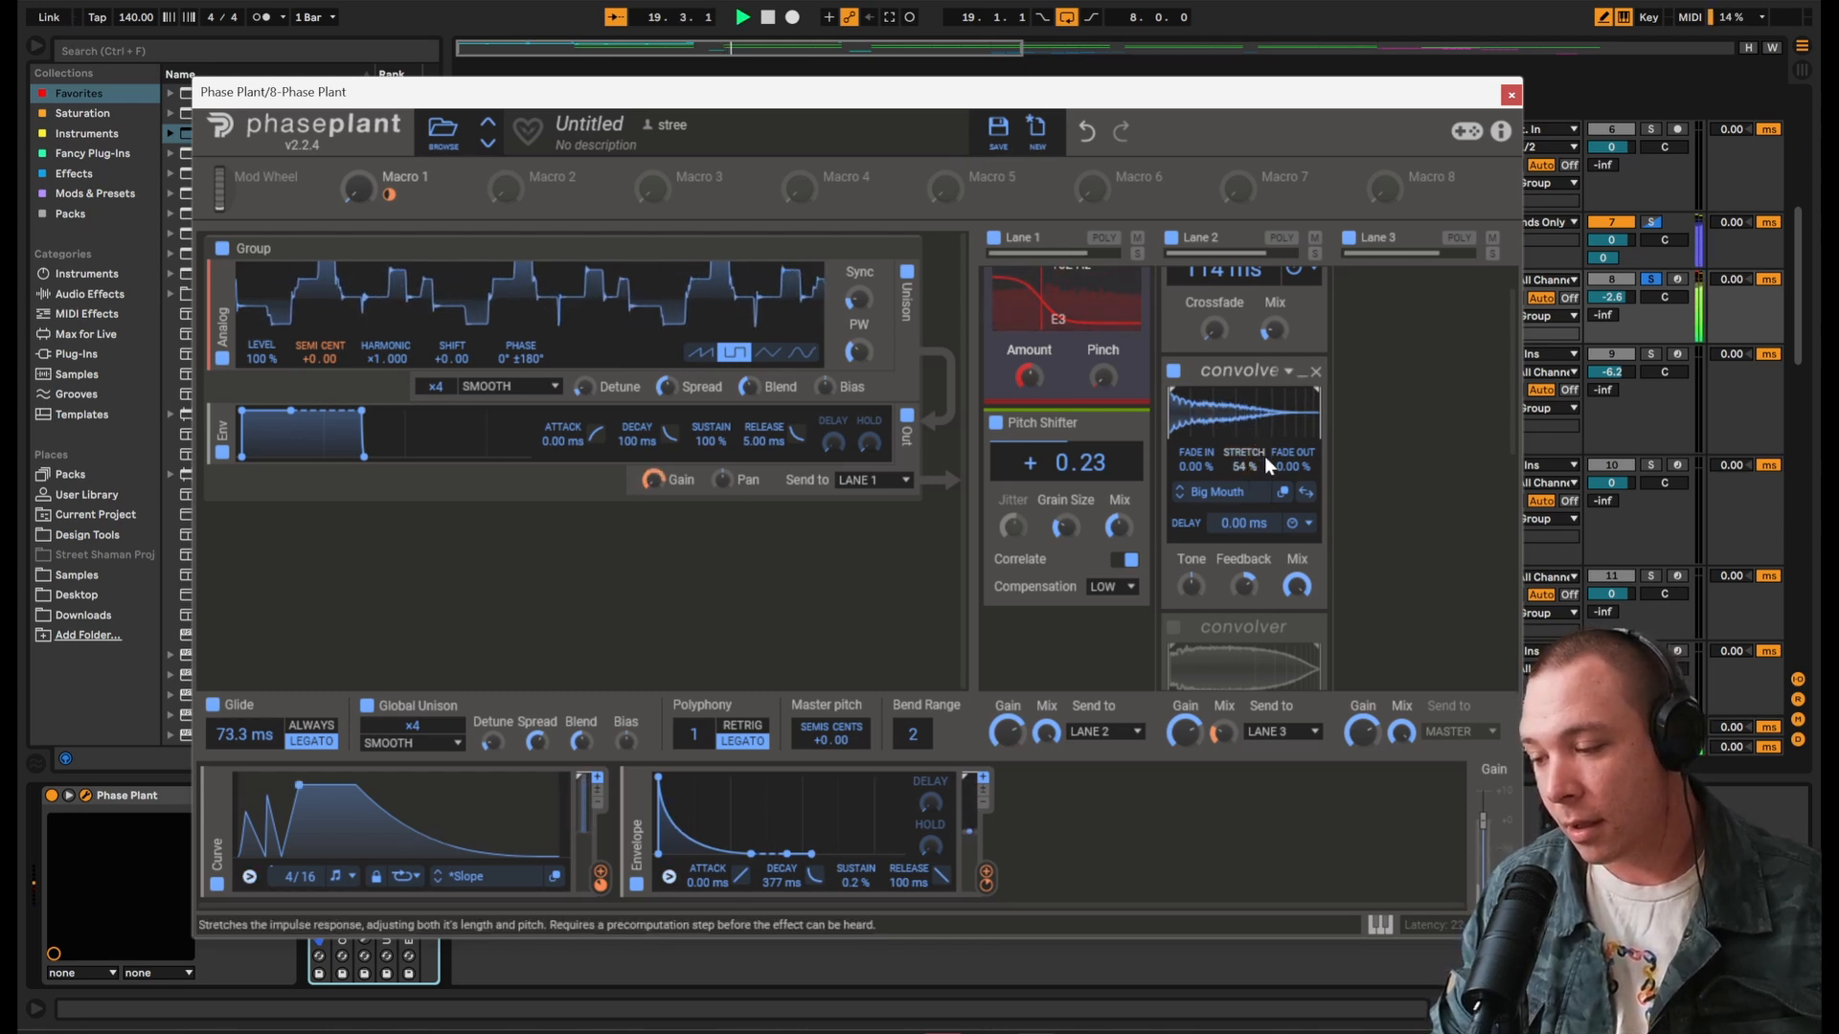
{"action": "key", "text": "space"}
{"action": "key", "text": "ctrl+z"}
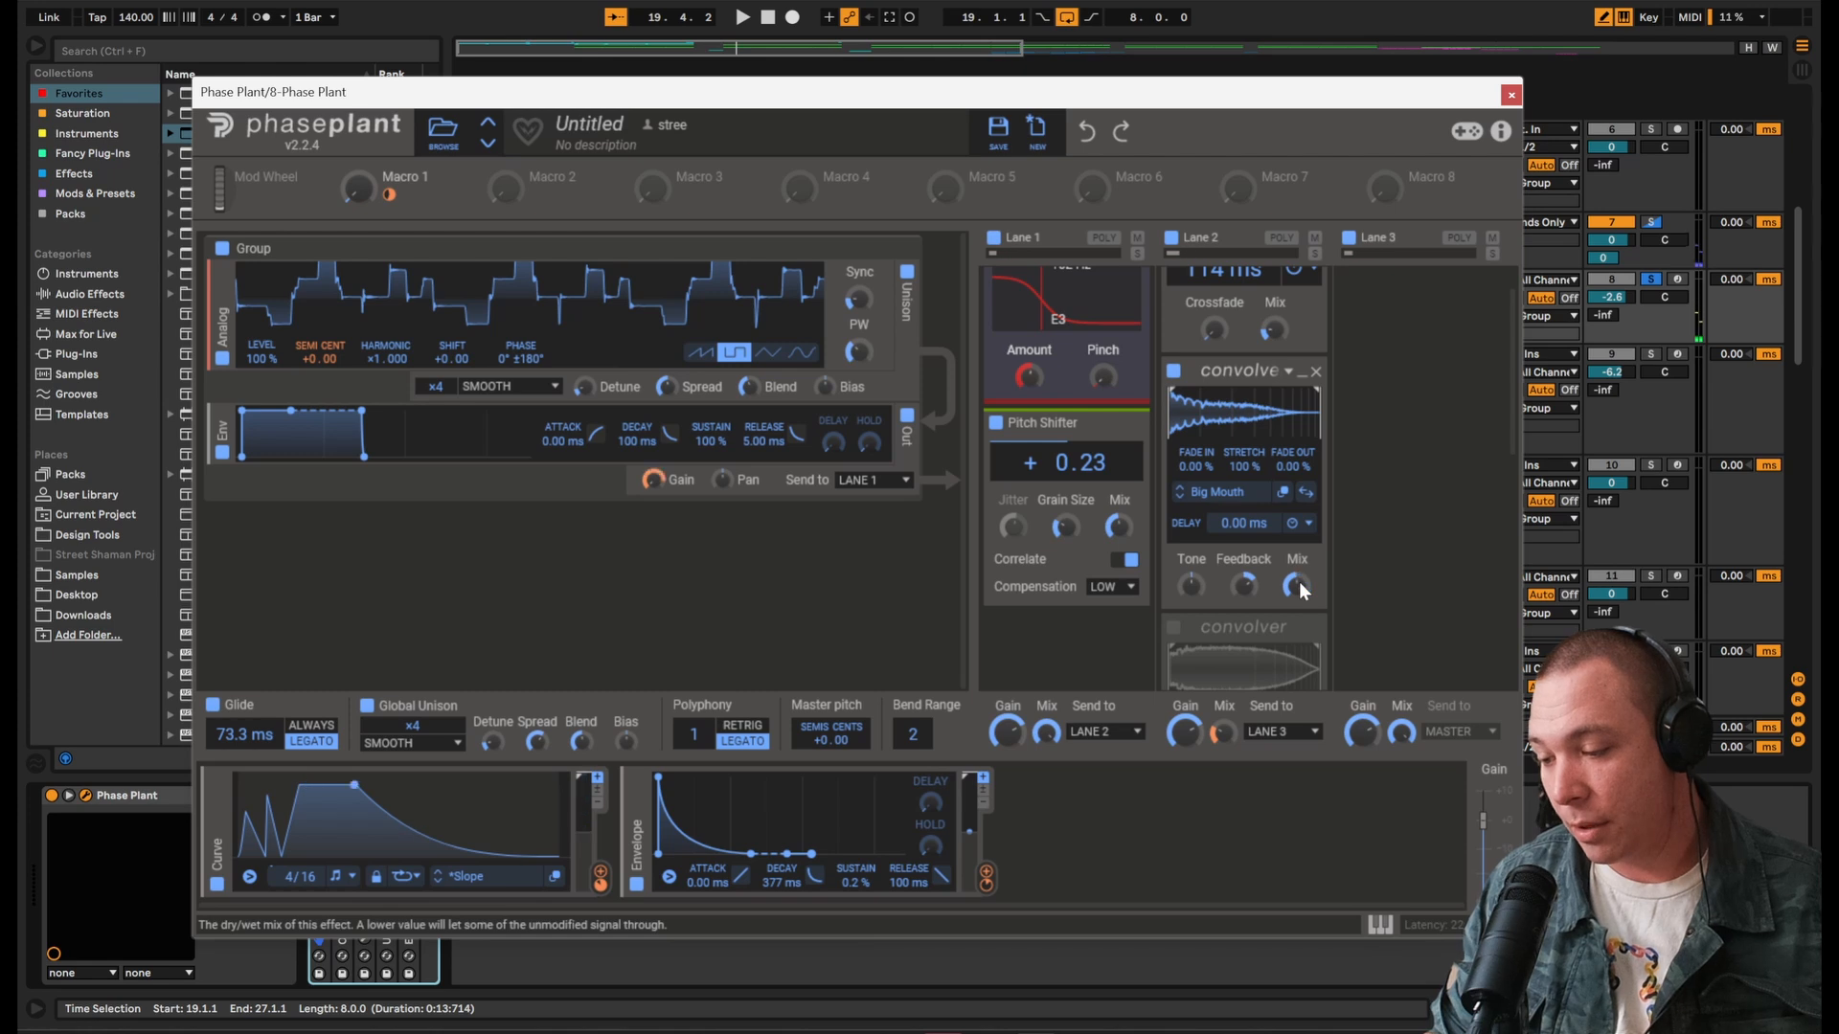
{"action": "key", "text": "ctrl+shift+z"}
{"action": "key", "text": "space"}
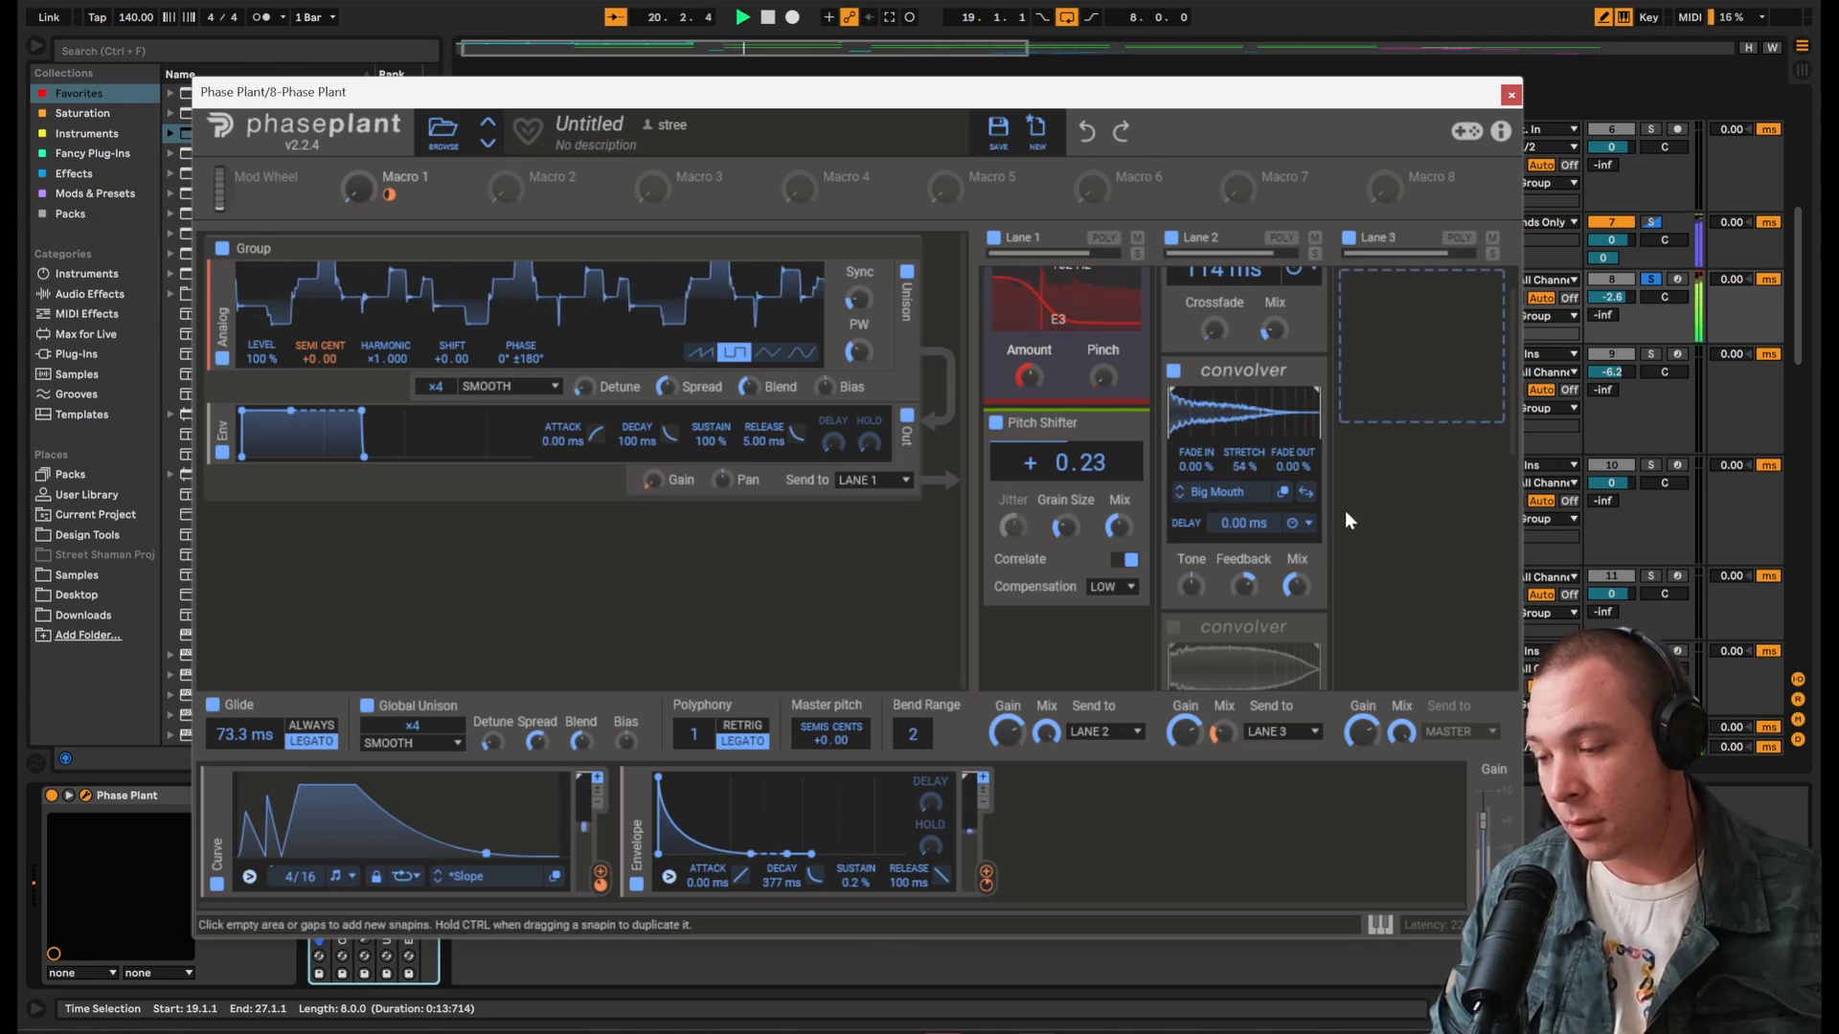
Step: Enable the Air Treatment Convolver in Lane 2 and review the lane's effects down to the Filter
{"action": "scroll", "coordinate": [1344, 509], "scroll_direction": "up", "scroll_amount": 2}
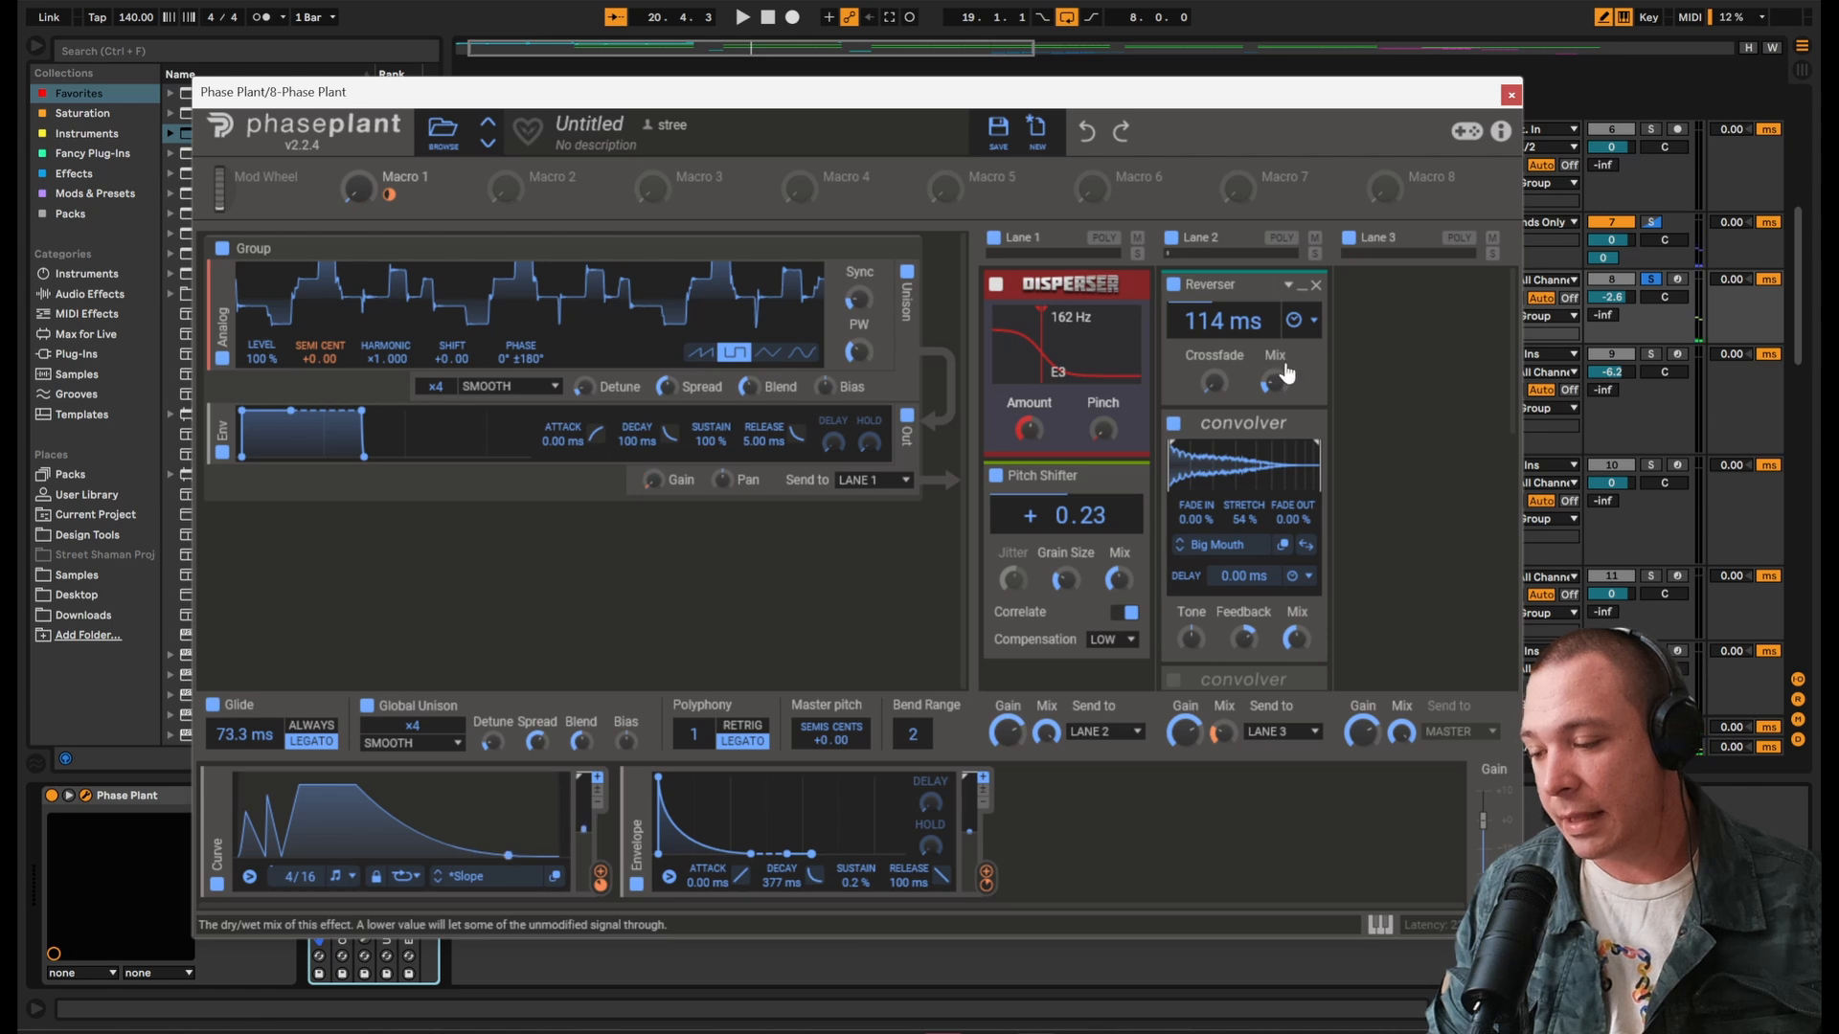
{"action": "scroll", "coordinate": [1245, 402], "scroll_direction": "down", "scroll_amount": 5}
{"action": "left_click", "coordinate": [1176, 421]}
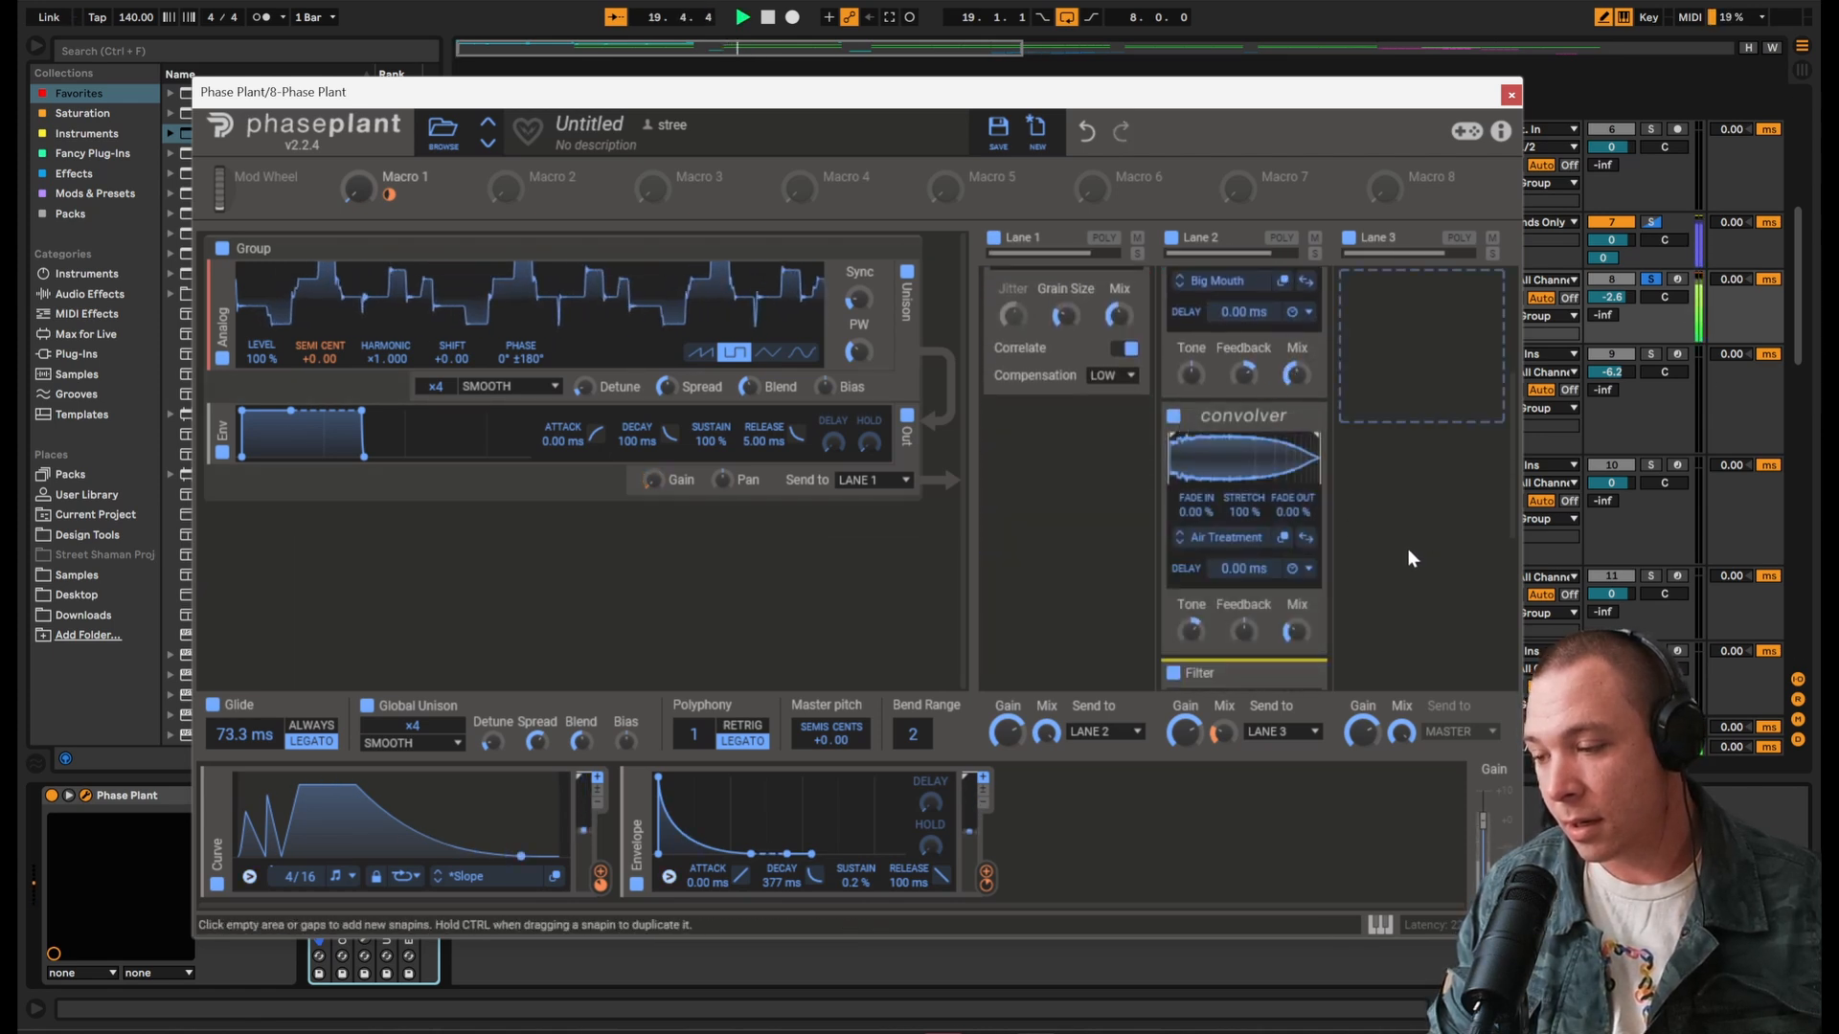
{"action": "scroll", "coordinate": [1247, 489], "scroll_direction": "up", "scroll_amount": 5}
{"action": "scroll", "coordinate": [1247, 487], "scroll_direction": "down", "scroll_amount": 5}
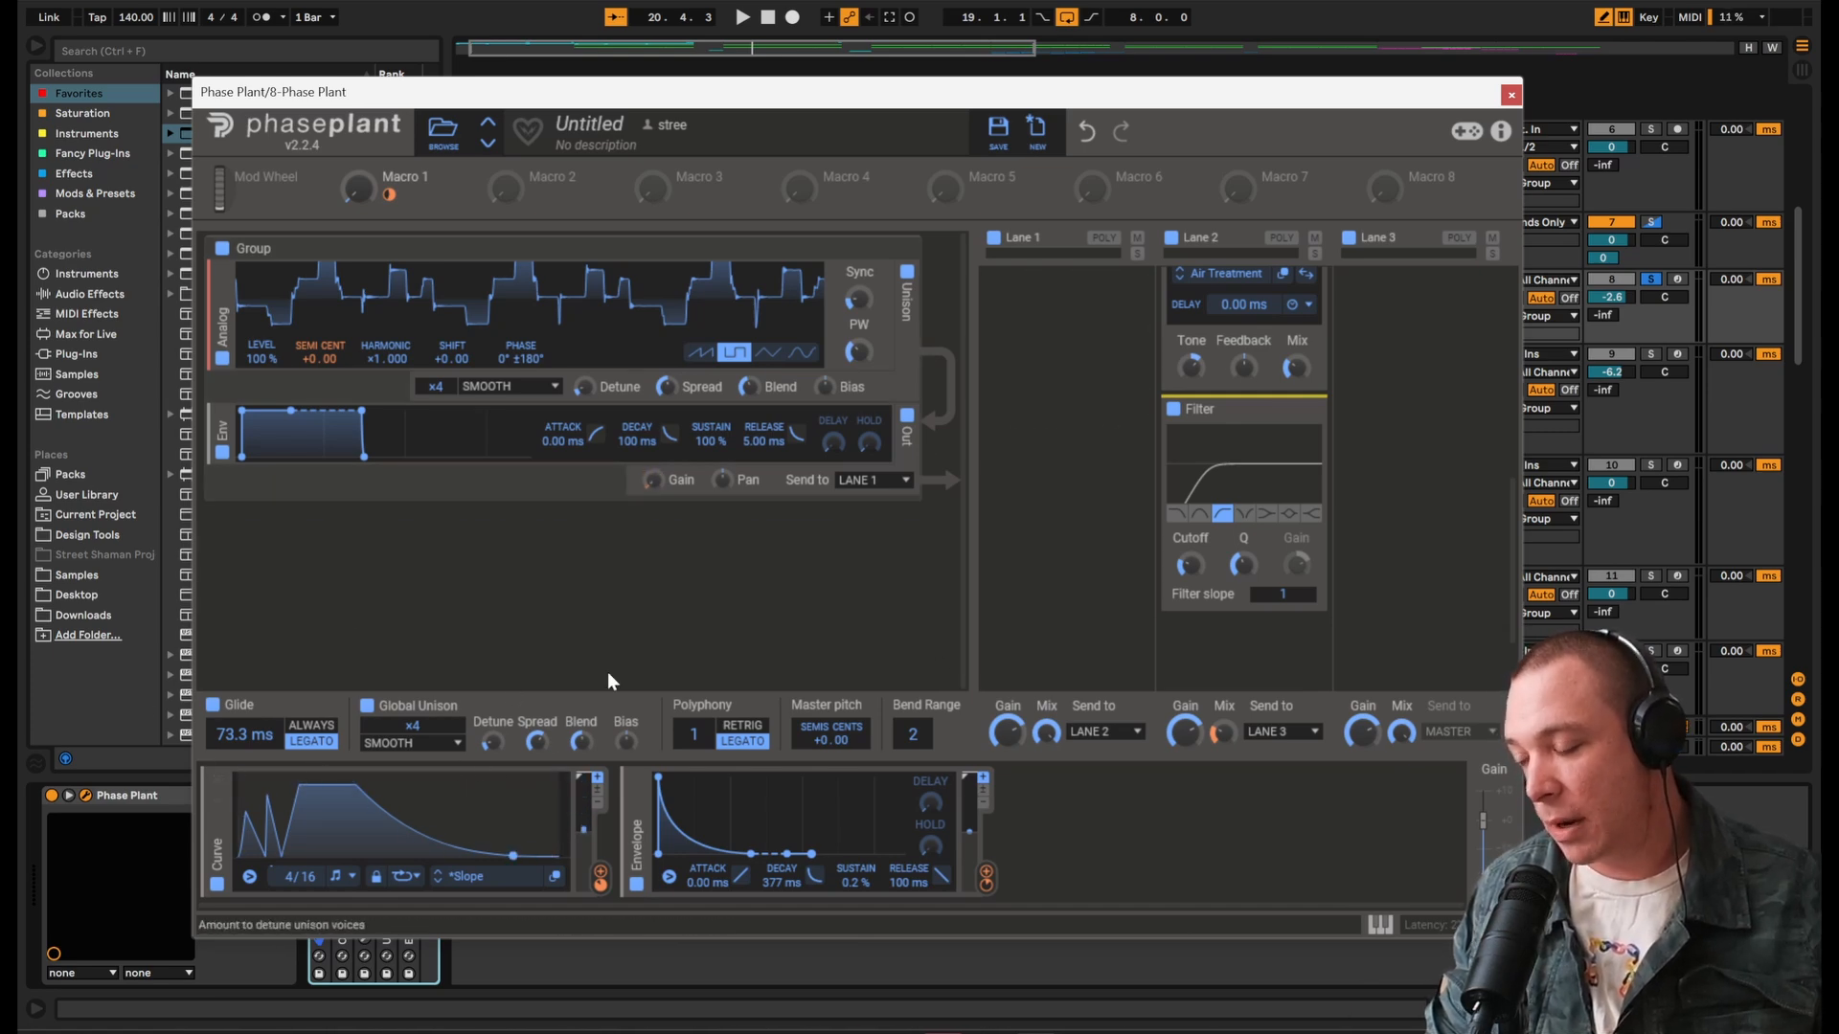
Step: Close track 8's Phase Plant, and examine the oscillator and effect lanes of track 14's Phase Plant inside 13 Group
{"action": "left_click", "coordinate": [1511, 93]}
{"action": "scroll", "coordinate": [1245, 350], "scroll_direction": "up", "scroll_amount": 2}
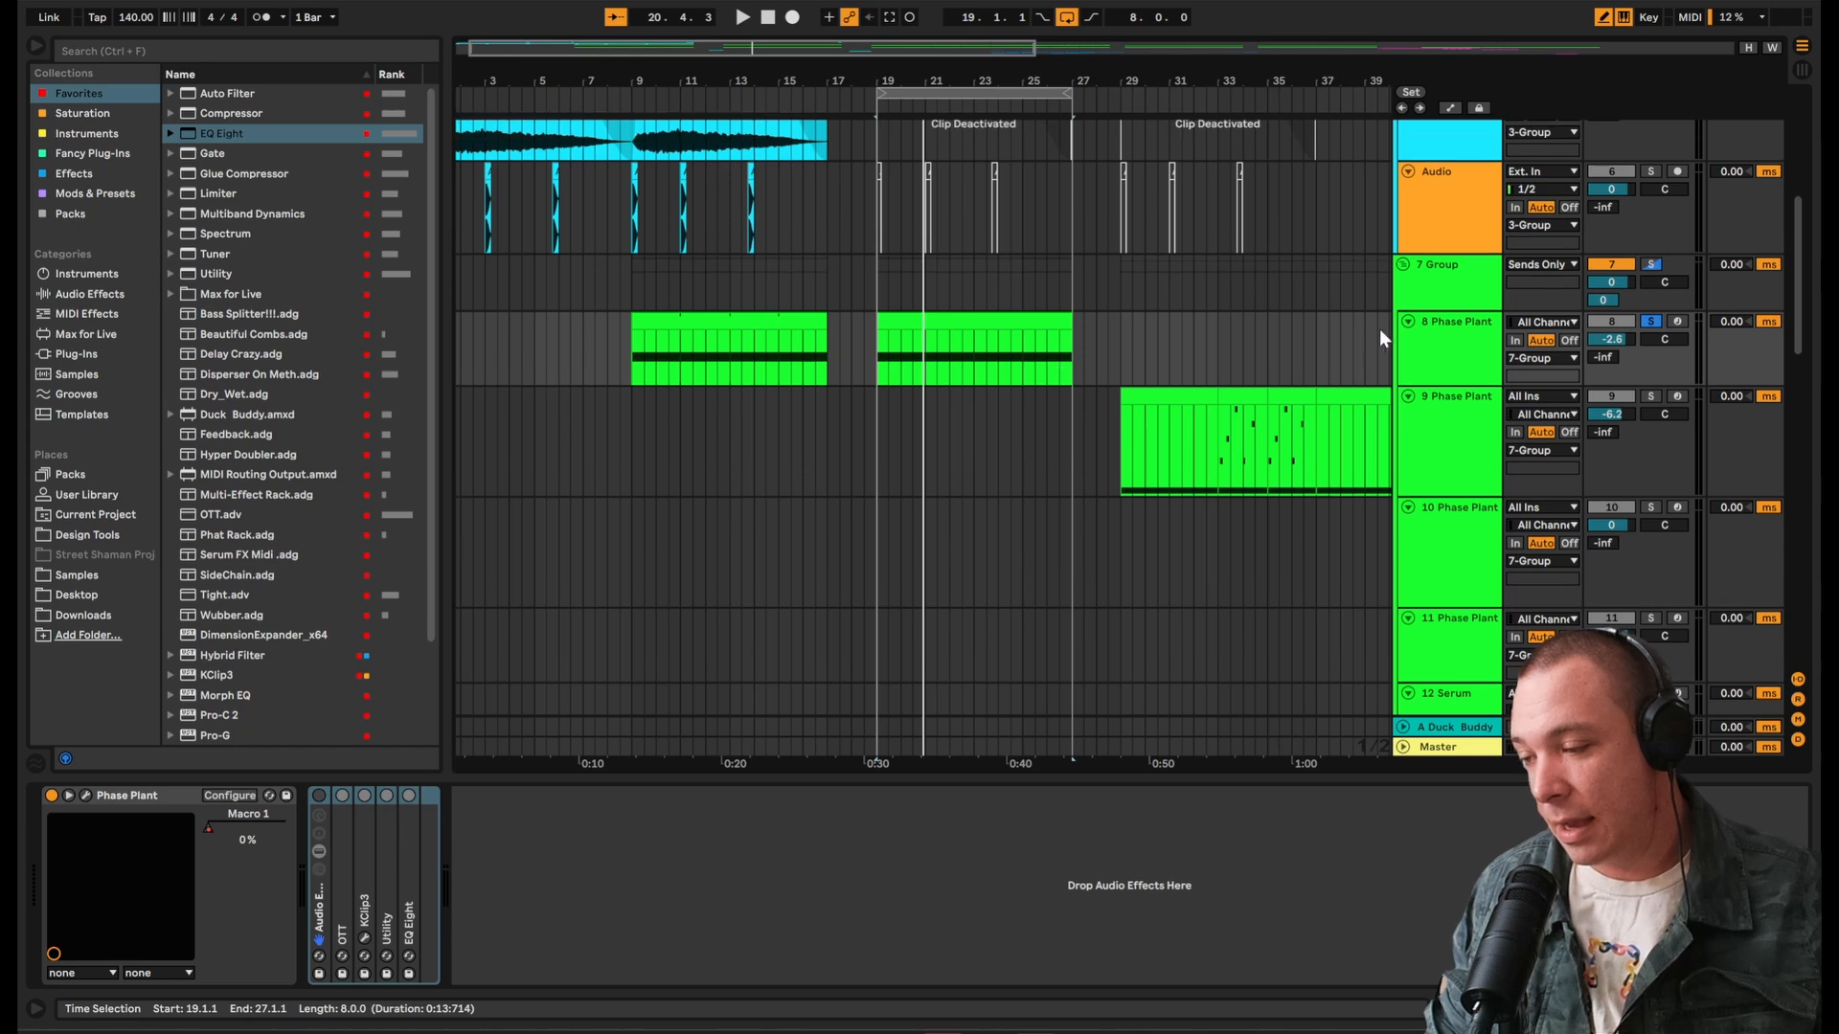
{"action": "scroll", "coordinate": [1380, 329], "scroll_direction": "down", "scroll_amount": 3}
{"action": "scroll", "coordinate": [1434, 301], "scroll_direction": "down", "scroll_amount": 4}
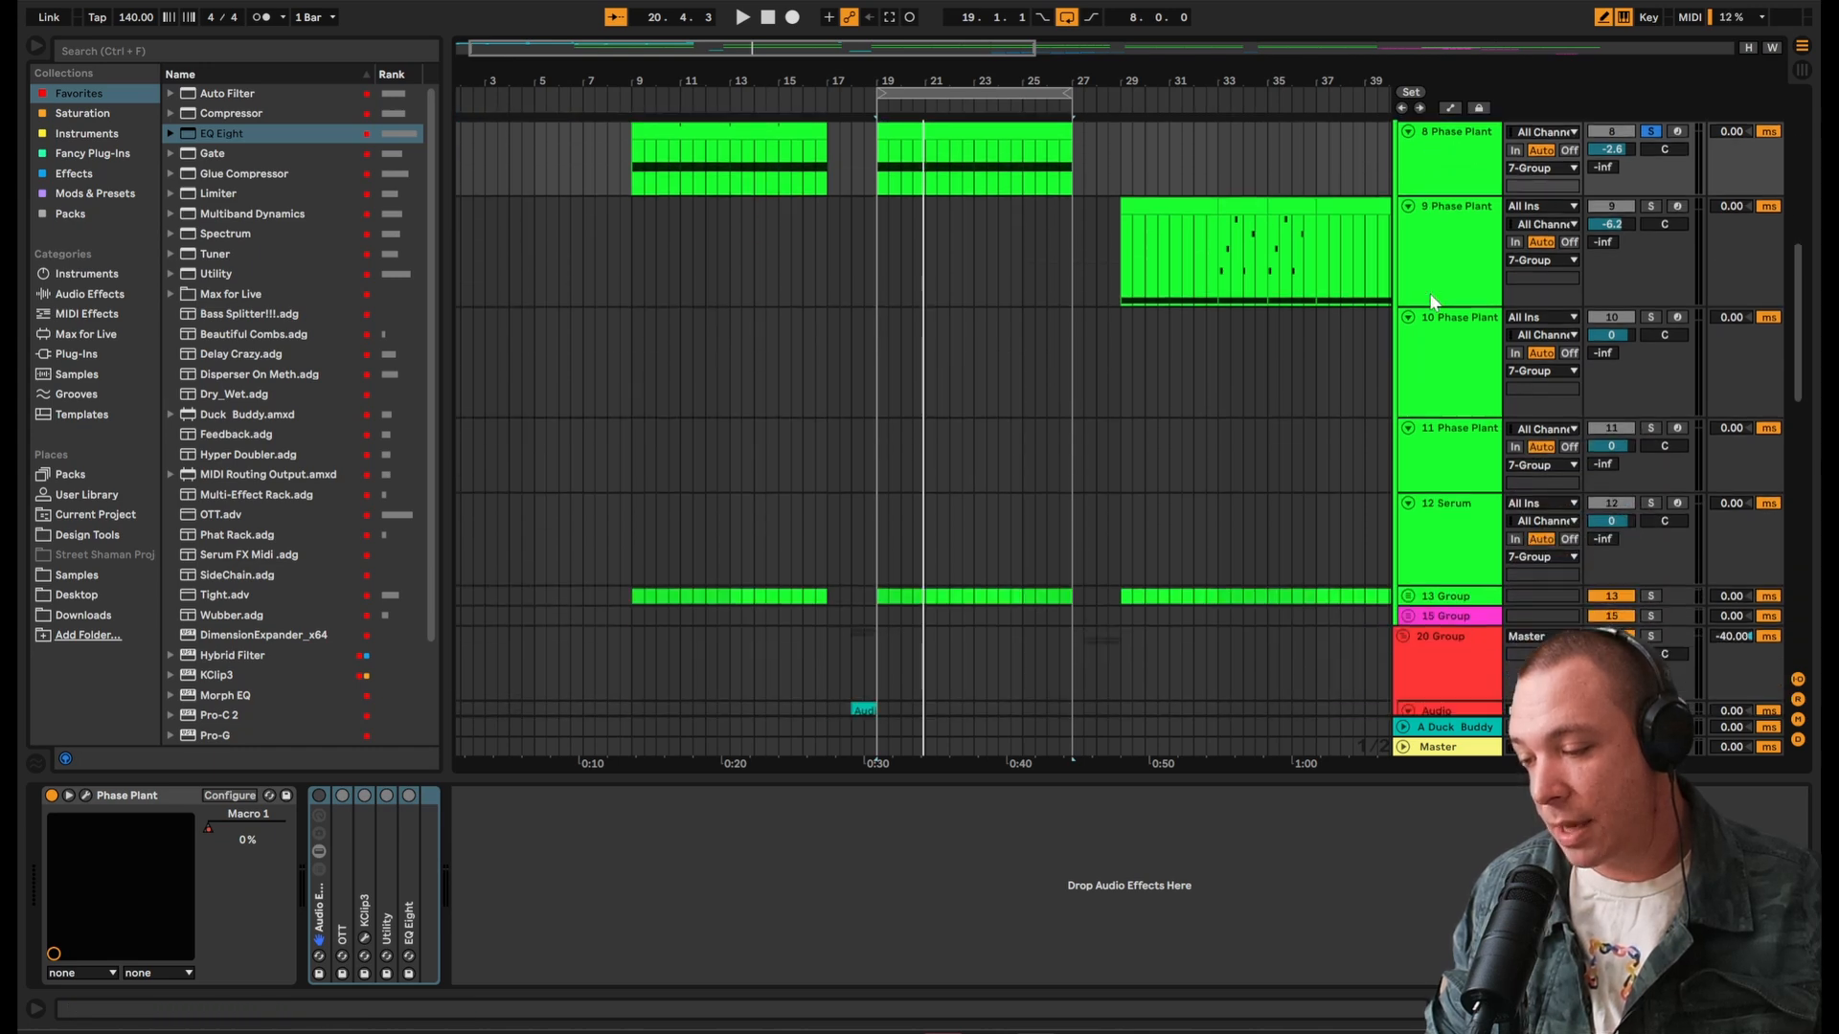
{"action": "left_click", "coordinate": [1410, 597]}
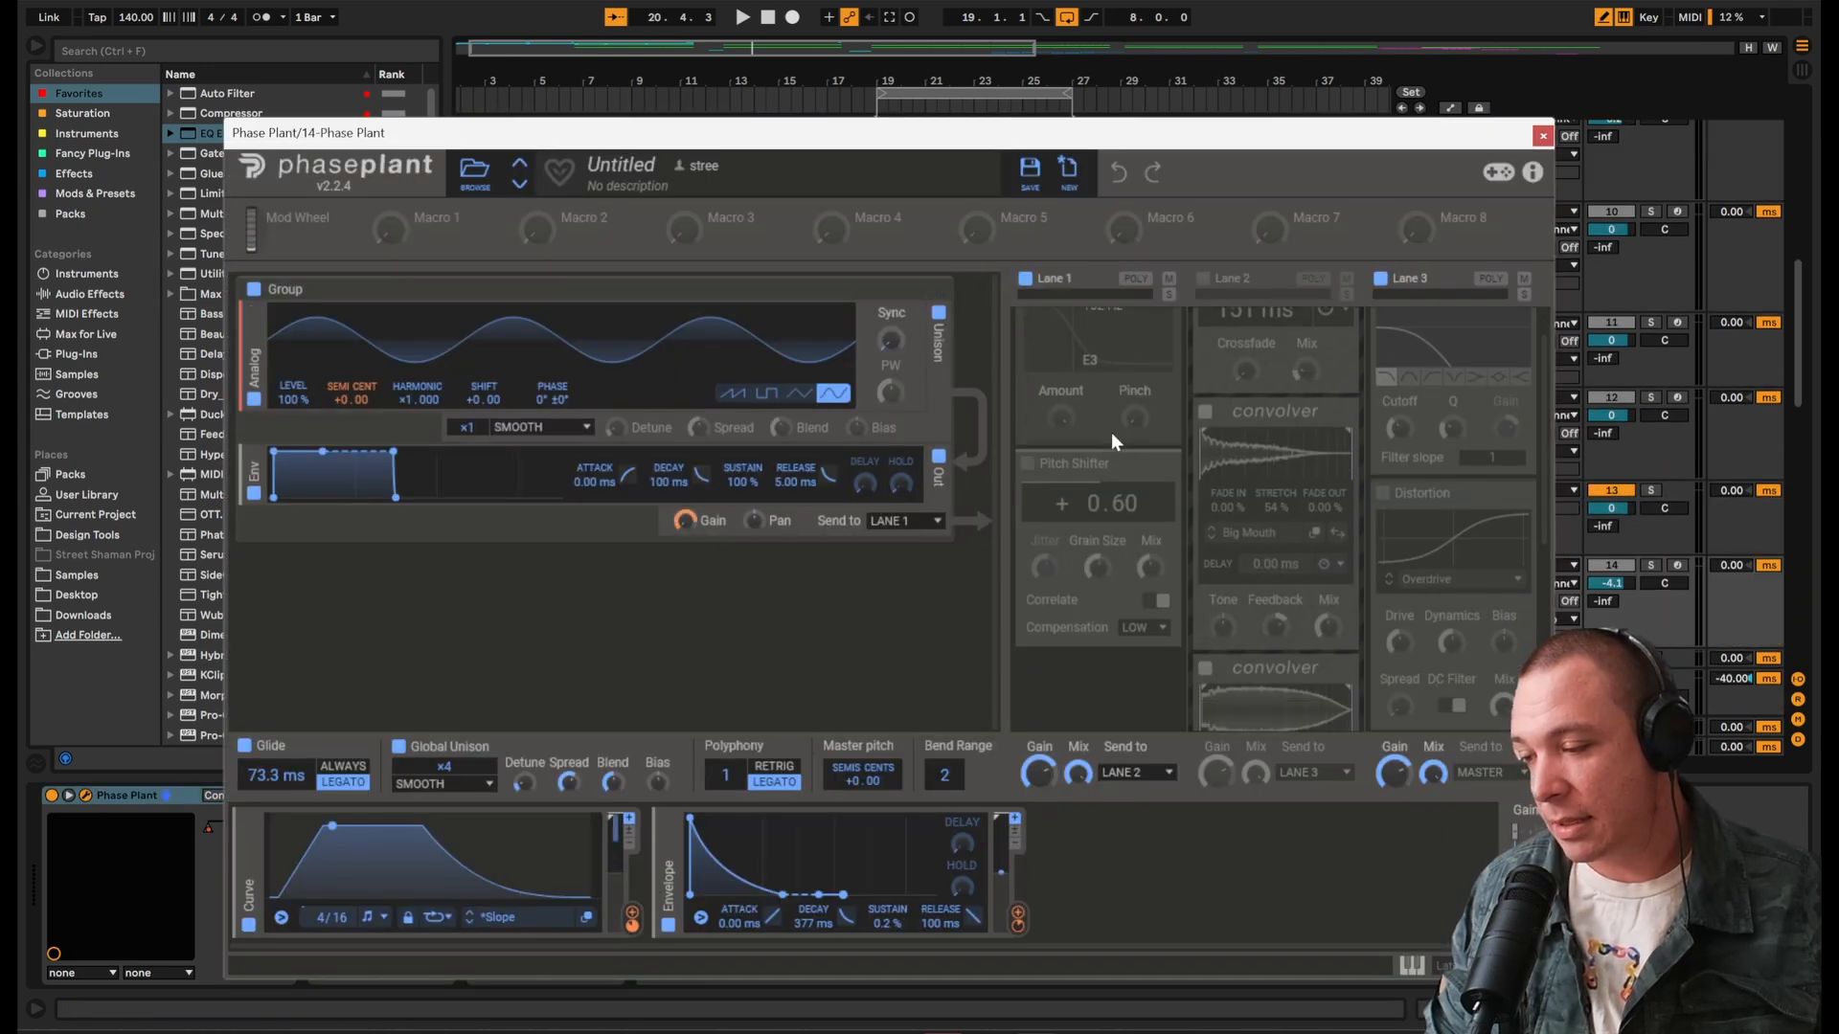
{"action": "left_click_drag", "start_coordinate": [1111, 431], "coordinate": [1111, 427]}
{"action": "scroll", "coordinate": [1125, 464], "scroll_direction": "down", "scroll_amount": 3}
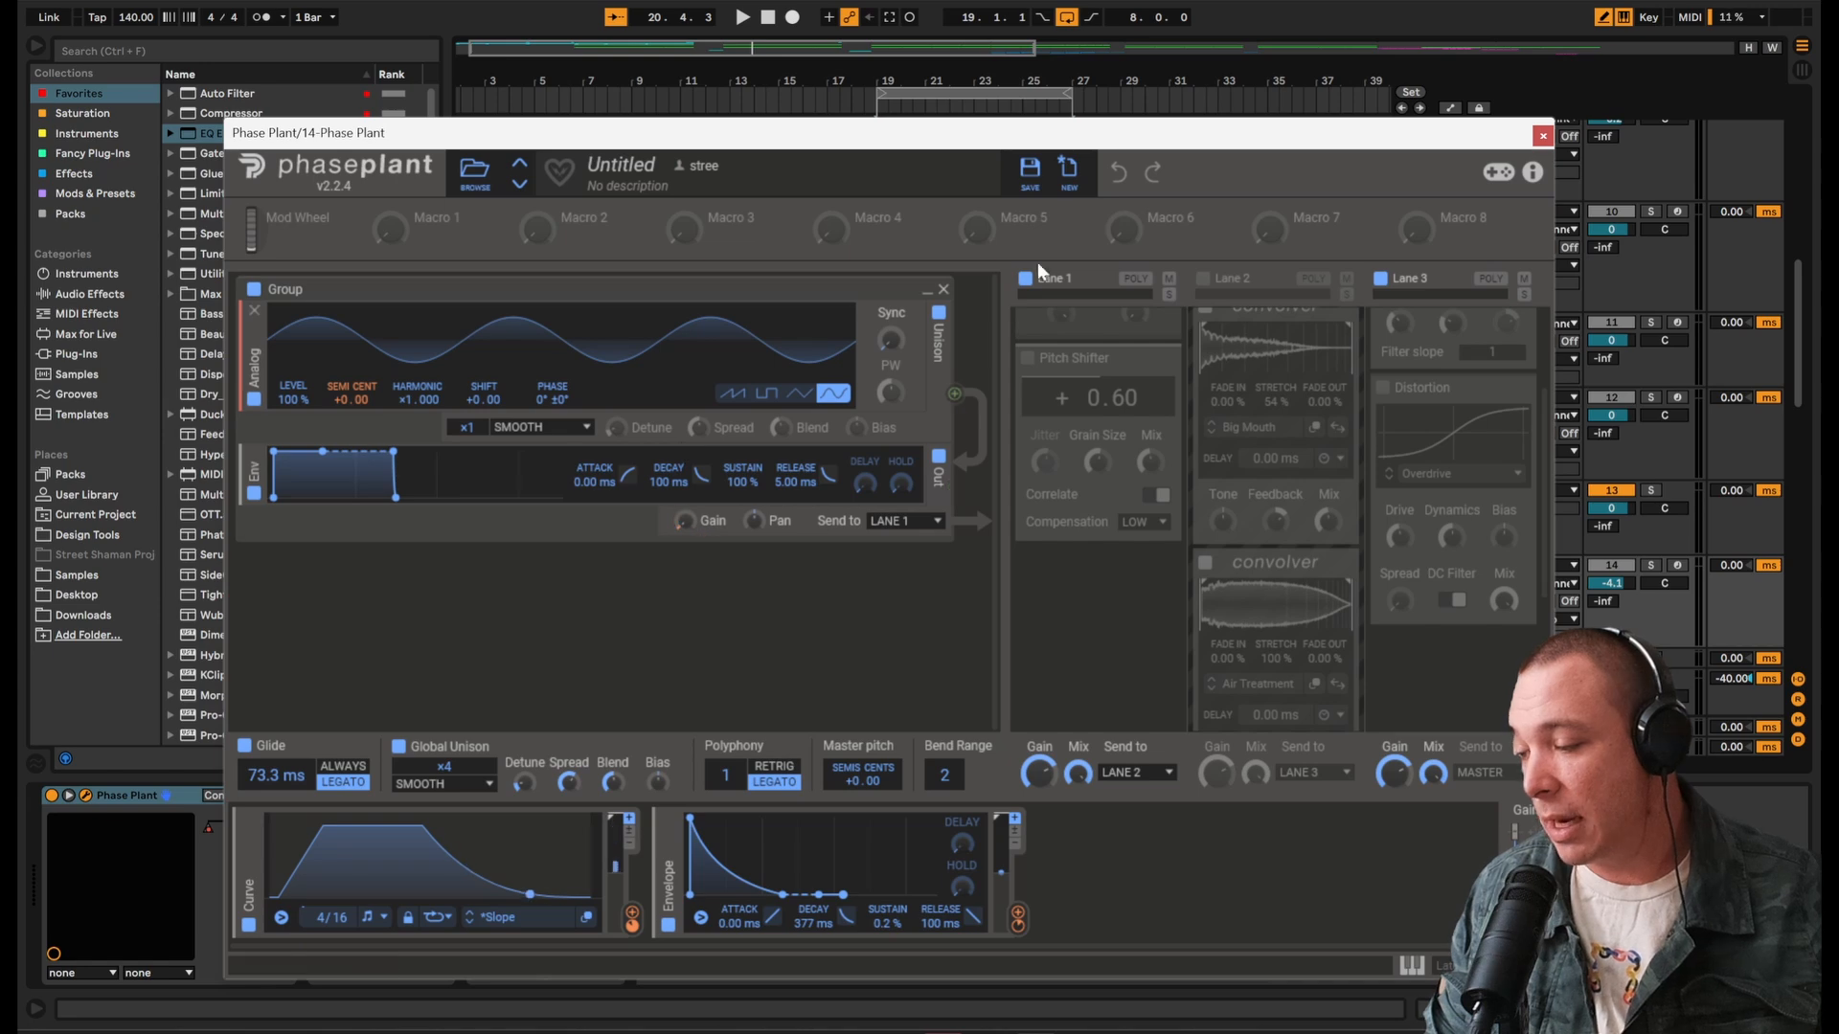
Step: Close track 14's Phase Plant window and collapse 13 Group
{"action": "left_click", "coordinate": [1543, 135]}
{"action": "scroll", "coordinate": [980, 462], "scroll_direction": "up", "scroll_amount": 5}
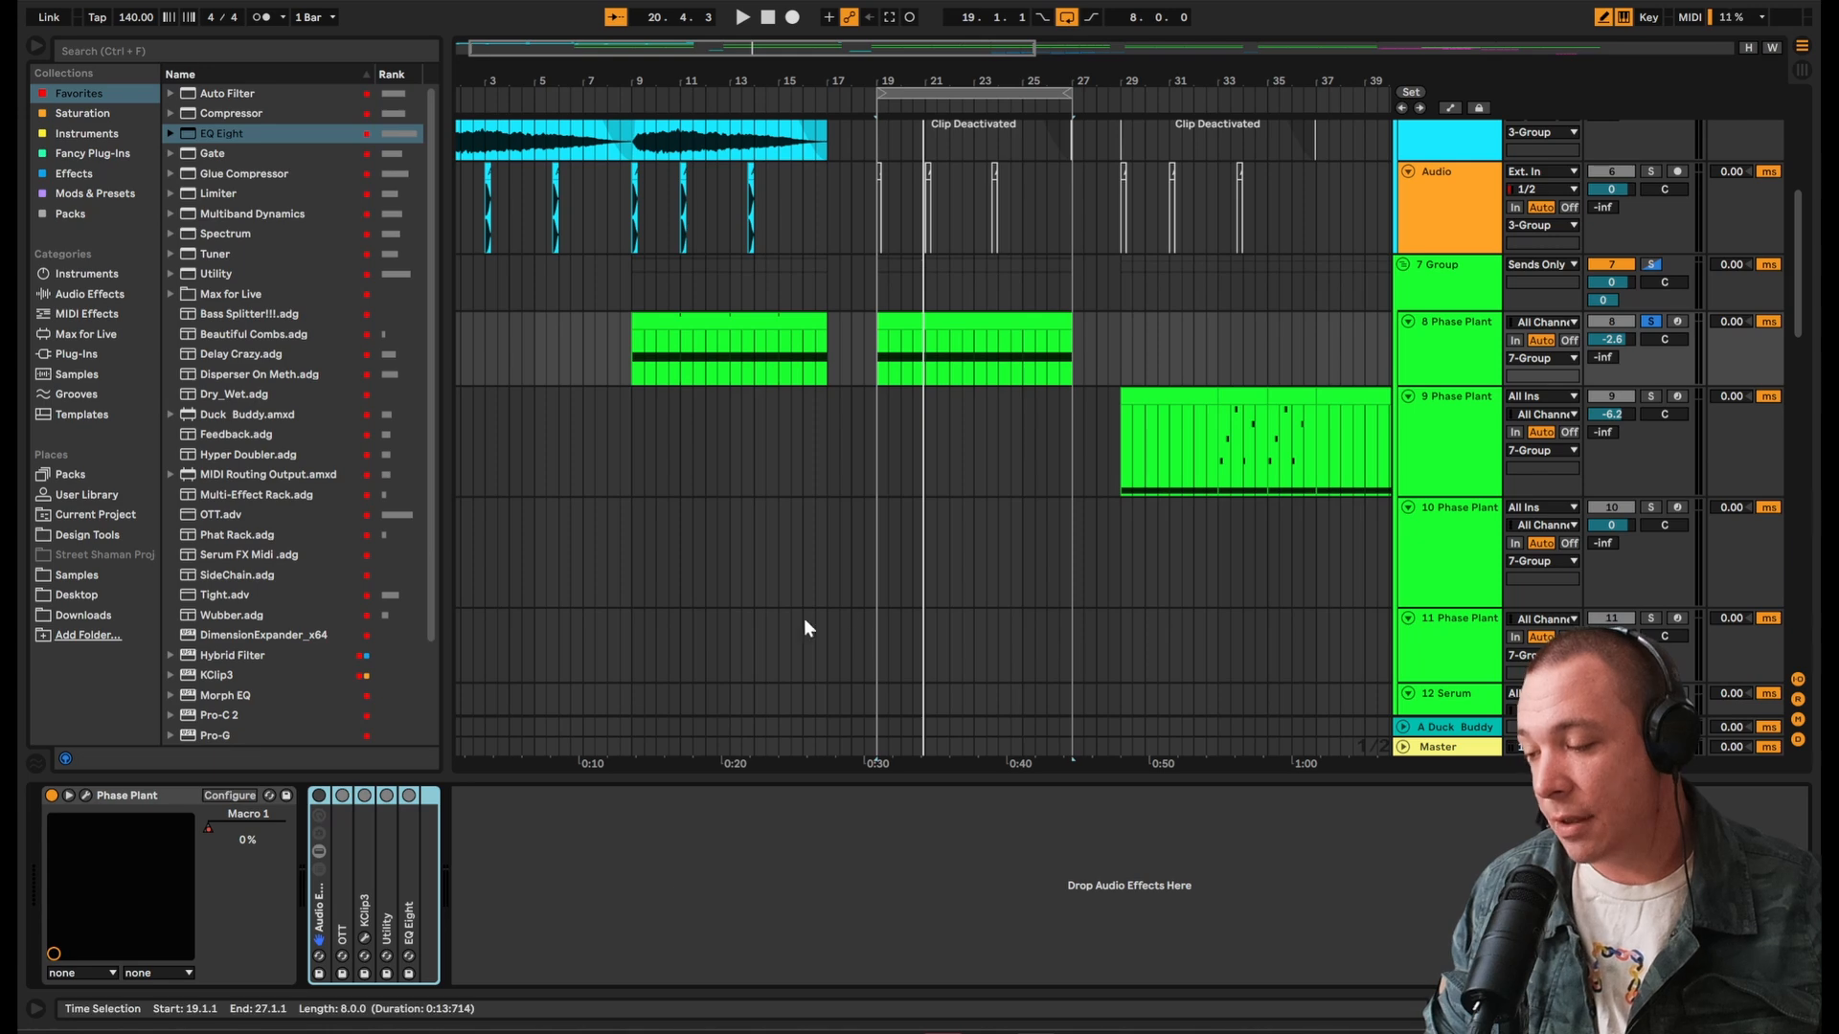
{"action": "scroll", "coordinate": [975, 570], "scroll_direction": "down", "scroll_amount": 6}
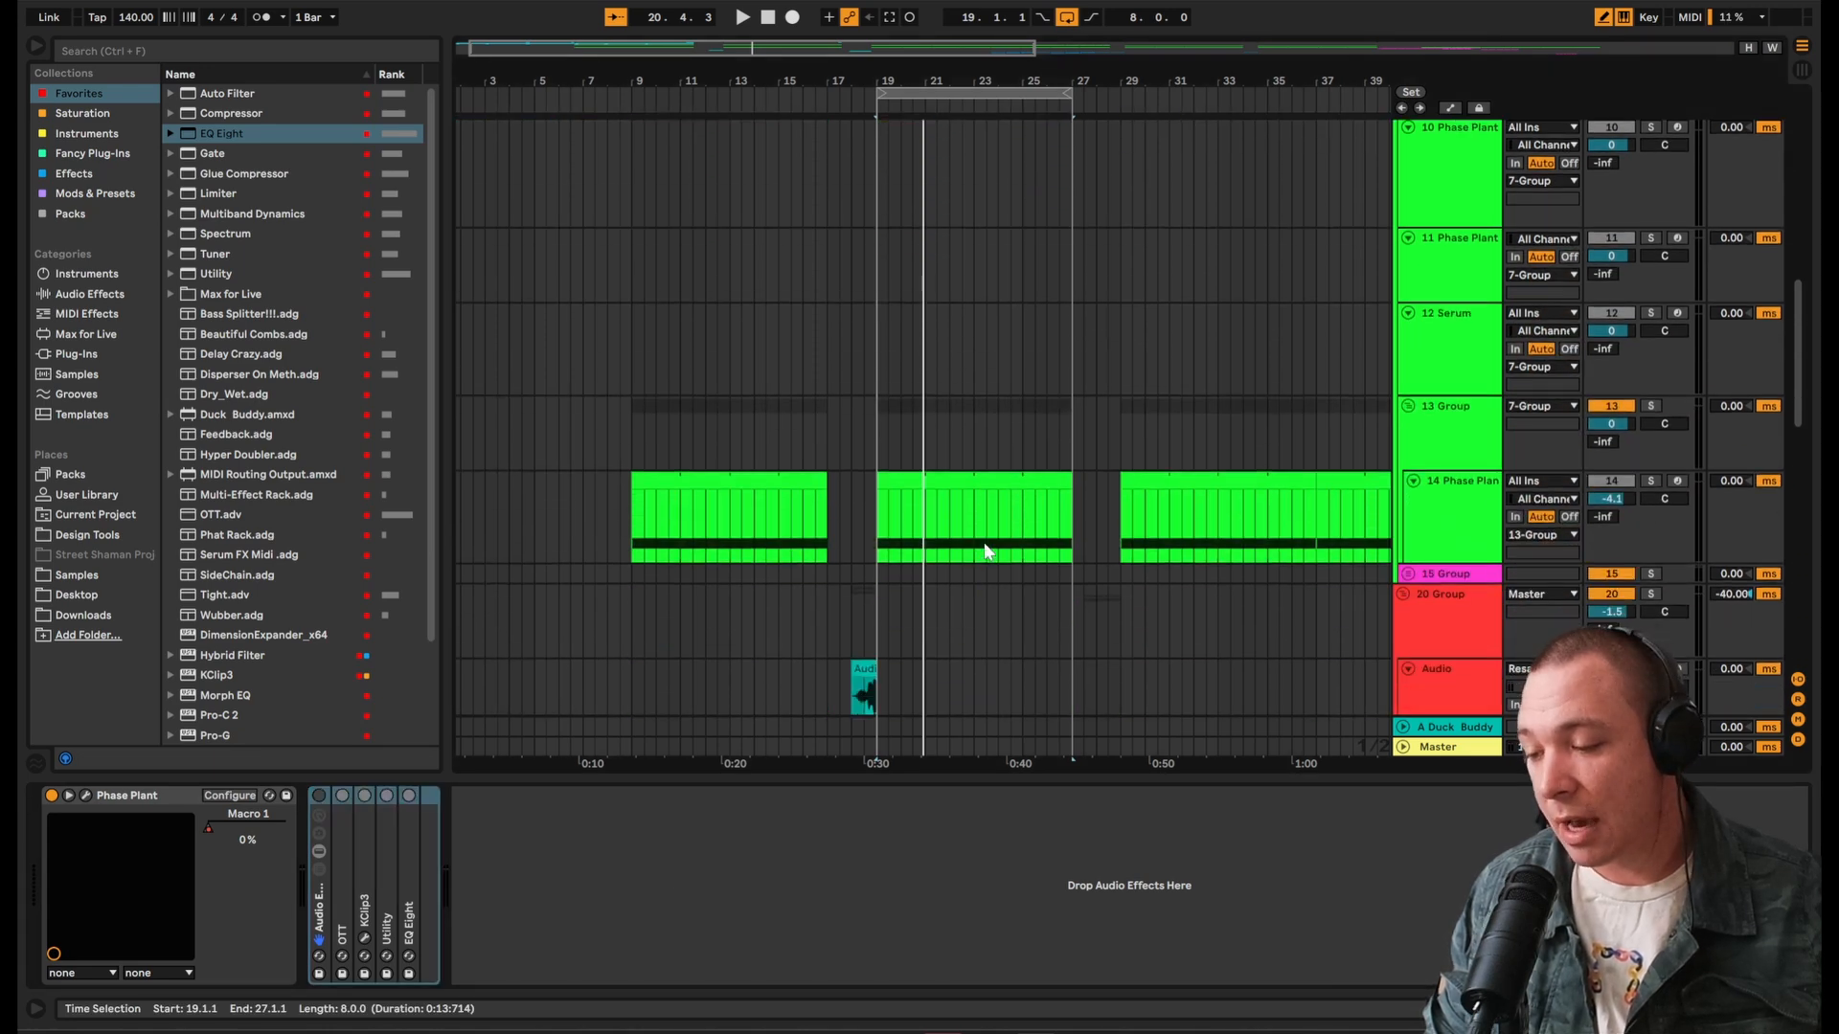
{"action": "left_click", "coordinate": [1423, 438]}
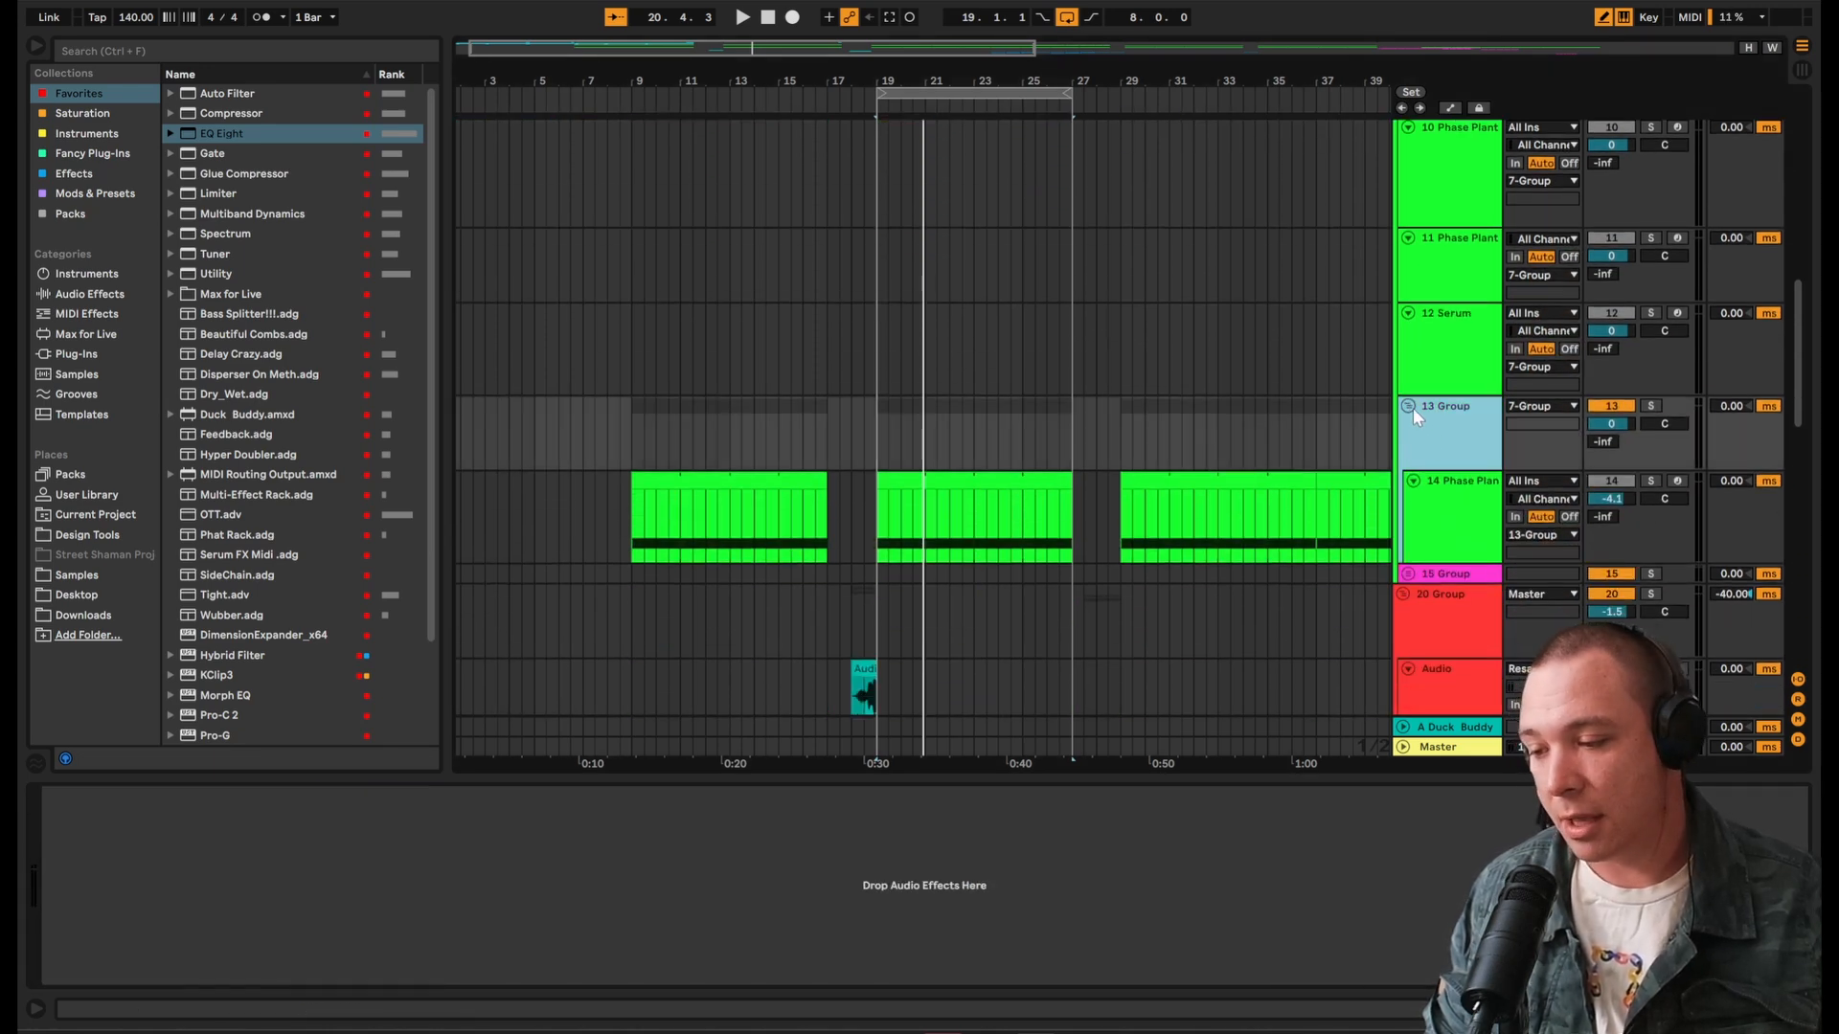
{"action": "left_click", "coordinate": [1408, 406]}
Step: Turn on the Audio Effect Rack on 7 Group
{"action": "scroll", "coordinate": [1421, 407], "scroll_direction": "up", "scroll_amount": 5}
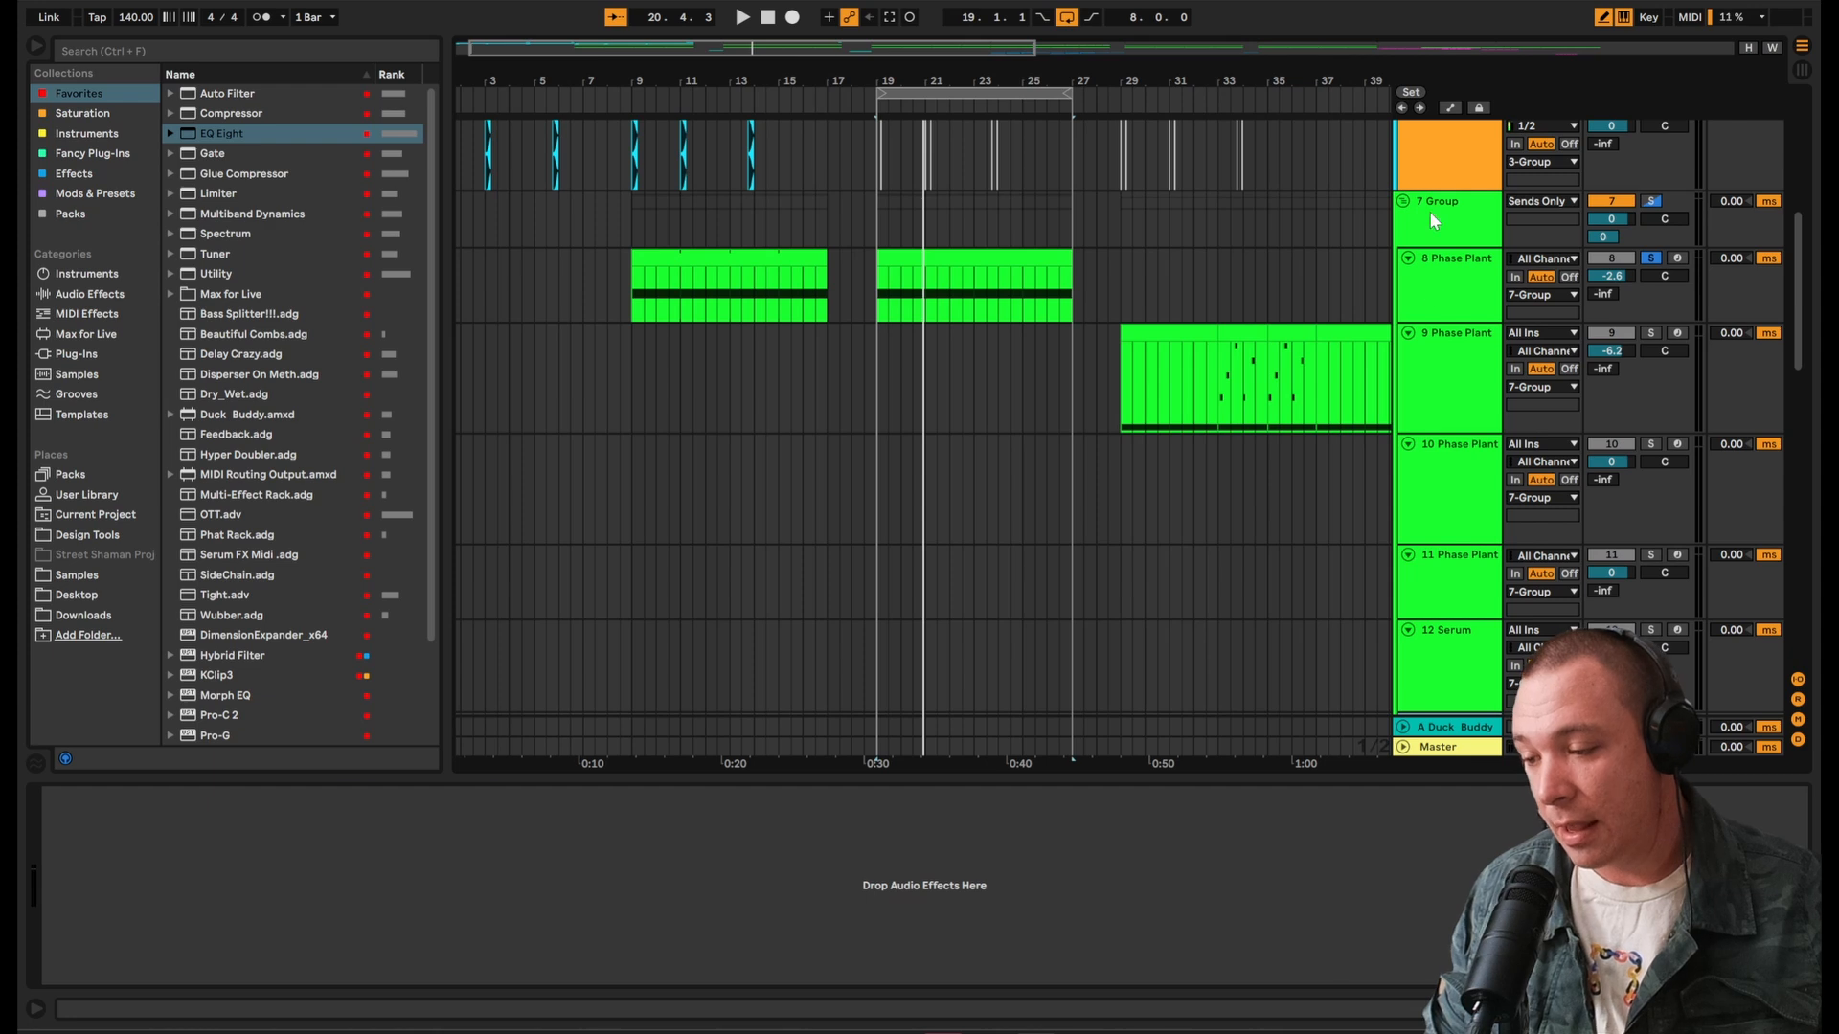
{"action": "left_click", "coordinate": [1434, 219]}
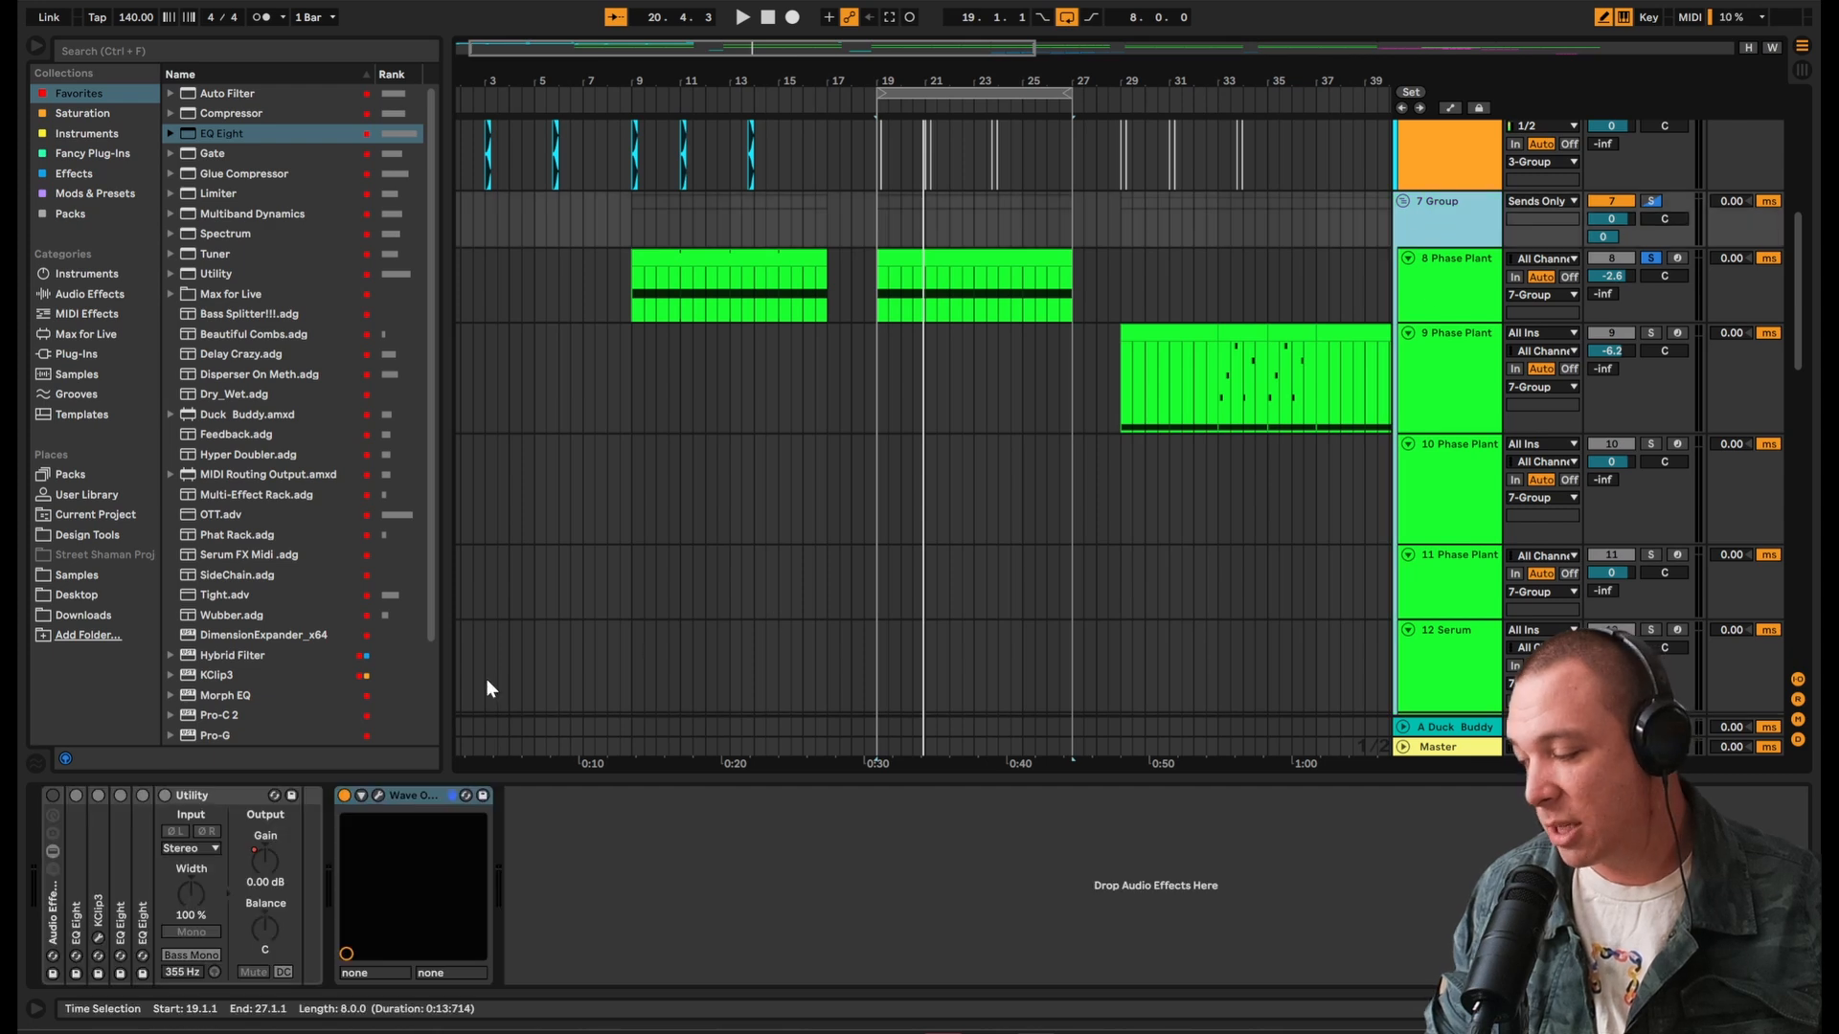
{"action": "left_click", "coordinate": [55, 800]}
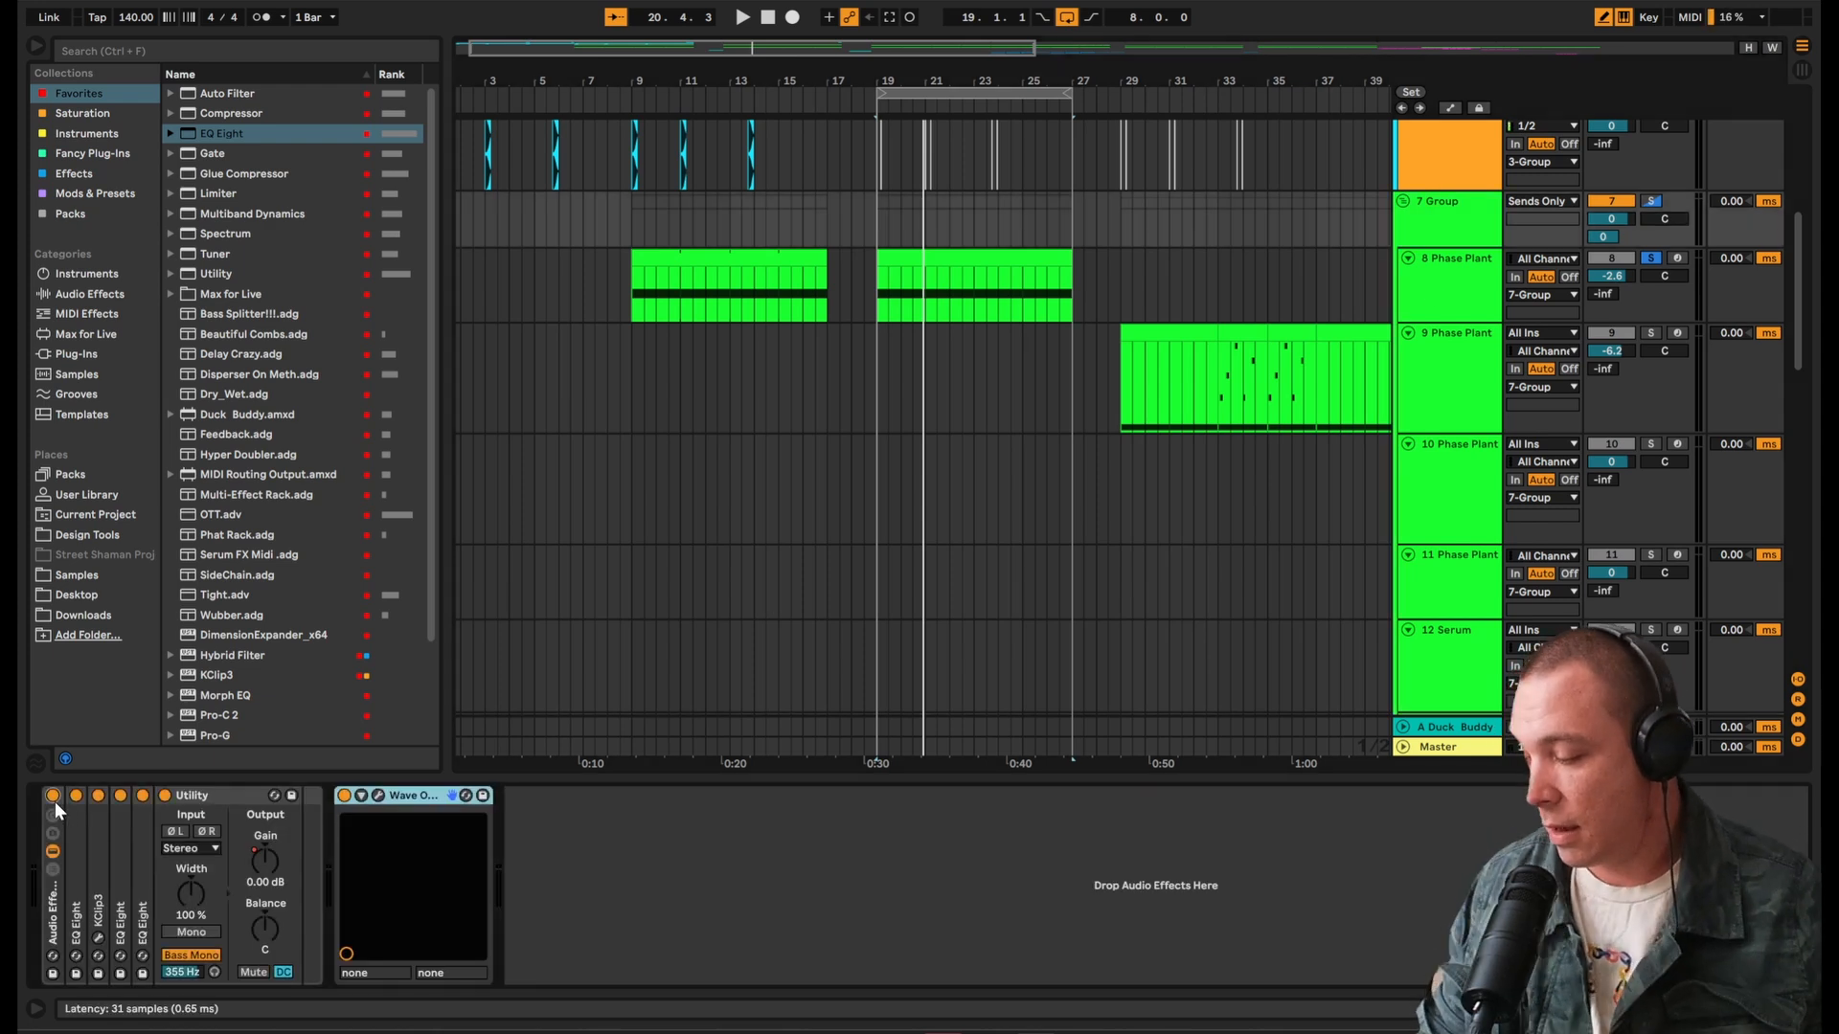
Step: Unfold the EQ Eights and KClip3 in 7 Group's rack and open the KClip3 interface to examine its settings
{"action": "double_click", "coordinate": [75, 851]}
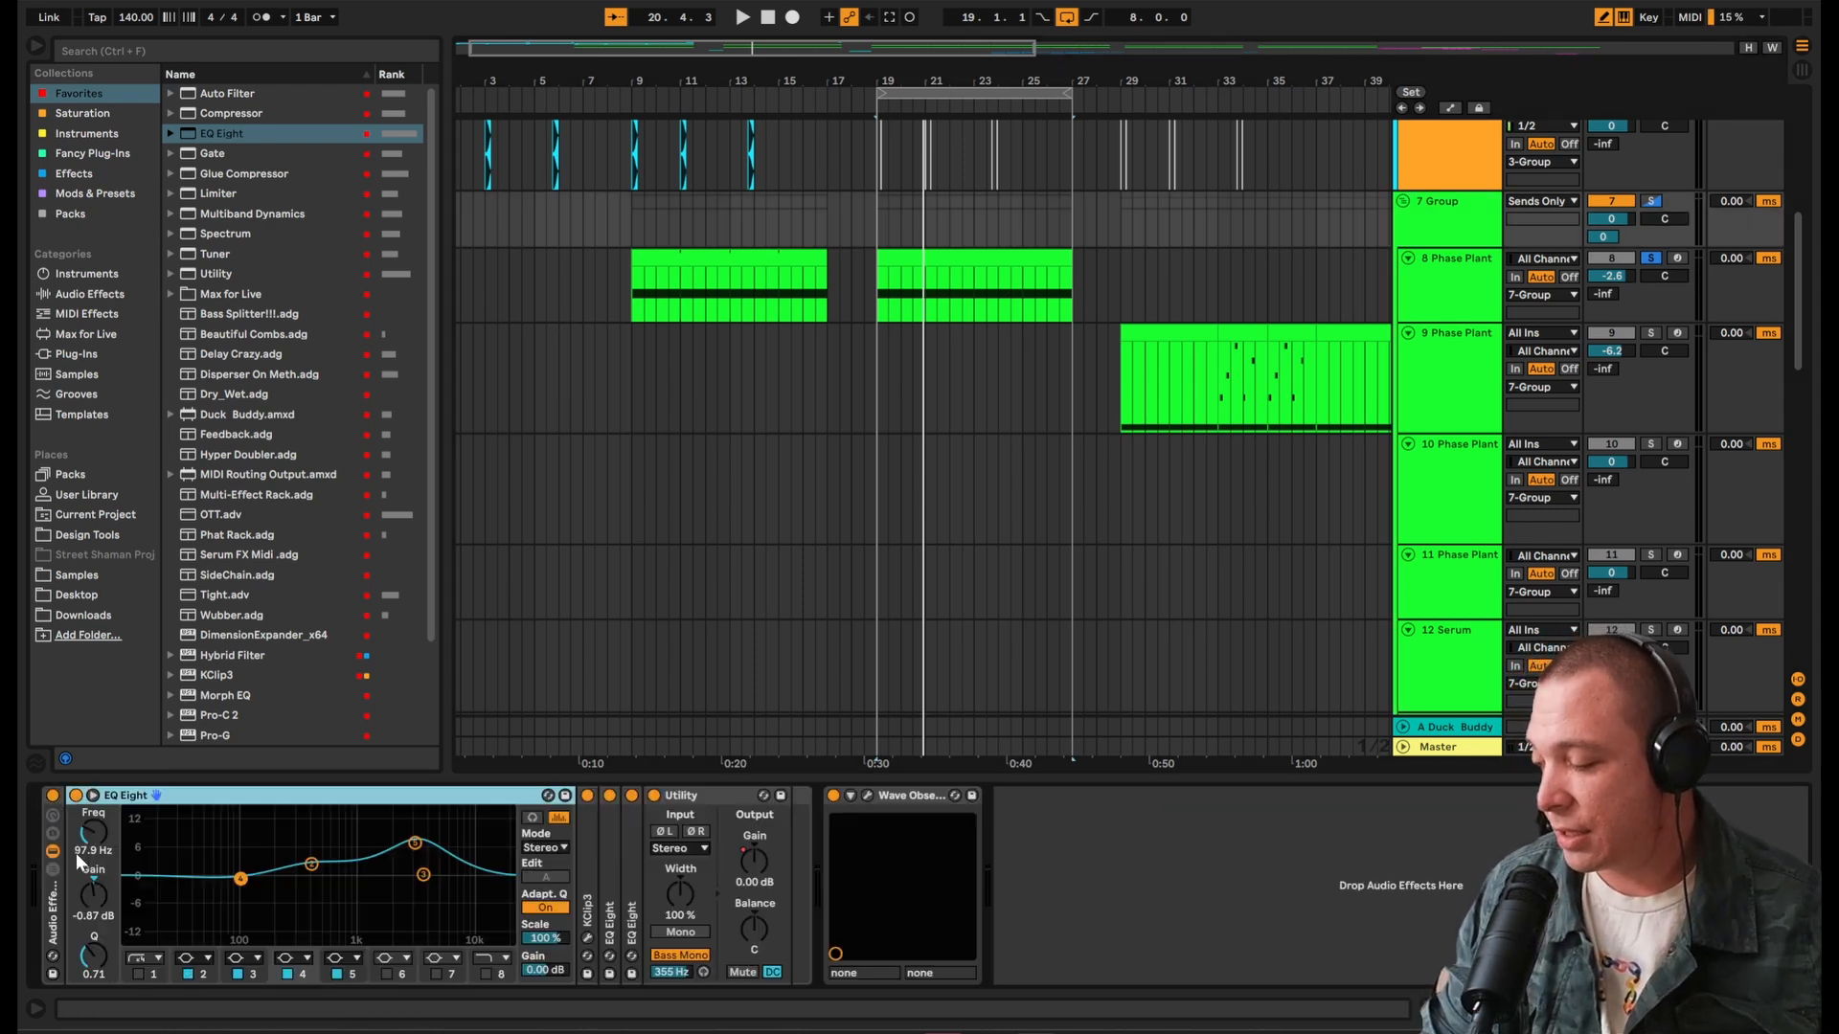
{"action": "double_click", "coordinate": [594, 879]}
{"action": "left_click", "coordinate": [744, 879]}
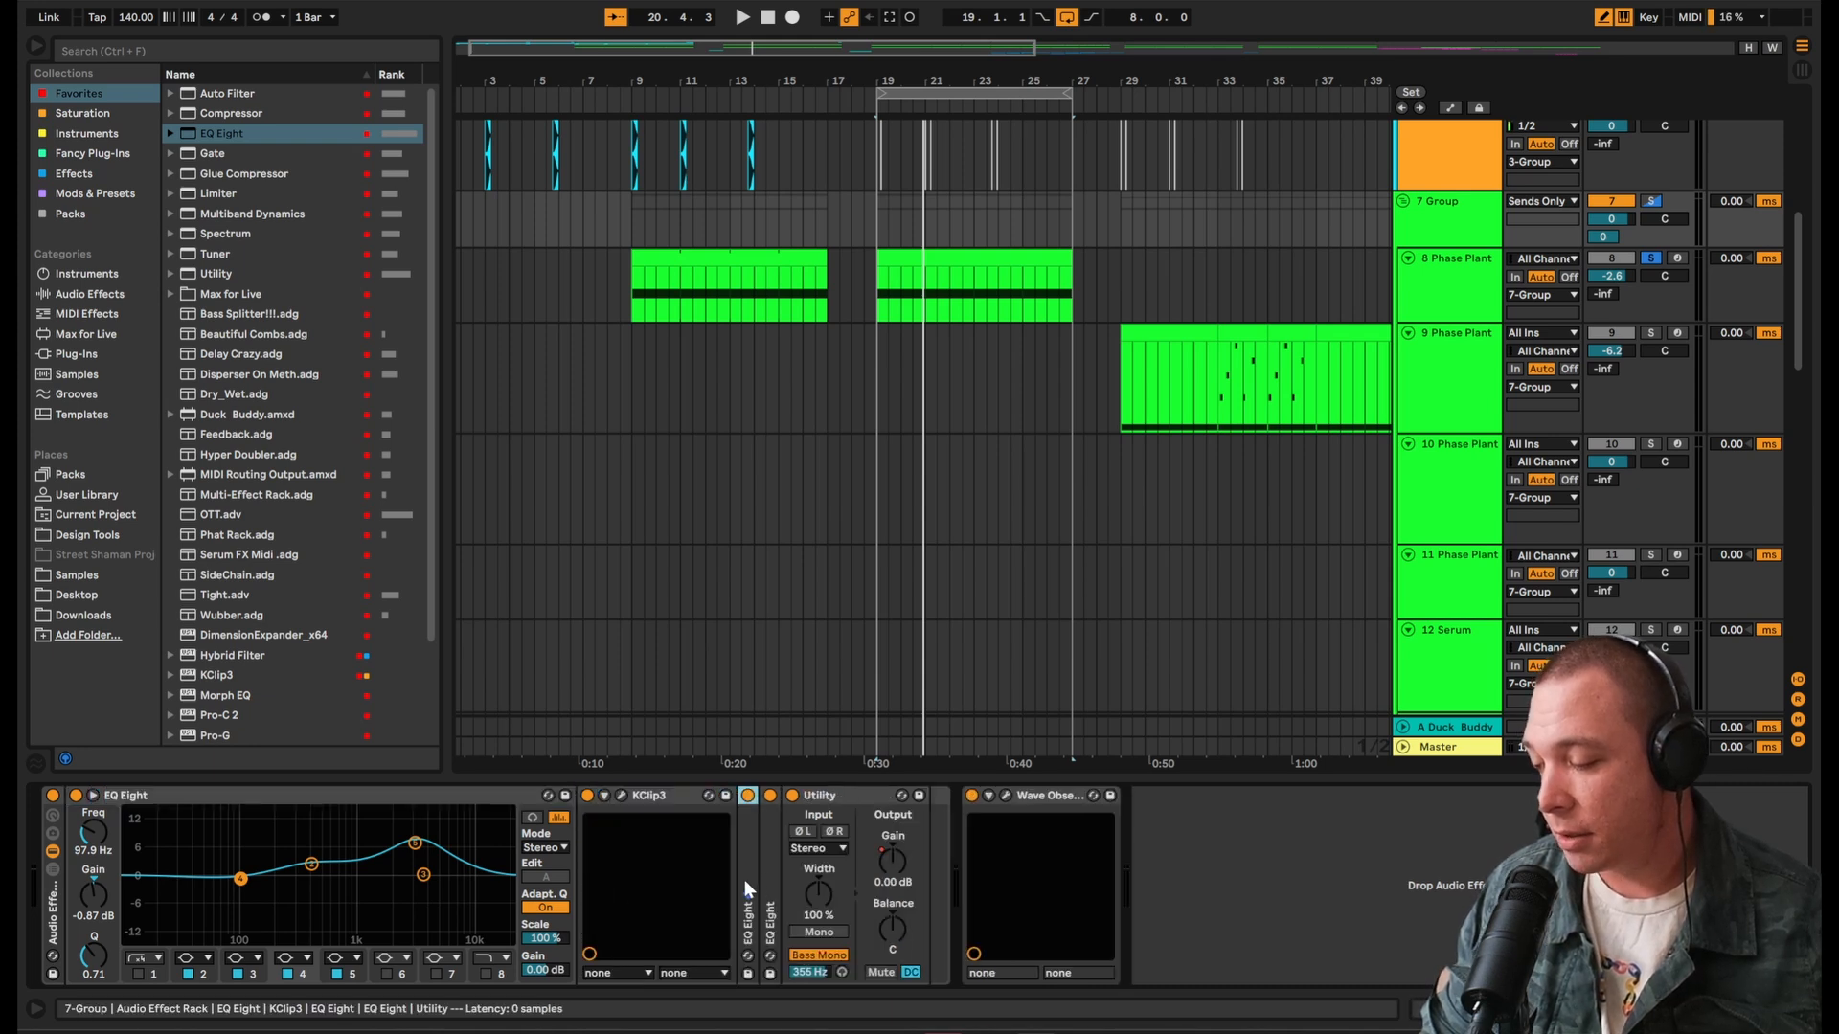
{"action": "double_click", "coordinate": [744, 880]}
{"action": "double_click", "coordinate": [1253, 875]}
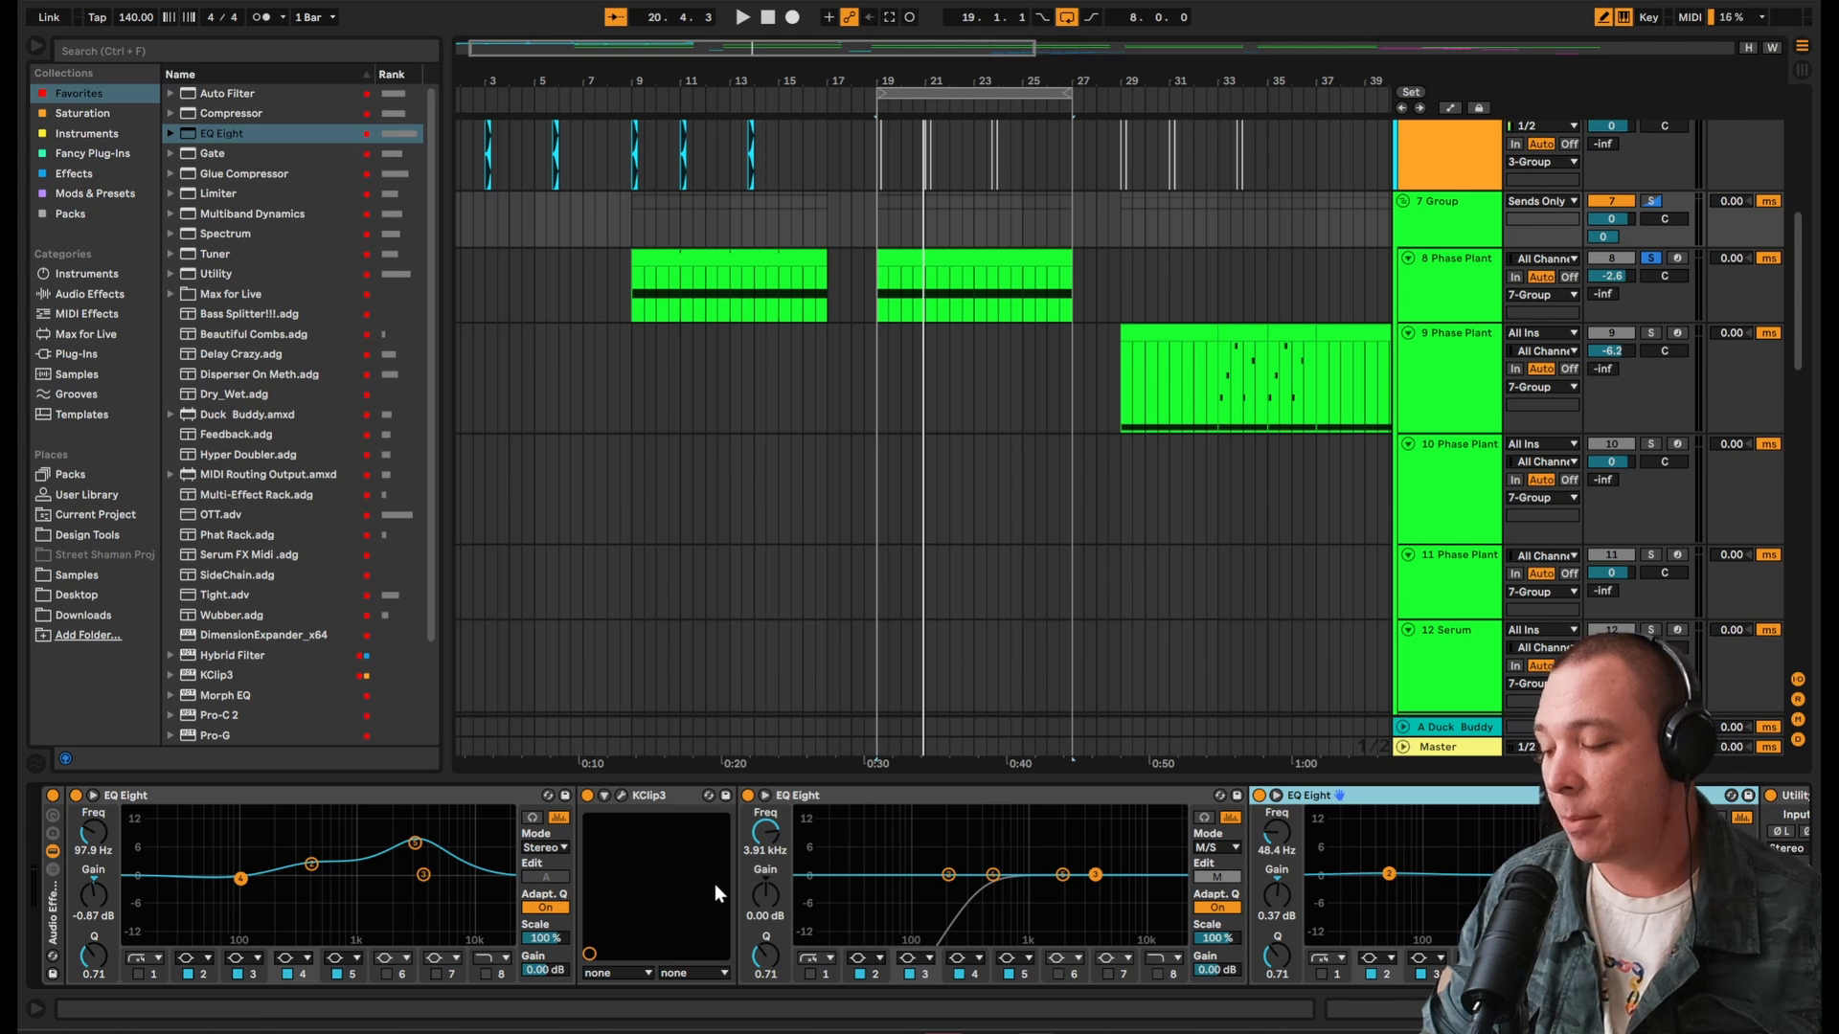
{"action": "left_click", "coordinate": [621, 797]}
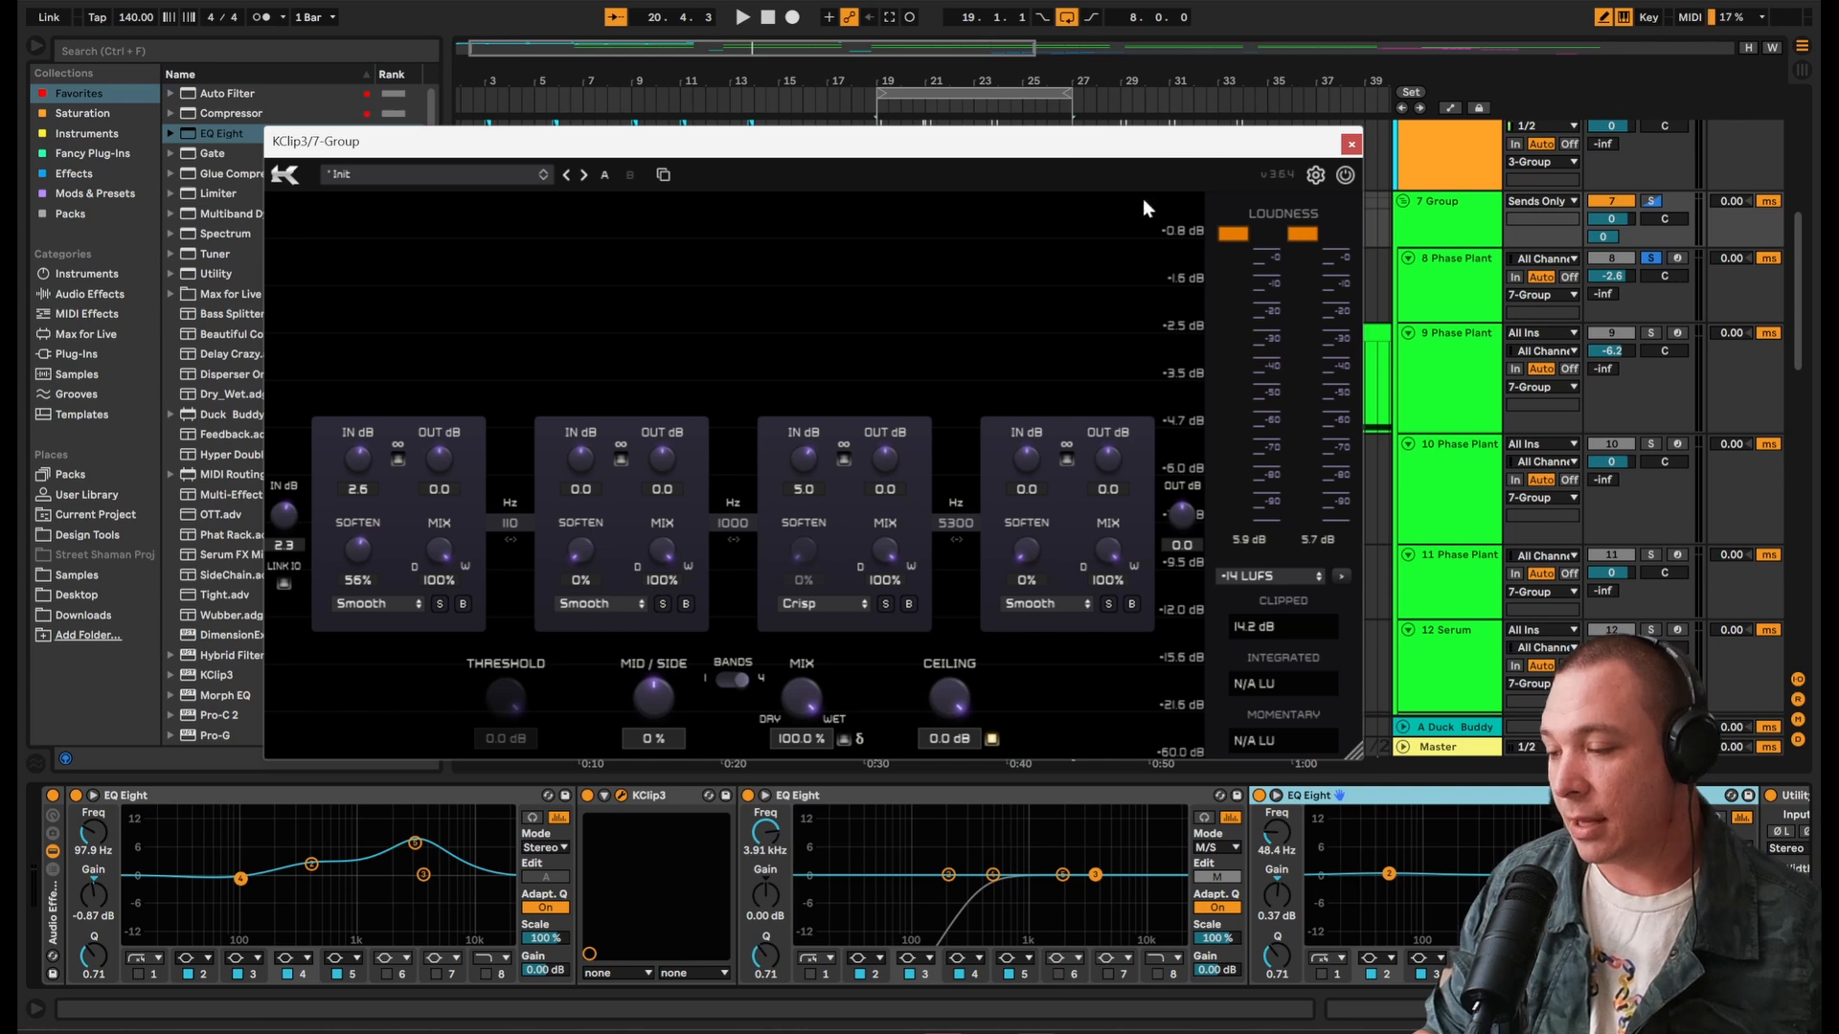
Step: Close the KClip3 window of 7 Group and select 7 Group to show its device chain
{"action": "left_click", "coordinate": [1353, 144]}
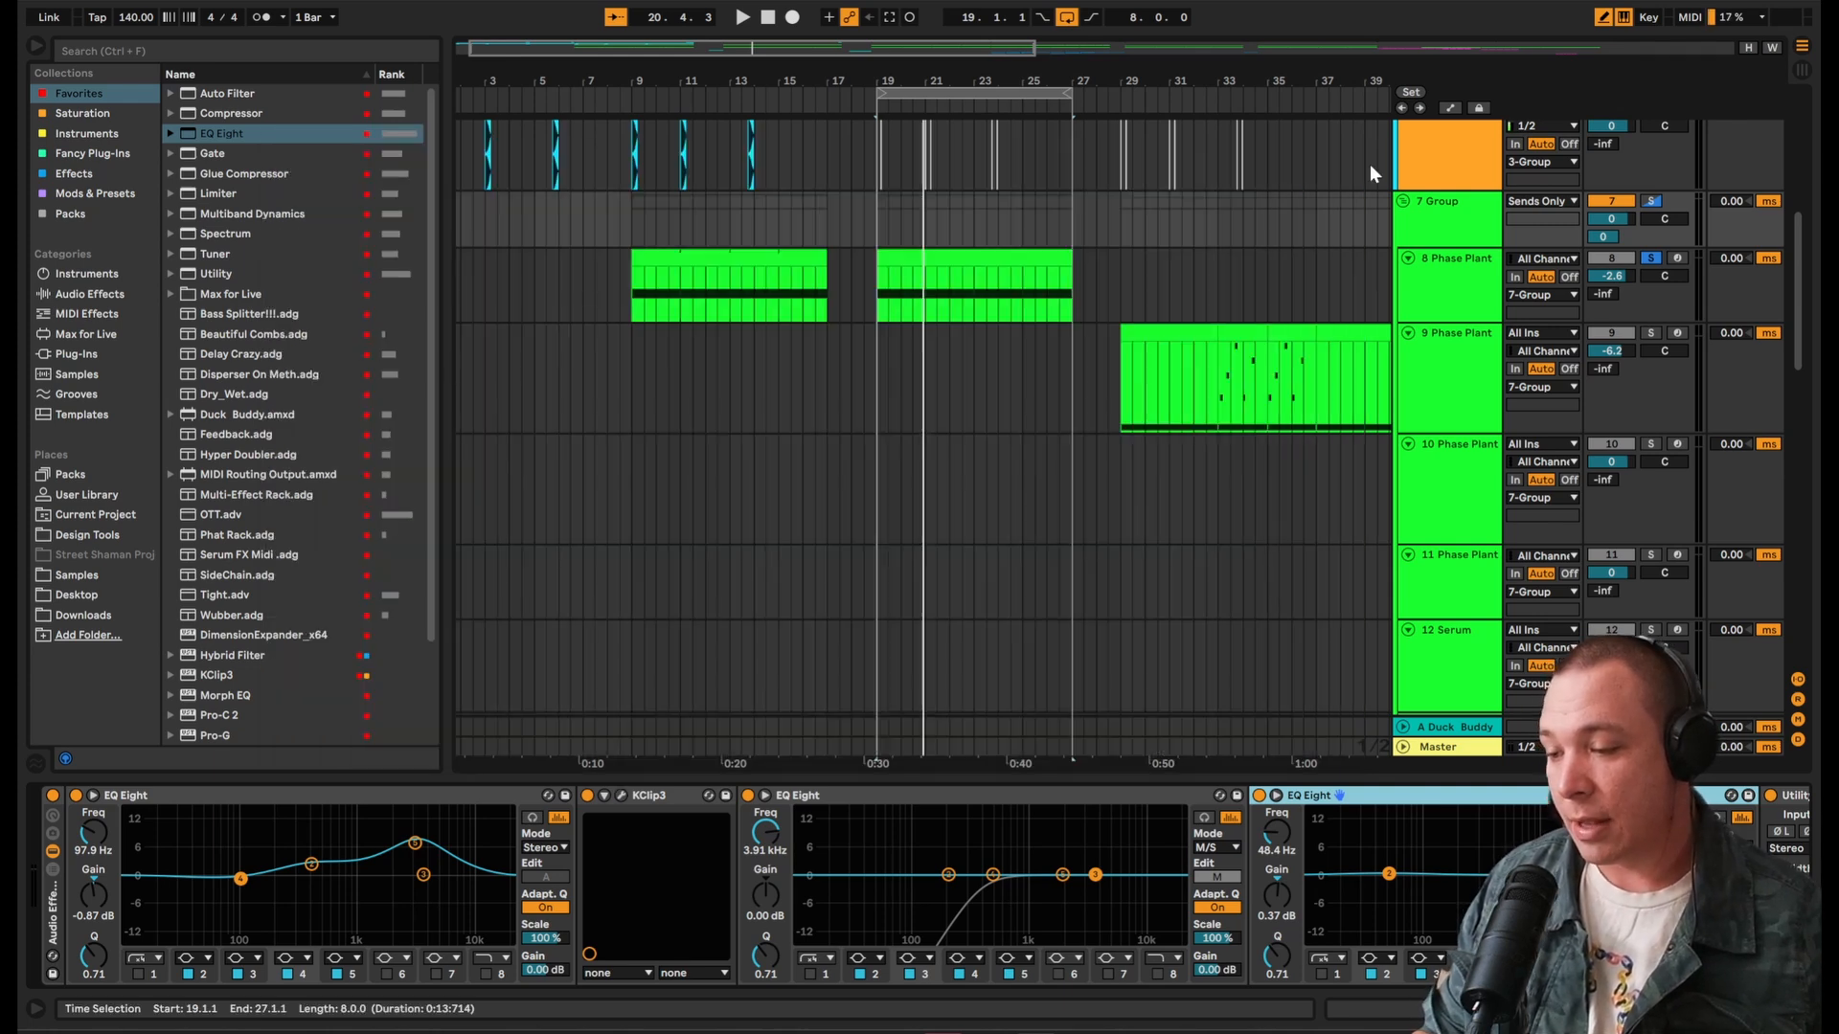
{"action": "scroll", "coordinate": [881, 383], "scroll_direction": "down", "scroll_amount": 5}
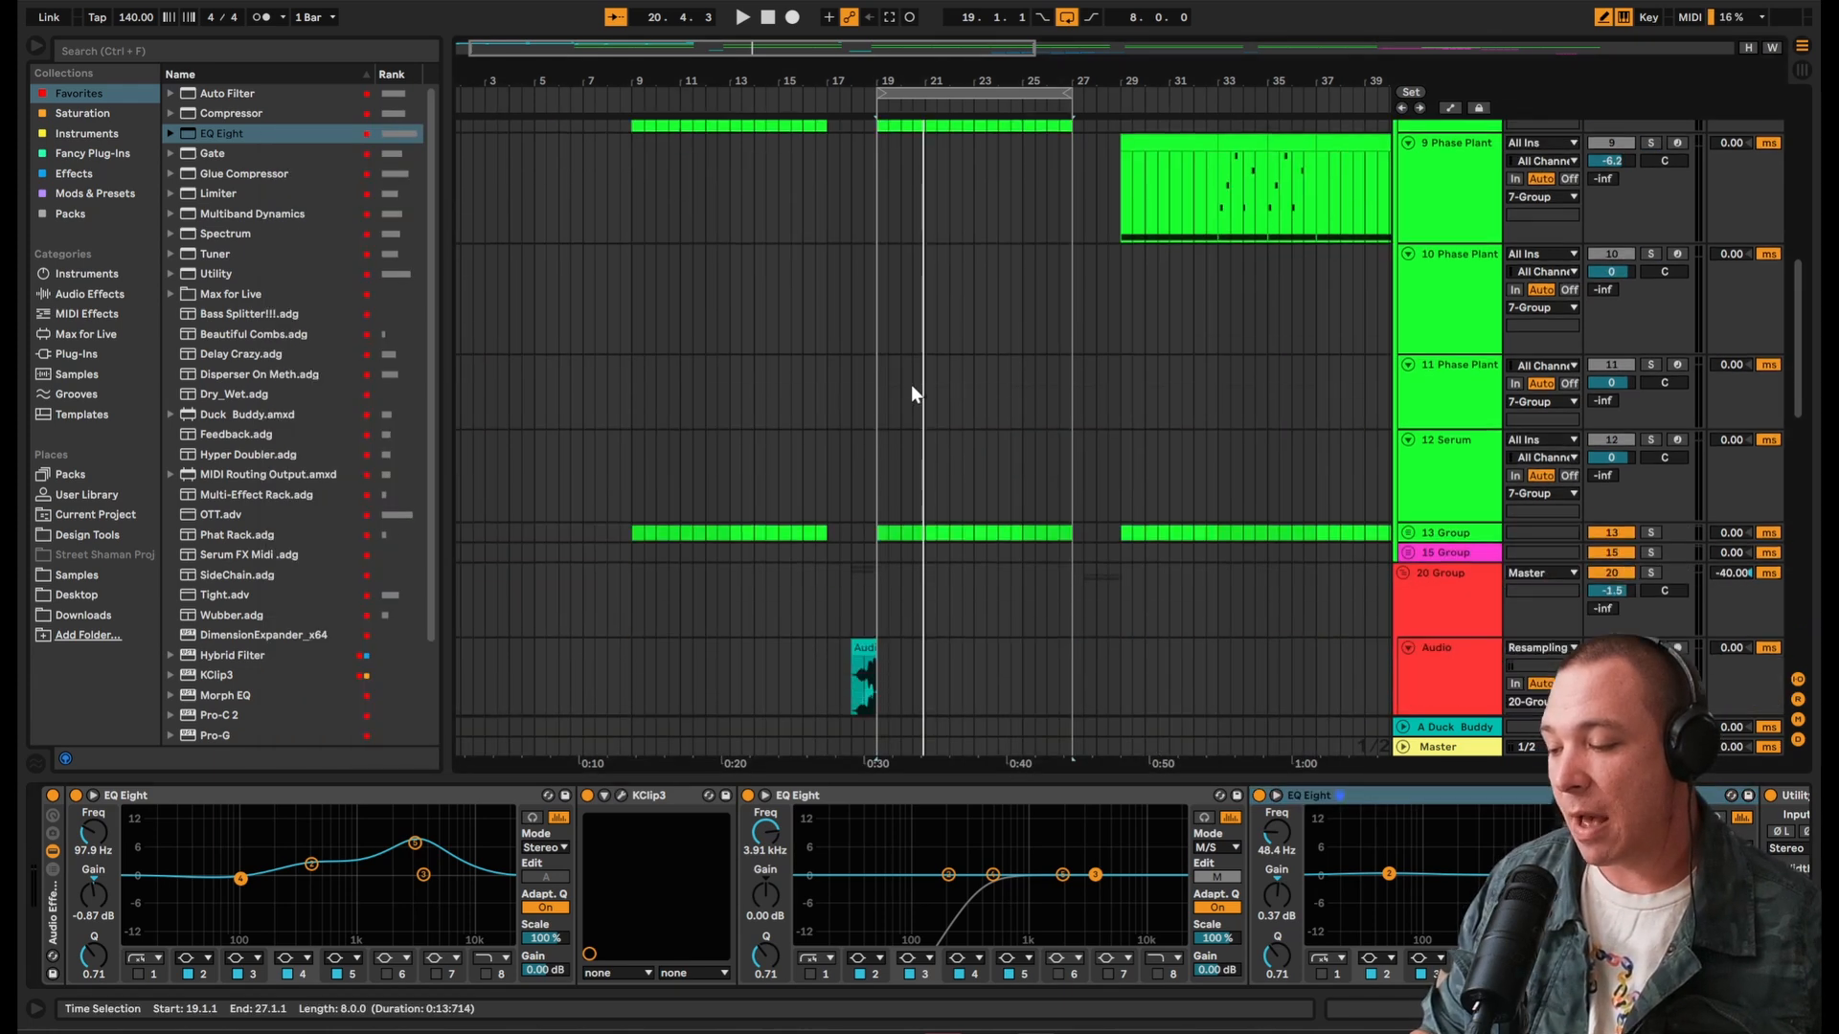
{"action": "scroll", "coordinate": [906, 395], "scroll_direction": "up", "scroll_amount": 5}
{"action": "scroll", "coordinate": [906, 401], "scroll_direction": "up", "scroll_amount": 1}
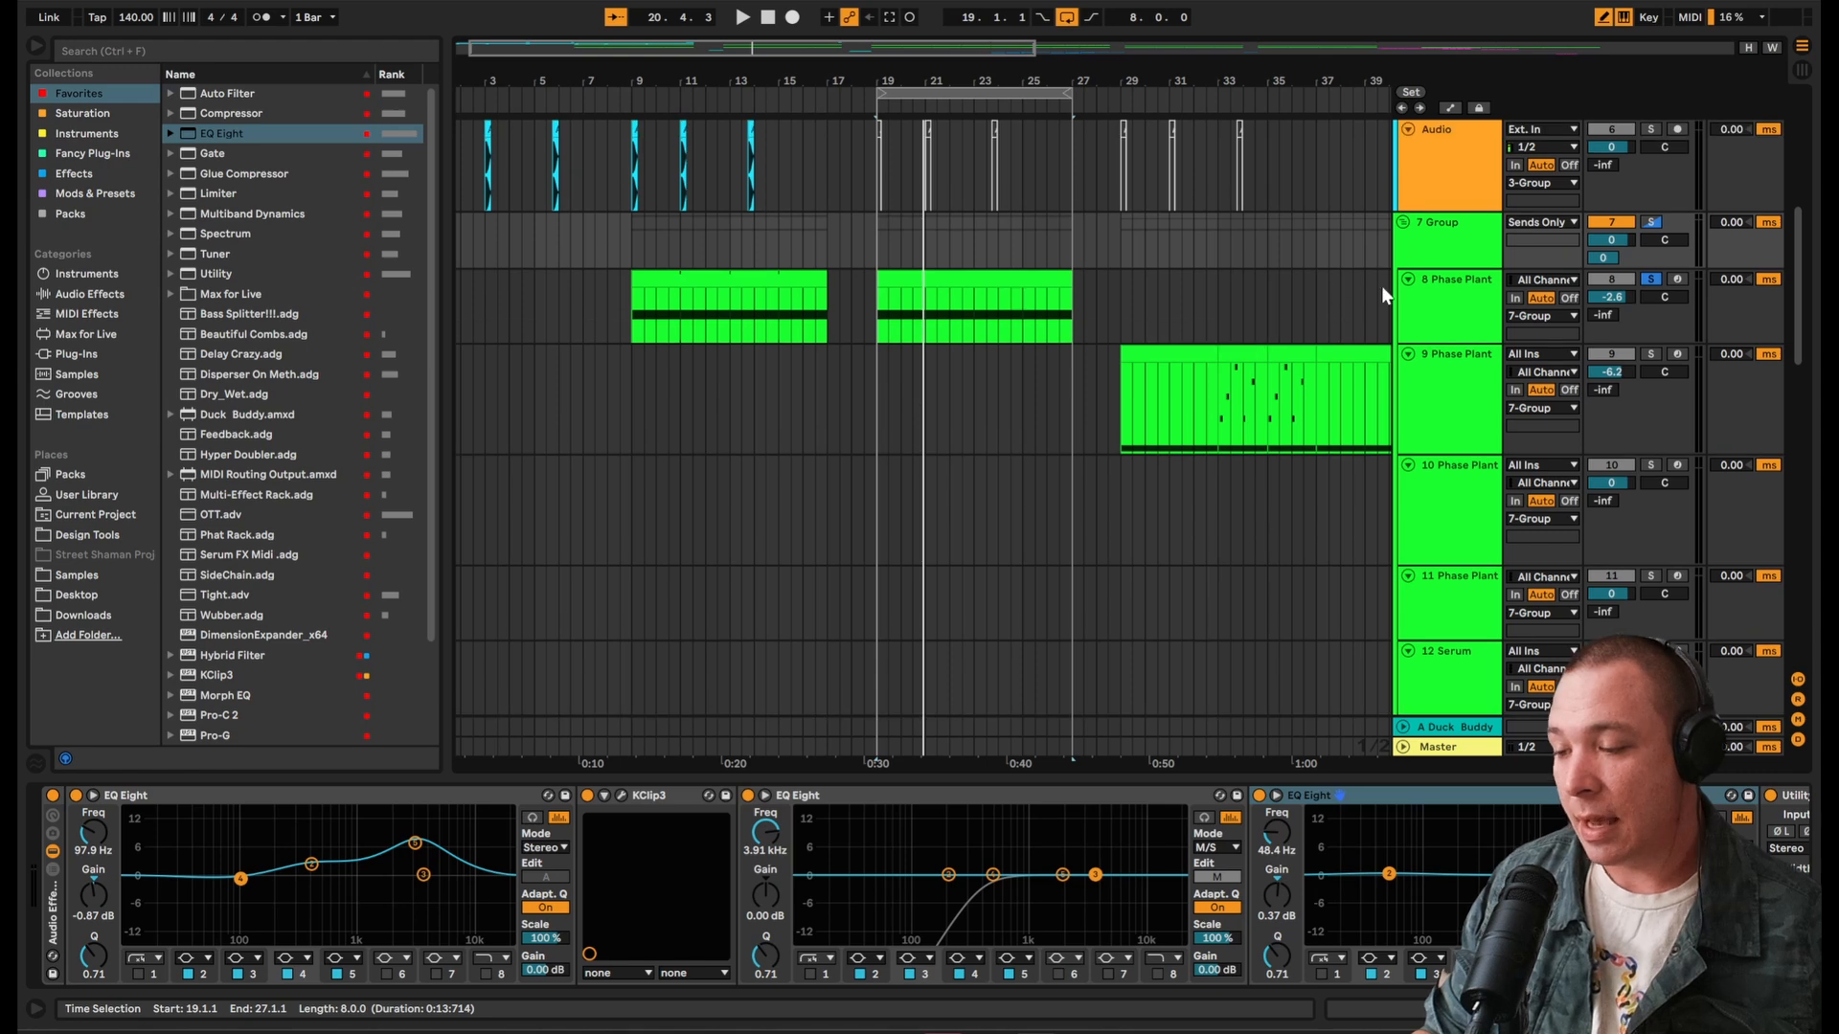
{"action": "left_click", "coordinate": [1434, 279]}
{"action": "left_click", "coordinate": [1441, 234]}
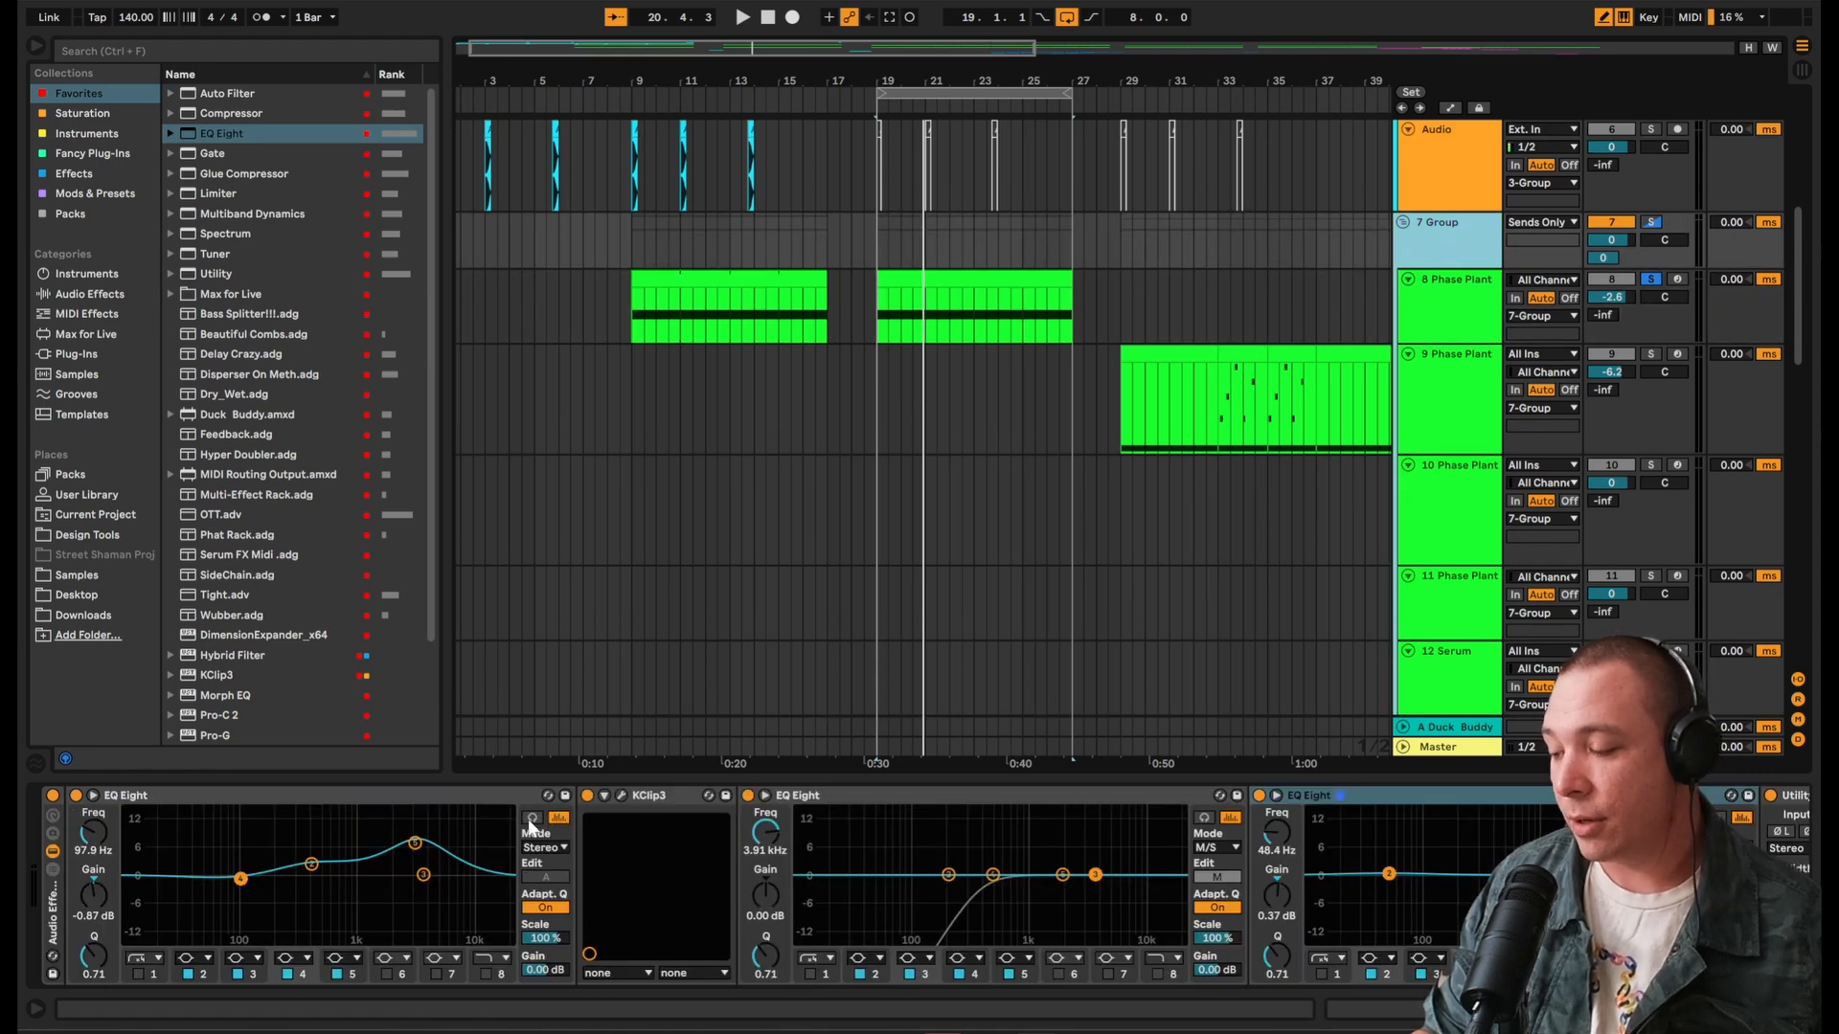
Step: Fold the EQ Eights, KClip3 and Utility in 7 Group's Audio Effect Rack
{"action": "left_click", "coordinate": [182, 794]}
{"action": "key", "text": "Delete"}
{"action": "left_click", "coordinate": [316, 795]}
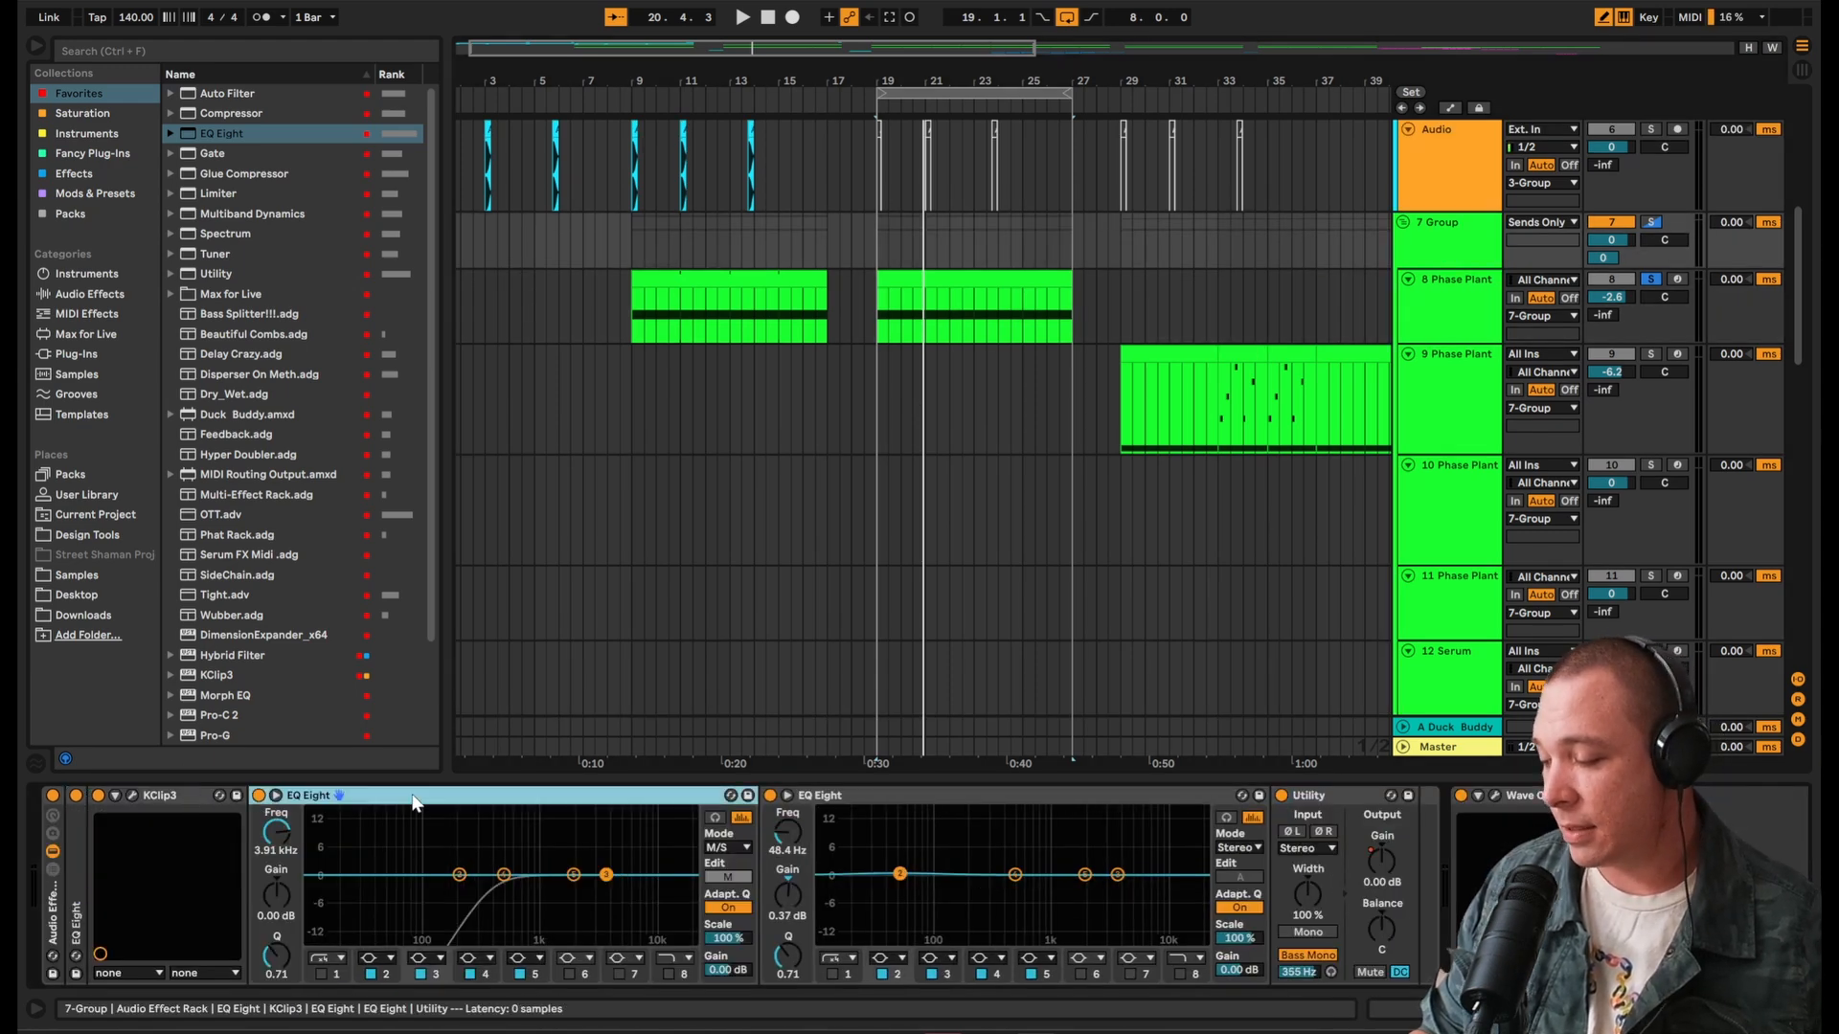
{"action": "key", "text": "Delete"}
{"action": "left_click", "coordinate": [152, 812]}
{"action": "key", "text": "Delete"}
{"action": "left_click", "coordinate": [201, 797]}
{"action": "key", "text": "Delete"}
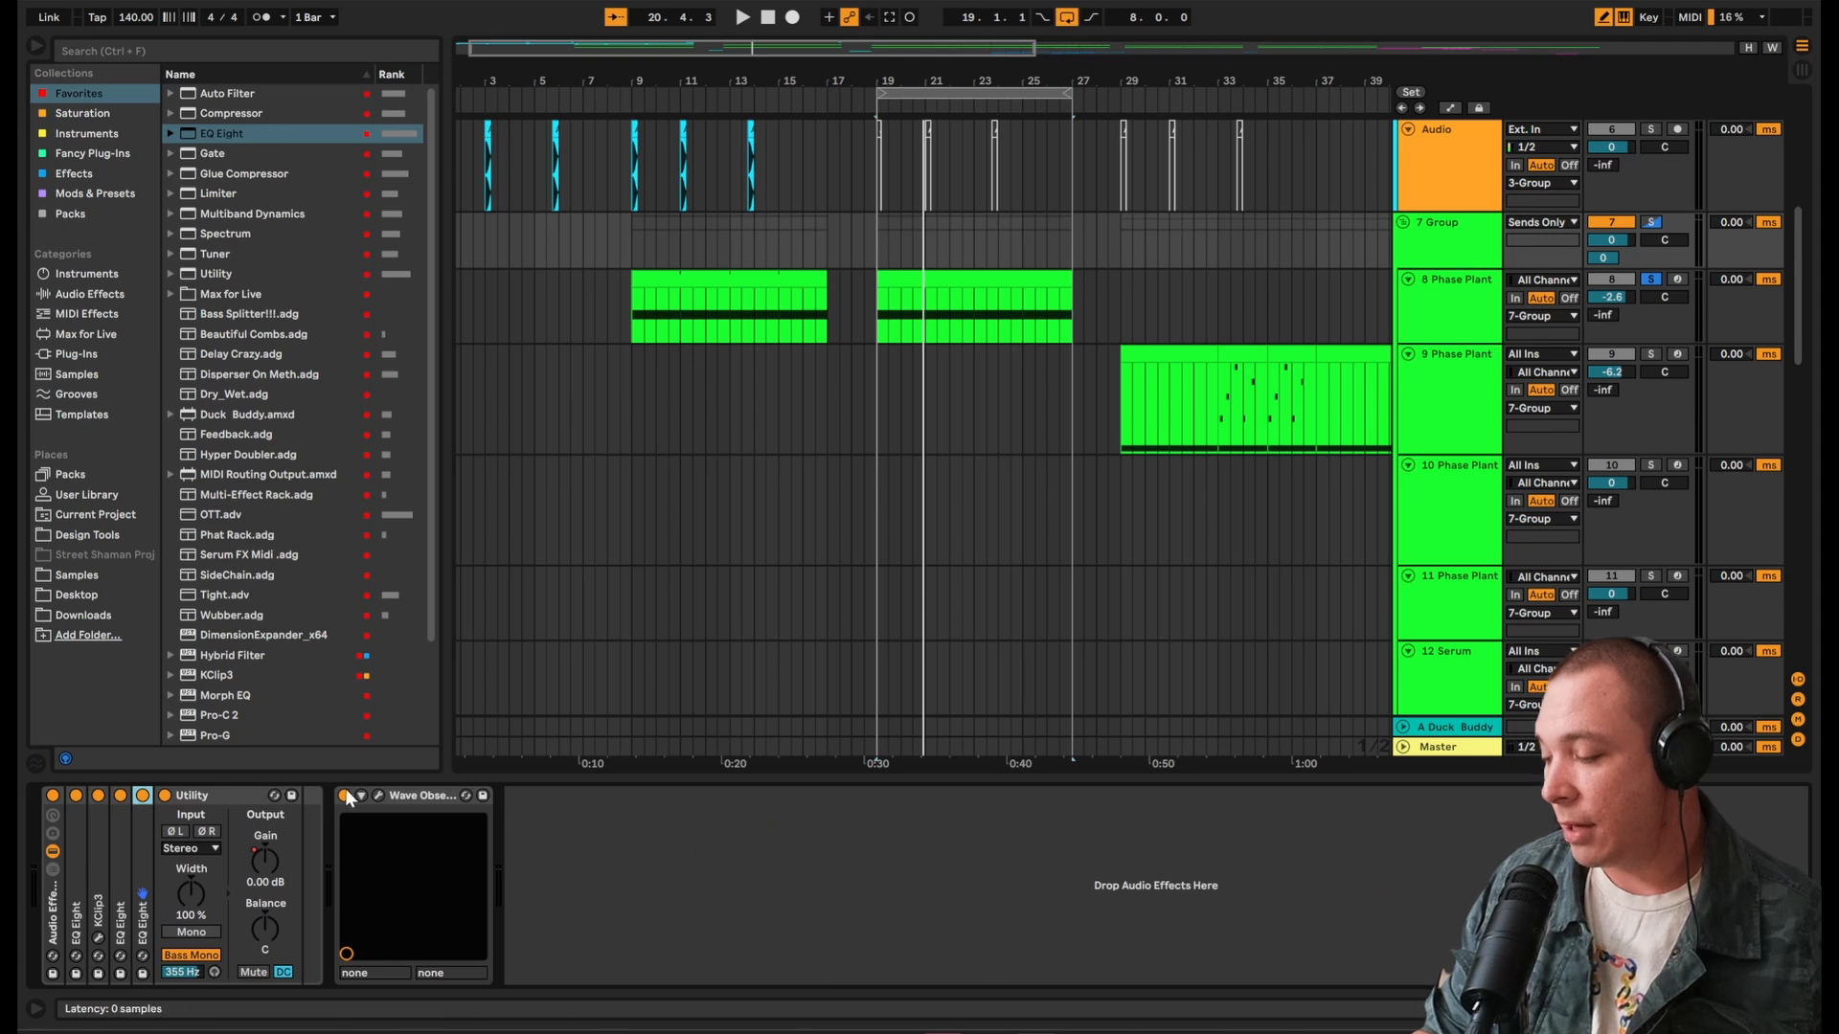
{"action": "left_click", "coordinate": [204, 797]}
{"action": "key", "text": "Delete"}
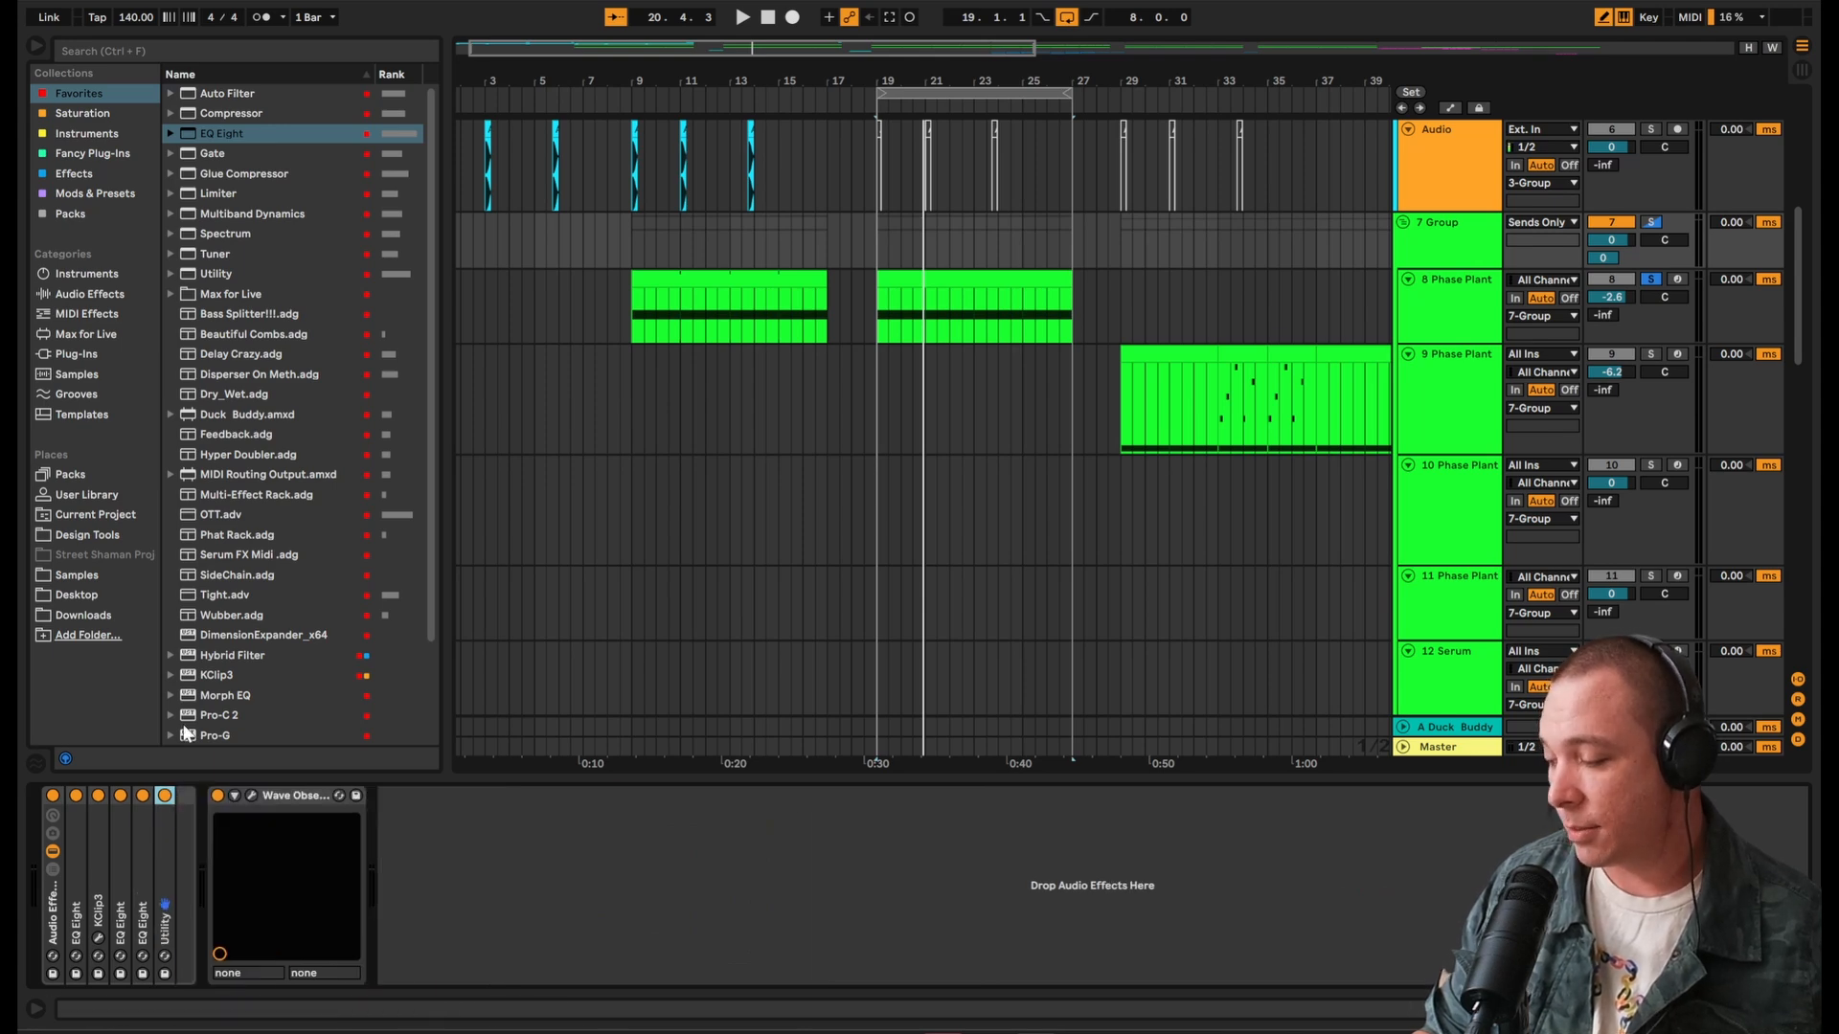
Step: Play track 8's bass clip from bar 19 to hear it through the group processing
{"action": "key", "text": "space"}
{"action": "scroll", "coordinate": [962, 292], "scroll_direction": "down", "scroll_amount": 5}
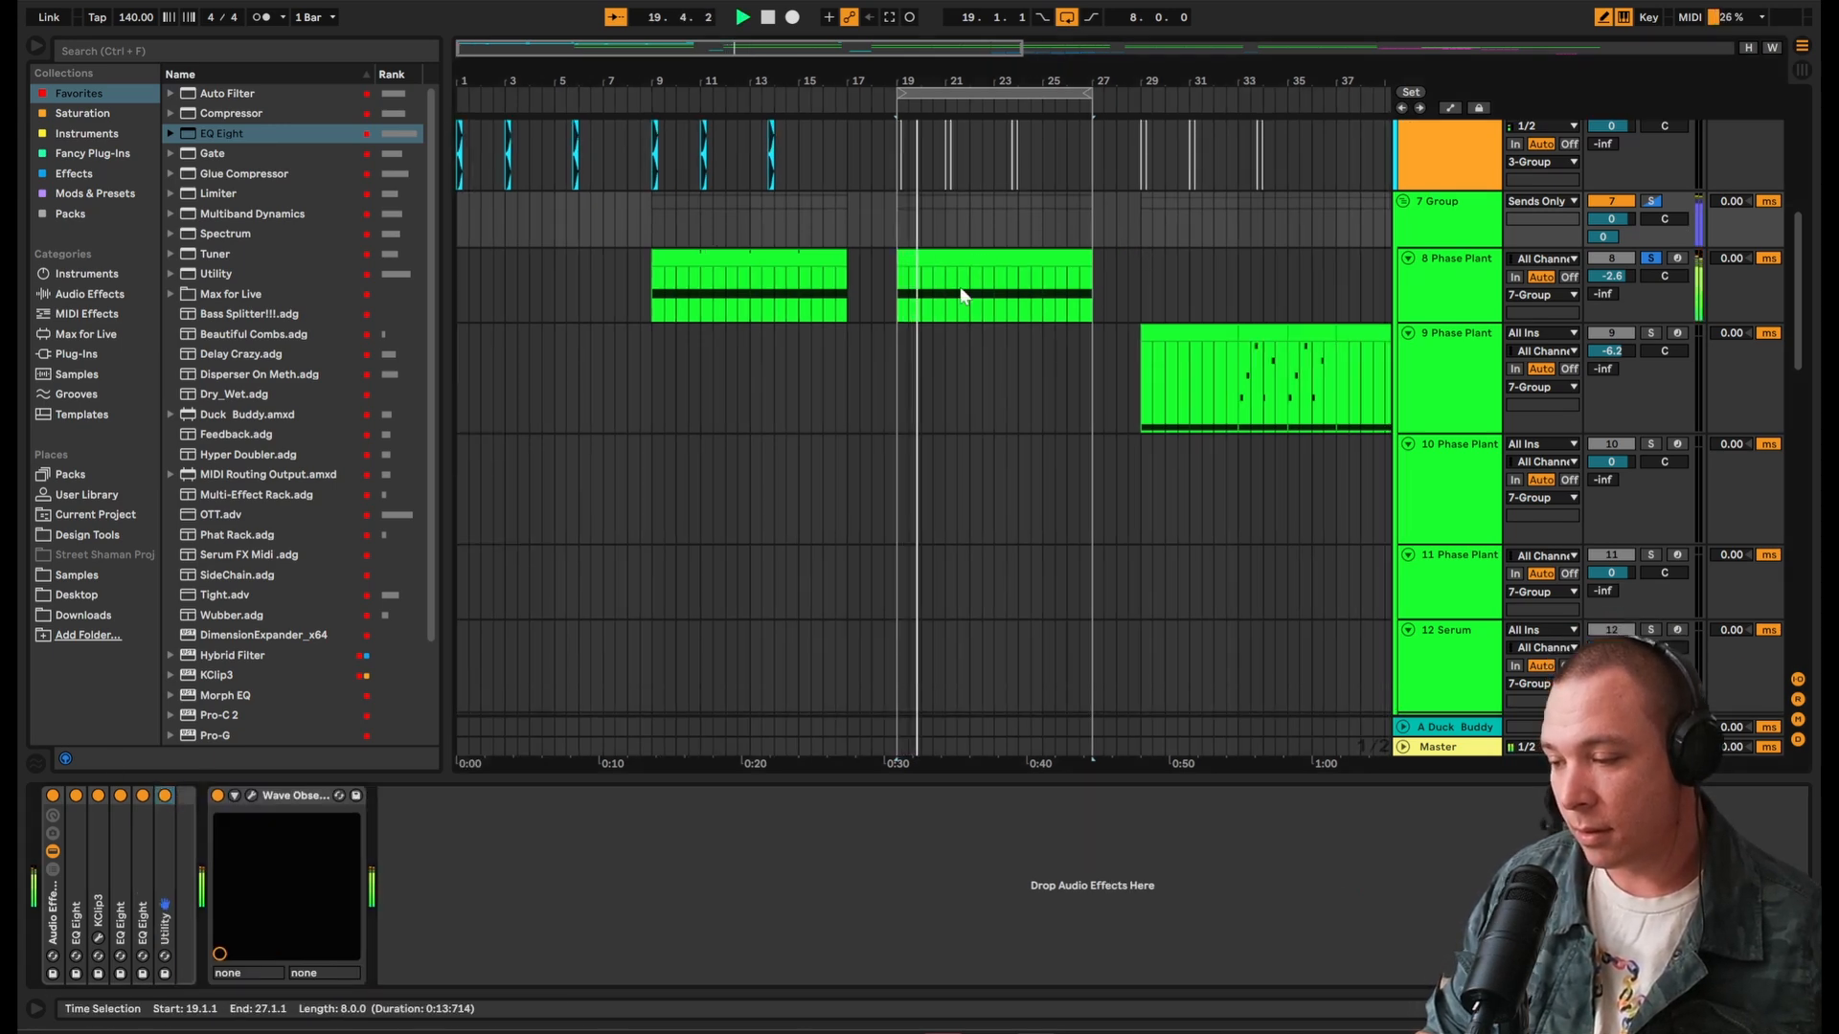
{"action": "scroll", "coordinate": [963, 285], "scroll_direction": "up", "scroll_amount": 5}
{"action": "left_click", "coordinate": [897, 539]}
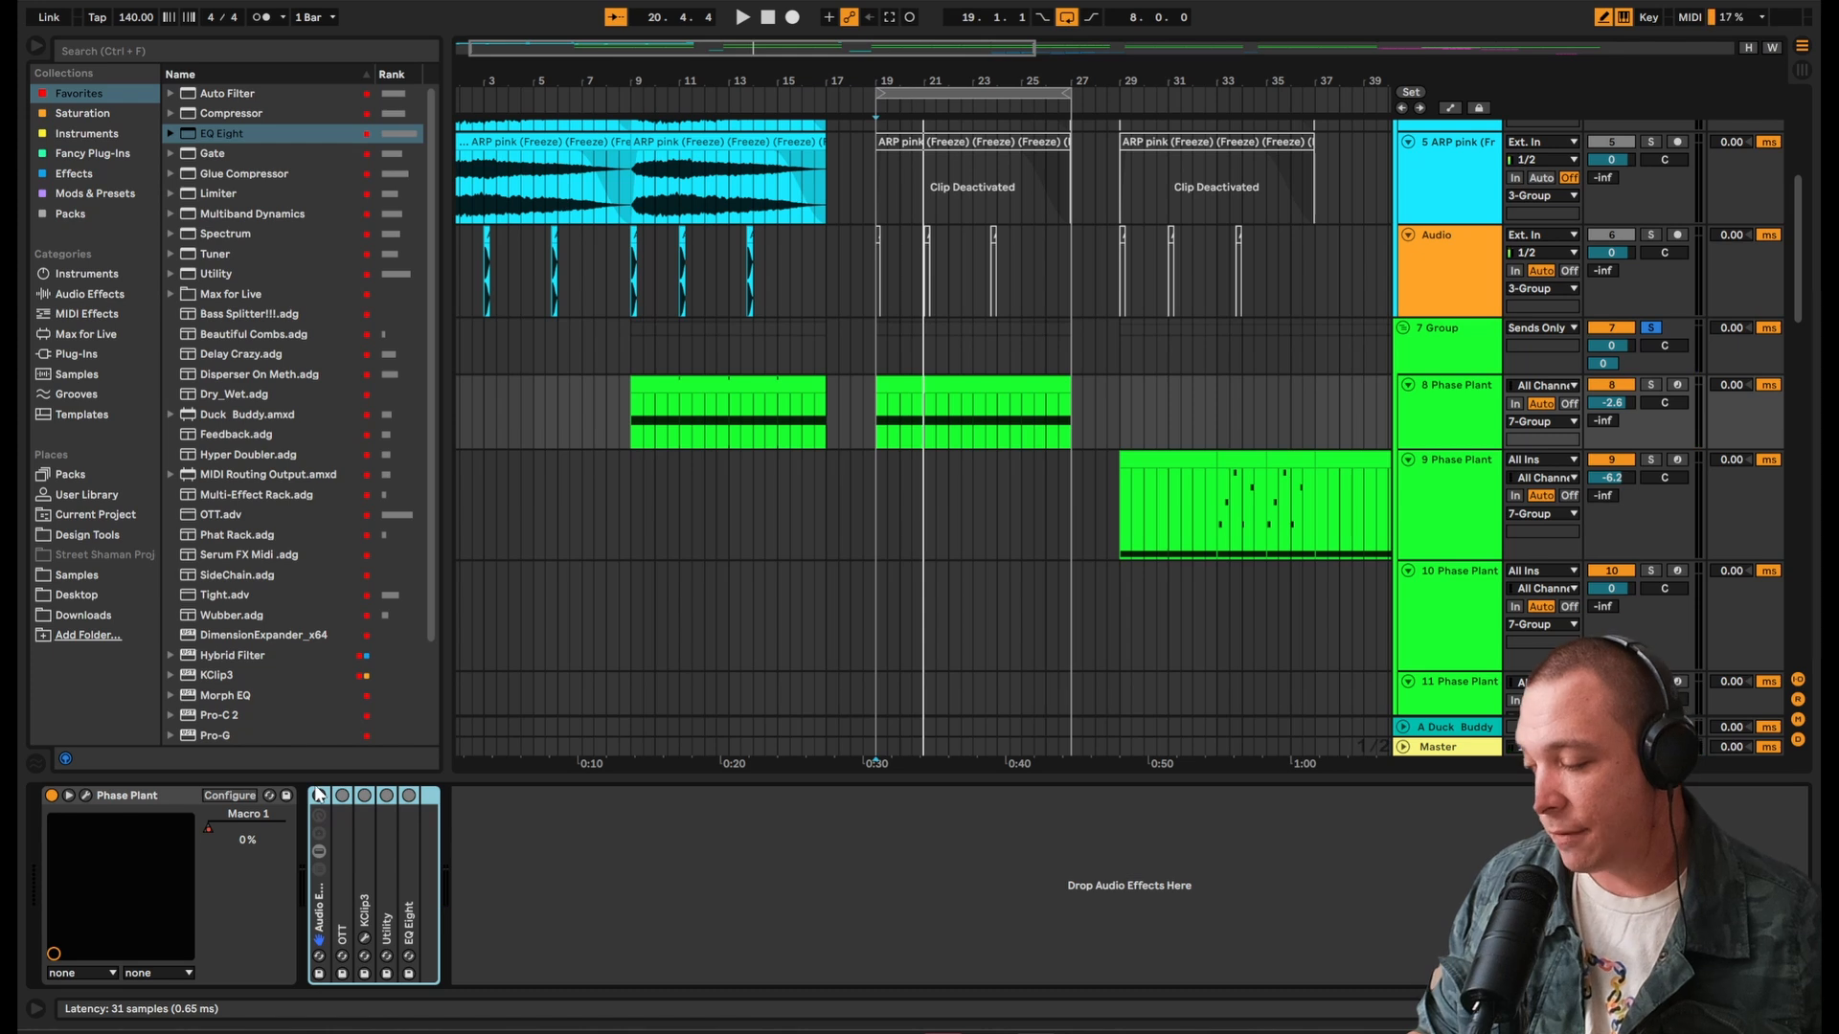
Step: Unfold the OTT, KClip3, Utility and EQ Eight in track 8's Audio Effect Rack
{"action": "double_click", "coordinate": [343, 852]}
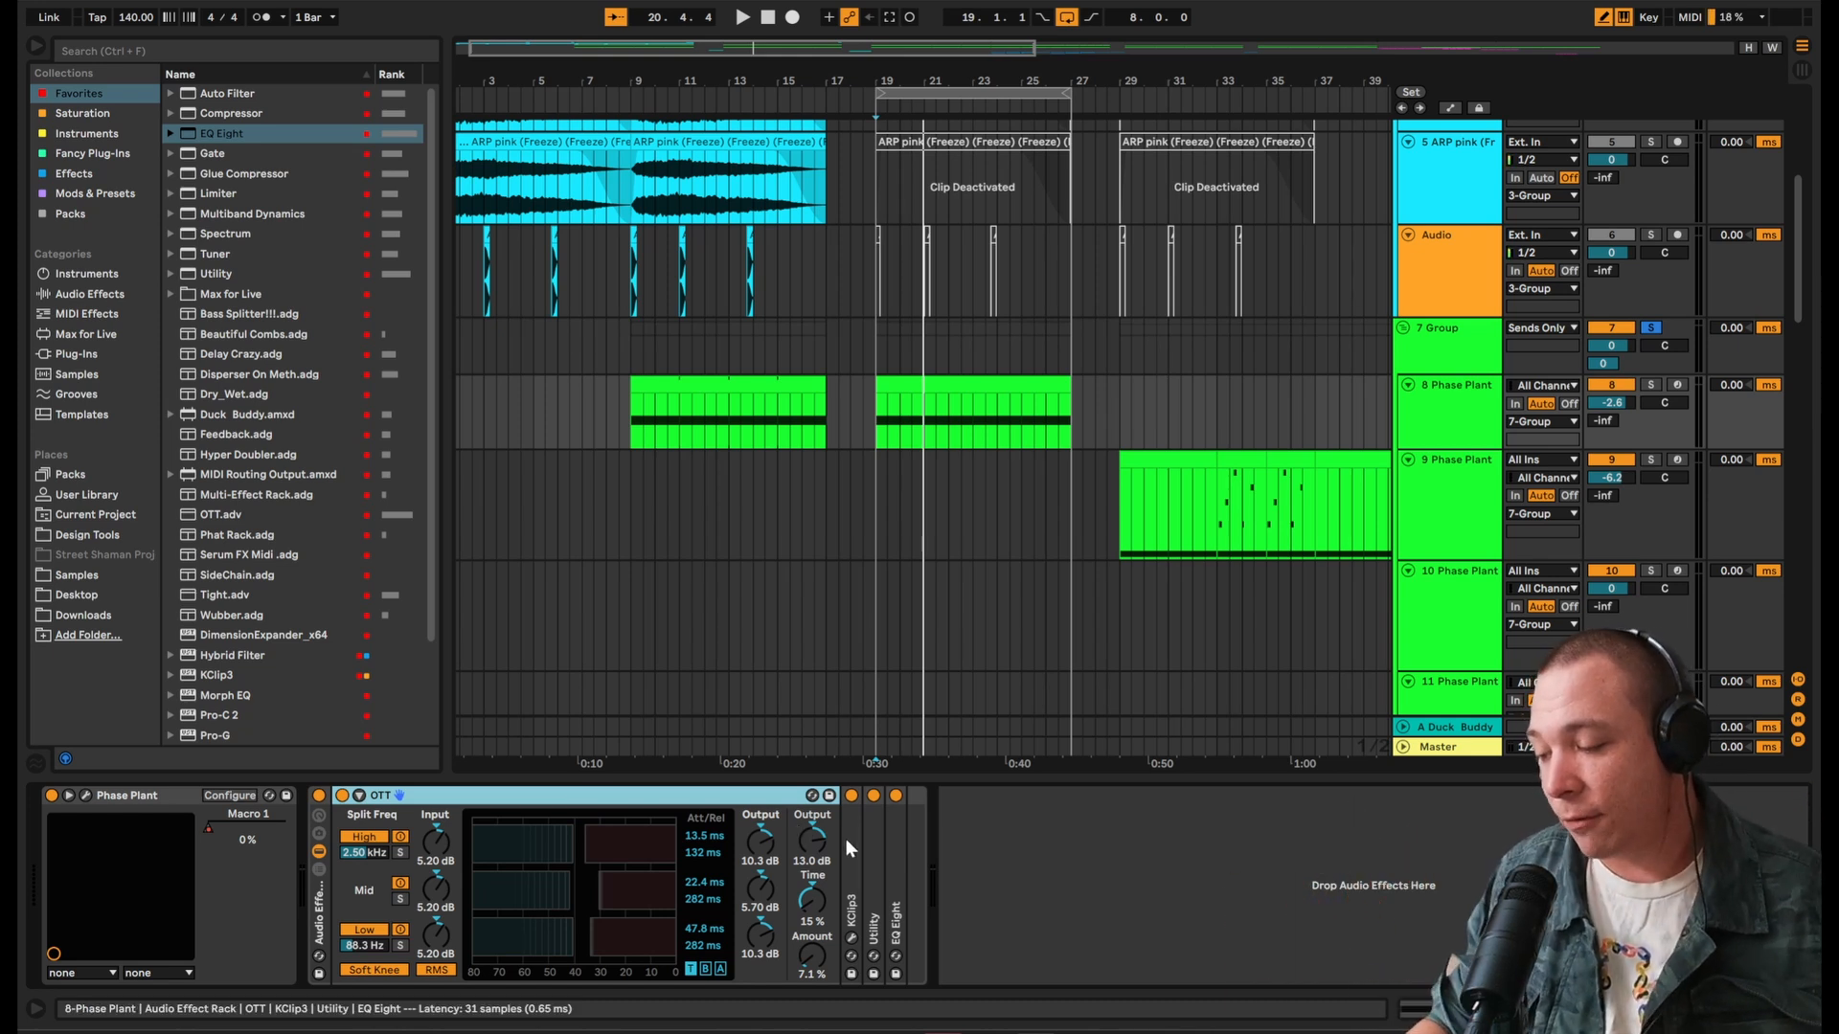
{"action": "double_click", "coordinate": [854, 862]}
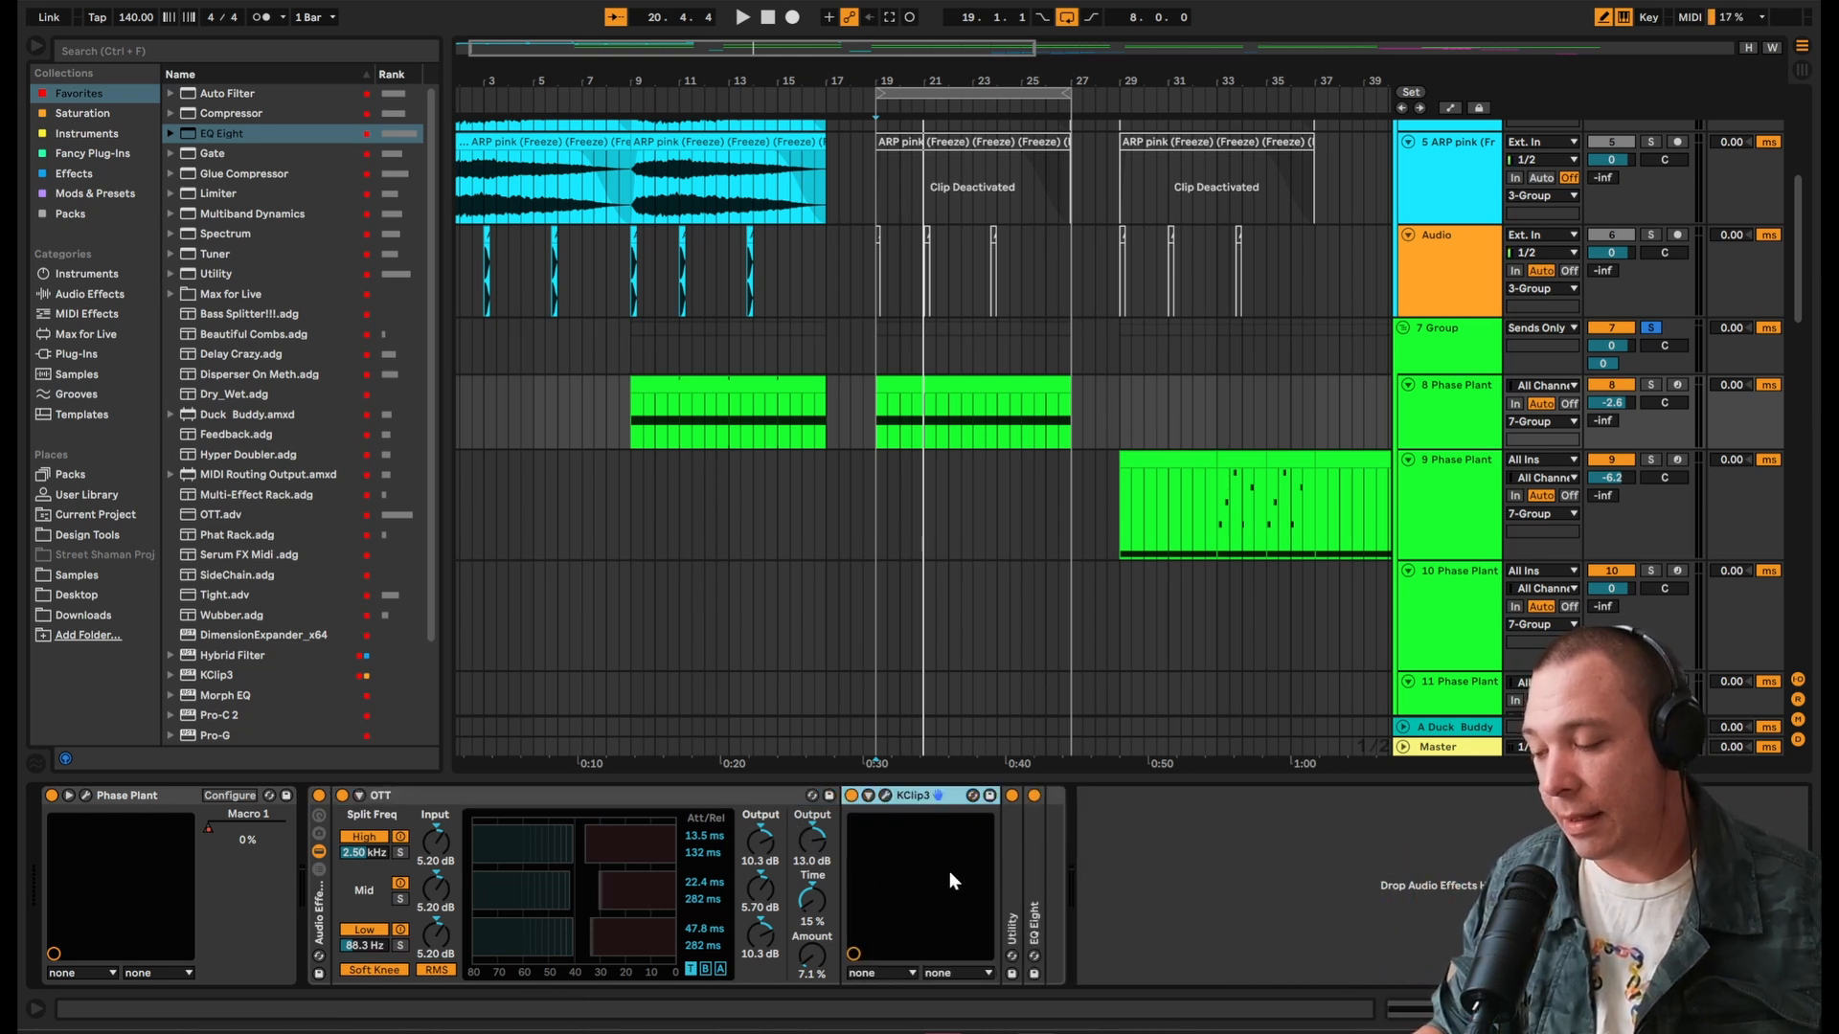
{"action": "double_click", "coordinate": [1013, 871]}
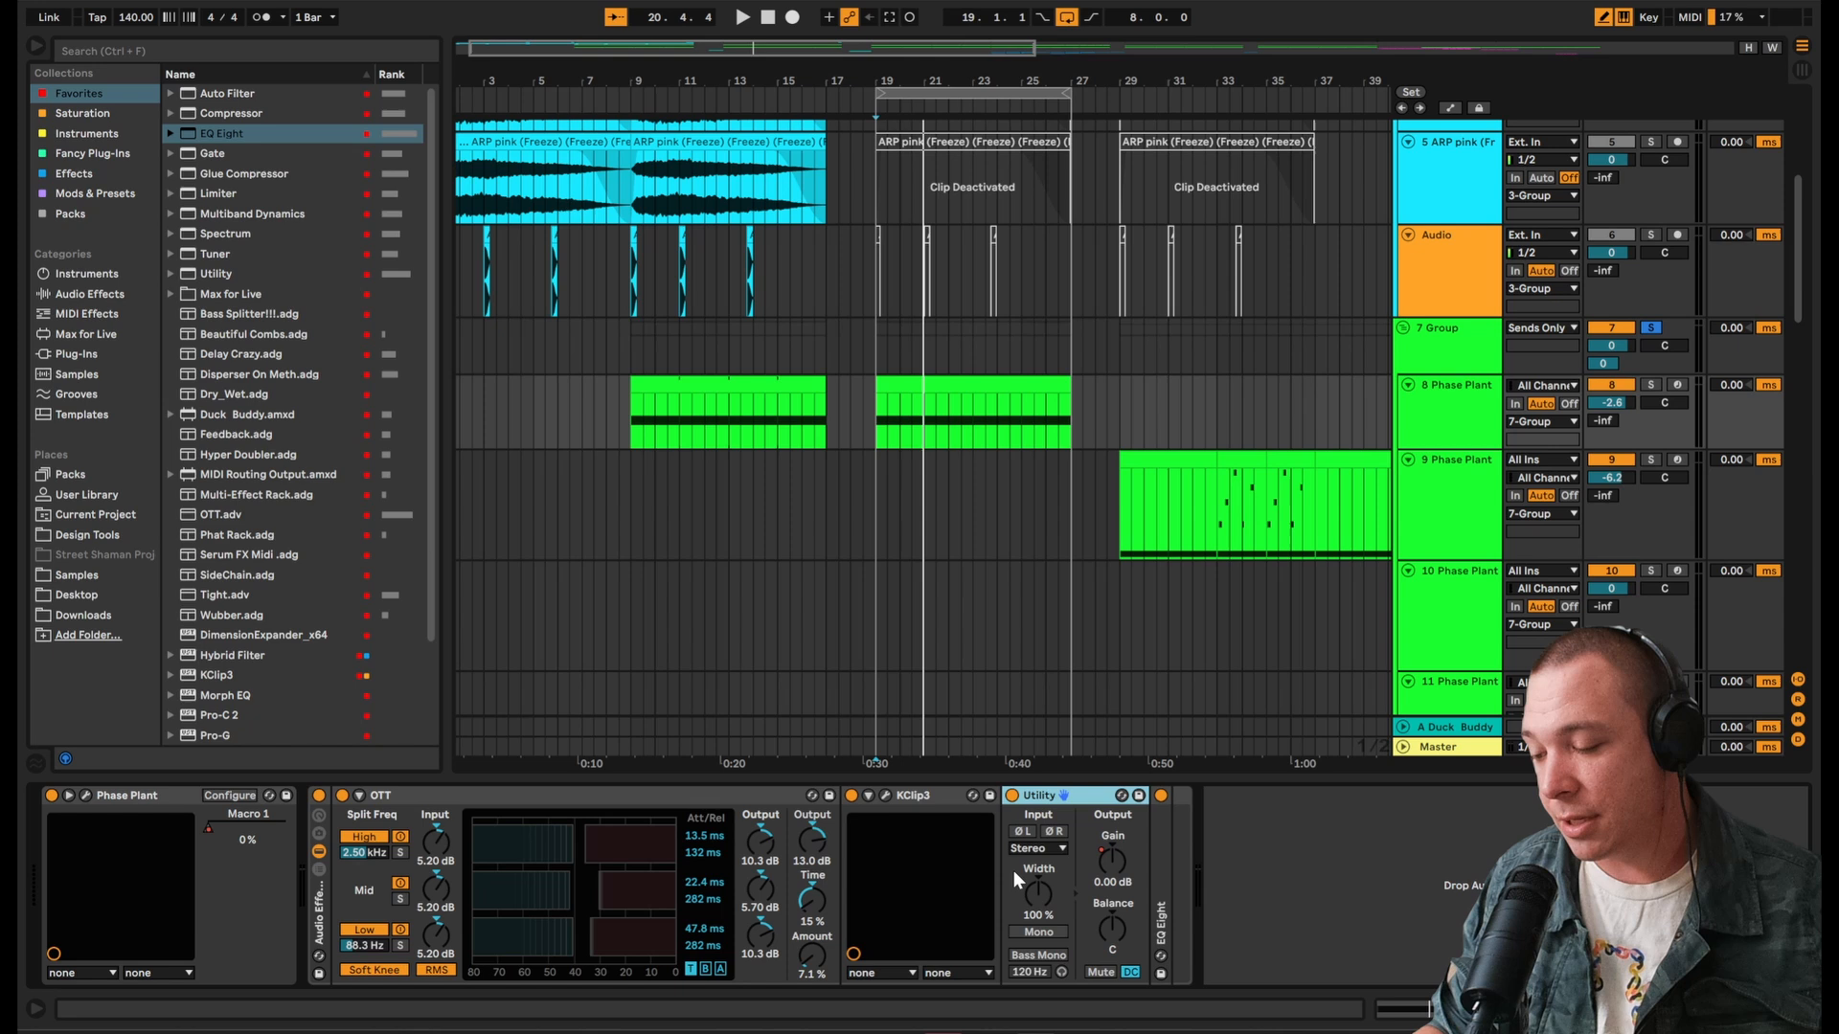
{"action": "double_click", "coordinate": [1165, 881]}
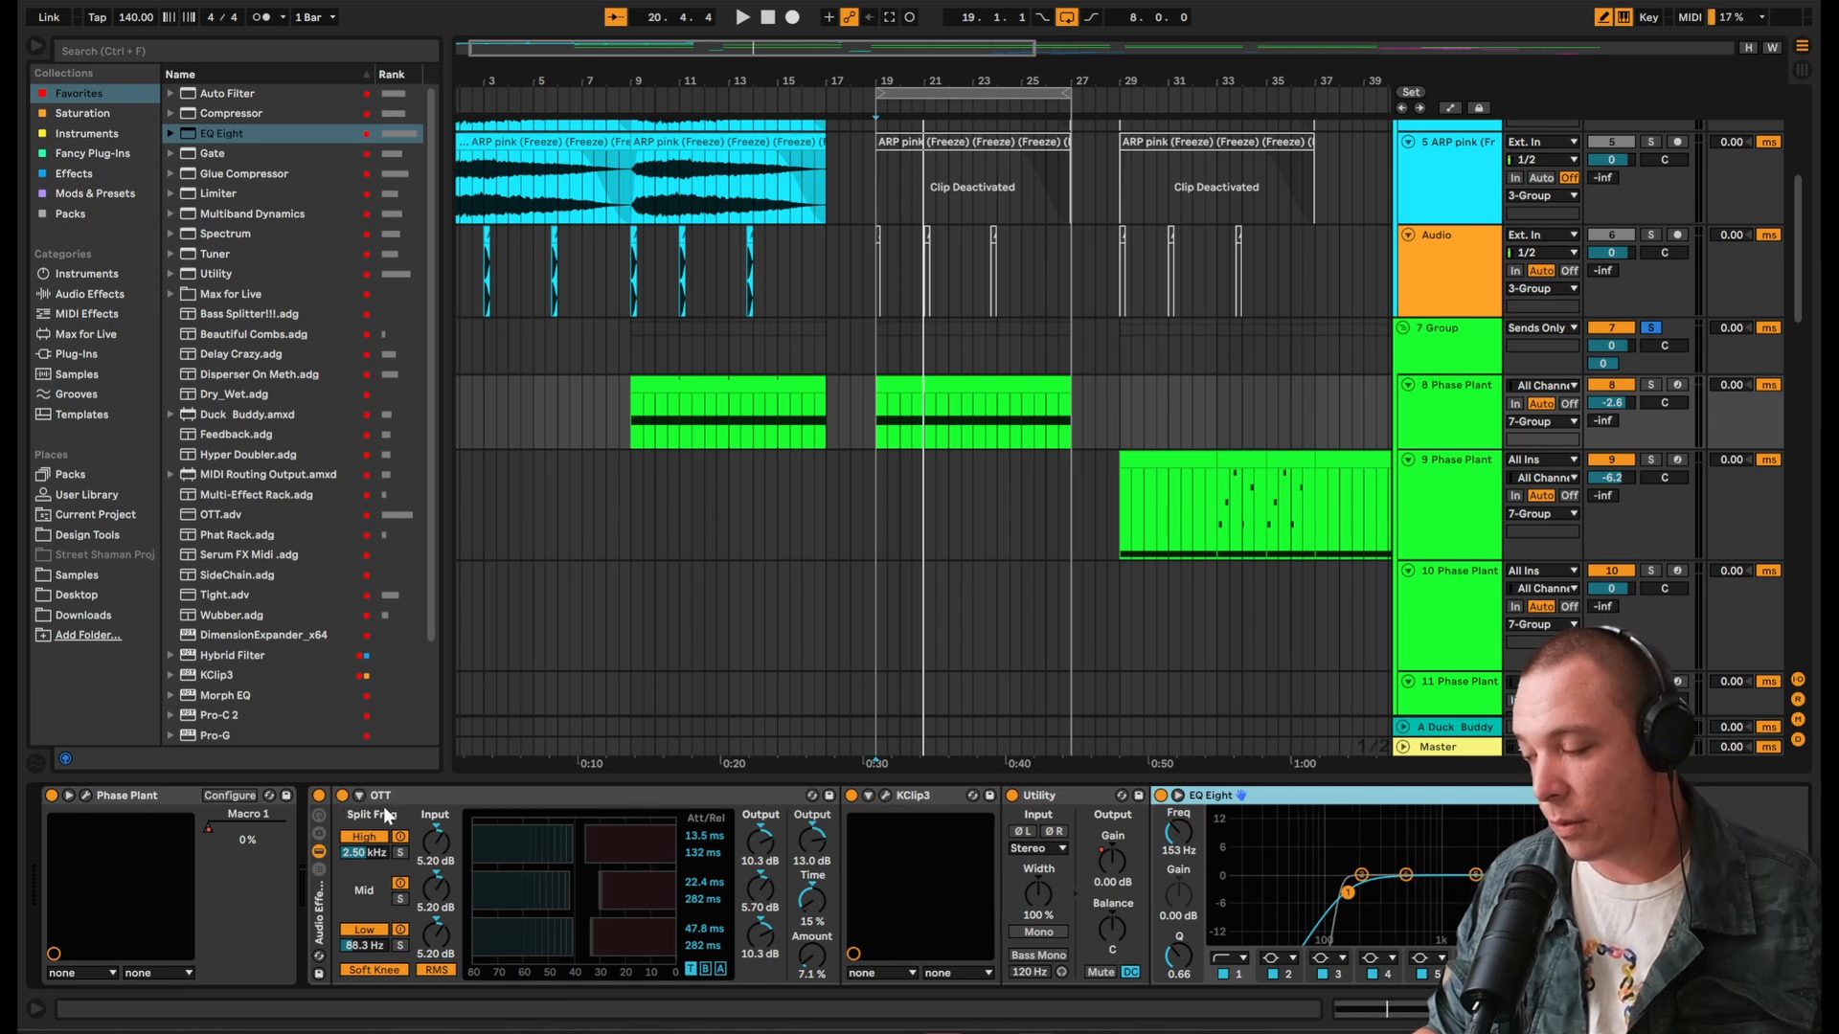
Step: Turn track 8's OTT off and on again, and view its Phase Plant interface before closing it
{"action": "left_click", "coordinate": [342, 796]}
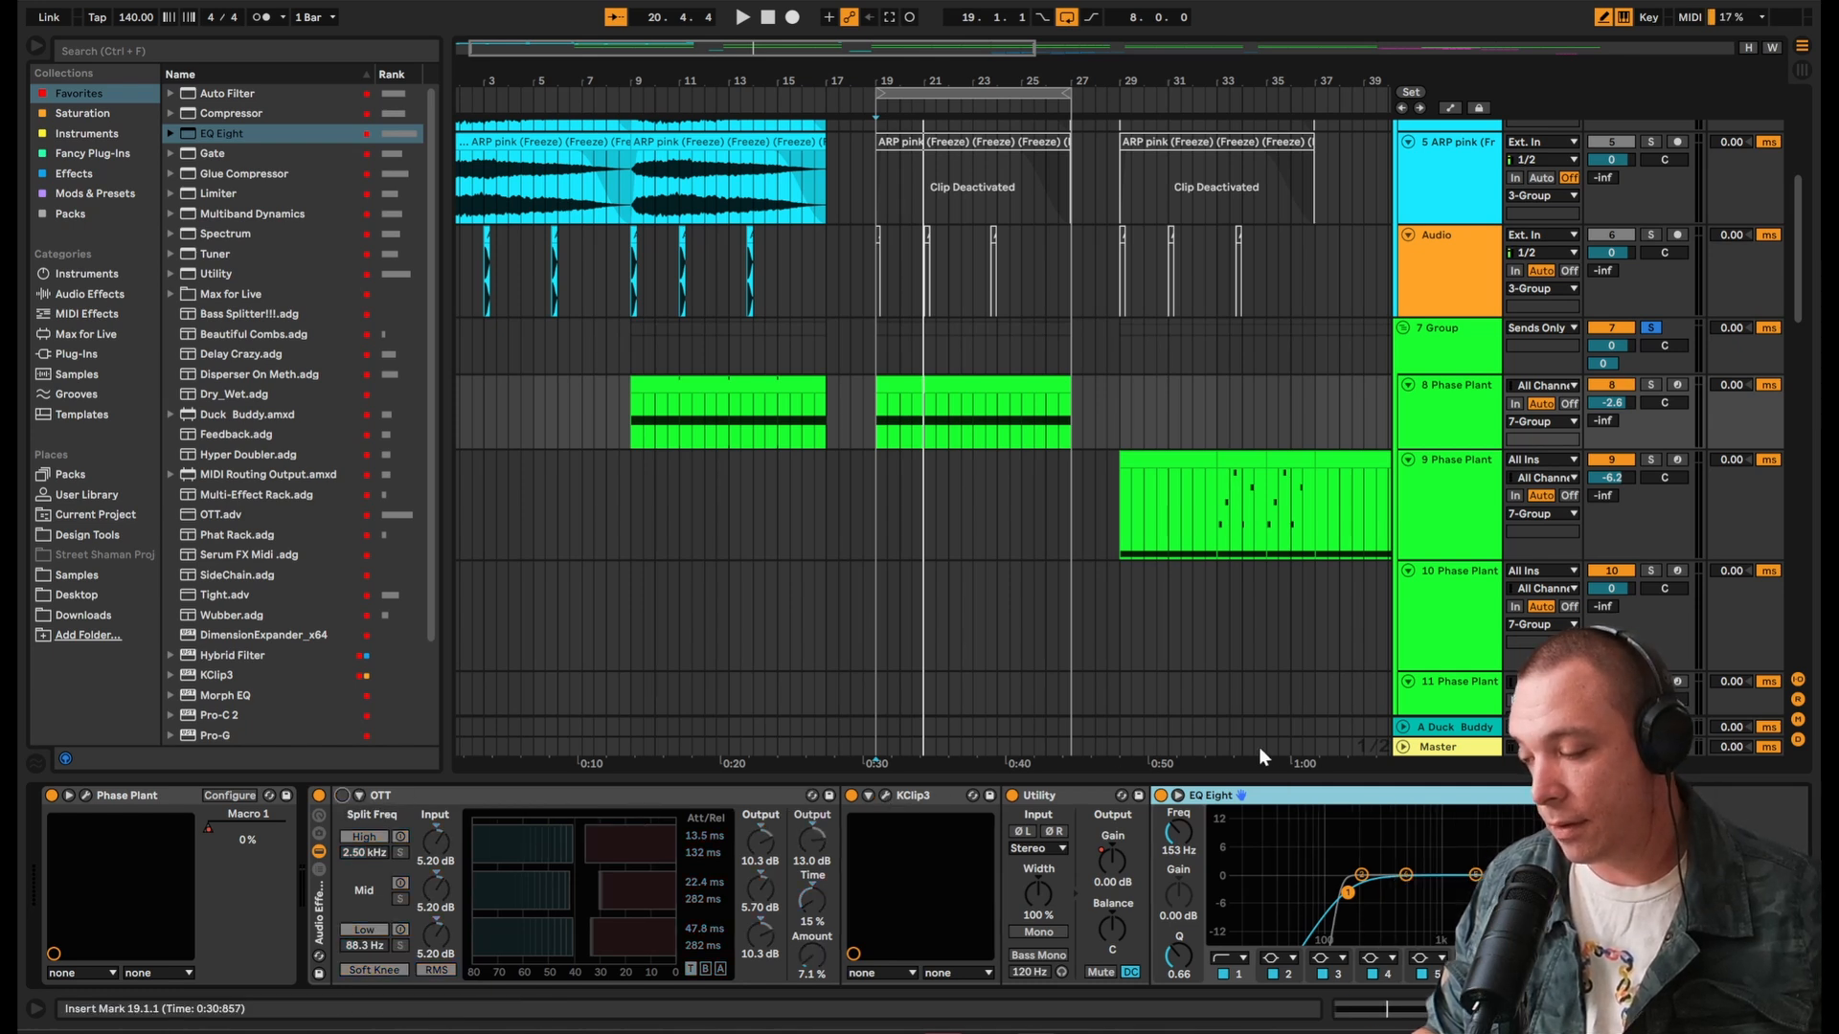
{"action": "left_click", "coordinate": [342, 797]}
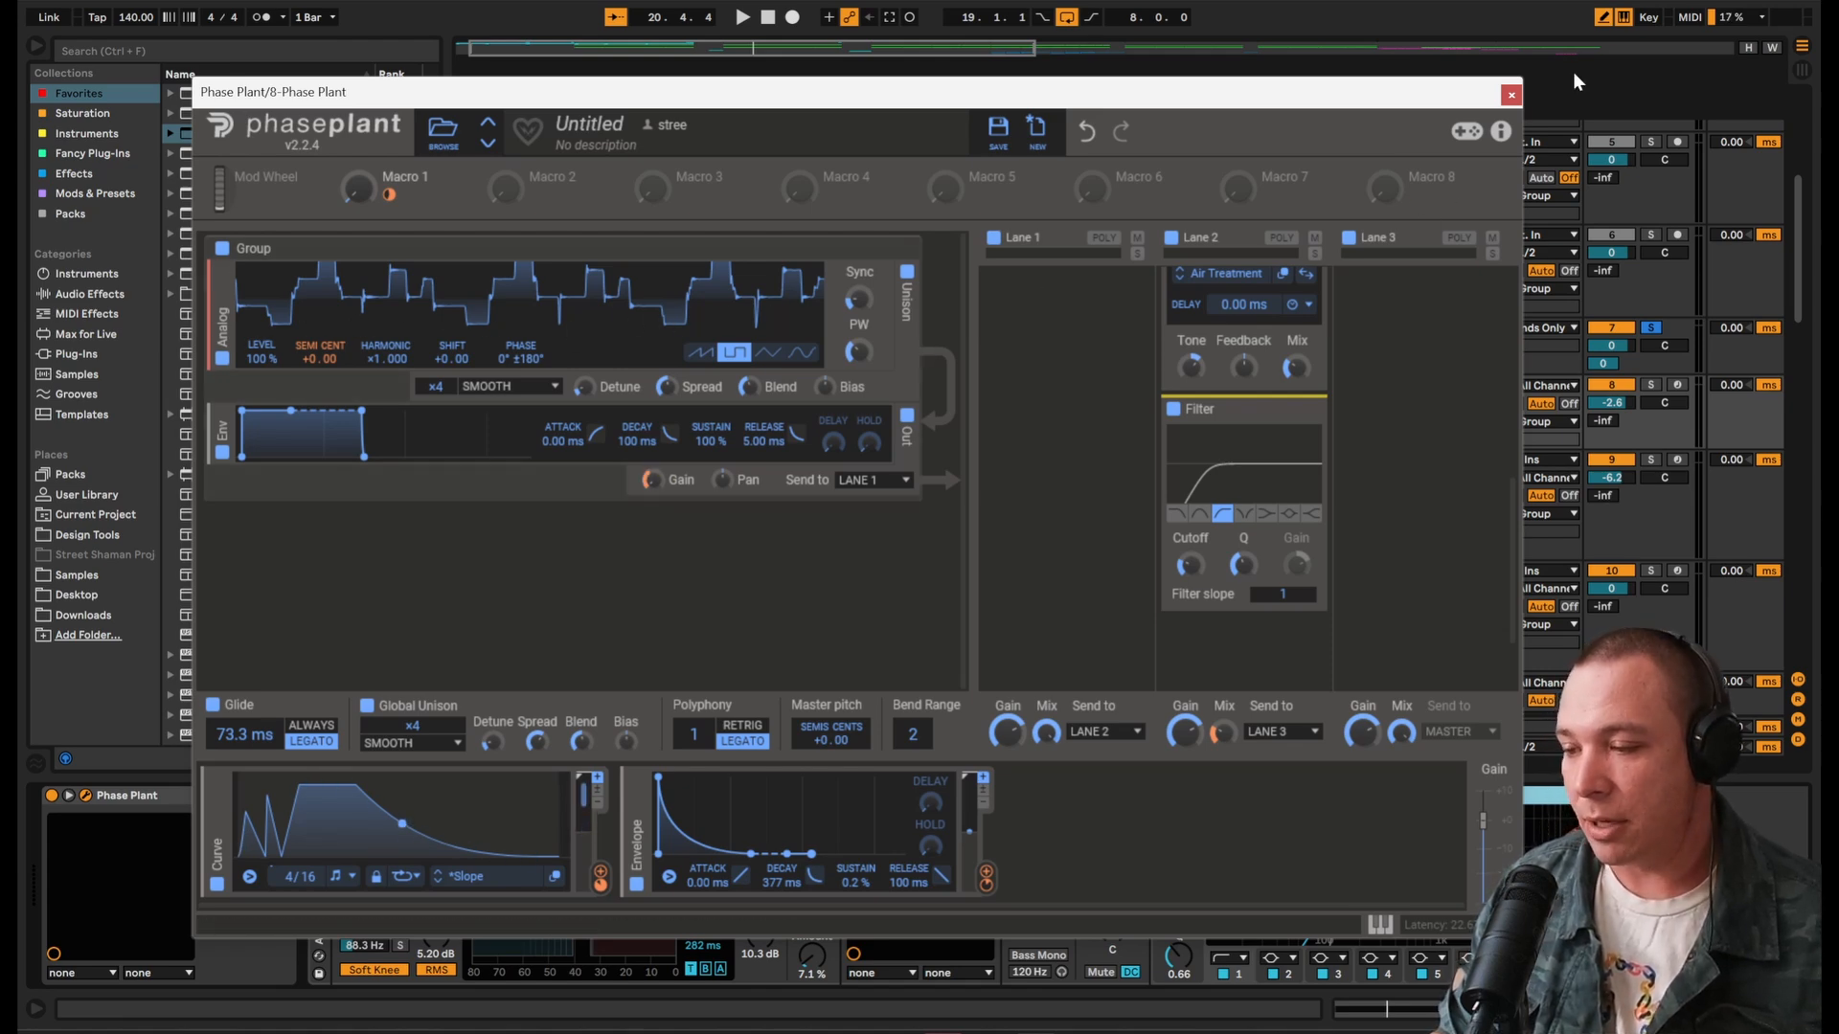
{"action": "left_click", "coordinate": [1511, 96]}
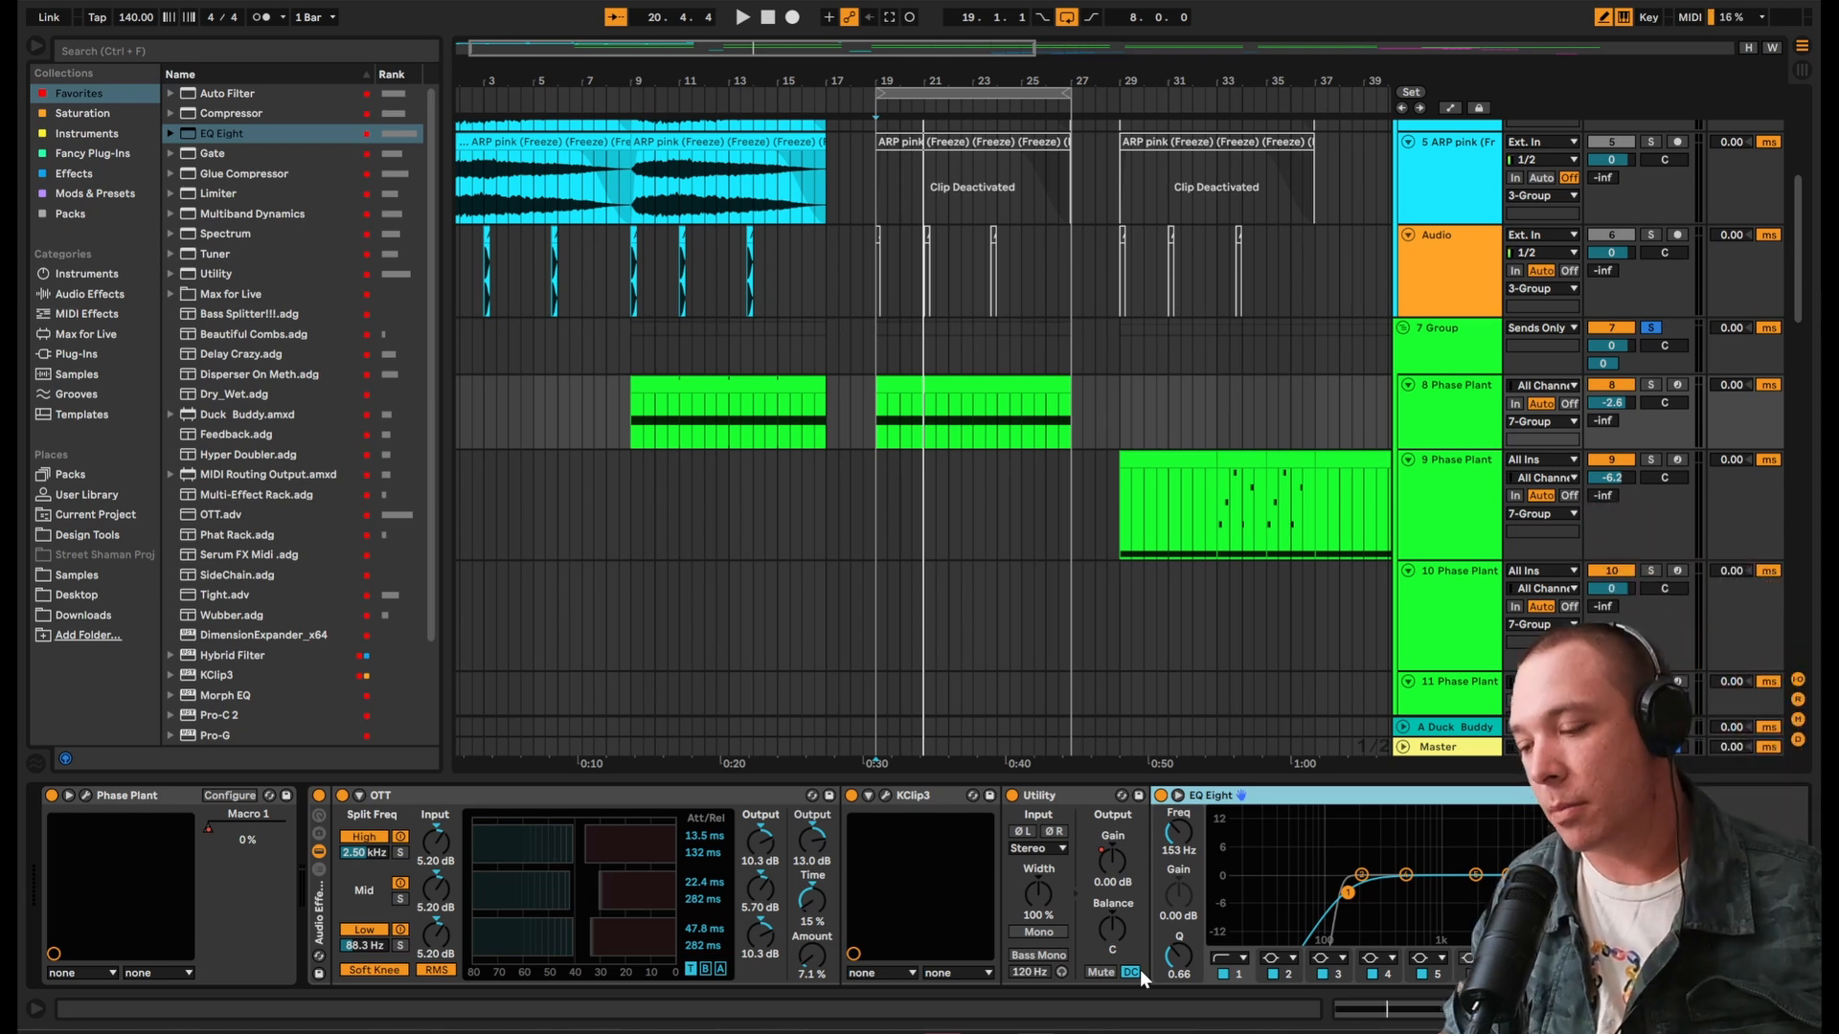
Step: Examine the last EQ Eight and the Utility in 7 Group's rack, folding the EQ Eight again
{"action": "left_click", "coordinate": [880, 424]}
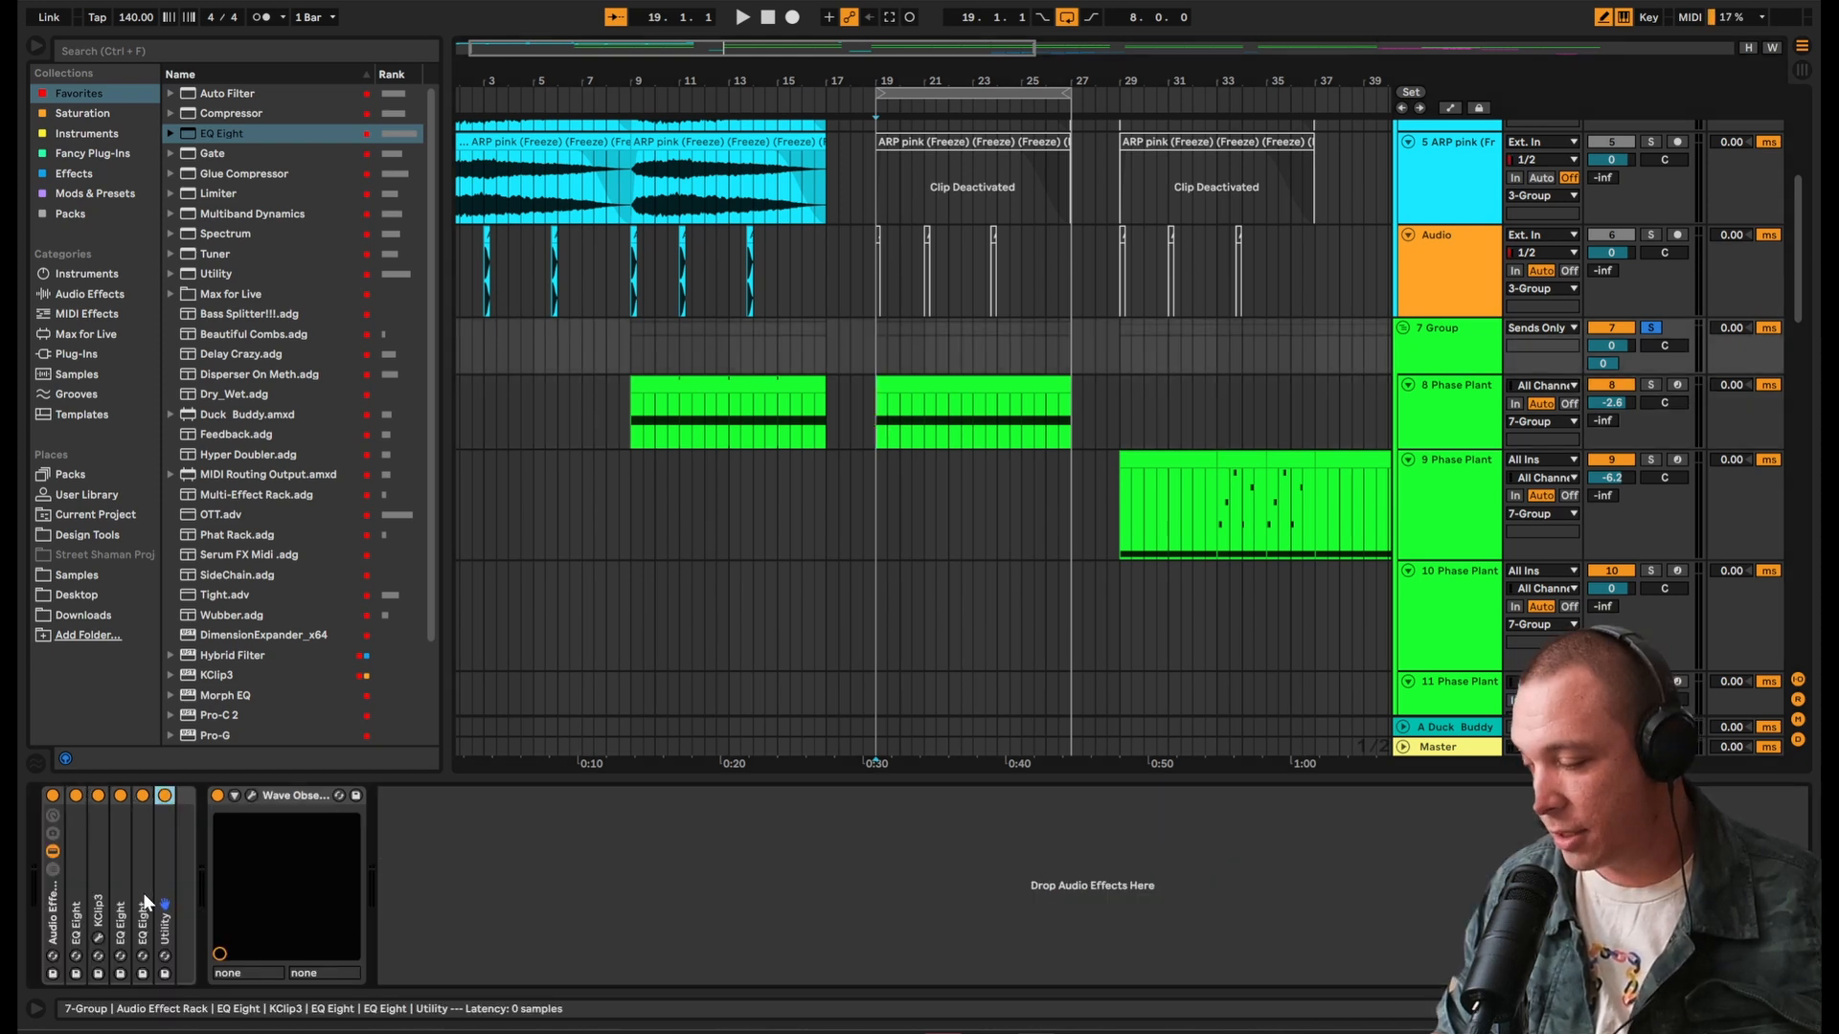
{"action": "double_click", "coordinate": [142, 892]}
{"action": "double_click", "coordinate": [653, 888]}
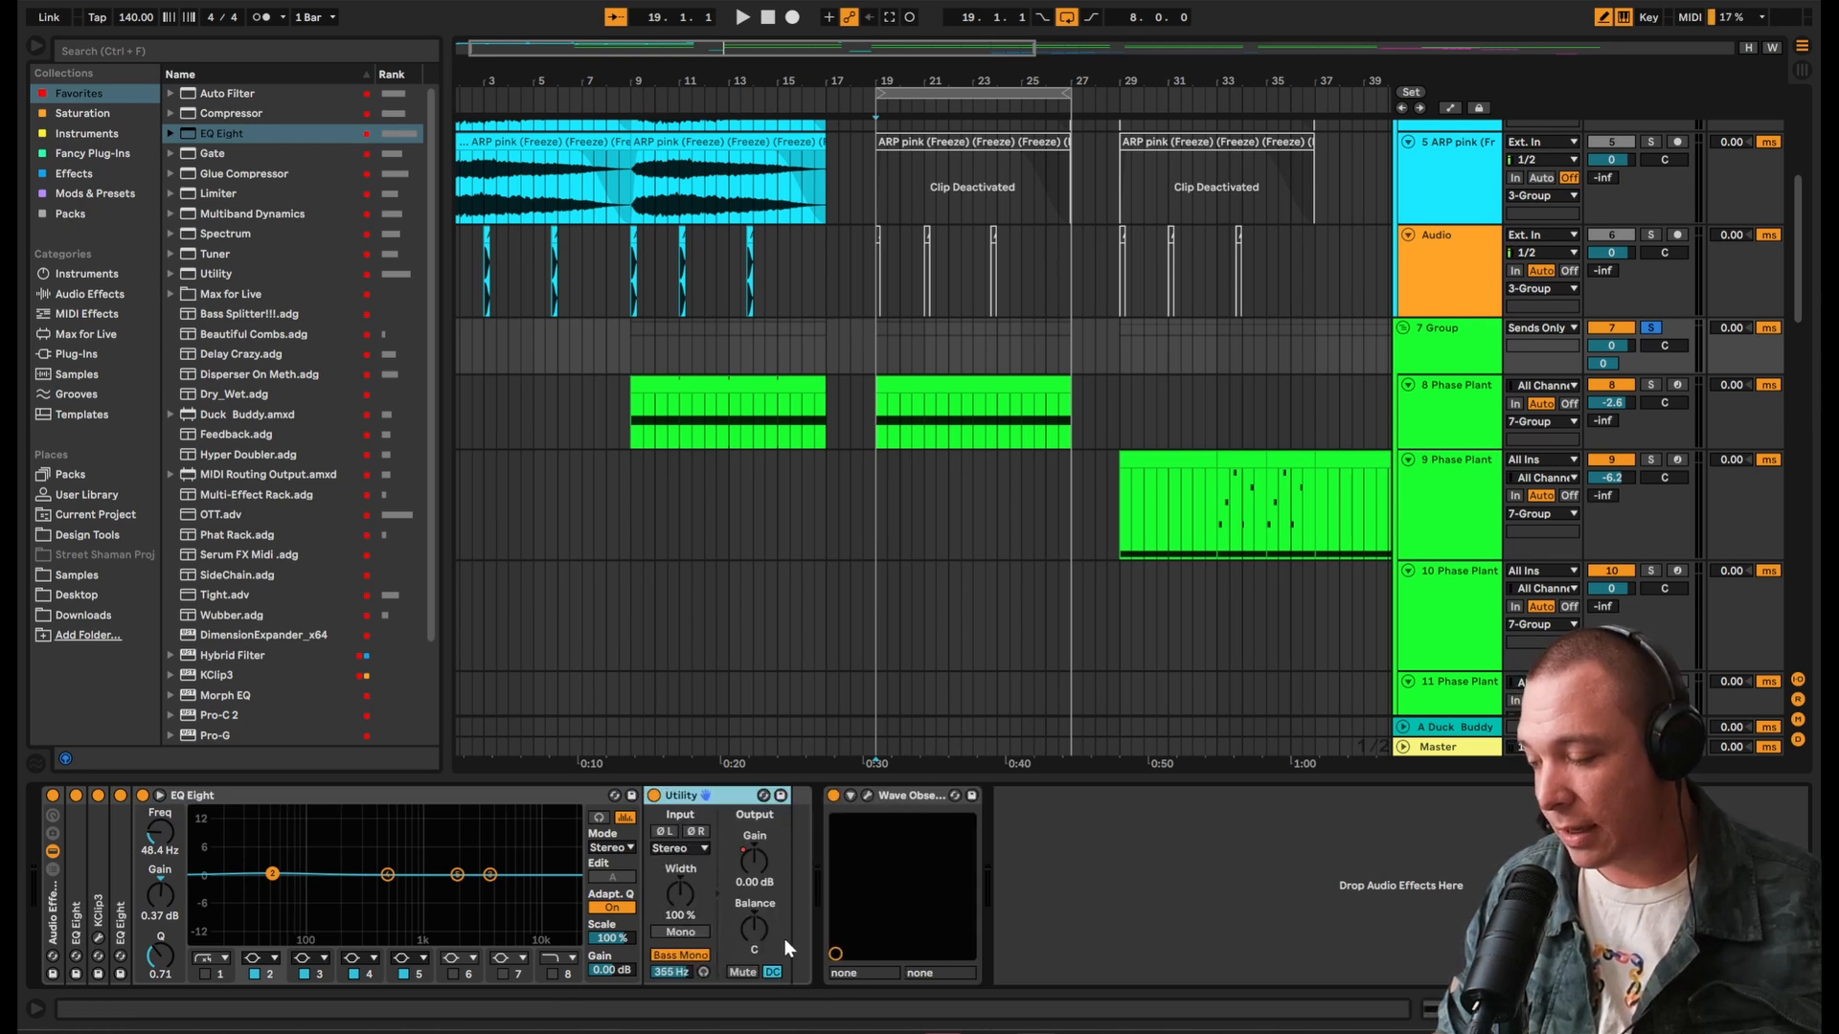
{"action": "double_click", "coordinate": [259, 796]}
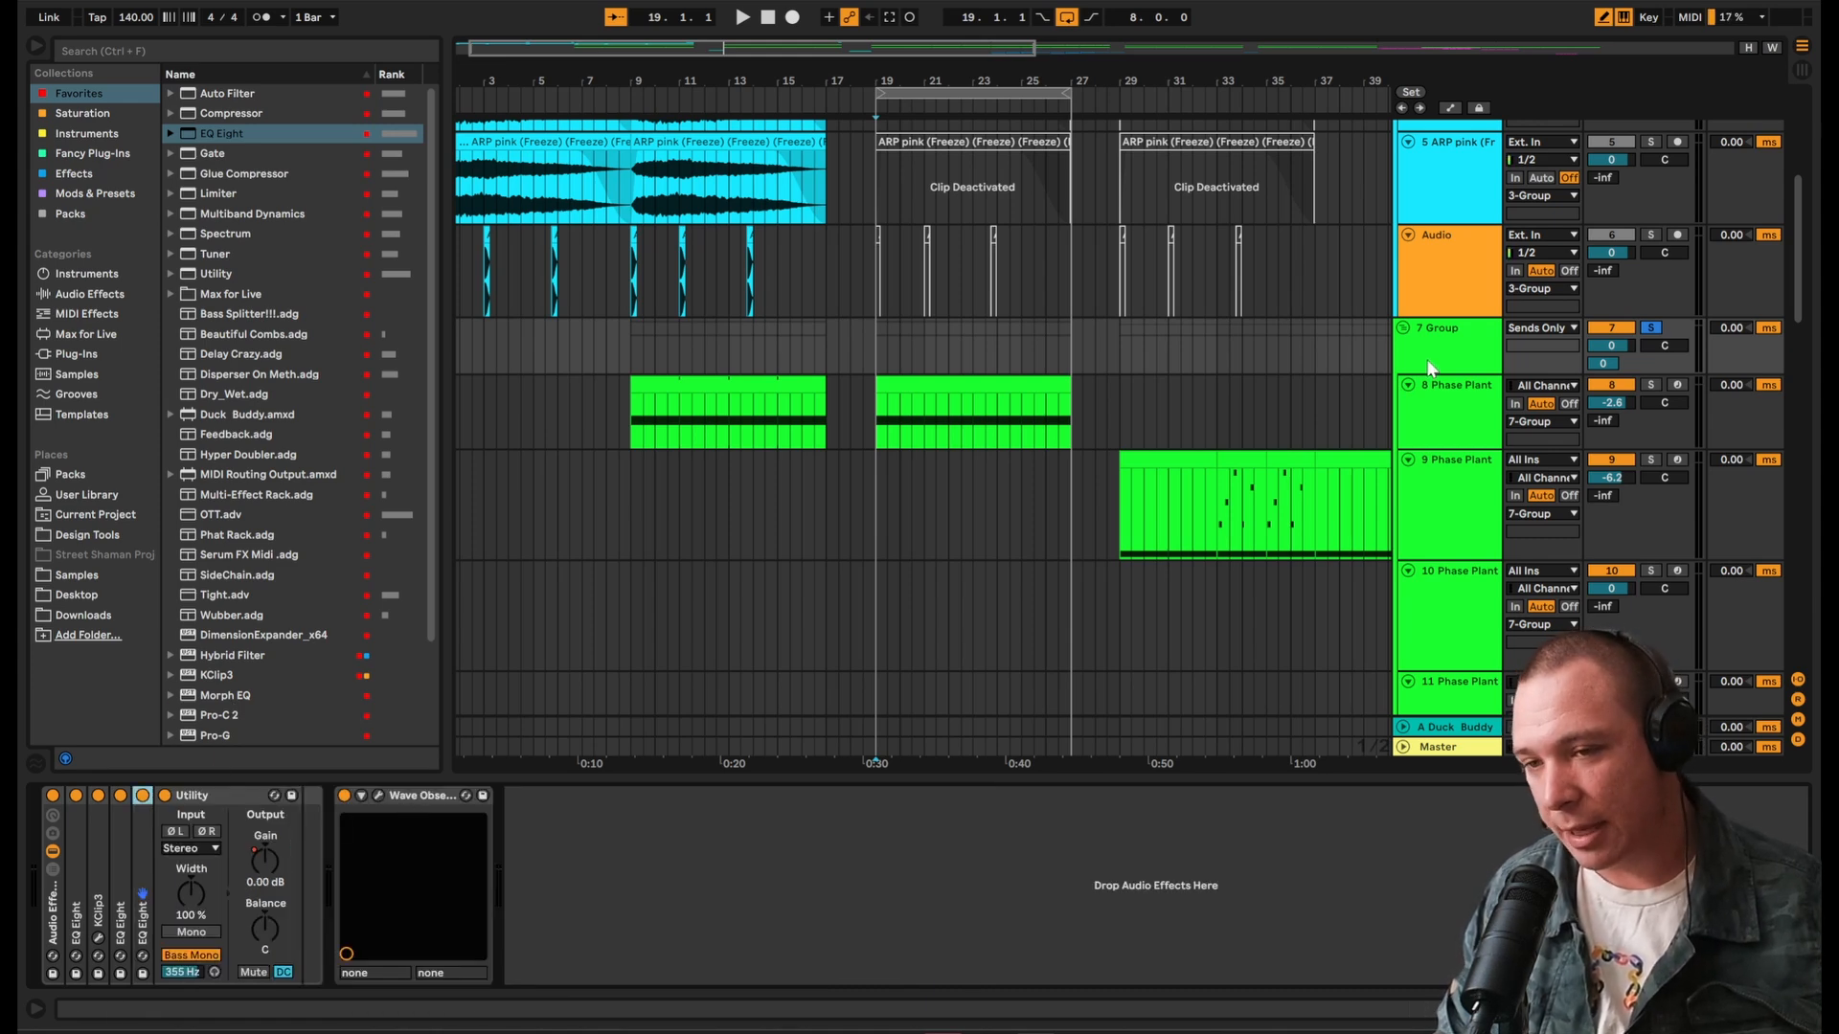
Step: Open track 8's KClip3, set its mix to 100%, and play the bass from bar 19
{"action": "left_click", "coordinate": [1438, 416]}
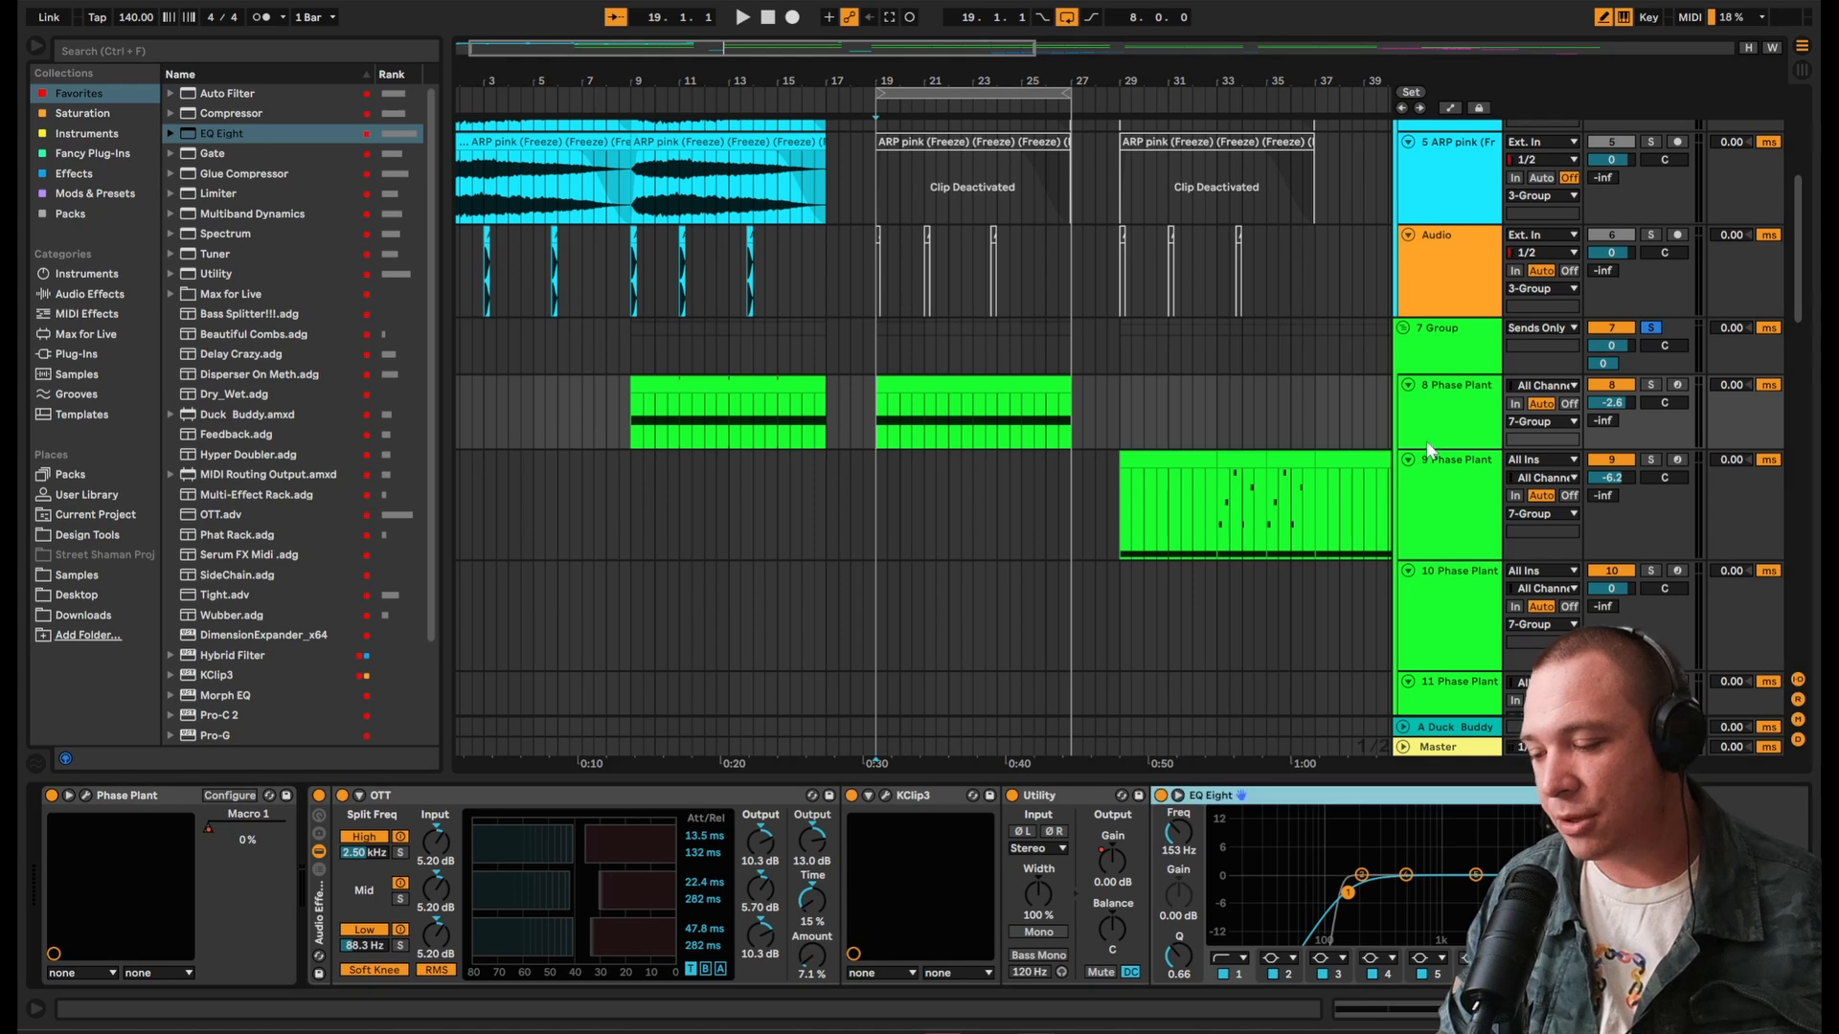
{"action": "left_click", "coordinate": [883, 800]}
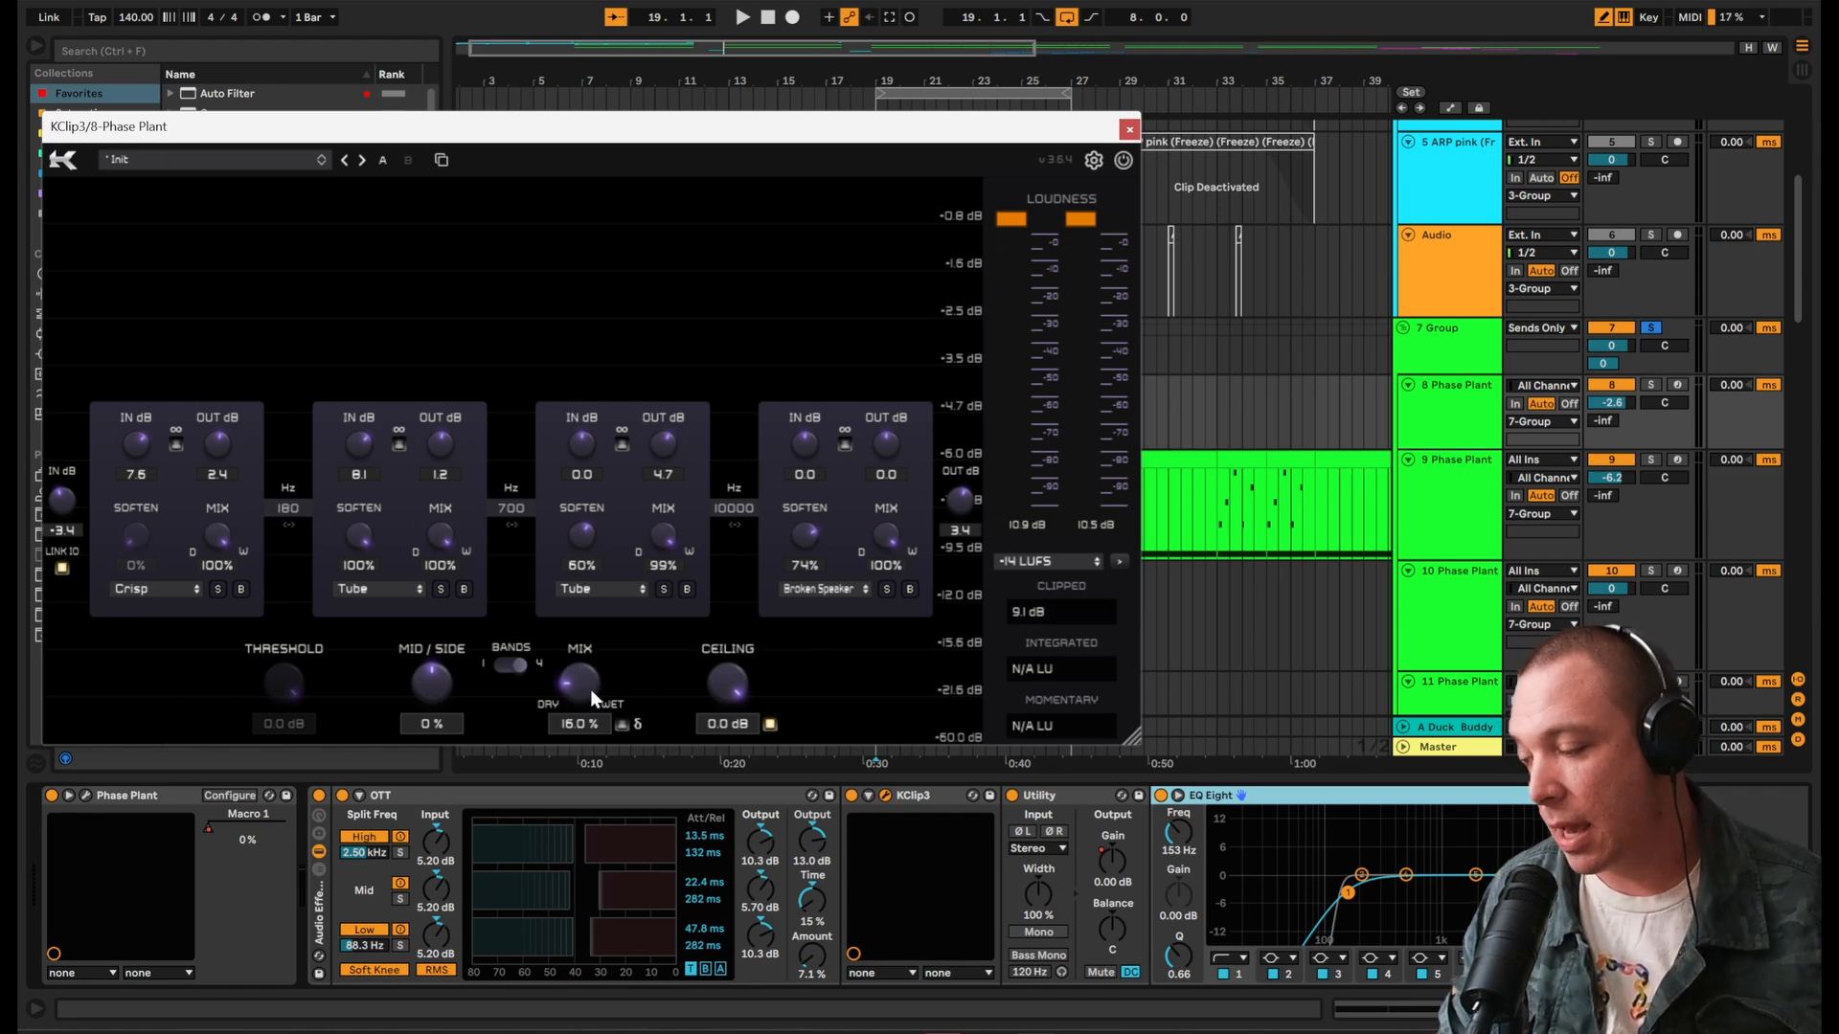
{"action": "left_click_drag", "start_coordinate": [579, 686], "coordinate": [802, 295]}
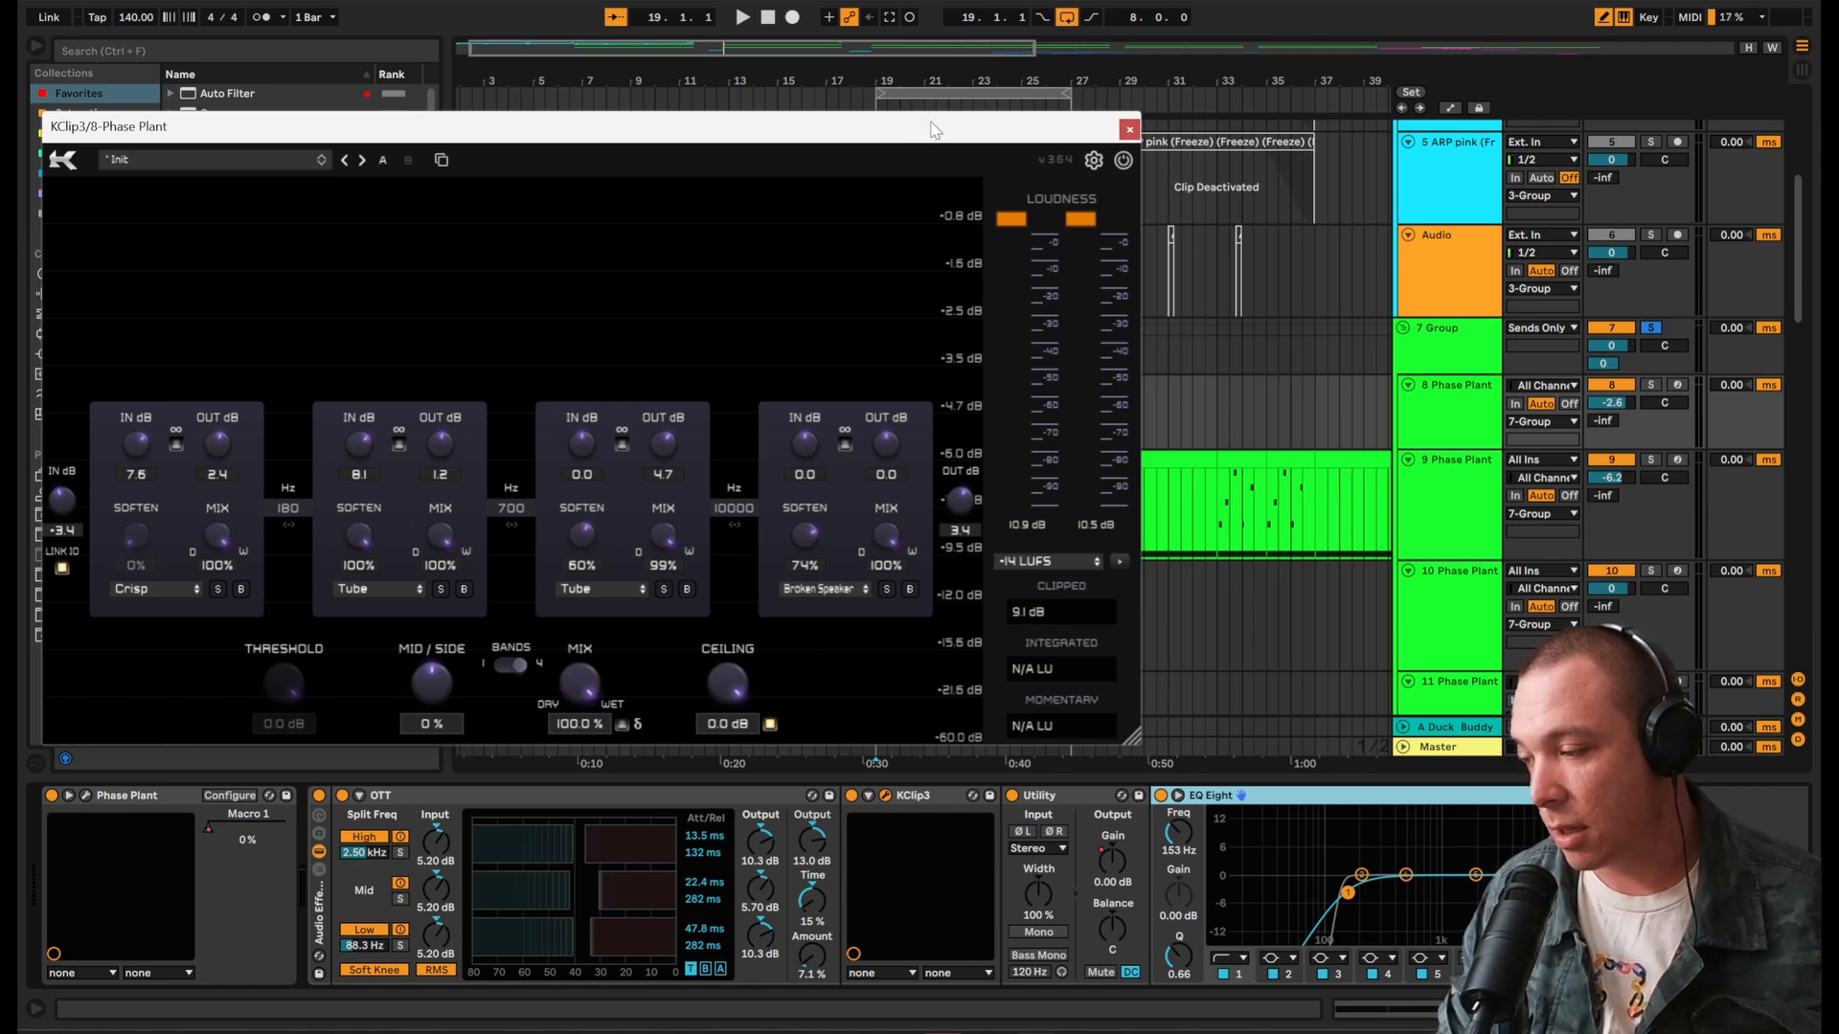
{"action": "left_click_drag", "start_coordinate": [933, 129], "coordinate": [943, 187]}
{"action": "key", "text": "space"}
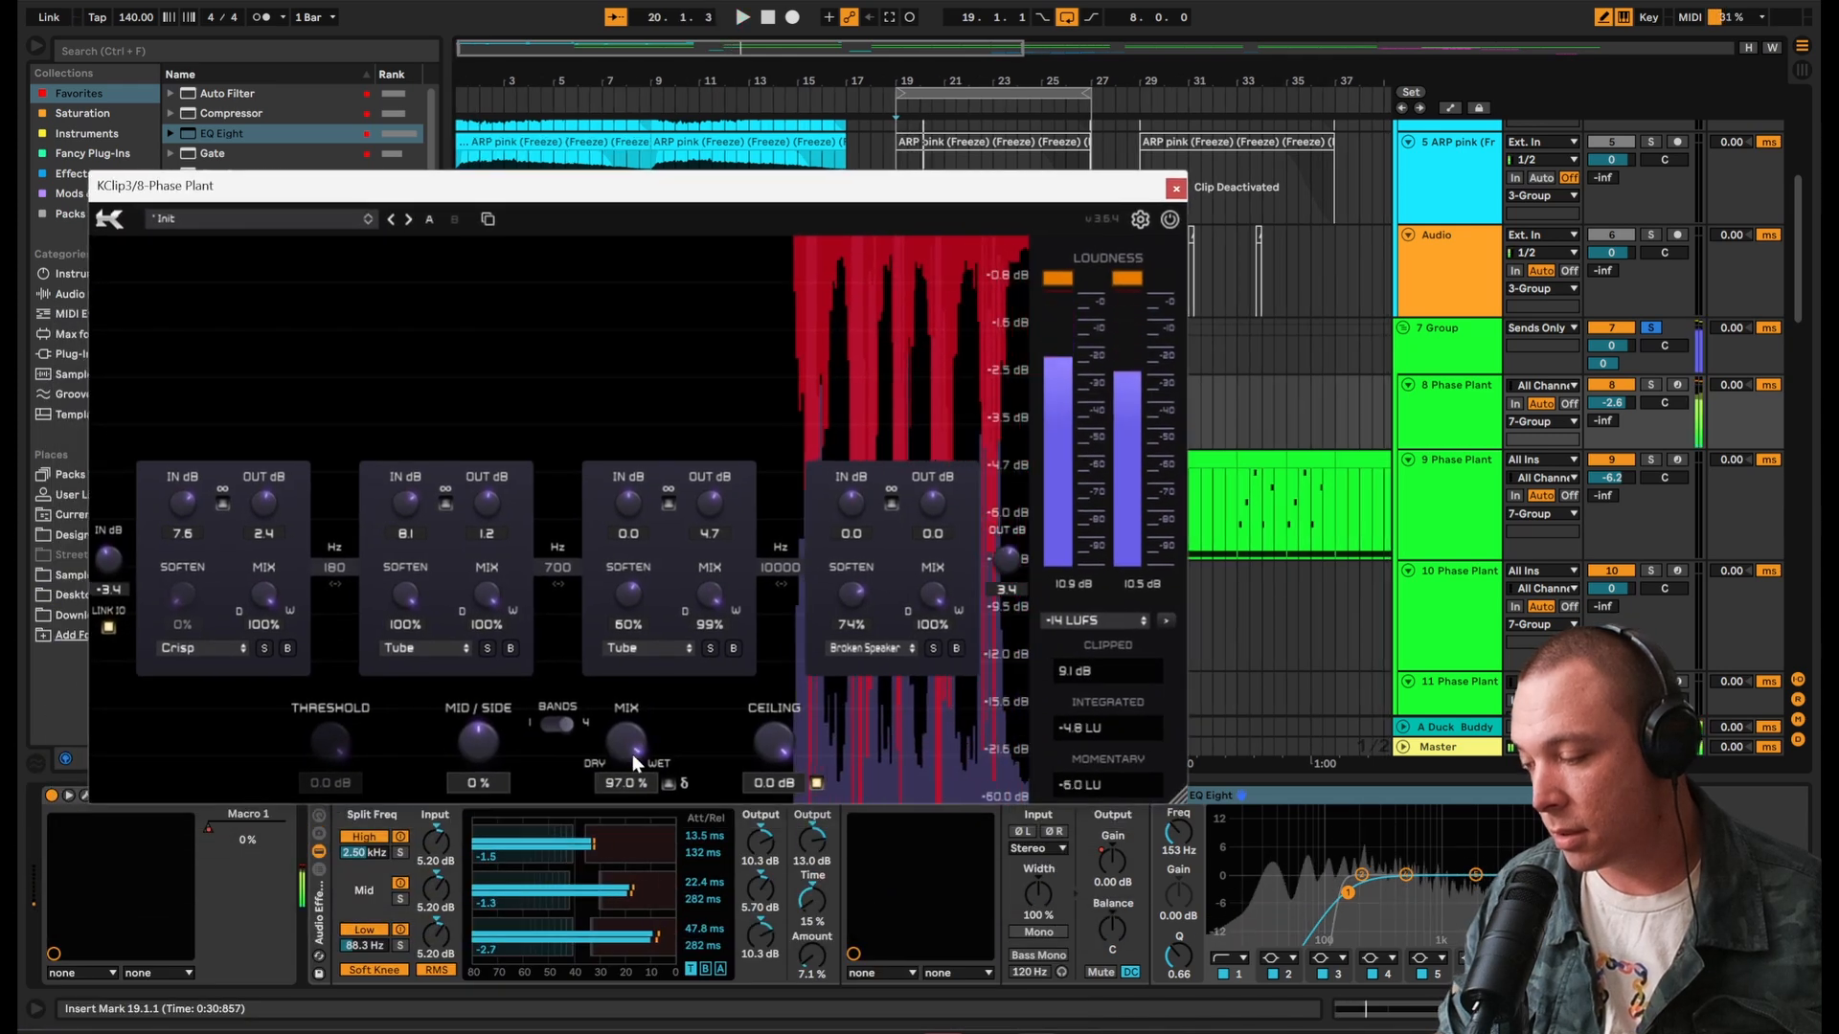
Step: Lower KClip3's mix to 15.3% while listening to the bass, and close the plug-in window
{"action": "left_click_drag", "start_coordinate": [632, 754], "coordinate": [638, 1008]}
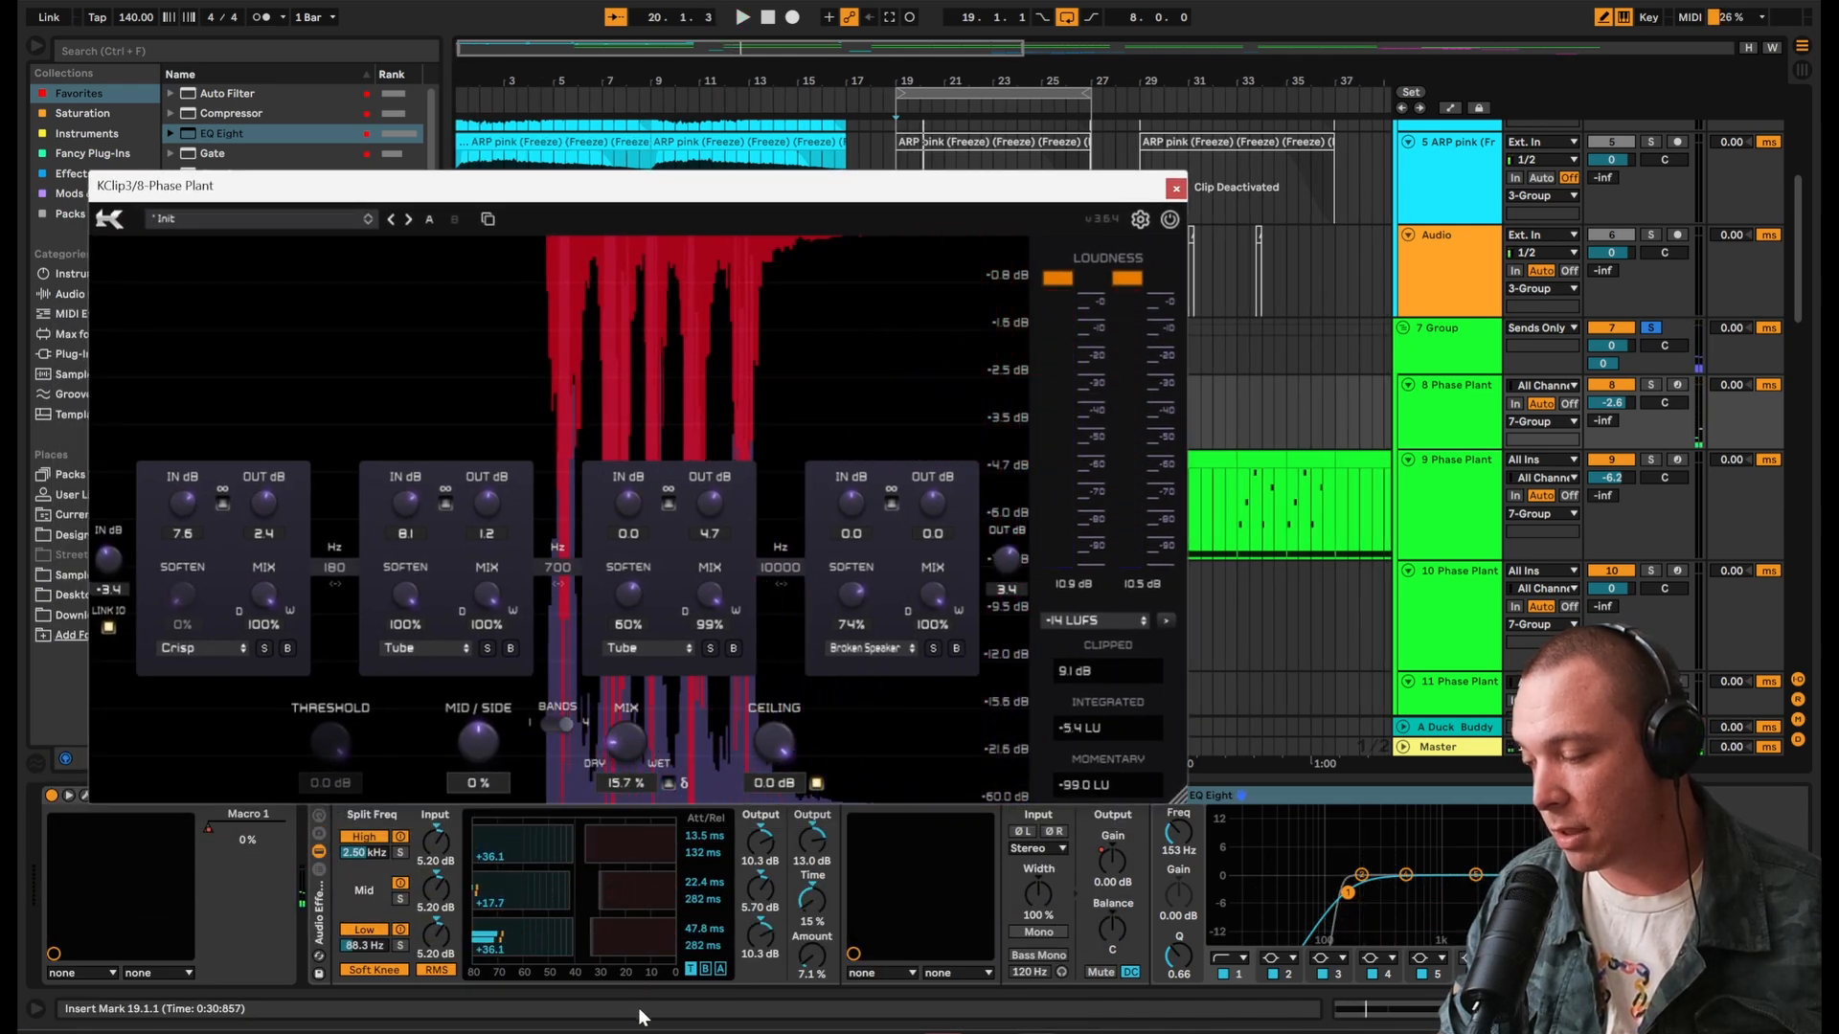
{"action": "left_click", "coordinate": [619, 744]}
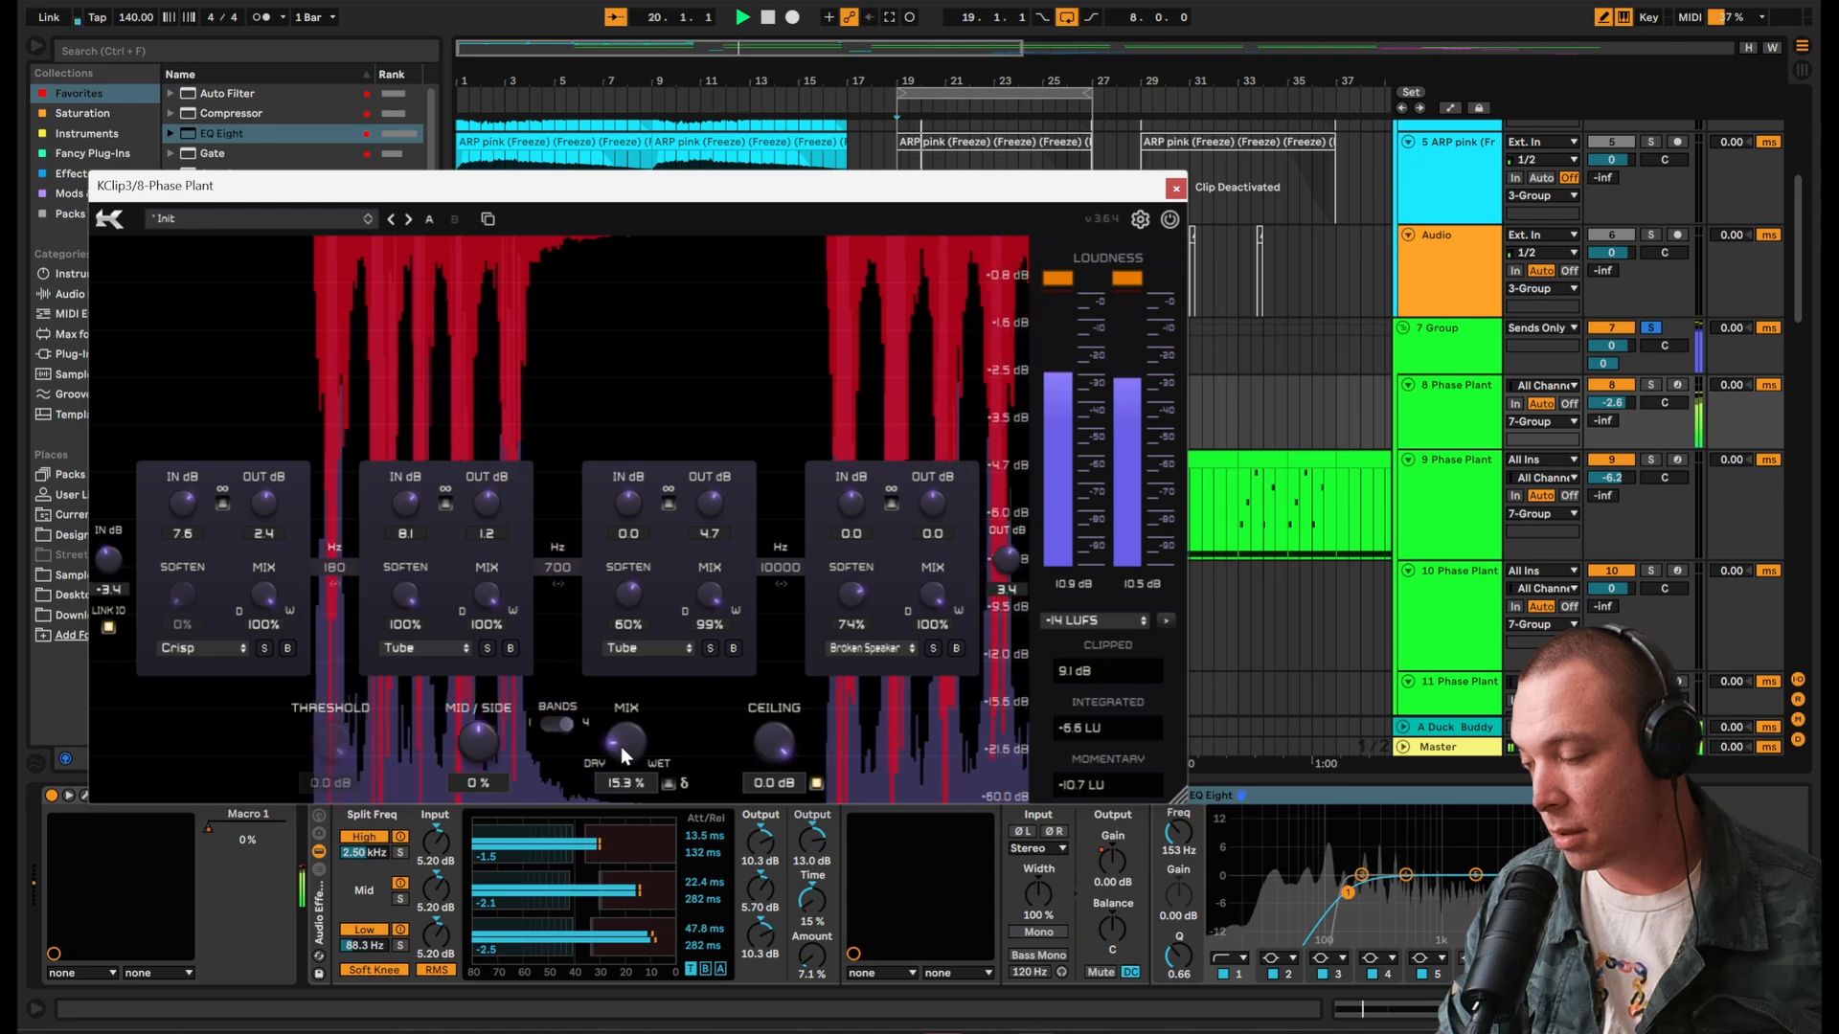
{"action": "key", "text": "space"}
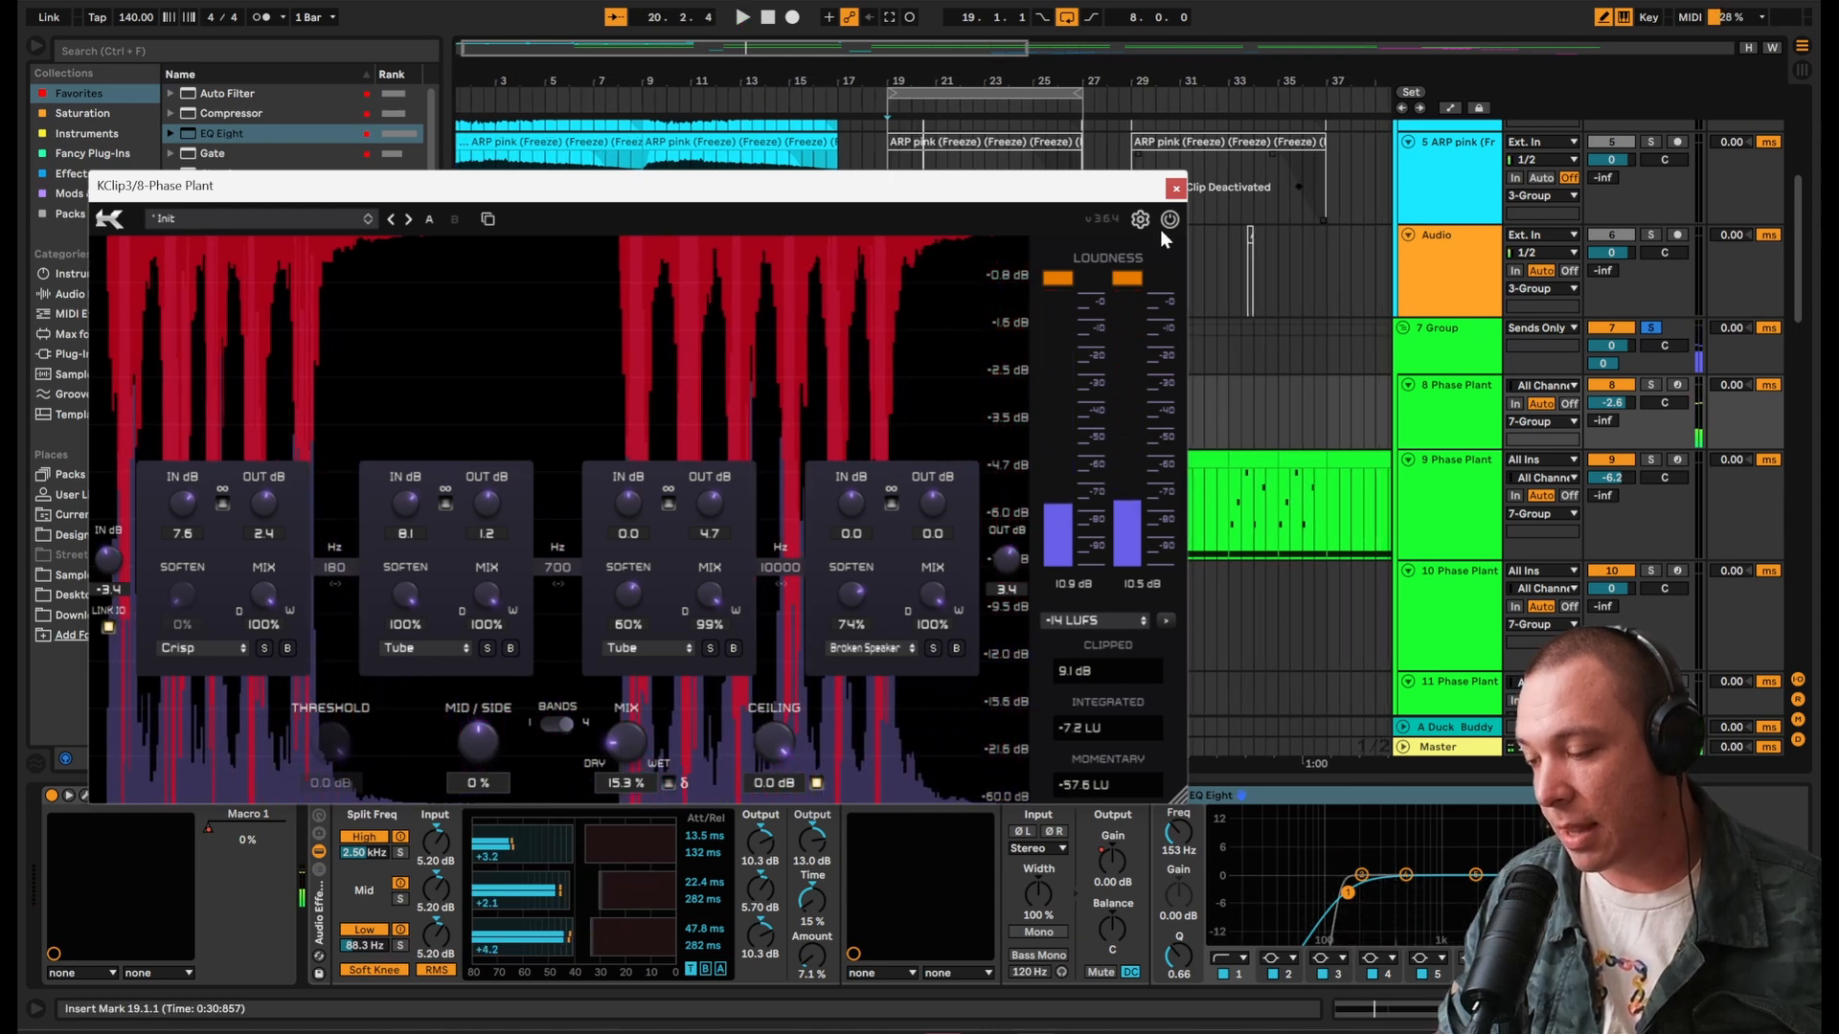
{"action": "left_click", "coordinate": [1176, 188]}
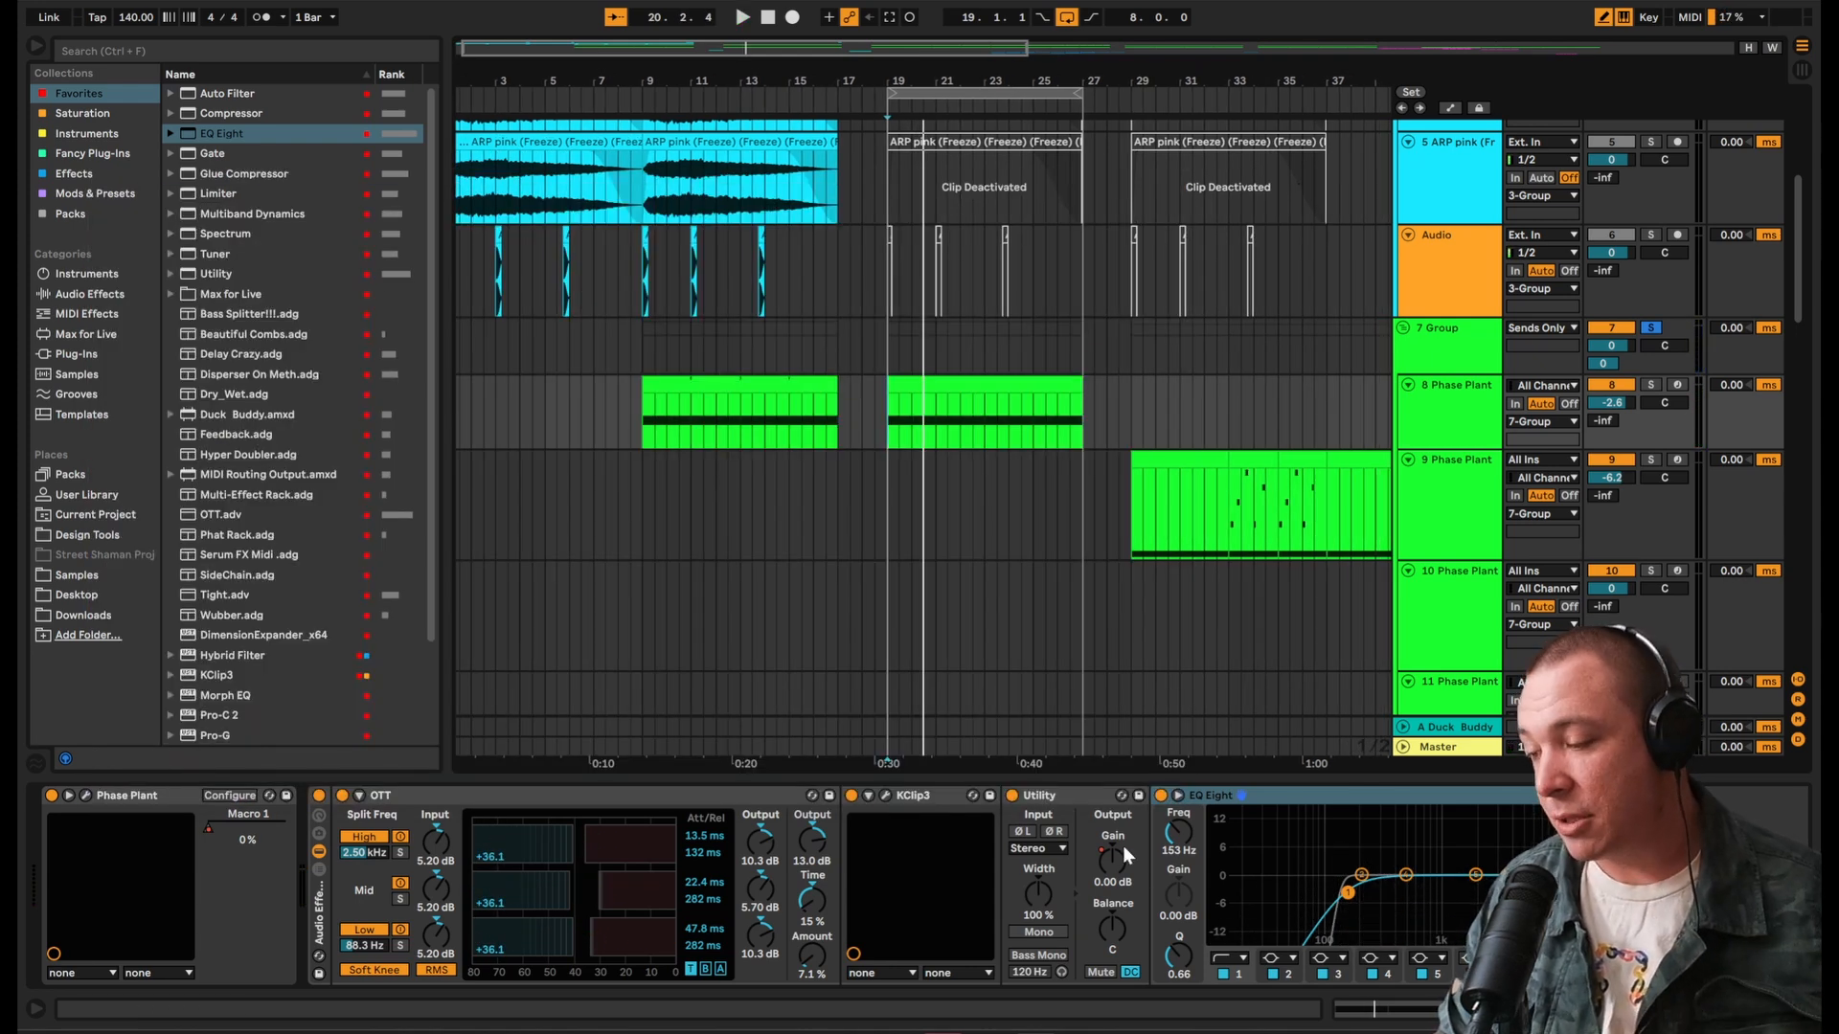
Step: Audition both of track 8's bass clips, starting playback from points around bars 15, 9 and 19
{"action": "left_click", "coordinate": [790, 415]}
{"action": "key", "text": "space"}
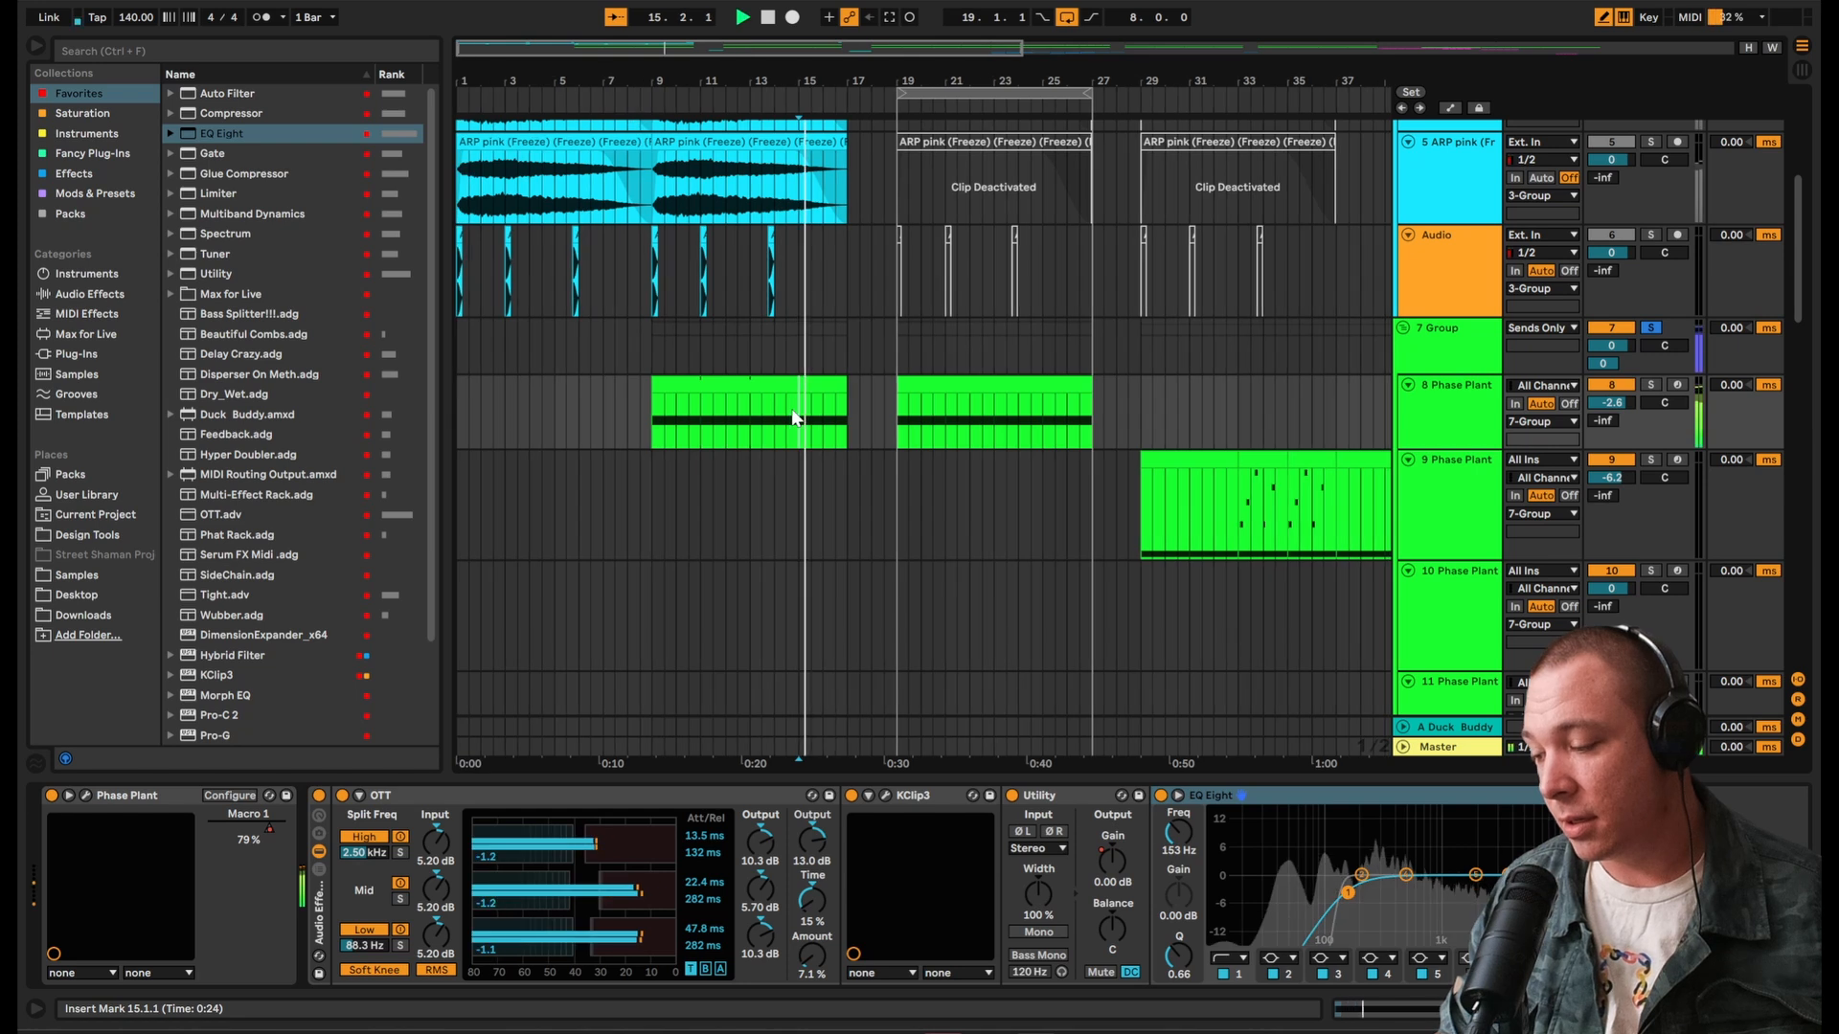
{"action": "left_click", "coordinate": [736, 419]}
{"action": "left_click", "coordinate": [668, 414]}
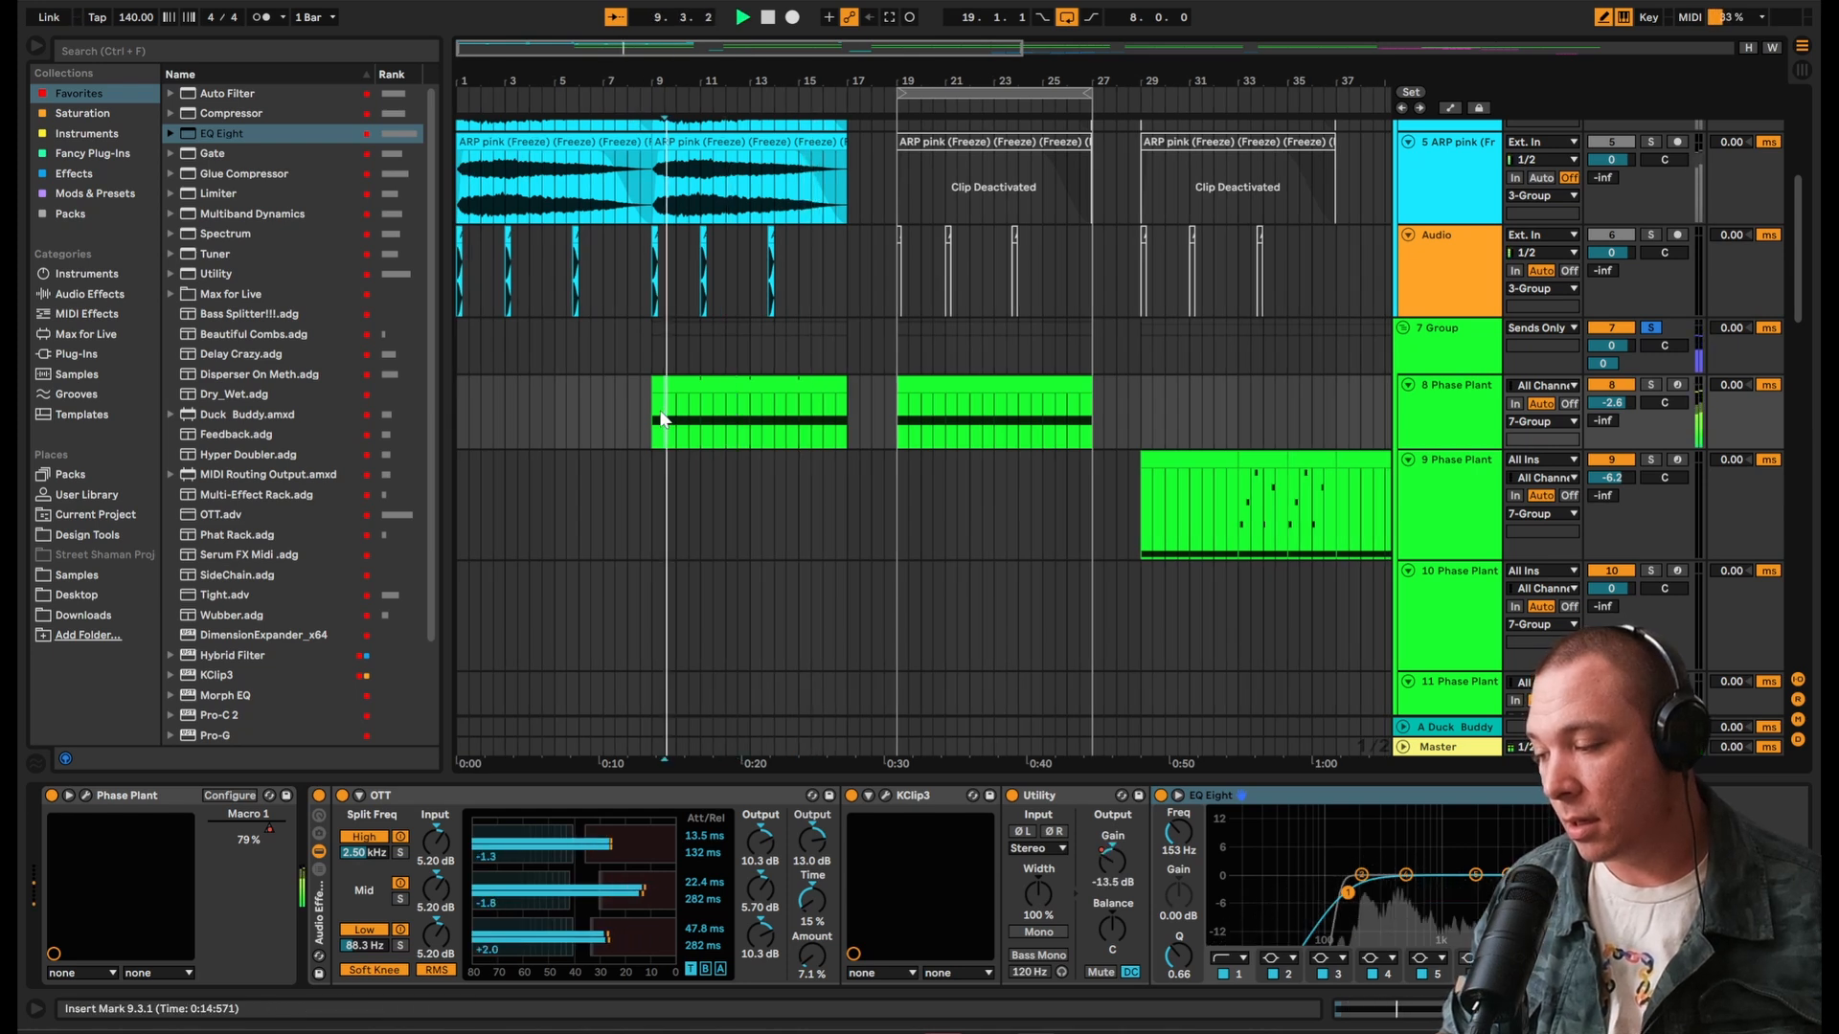
{"action": "key", "text": "space"}
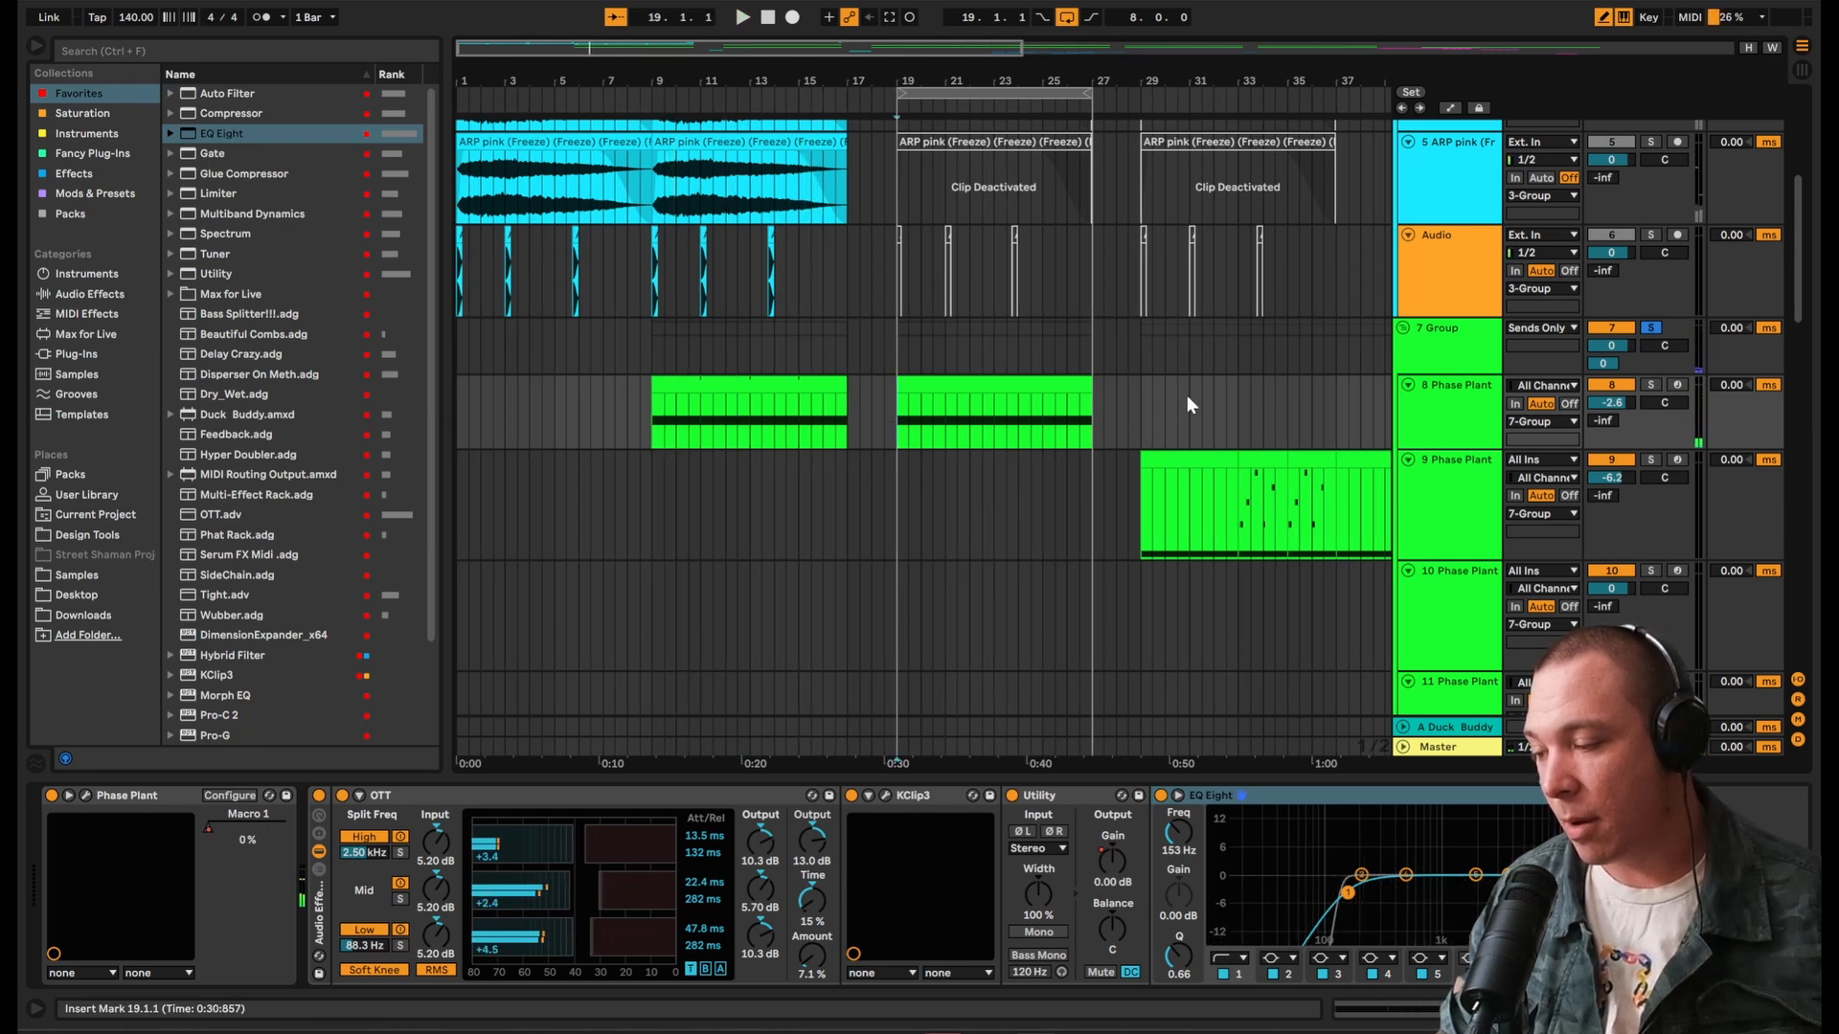
{"action": "left_click", "coordinate": [901, 419]}
{"action": "key", "text": "space"}
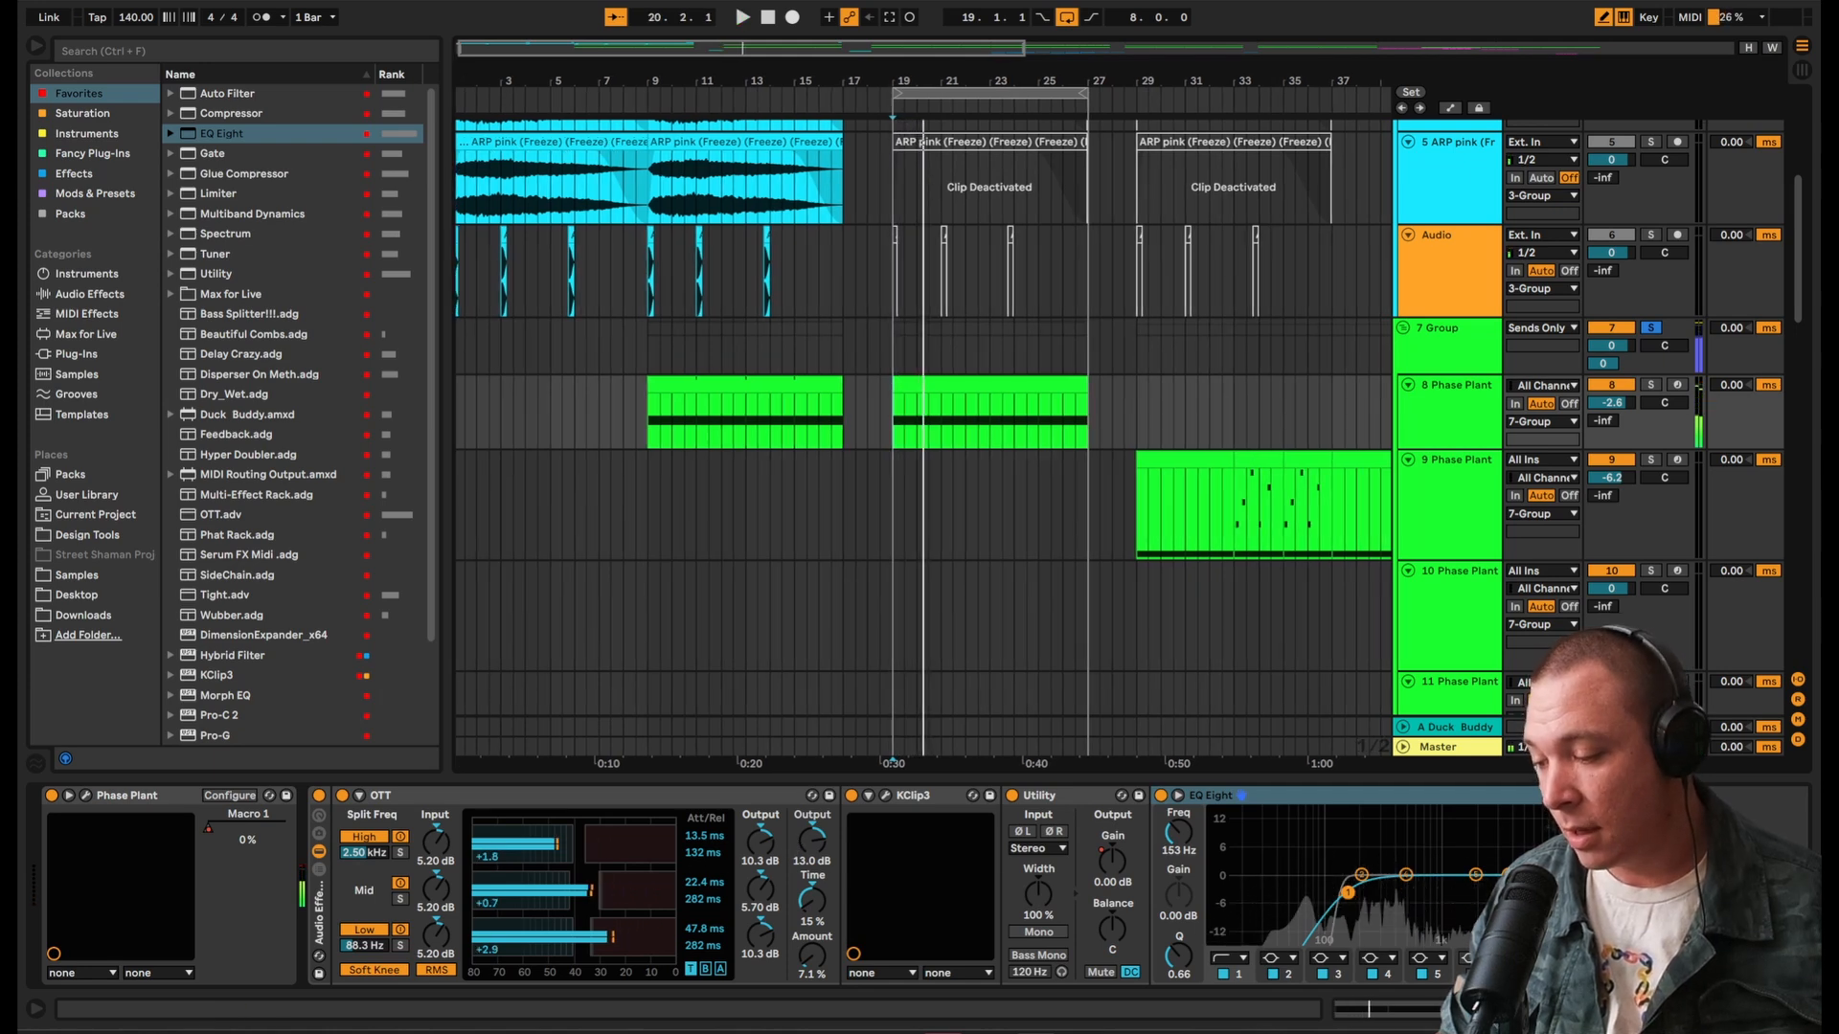
Step: Fold the KClip3 in track 8's rack after briefly showing its parameter list
{"action": "left_click", "coordinate": [869, 796]}
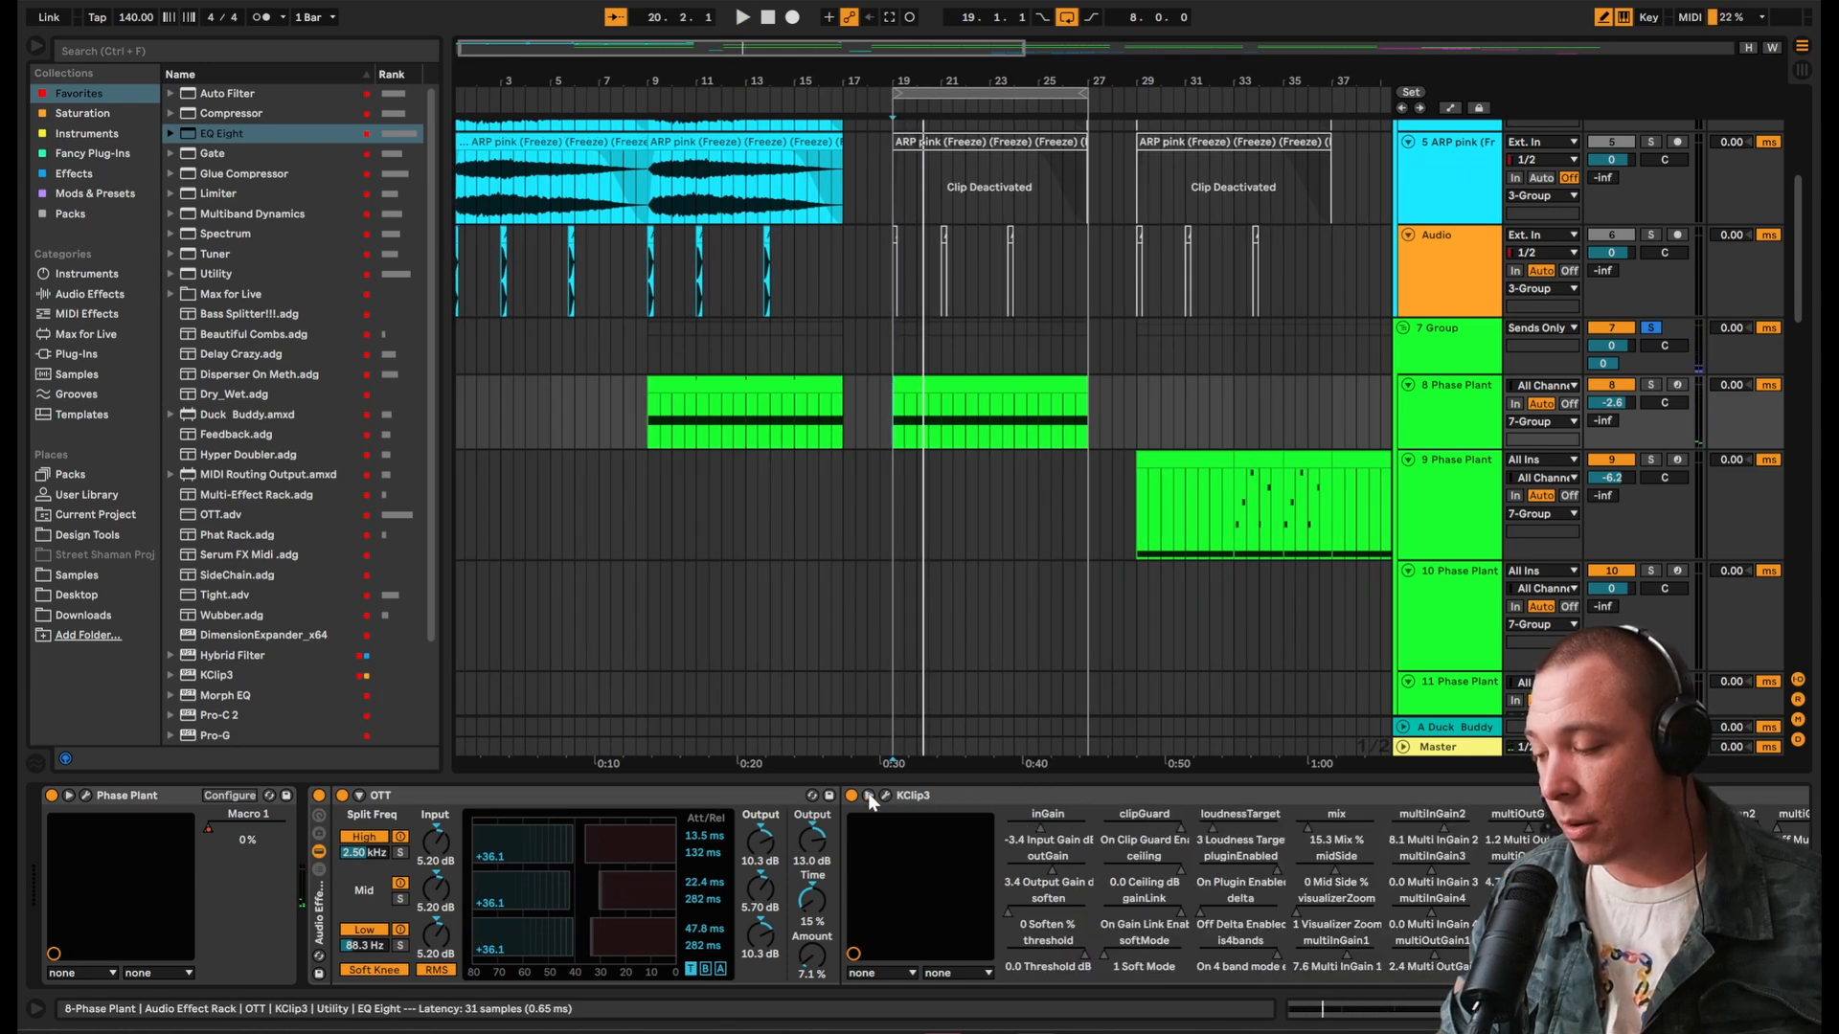
{"action": "left_click", "coordinate": [869, 796]}
{"action": "double_click", "coordinate": [942, 793]}
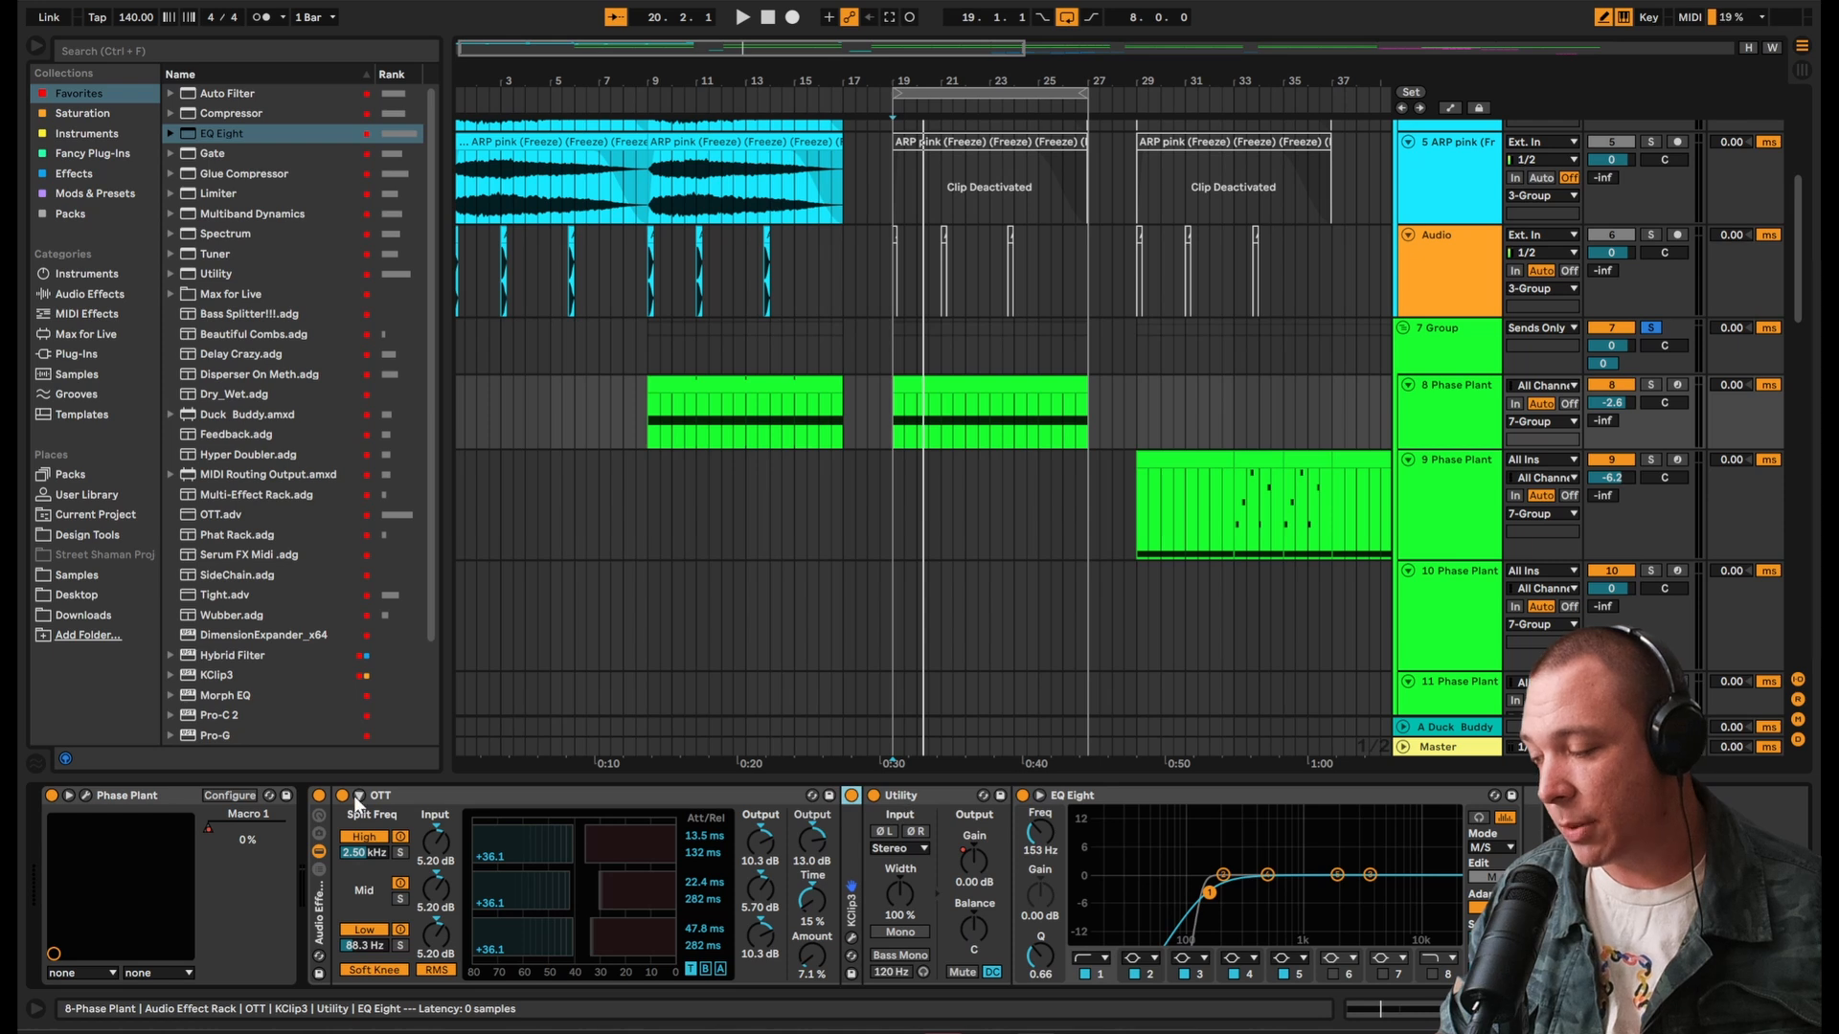
Step: Play the bass from bar 19 and turn off the OTT on track 8
{"action": "left_click", "coordinate": [897, 422]}
{"action": "key", "text": "space"}
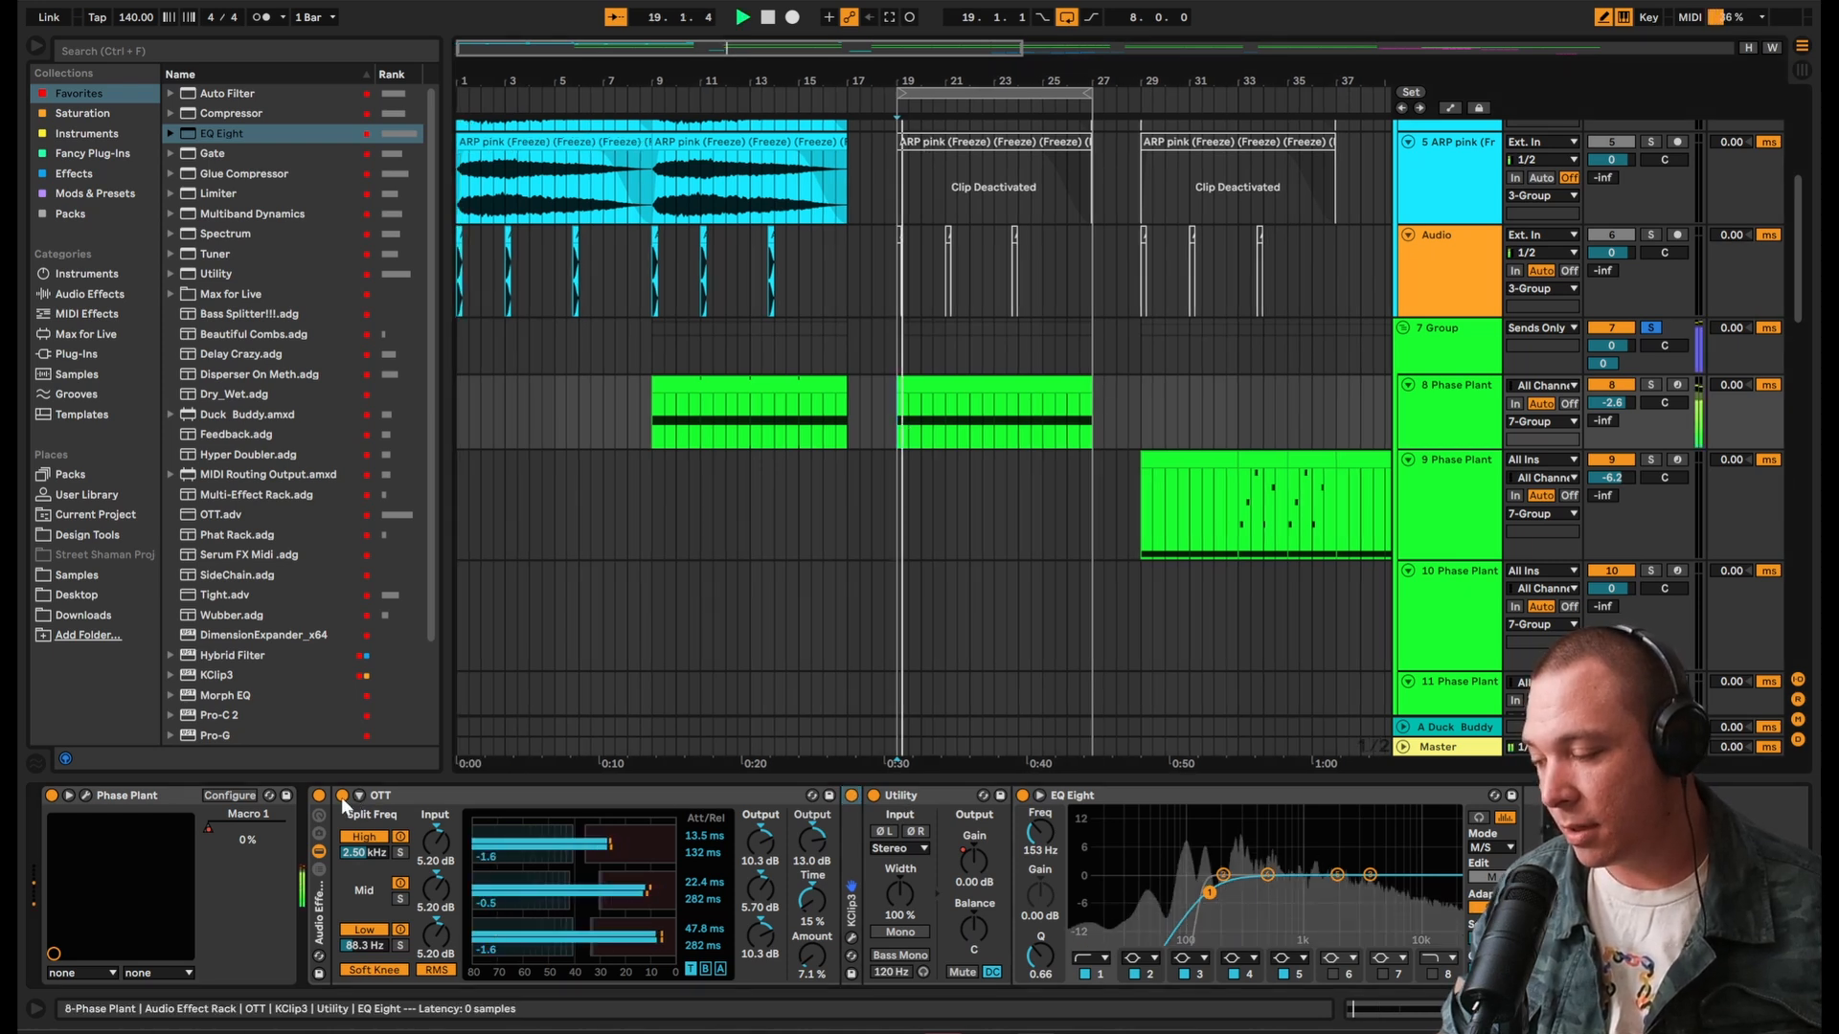
{"action": "left_click", "coordinate": [342, 796]}
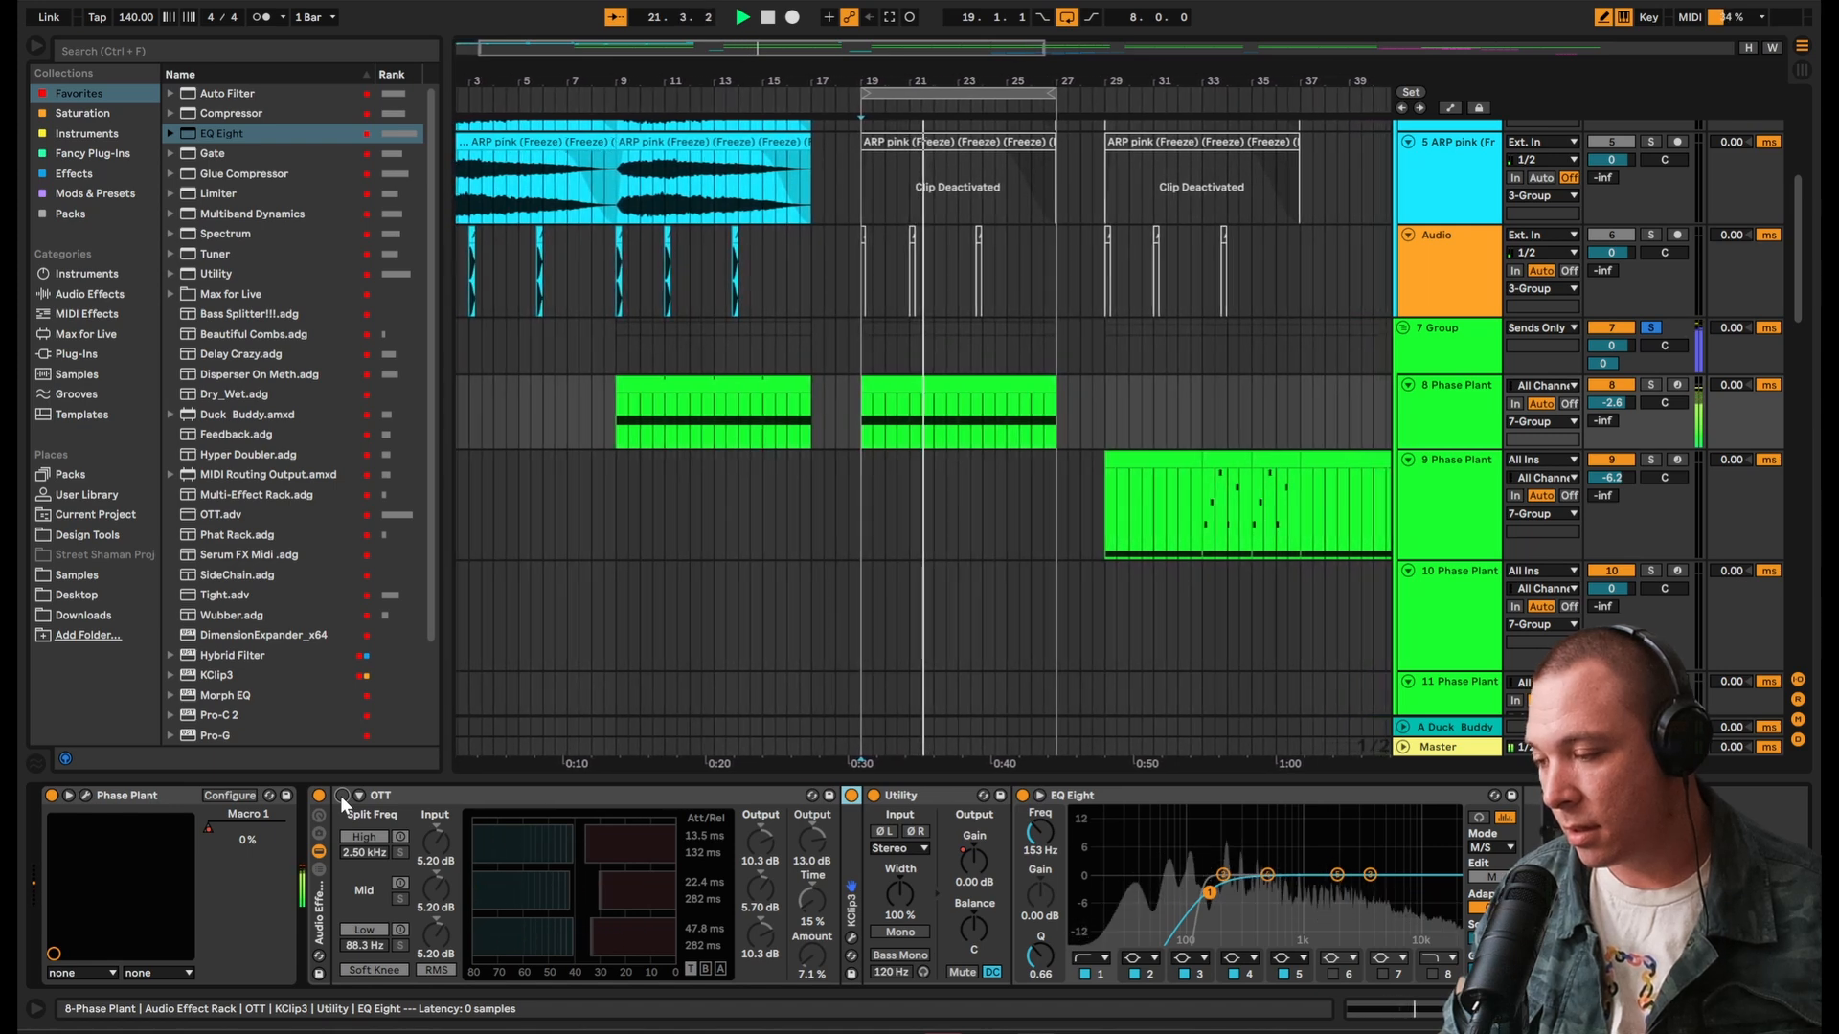
Step: Compare track 8's bass with the OTT on and off during playback, leave it on and fold the device
{"action": "key", "text": "space"}
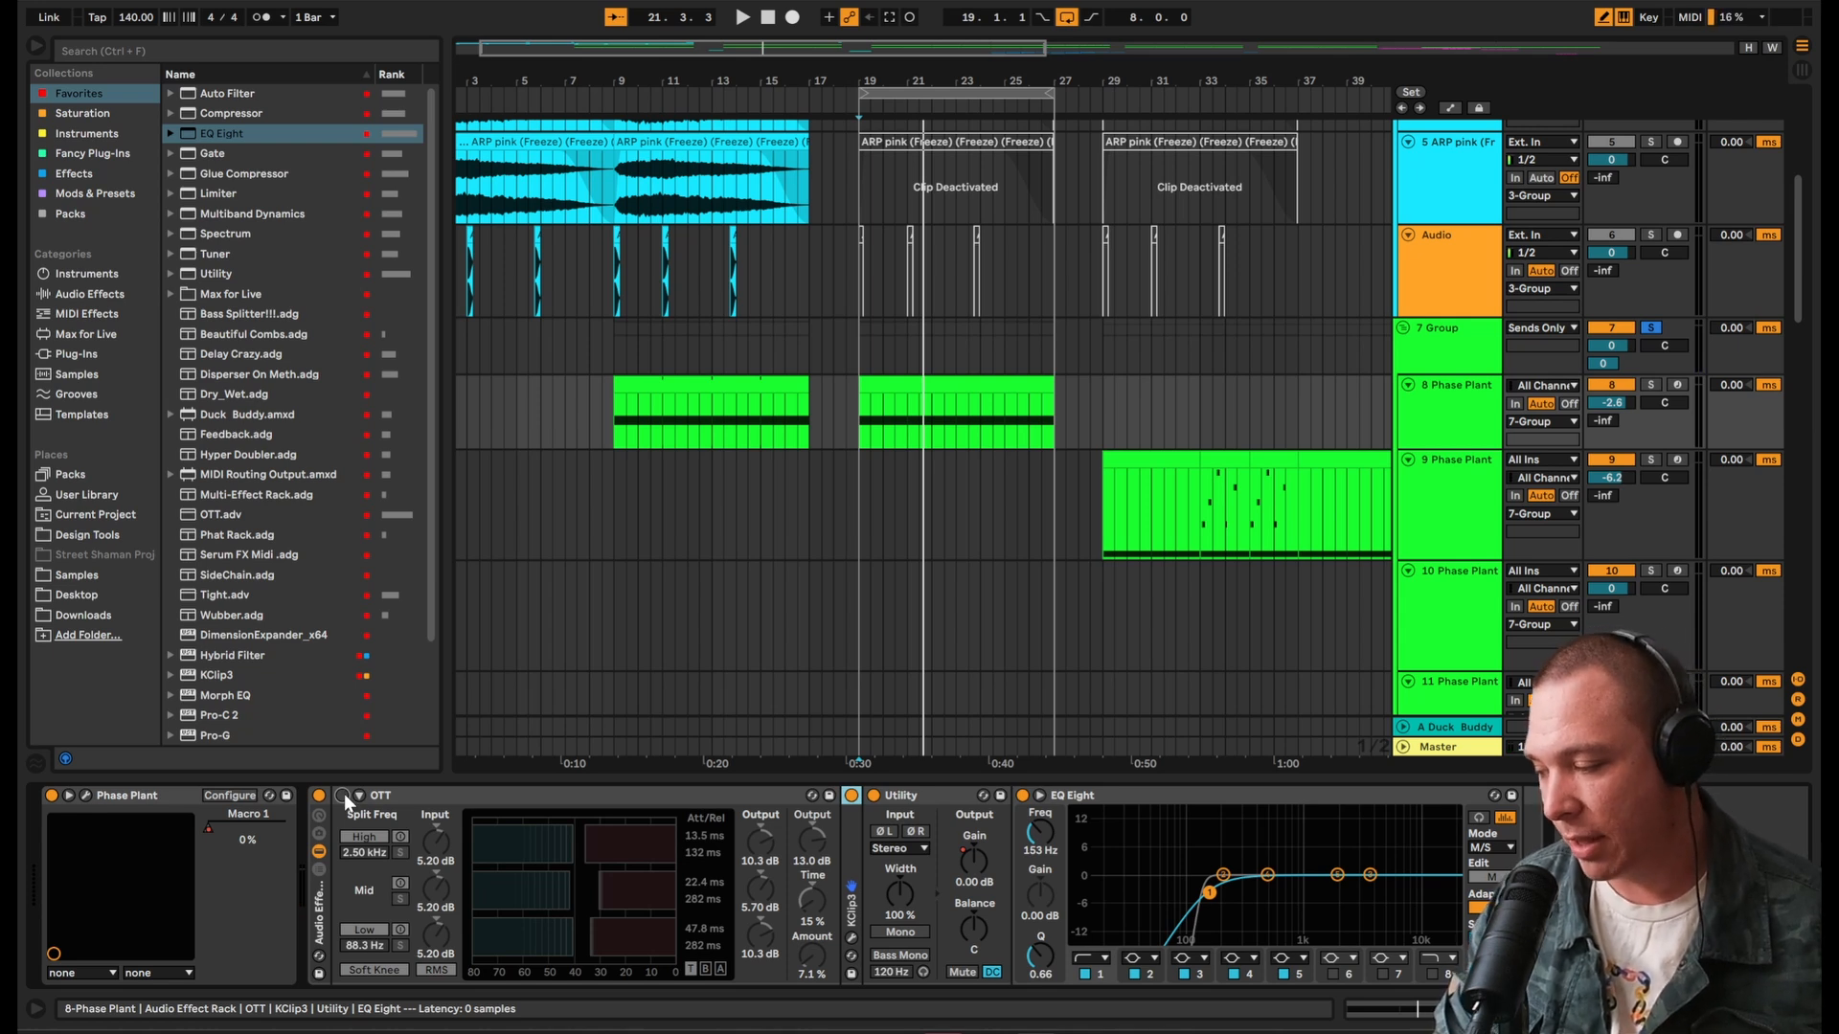
{"action": "left_click", "coordinate": [343, 797]}
{"action": "key", "text": "space"}
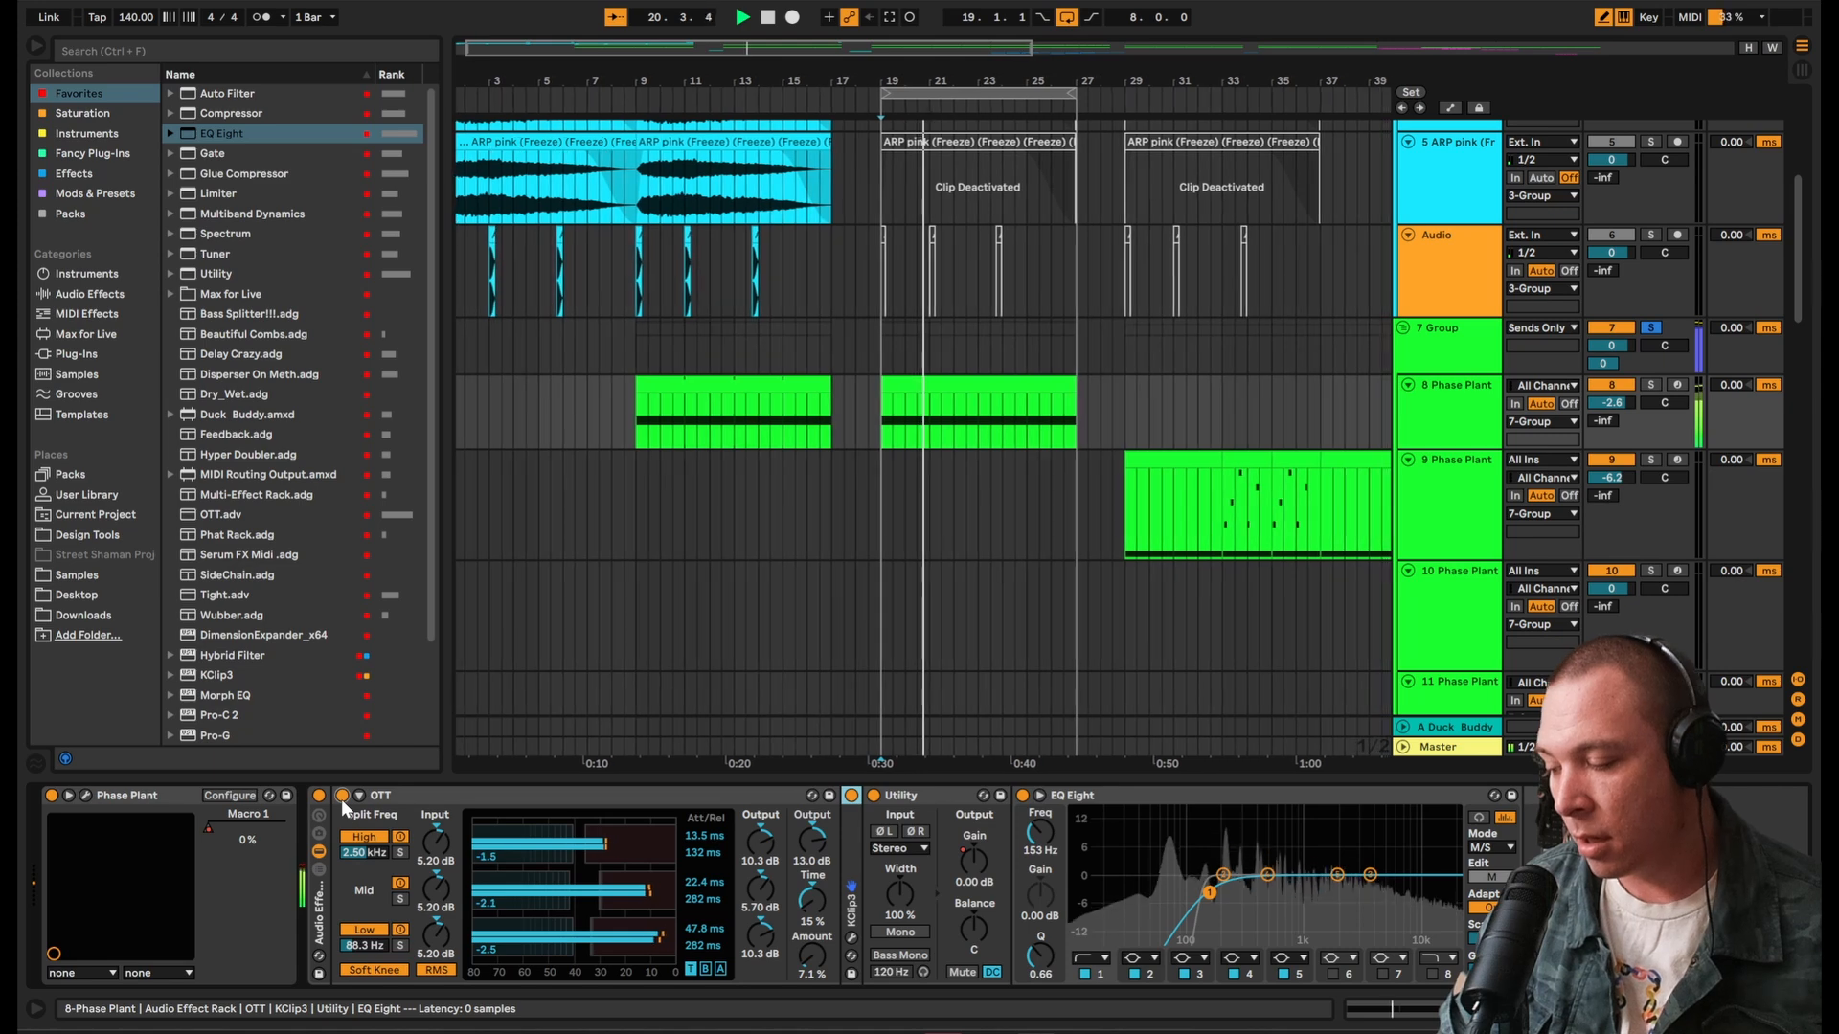
{"action": "left_click", "coordinate": [343, 797]}
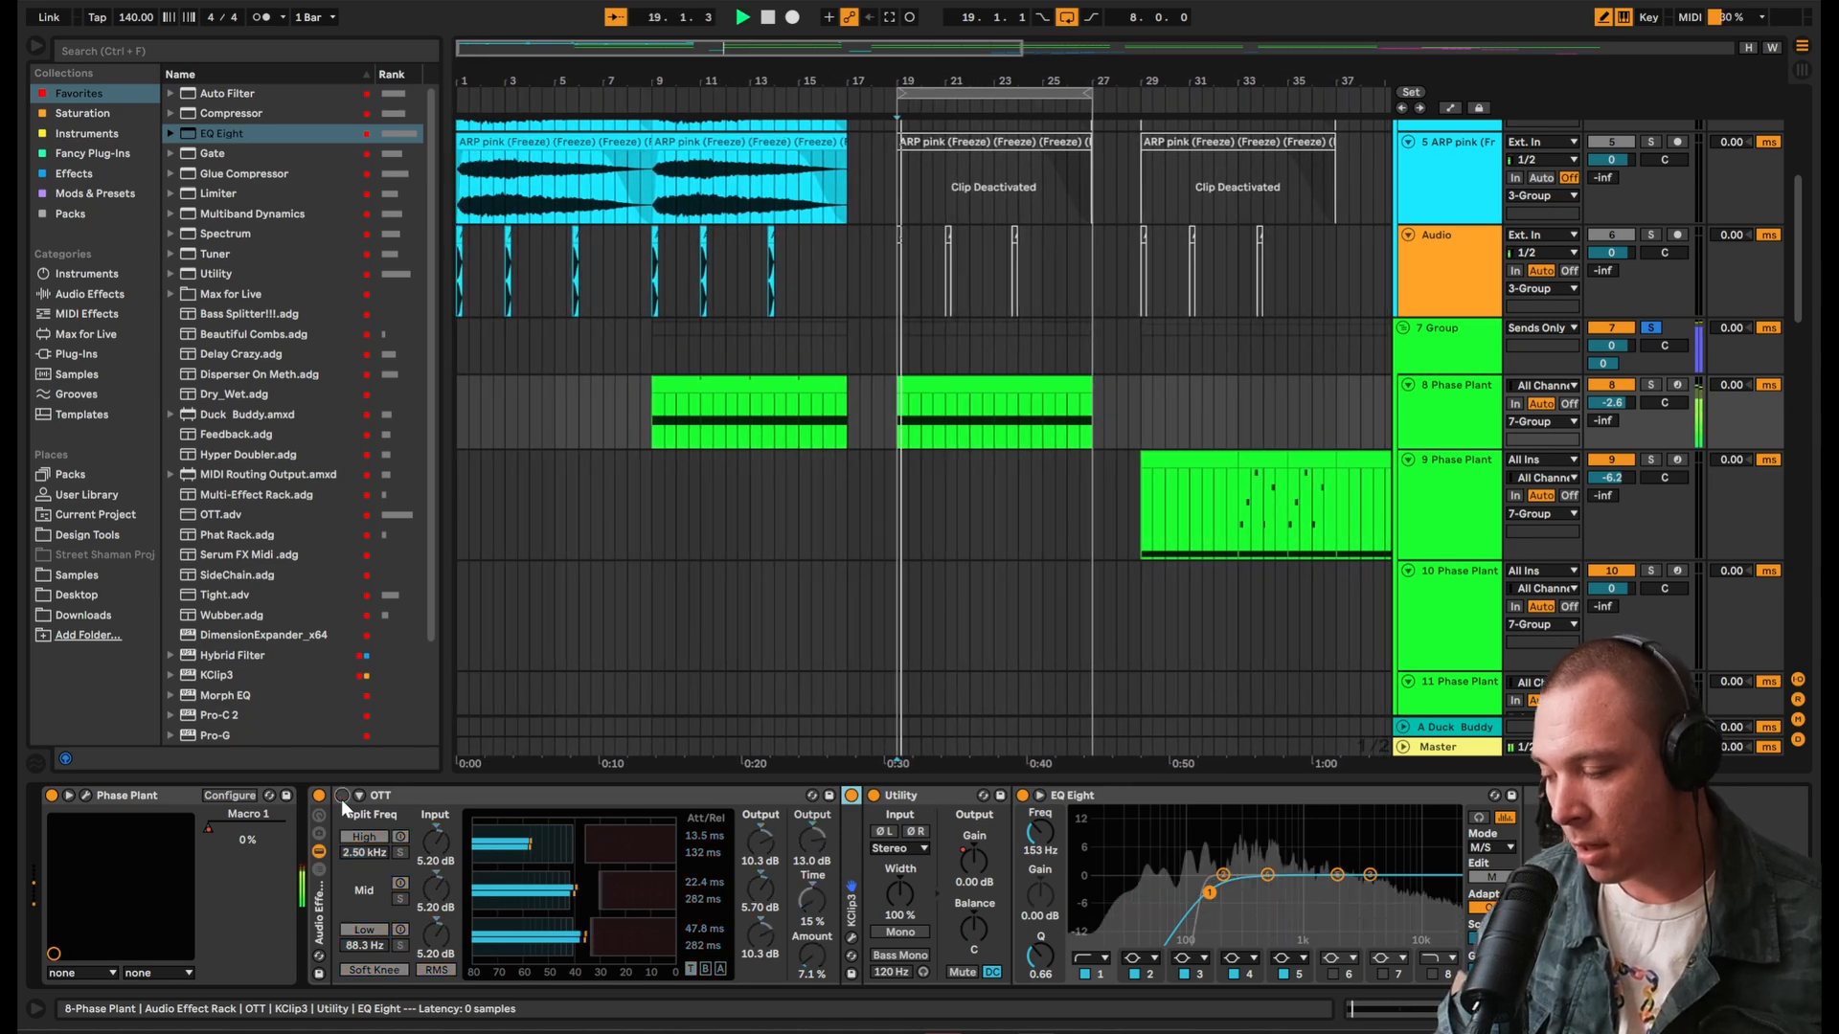
{"action": "key", "text": "space"}
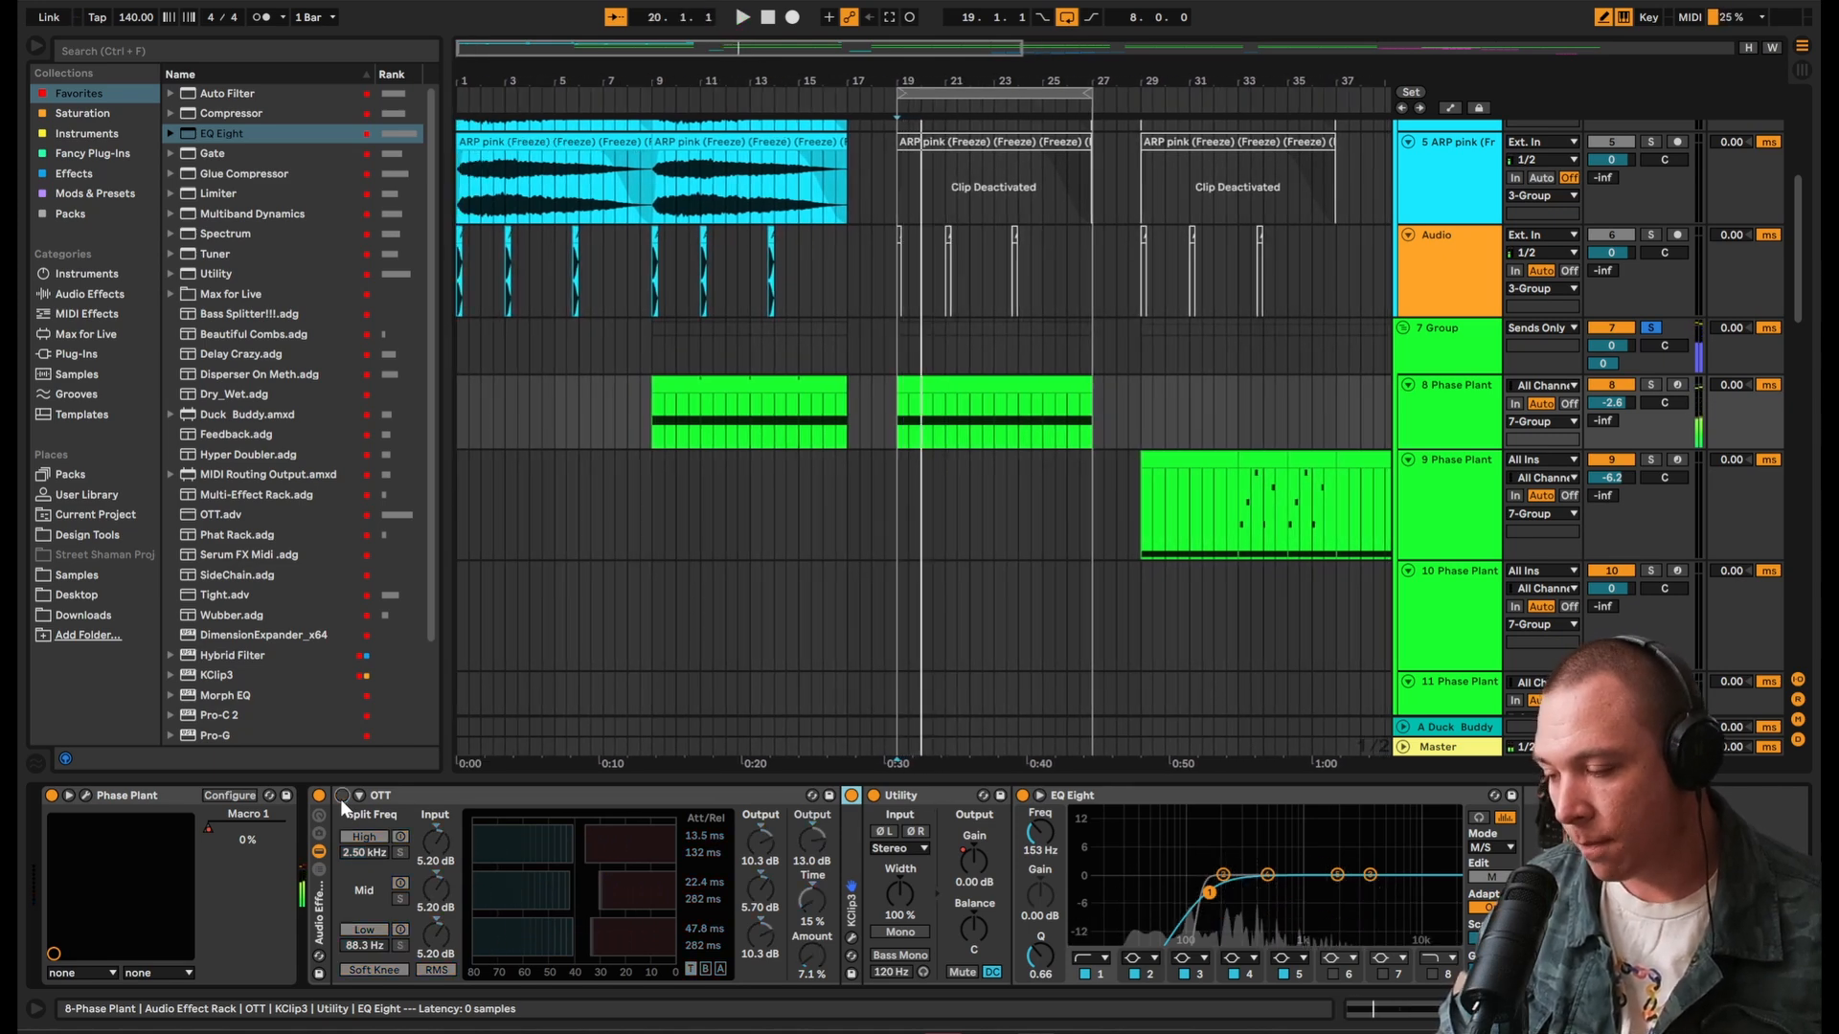
{"action": "left_click", "coordinate": [341, 796]}
{"action": "key", "text": "space"}
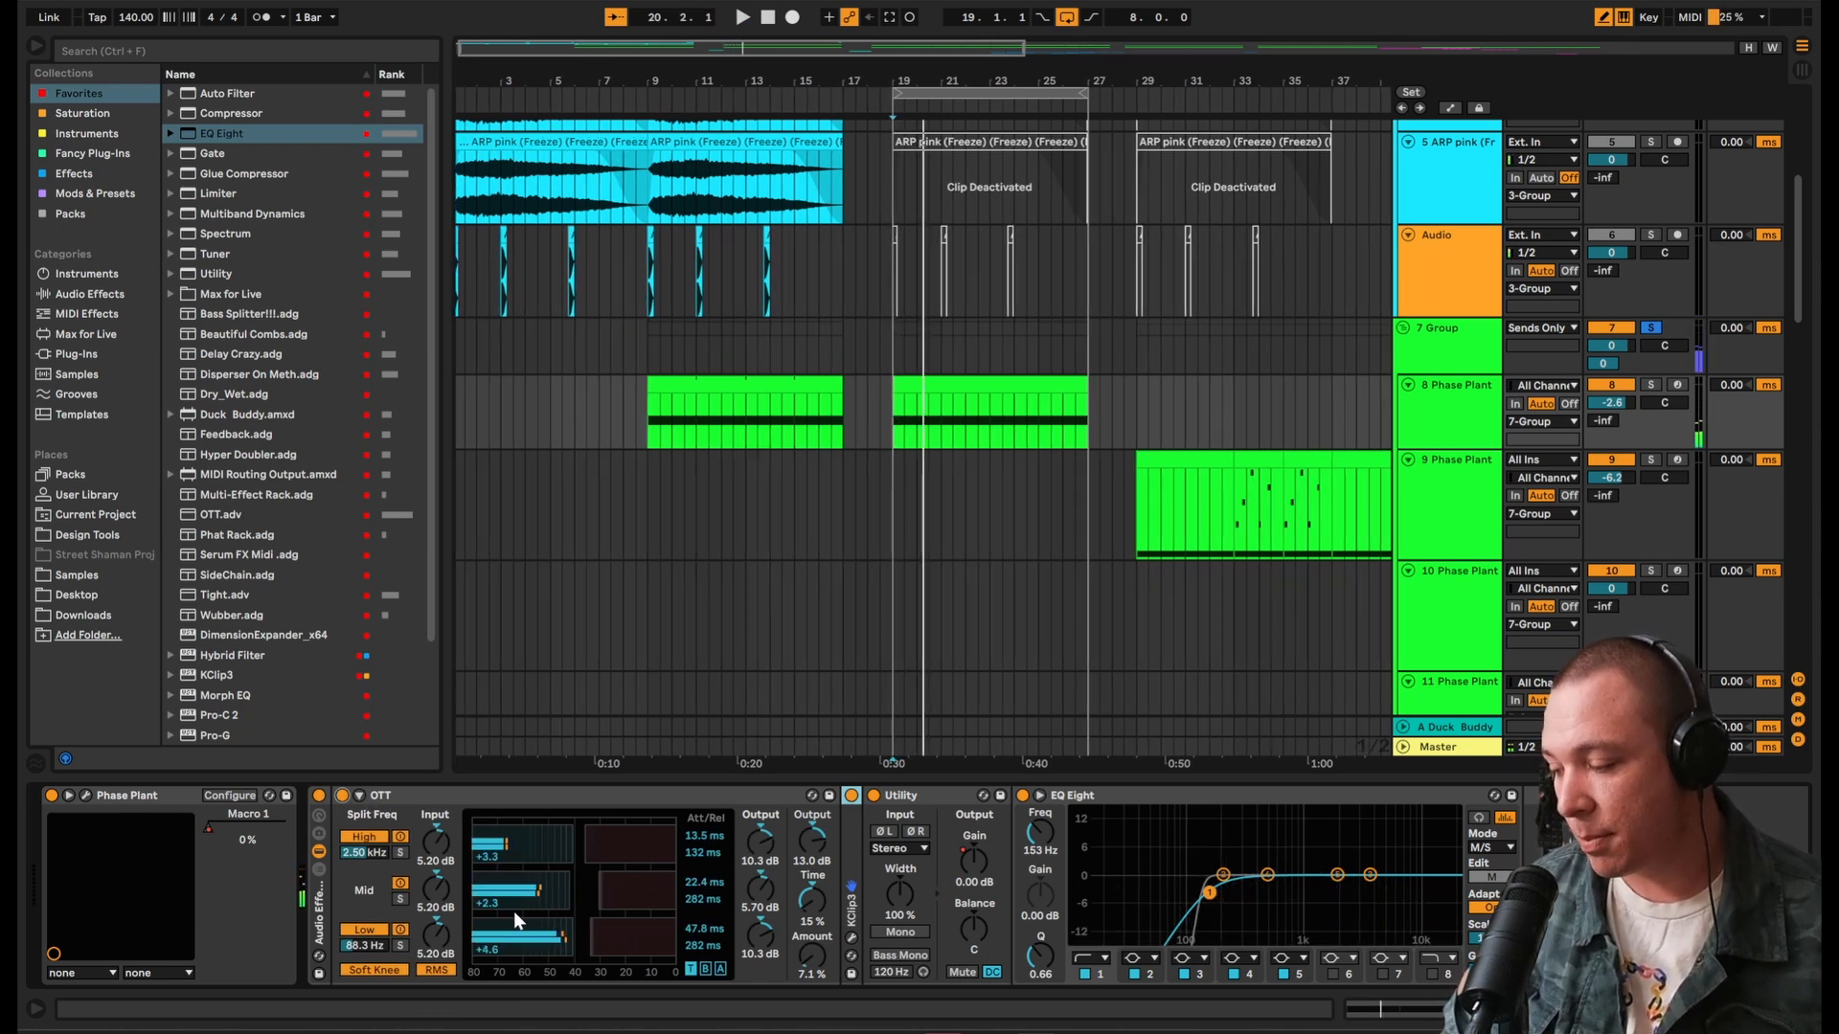
{"action": "key", "text": "space"}
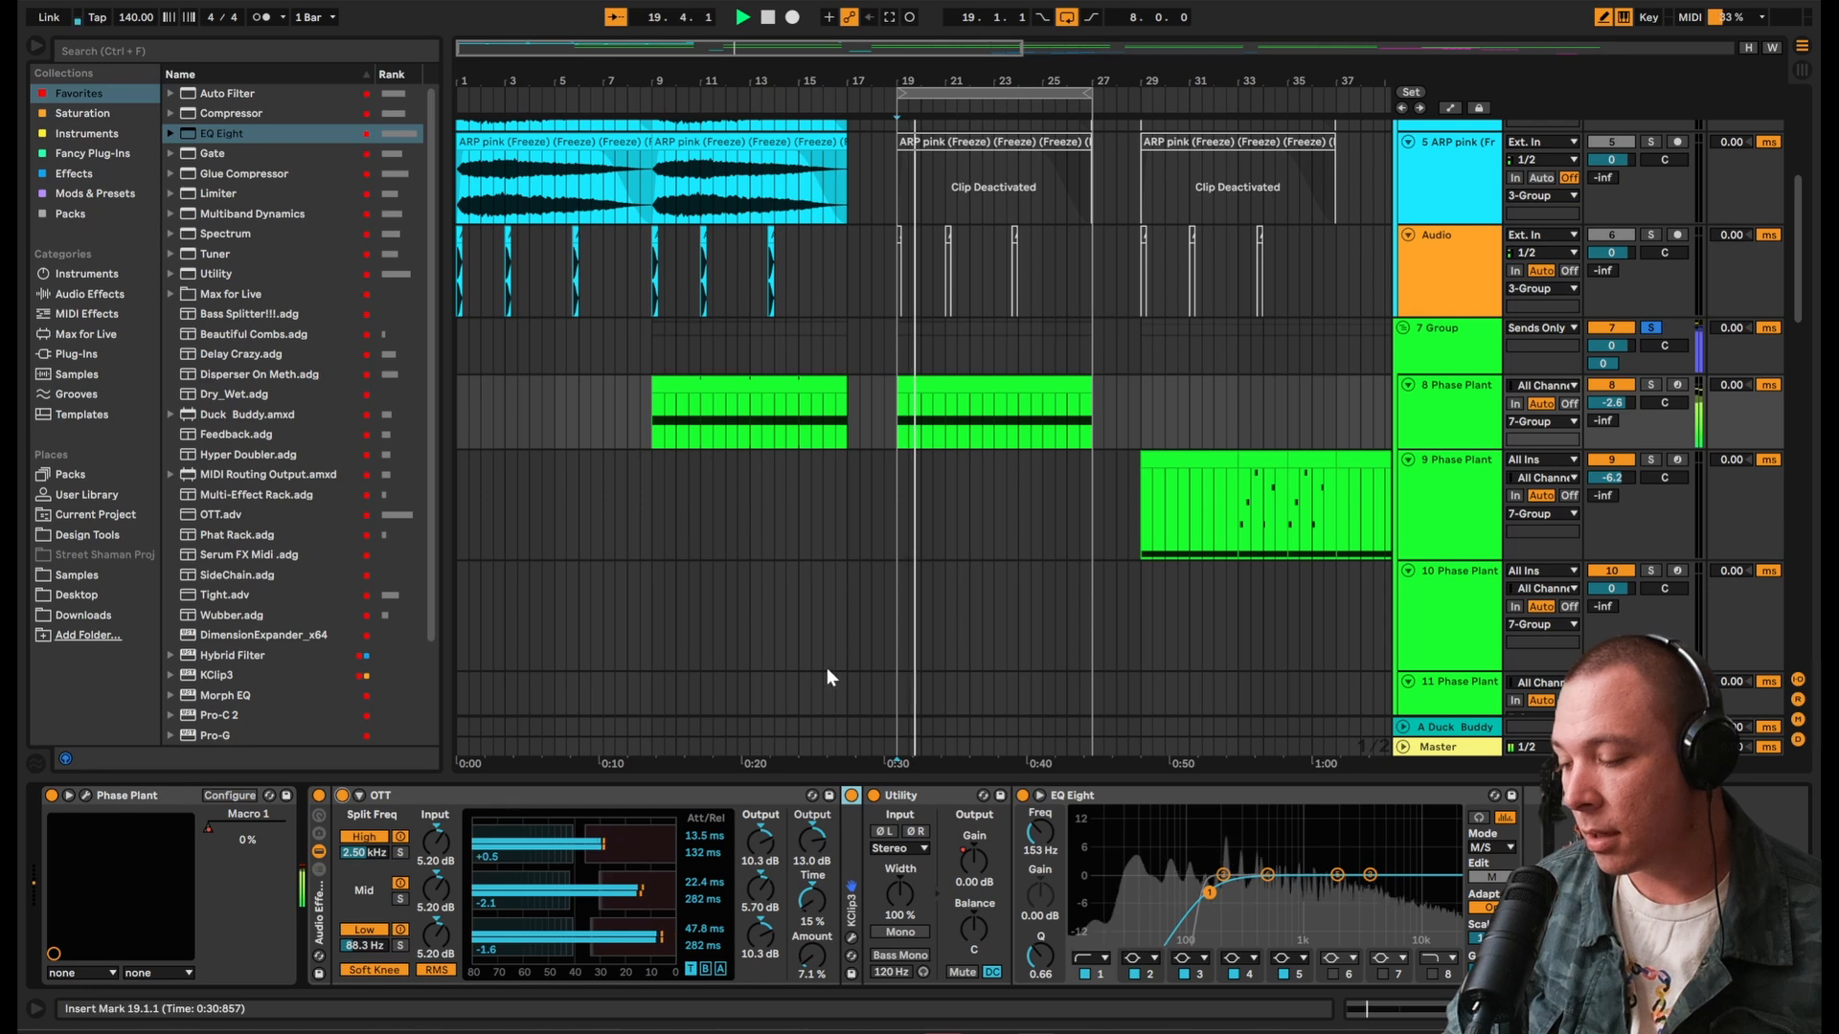
{"action": "double_click", "coordinate": [411, 797]}
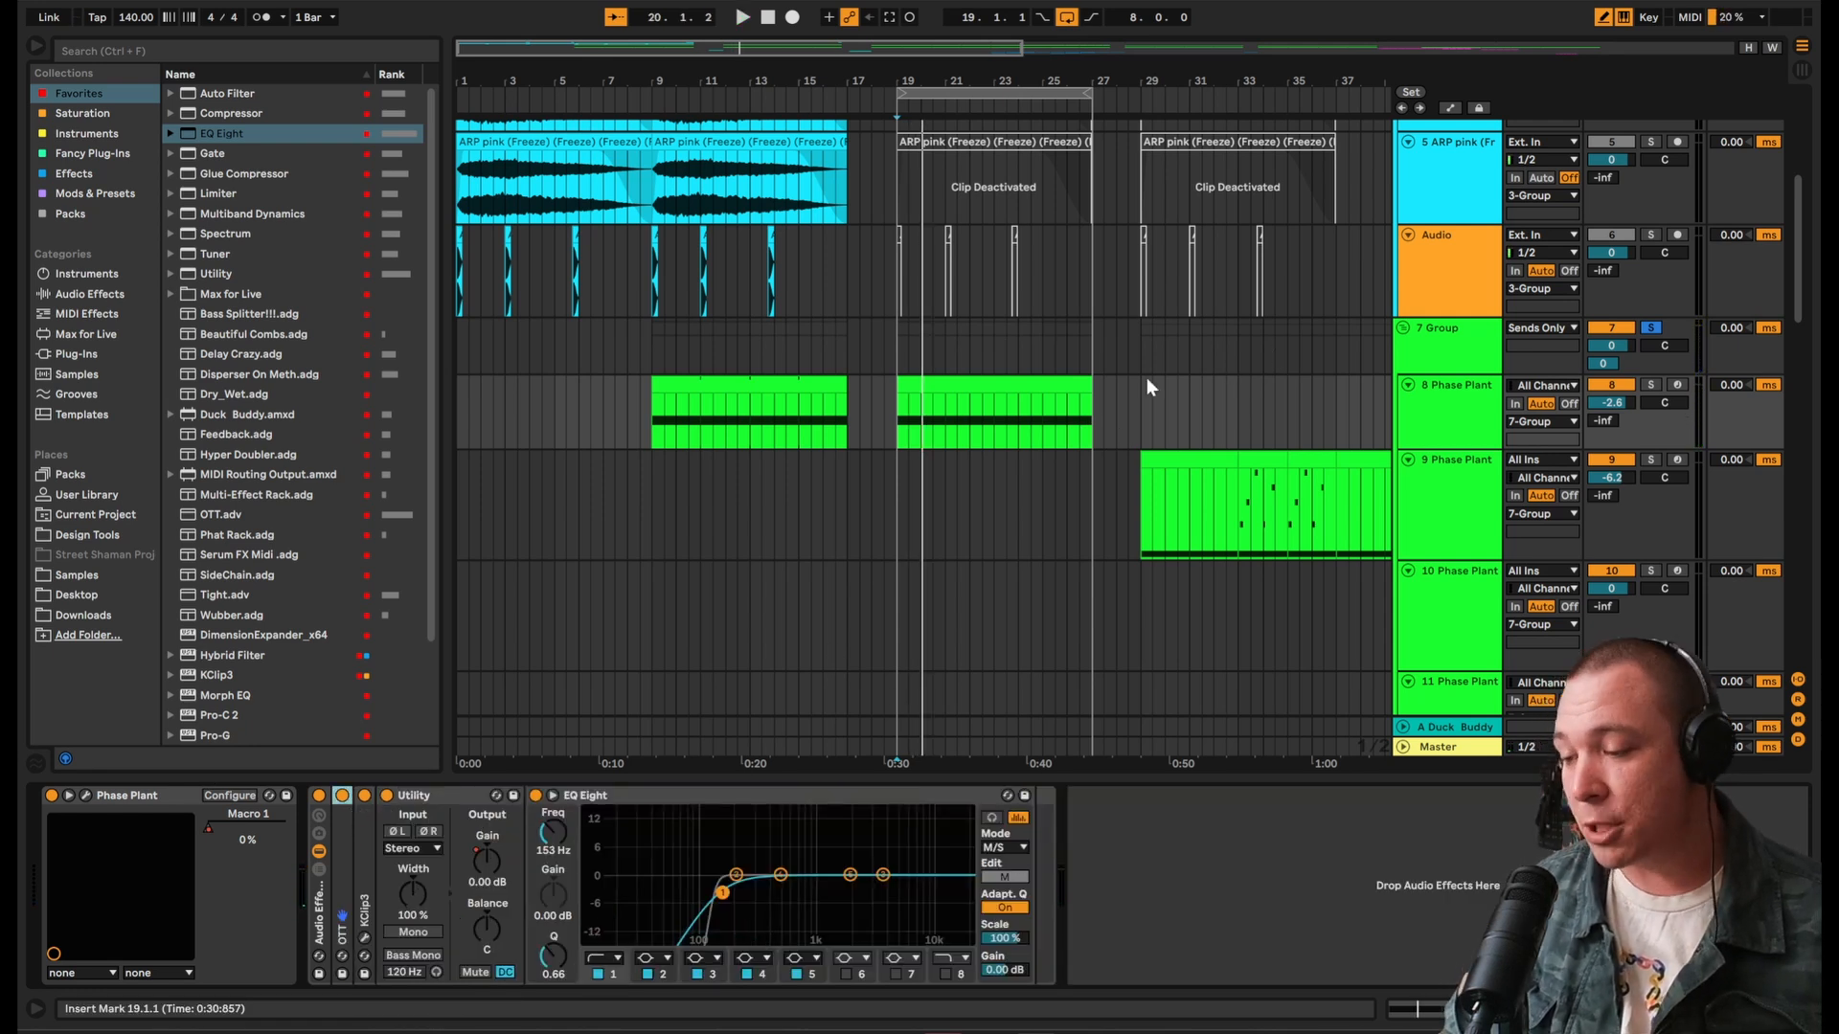
Step: Move the loop to bars 29–37, solo track 9 and audition its Phase Plant clip from bar 29
{"action": "scroll", "coordinate": [1005, 412], "scroll_direction": "right", "scroll_amount": 5}
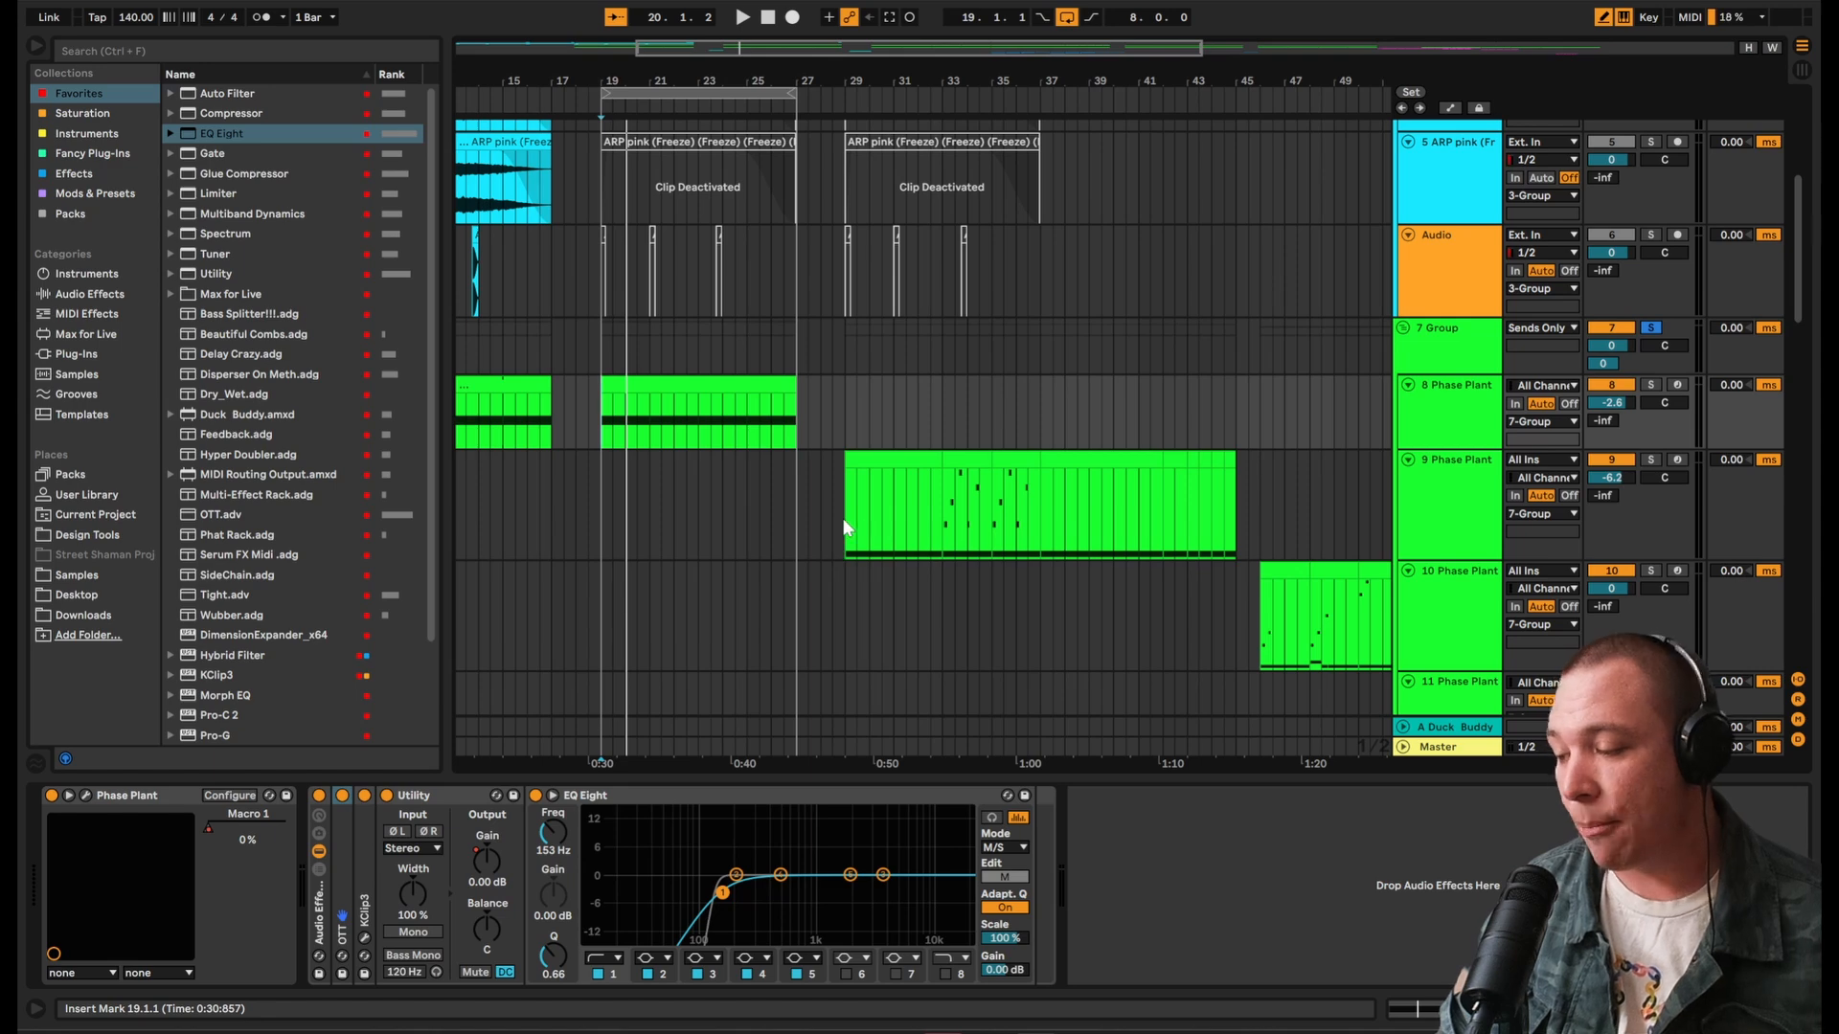
{"action": "left_click", "coordinate": [845, 526]}
{"action": "left_click_drag", "start_coordinate": [669, 92], "coordinate": [911, 93]}
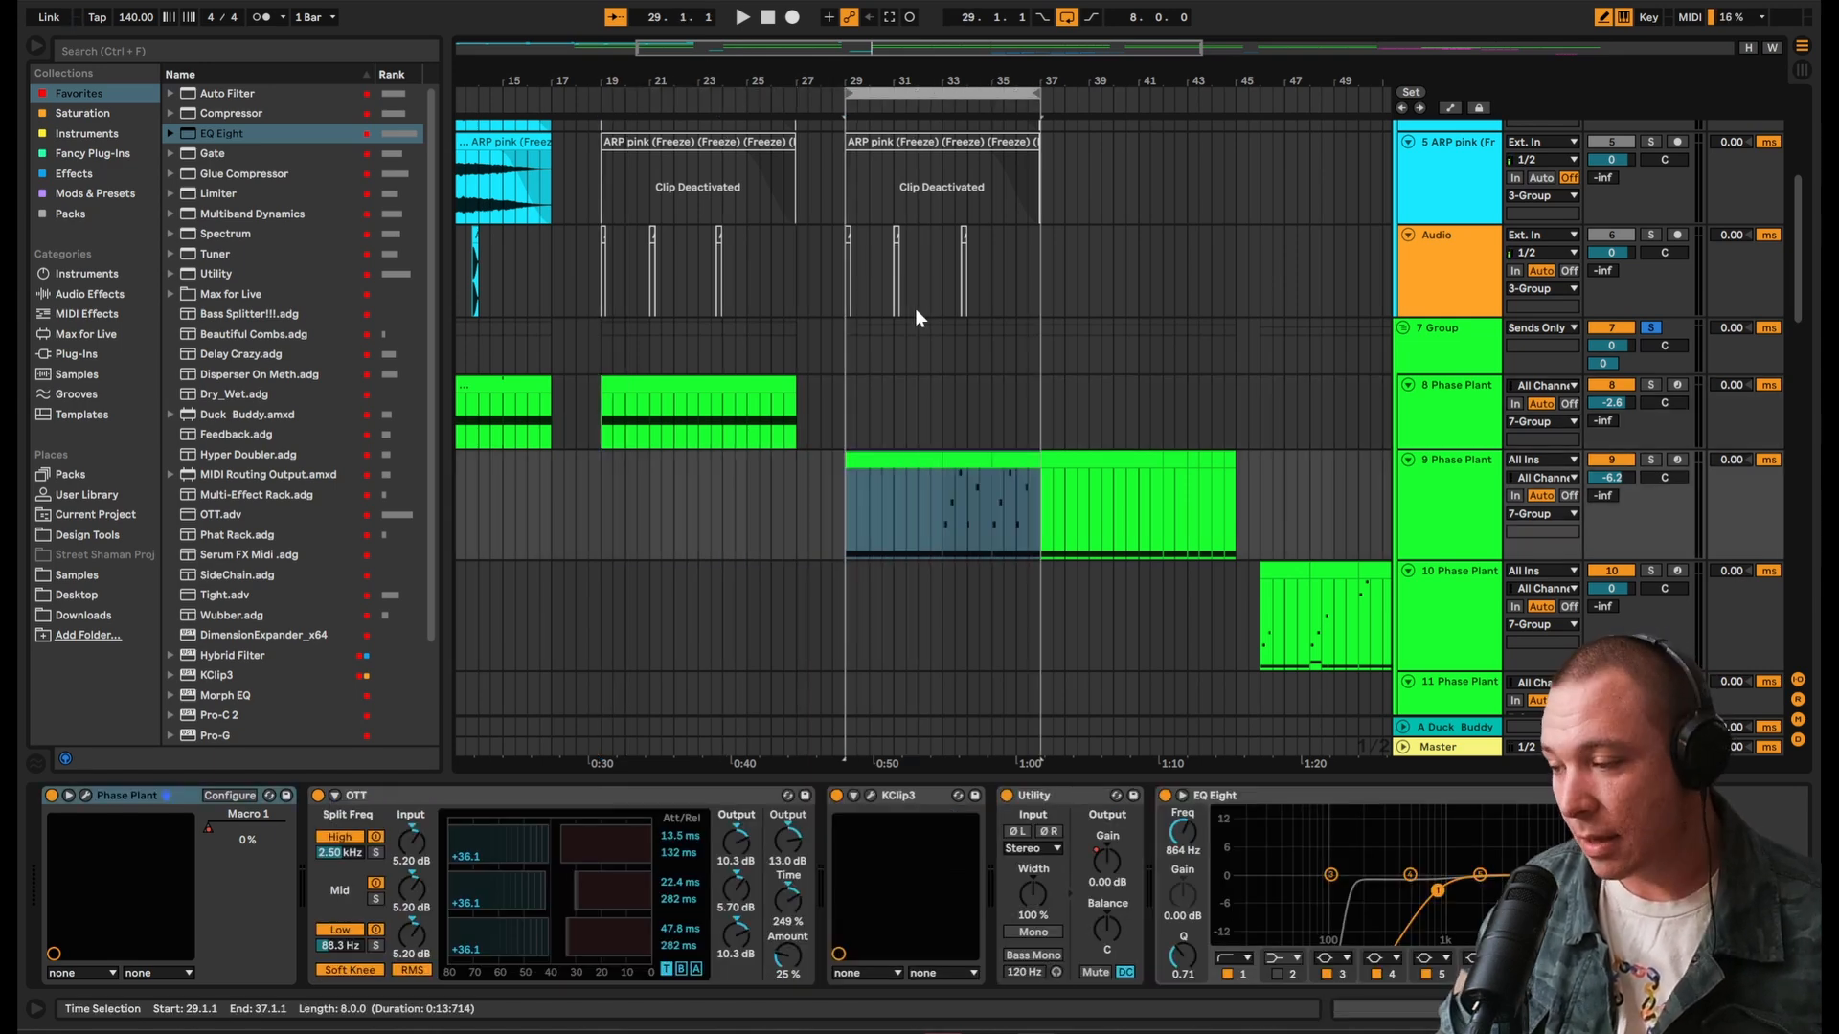
{"action": "scroll", "coordinate": [923, 313], "scroll_direction": "up", "scroll_amount": 2}
{"action": "scroll", "coordinate": [923, 313], "scroll_direction": "down", "scroll_amount": 5}
{"action": "key", "text": "s"}
{"action": "key", "text": "space"}
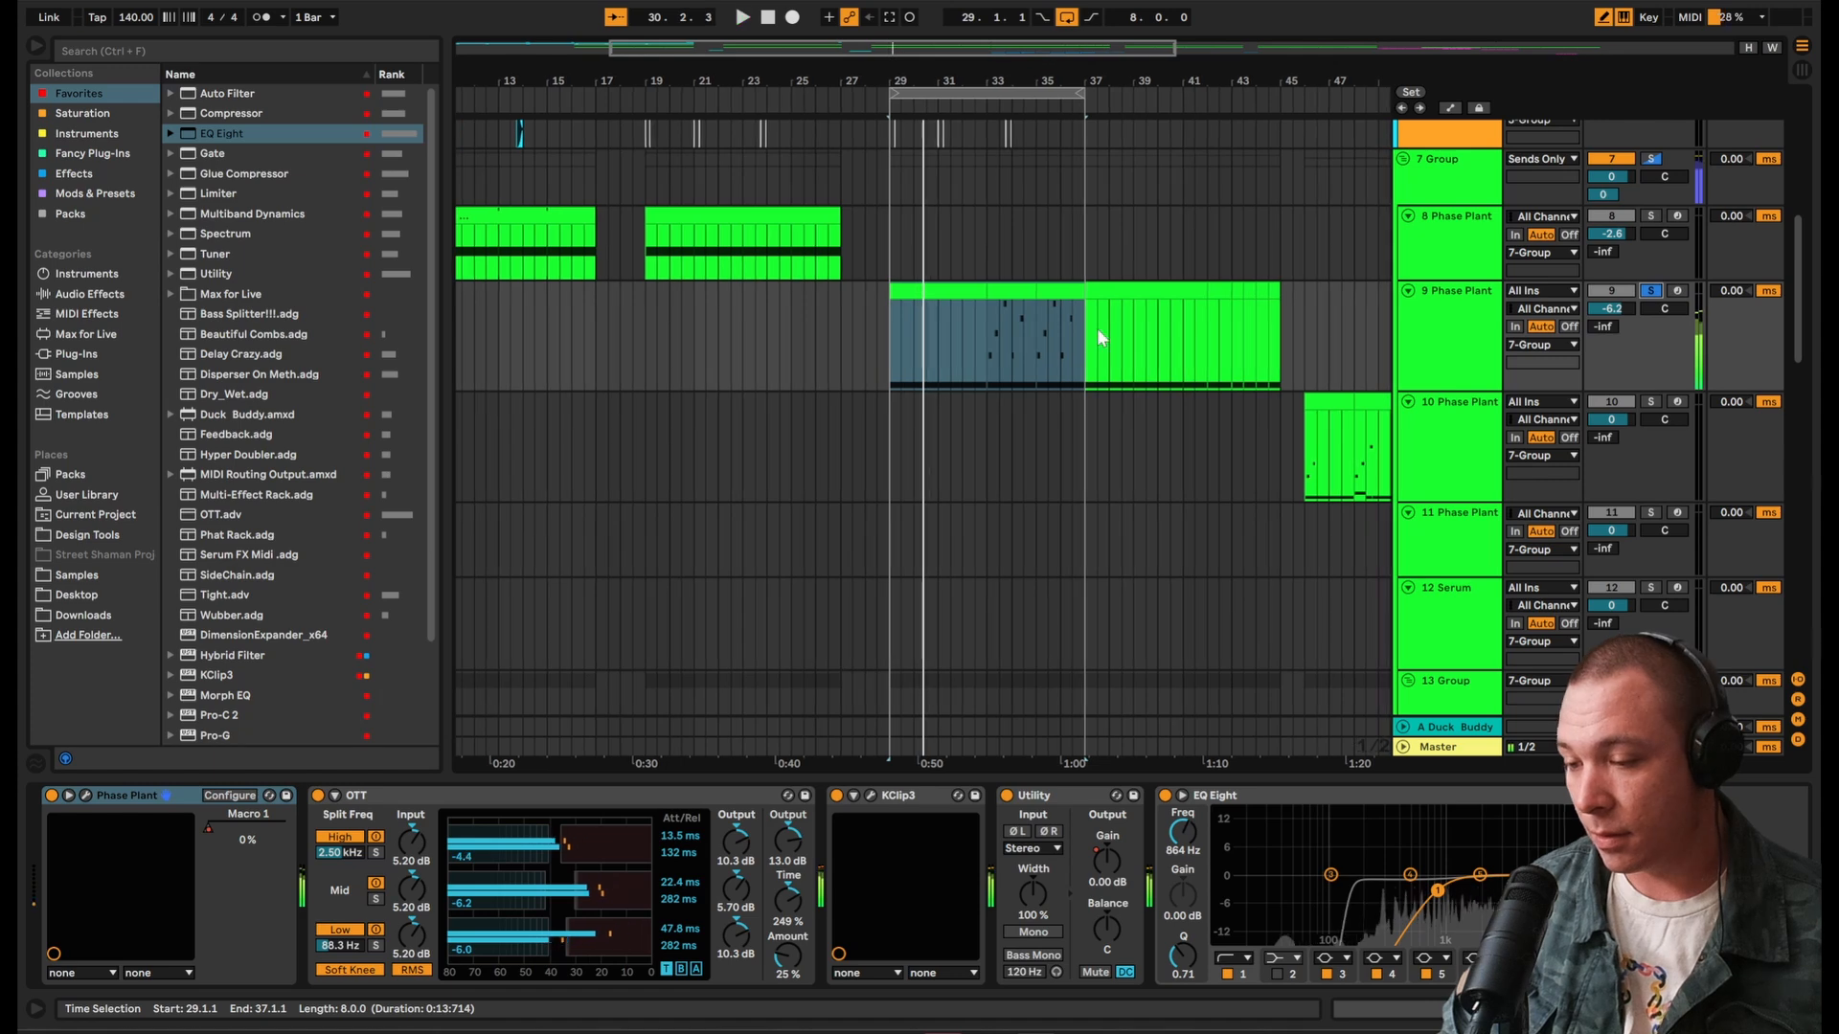
{"action": "key", "text": "space"}
Step: Unsolo track 9 and audition the bass together with the sub layer on track 14 from bar 29
{"action": "scroll", "coordinate": [944, 511], "scroll_direction": "down", "scroll_amount": 5}
{"action": "scroll", "coordinate": [945, 502], "scroll_direction": "down", "scroll_amount": 2}
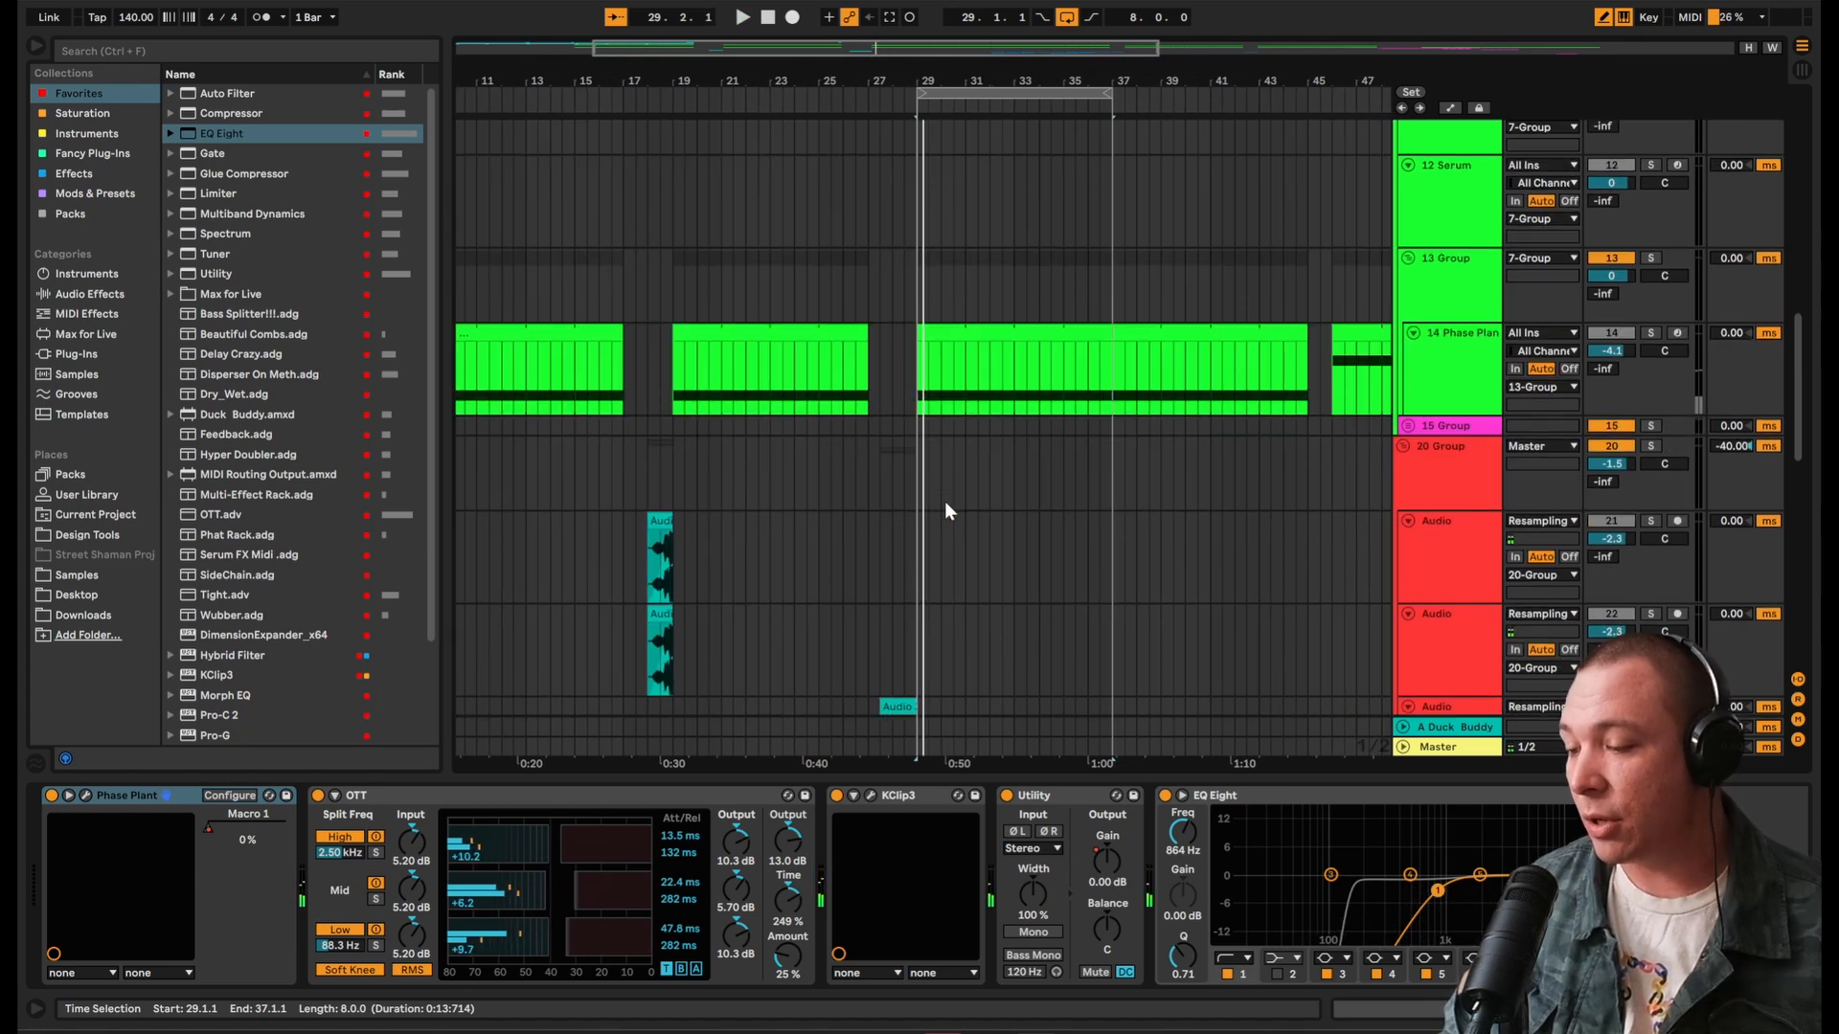
{"action": "scroll", "coordinate": [986, 353], "scroll_direction": "up", "scroll_amount": 2}
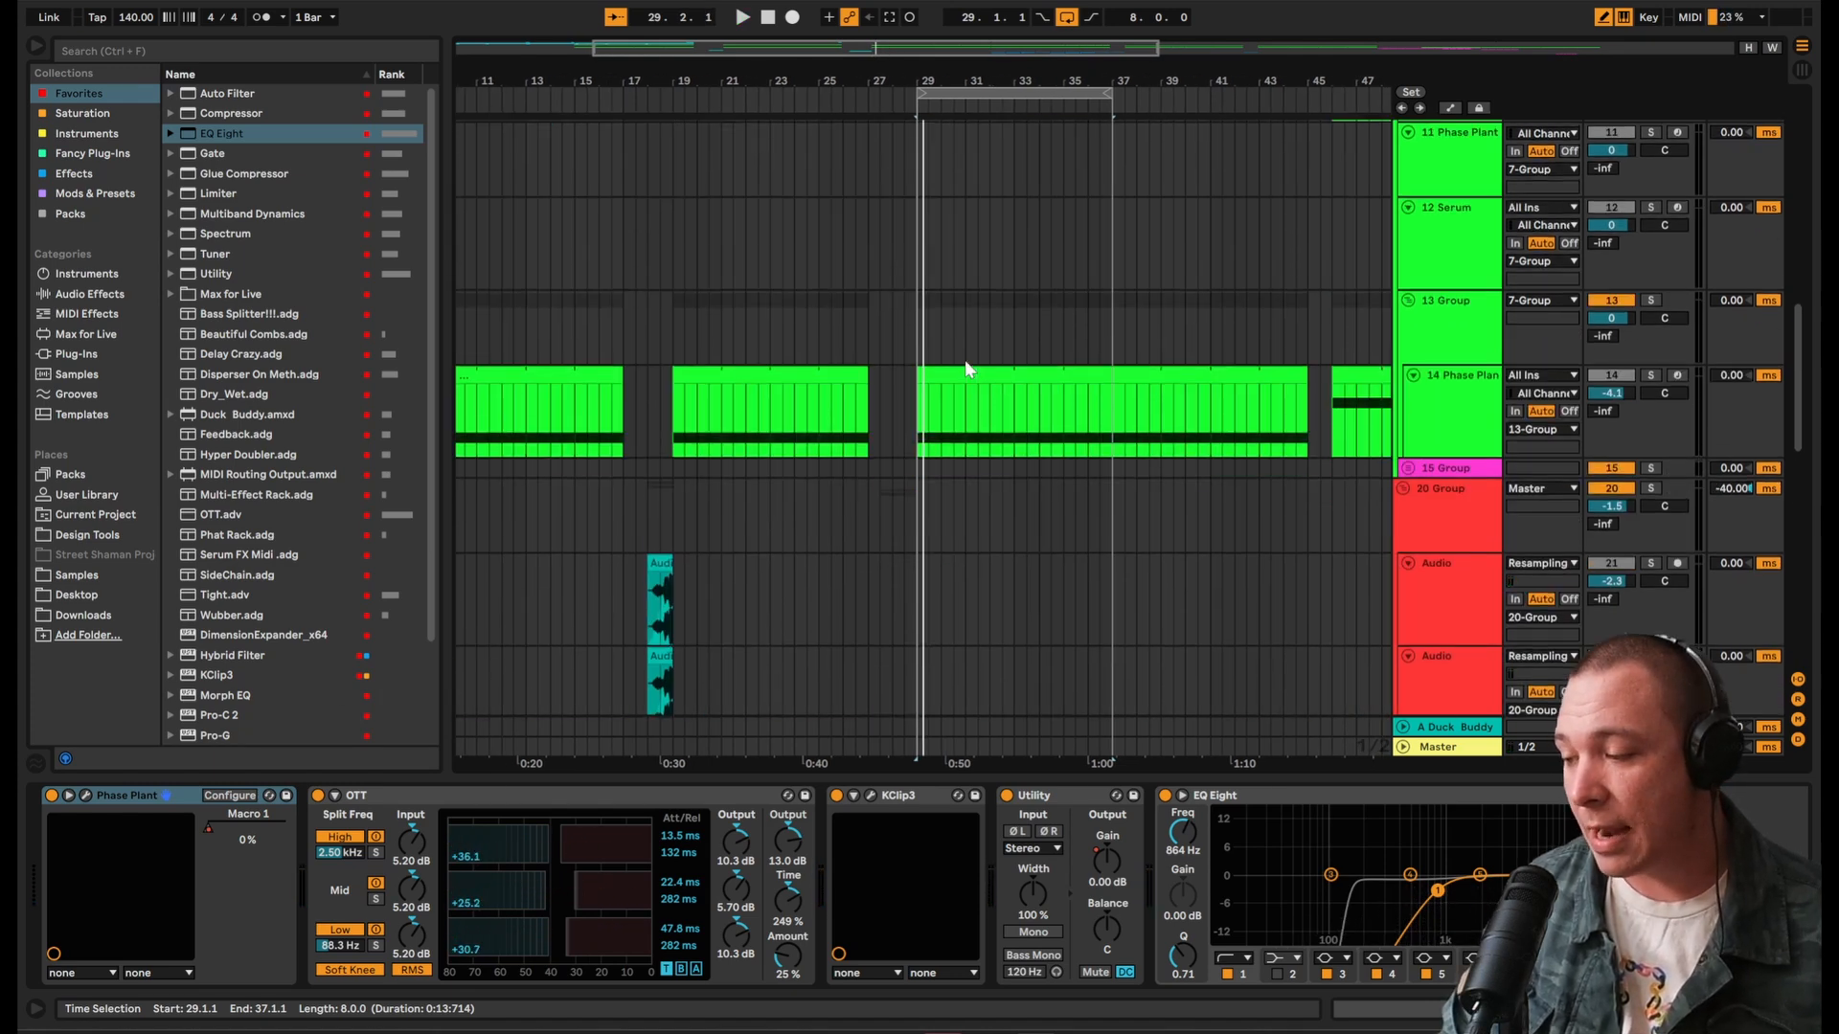
{"action": "scroll", "coordinate": [964, 358], "scroll_direction": "up", "scroll_amount": 7}
{"action": "scroll", "coordinate": [963, 362], "scroll_direction": "down", "scroll_amount": 4}
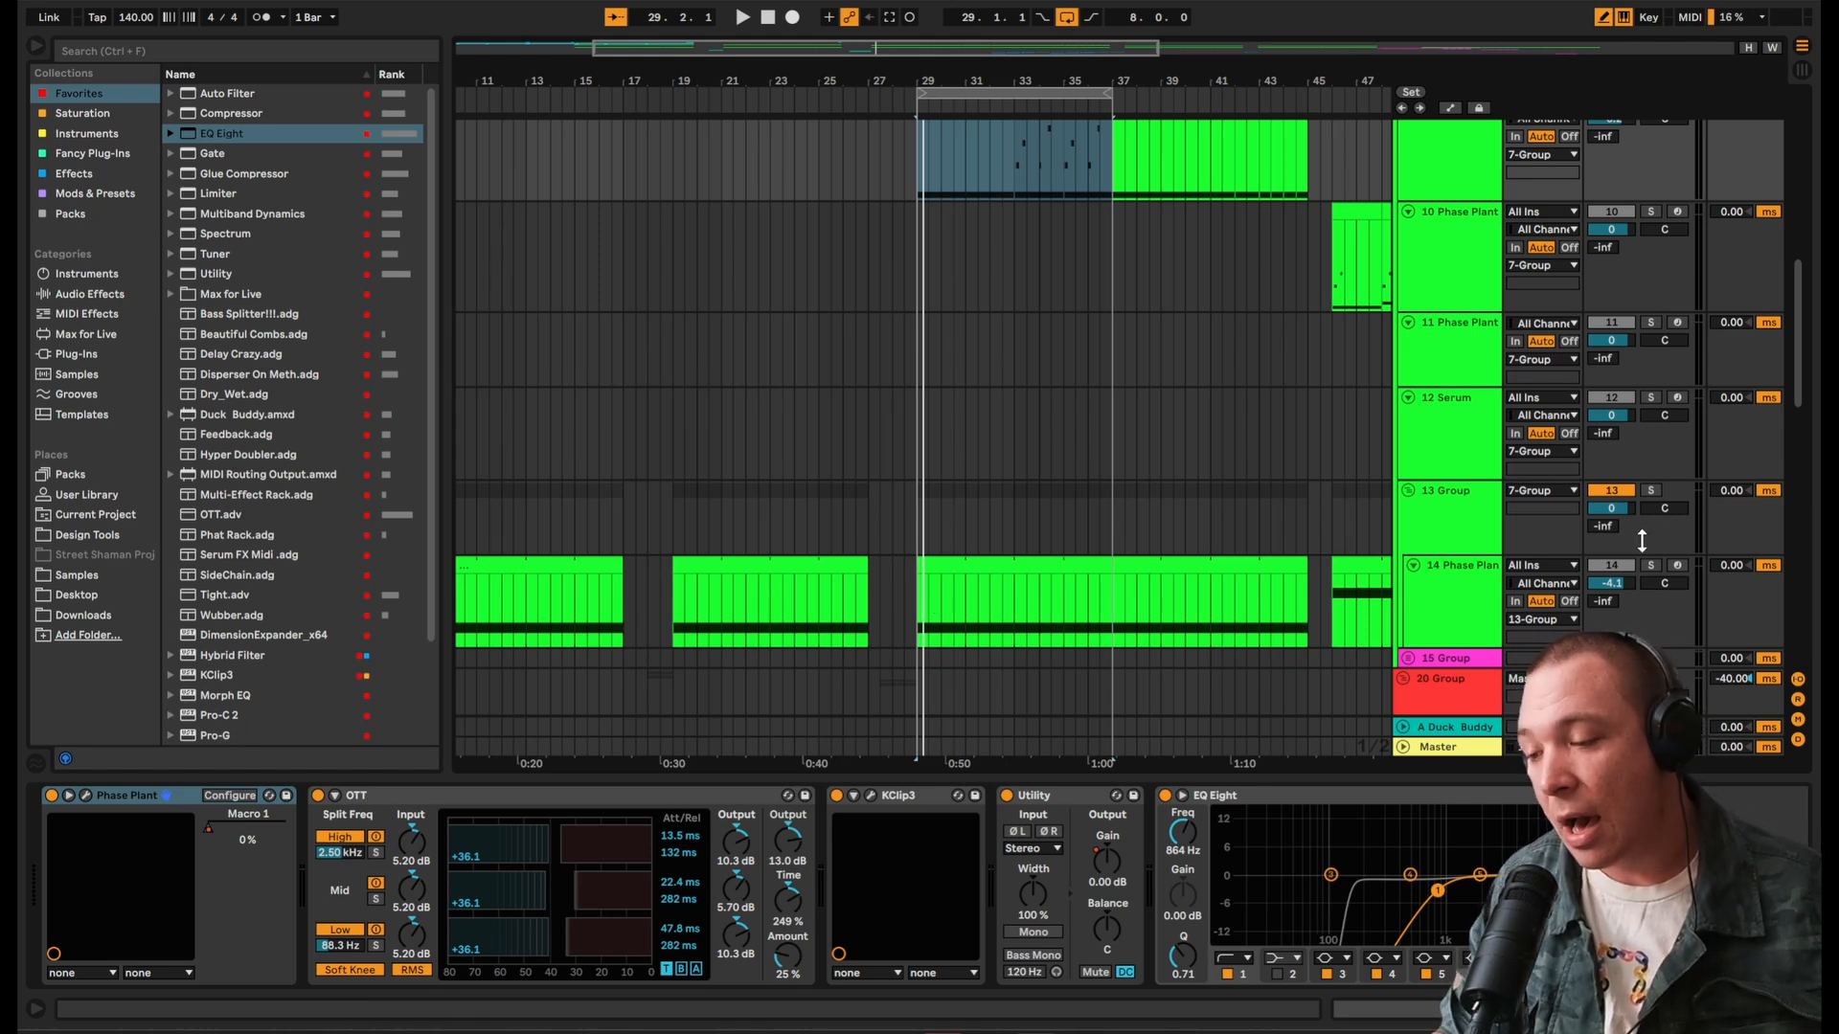
{"action": "scroll", "coordinate": [1457, 251], "scroll_direction": "up", "scroll_amount": 3}
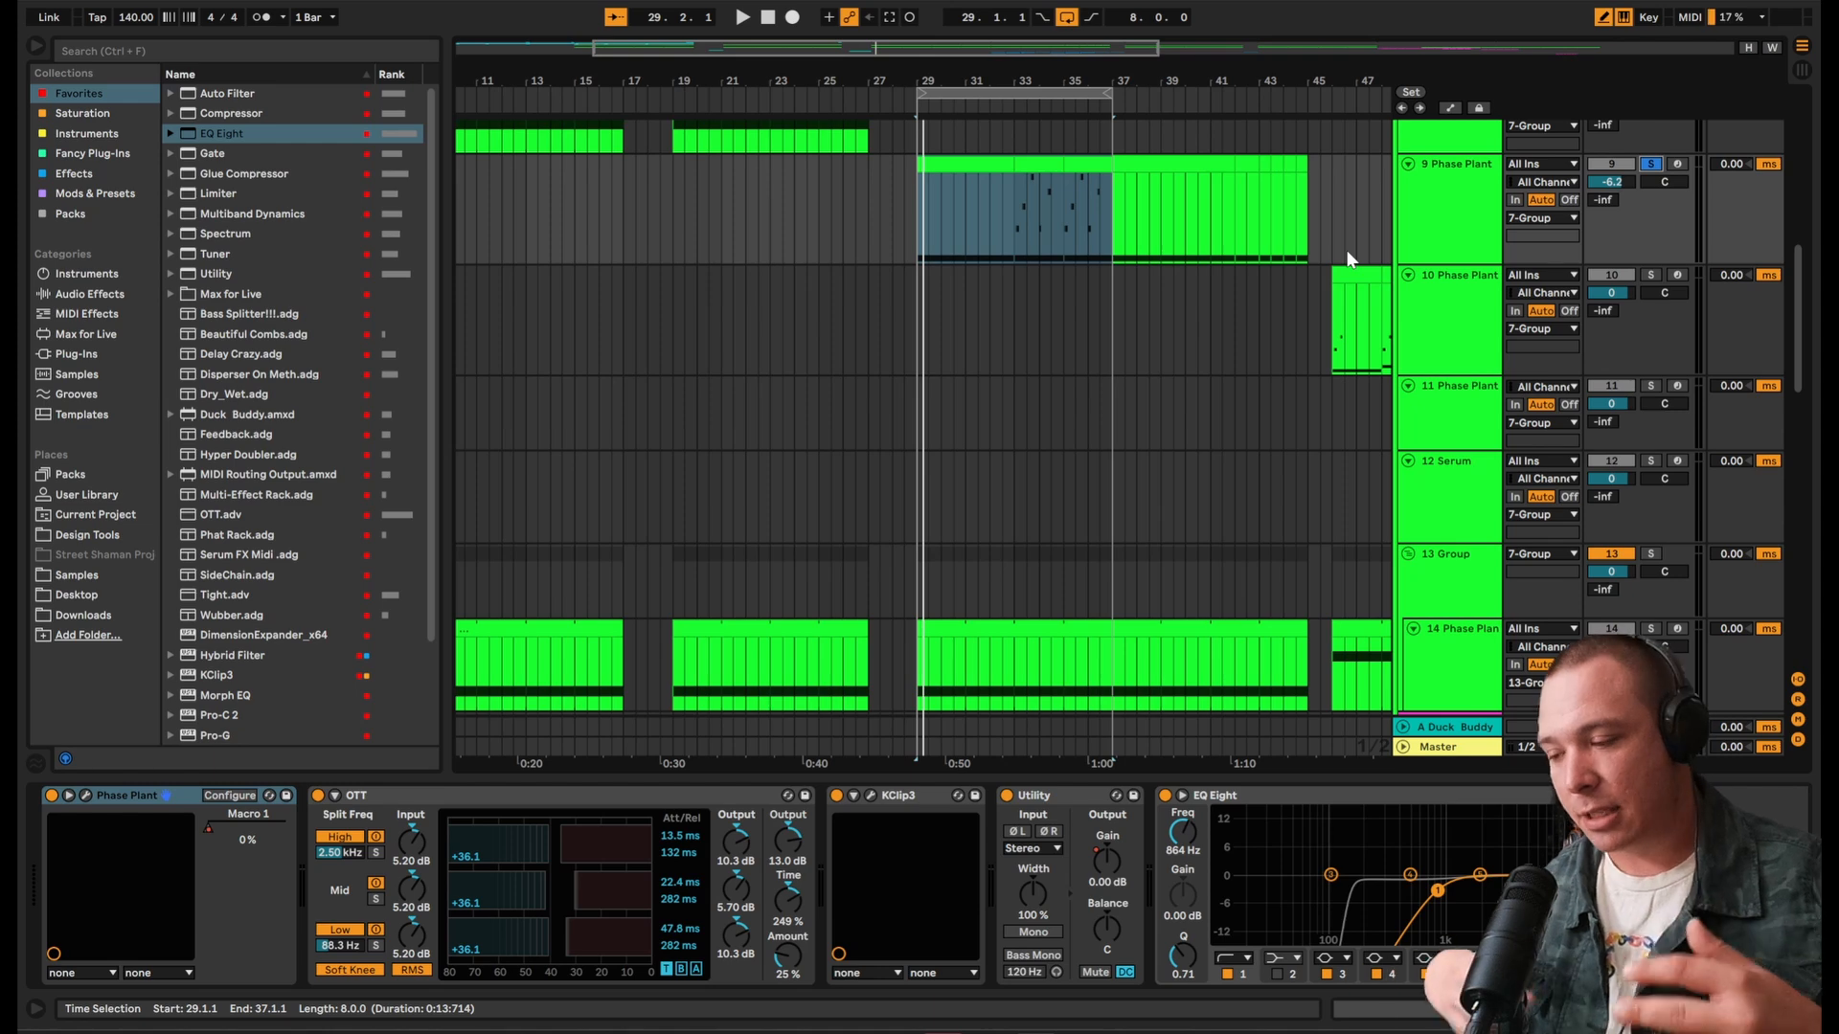
{"action": "left_click", "coordinate": [1649, 164]}
{"action": "key", "text": "space"}
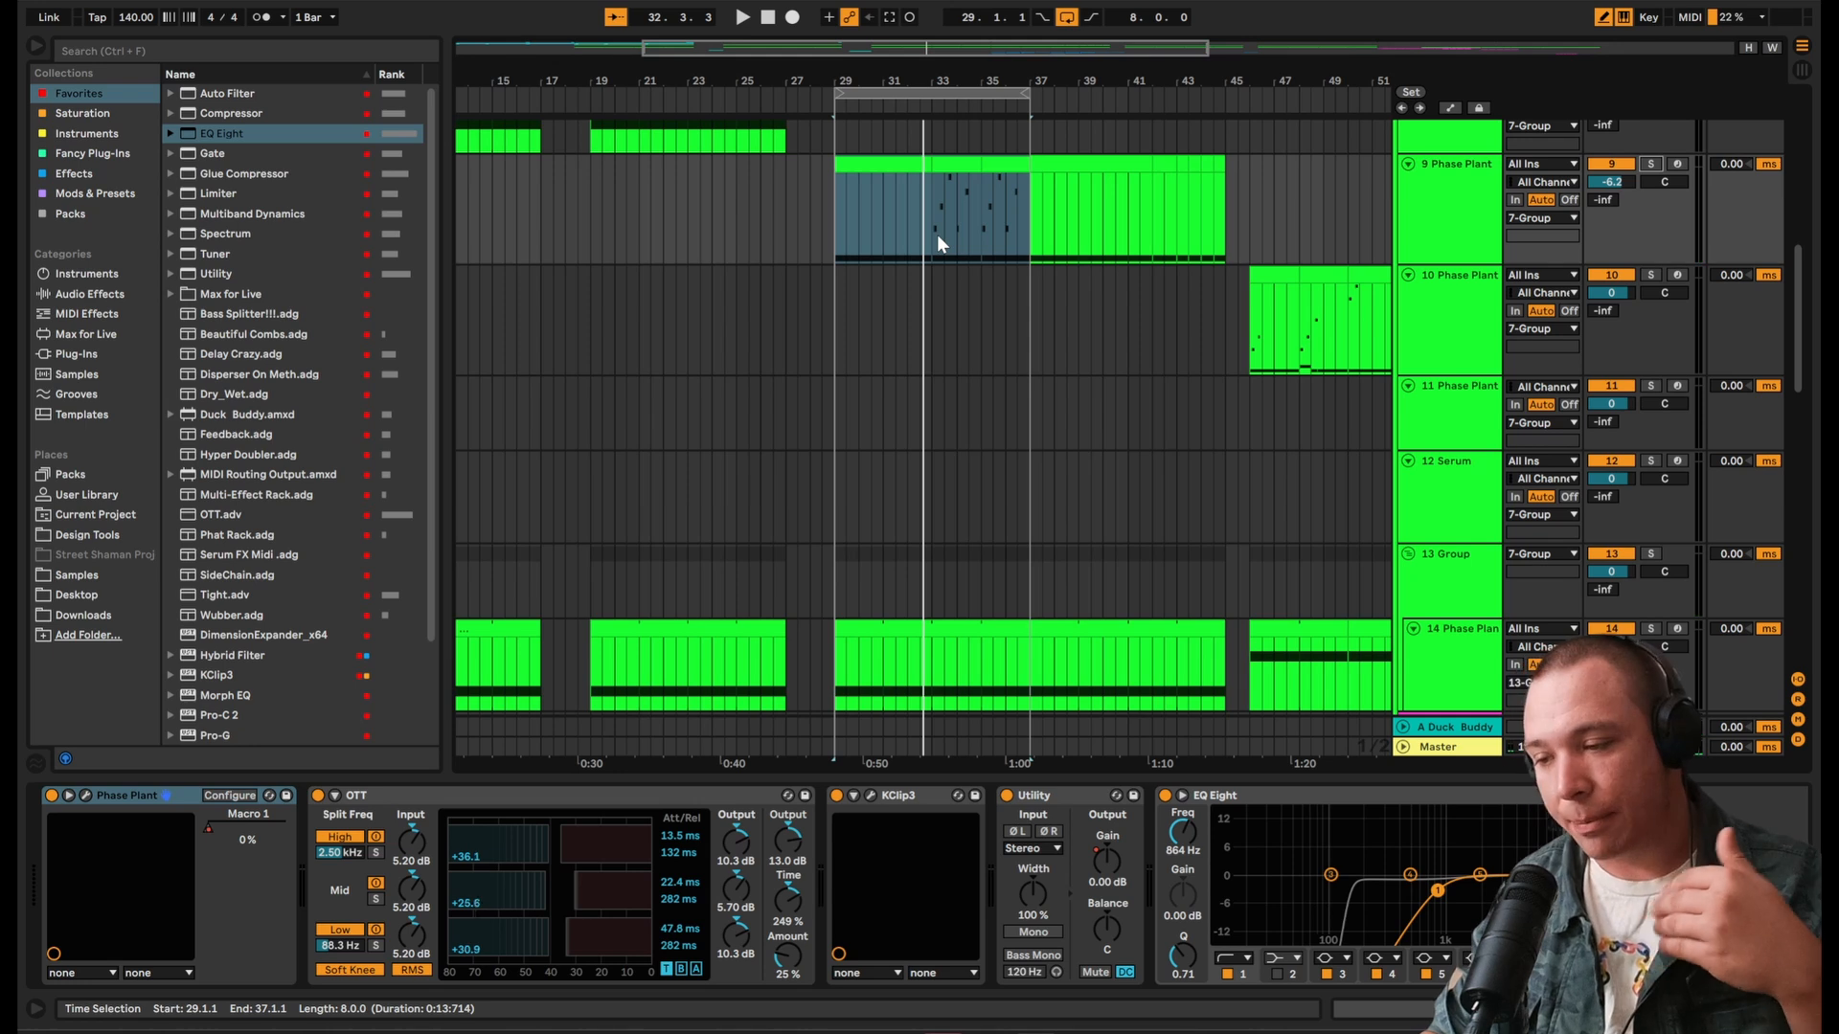
{"action": "left_click", "coordinate": [837, 230]}
{"action": "left_click", "coordinate": [835, 221]}
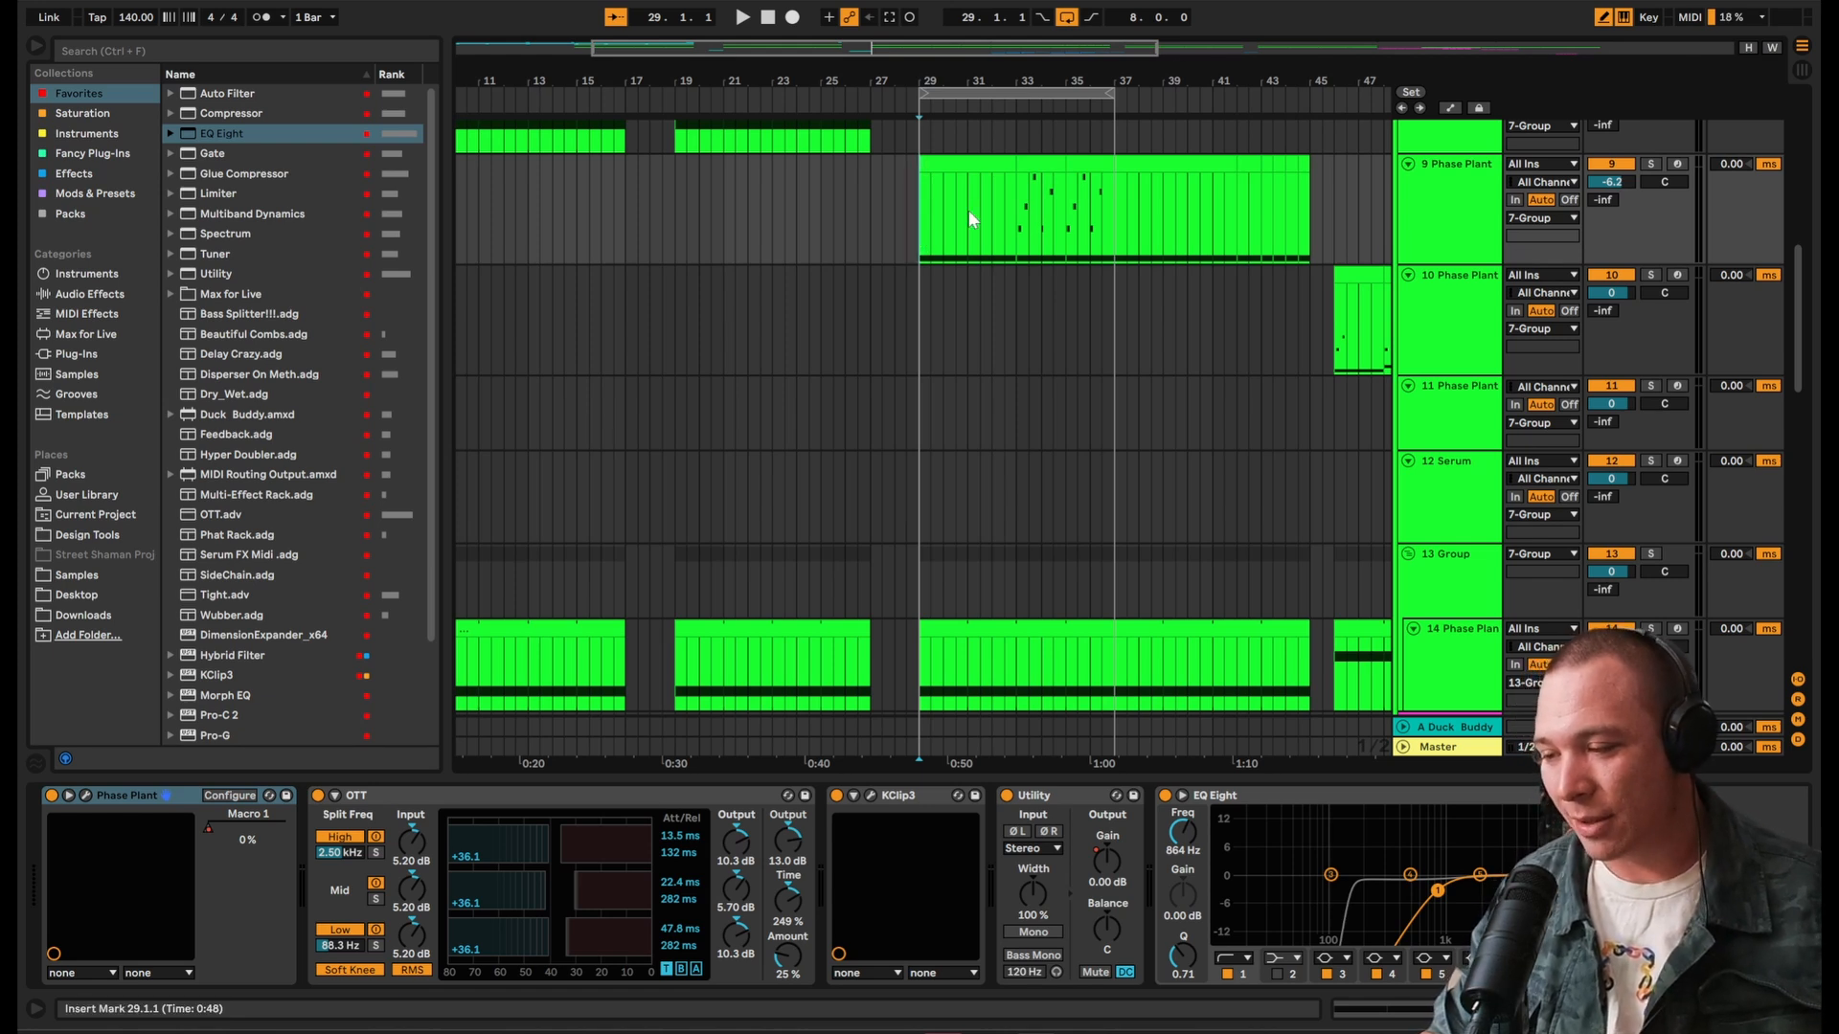
Step: Solo track 9 within the bass group again
{"action": "scroll", "coordinate": [1082, 230], "scroll_direction": "up", "scroll_amount": 2}
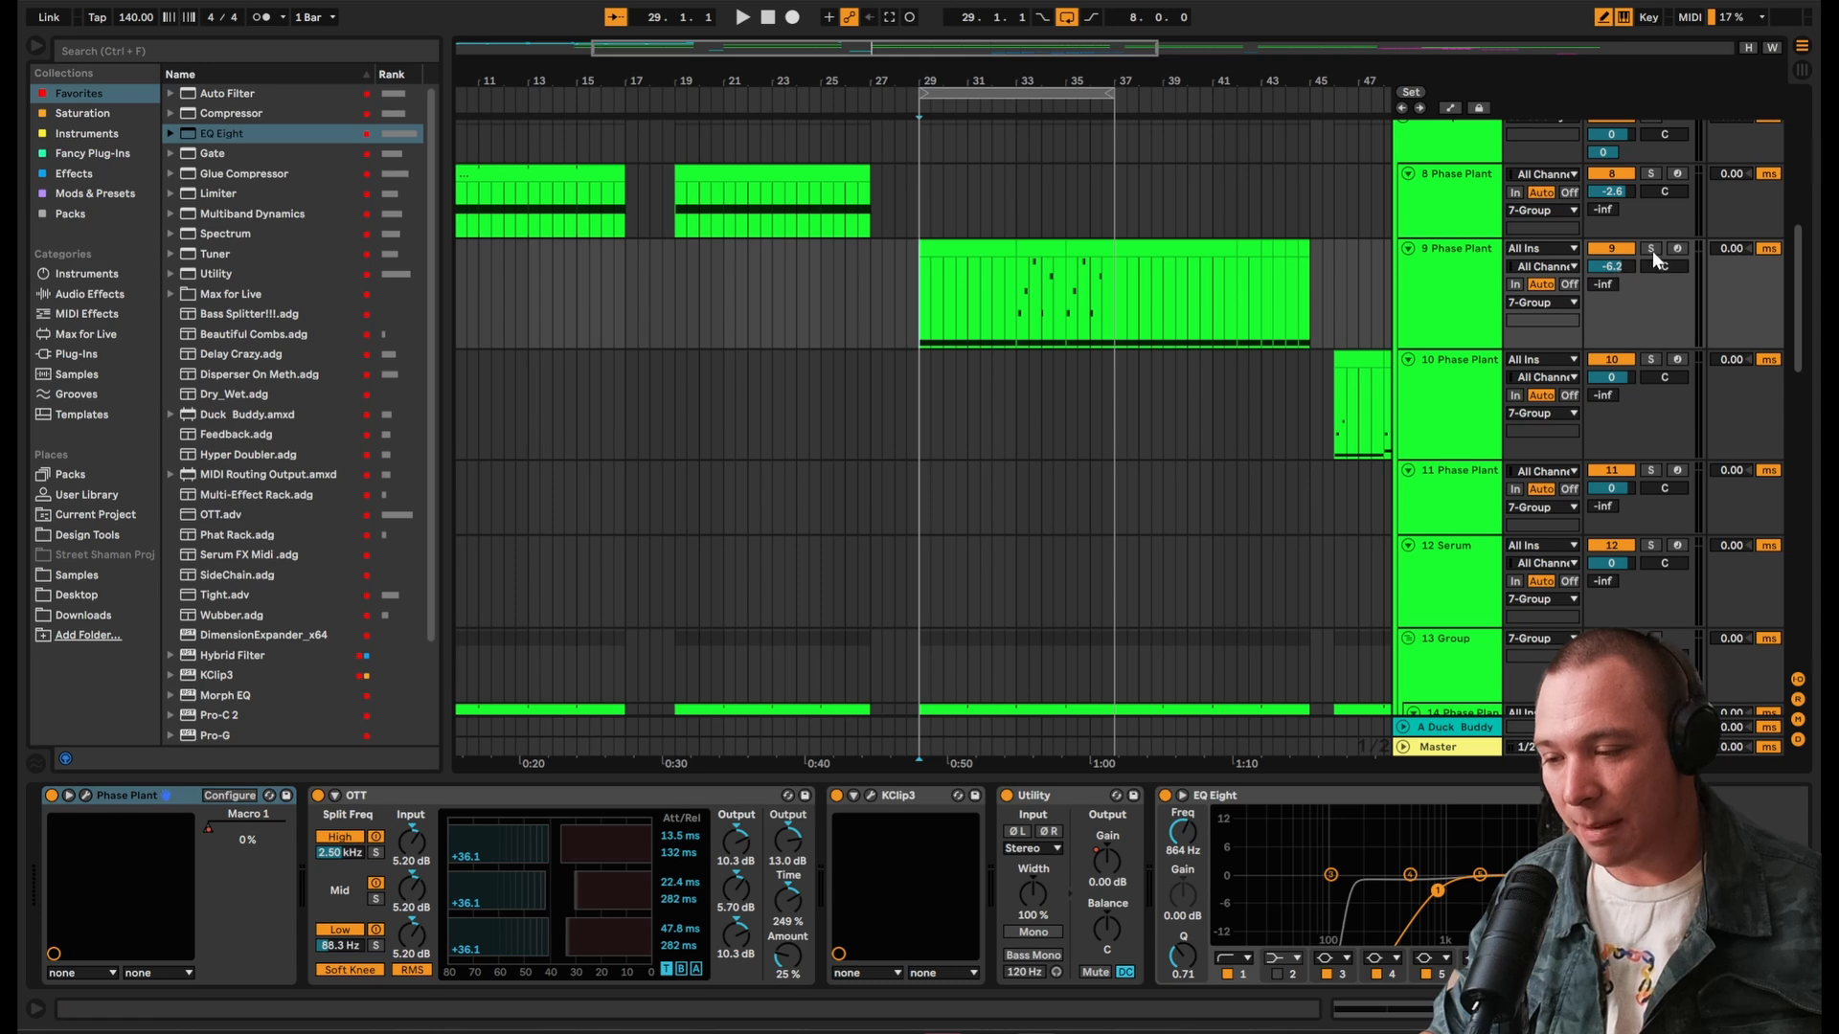
{"action": "left_click", "coordinate": [1651, 249]}
{"action": "scroll", "coordinate": [986, 268], "scroll_direction": "up", "scroll_amount": 2}
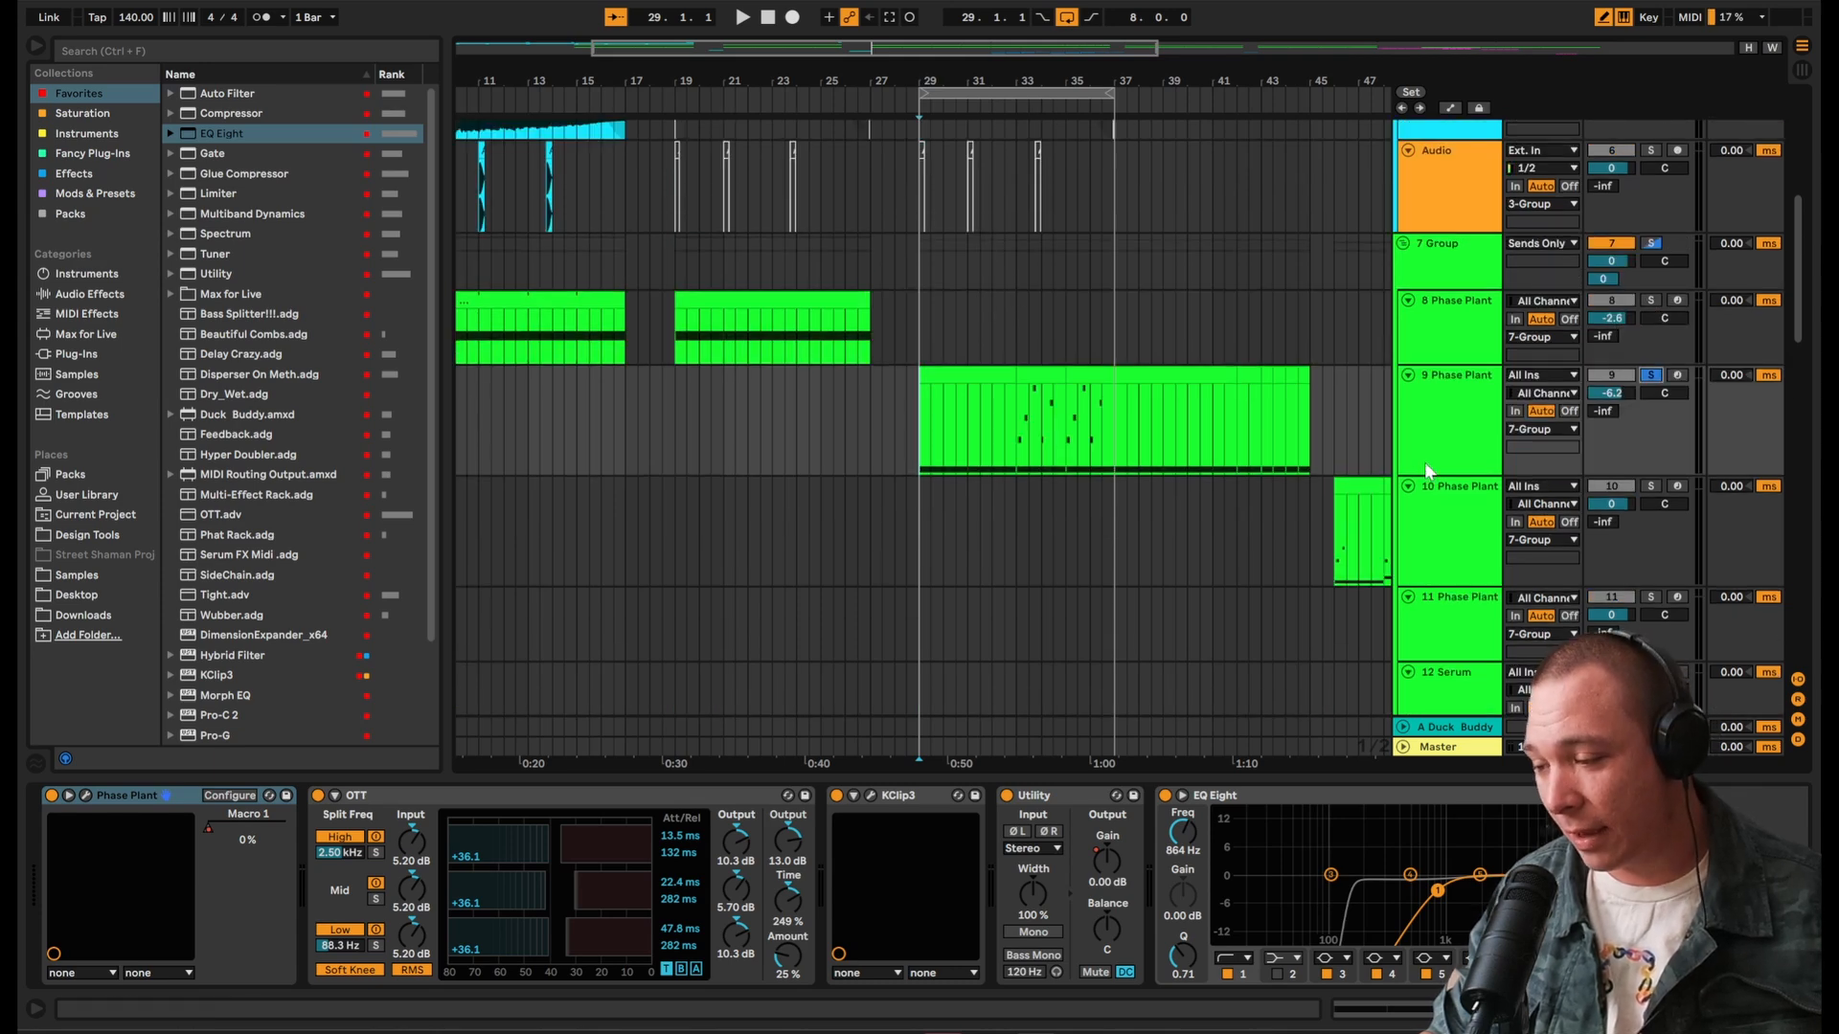
{"action": "scroll", "coordinate": [862, 495], "scroll_direction": "down", "scroll_amount": 2}
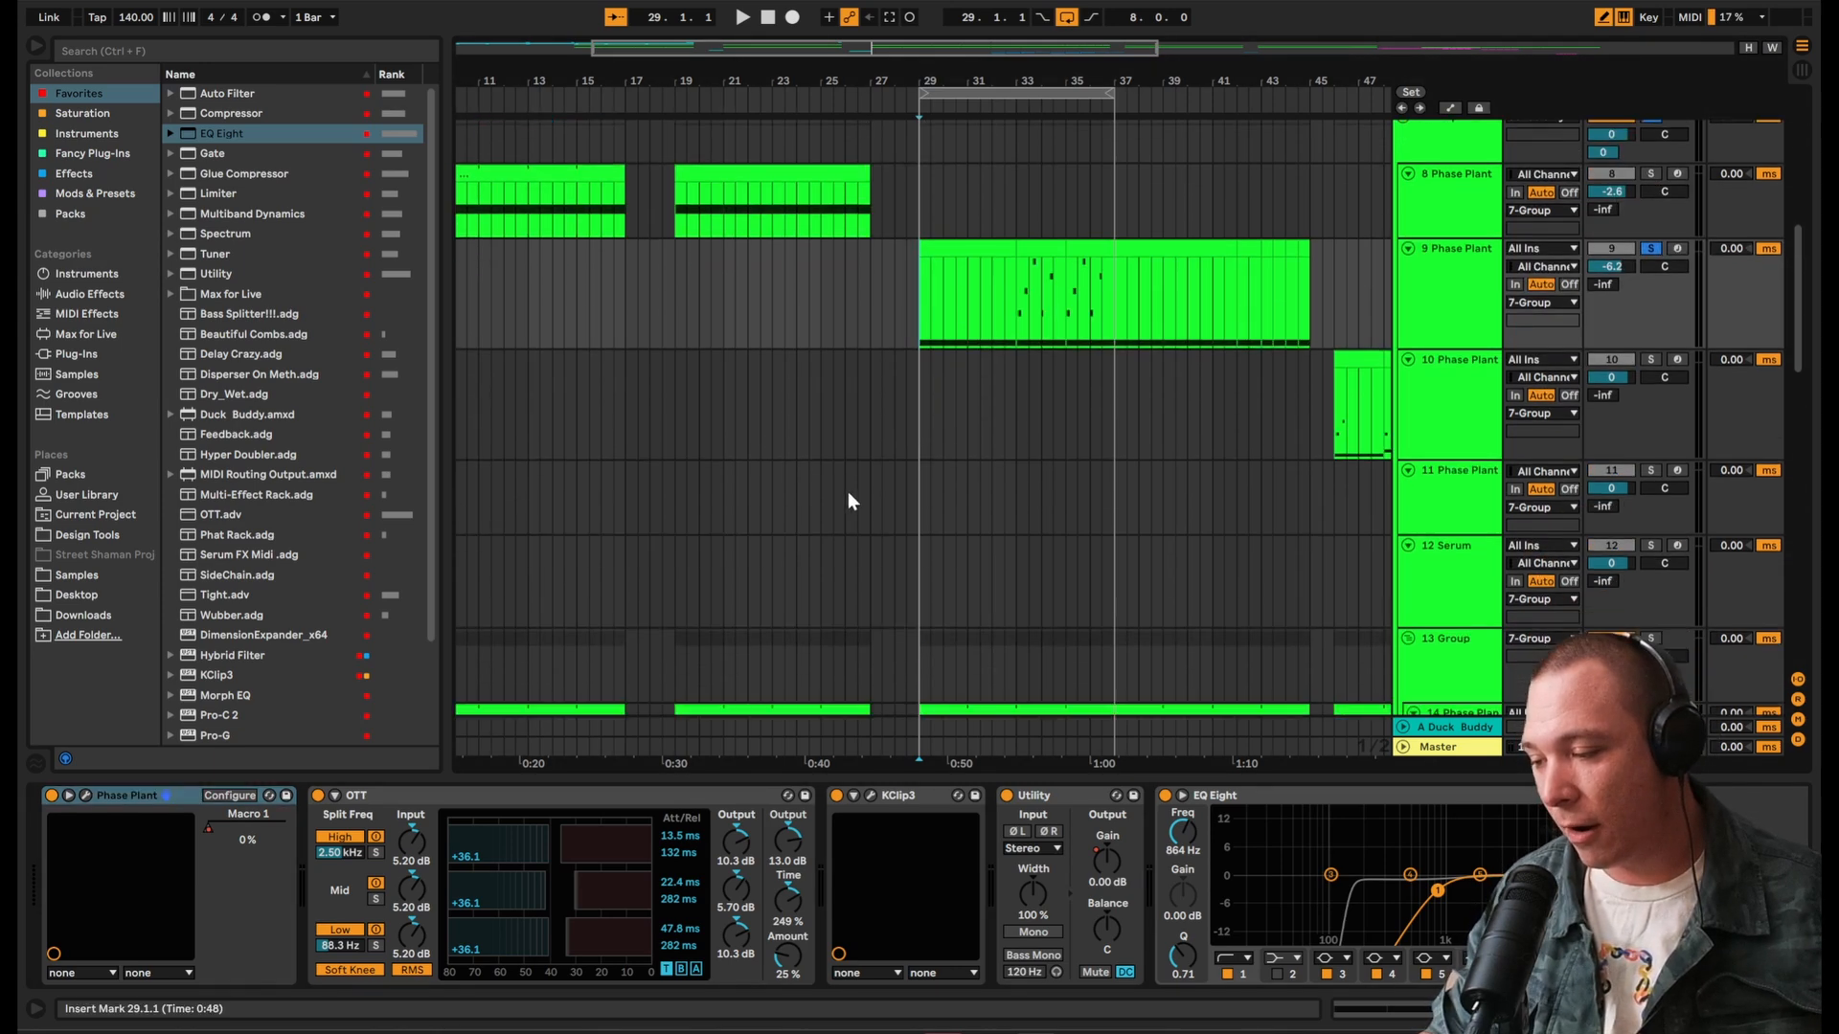
{"action": "scroll", "coordinate": [907, 512], "scroll_direction": "up", "scroll_amount": 1}
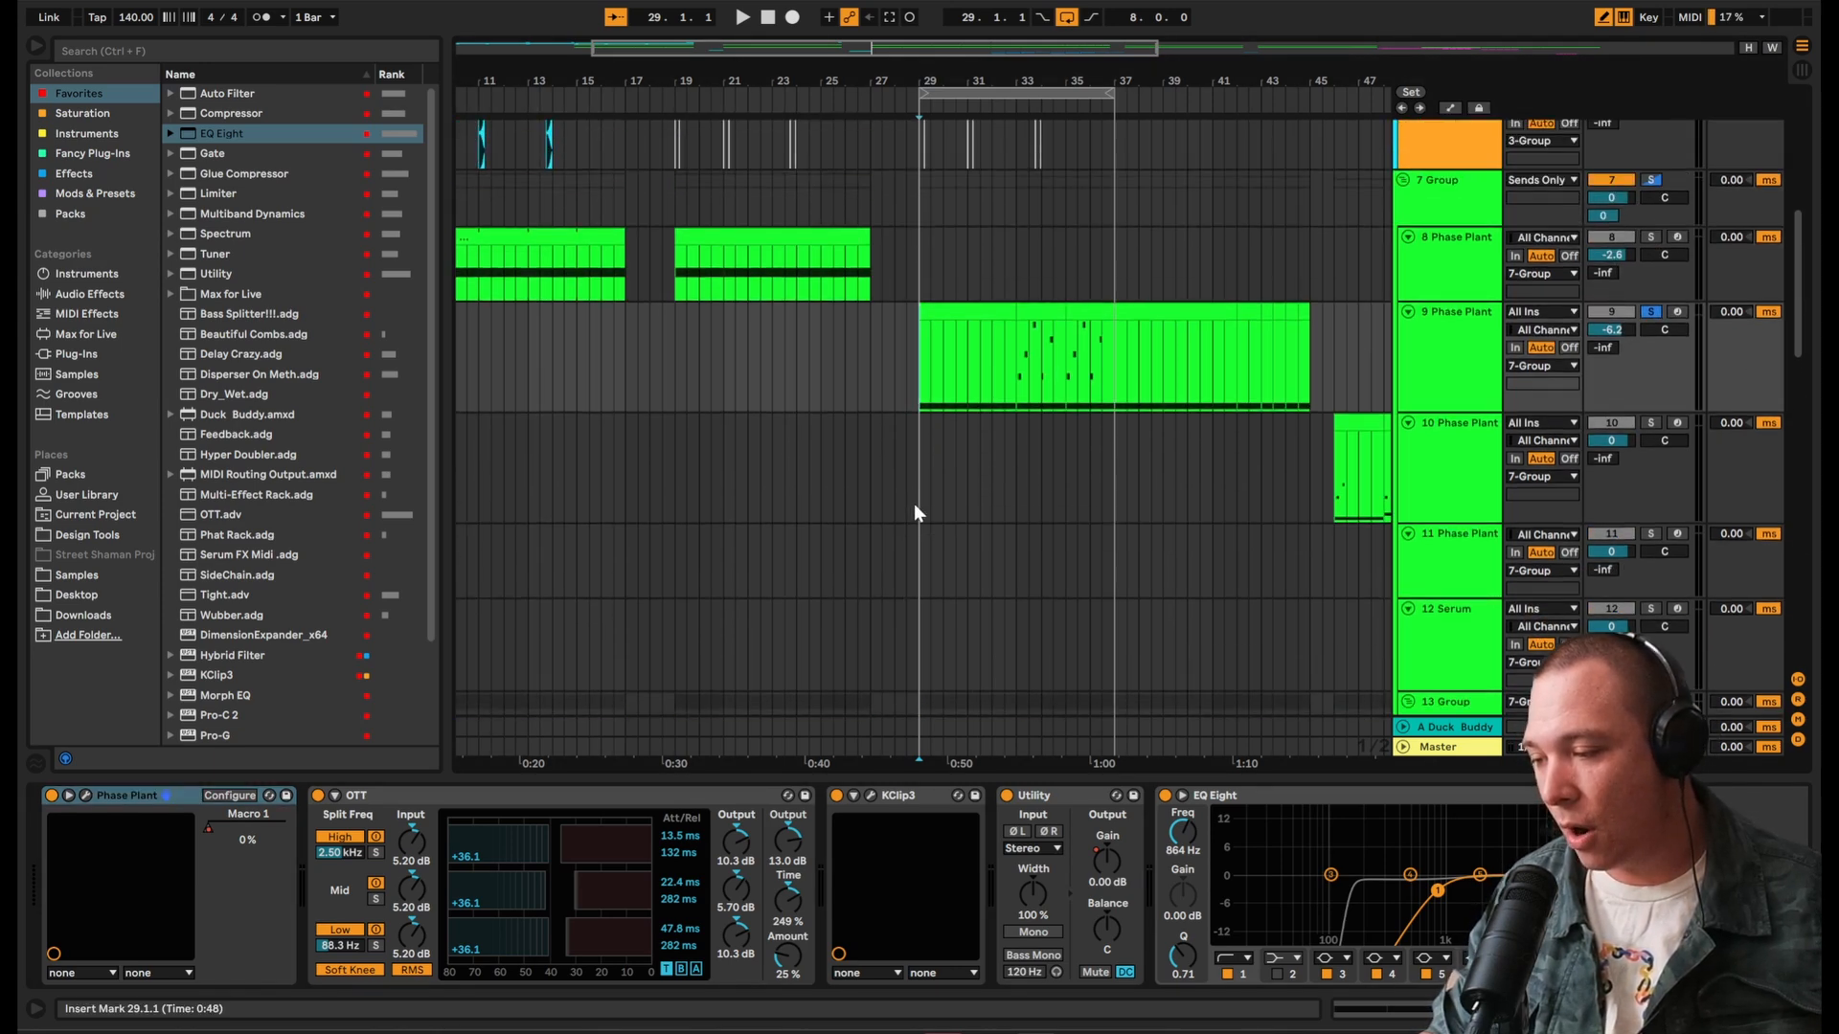
Step: Open track 9's Phase Plant and examine its oscillator, the convolvers in Lane 2 and the Distortion in Lane 3
{"action": "left_click", "coordinate": [85, 795]}
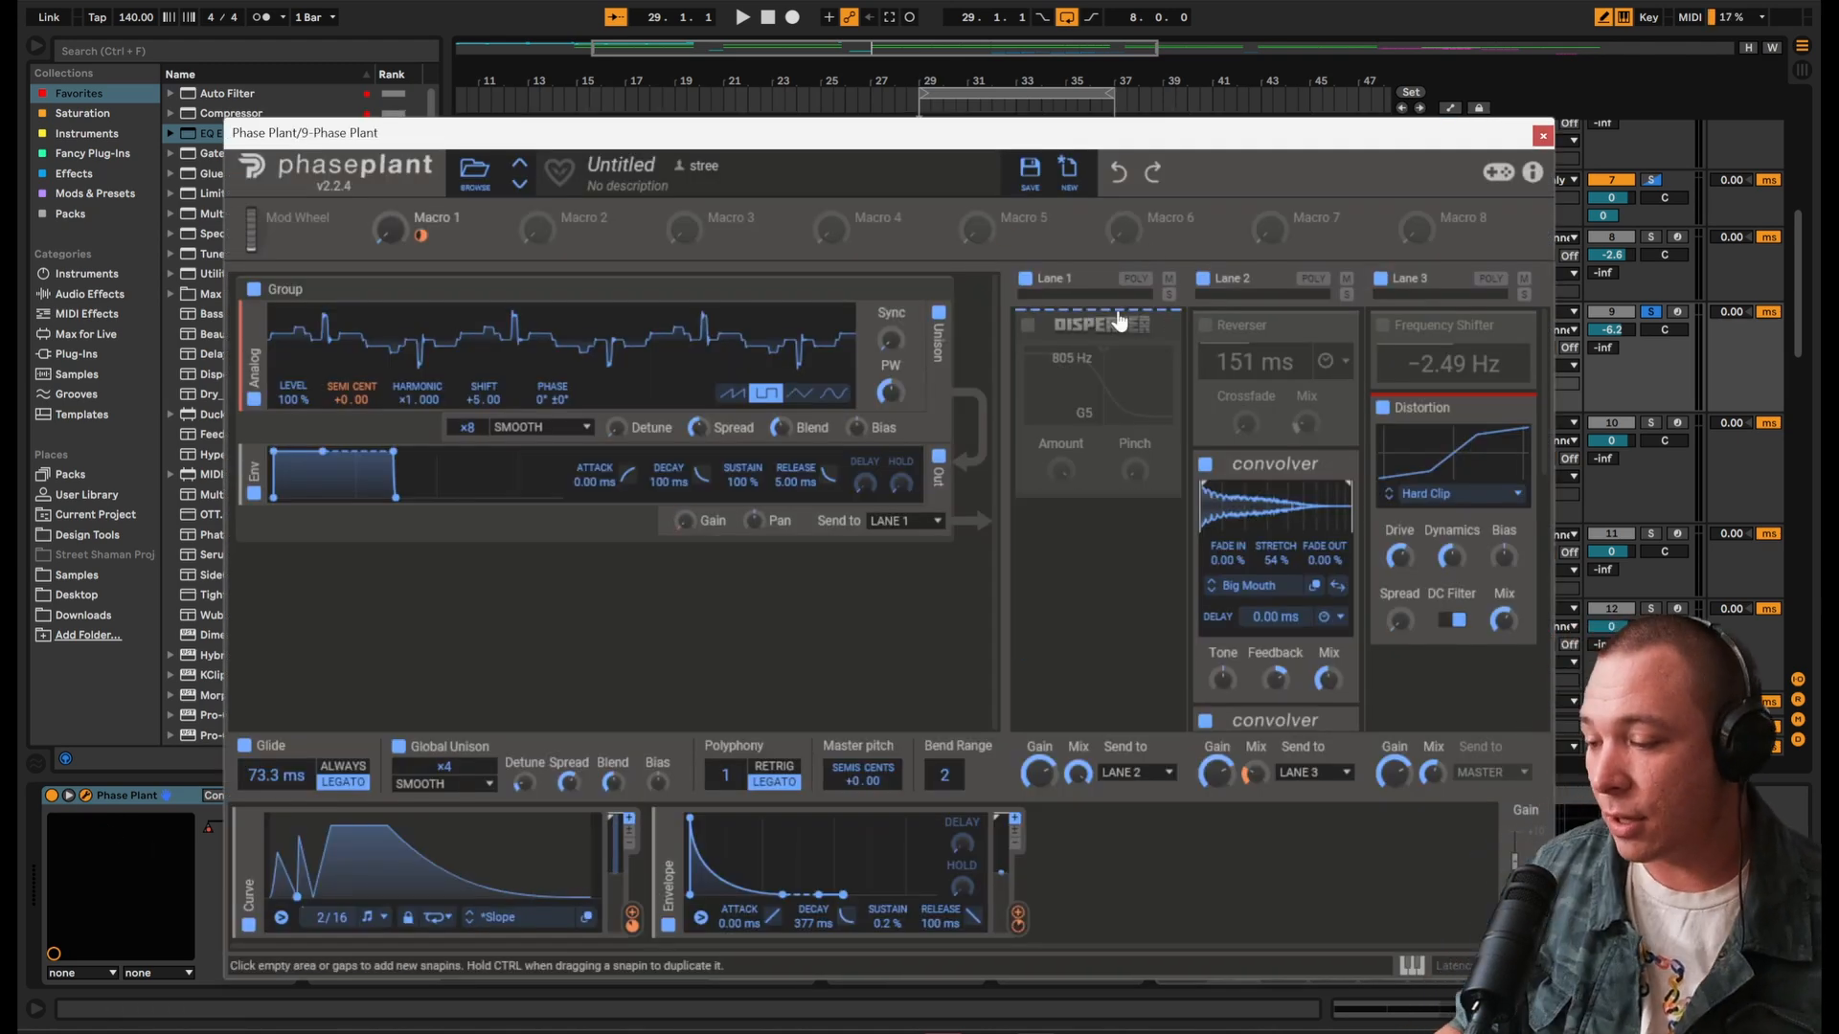
{"action": "scroll", "coordinate": [1181, 371], "scroll_direction": "down", "scroll_amount": 6}
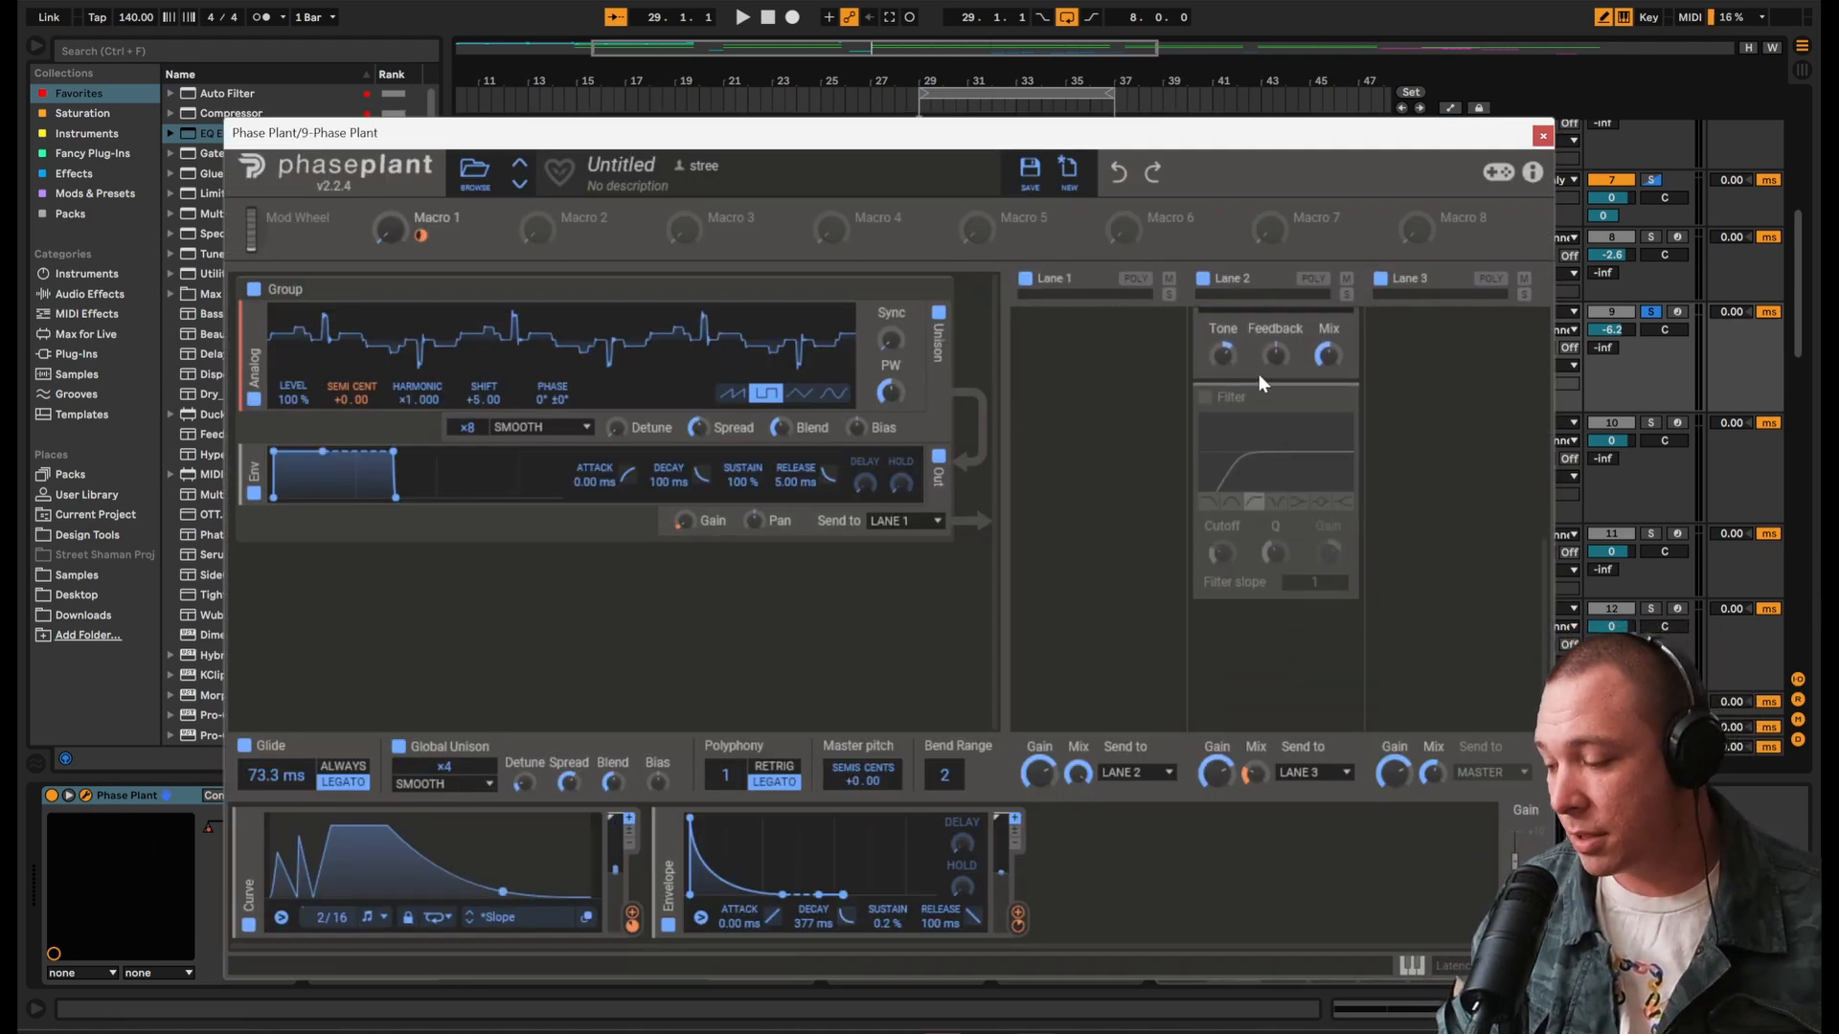
{"action": "scroll", "coordinate": [1258, 373], "scroll_direction": "up", "scroll_amount": 5}
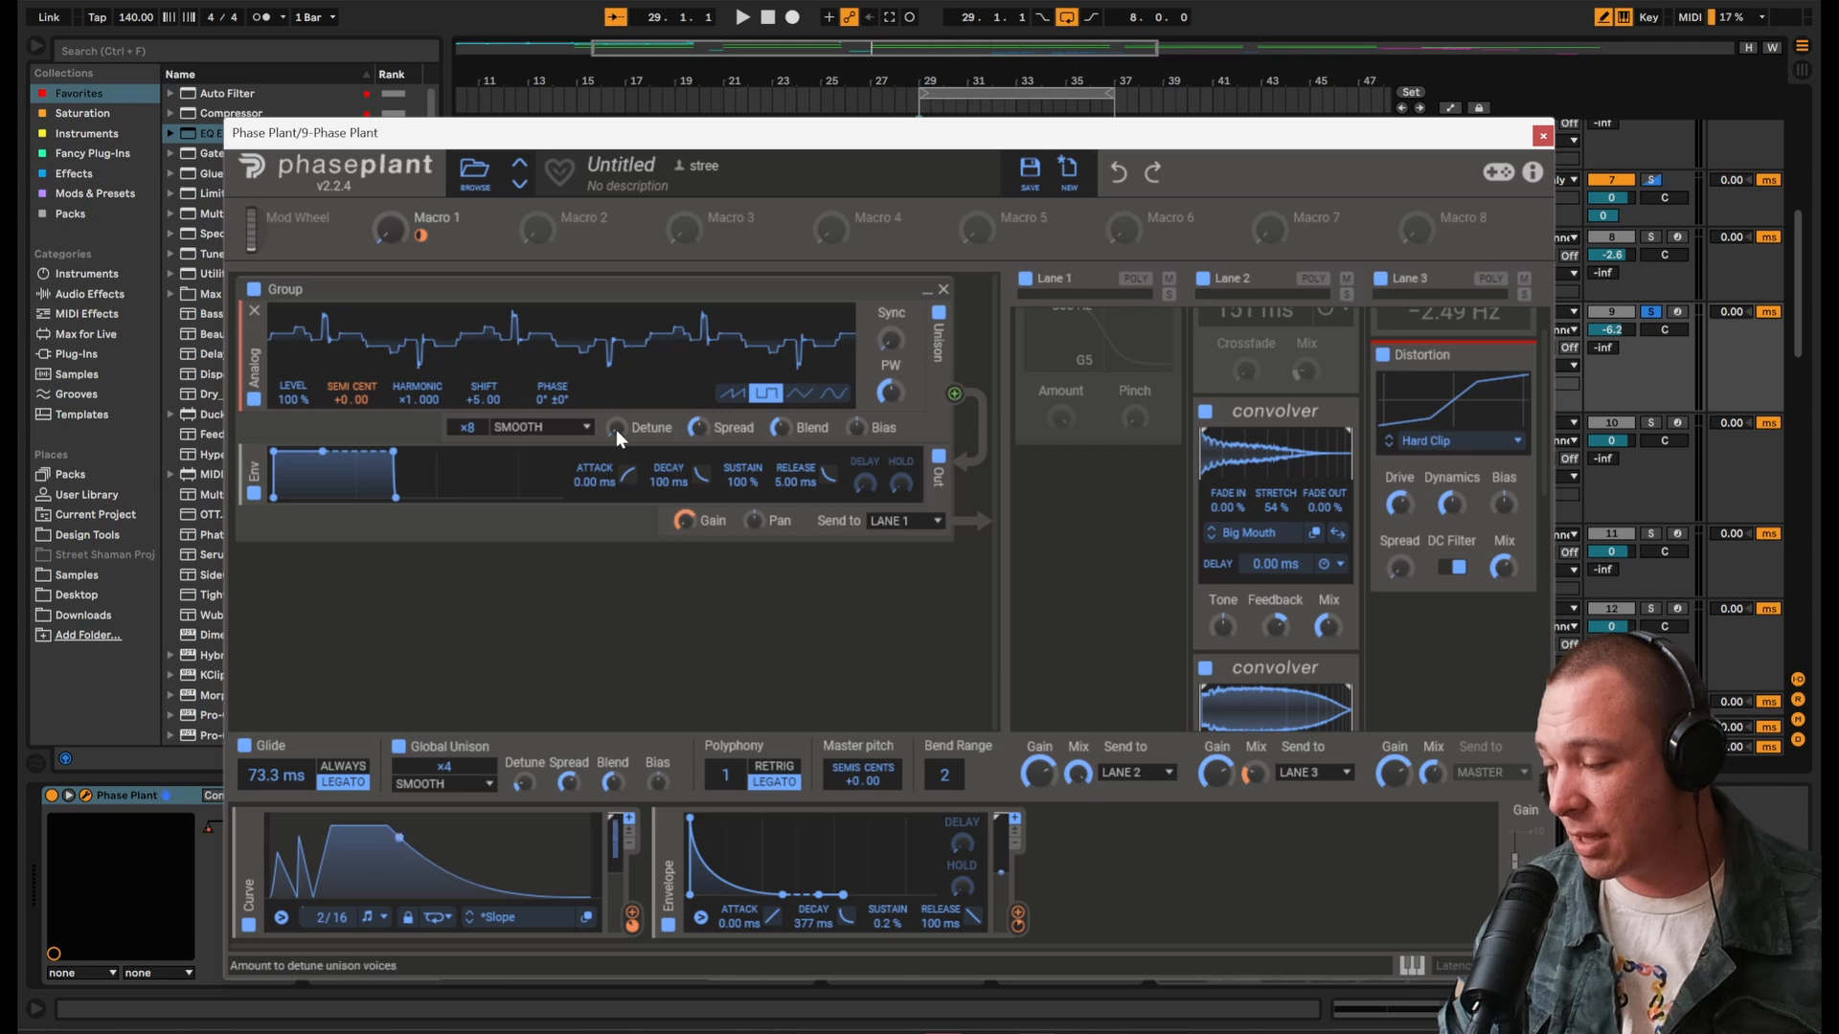
{"action": "scroll", "coordinate": [1455, 402], "scroll_direction": "up", "scroll_amount": 1}
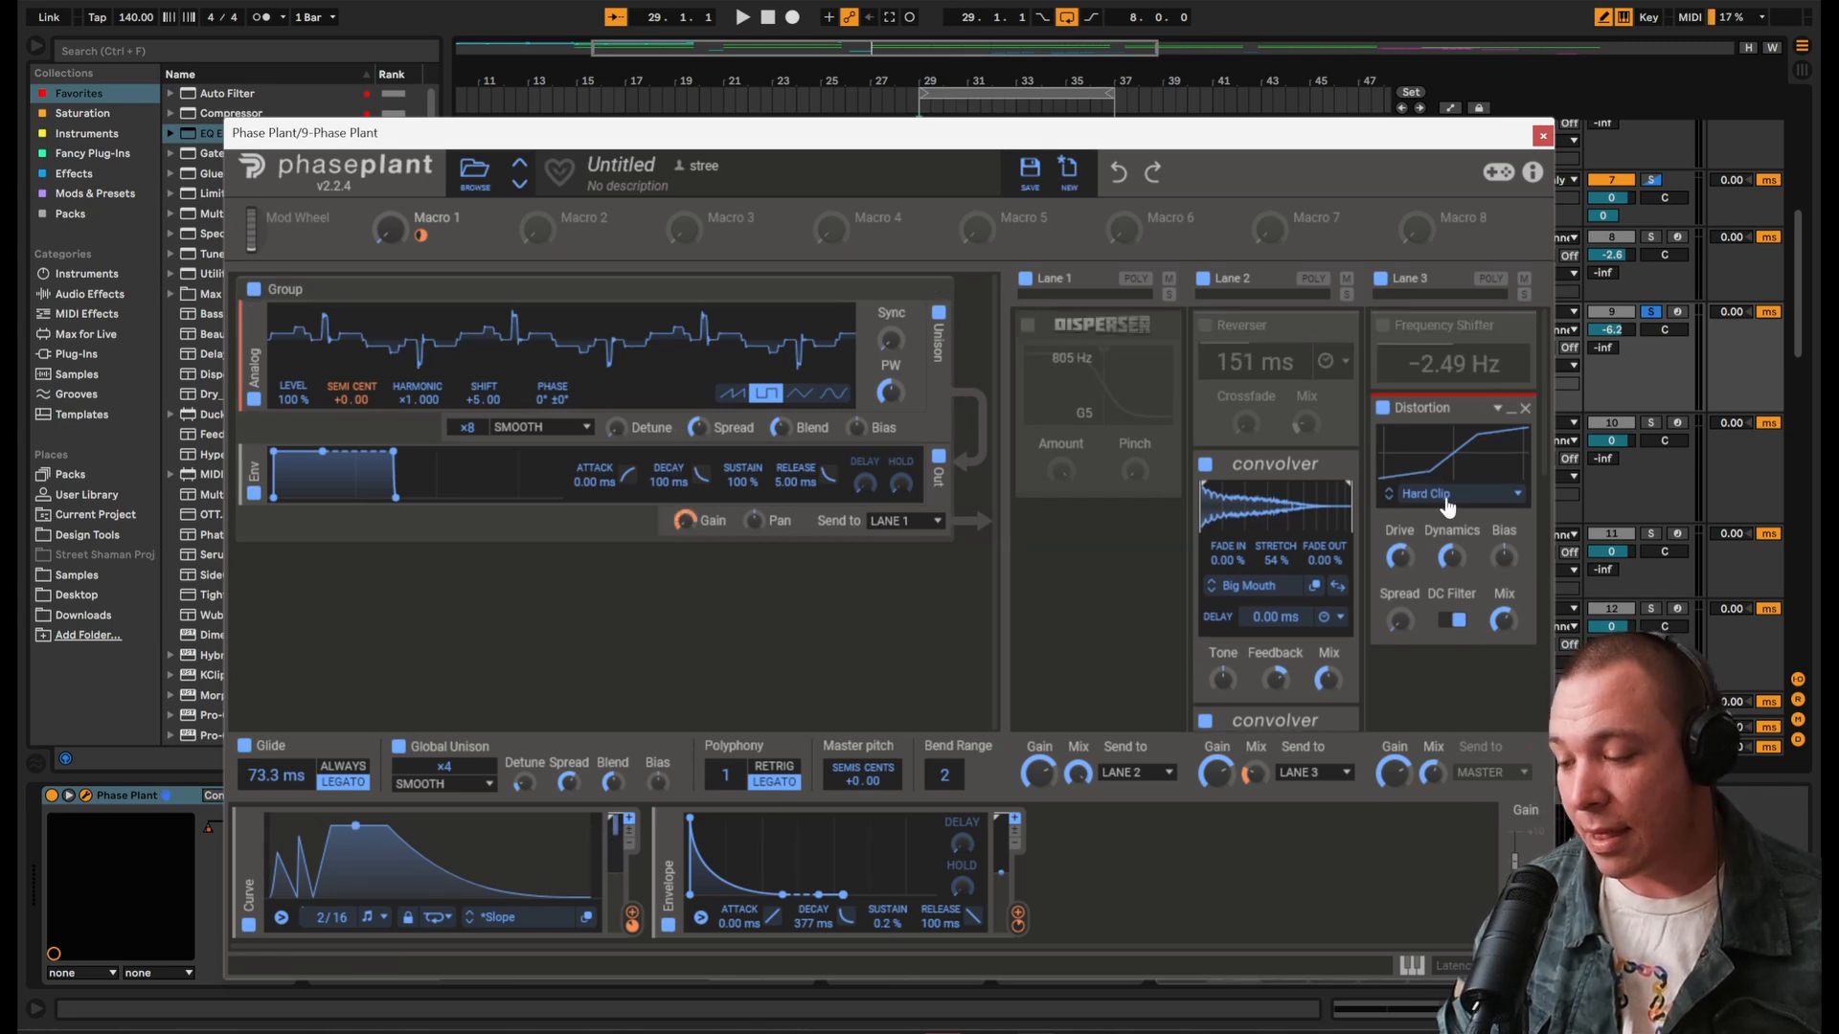
{"action": "scroll", "coordinate": [1295, 388], "scroll_direction": "down", "scroll_amount": 3}
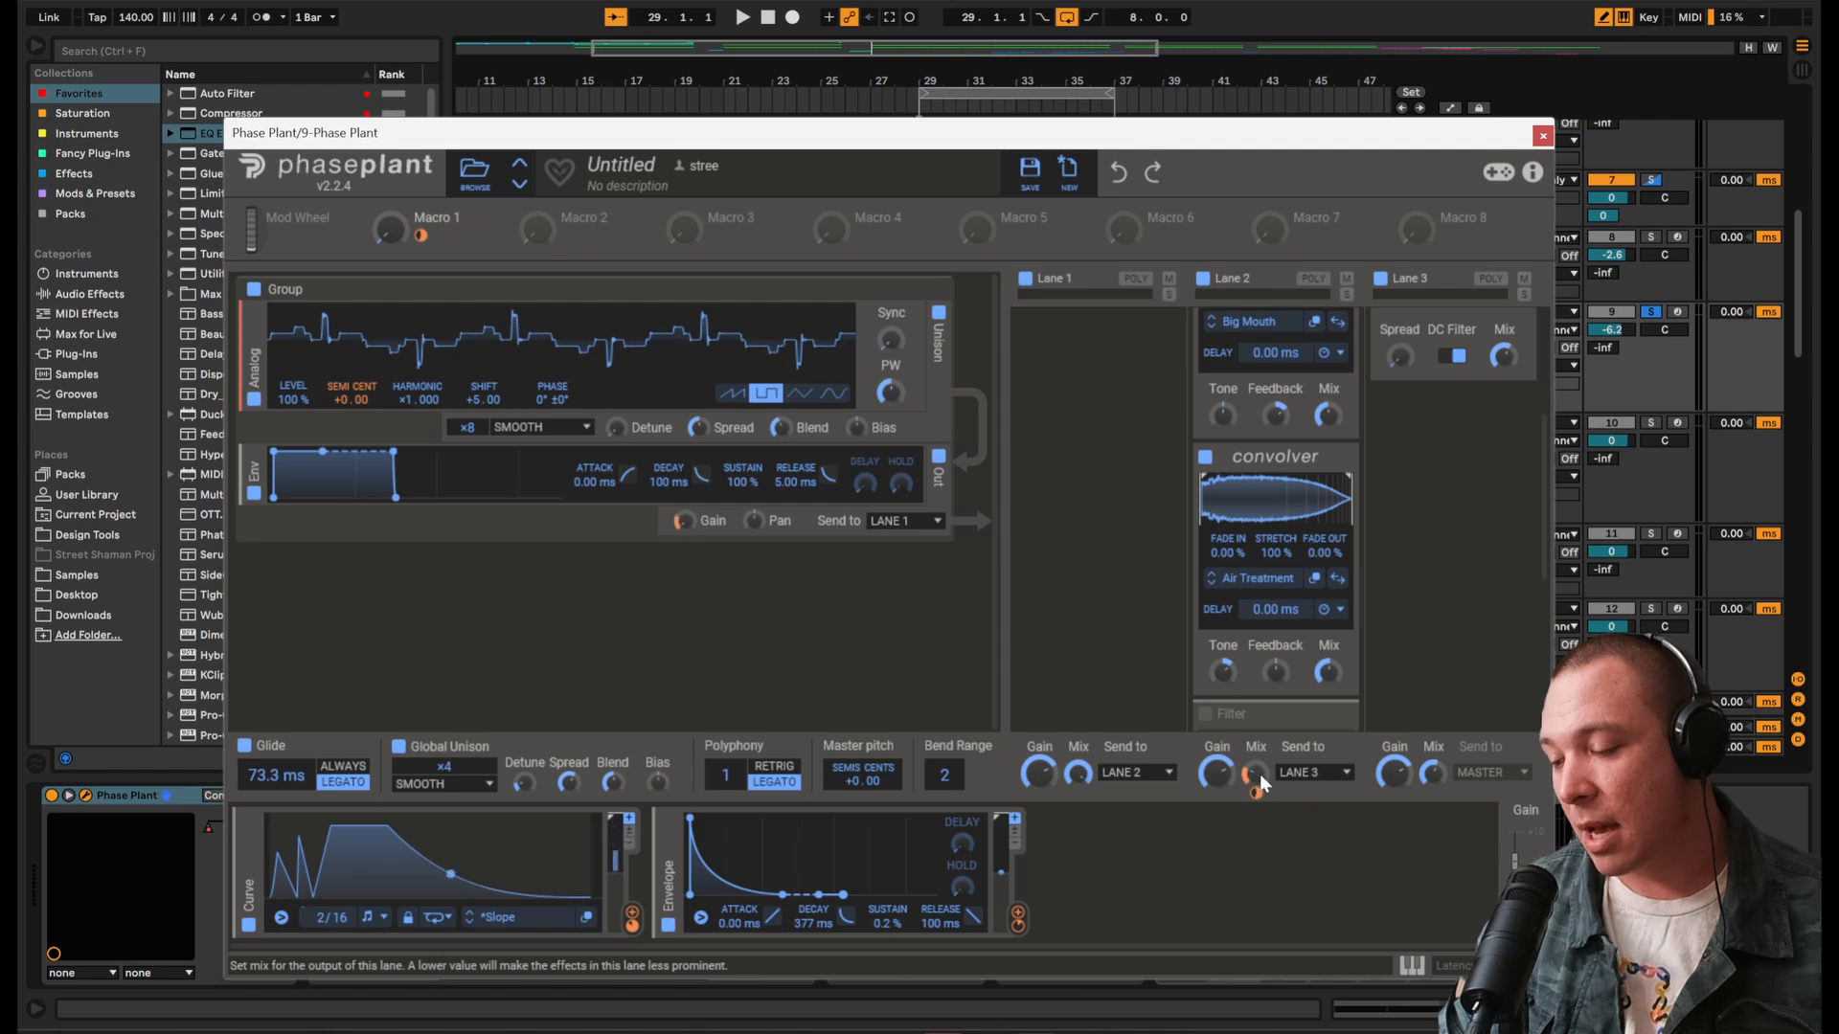
{"action": "scroll", "coordinate": [1281, 455], "scroll_direction": "up", "scroll_amount": 3}
{"action": "scroll", "coordinate": [1280, 455], "scroll_direction": "down", "scroll_amount": 2}
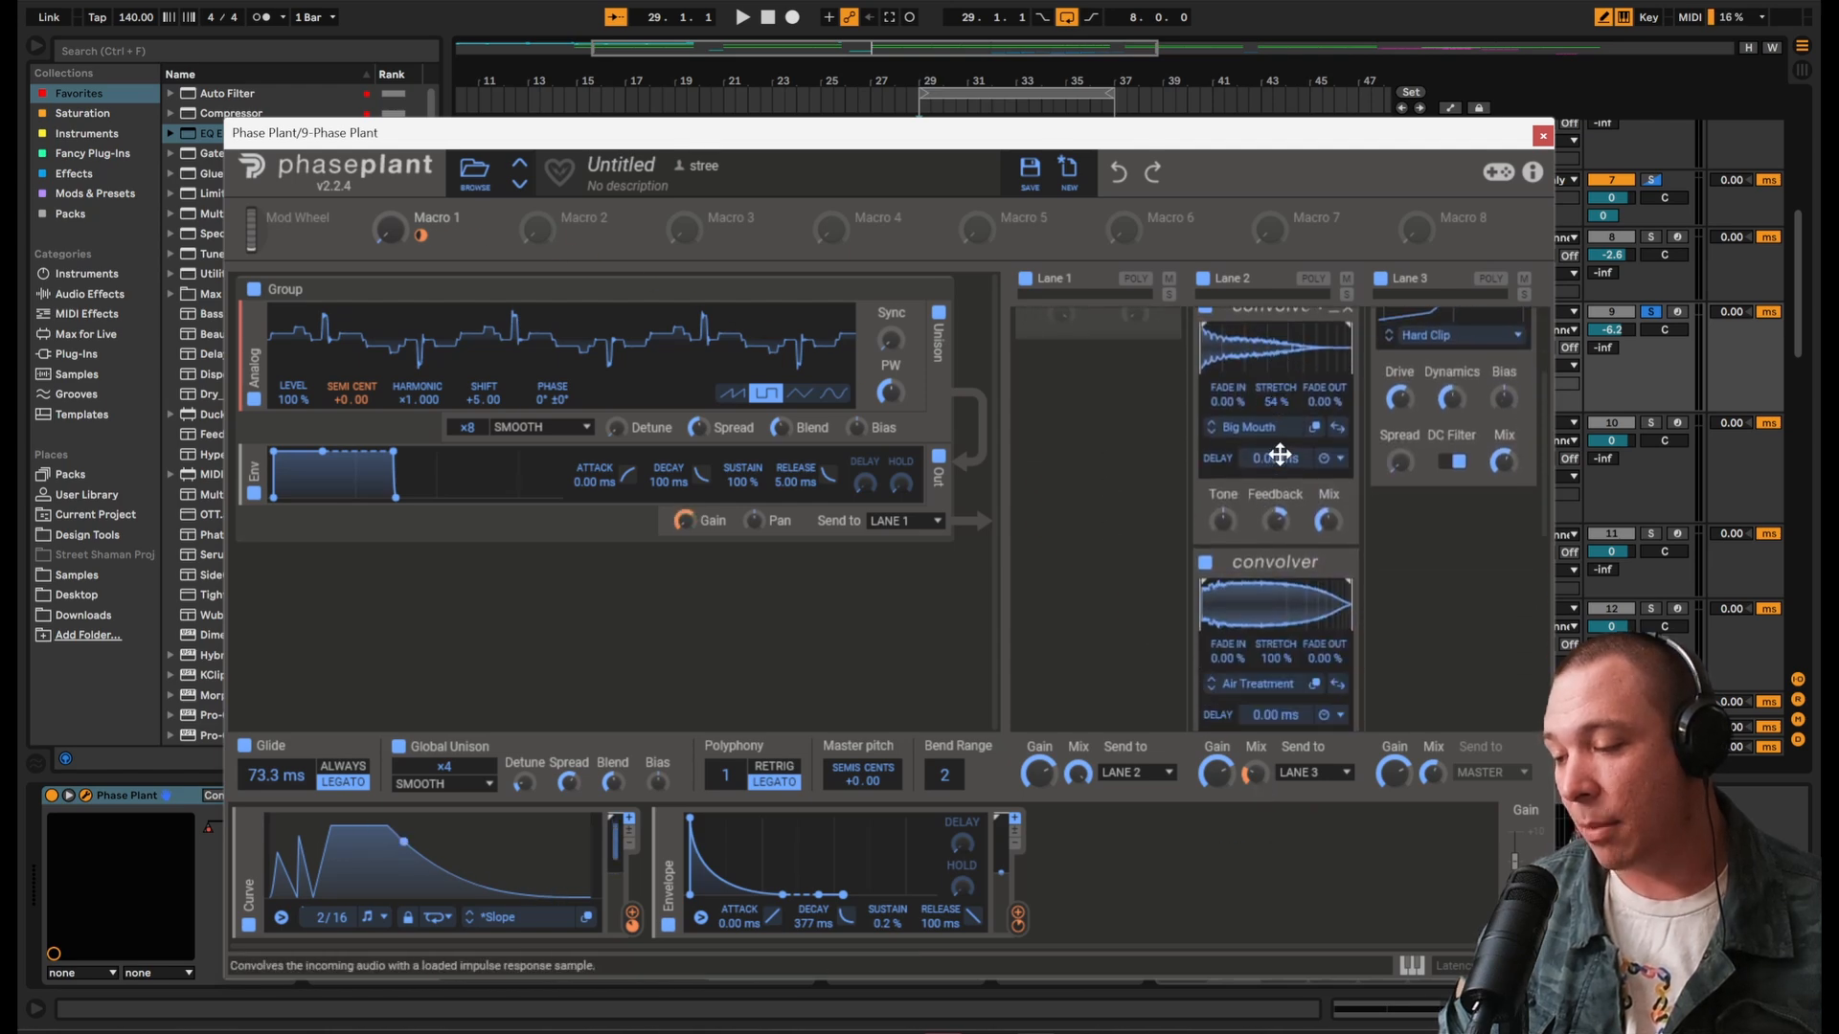
{"action": "scroll", "coordinate": [1281, 455], "scroll_direction": "up", "scroll_amount": 1}
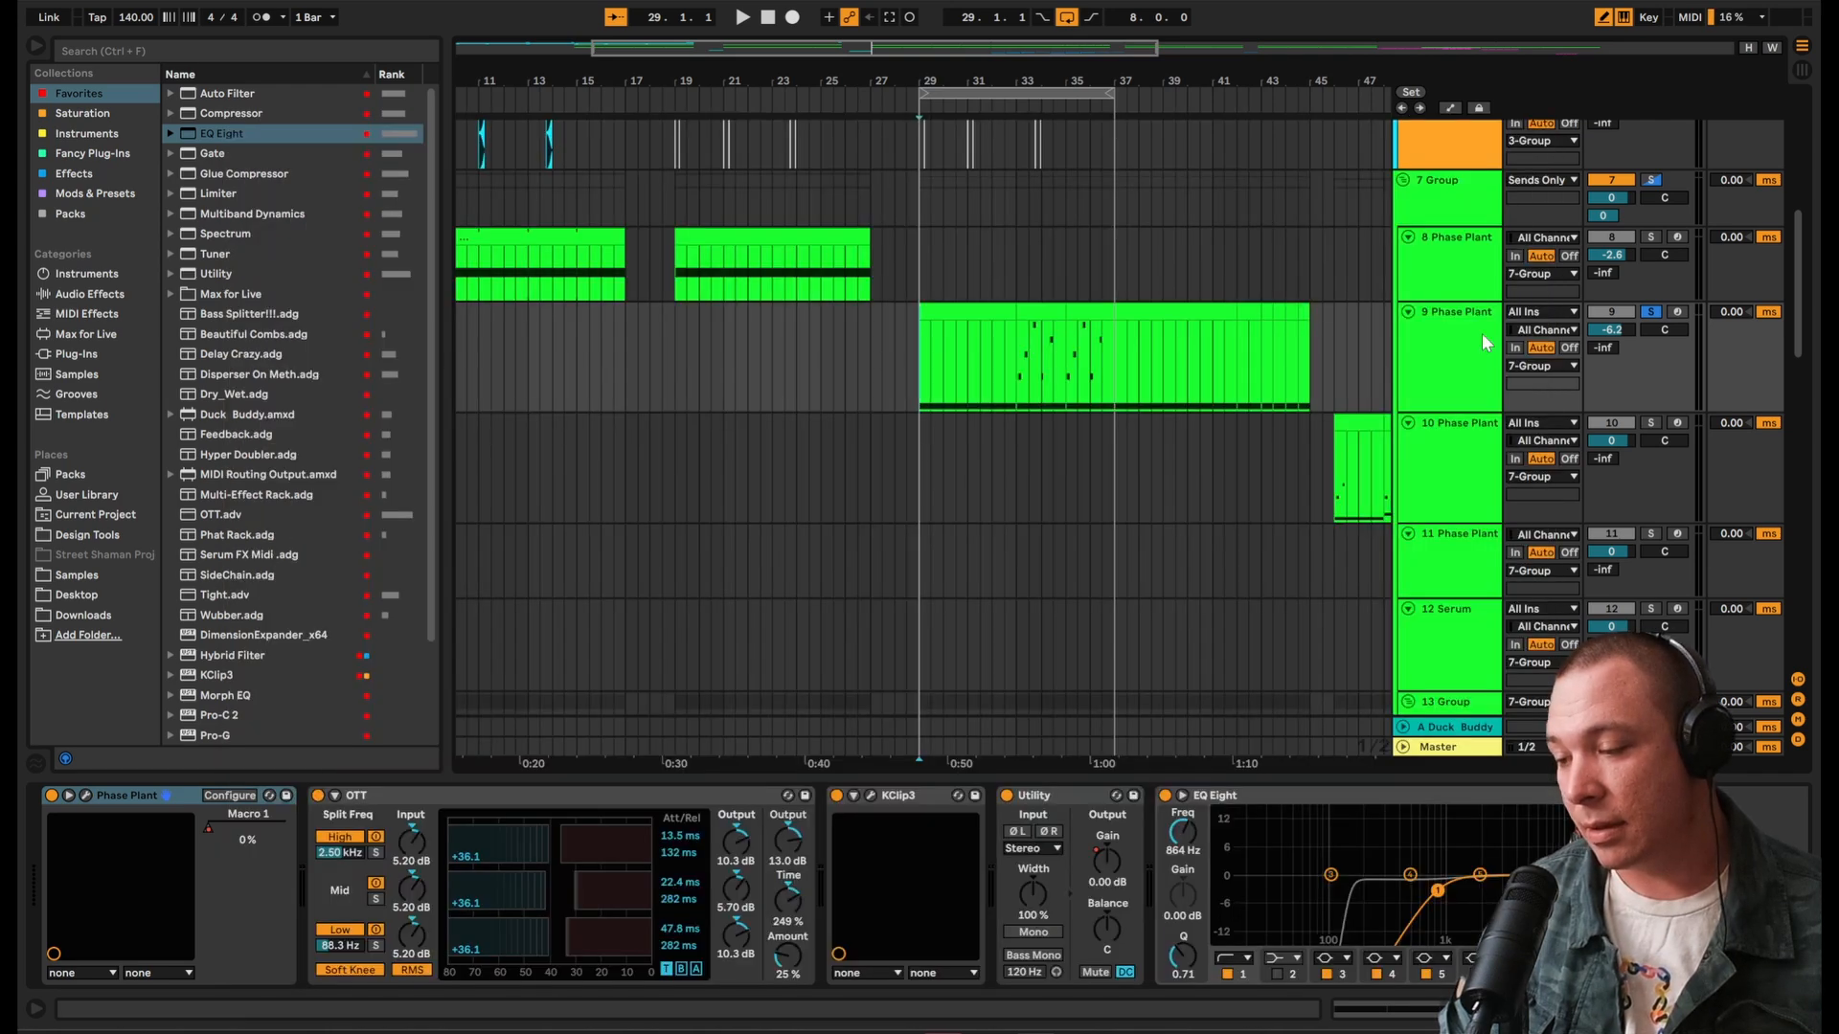
Step: Open track 8's Phase Plant for comparison, solo the track and play its clip from bar 19 while viewing the patch
{"action": "left_click", "coordinate": [1429, 274]}
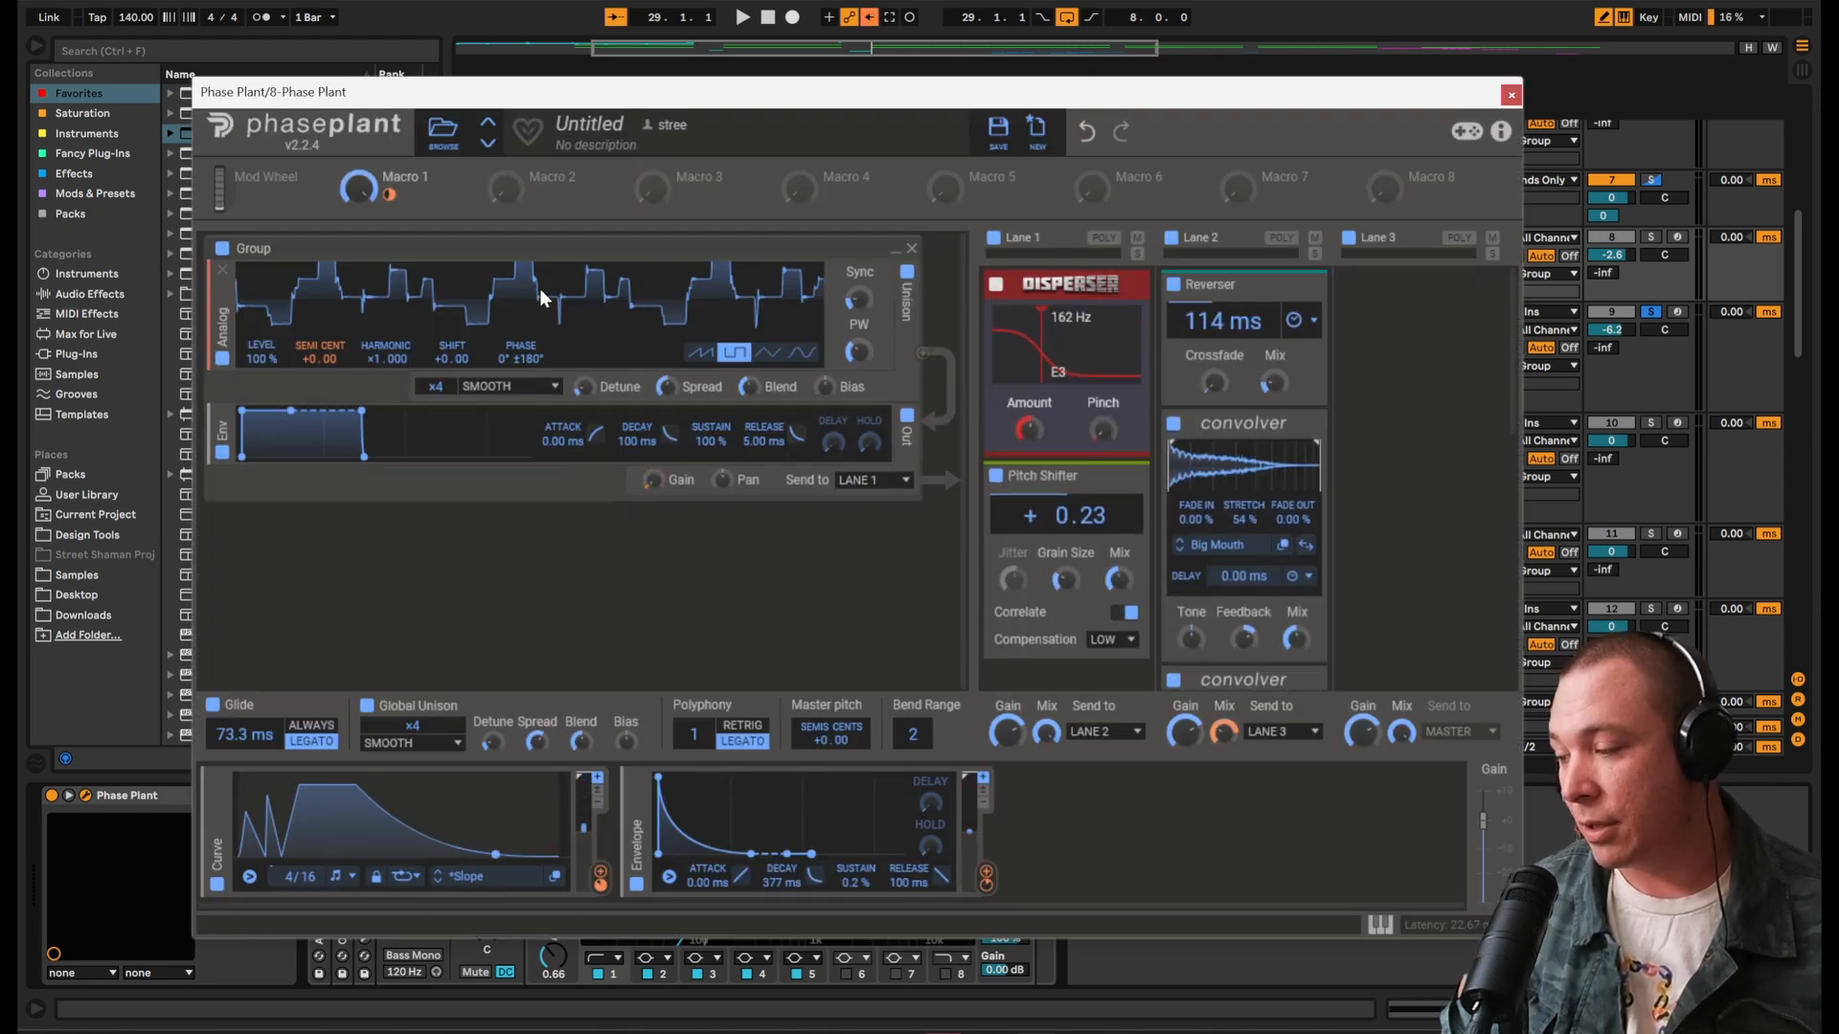
{"action": "mouse_move", "coordinate": [1122, 93]}
{"action": "left_mouse_down"}
{"action": "mouse_move", "coordinate": [1005, 565]}
{"action": "mouse_move", "coordinate": [1006, 491]}
{"action": "left_mouse_up"}
{"action": "left_click", "coordinate": [893, 379]}
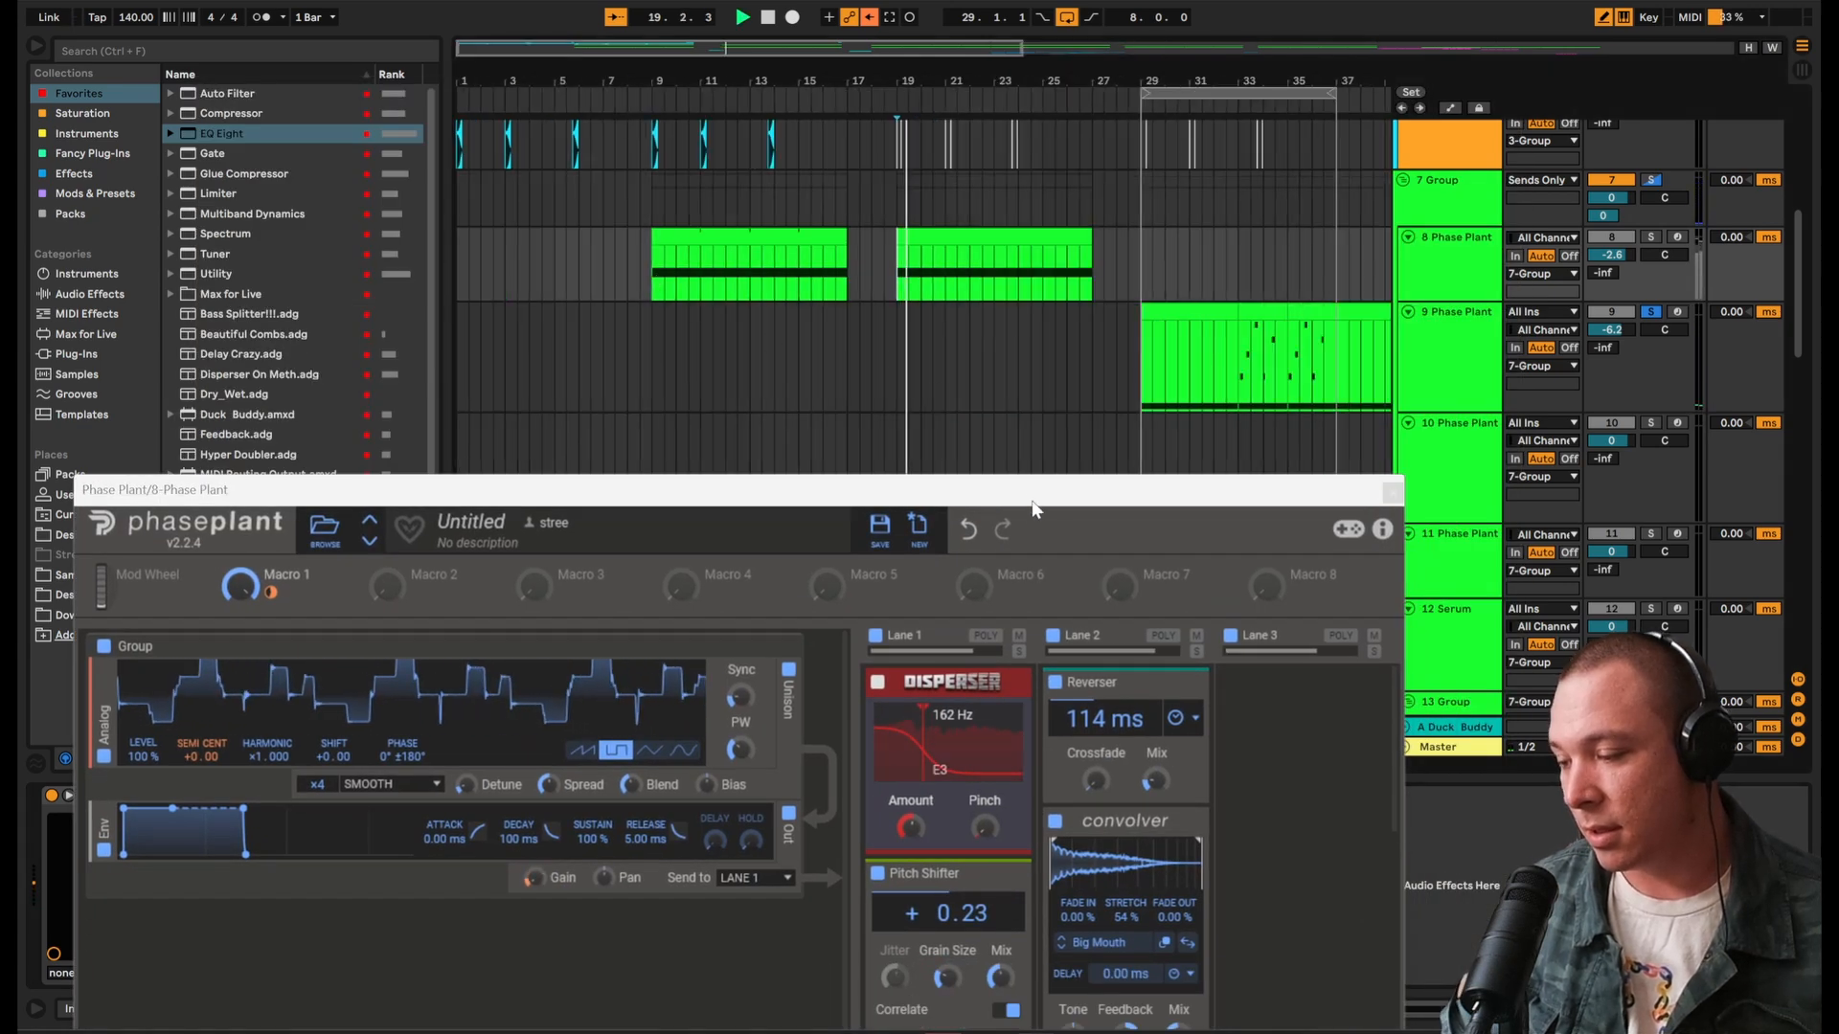
{"action": "key", "text": "space"}
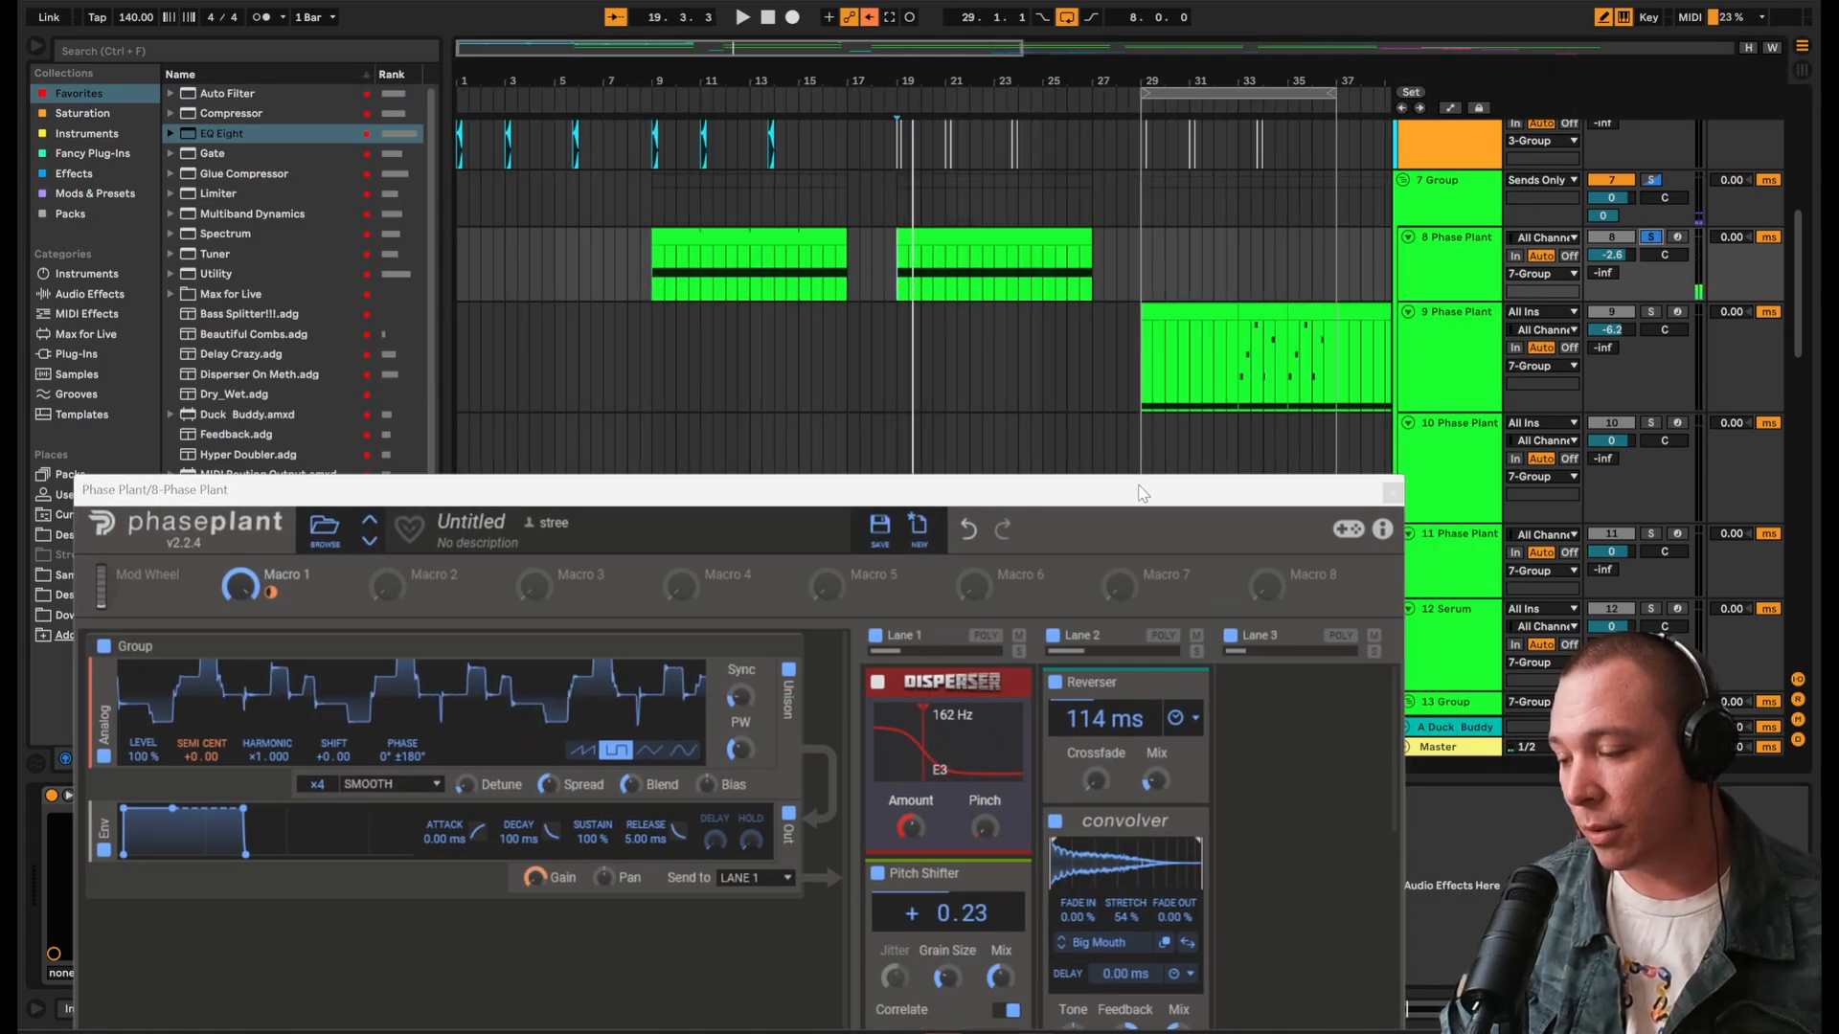
{"action": "left_click_drag", "start_coordinate": [1143, 493], "coordinate": [1315, 119]}
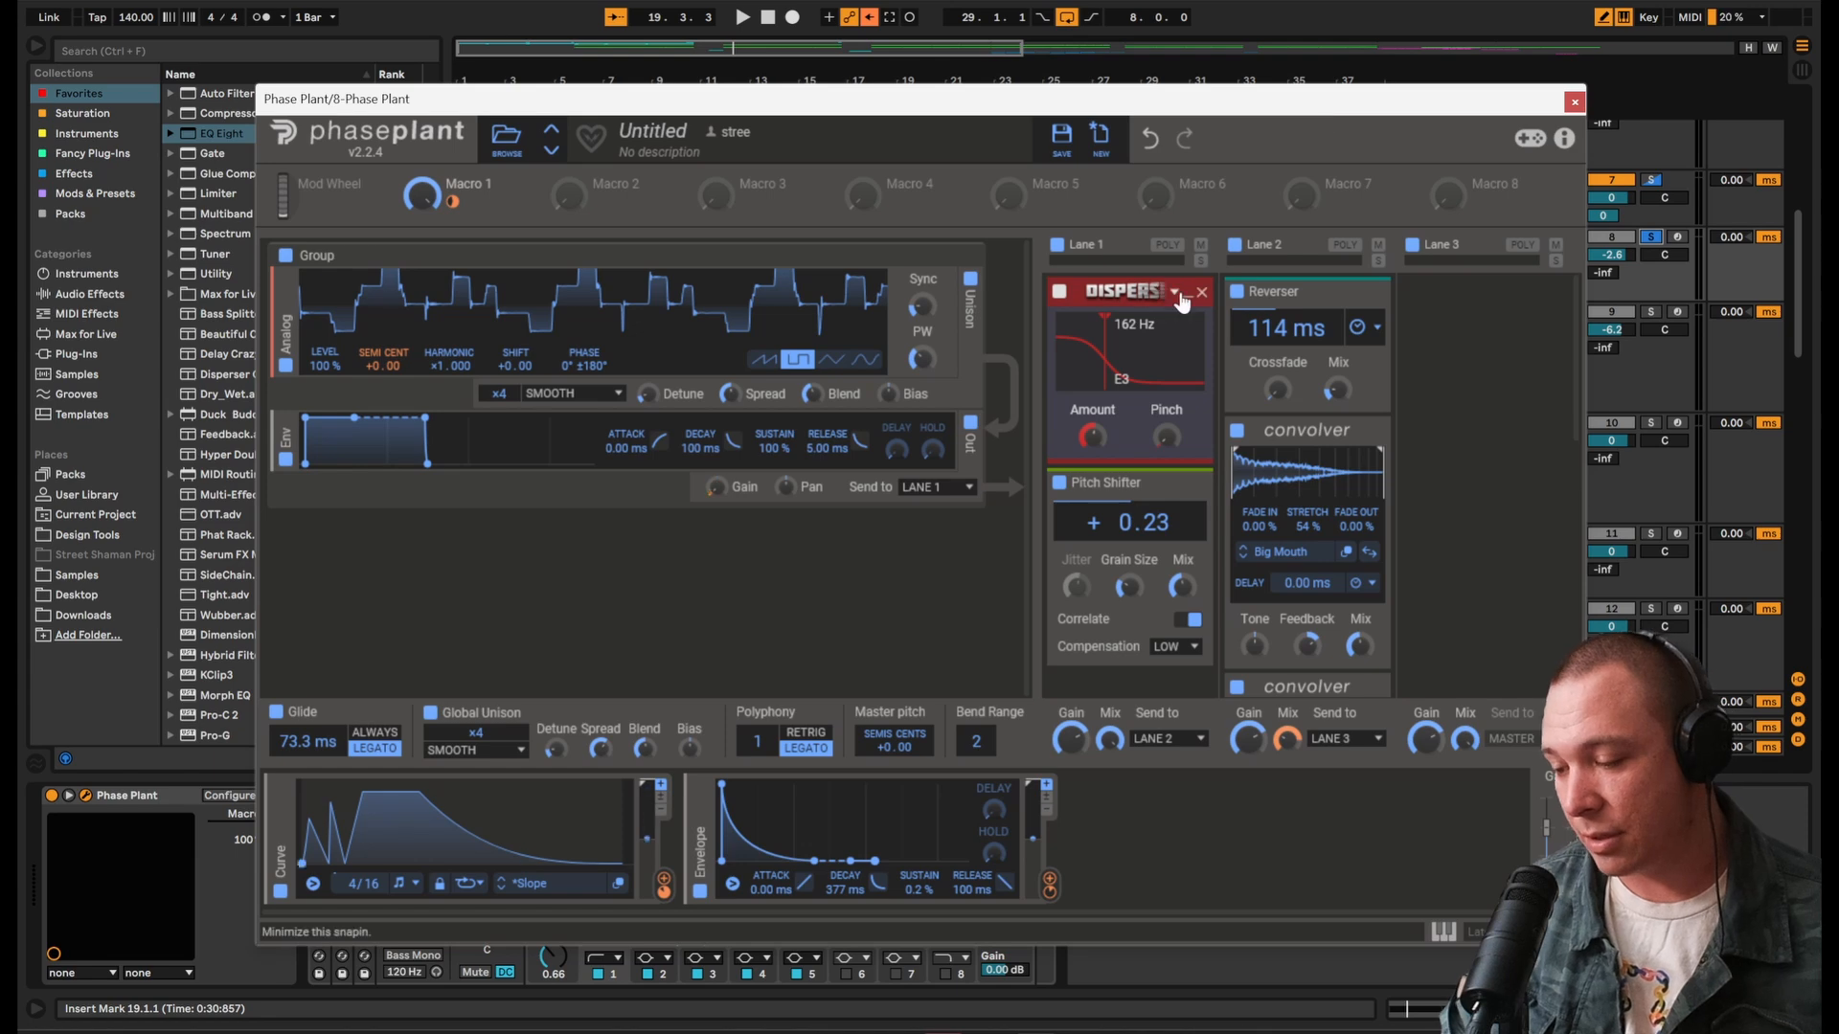
{"action": "key", "text": "space"}
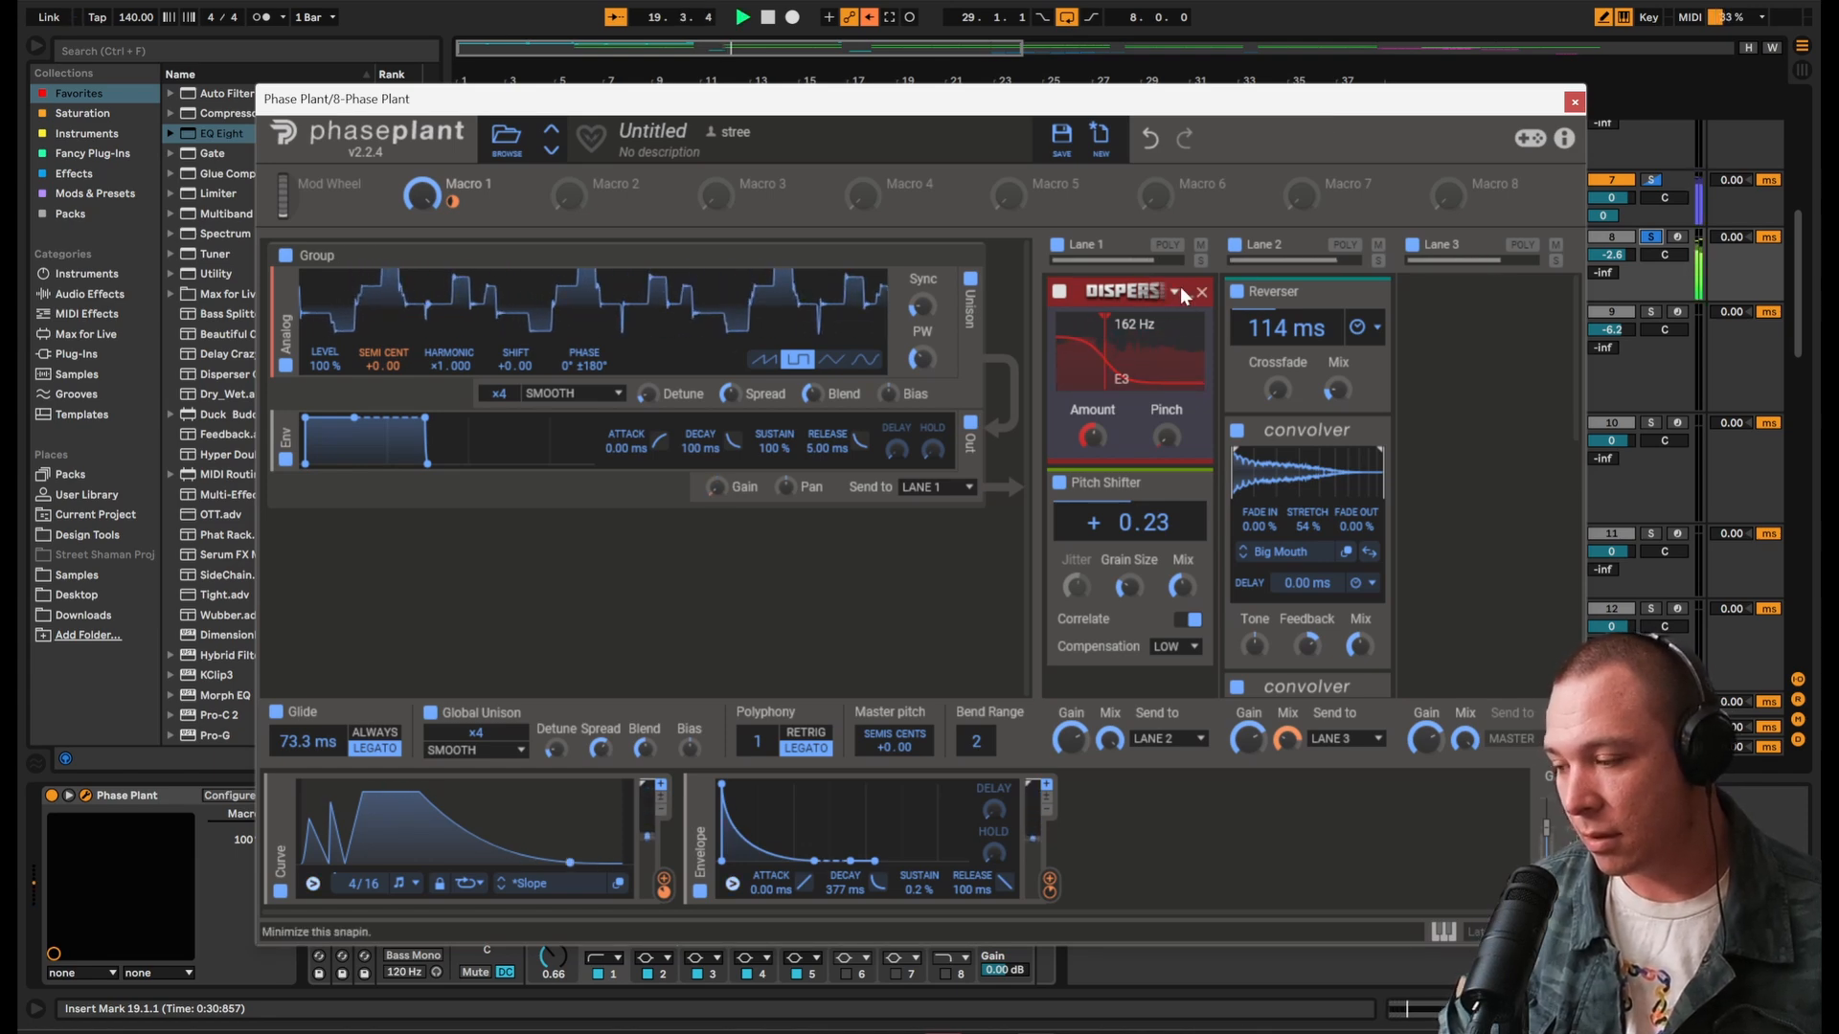
{"action": "left_click", "coordinate": [1574, 100]}
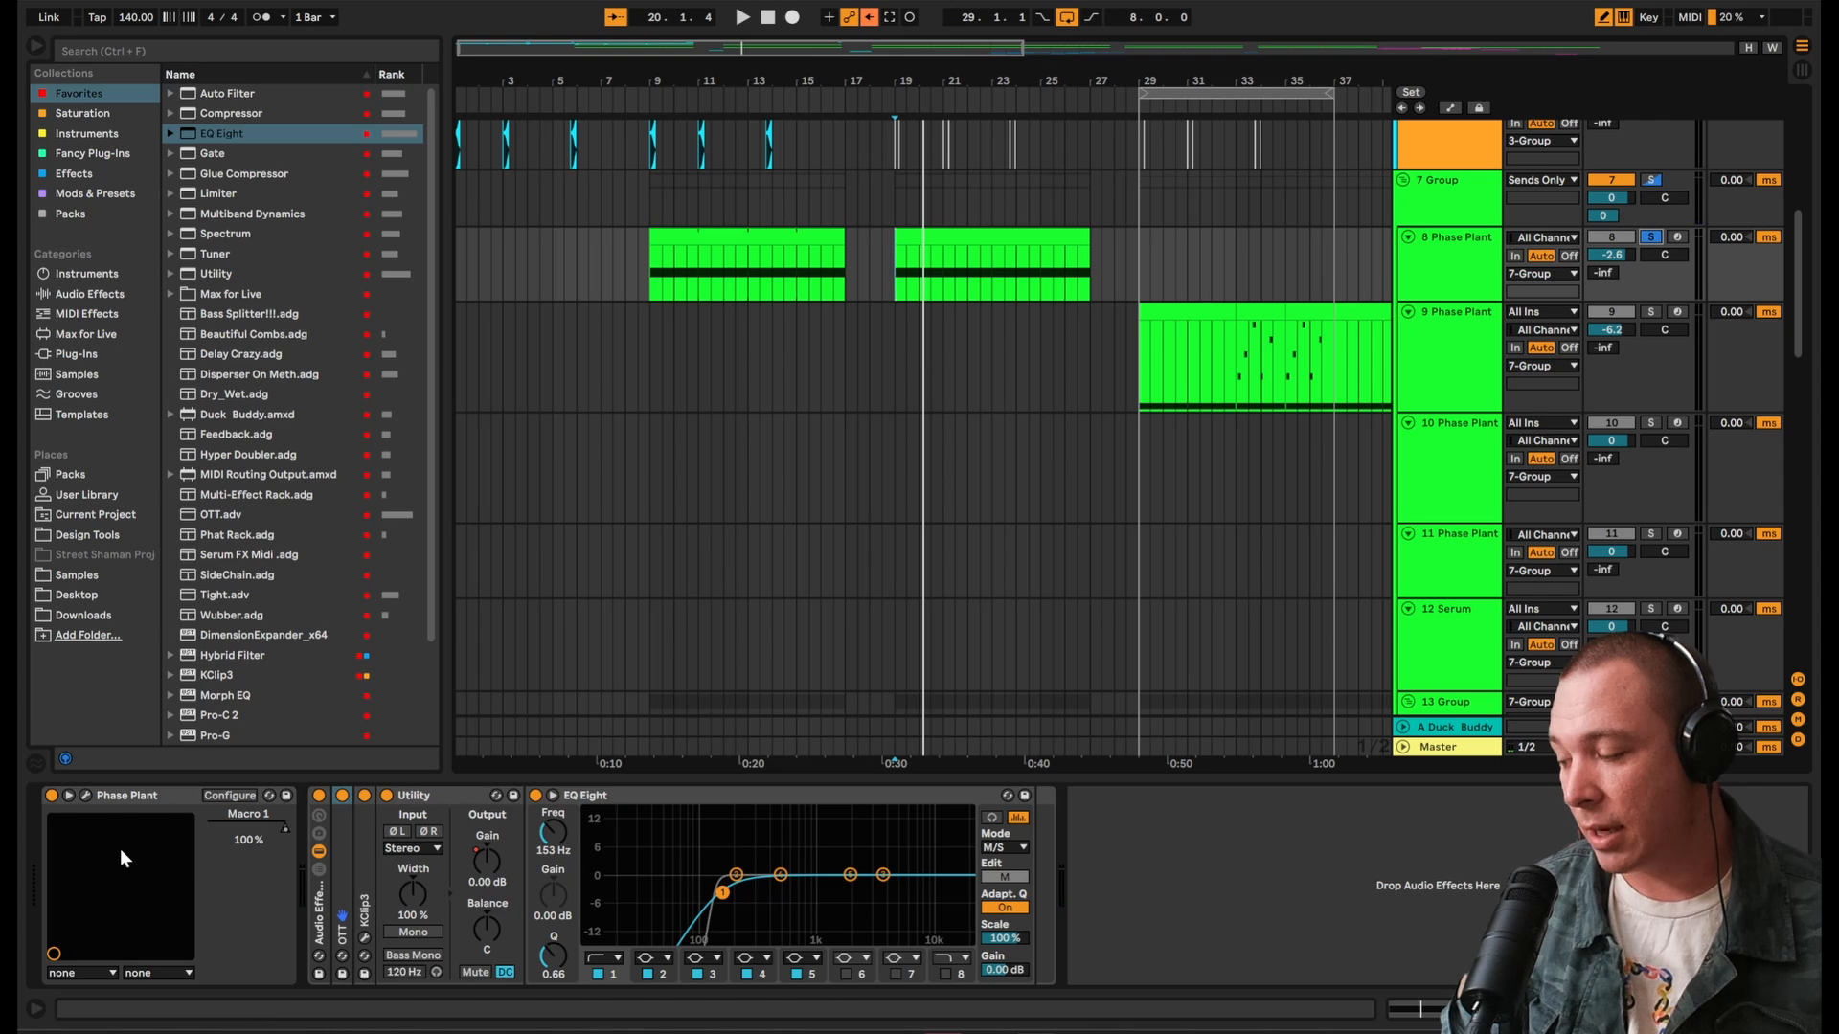
Step: Set Macro 1 in track 8's Phase Plant to 0% and play the bass
{"action": "left_click", "coordinate": [85, 796]}
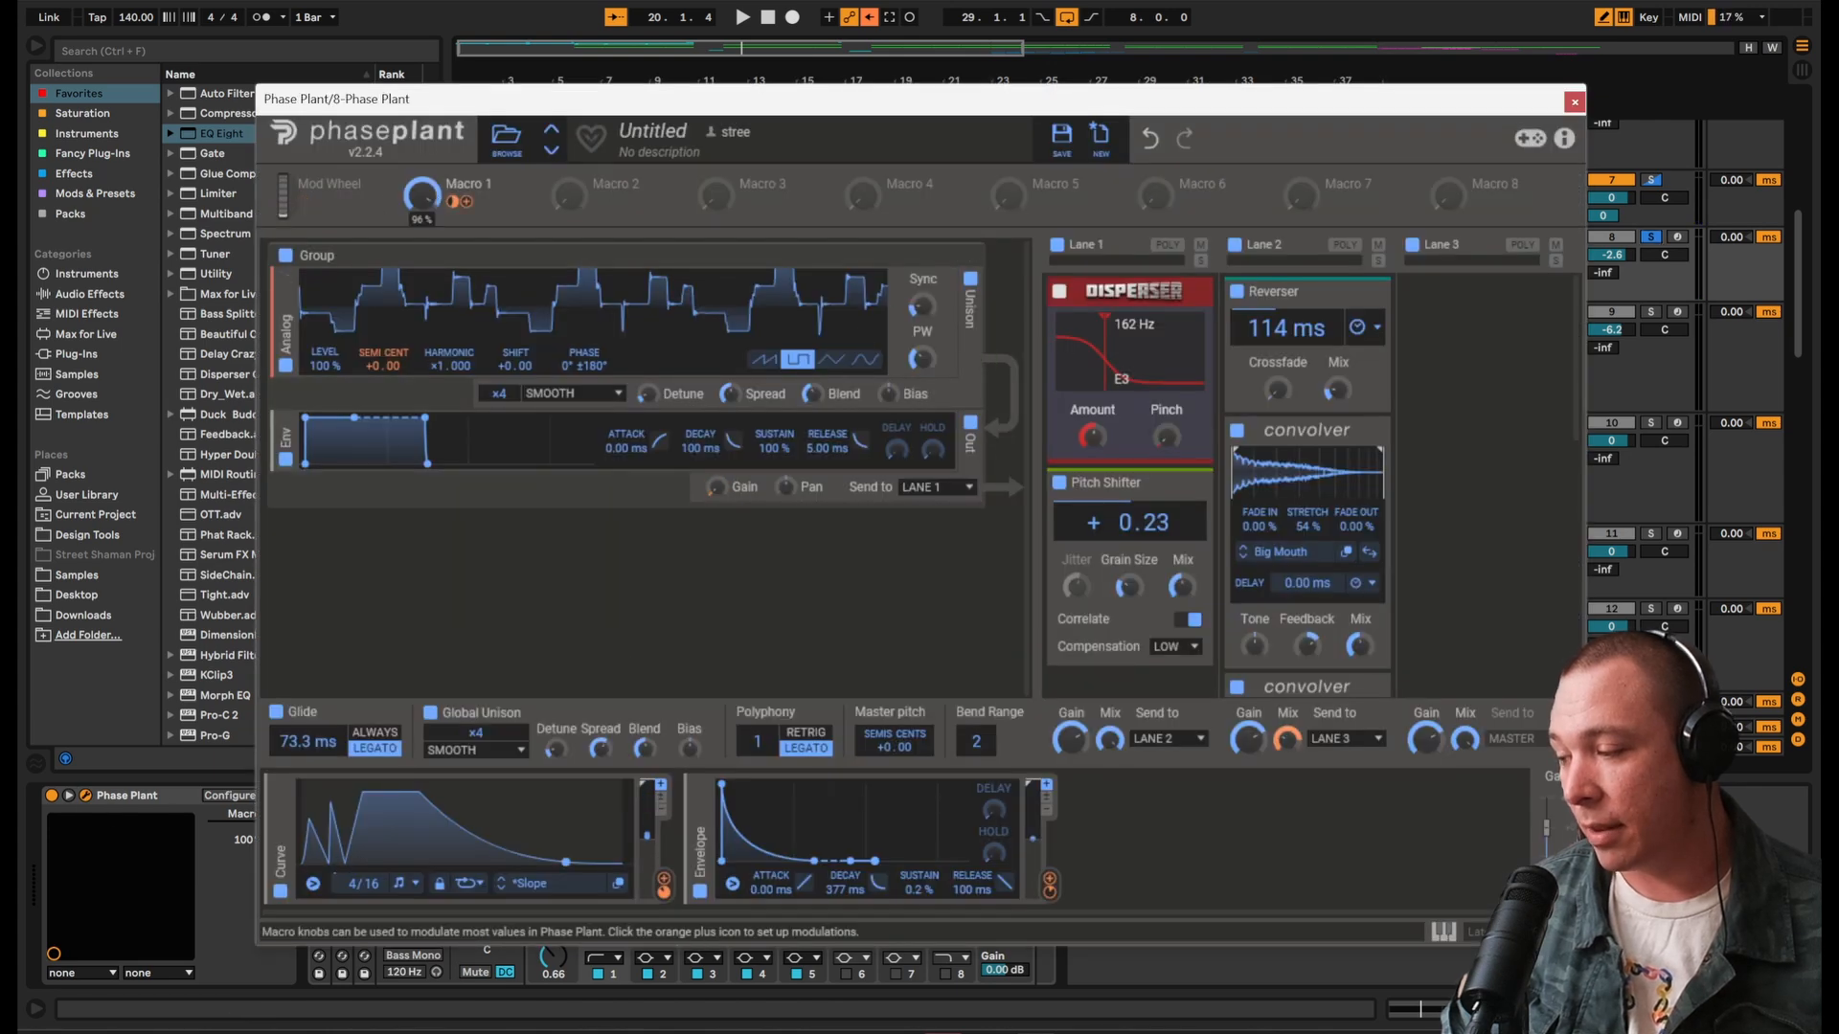
{"action": "left_click_drag", "start_coordinate": [421, 195], "coordinate": [431, 193]}
{"action": "key", "text": "space"}
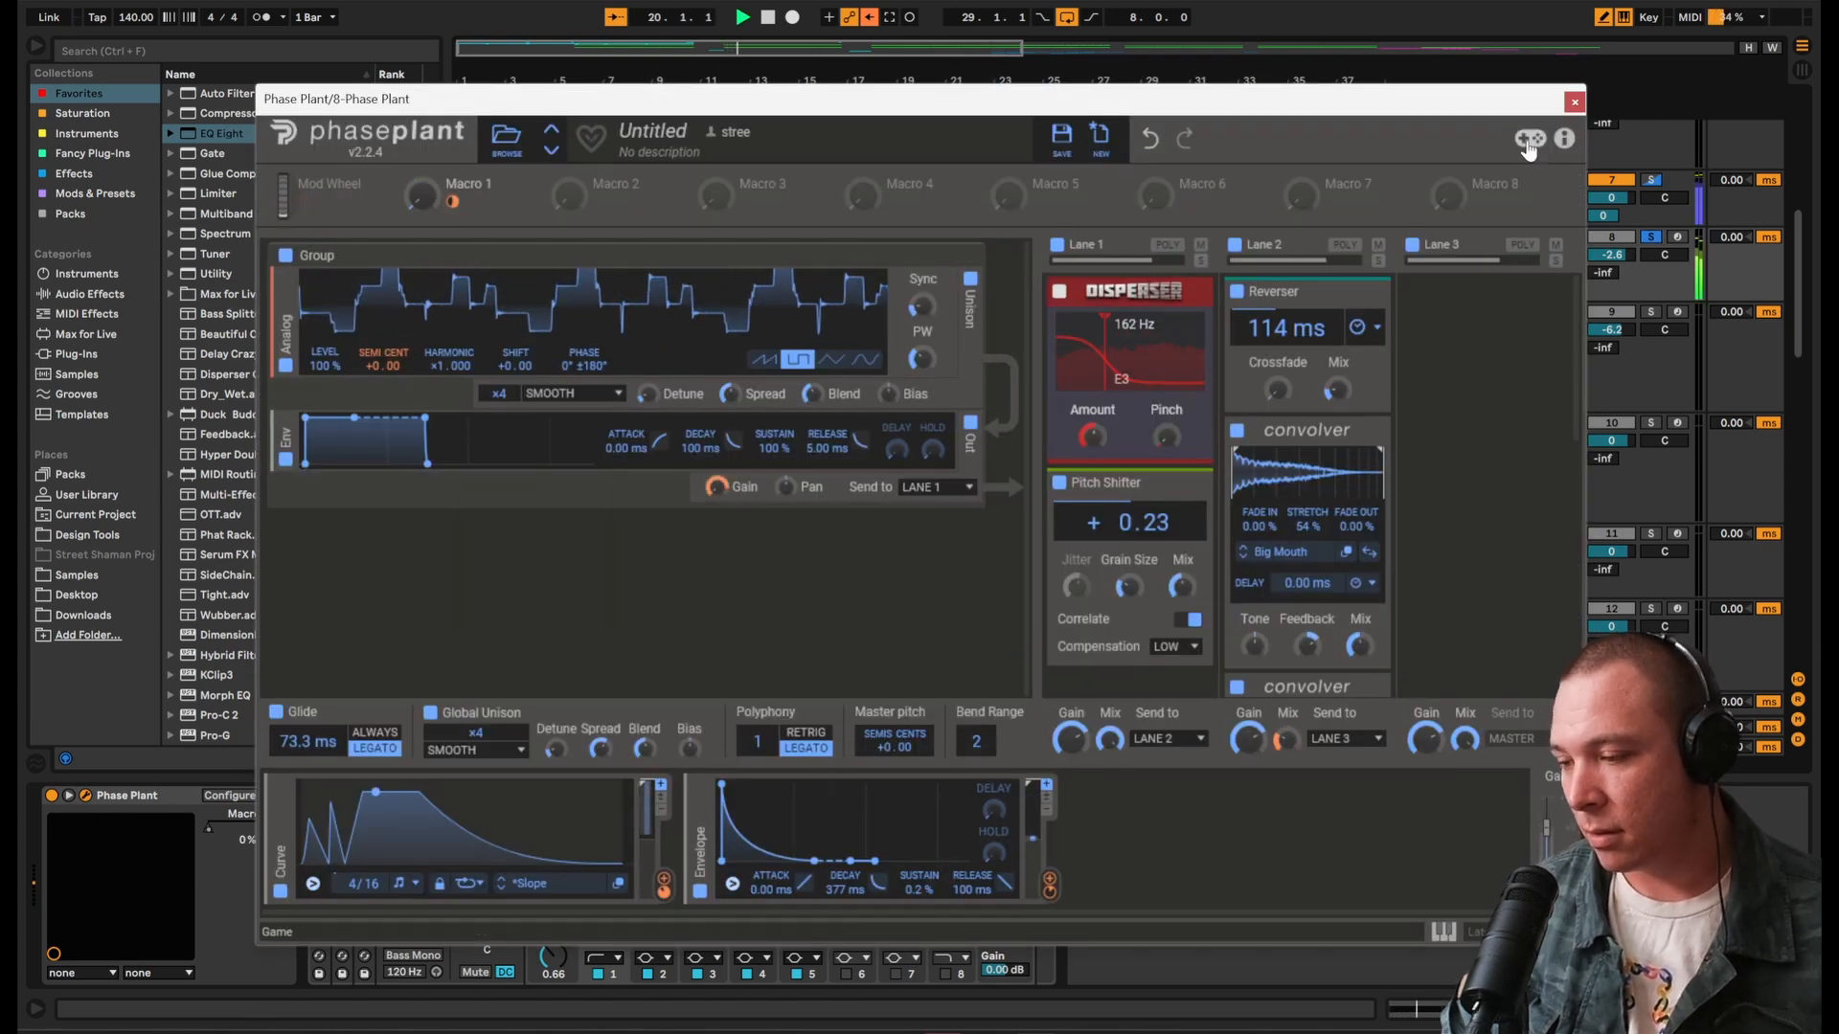
Step: Close track 8's Phase Plant, then solo track 9 with playback starting at bar 29
{"action": "left_click", "coordinate": [1574, 102]}
{"action": "left_click", "coordinate": [1195, 351]}
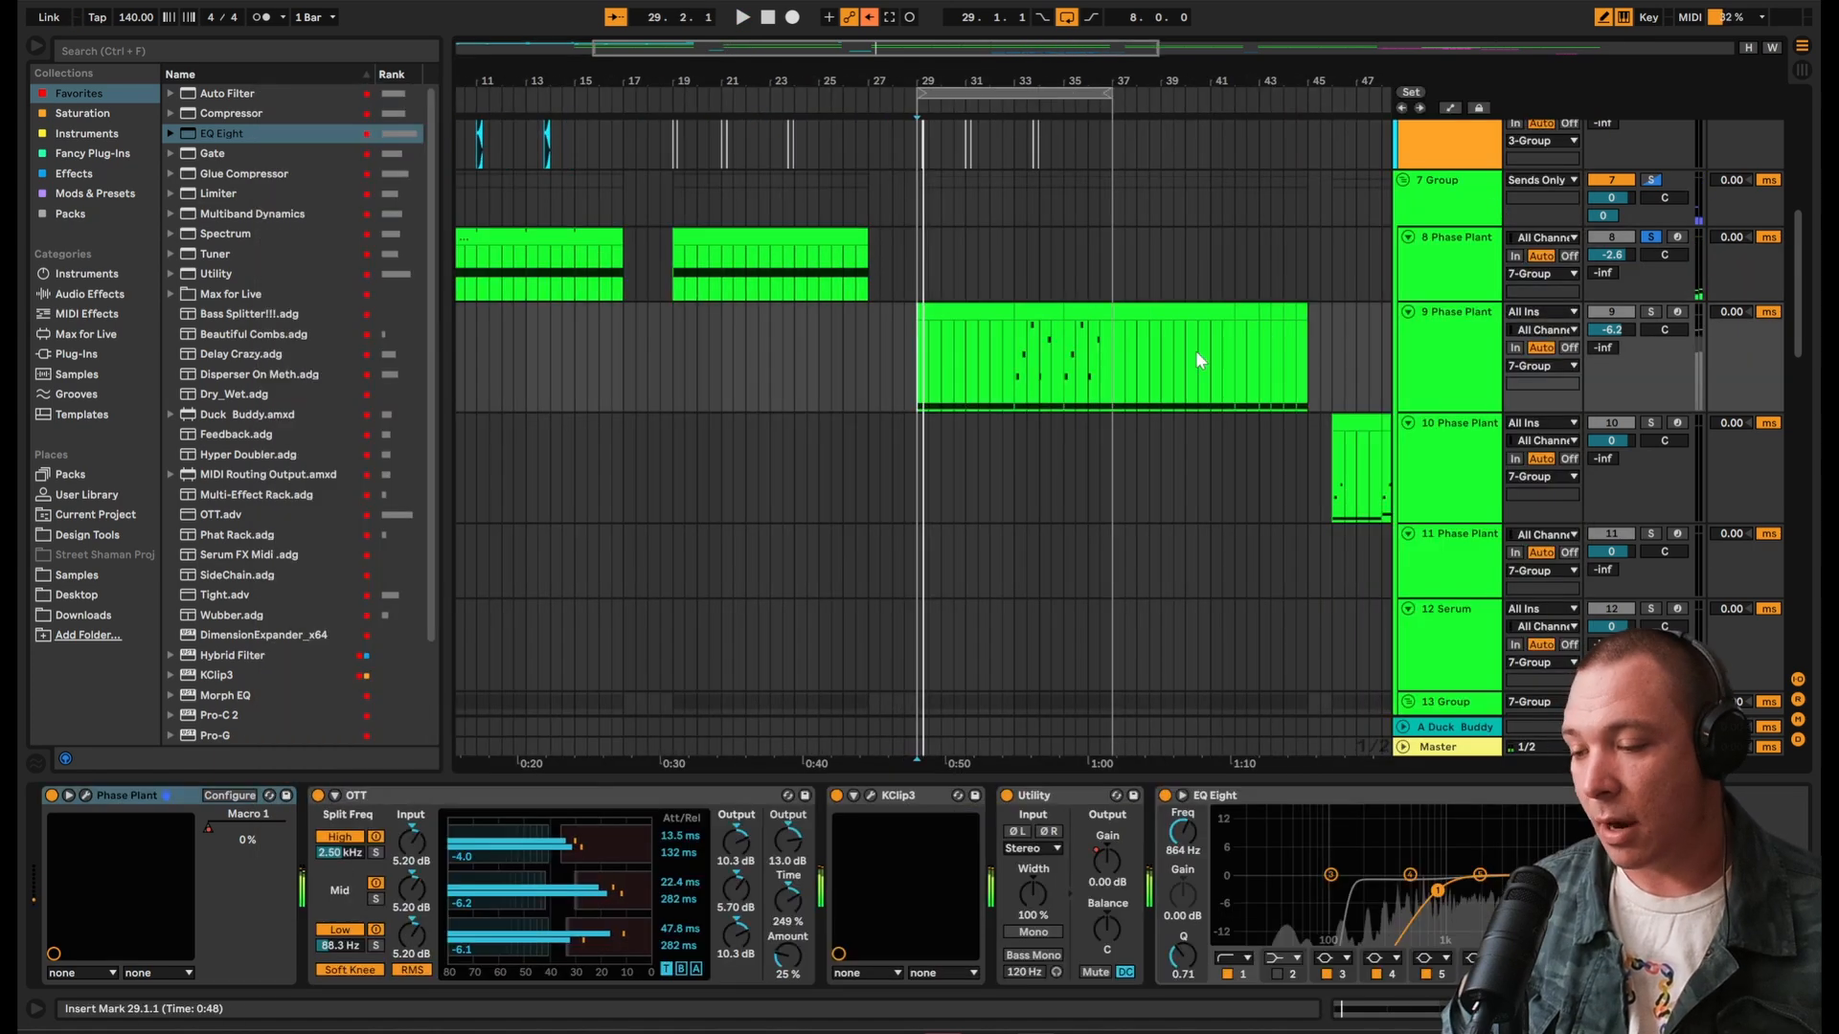
{"action": "left_click", "coordinate": [1651, 312]}
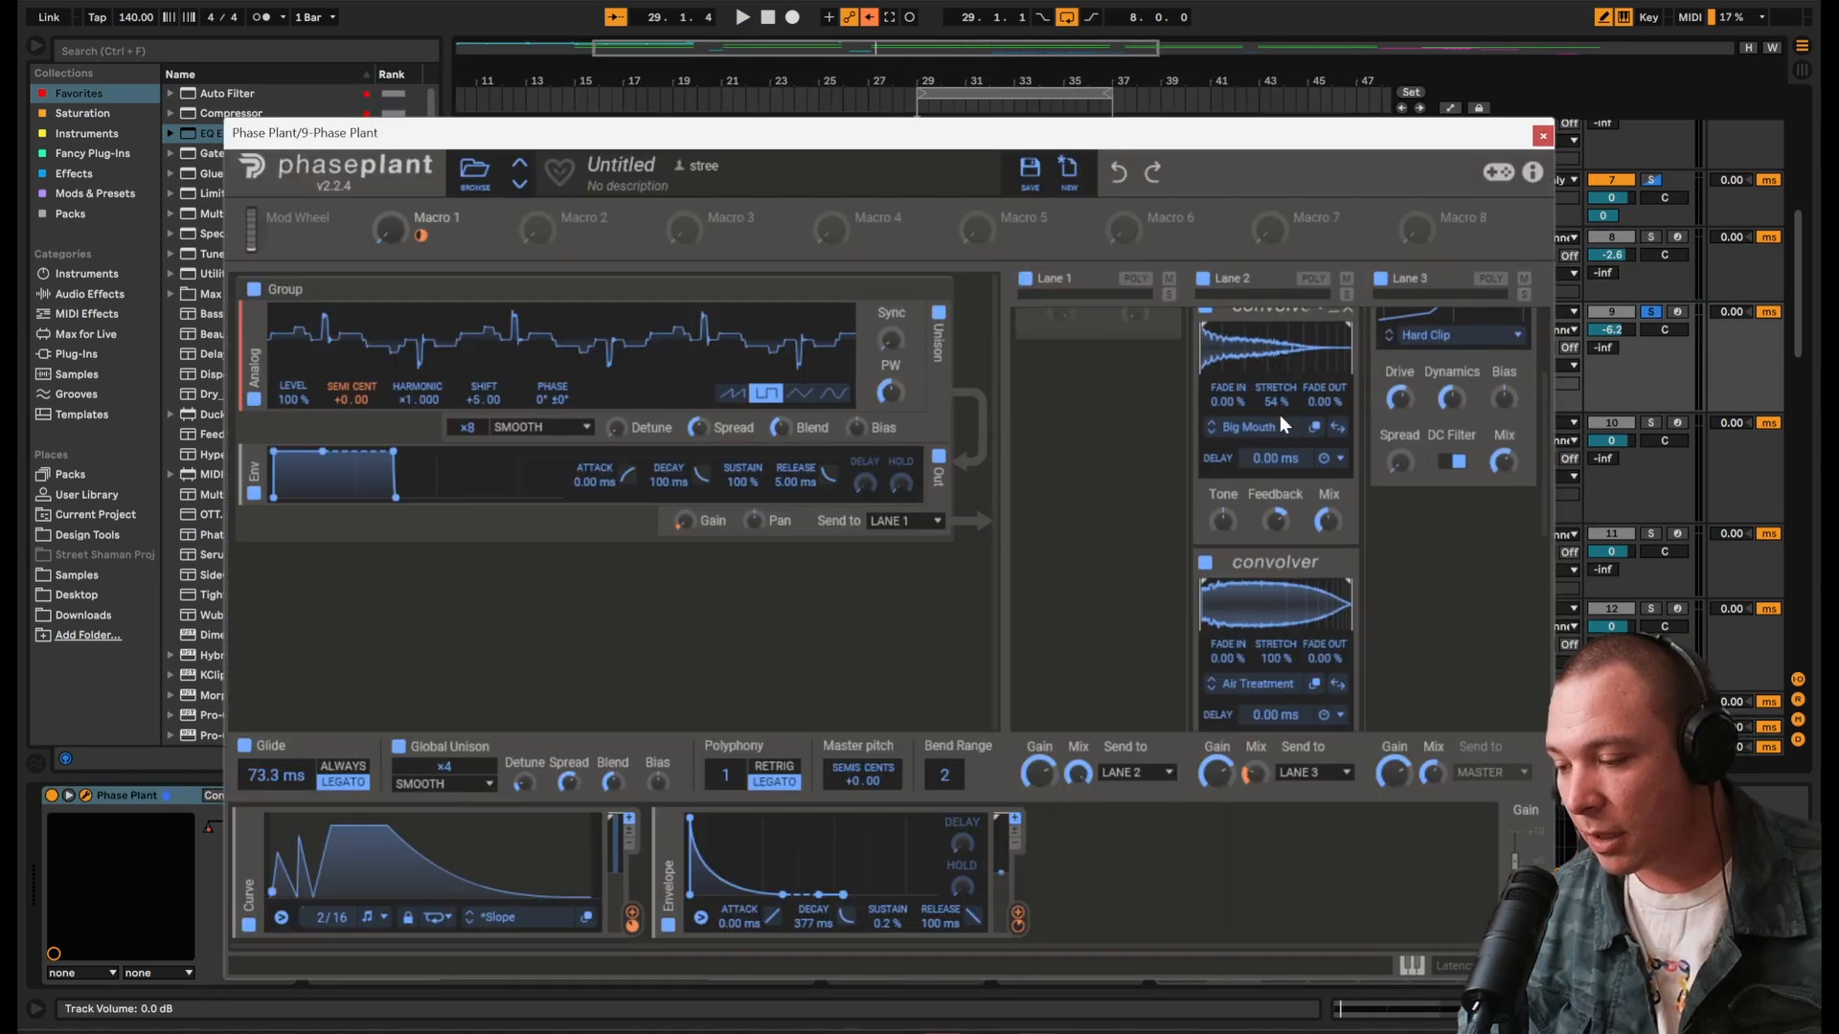
Step: Examine the Big Mouth and Air Treatment convolvers in Lane 2 and the Hard Clip Distortion in Lane 3 of track 9's Phase Plant
{"action": "scroll", "coordinate": [1283, 412], "scroll_direction": "down", "scroll_amount": 3}
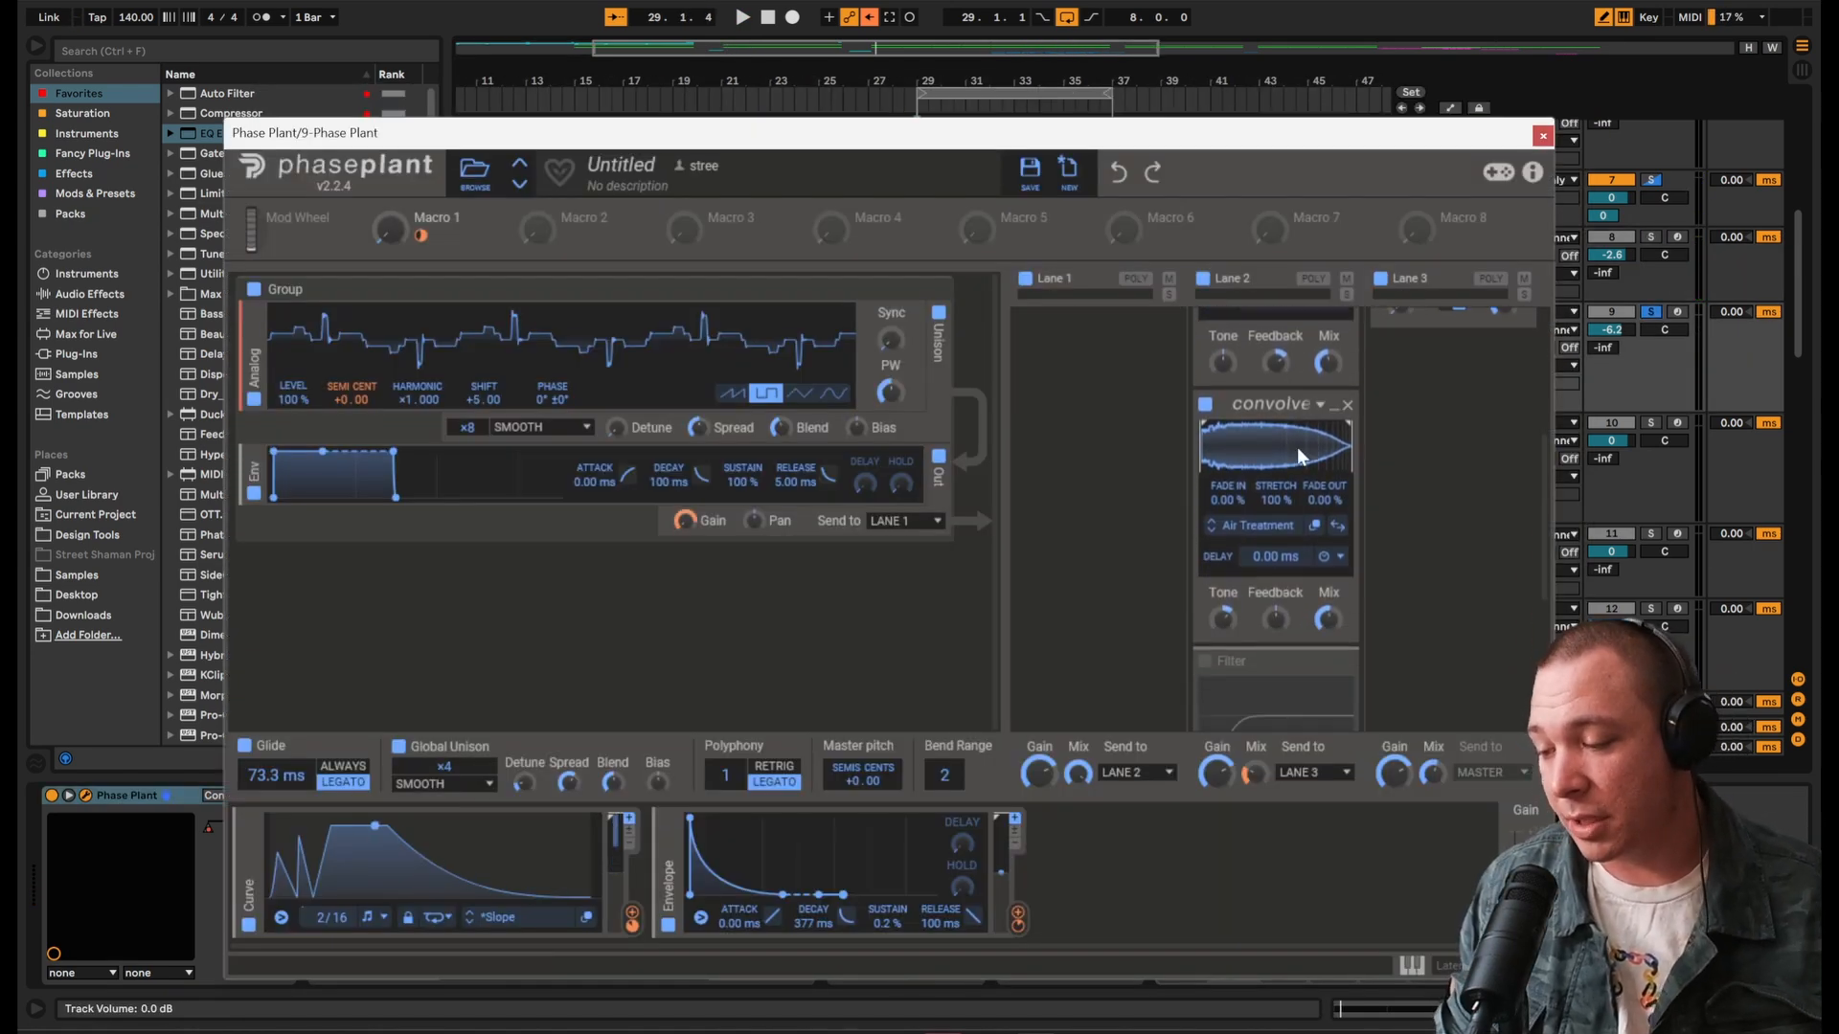
{"action": "scroll", "coordinate": [1261, 460], "scroll_direction": "down", "scroll_amount": 2}
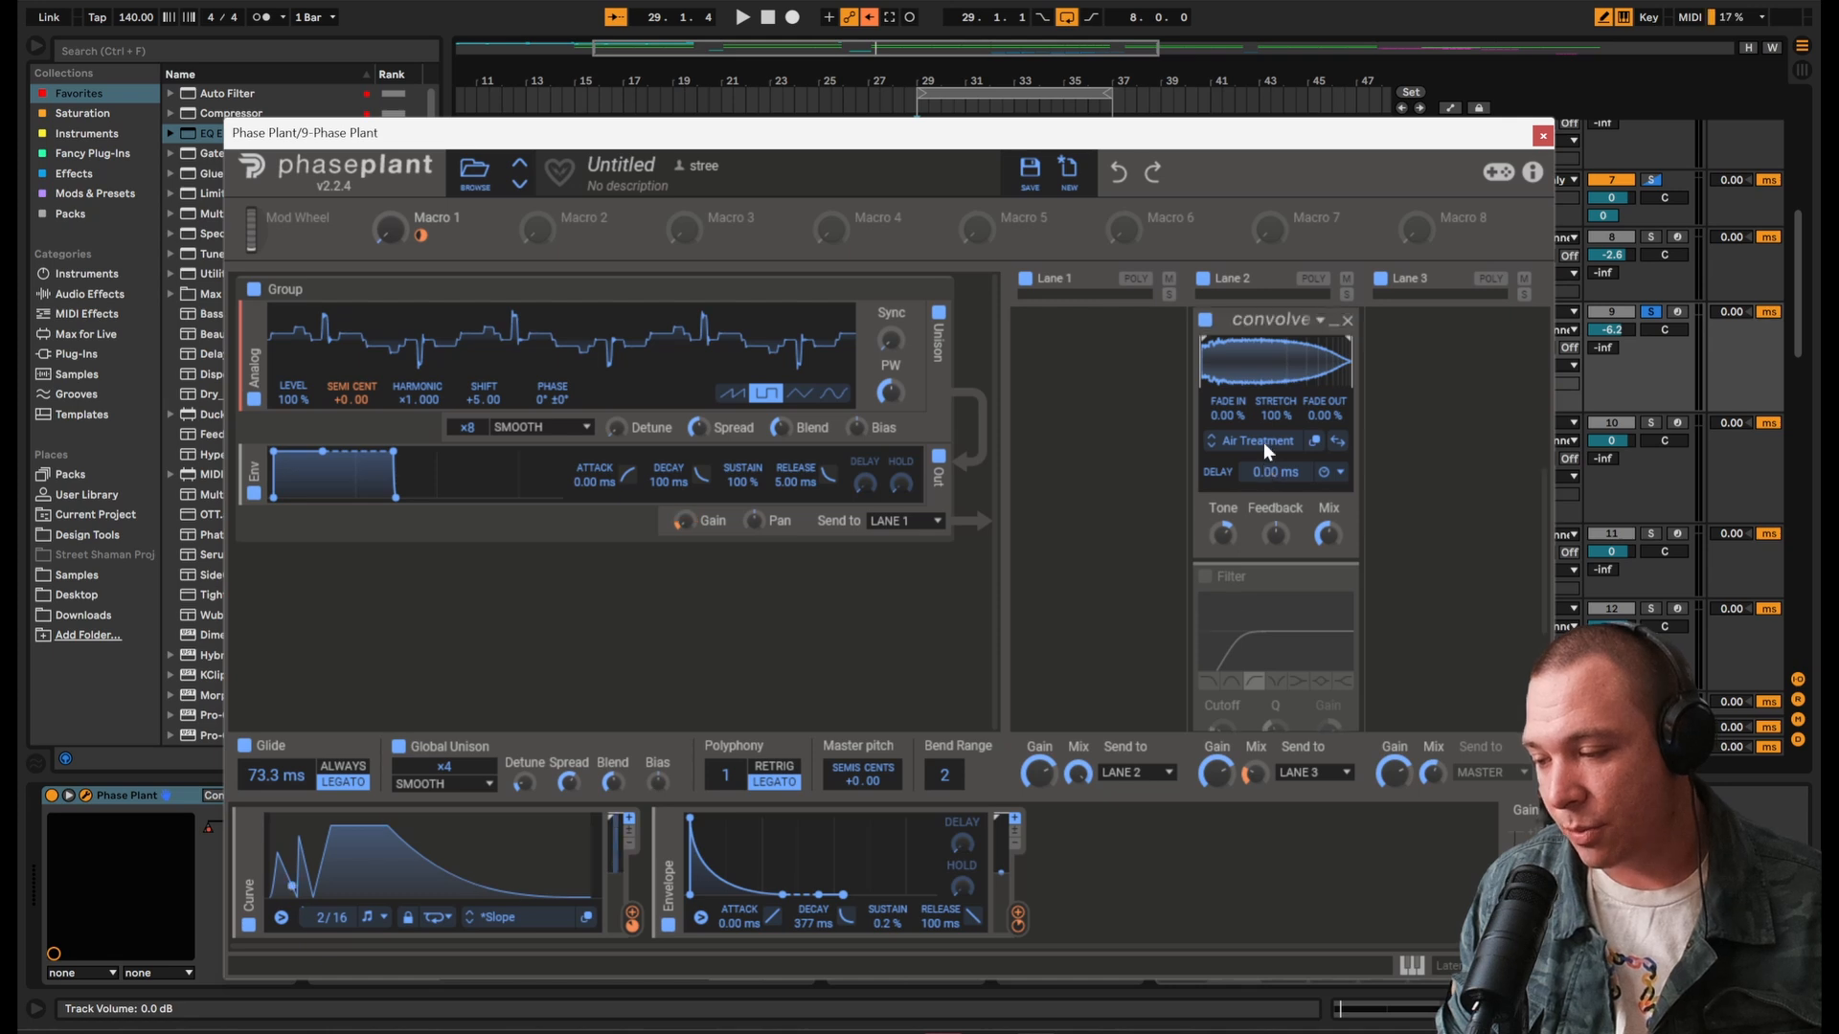
{"action": "scroll", "coordinate": [1262, 442], "scroll_direction": "up", "scroll_amount": 6}
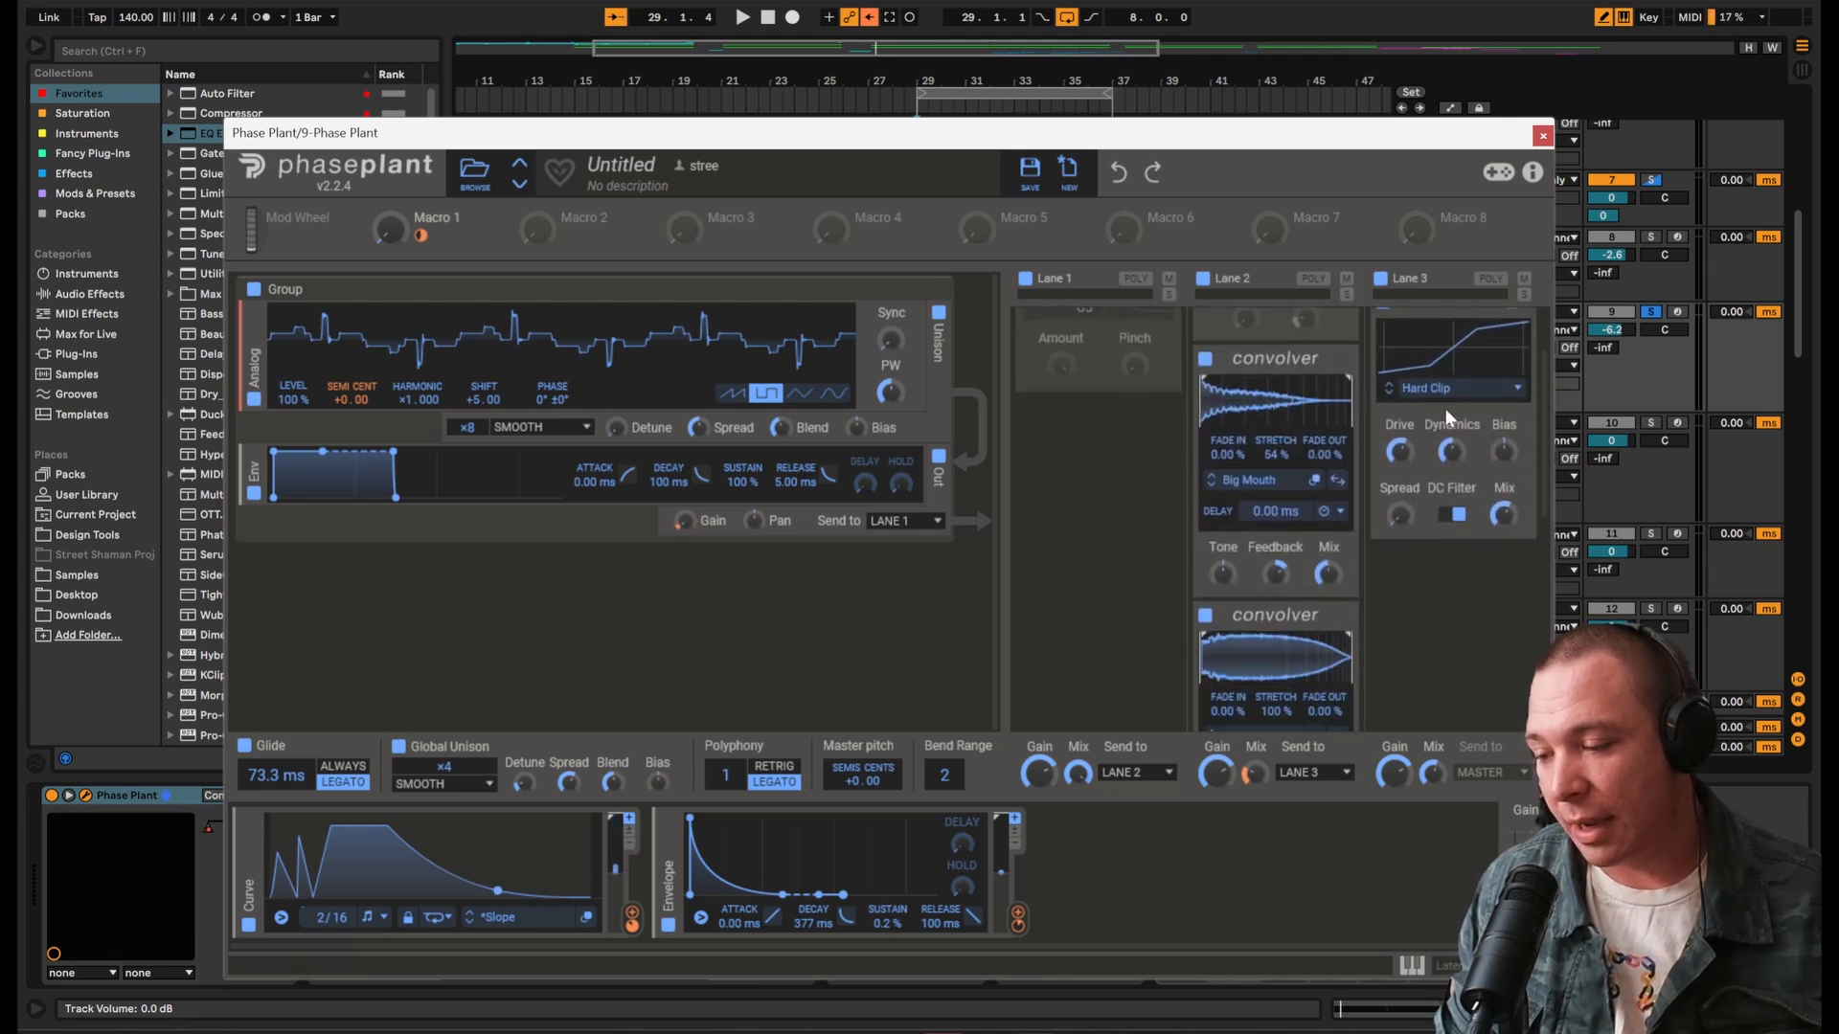
{"action": "scroll", "coordinate": [1446, 410], "scroll_direction": "up", "scroll_amount": 1}
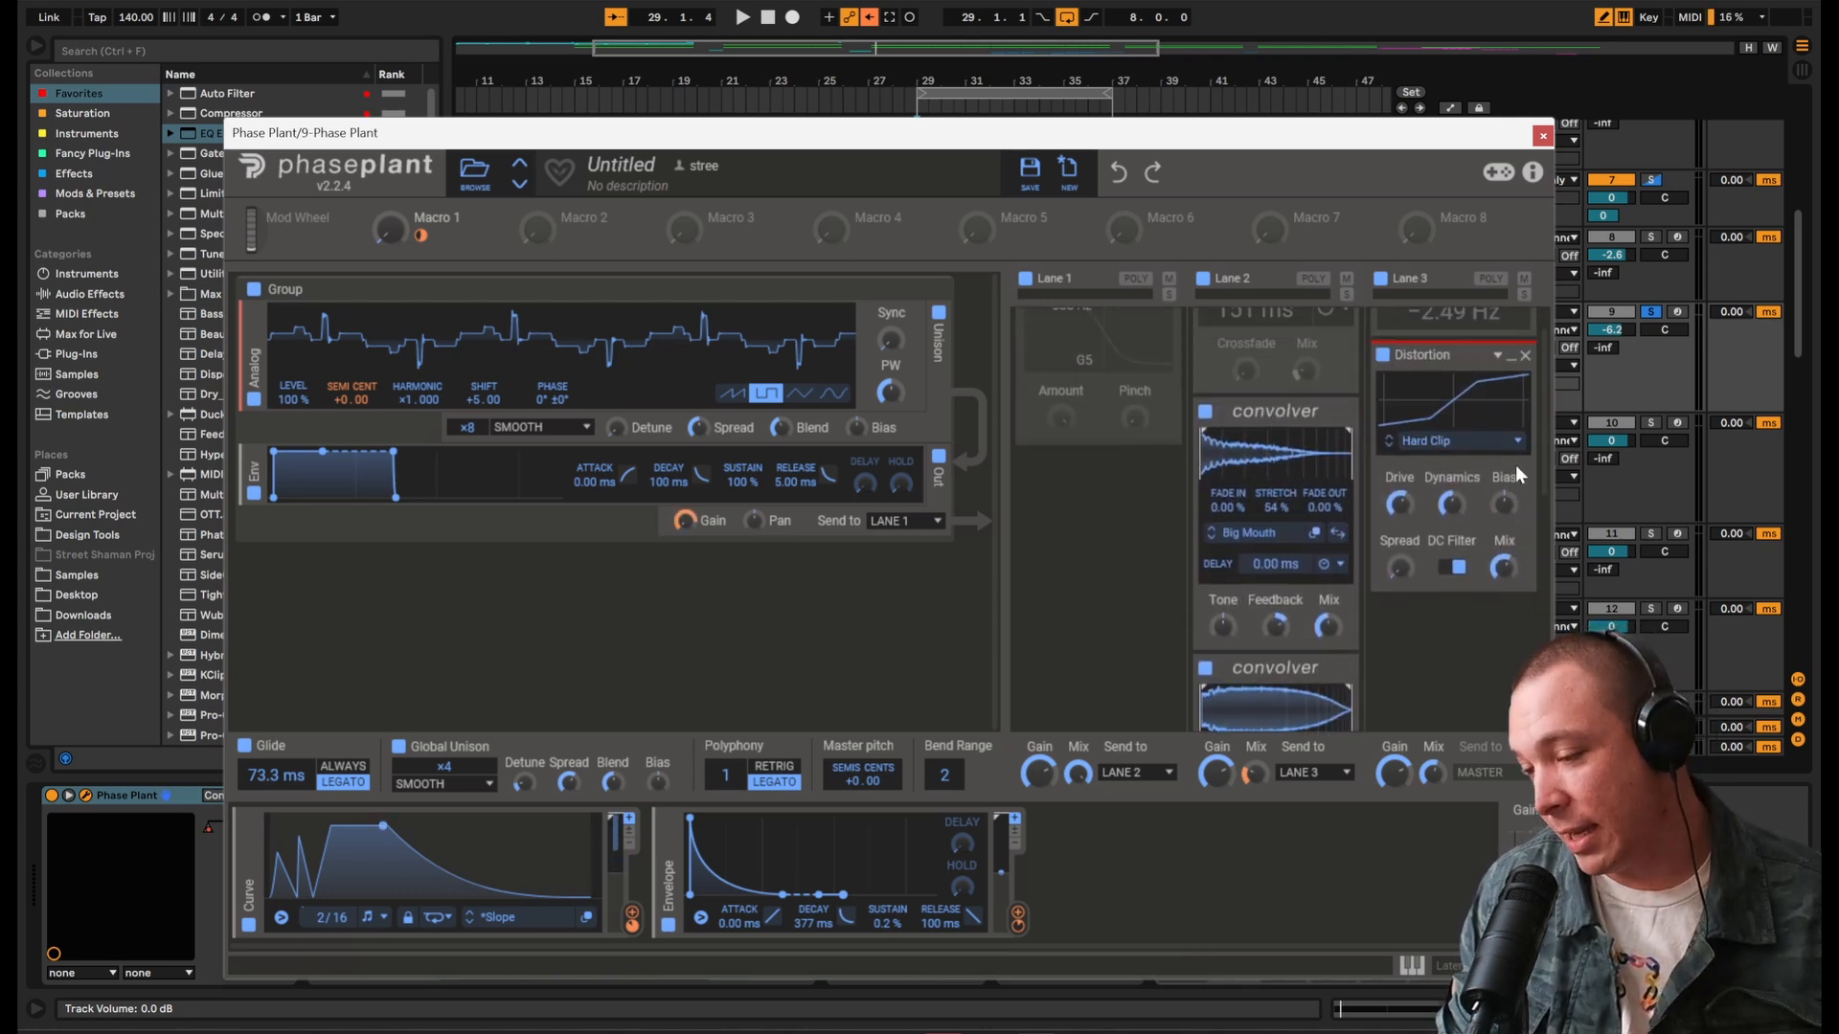
Step: Bypass Lane 3 in track 9's Phase Plant, play the bass without its distortion, and re-enable the lane
{"action": "left_click", "coordinate": [1381, 278]}
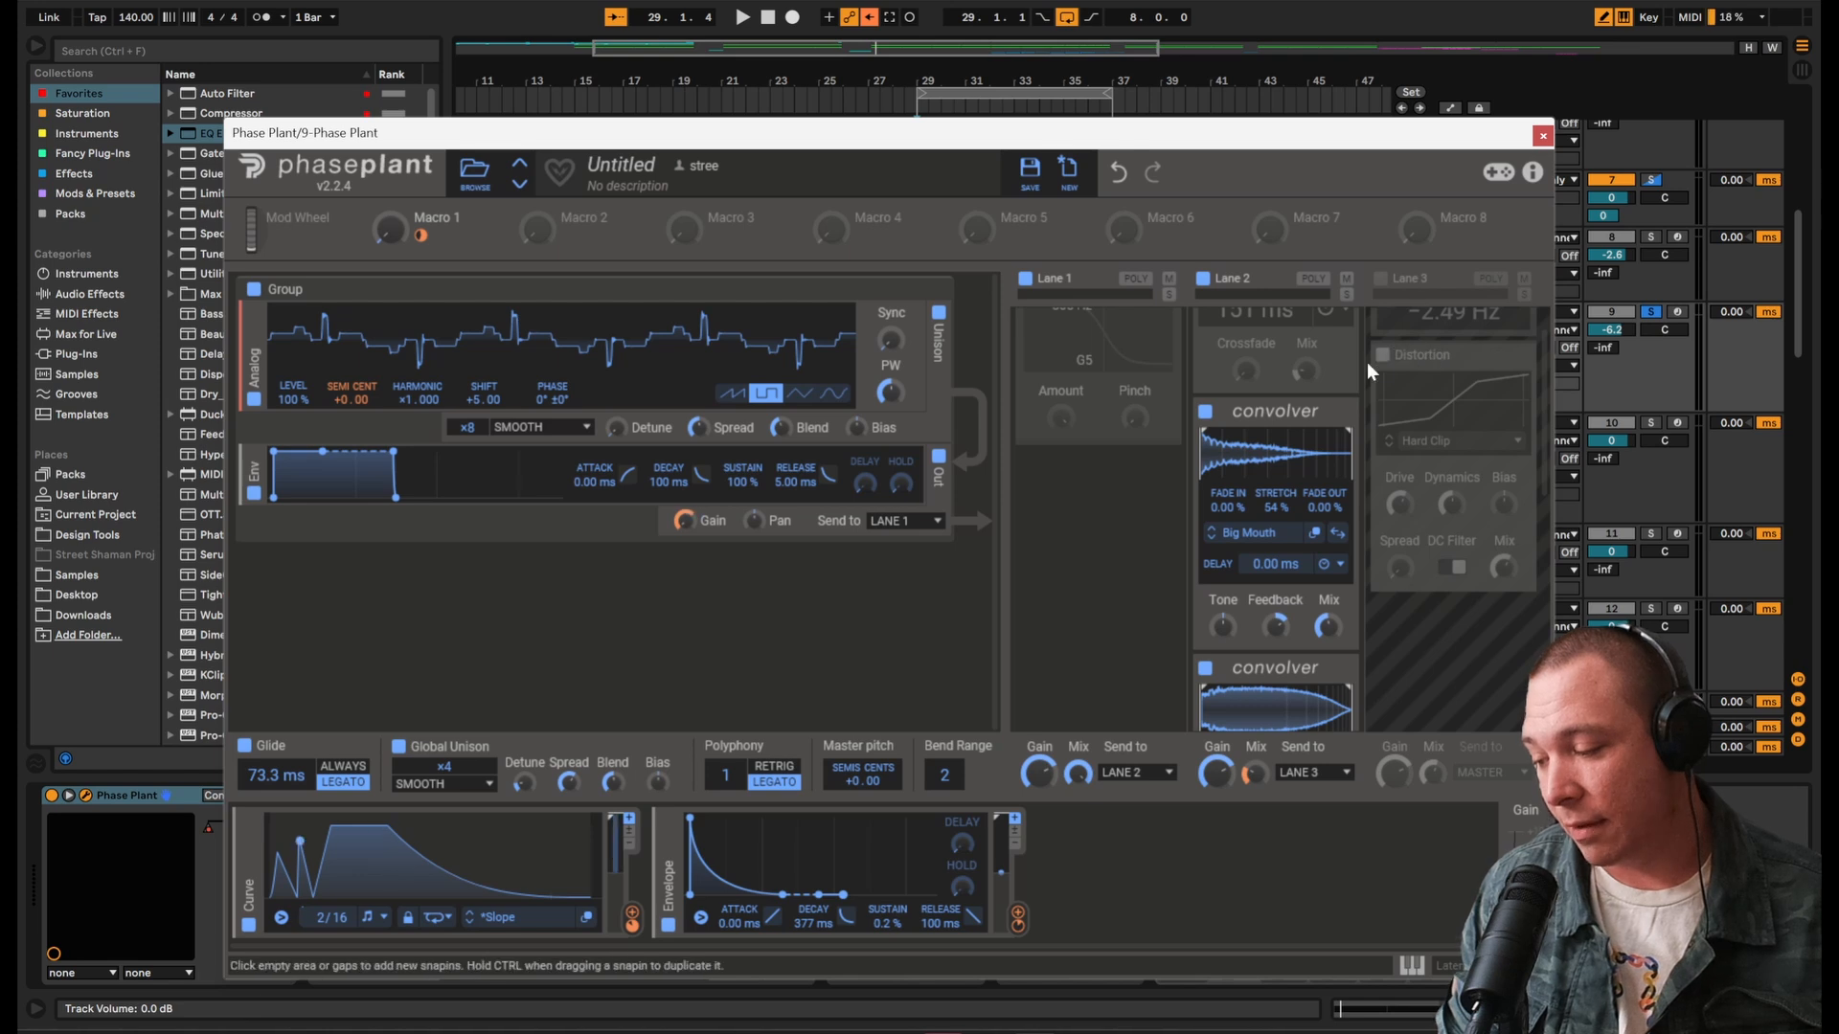
{"action": "key", "text": "space"}
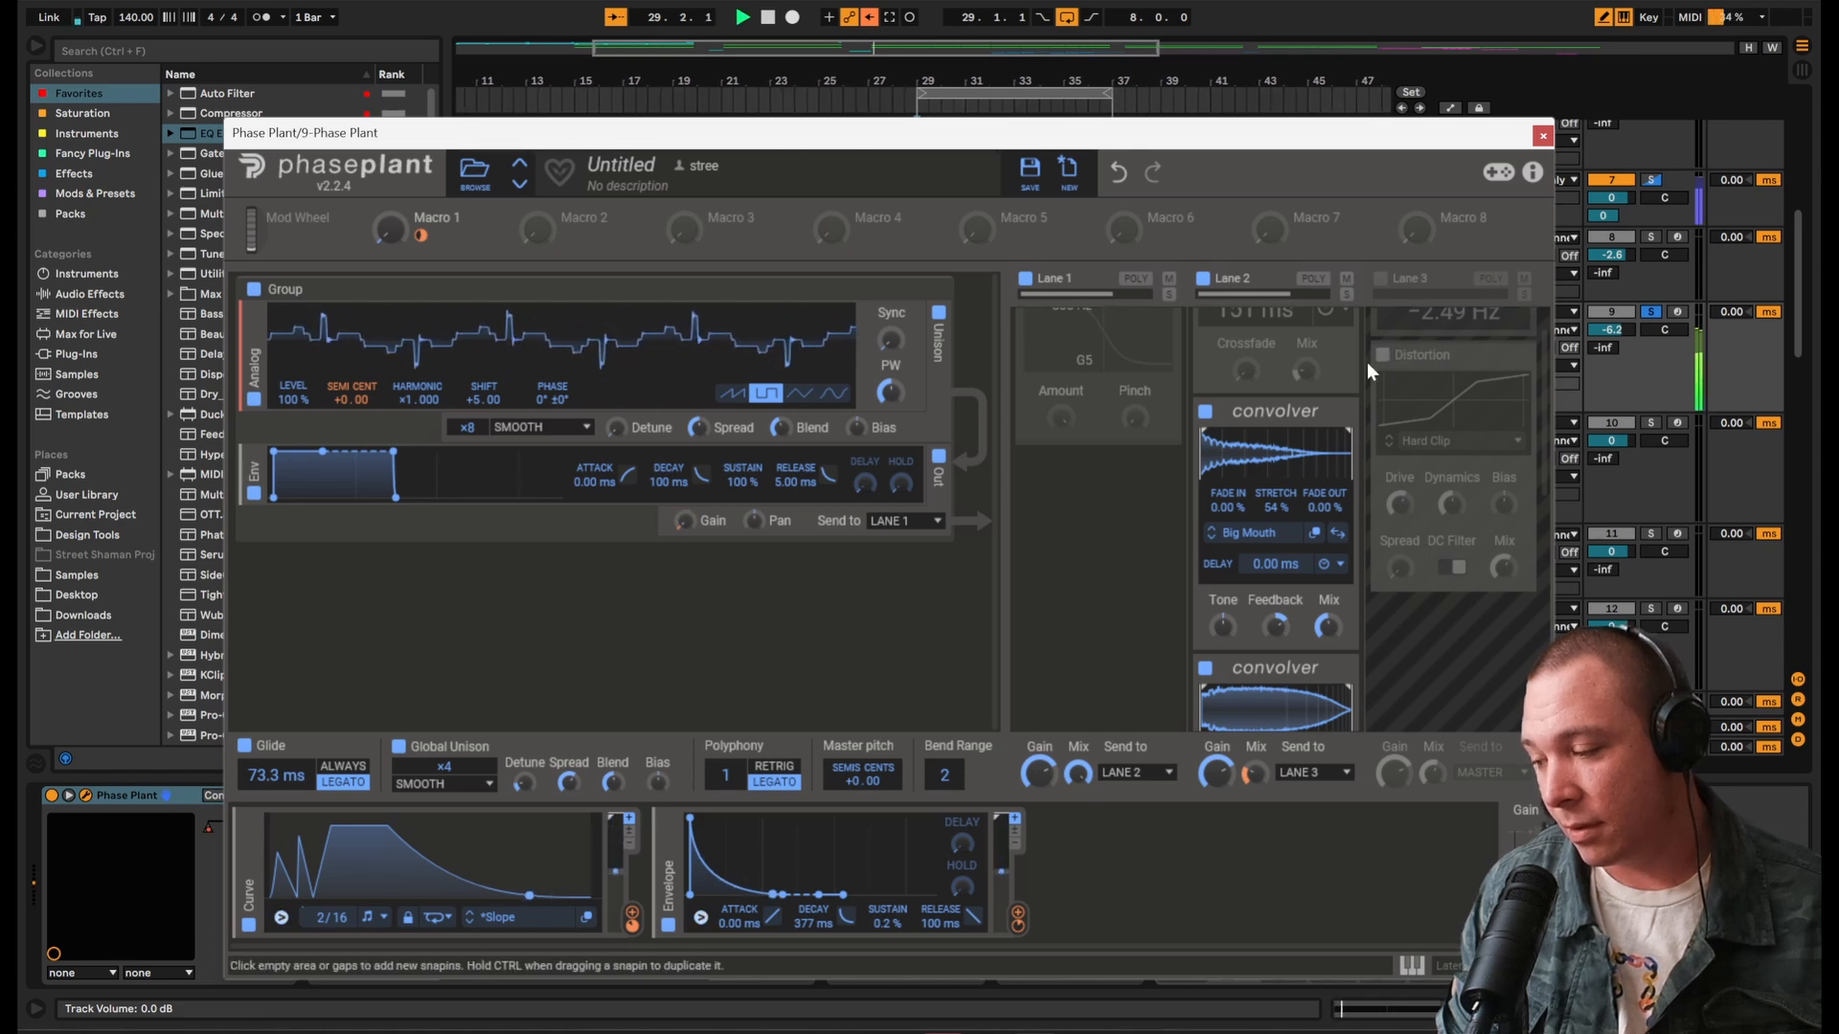
{"action": "left_click", "coordinate": [1381, 279]}
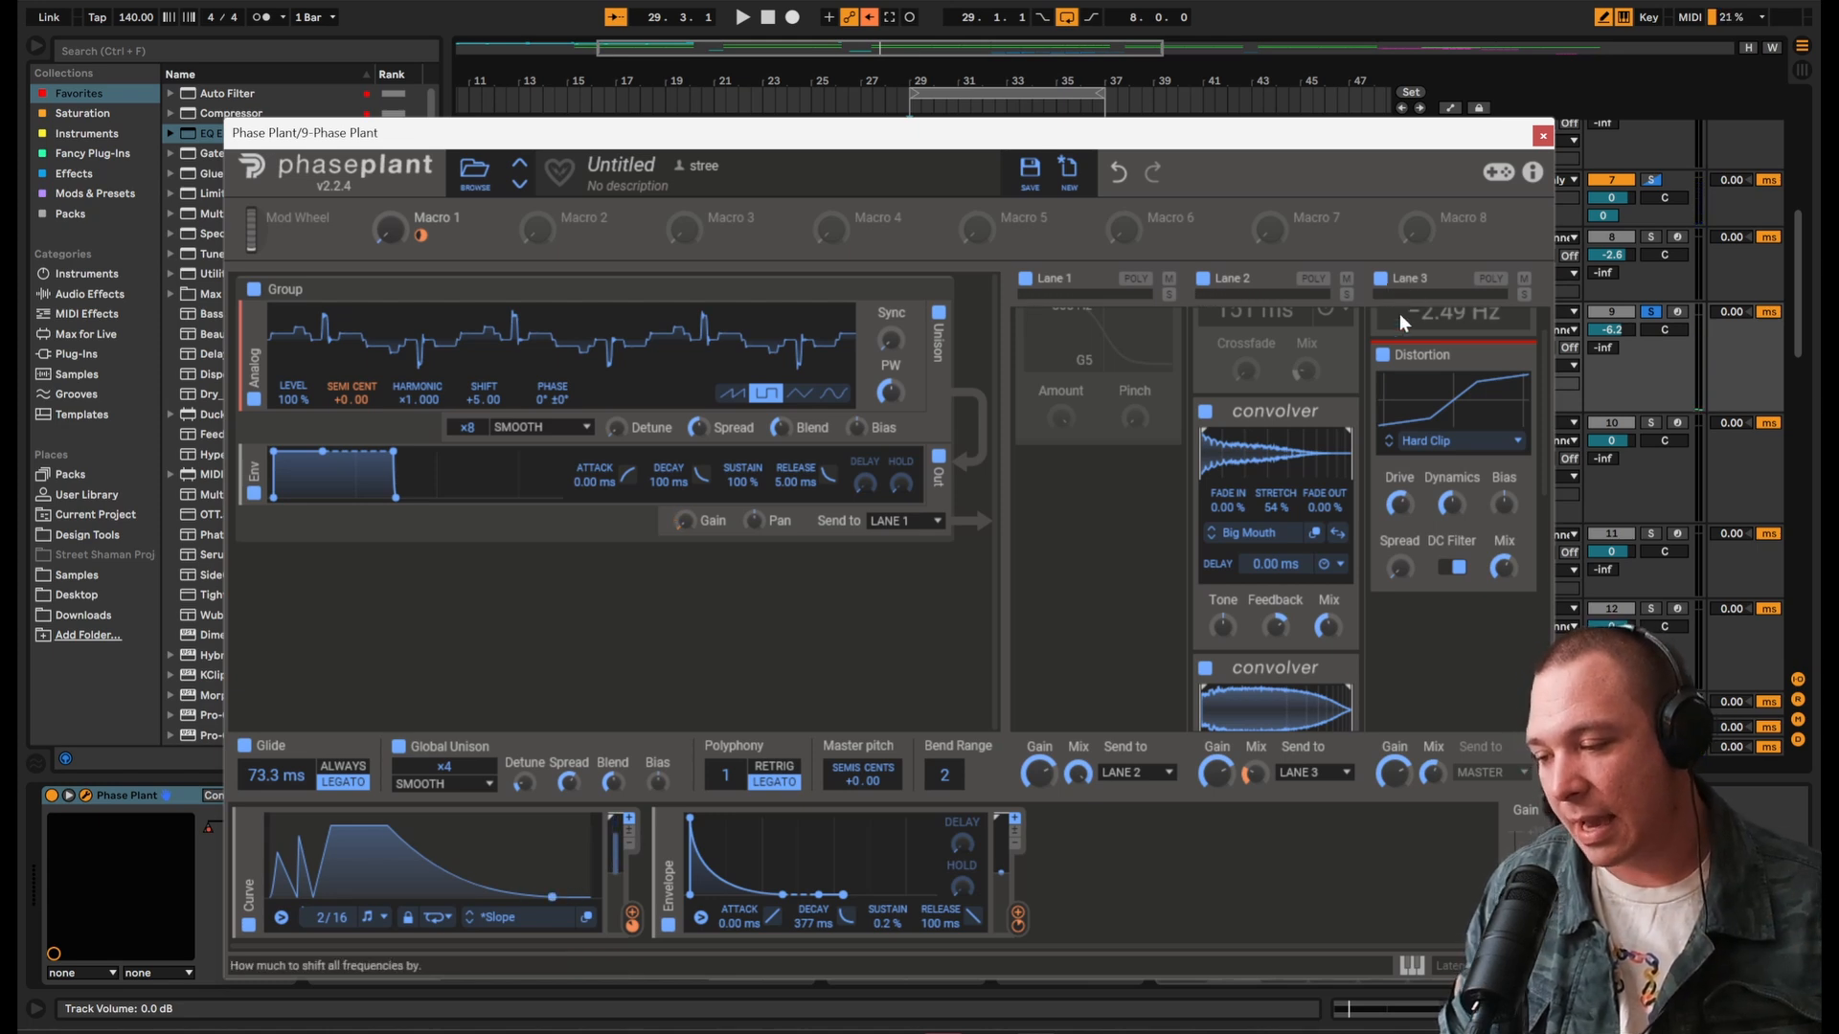
Step: Look at the Air Treatment convolver in Lane 2 and the loop mode options of the Curve modulator
{"action": "scroll", "coordinate": [1228, 448], "scroll_direction": "down", "scroll_amount": 5}
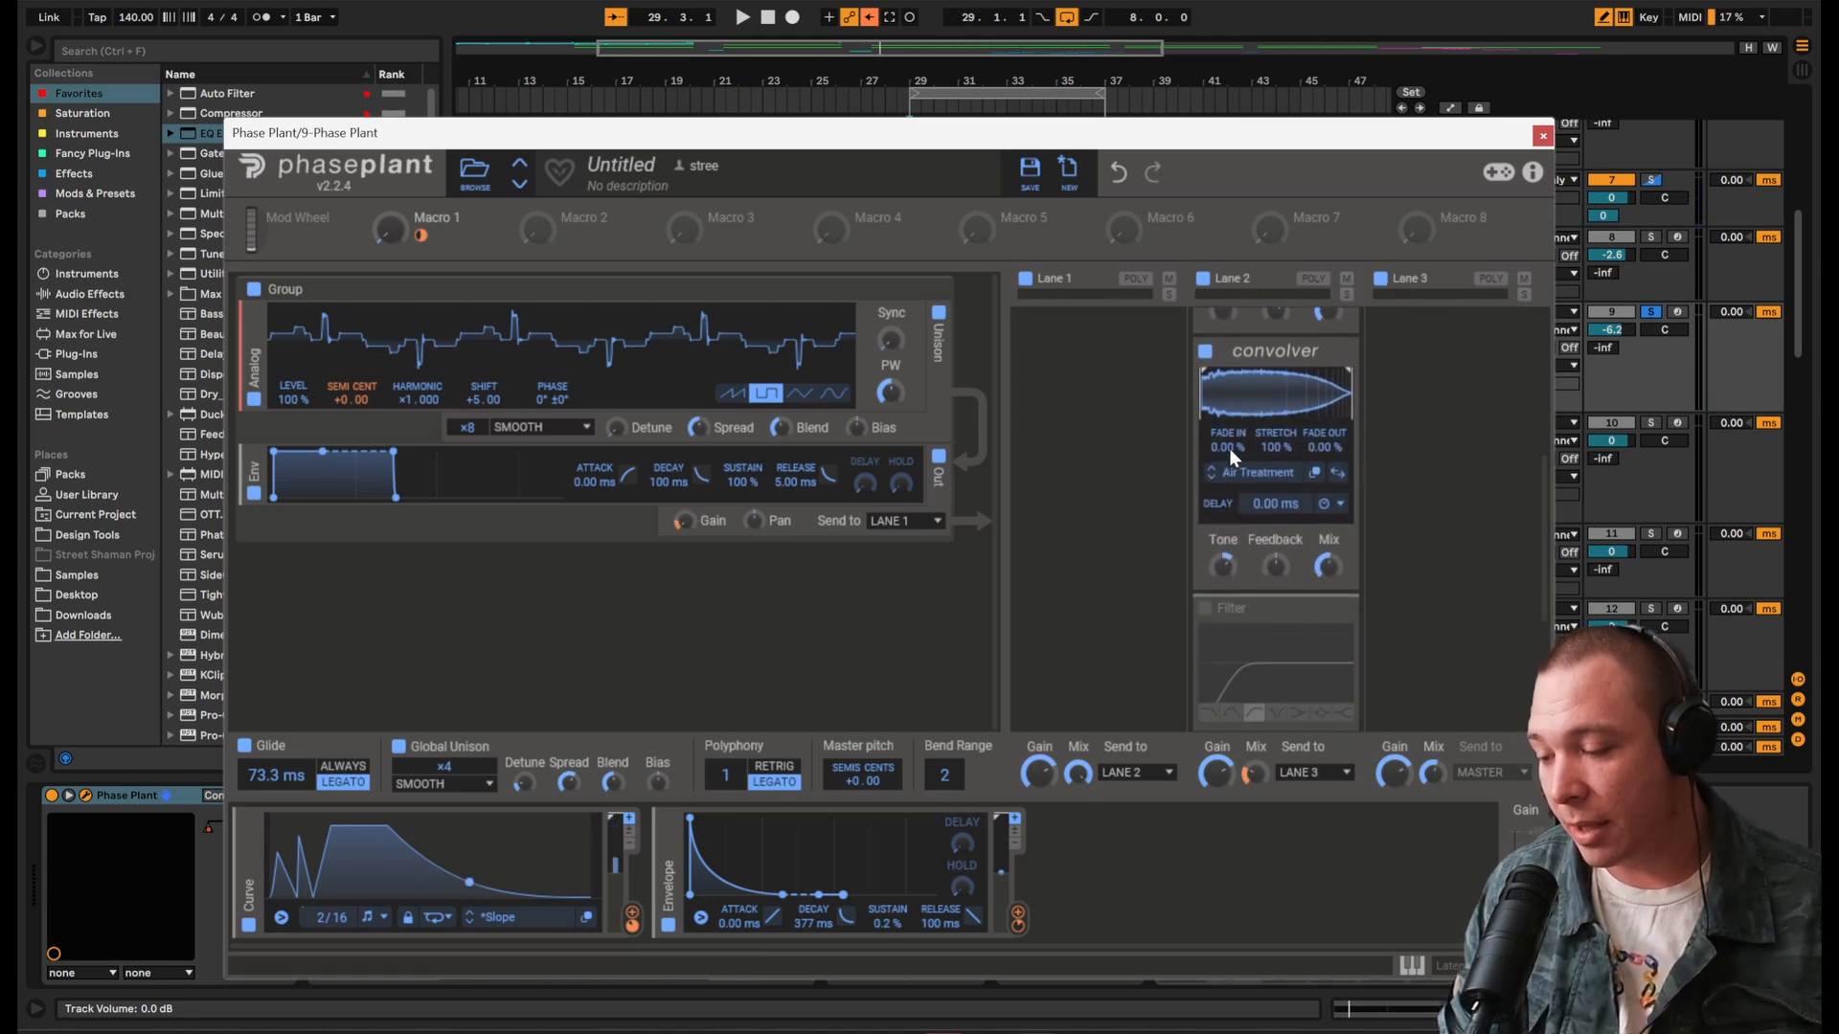
{"action": "scroll", "coordinate": [1227, 448], "scroll_direction": "up", "scroll_amount": 1}
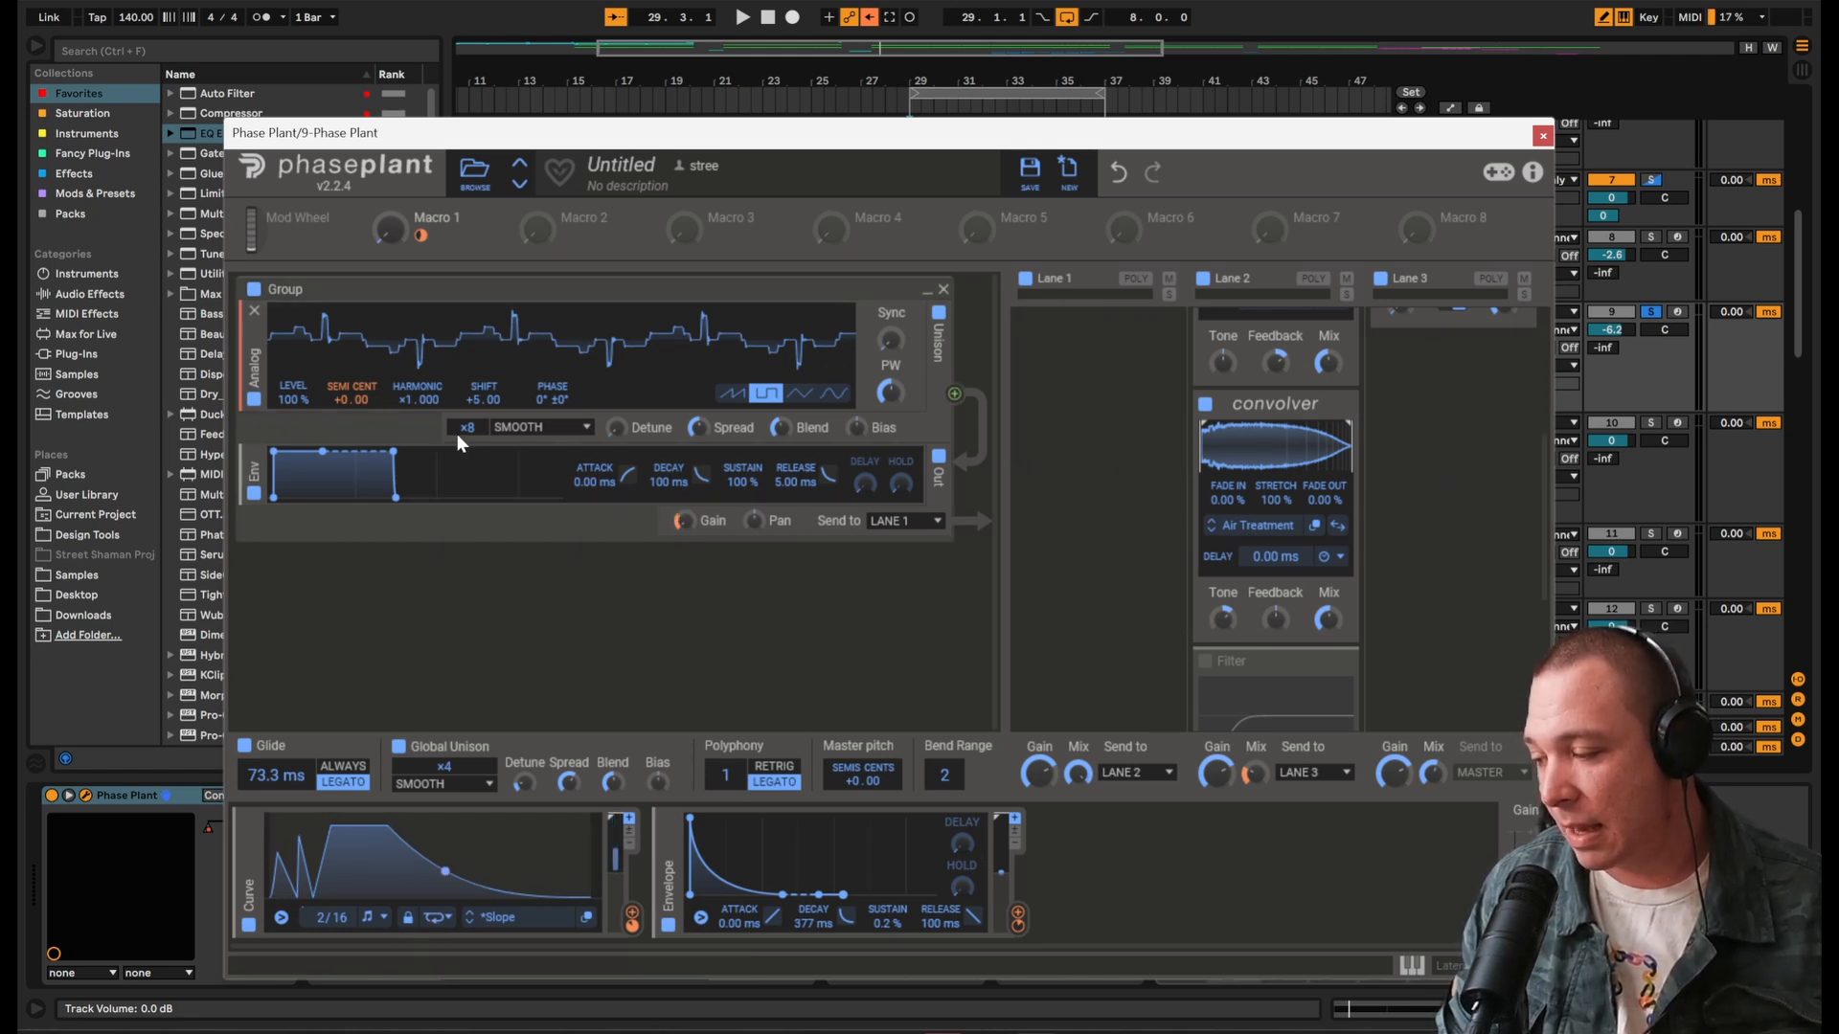
{"action": "left_click", "coordinate": [439, 917]}
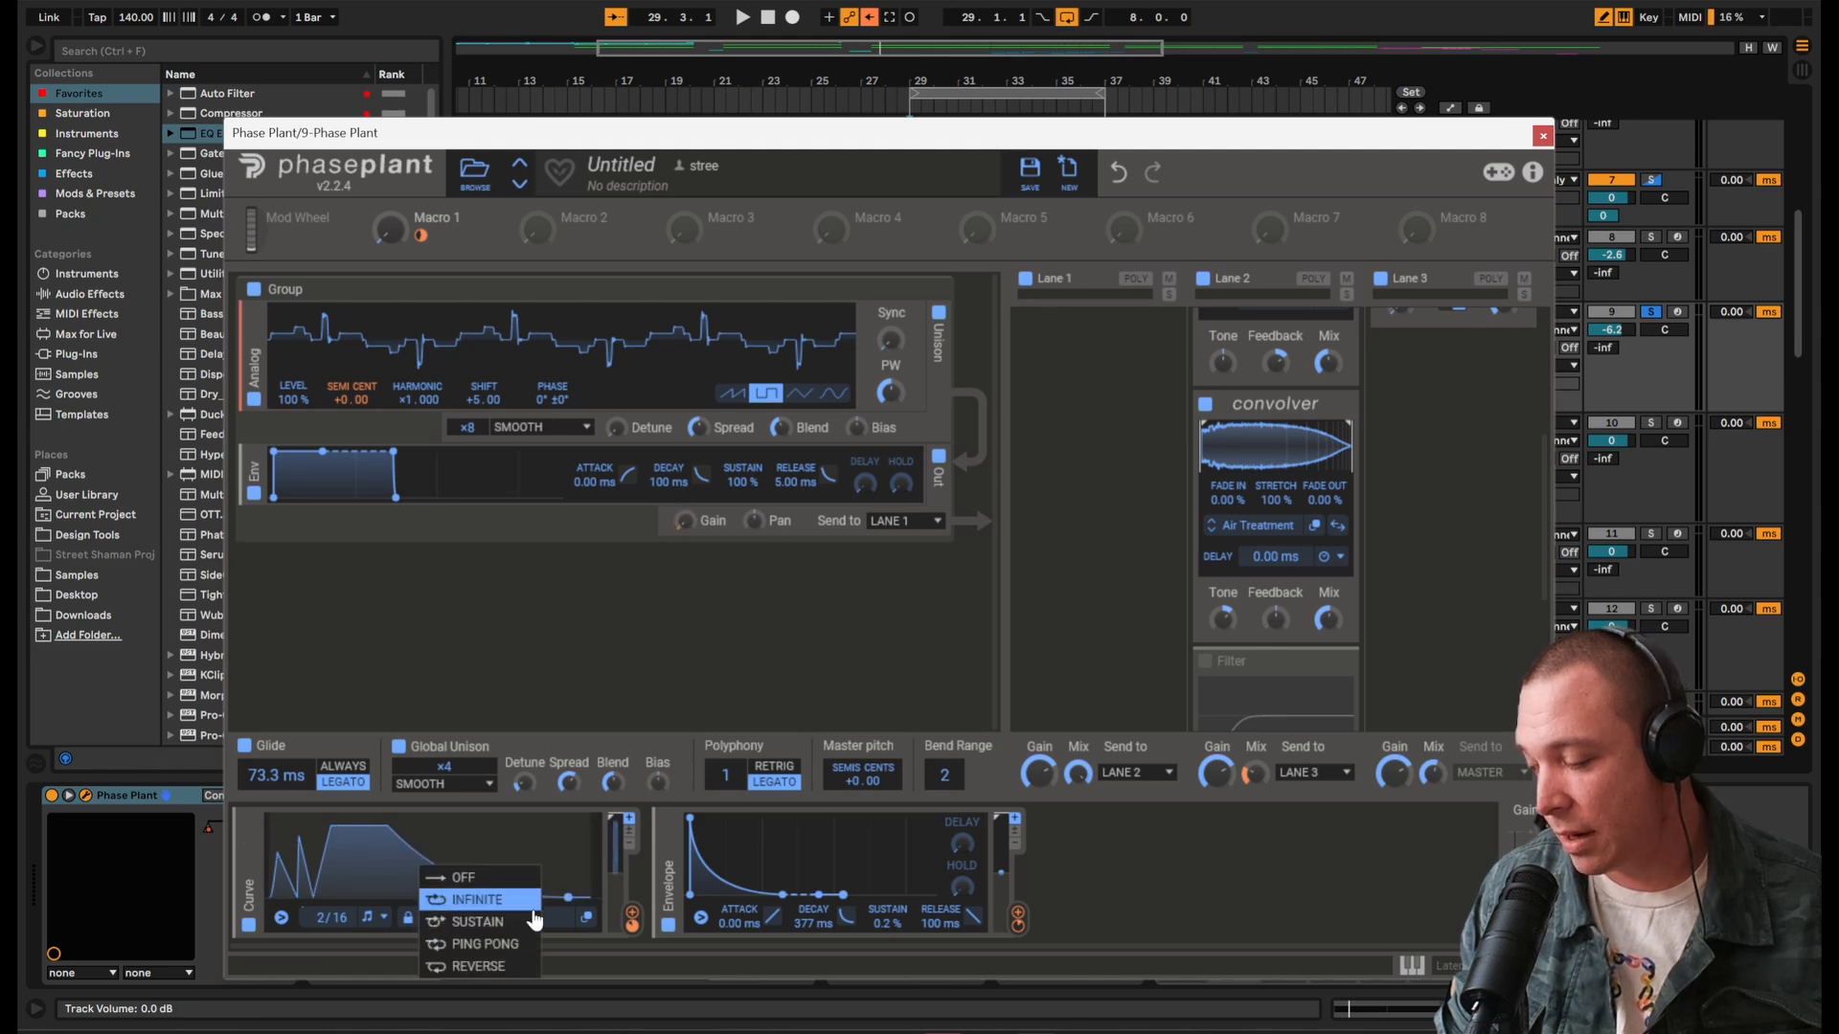
{"action": "left_click", "coordinate": [1134, 880]}
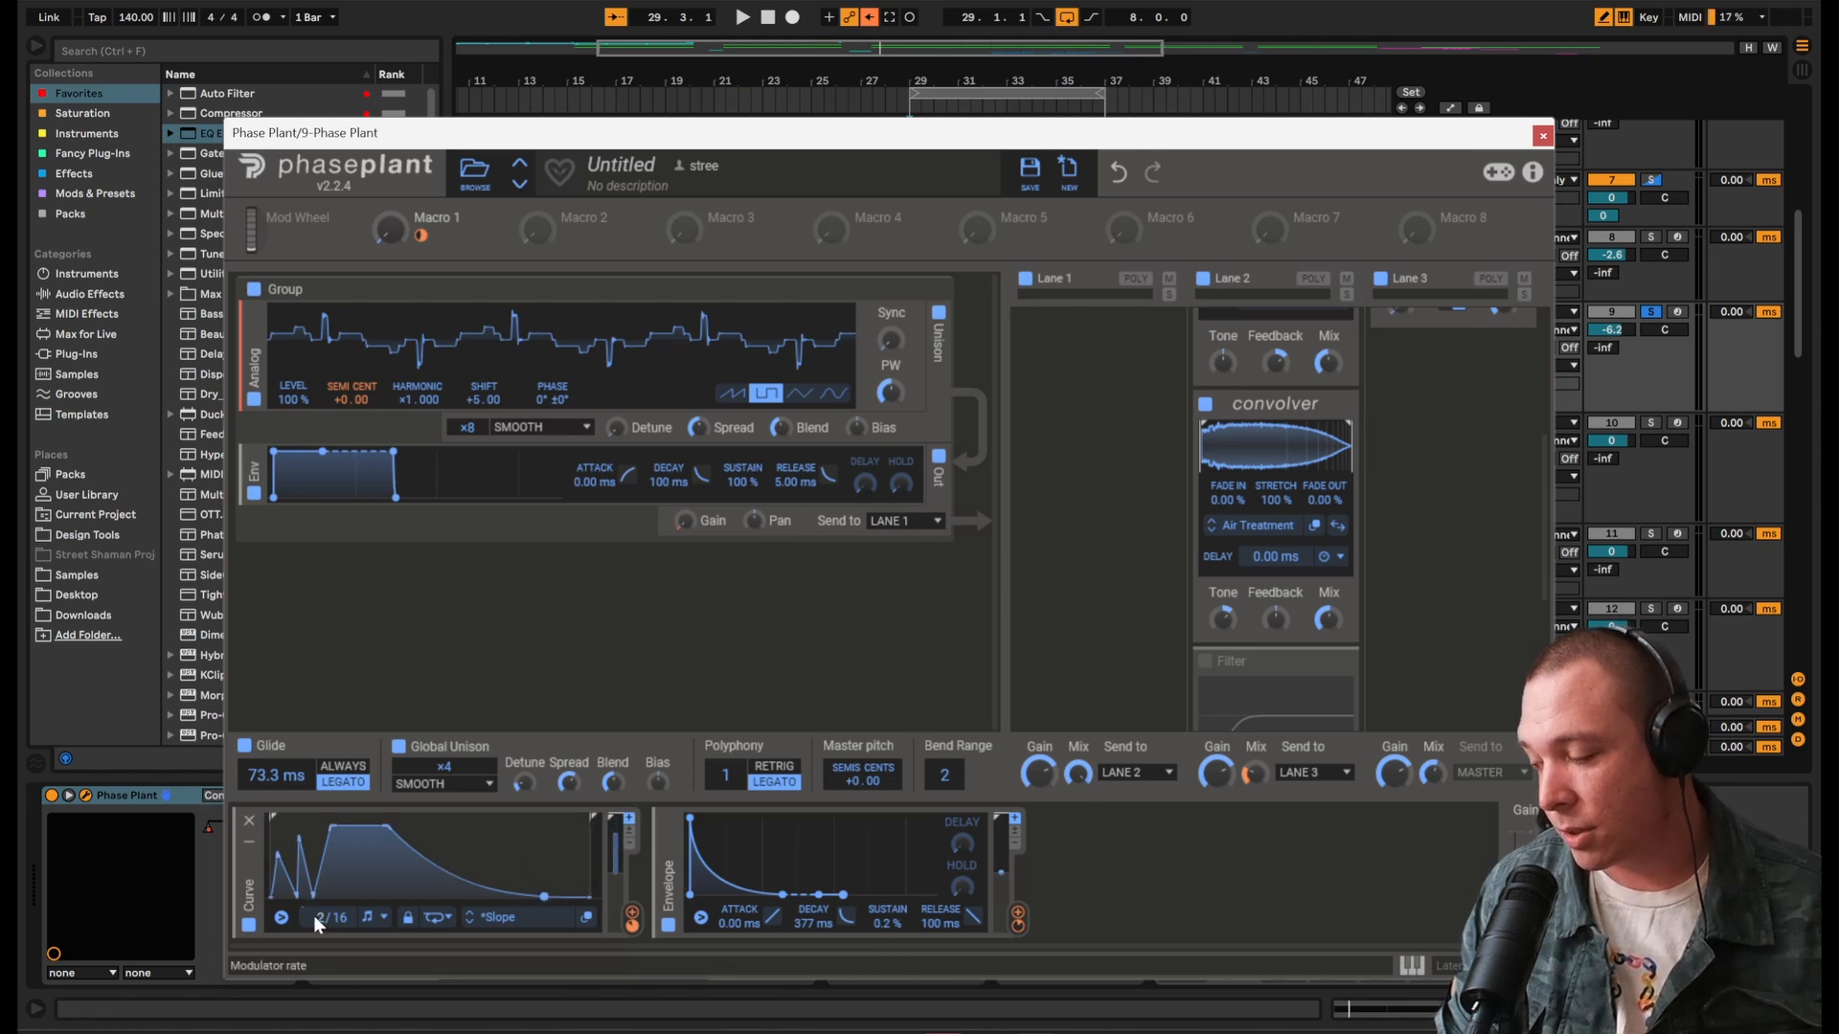
Step: Play the bass with the Curve modulator's rate at 4/16 and 3/16, and return it to 2/16
{"action": "left_click_drag", "start_coordinate": [320, 917], "coordinate": [320, 897]}
{"action": "key", "text": "space"}
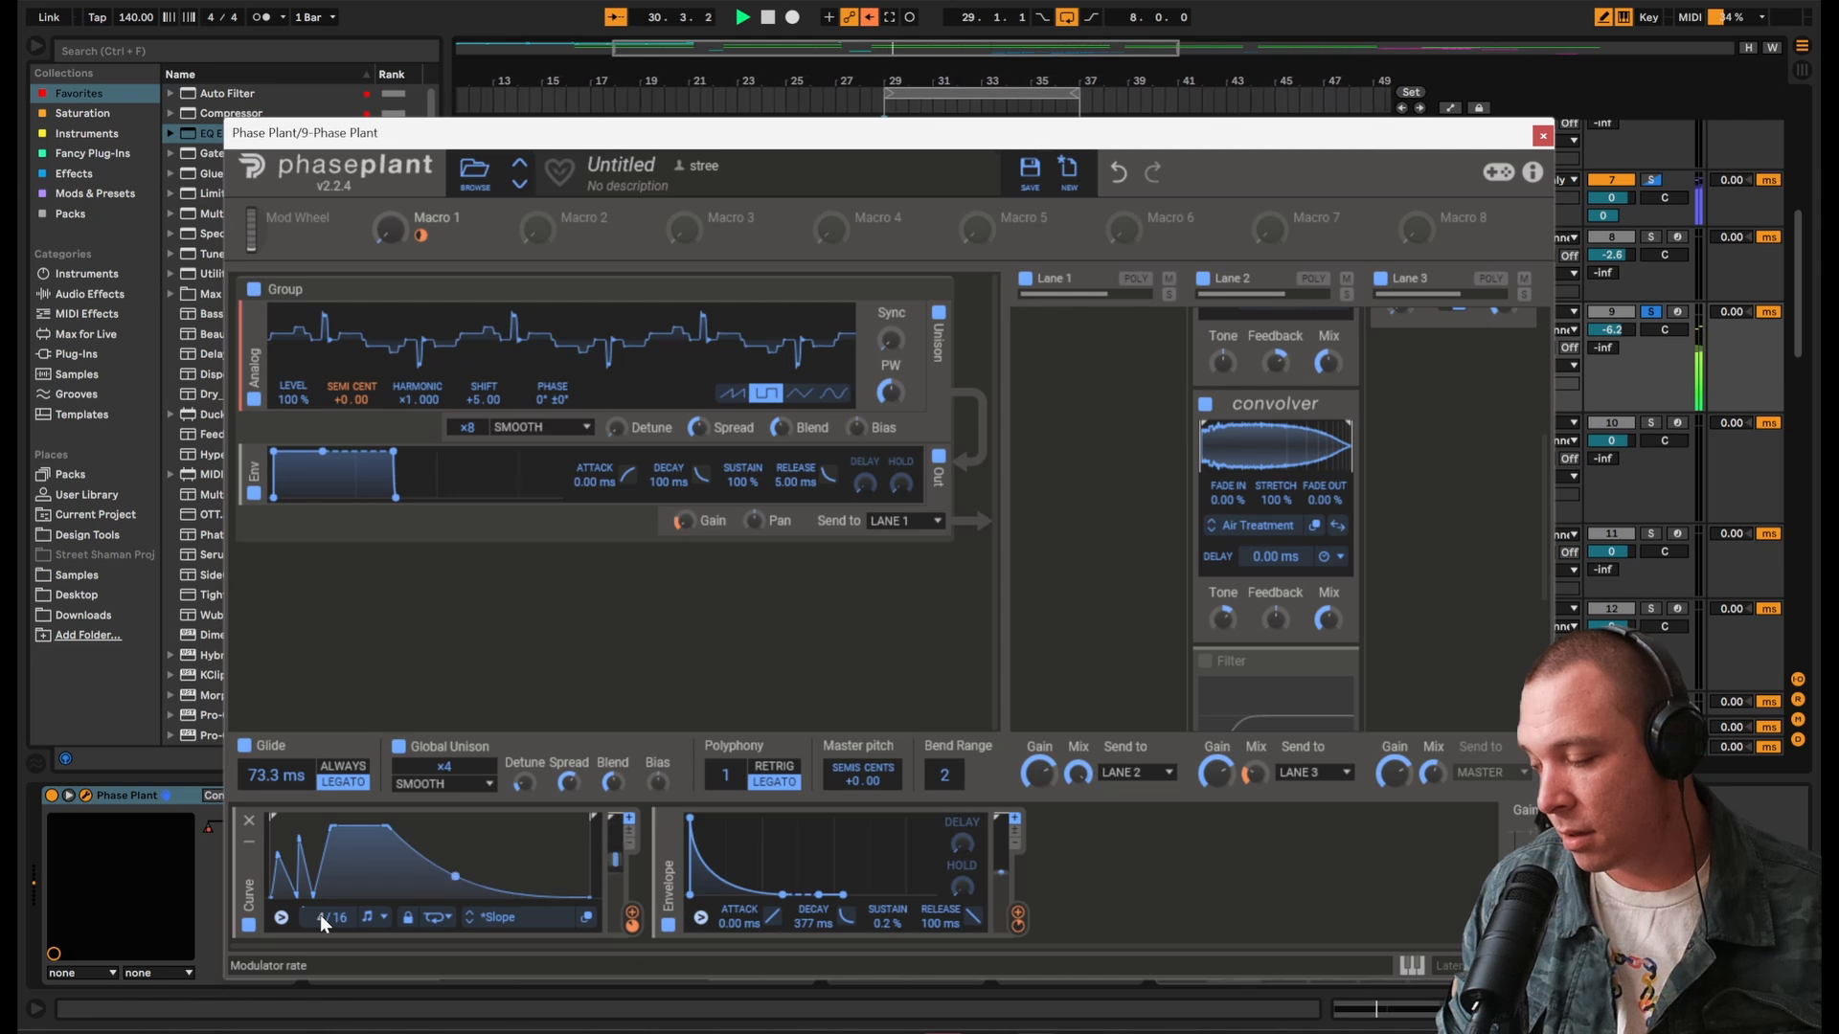
{"action": "left_click_drag", "start_coordinate": [320, 915], "coordinate": [319, 925]}
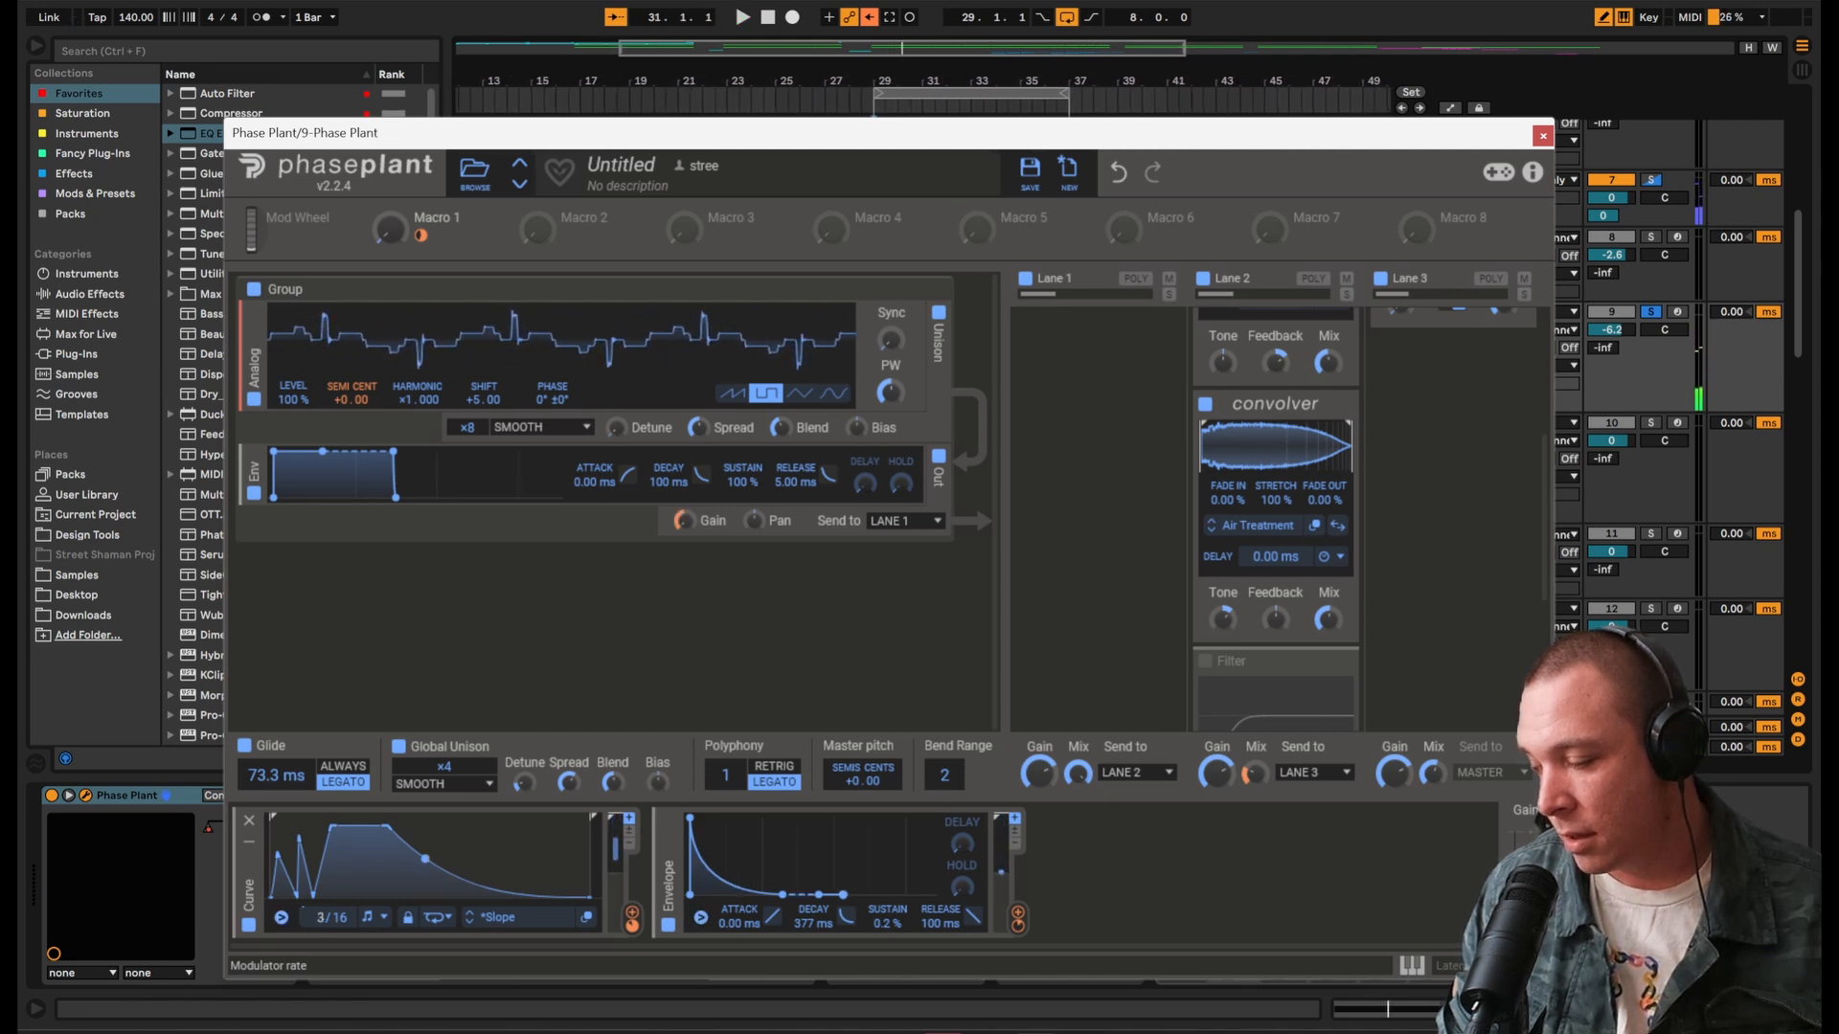
{"action": "key", "text": "space"}
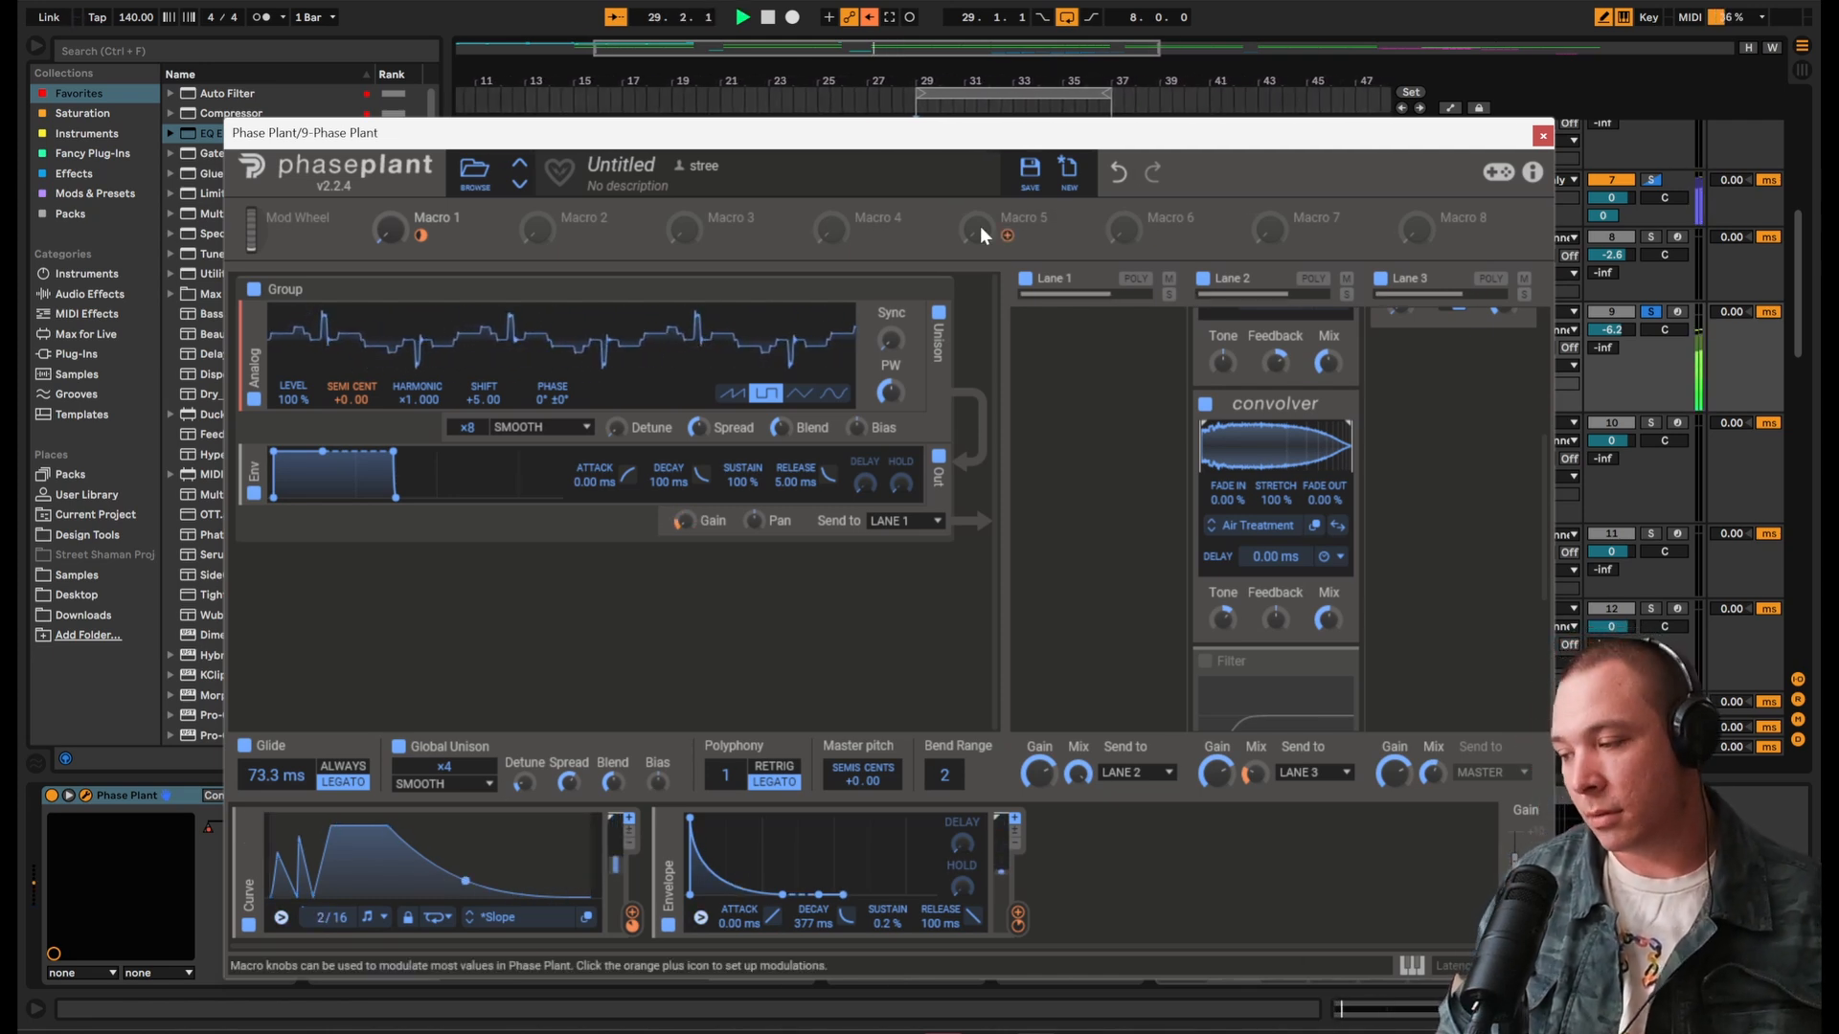
Step: Solo the whole bass group 7 instead of track 9 alone and play it from bar 29
{"action": "key", "text": "ctrl+alt+p"}
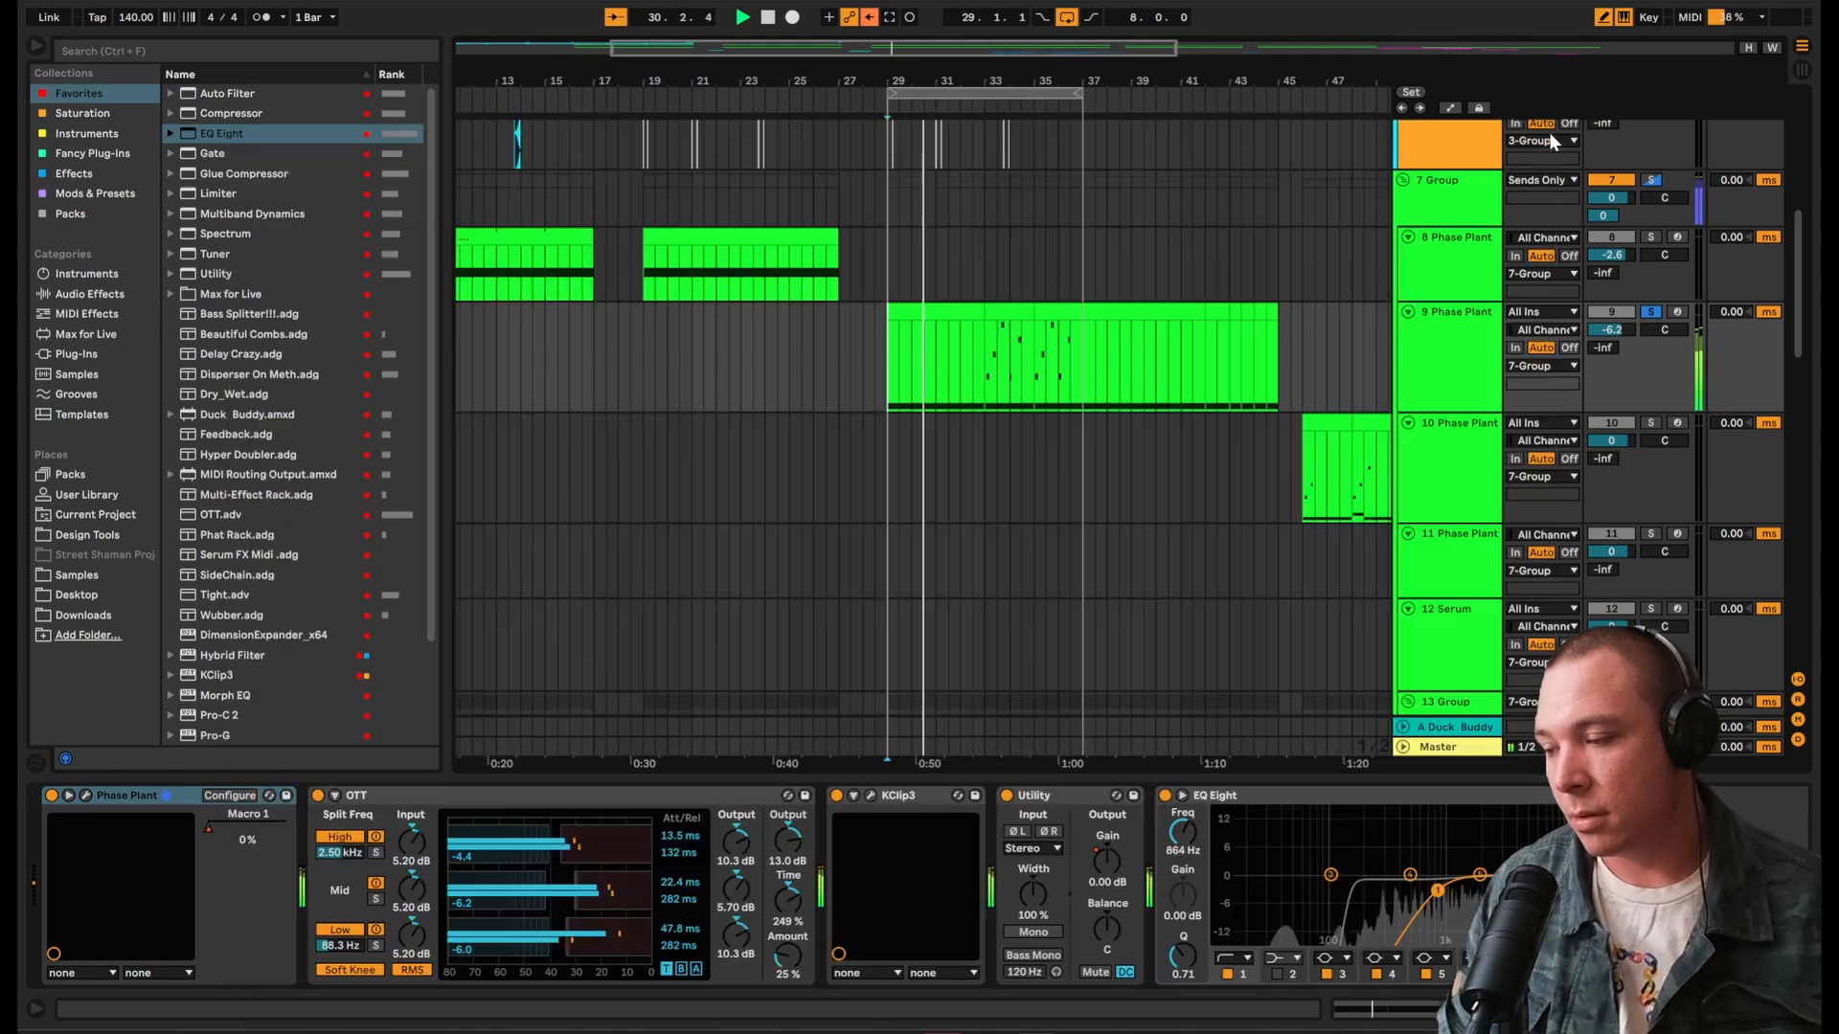
{"action": "left_click", "coordinate": [1653, 180]}
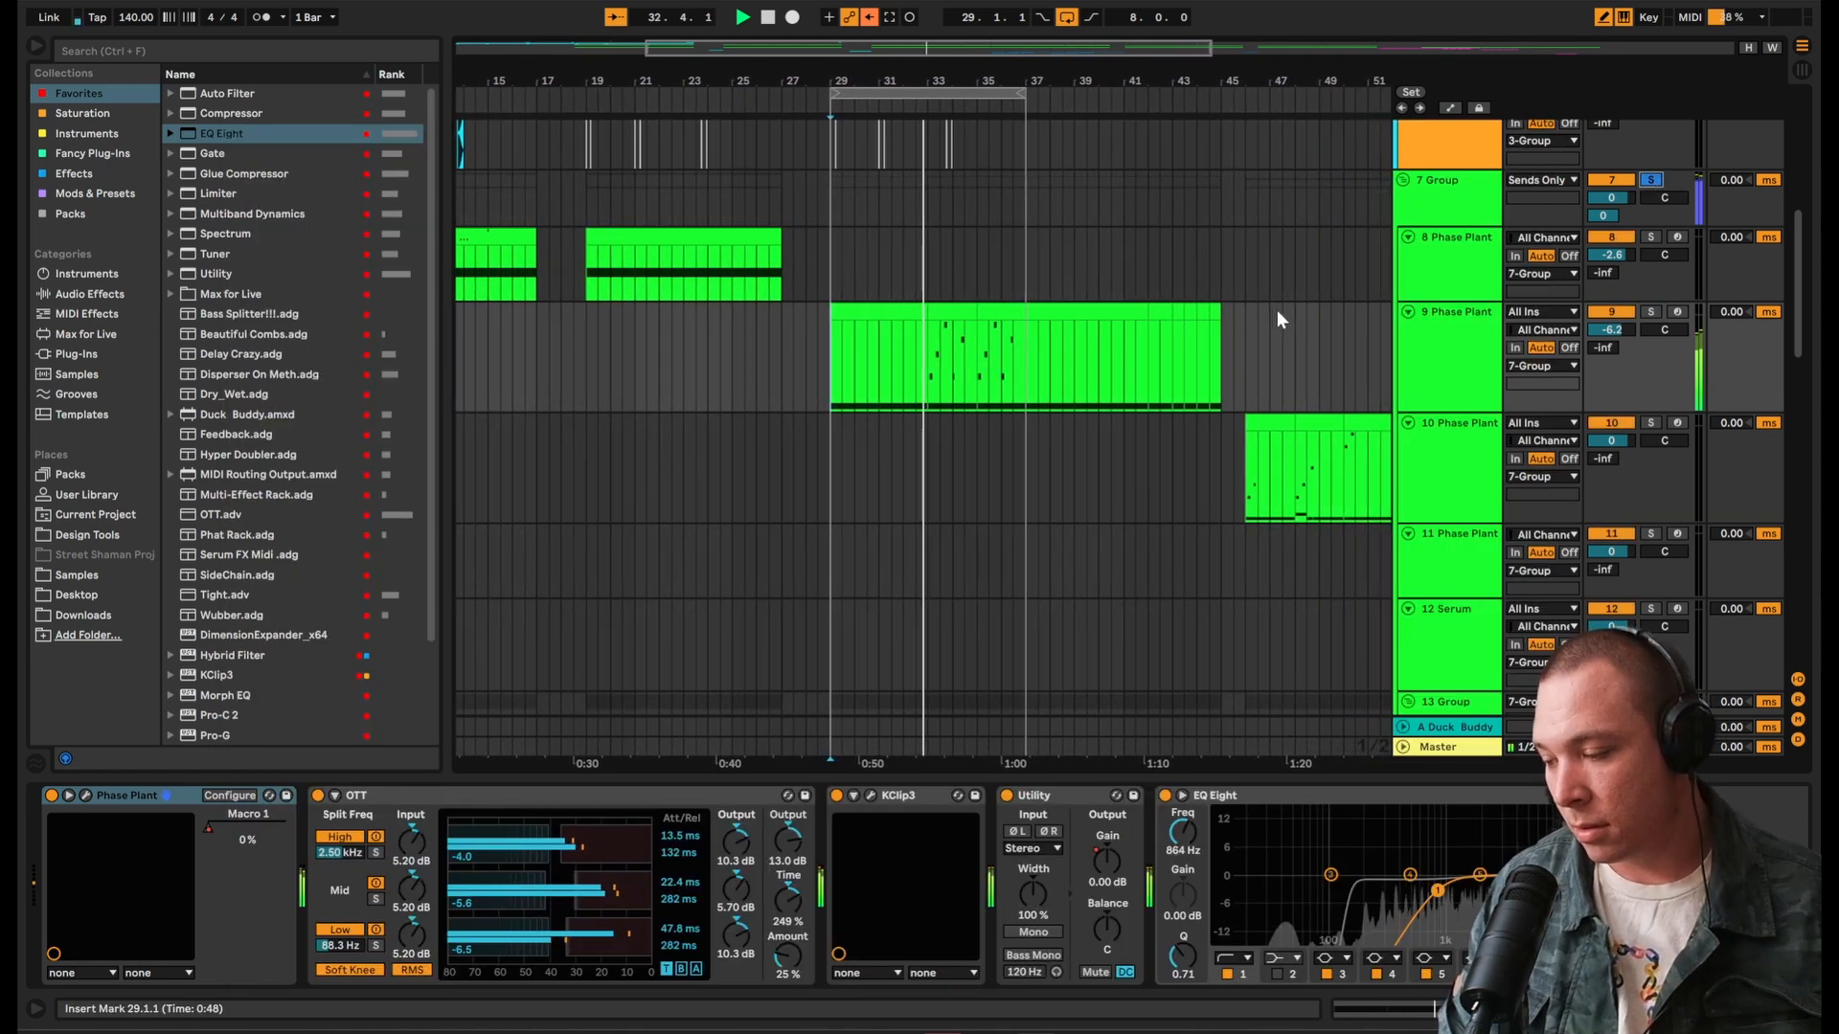
{"action": "key", "text": "space"}
{"action": "key", "text": "space"}
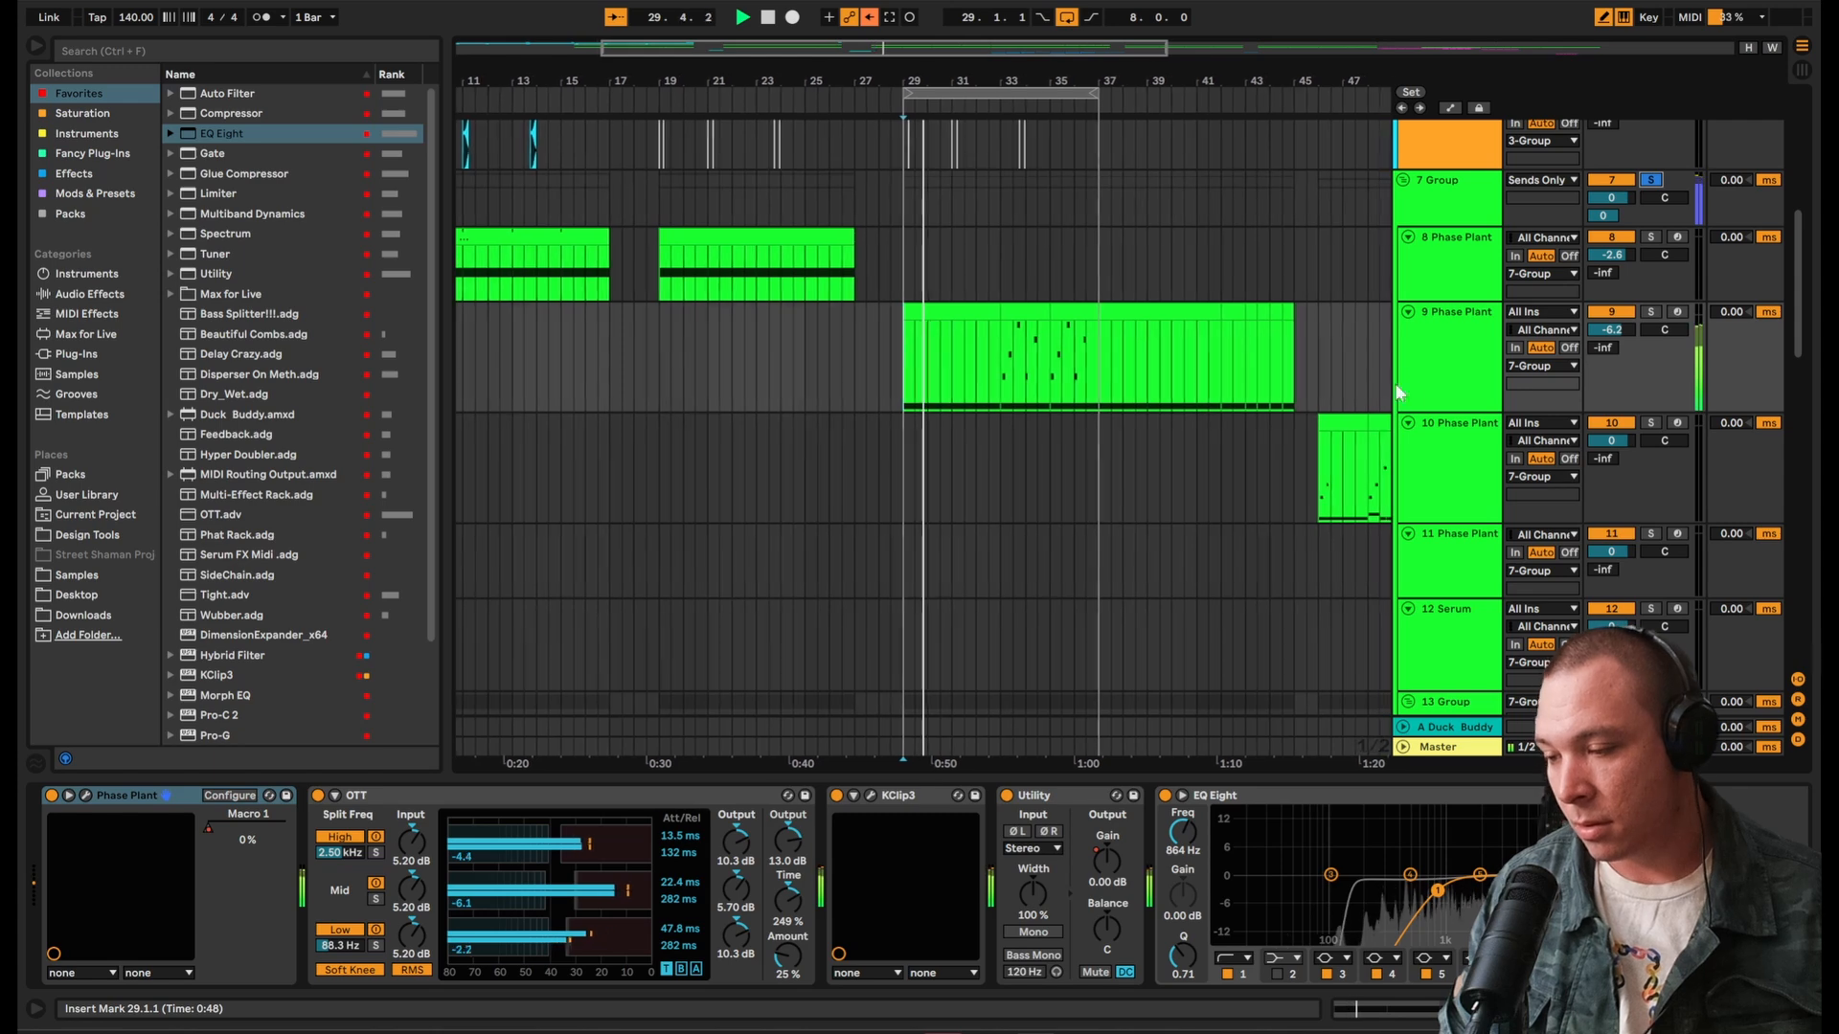
Step: Review track 9's Phase Plant again, covering the Envelope modulator, oscillator, effects in all three lanes and the Glide setting
{"action": "left_click", "coordinate": [86, 795]}
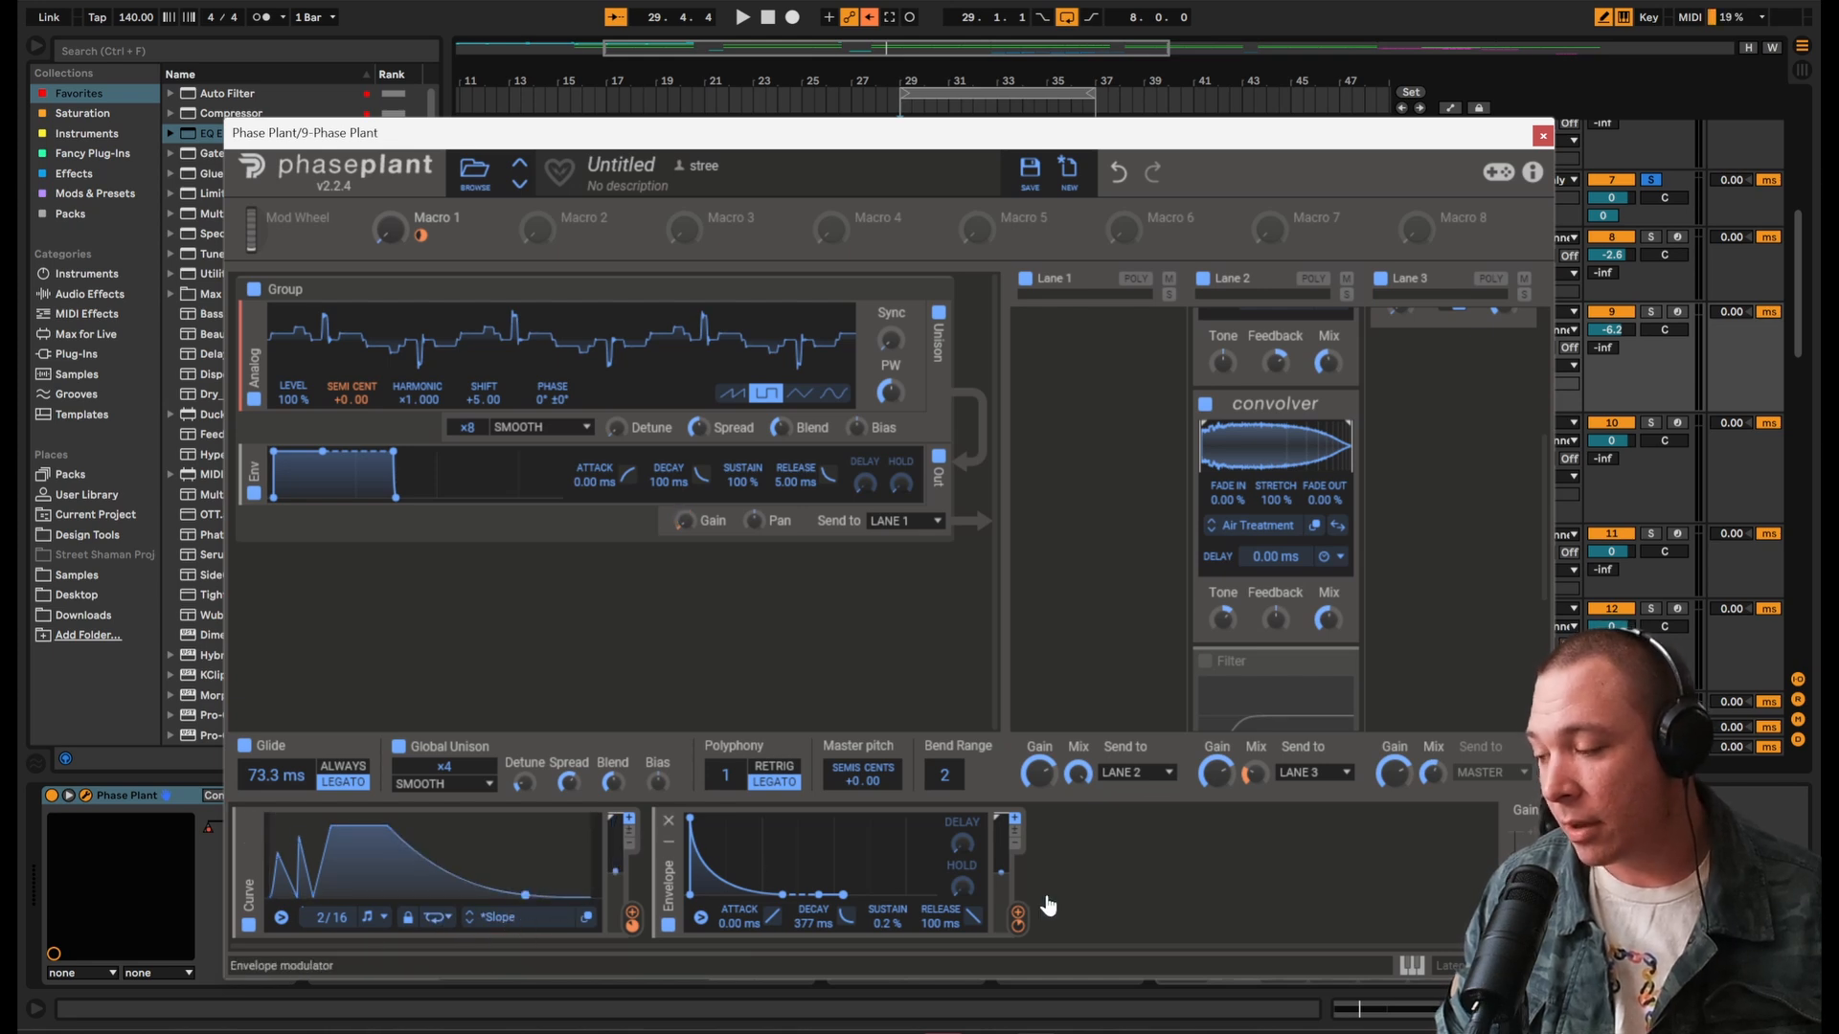
{"action": "mouse_move", "coordinate": [1023, 923]}
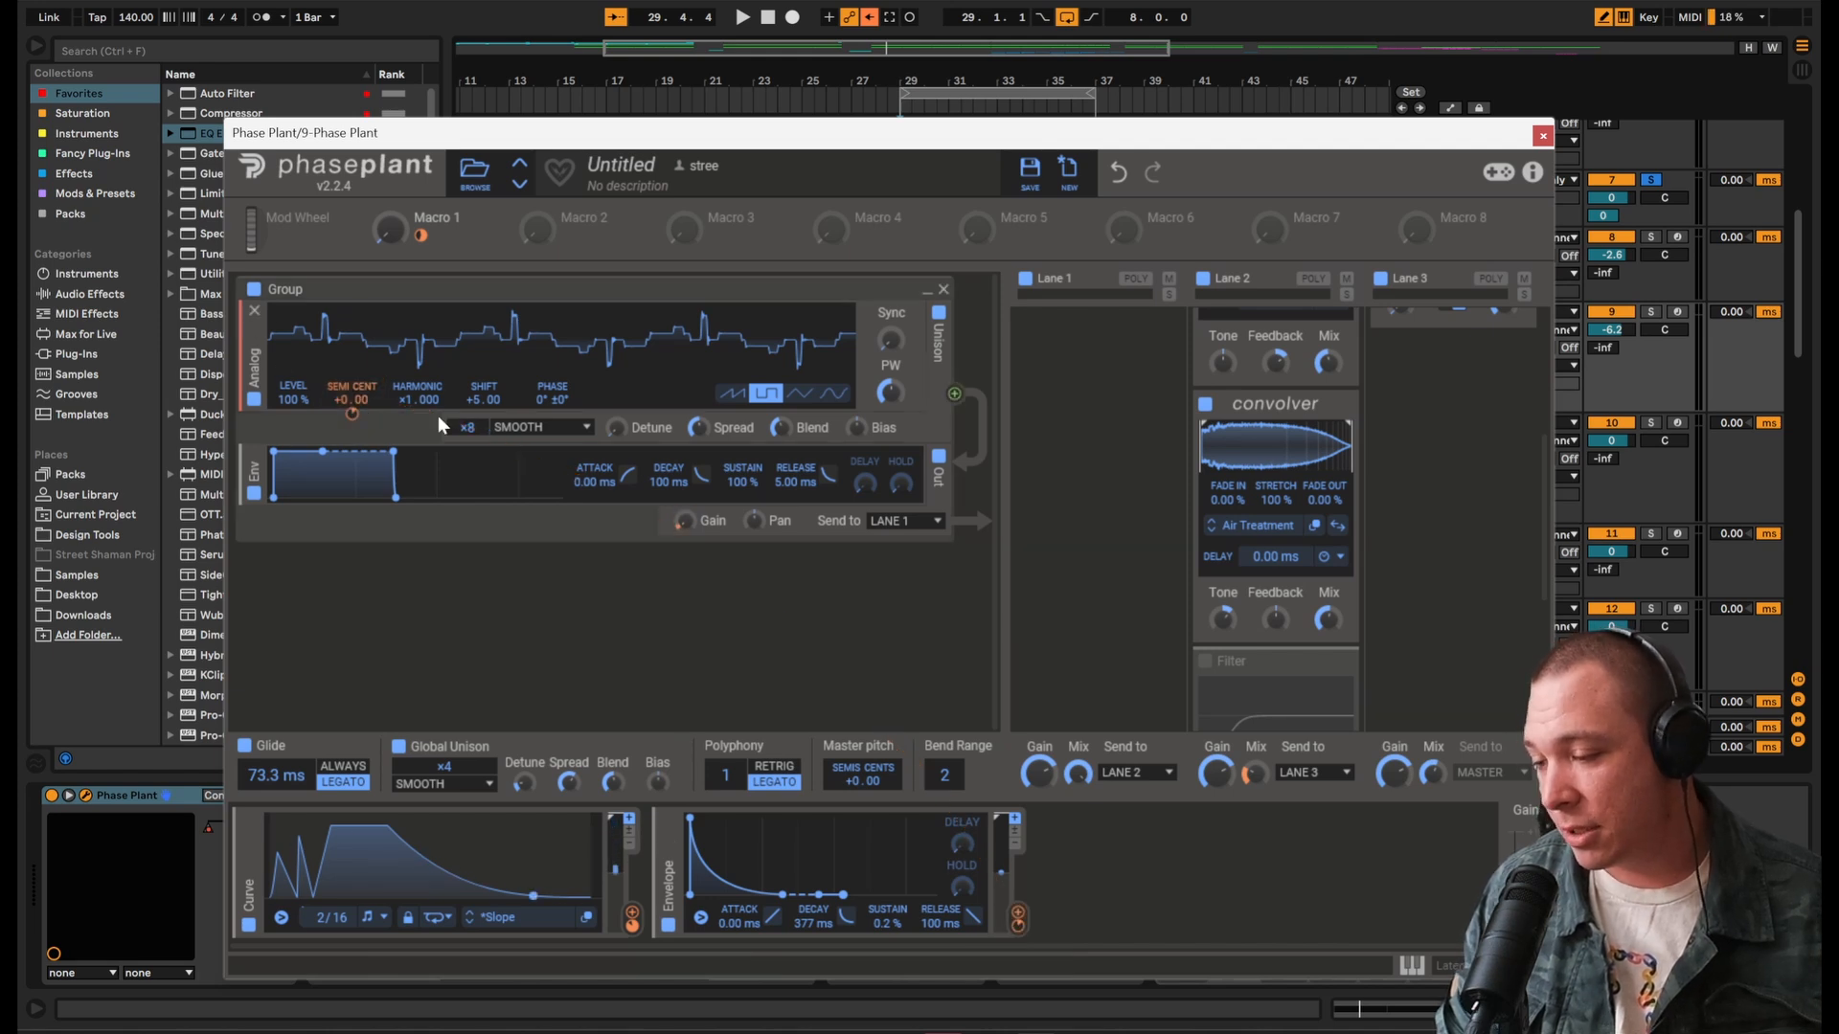
{"action": "scroll", "coordinate": [1322, 435], "scroll_direction": "up", "scroll_amount": 5}
{"action": "scroll", "coordinate": [1319, 433], "scroll_direction": "down", "scroll_amount": 4}
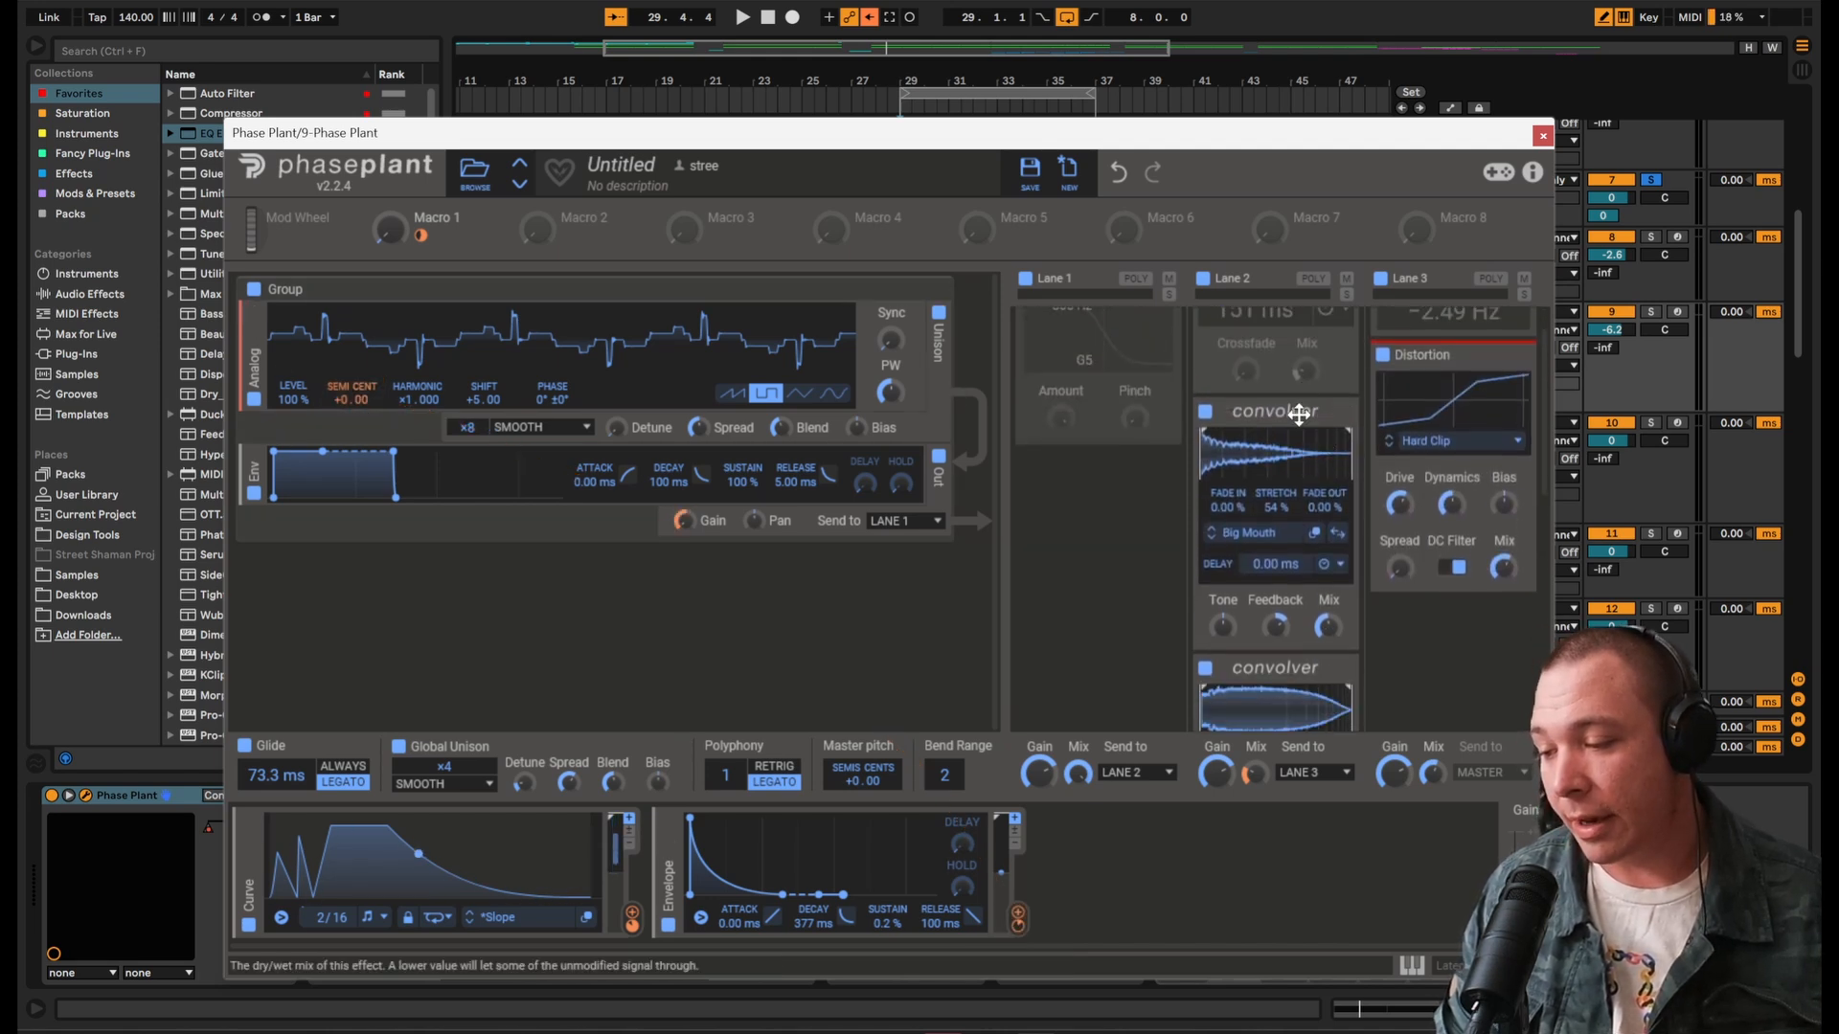
{"action": "scroll", "coordinate": [1293, 422], "scroll_direction": "up", "scroll_amount": 4}
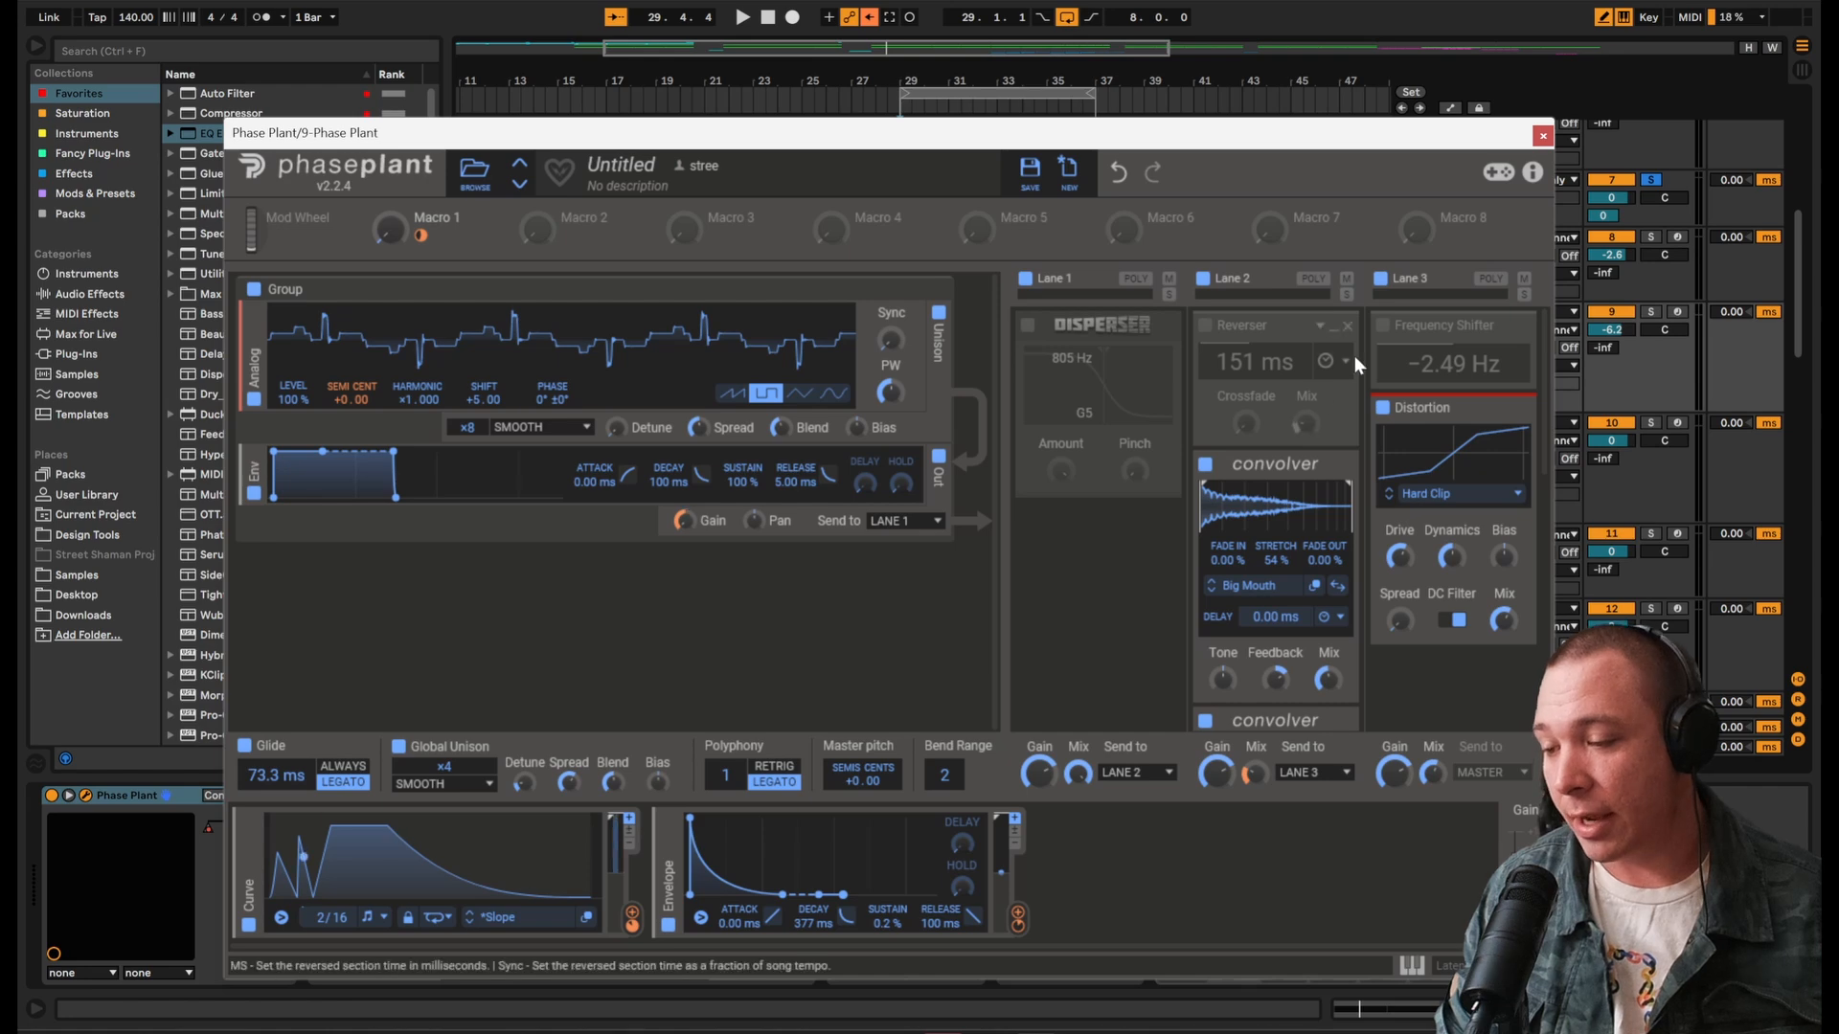
{"action": "left_click", "coordinate": [1543, 137]}
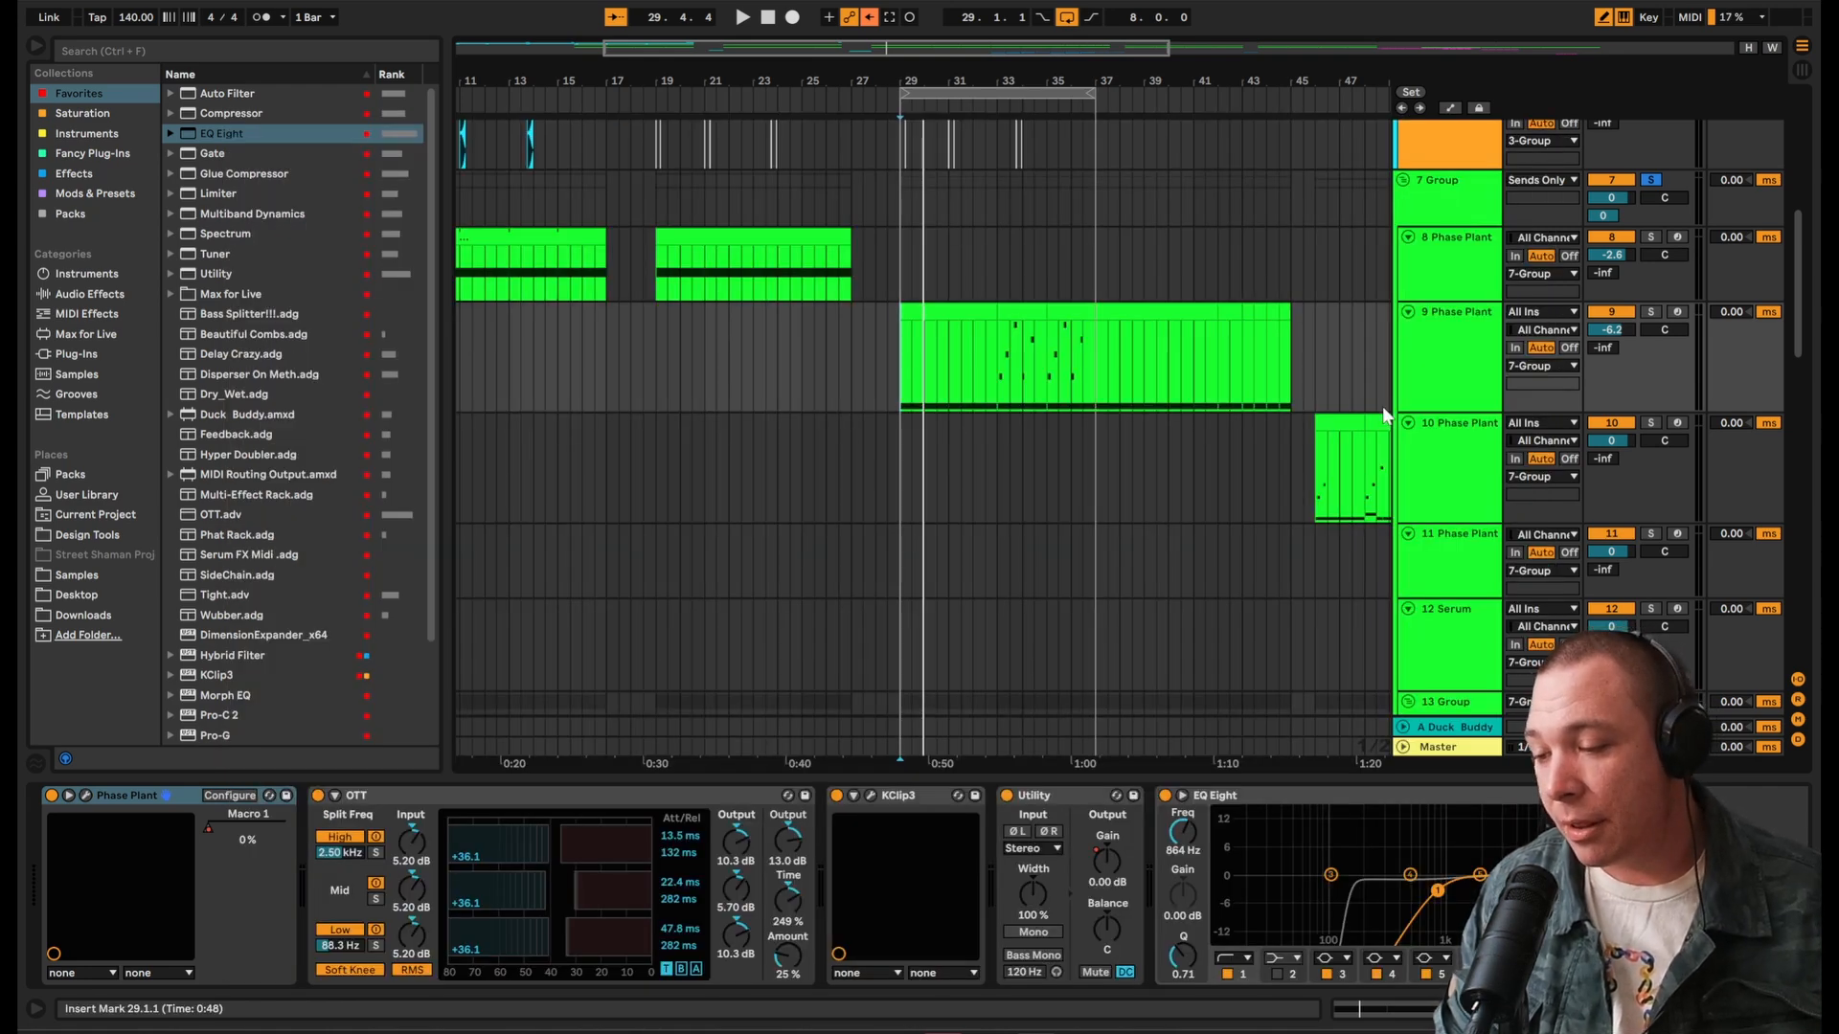
{"action": "left_click", "coordinate": [90, 795]}
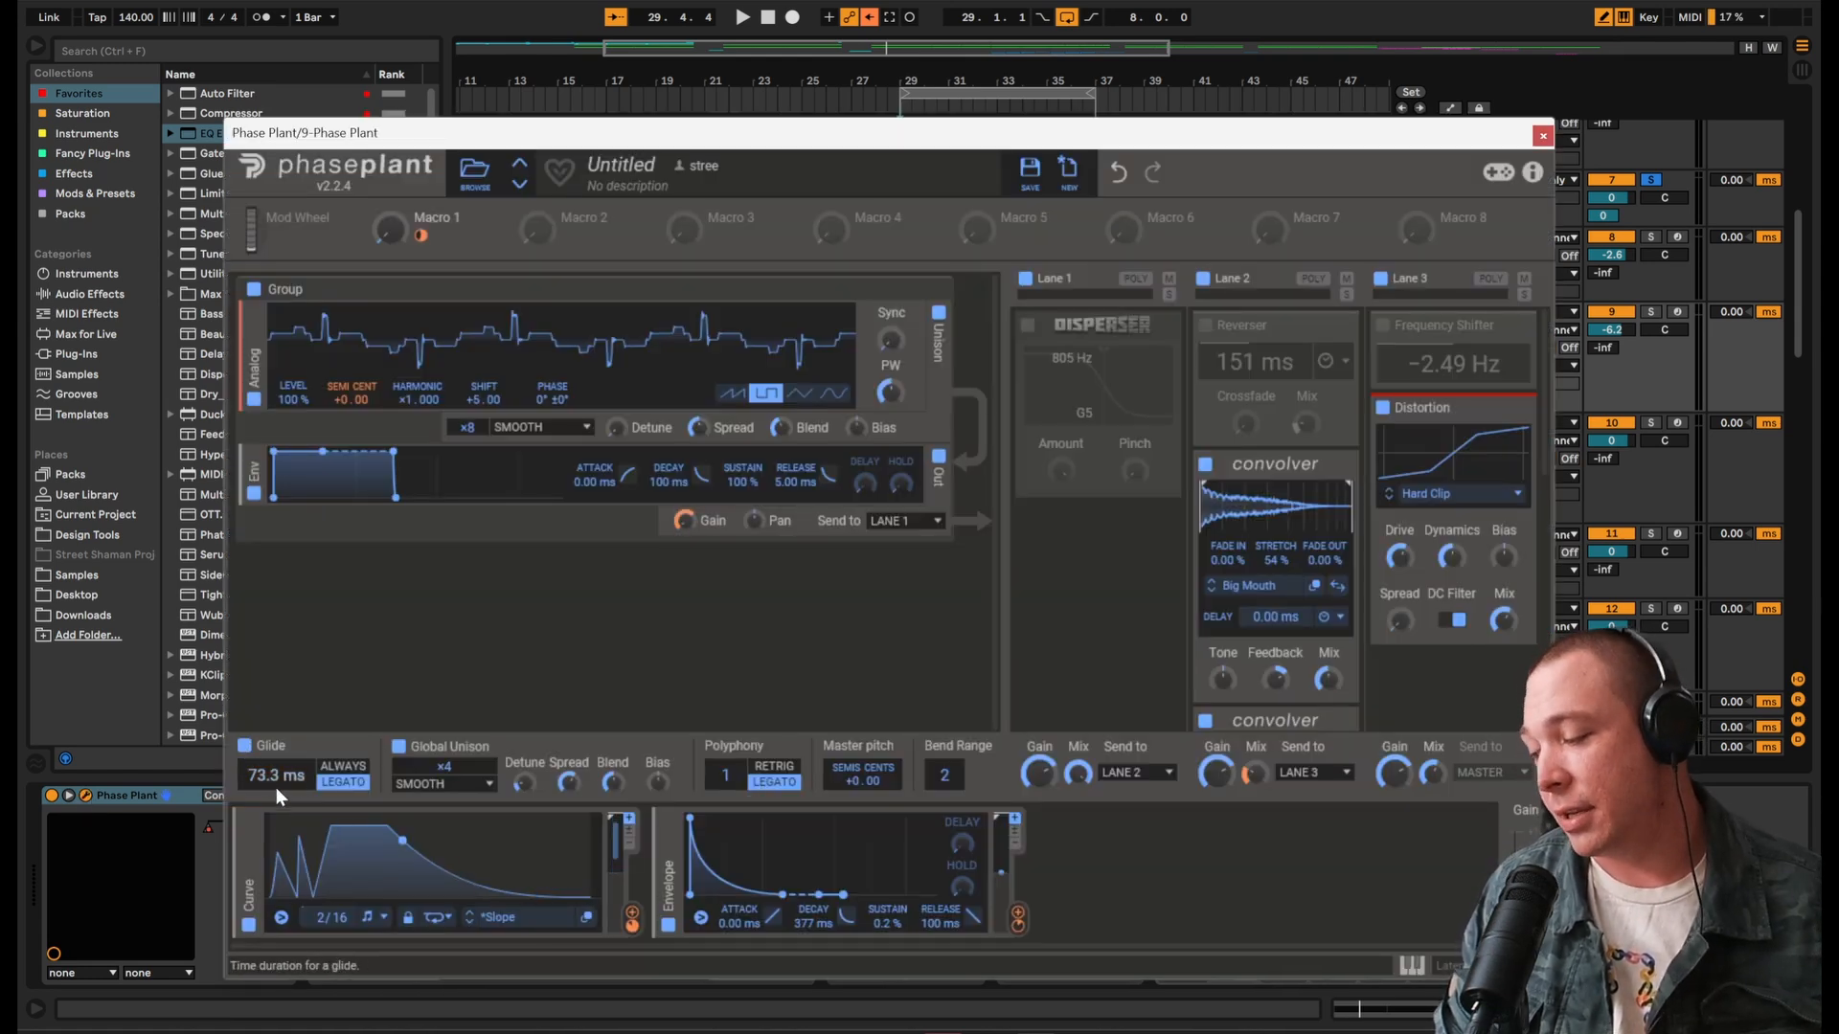
{"action": "left_click", "coordinate": [1542, 136]}
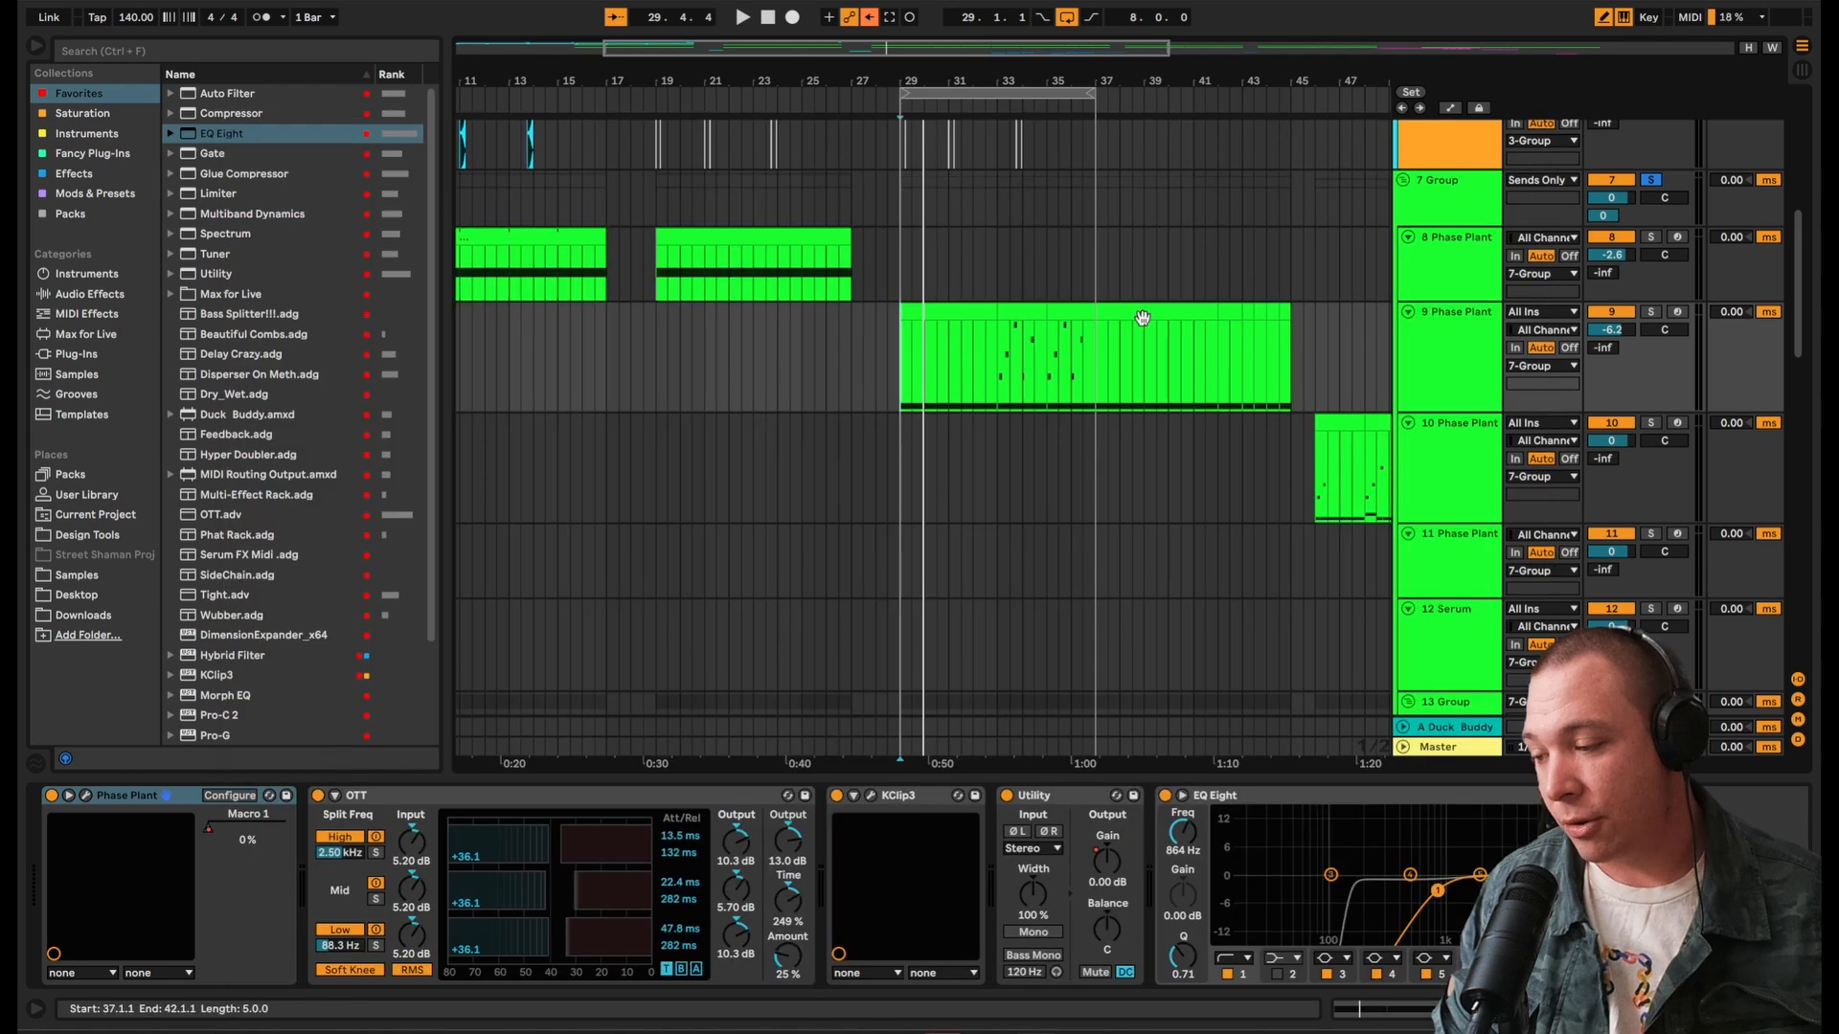
Step: Loop the melodic passage of track 9's clip from bar 33 to bar 37 and play it
{"action": "left_click", "coordinate": [996, 371]}
{"action": "left_click_drag", "start_coordinate": [1002, 376], "coordinate": [1084, 359]}
{"action": "key", "text": "space"}
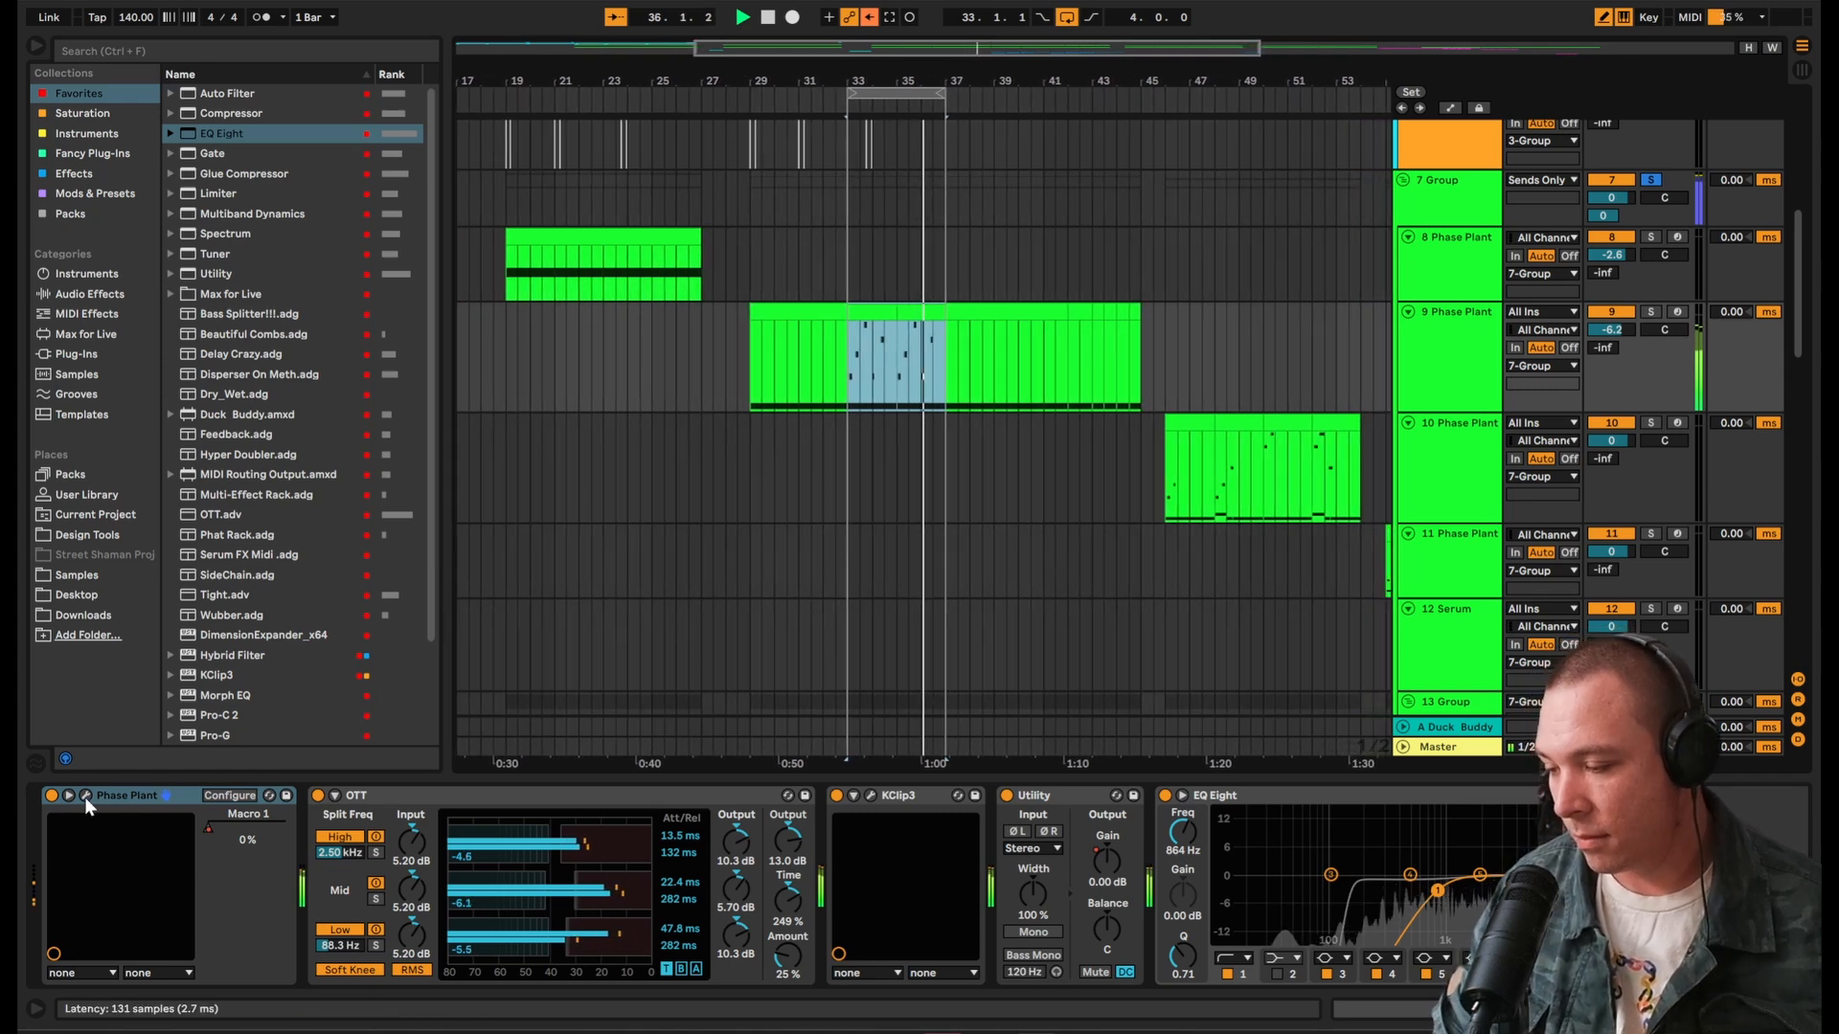
{"action": "key", "text": "space"}
Step: Inspect the oscillator's Shift and unison settings in track 9's Phase Plant, close it and set playback to start at bar 29
{"action": "double_click", "coordinate": [863, 312]}
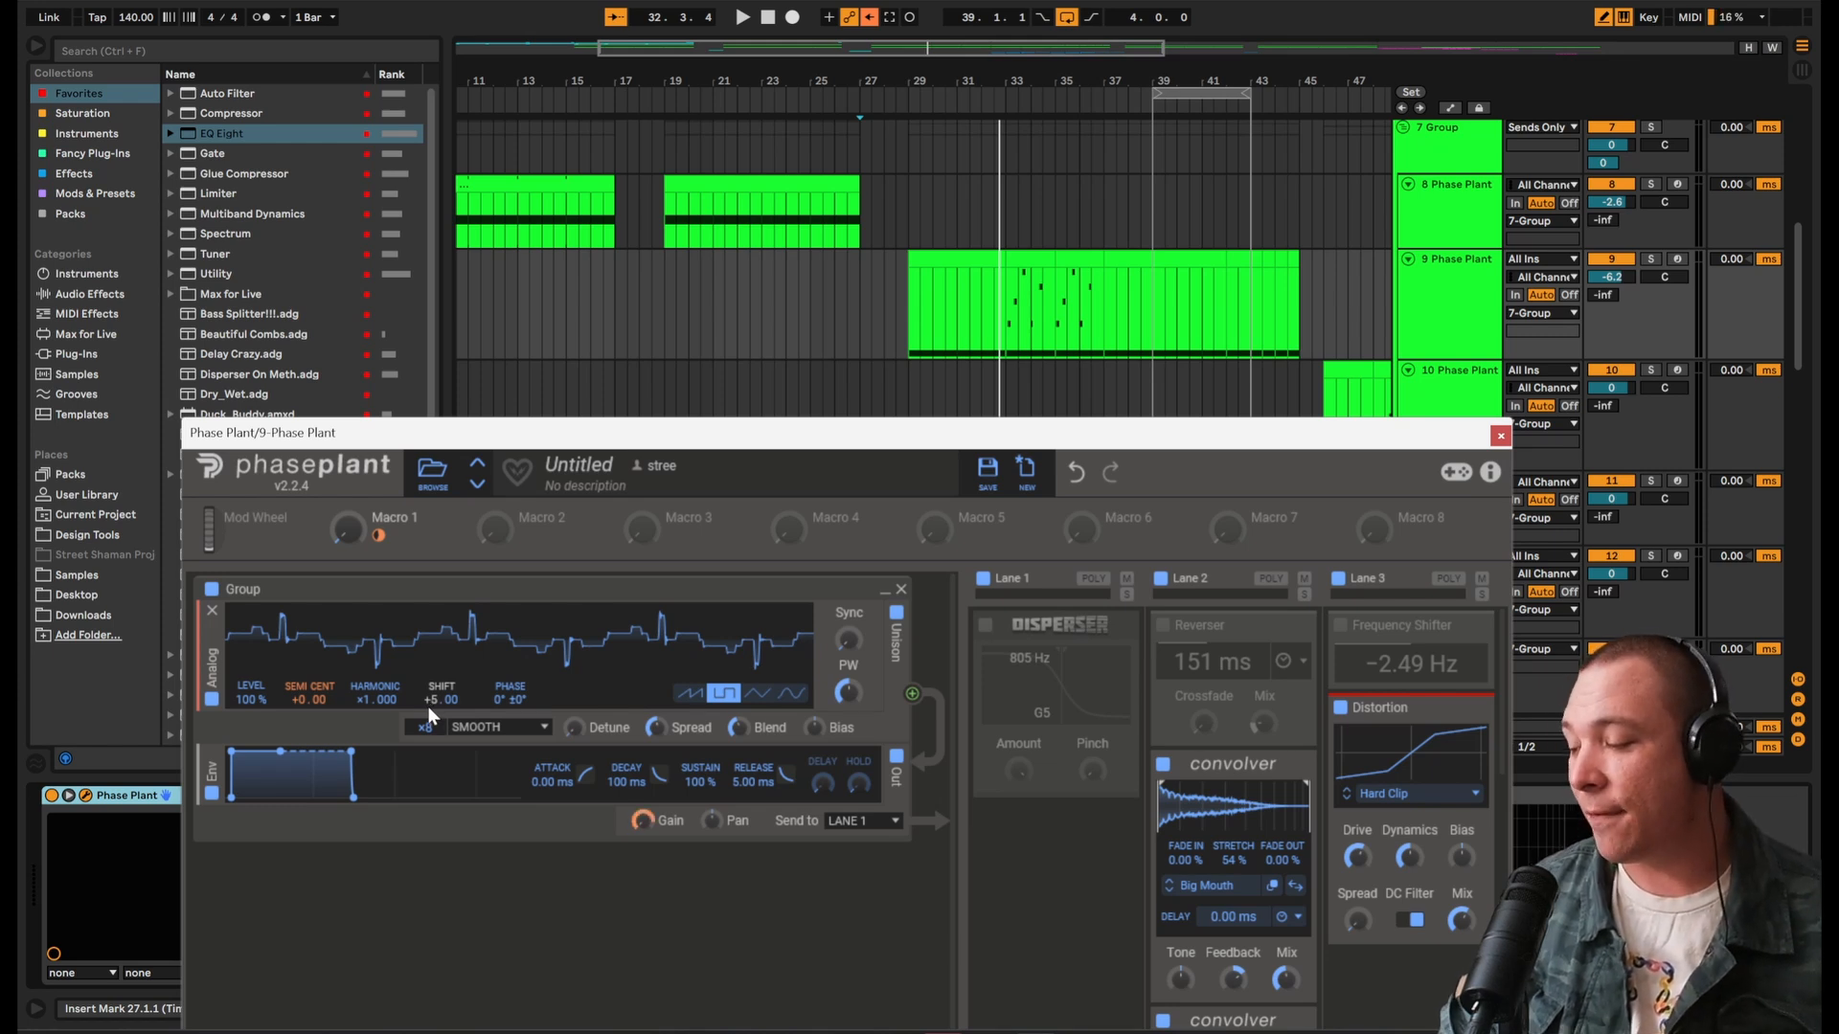
{"action": "left_click_drag", "start_coordinate": [772, 444], "coordinate": [878, 253]}
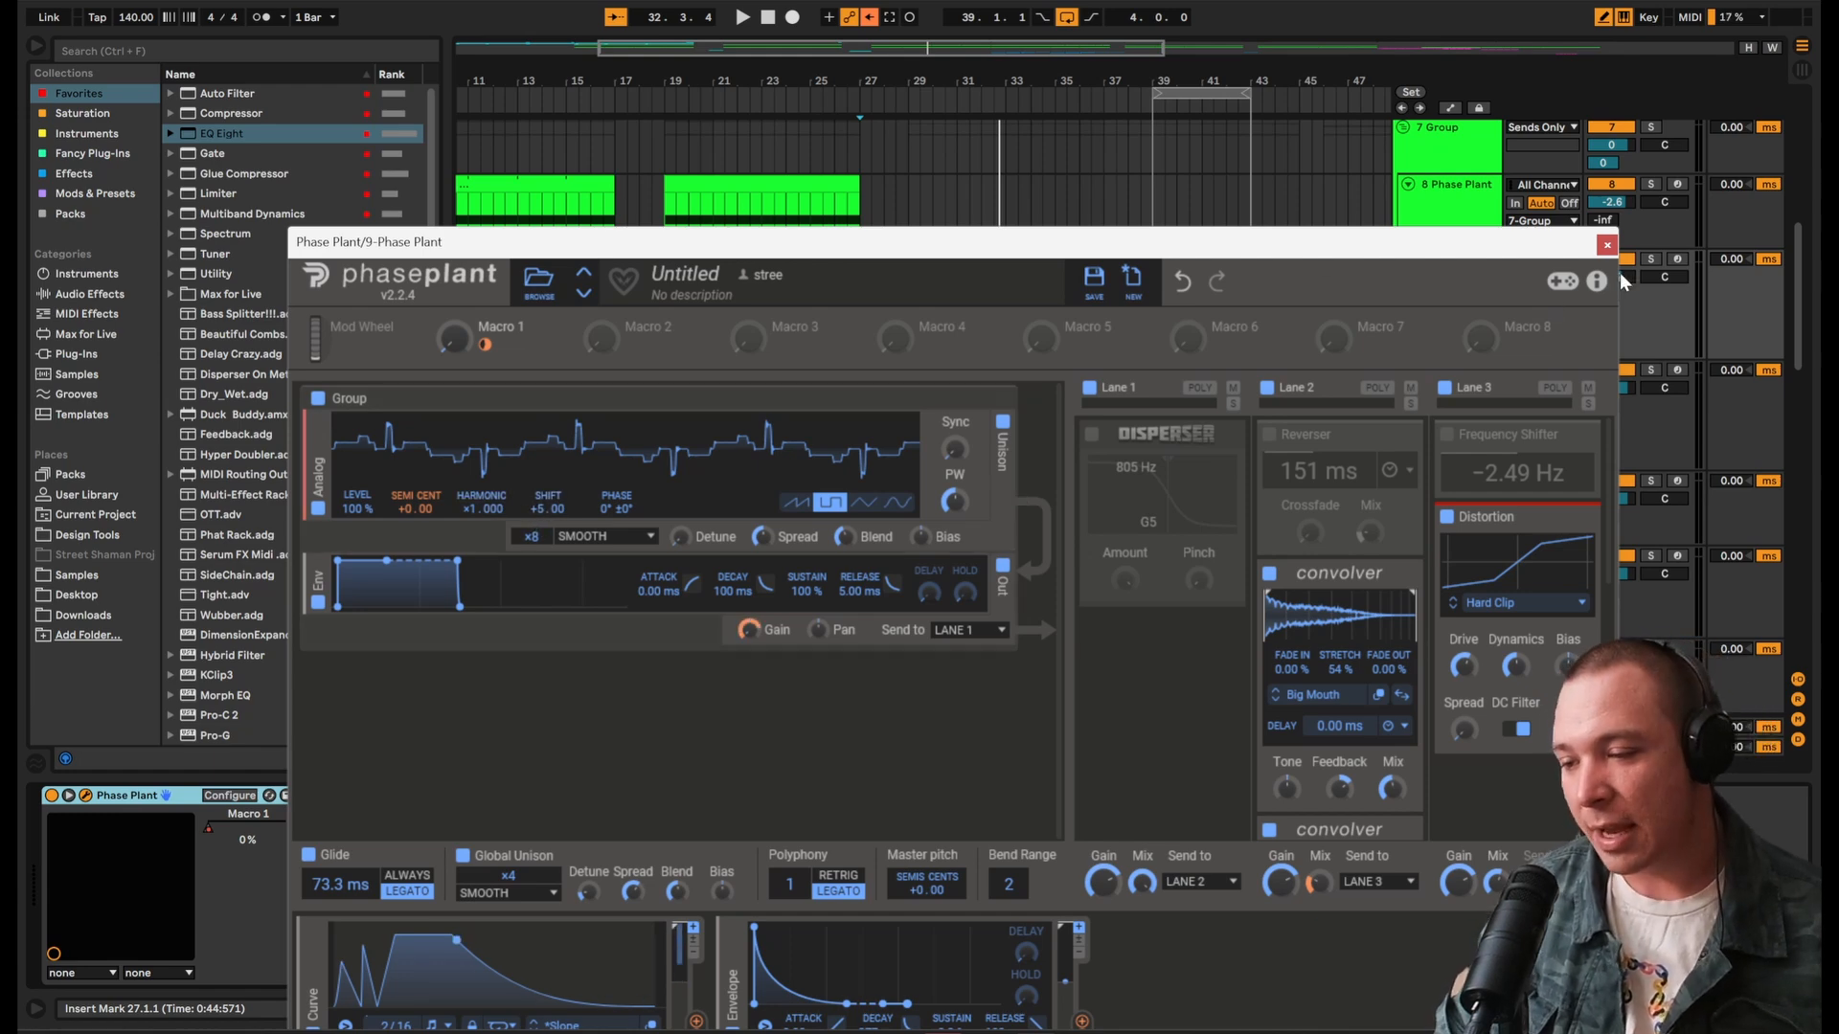
{"action": "left_click", "coordinate": [1606, 246]}
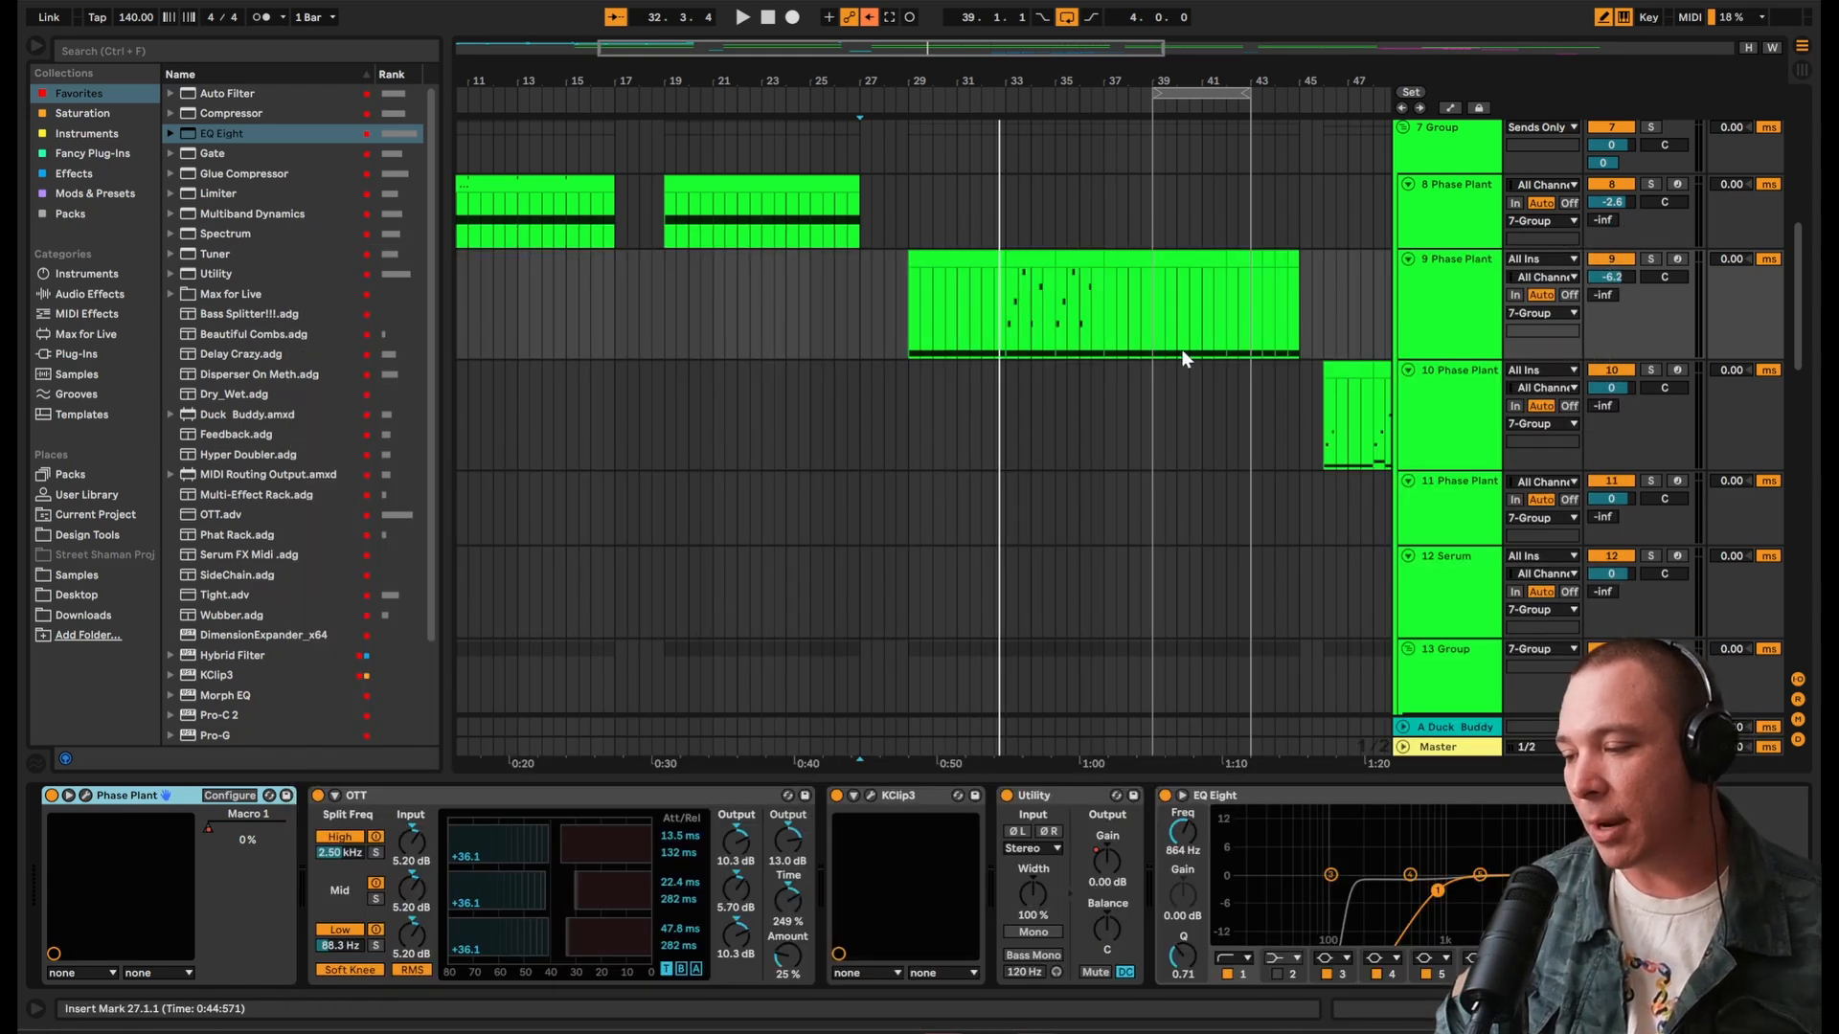
{"action": "left_click", "coordinate": [905, 329]}
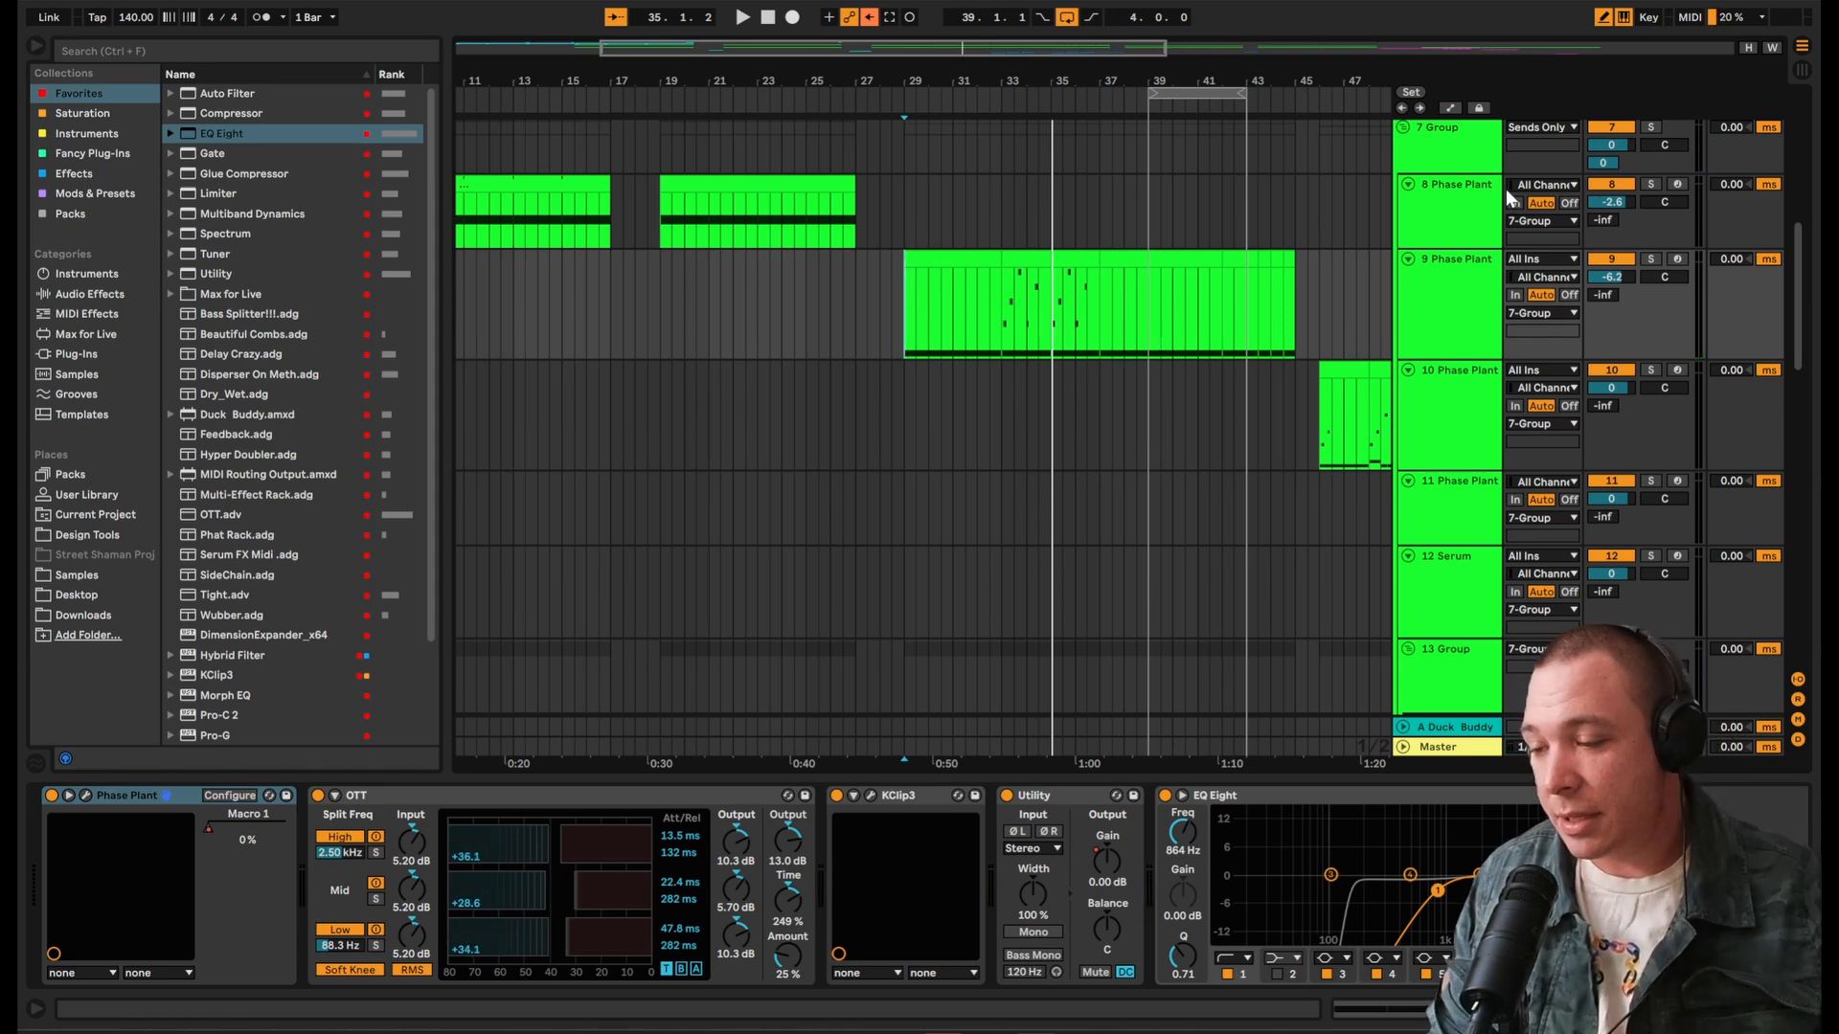
Step: Compare the OTT settings on track 8 and track 9, and open track 9's KClip3 to view its band settings
{"action": "left_click", "coordinate": [1437, 234]}
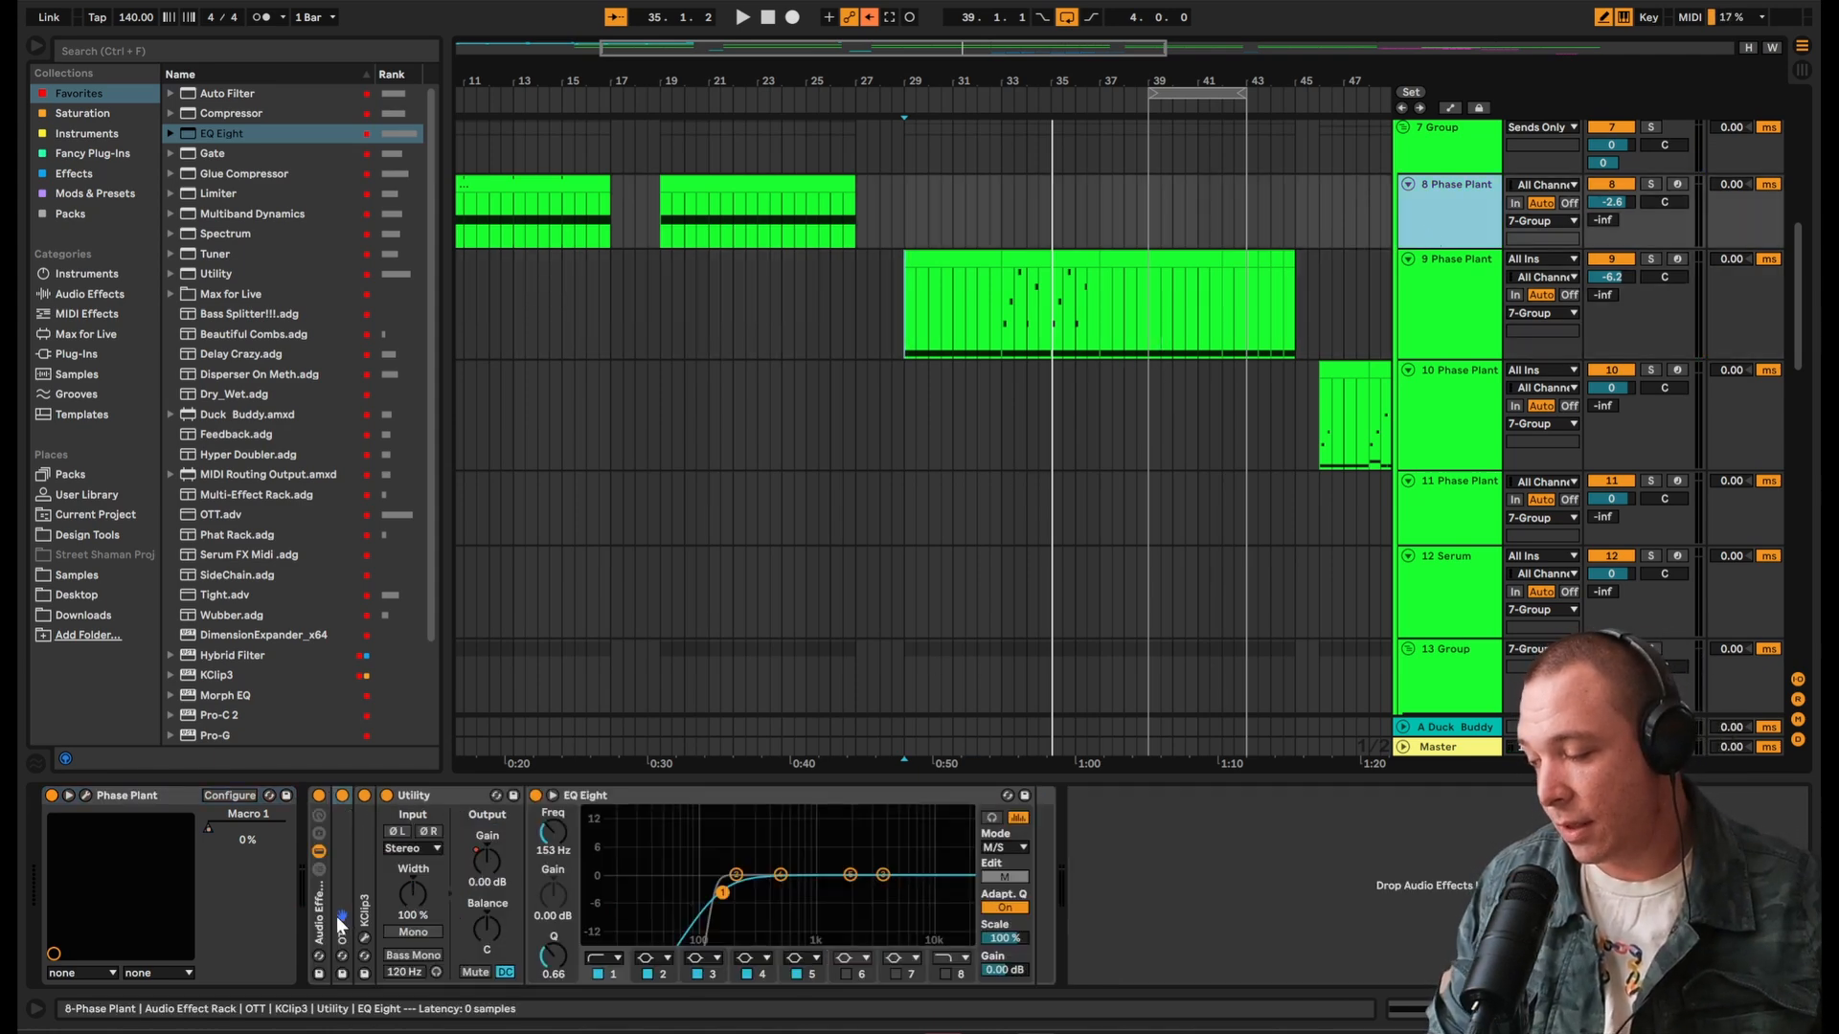
{"action": "left_click", "coordinate": [336, 915]}
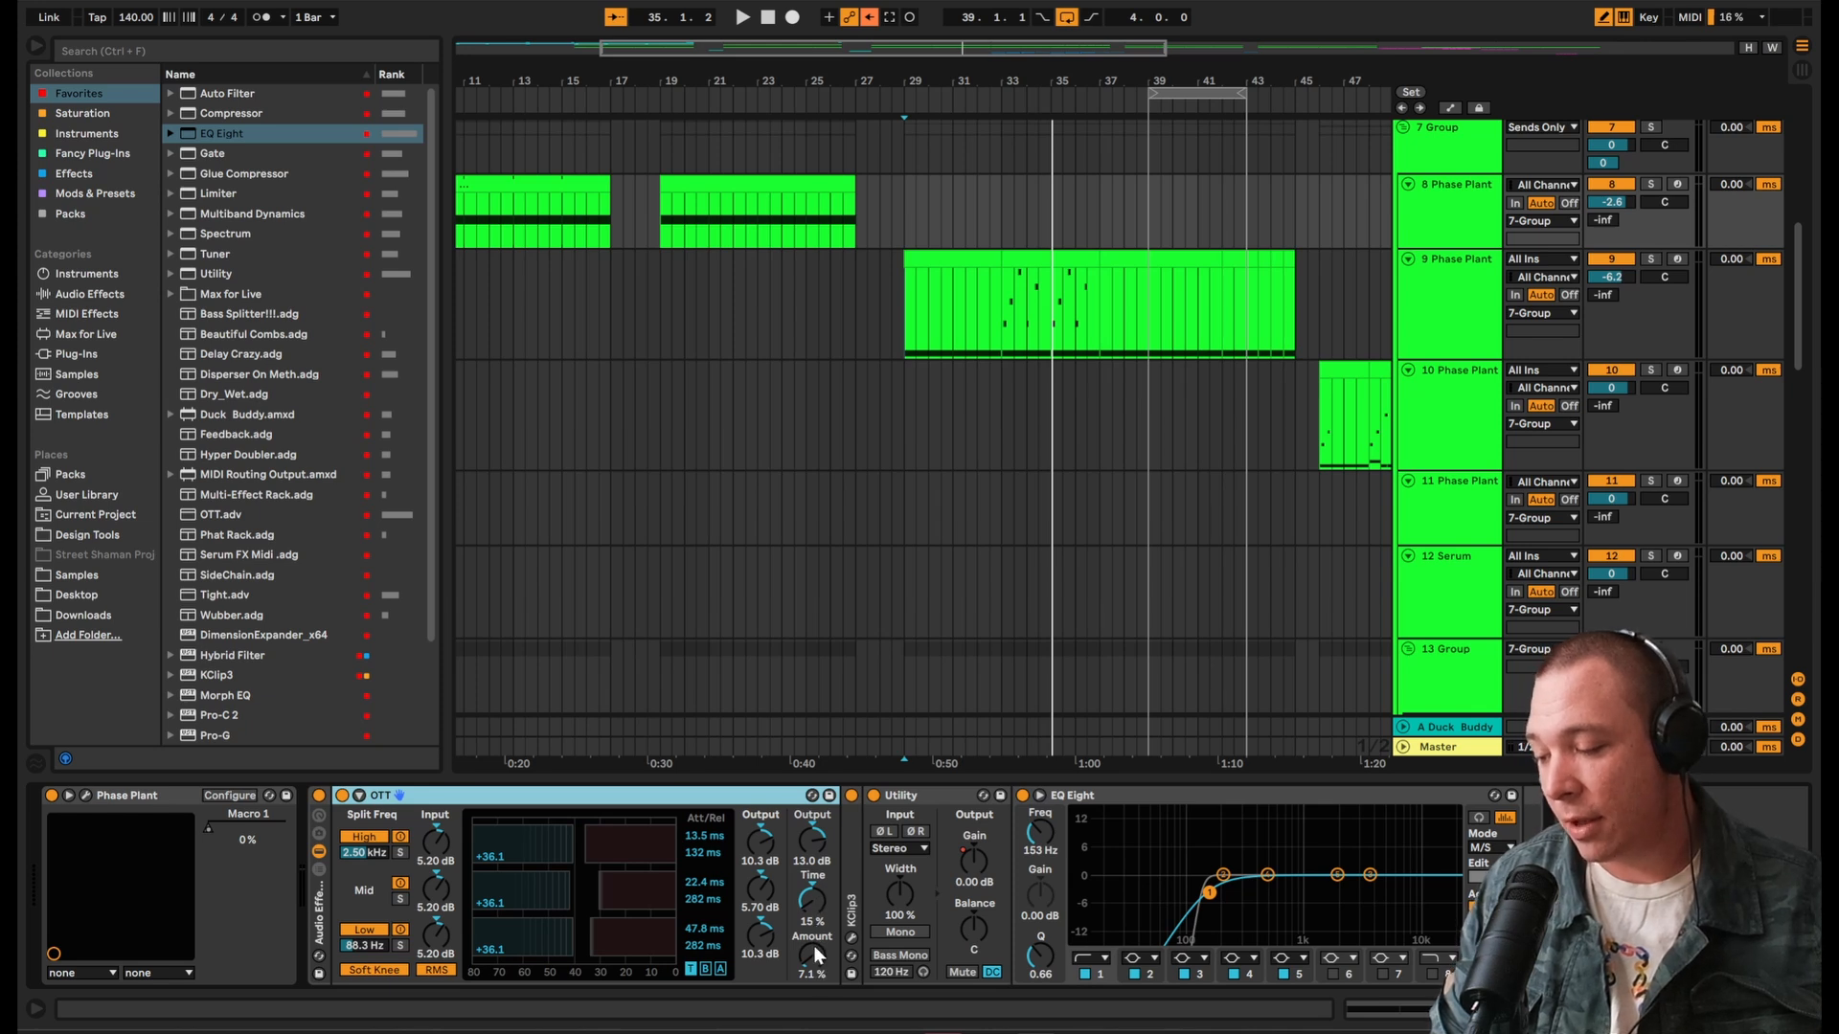
{"action": "left_click", "coordinate": [1446, 301]}
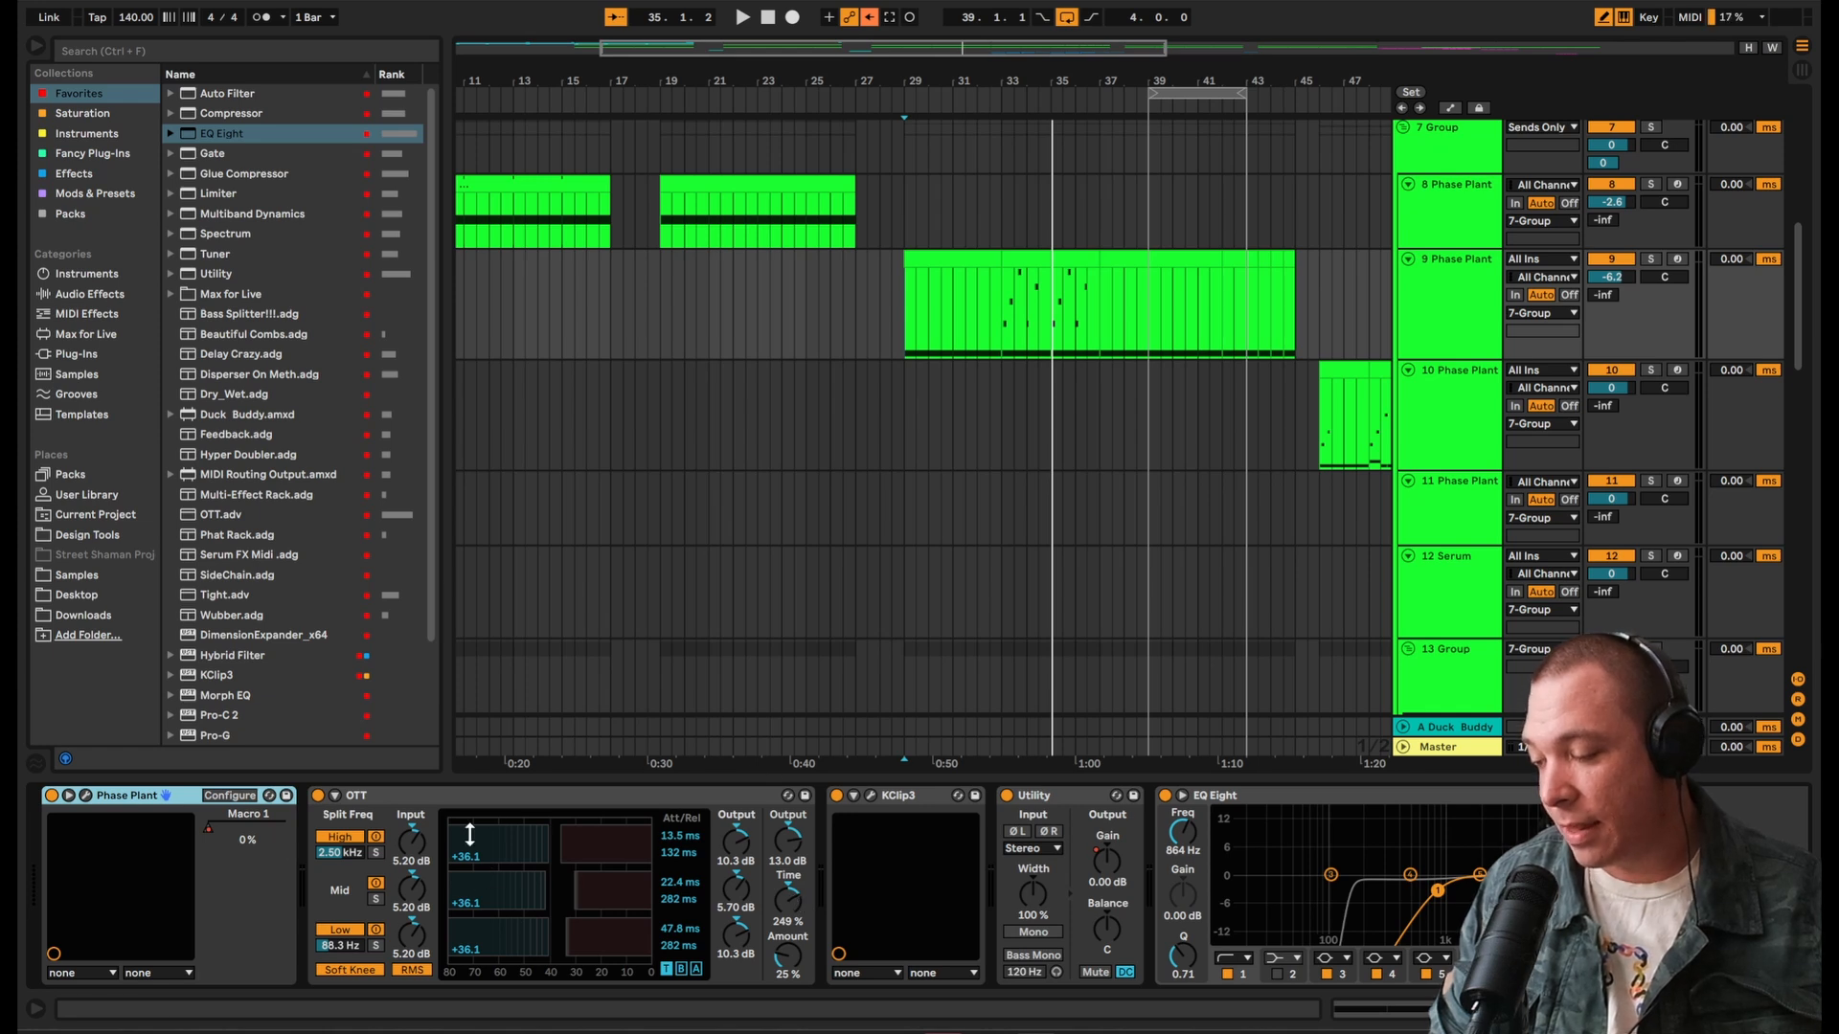
{"action": "left_click", "coordinate": [871, 795]}
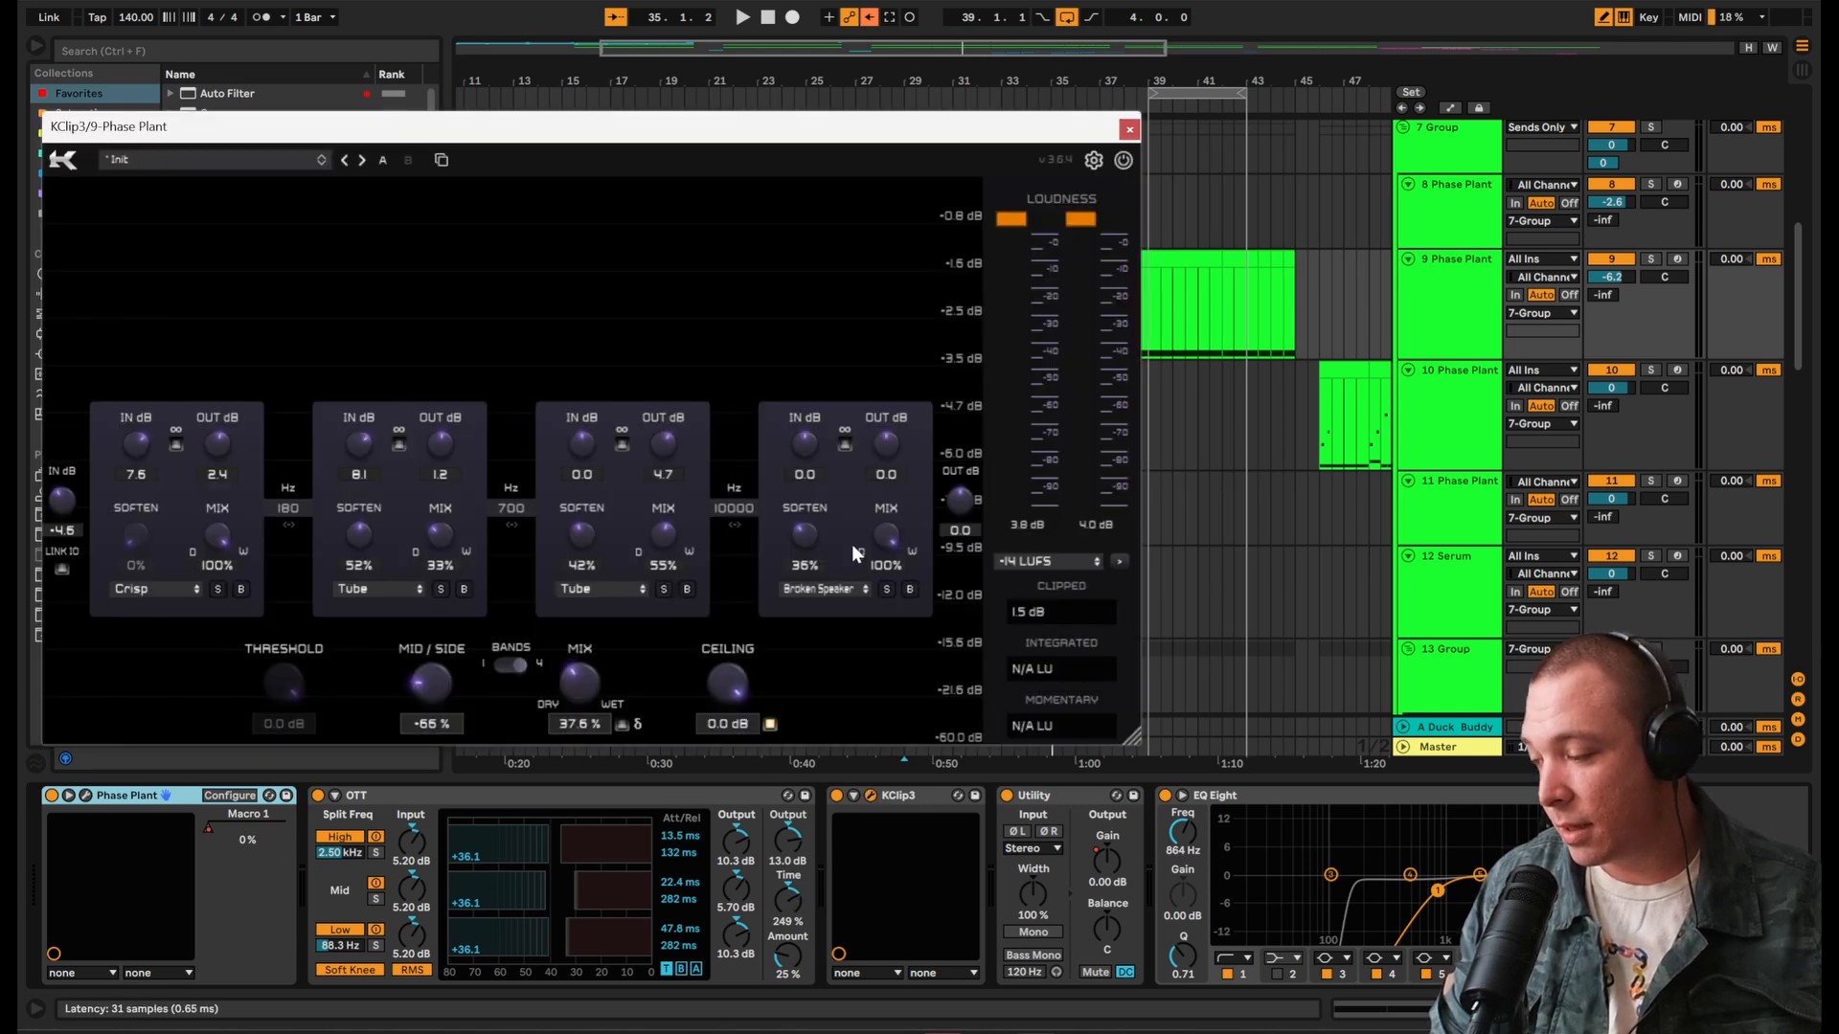
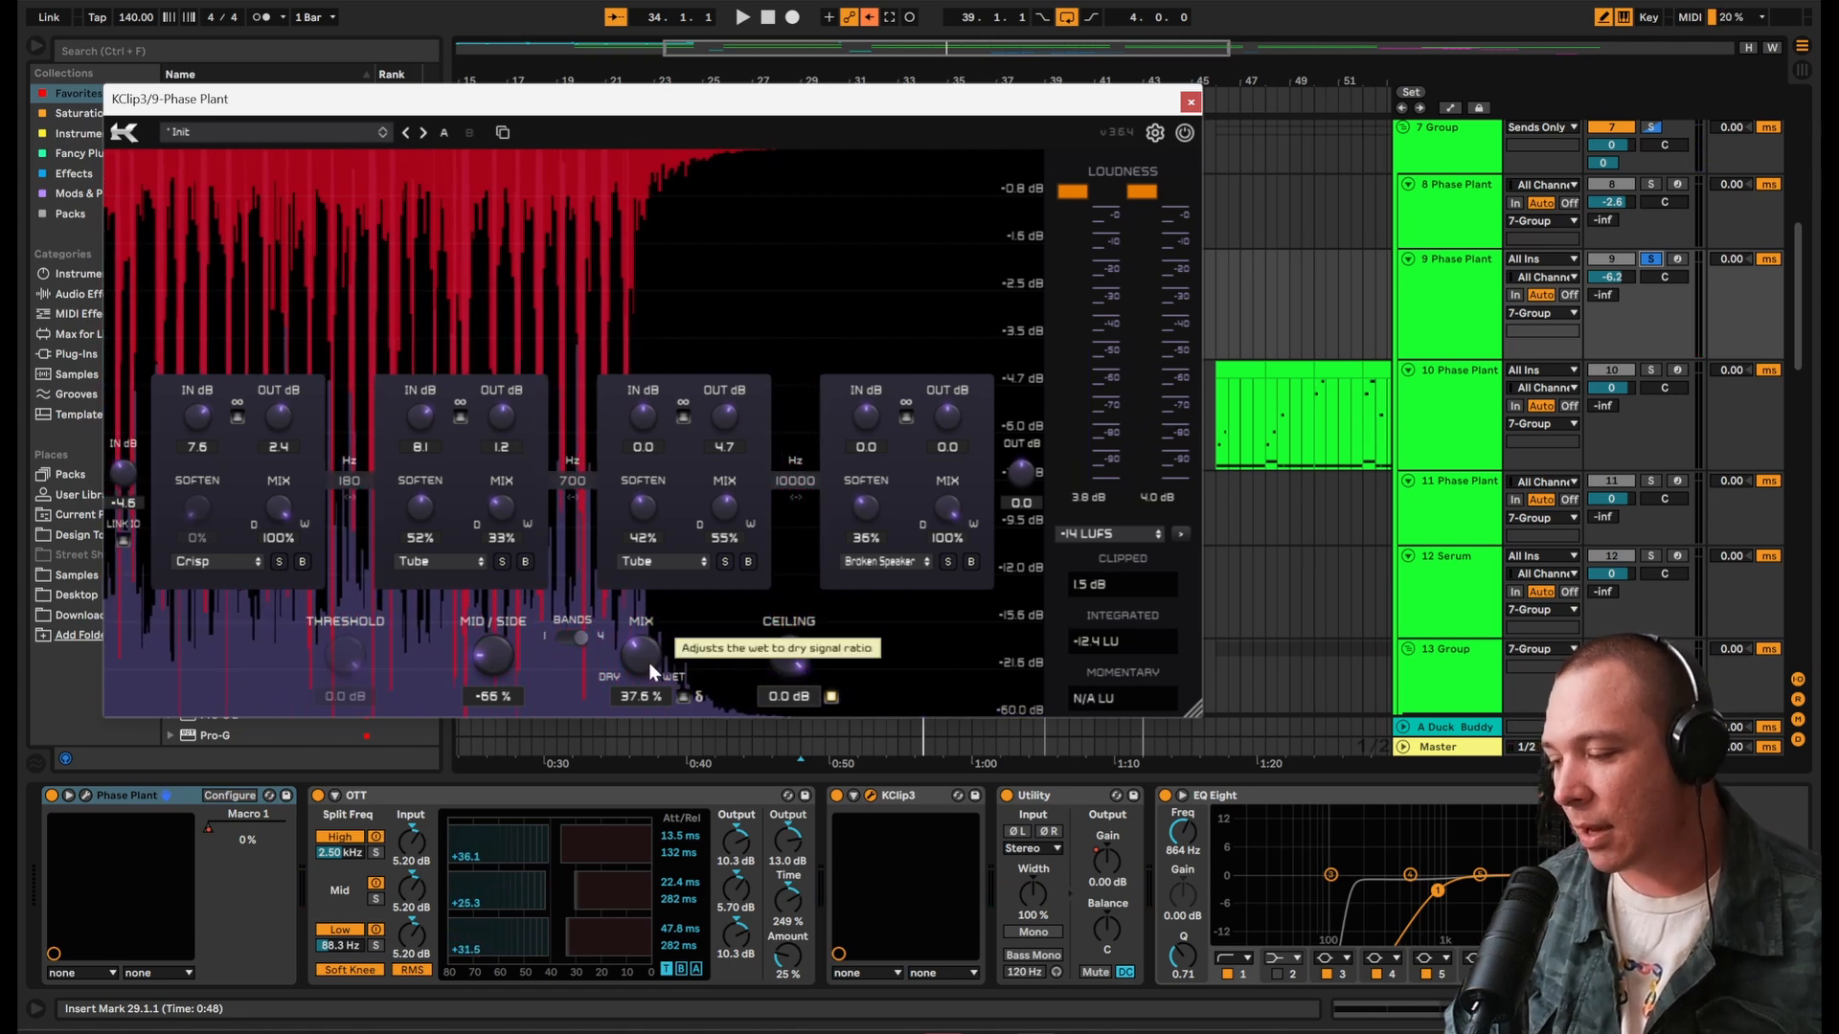
Step: Close track 9's KClip3, play track 9's clip from bar 29 and check the patch in its Phase Plant
{"action": "left_click", "coordinate": [1190, 102]}
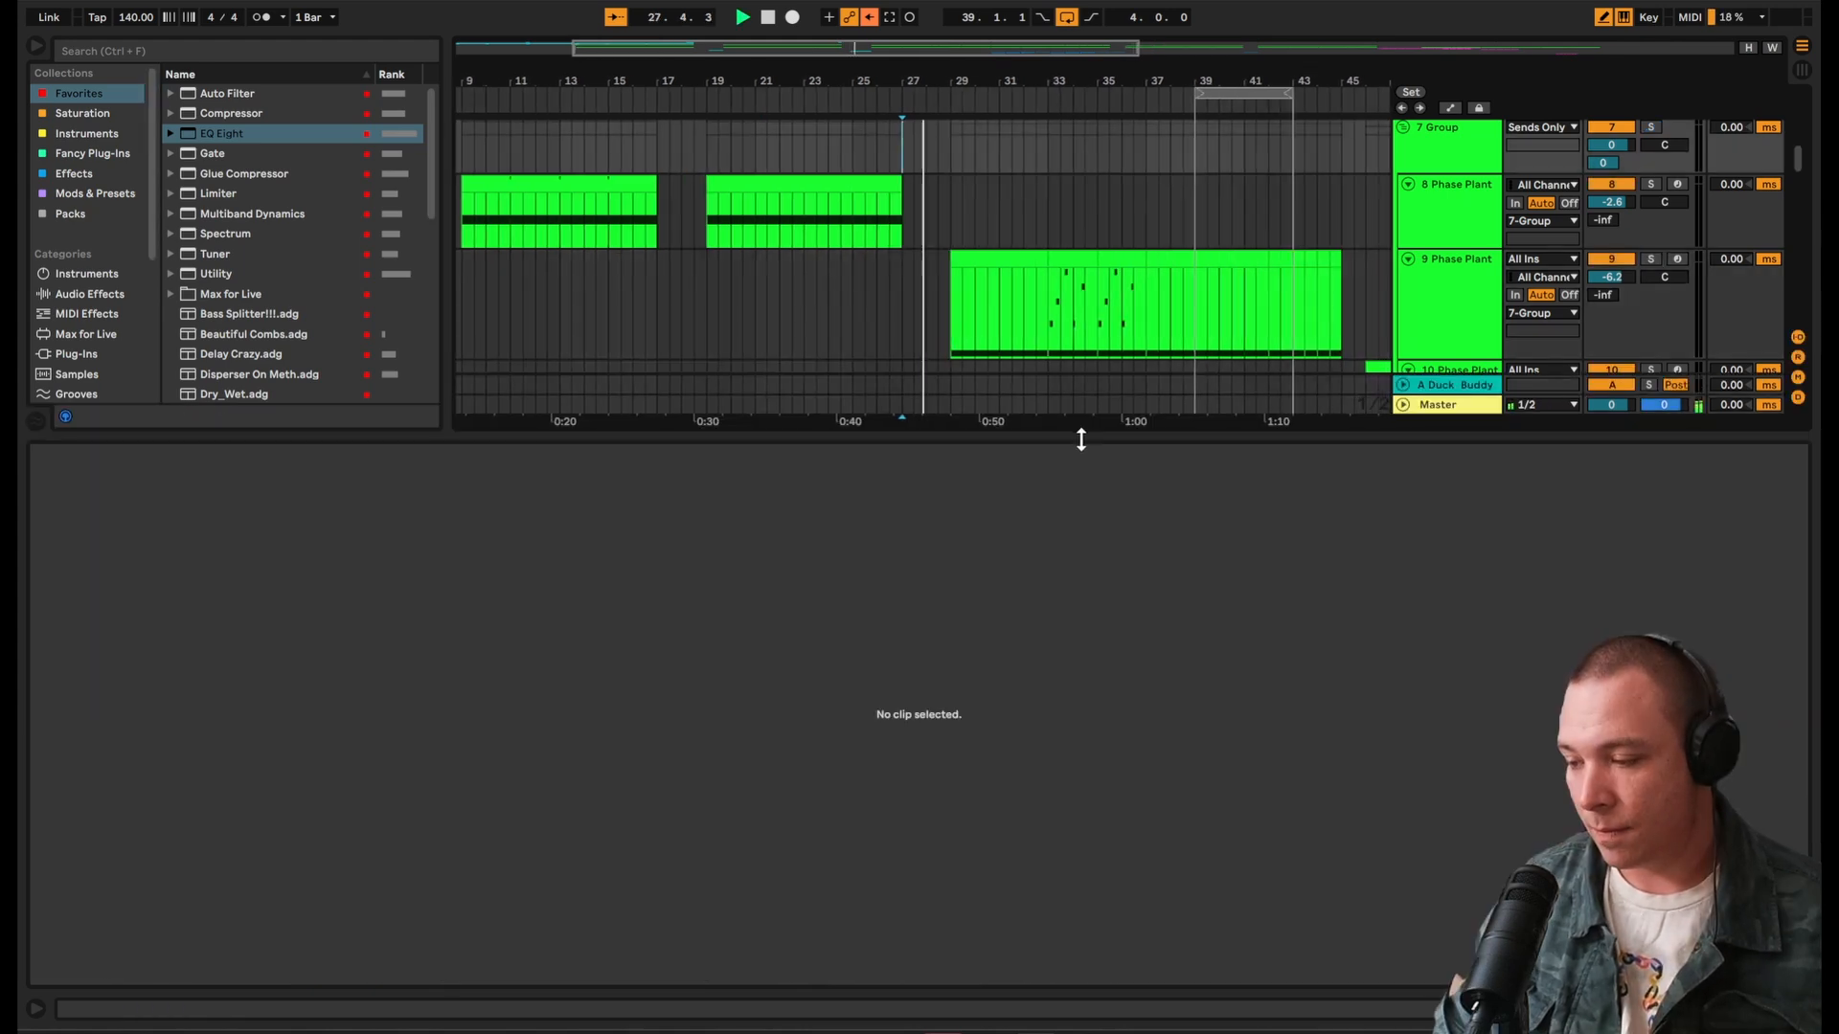
{"action": "left_click_drag", "start_coordinate": [1079, 440], "coordinate": [1083, 686]}
{"action": "left_click", "coordinate": [1423, 319]}
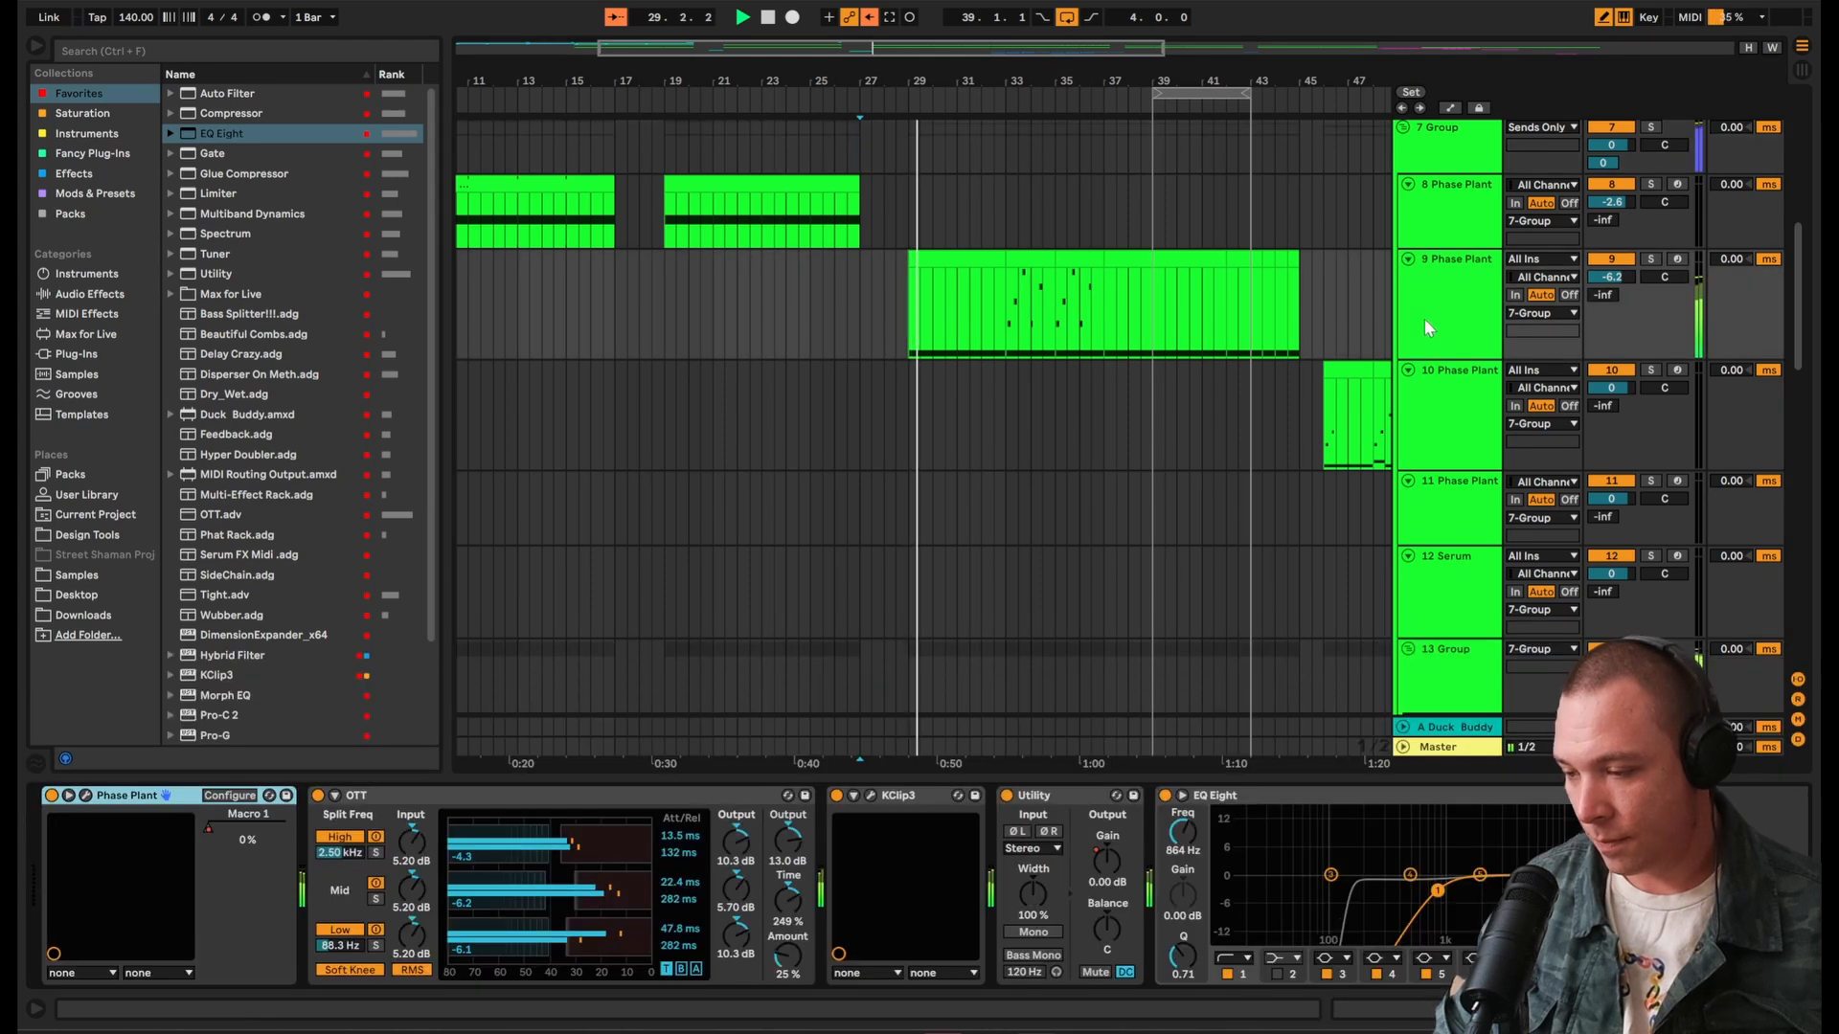
{"action": "left_click", "coordinate": [86, 795]}
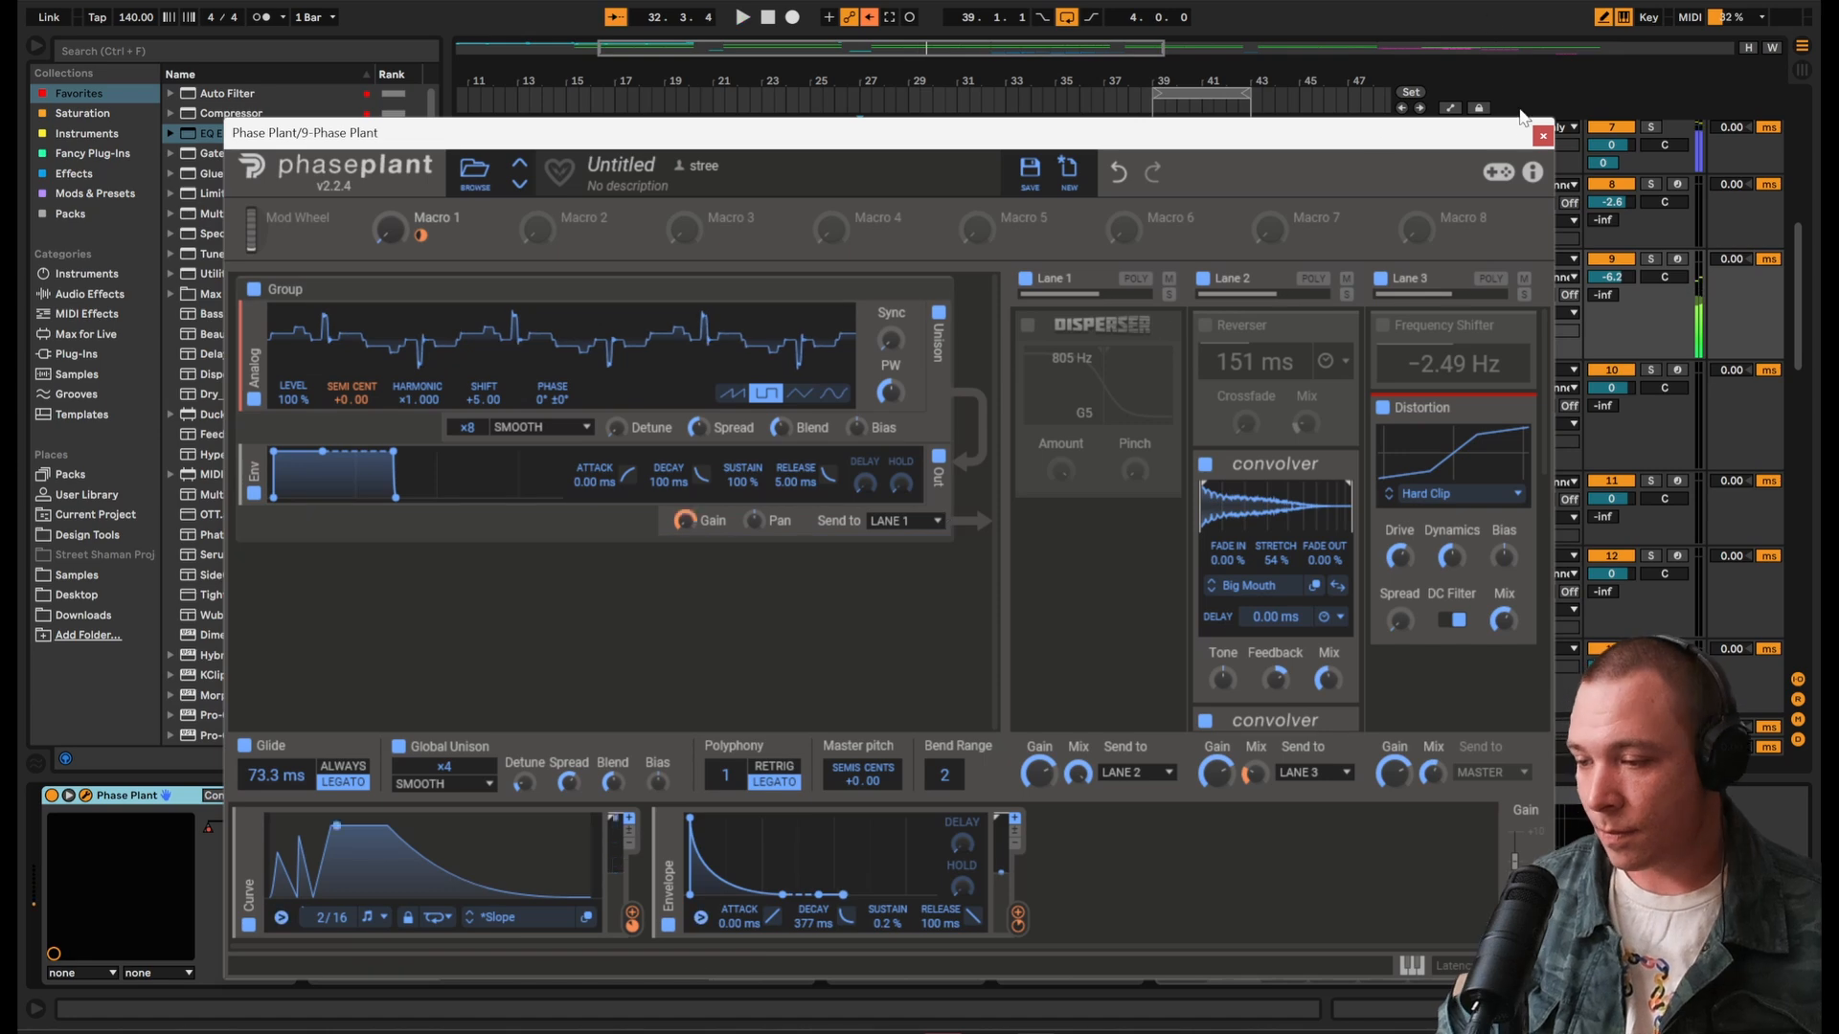
{"action": "left_click_drag", "start_coordinate": [1393, 146], "coordinate": [1355, 447]}
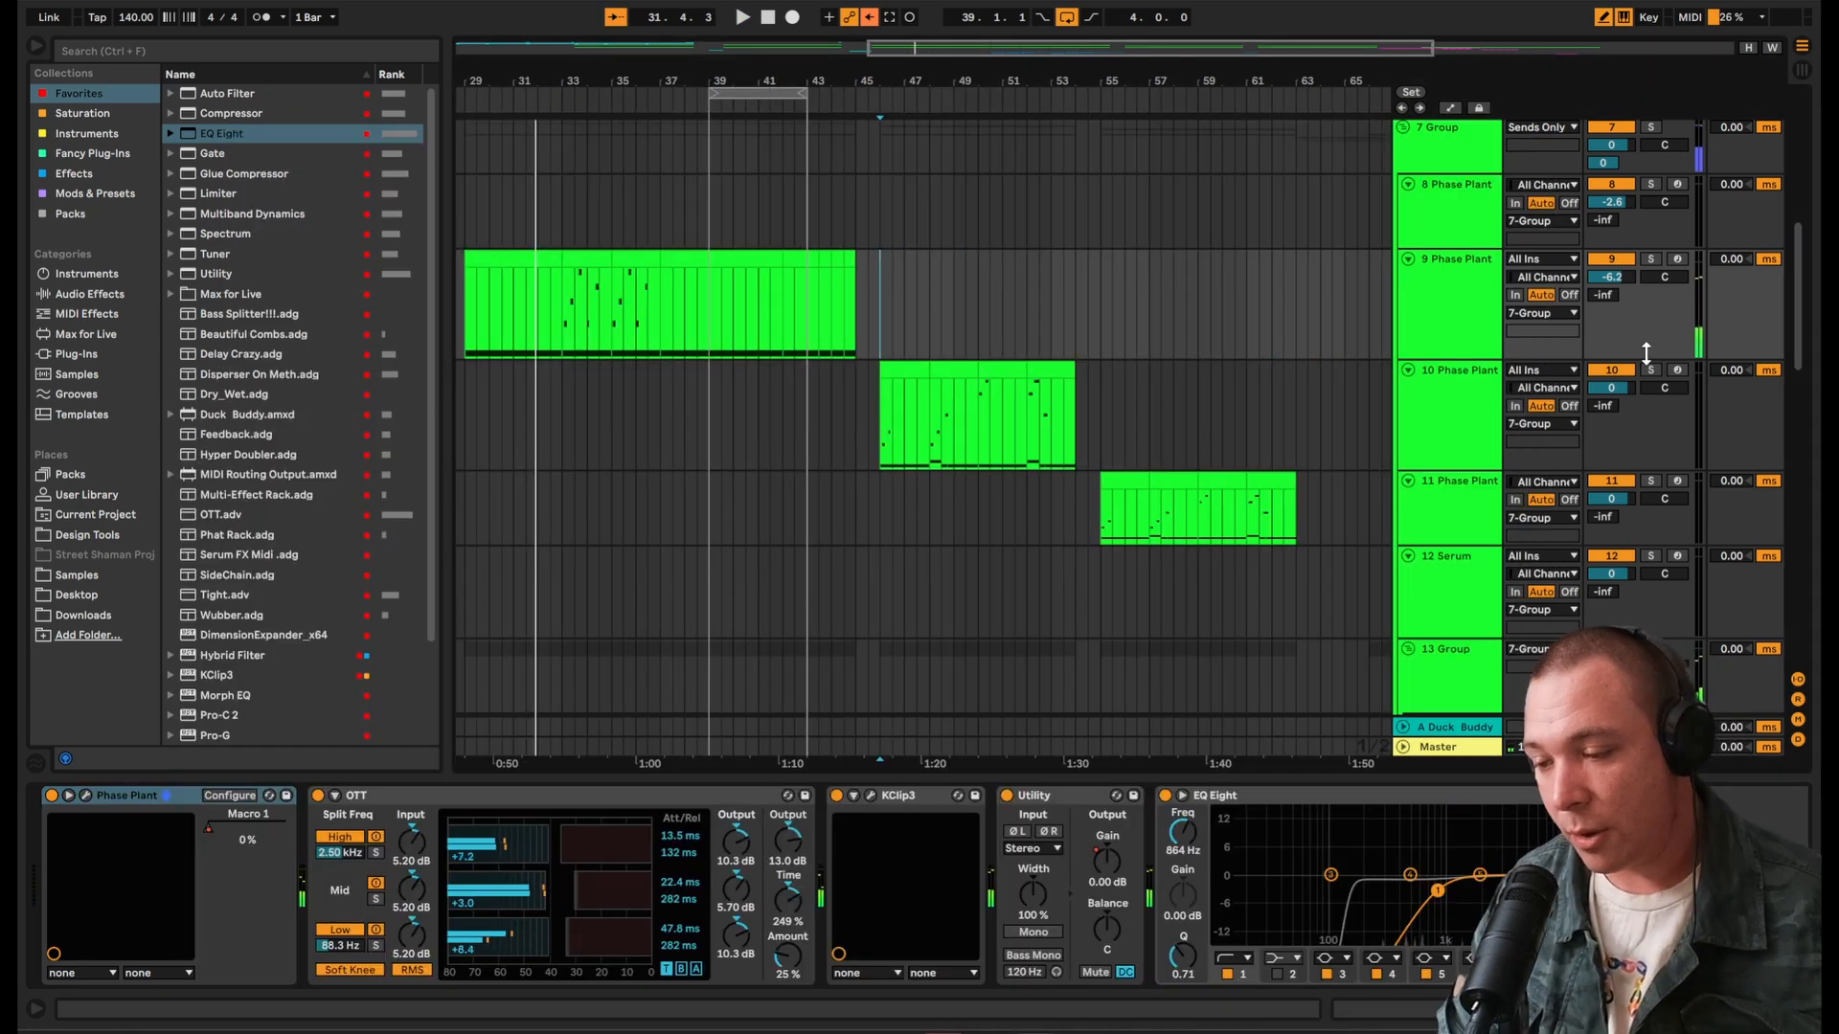
Step: Loop track 10's clip from bar 46 to bar 54, solo the track and open its Phase Plant
{"action": "left_click", "coordinate": [1650, 372]}
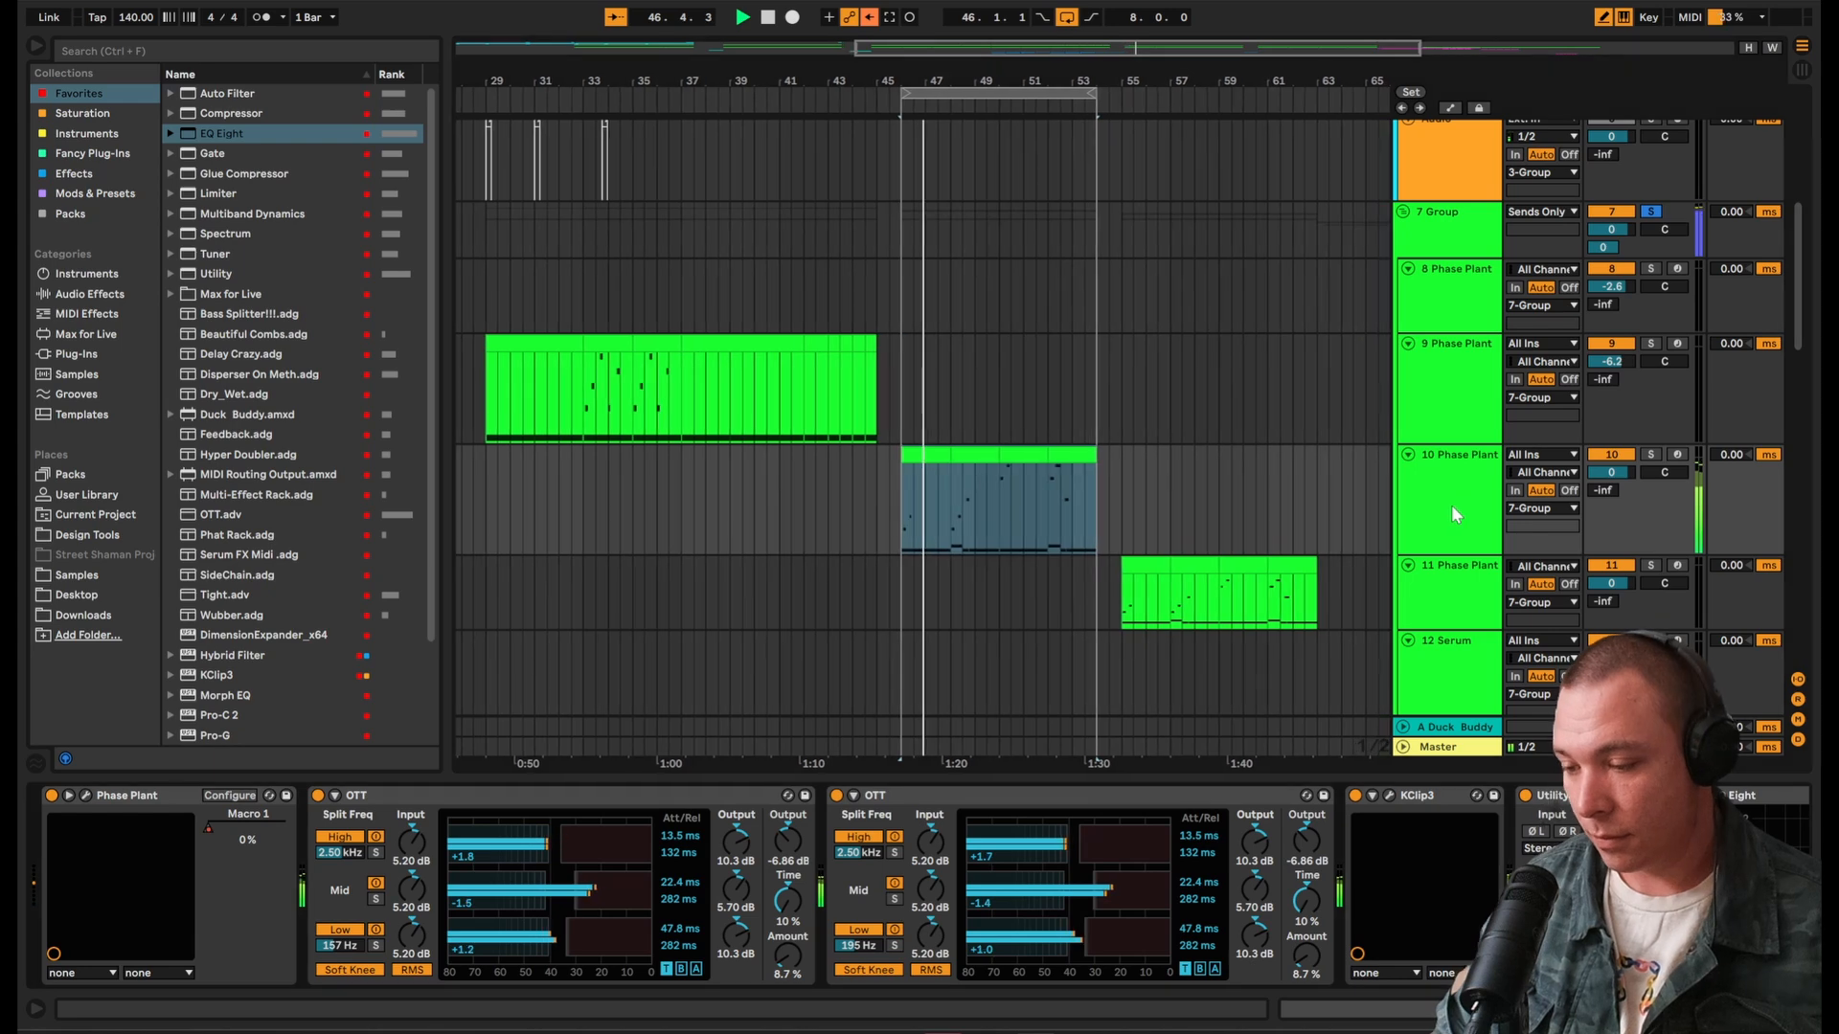
{"action": "left_click", "coordinate": [1650, 454]}
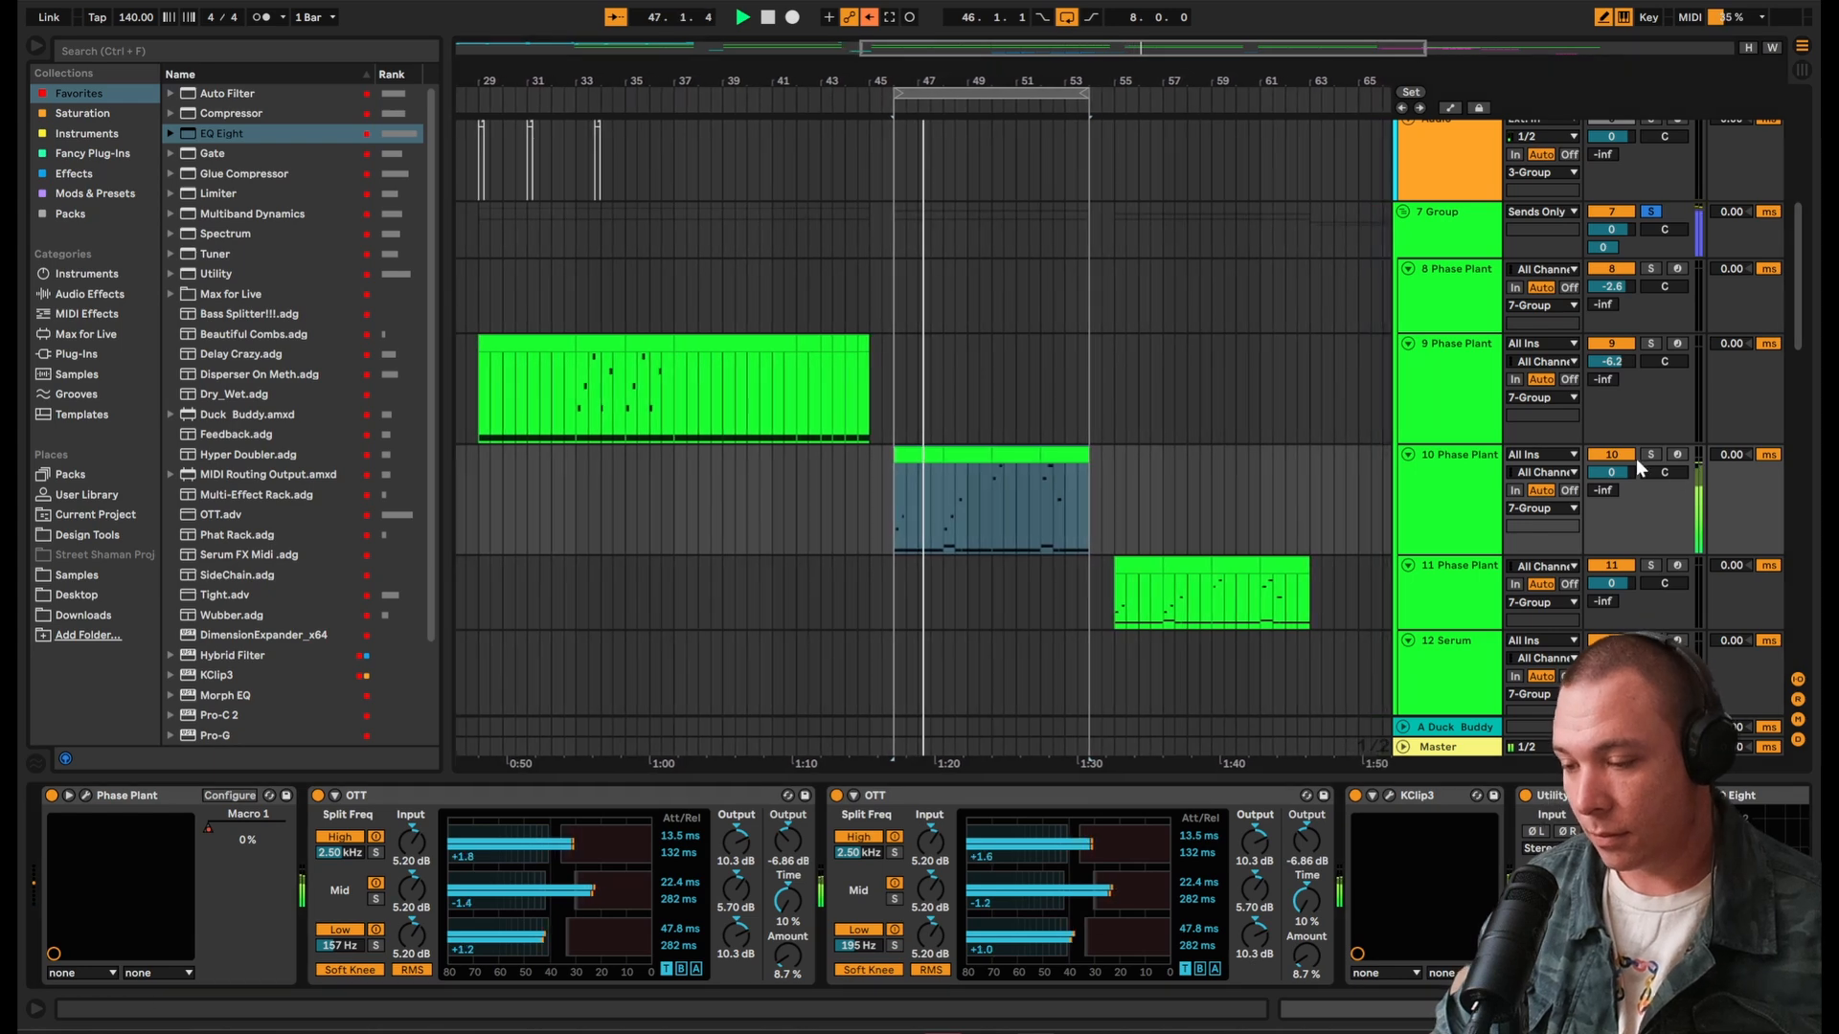
{"action": "left_click", "coordinate": [87, 796]}
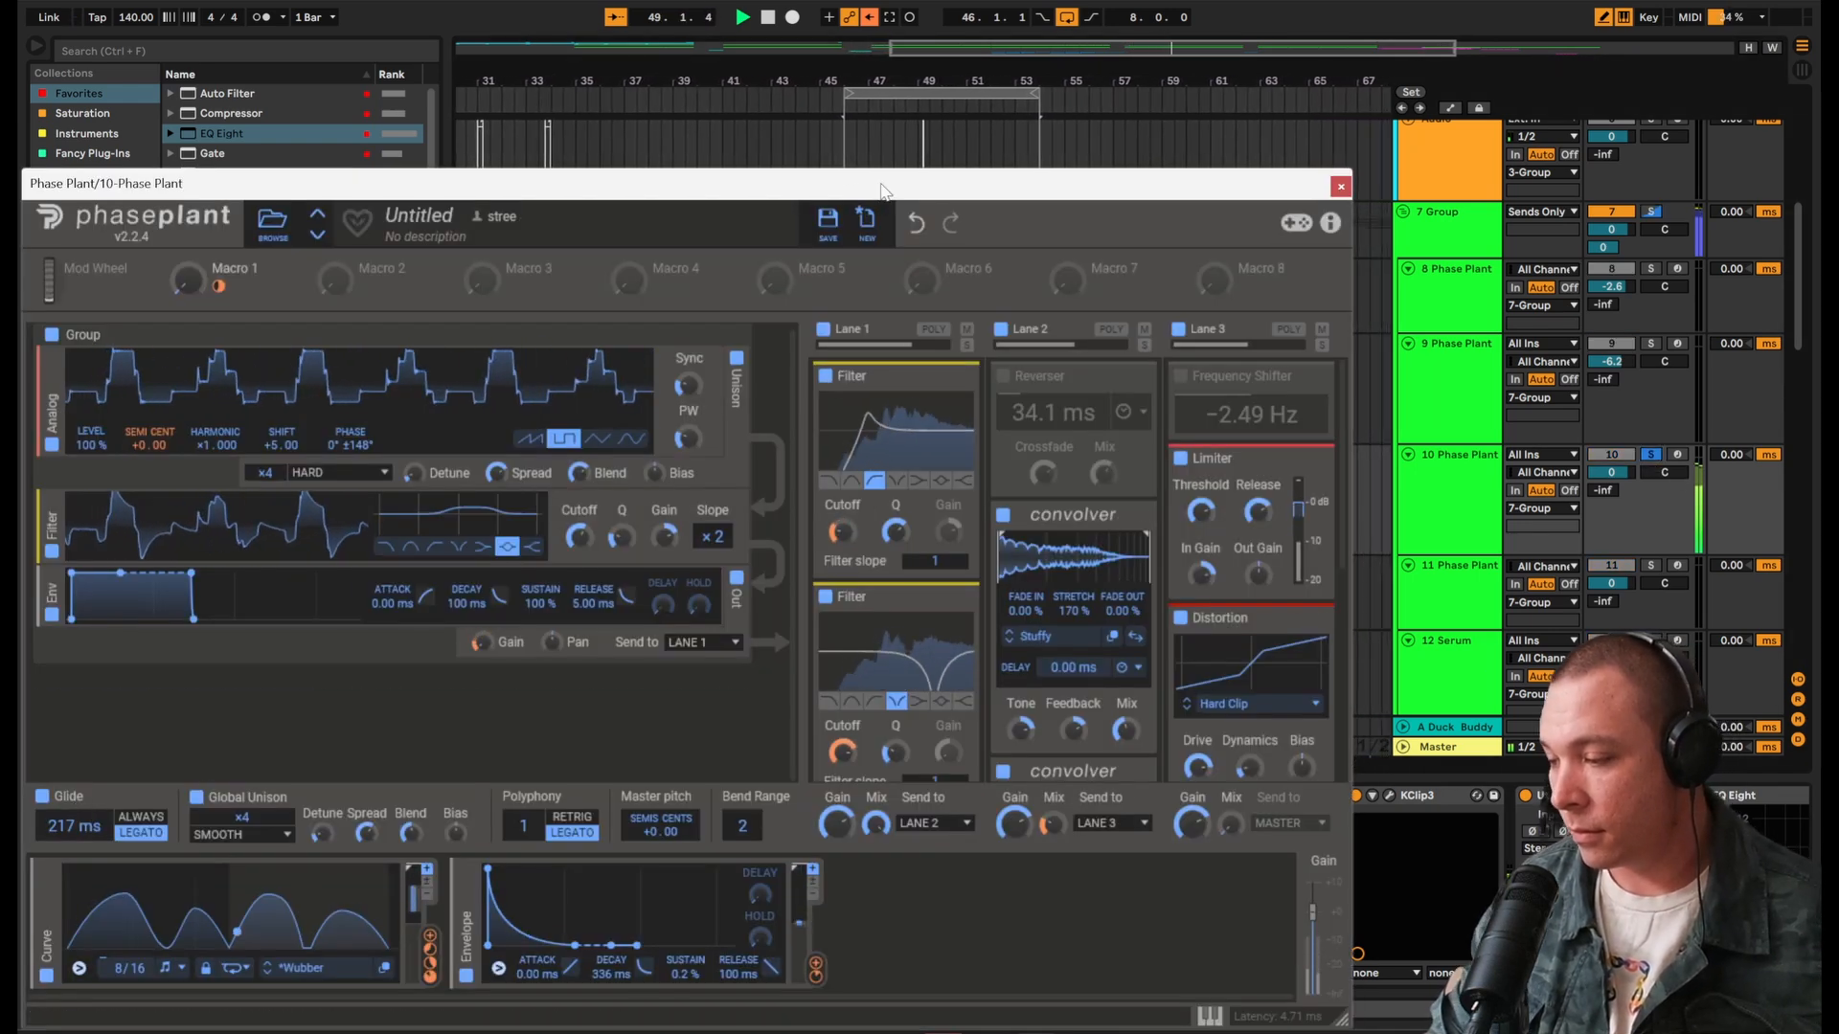
{"action": "left_click_drag", "start_coordinate": [883, 190], "coordinate": [1016, 454]}
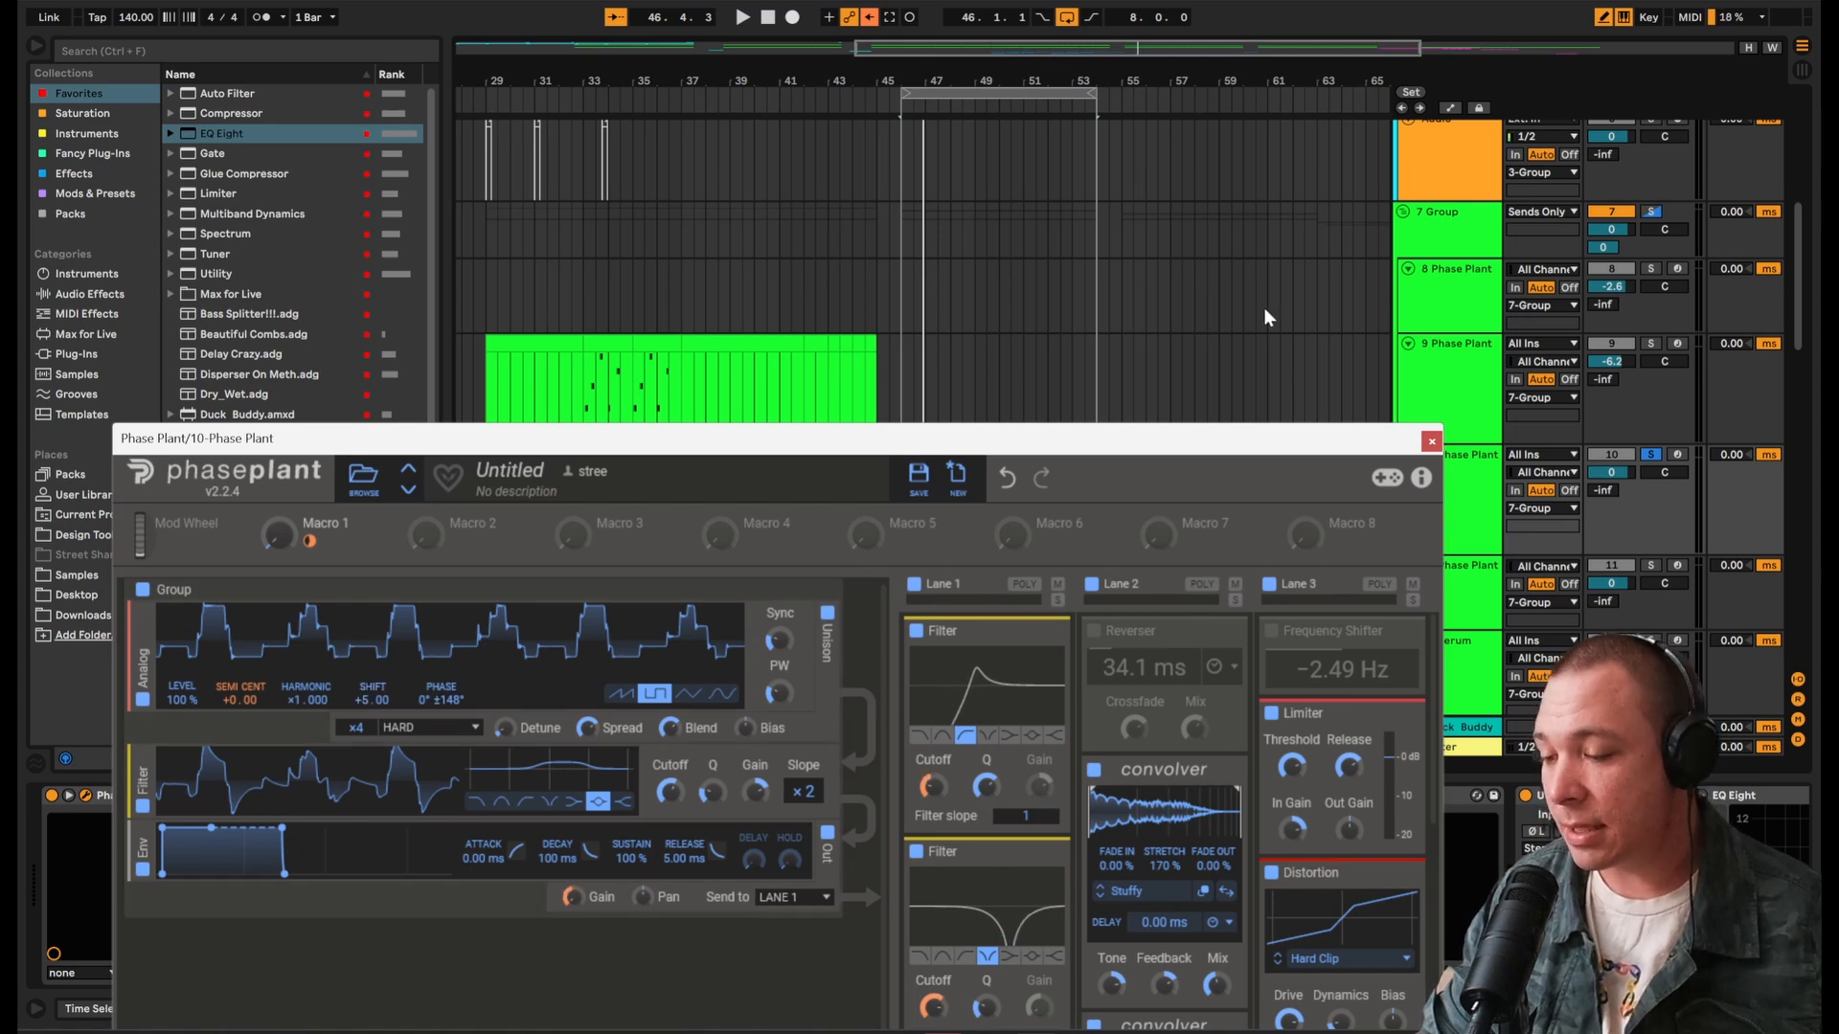
Step: Check the oscillator settings in track 9's Phase Plant for comparison, close it and return to track 10's Phase Plant
{"action": "scroll", "coordinate": [1102, 302], "scroll_direction": "down", "scroll_amount": 3}
{"action": "left_click", "coordinate": [1446, 312]}
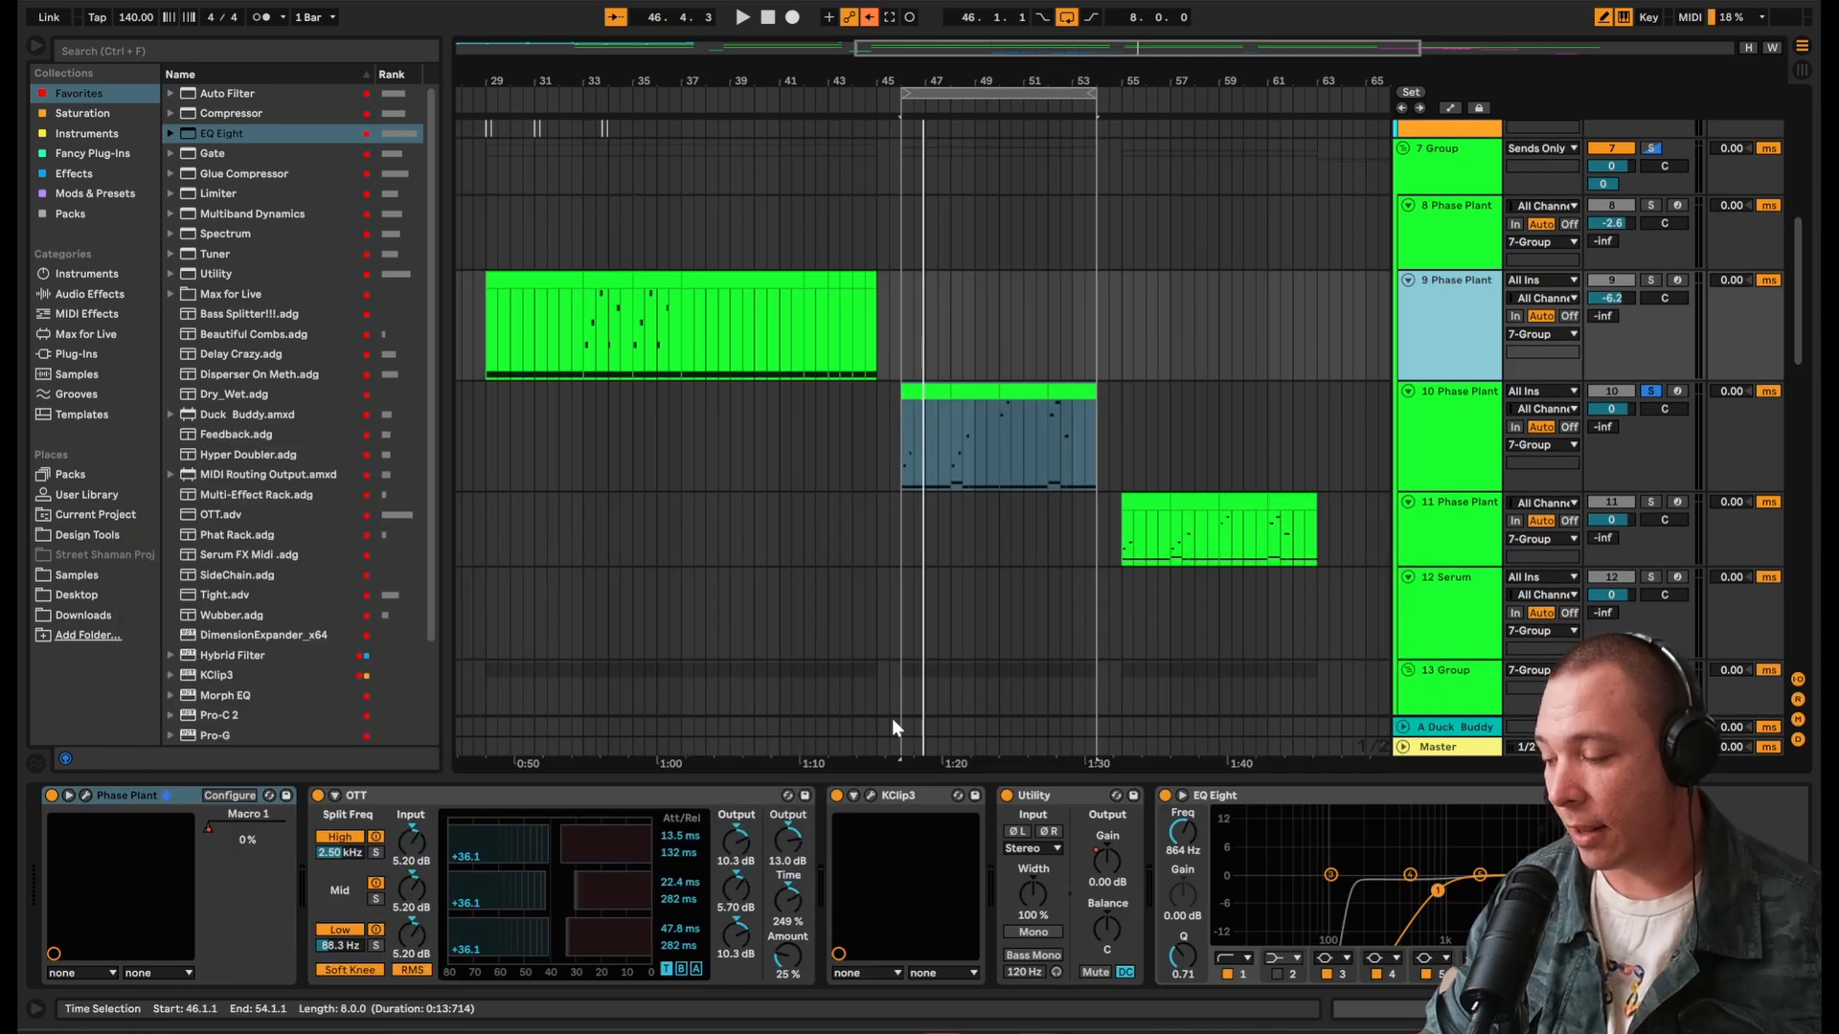
{"action": "left_click", "coordinate": [86, 795]}
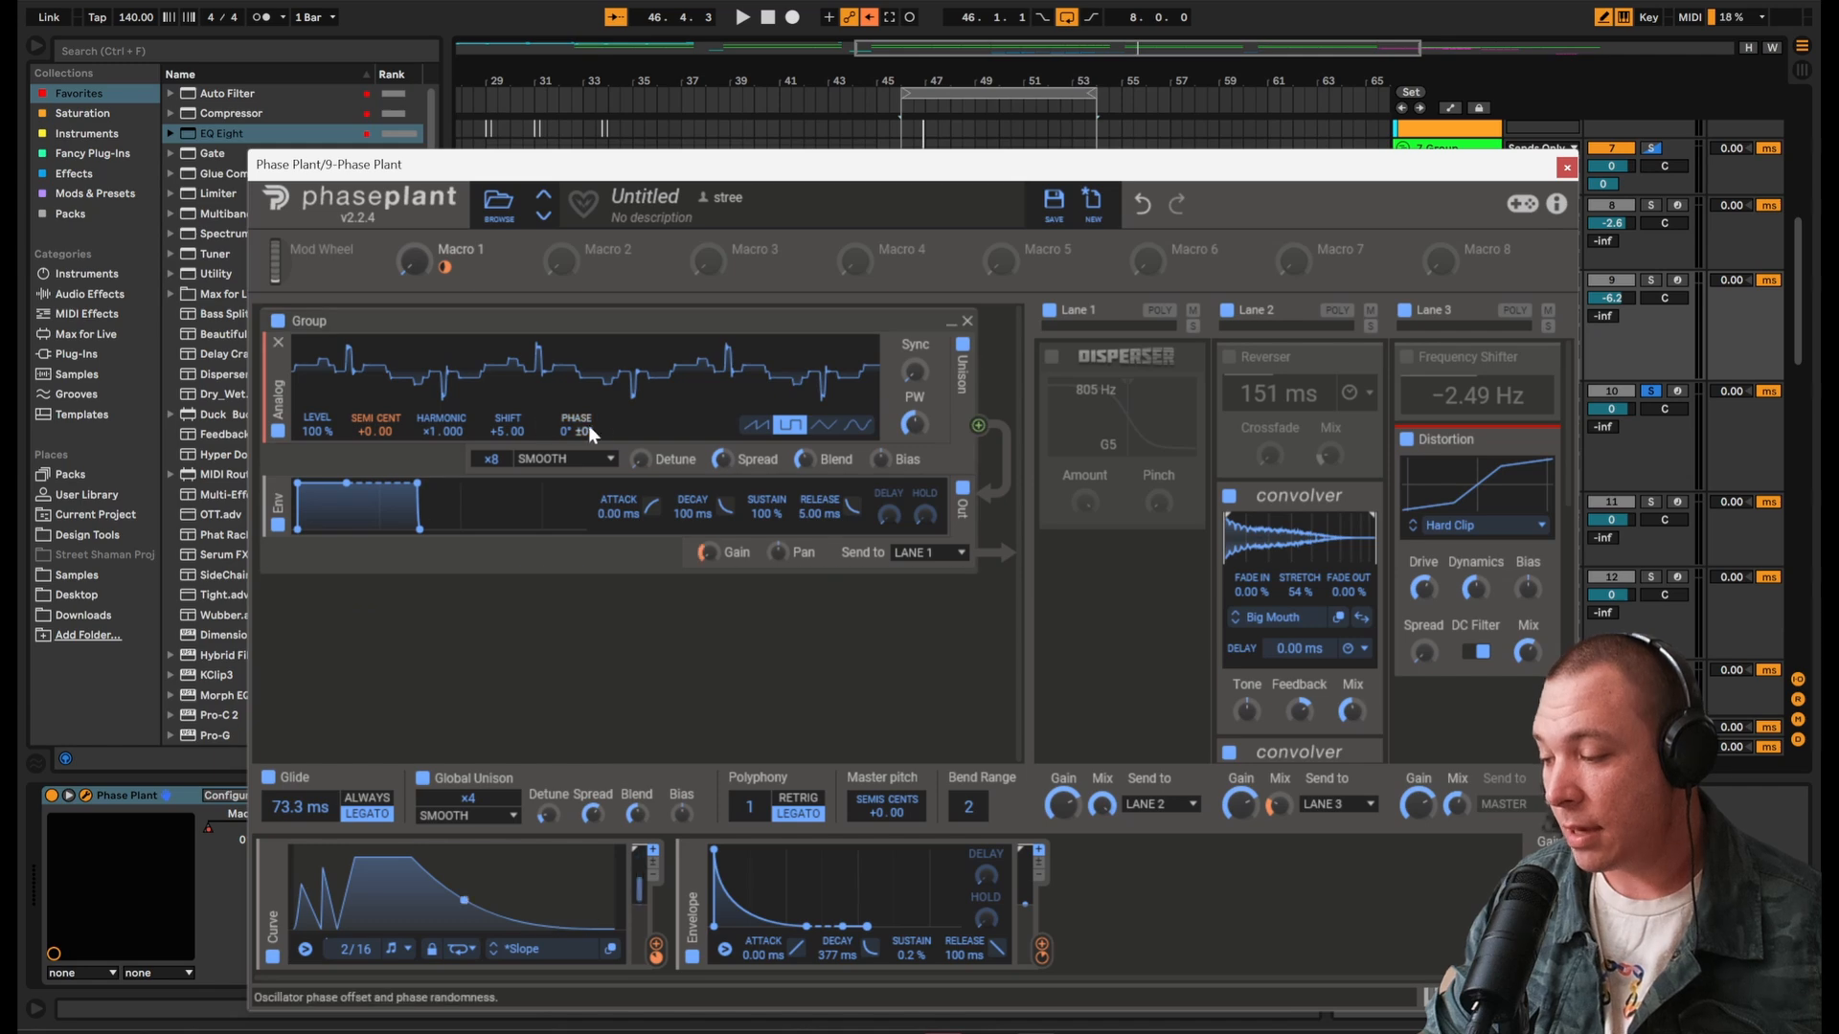
{"action": "left_click", "coordinate": [1569, 169]}
{"action": "left_click", "coordinate": [1439, 412]}
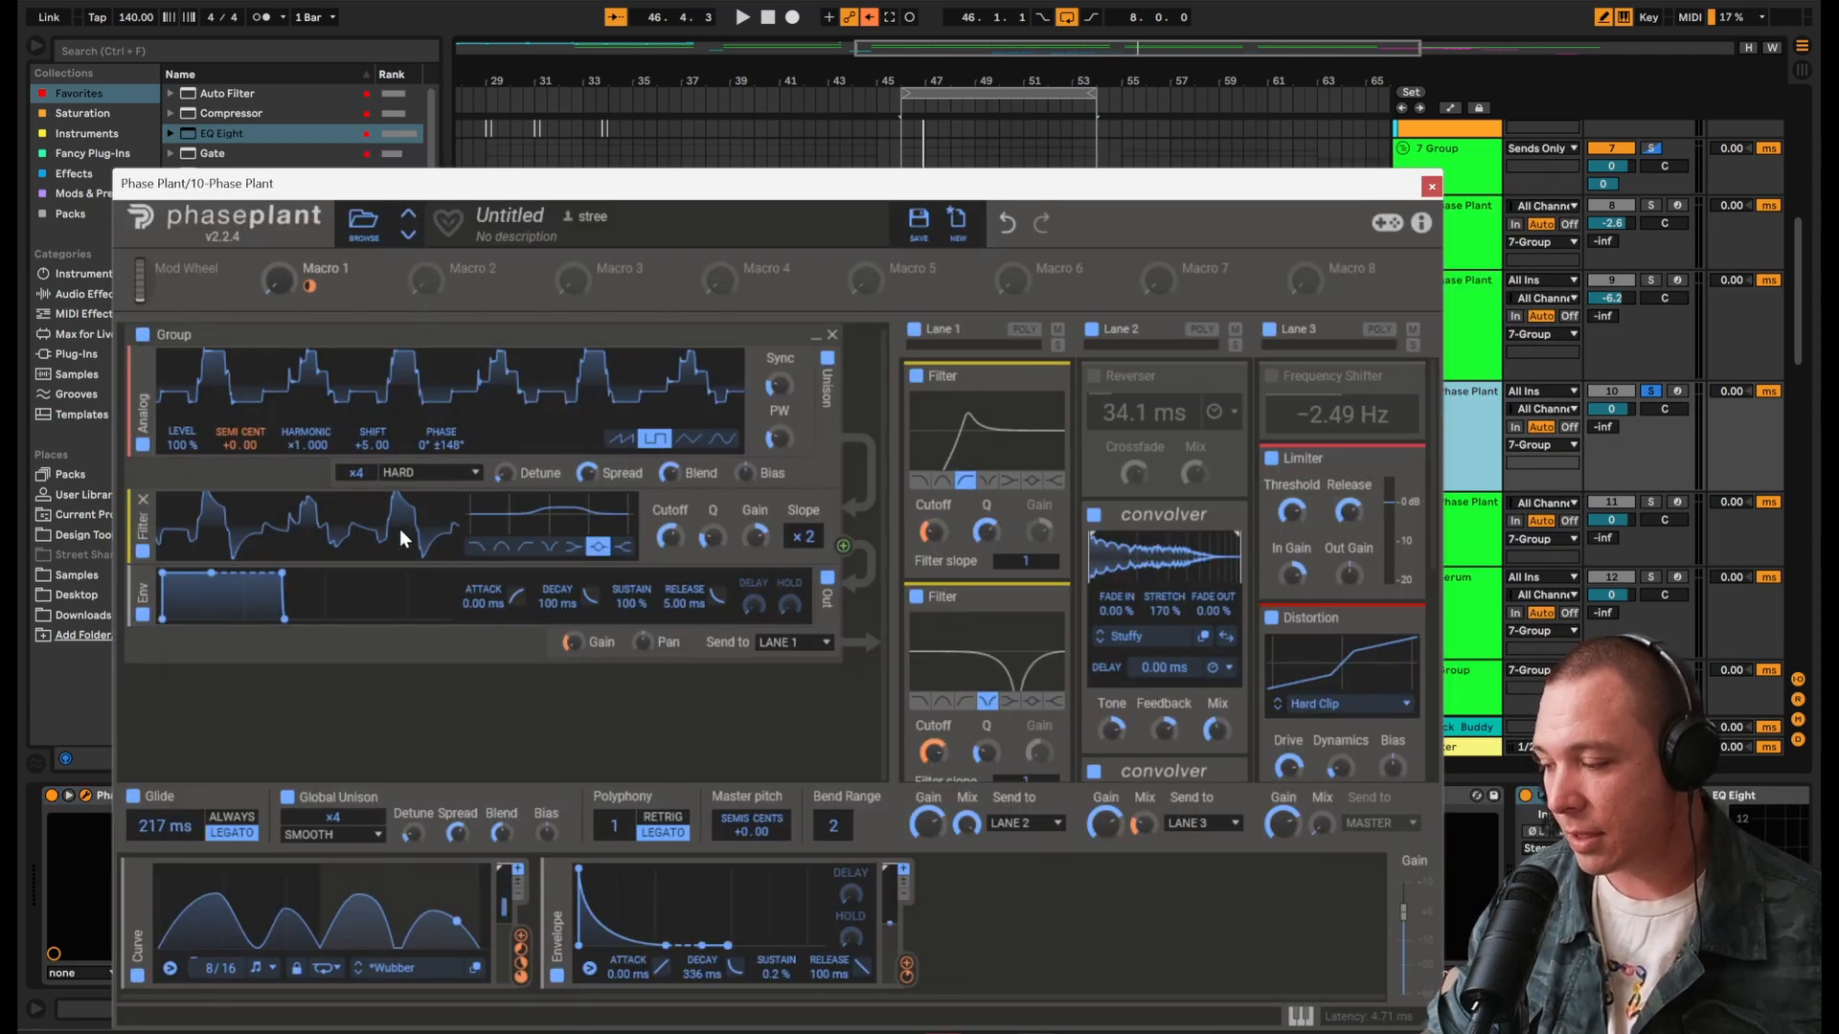
Step: Examine the filter after the oscillator in track 10's Phase Plant group and listen to the looped clip
{"action": "scroll", "coordinate": [401, 531], "scroll_direction": "up", "scroll_amount": 1}
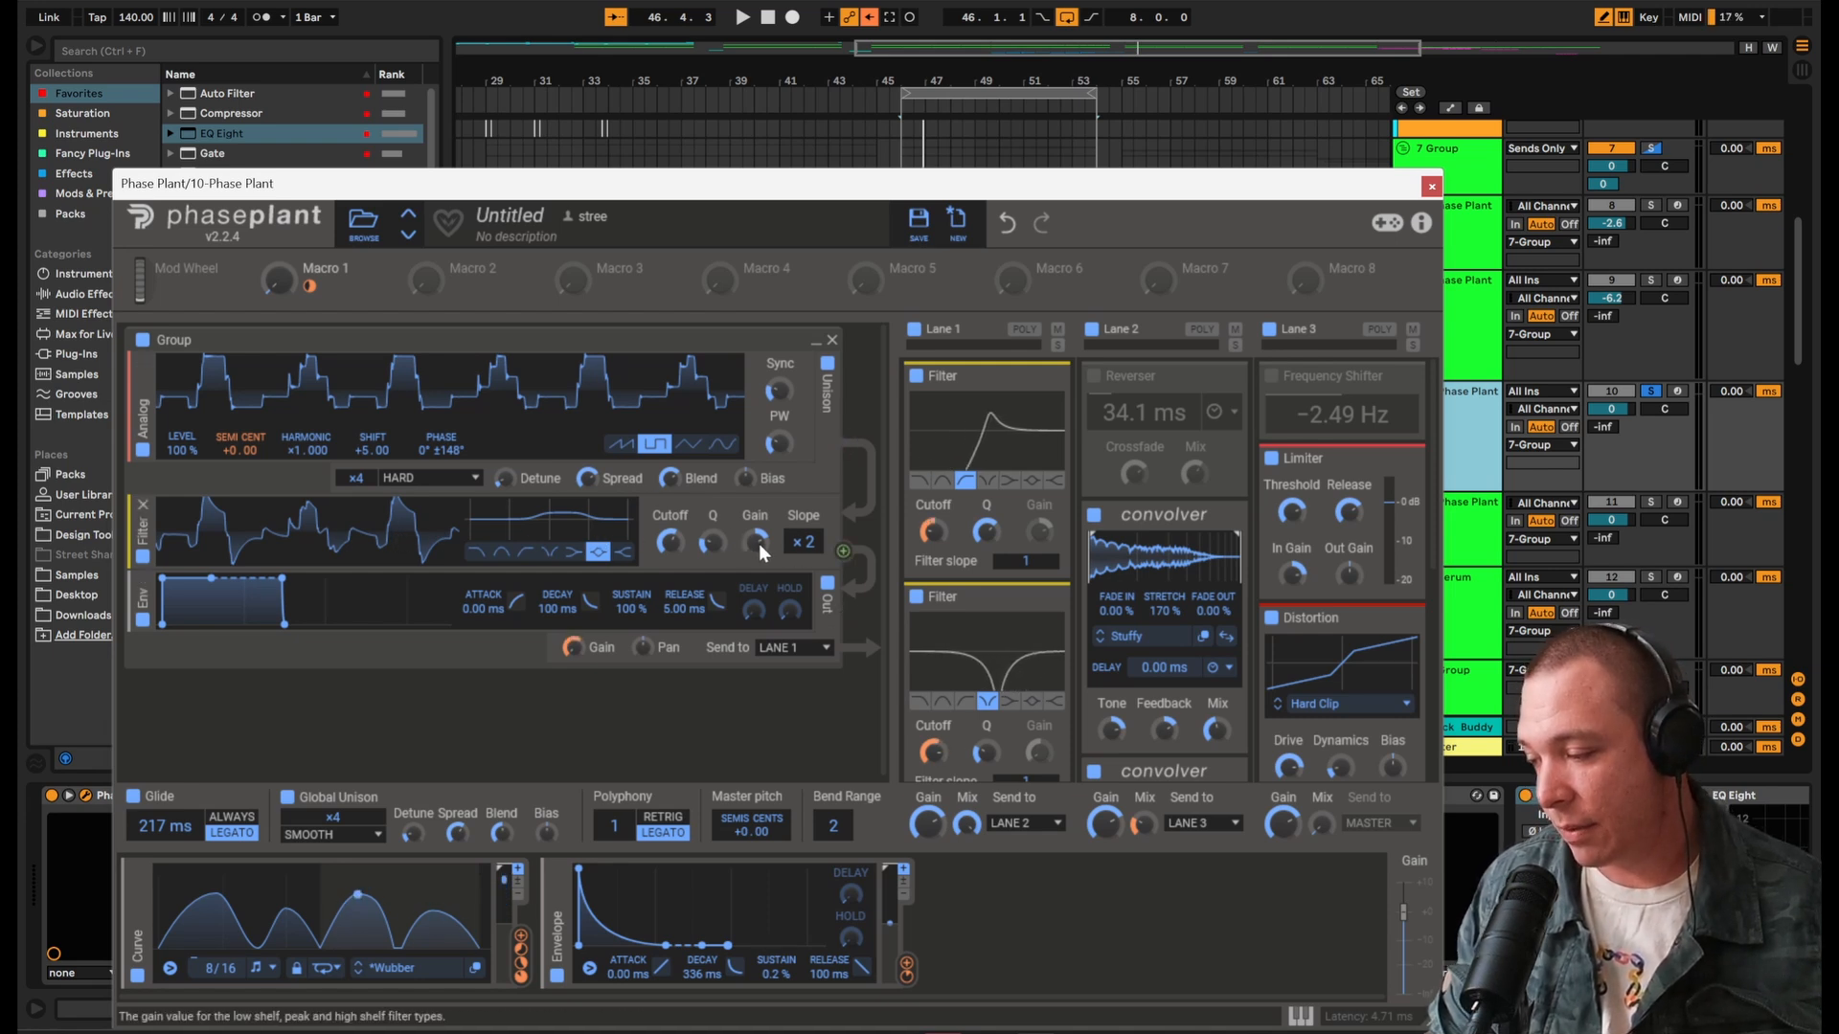
{"action": "scroll", "coordinate": [477, 525], "scroll_direction": "down", "scroll_amount": 1}
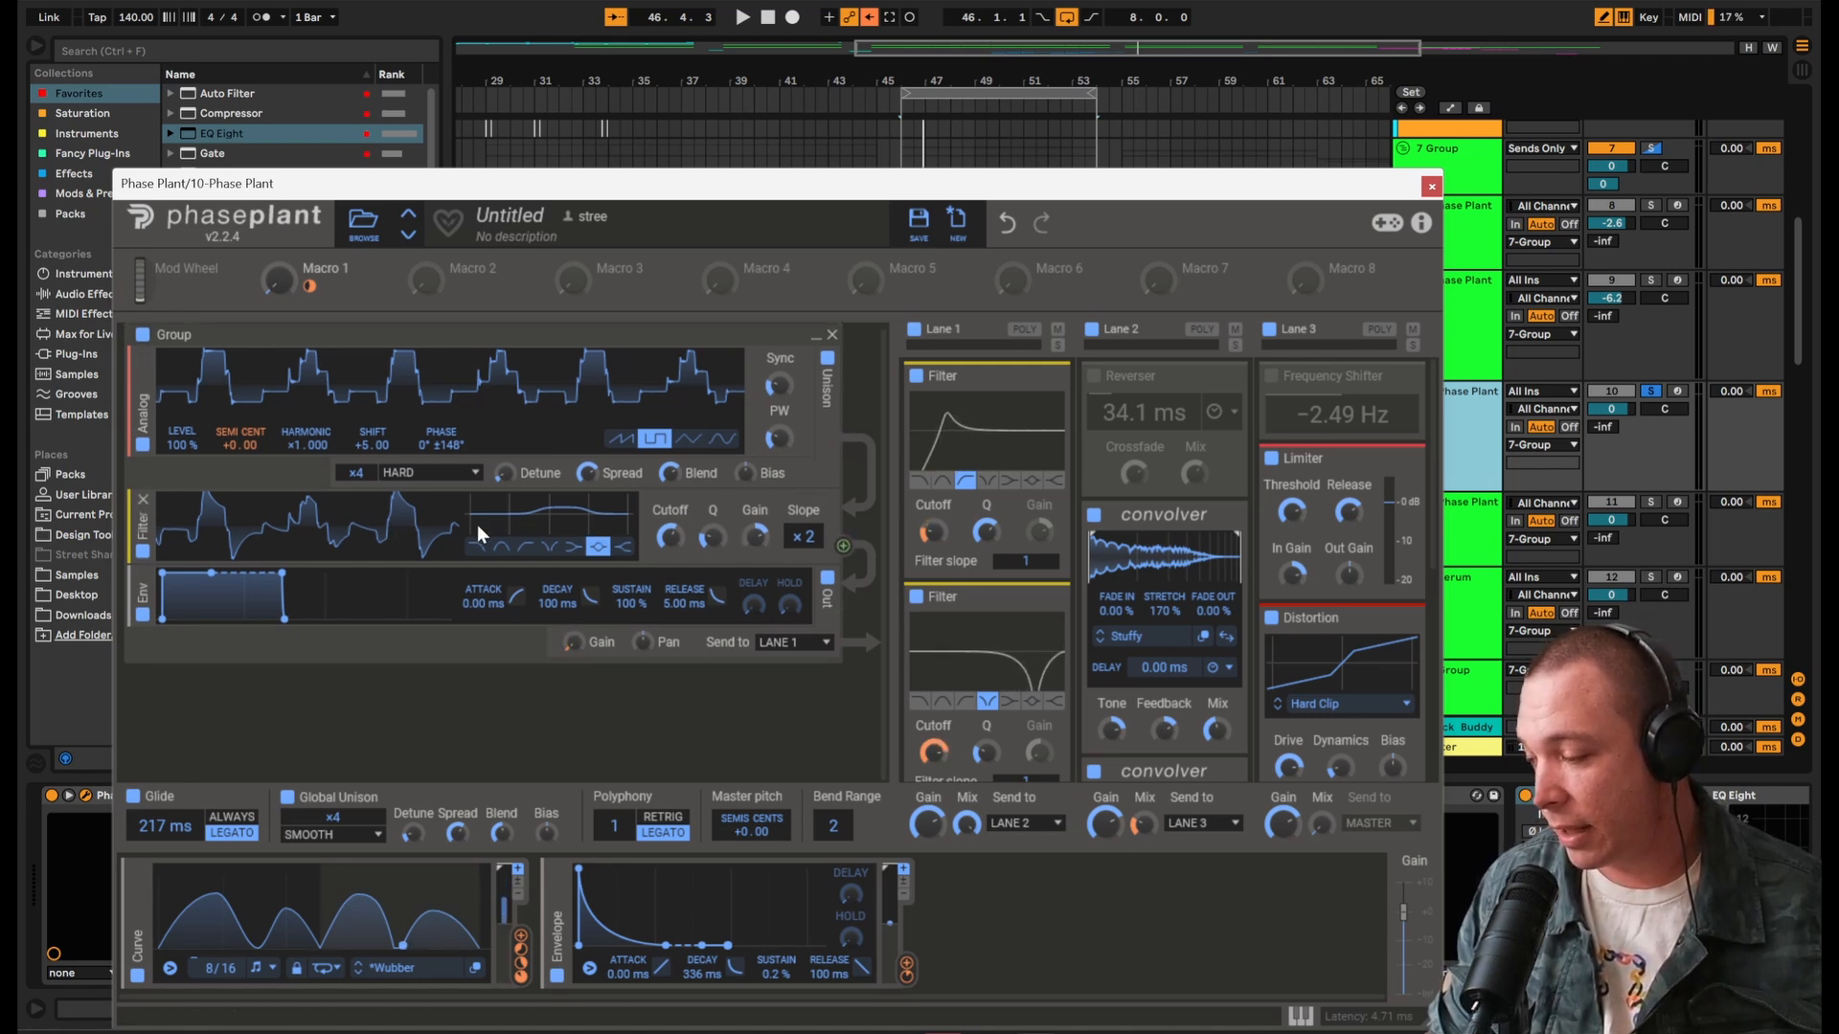
{"action": "scroll", "coordinate": [488, 524], "scroll_direction": "up", "scroll_amount": 1}
{"action": "key", "text": "space"}
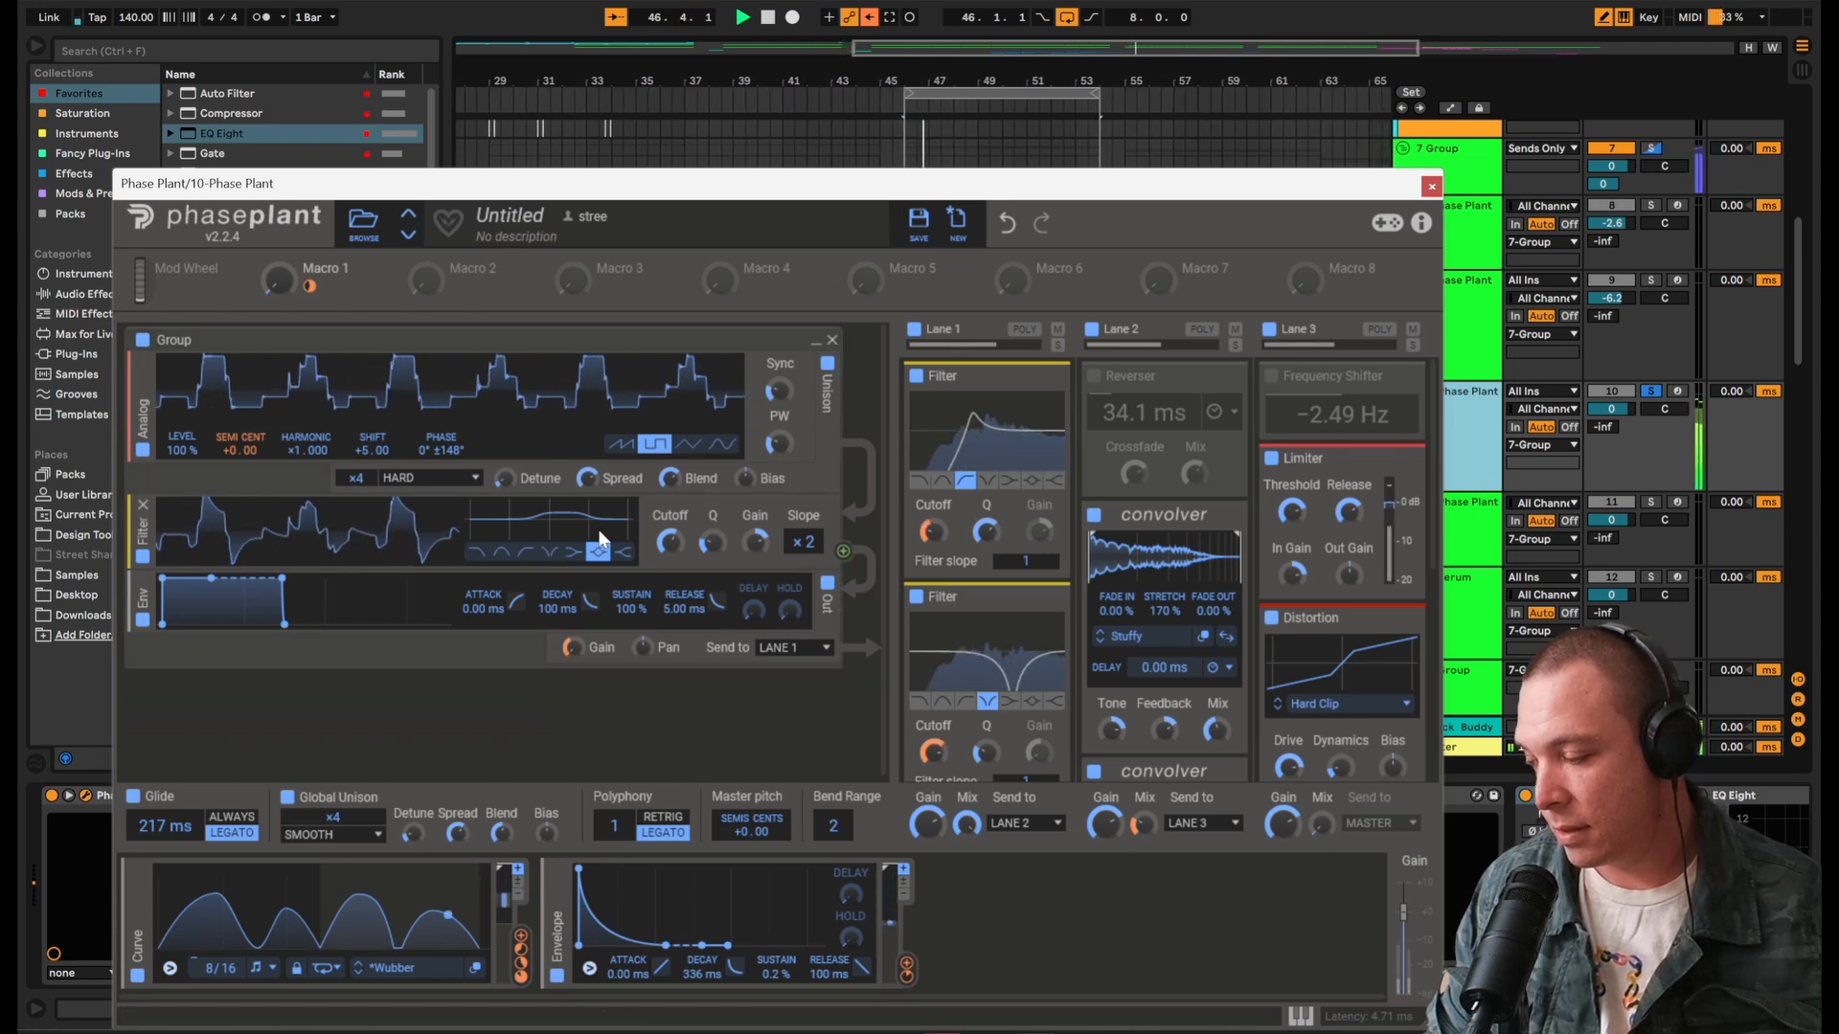
{"action": "key", "text": "space"}
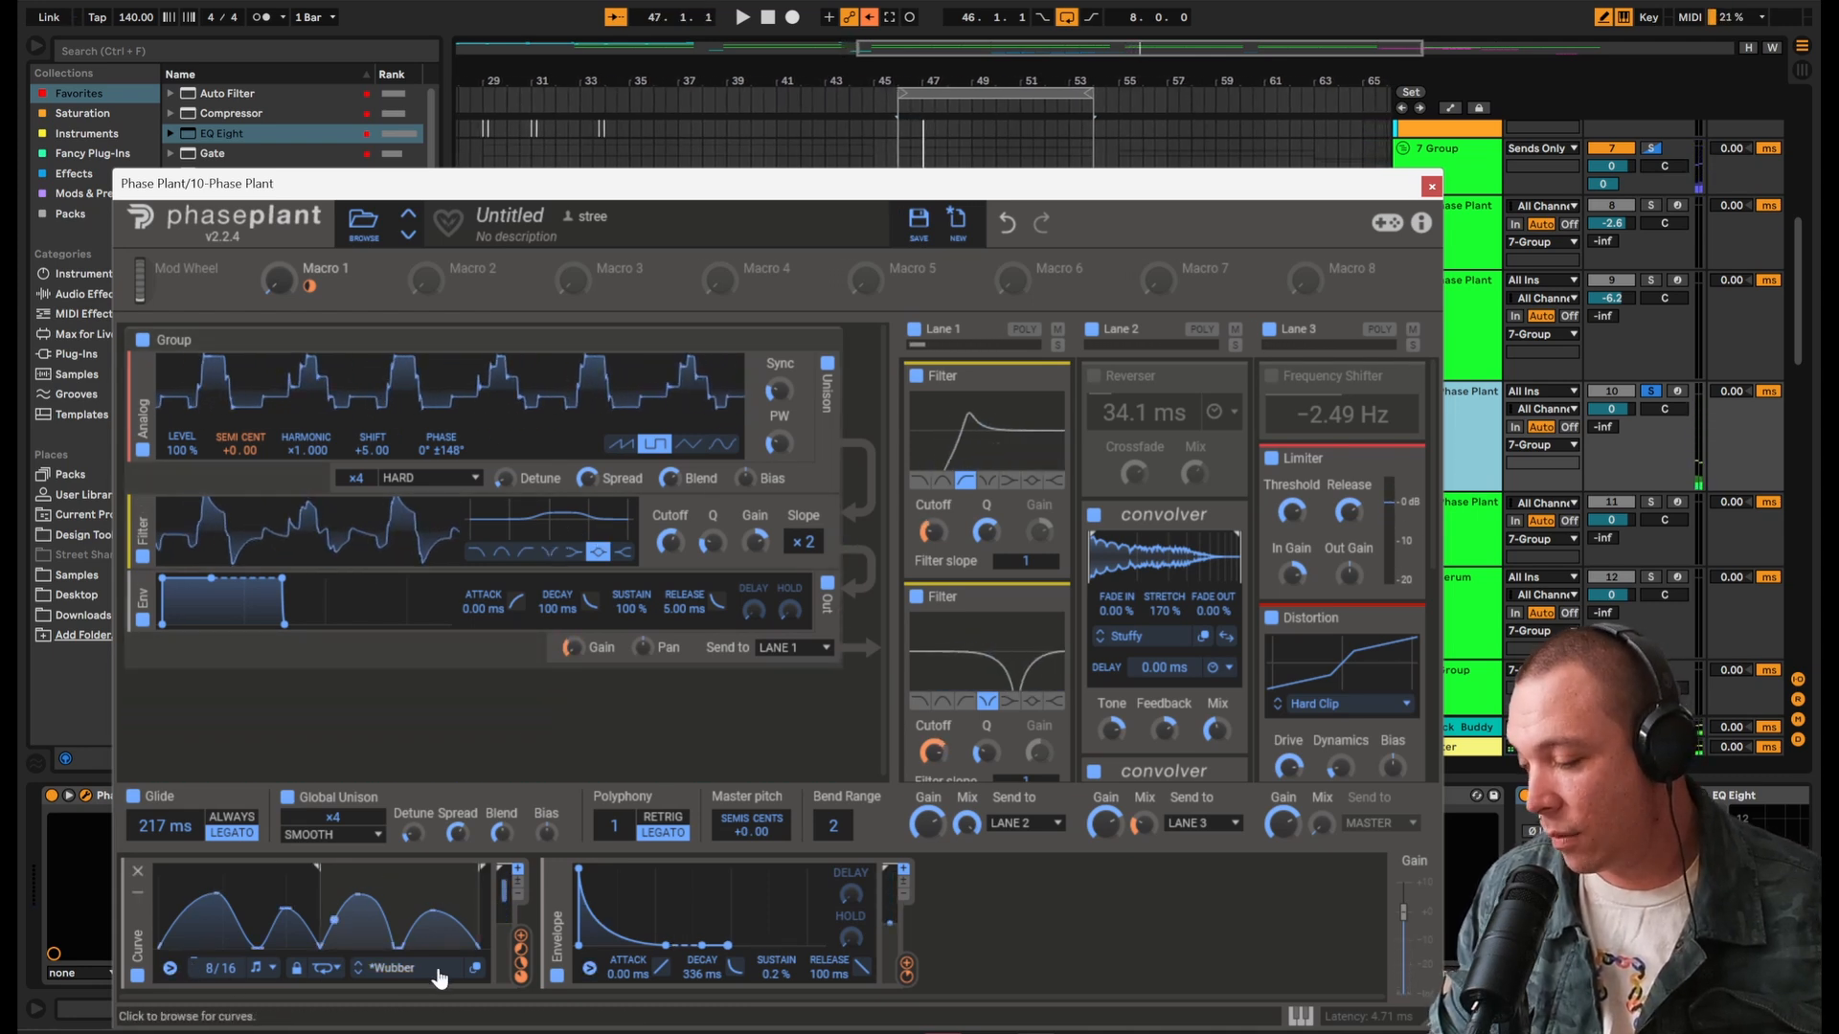
Step: Inspect the Wubber curve in the Curve Editor and its loop mode options, play the clip and close the editor
{"action": "left_click", "coordinate": [476, 971]}
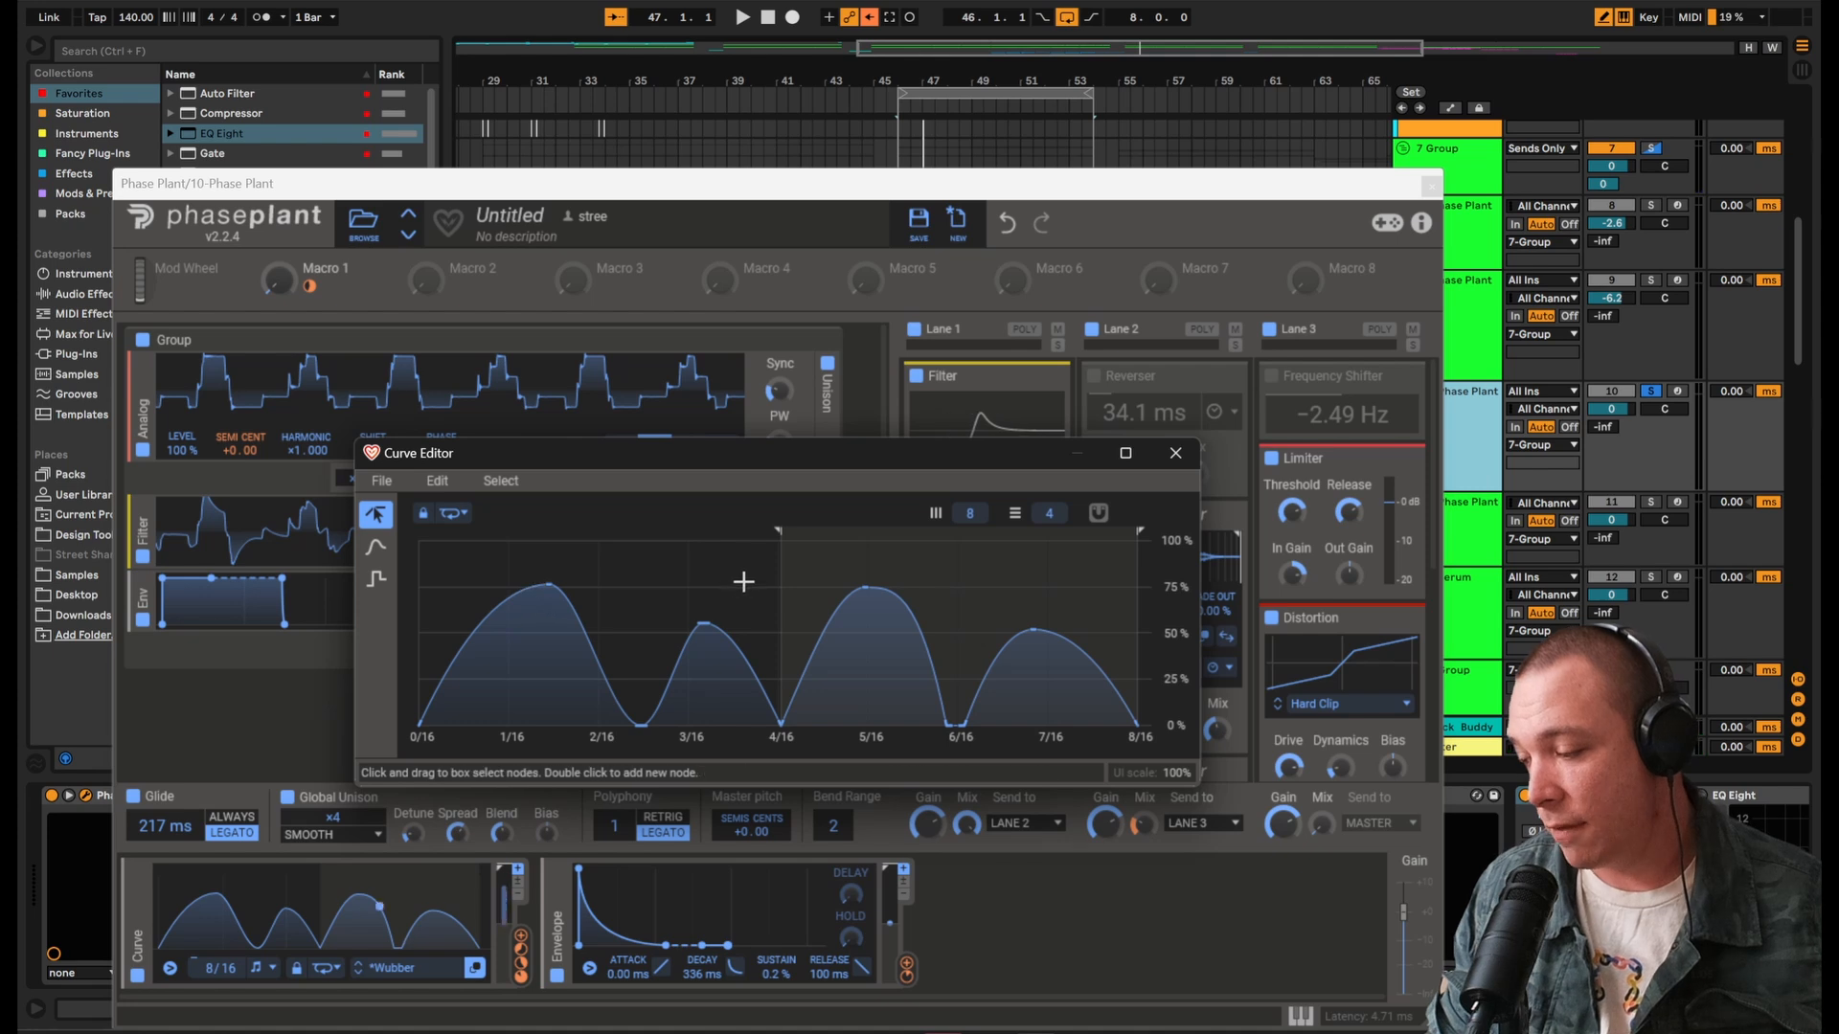
{"action": "left_click", "coordinate": [326, 970]}
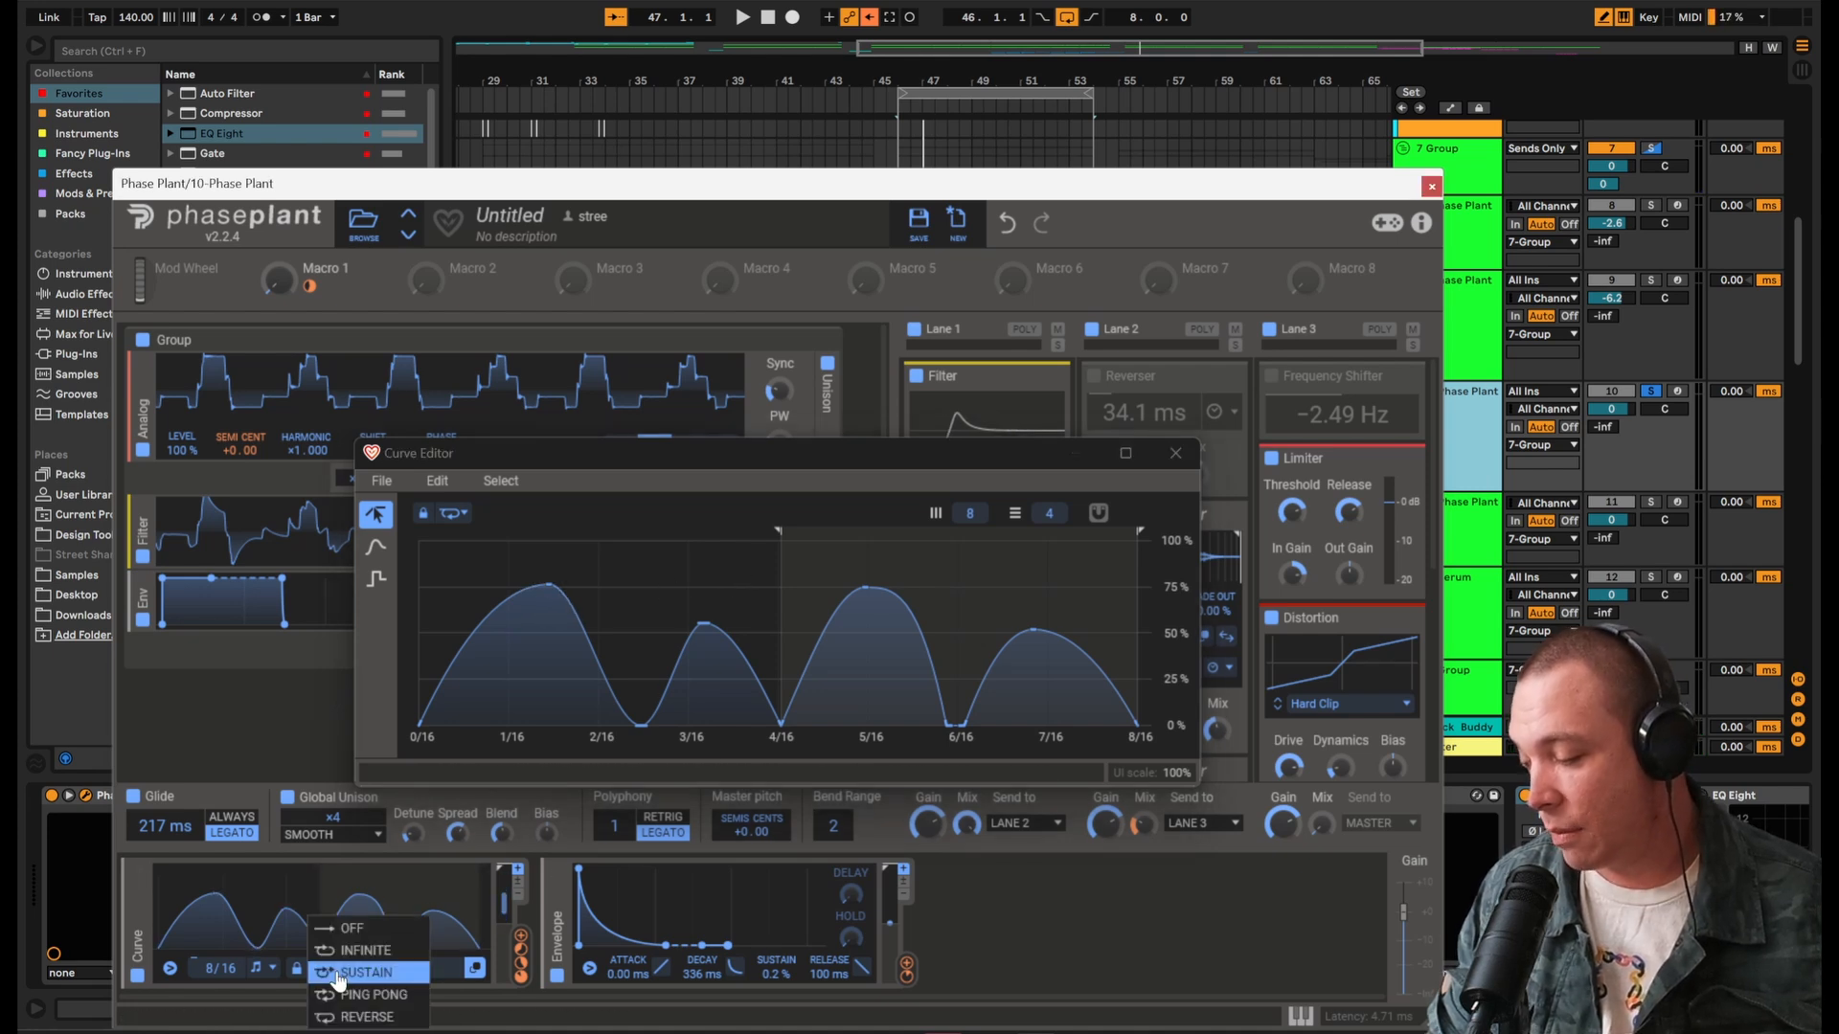
{"action": "left_click", "coordinate": [388, 994]}
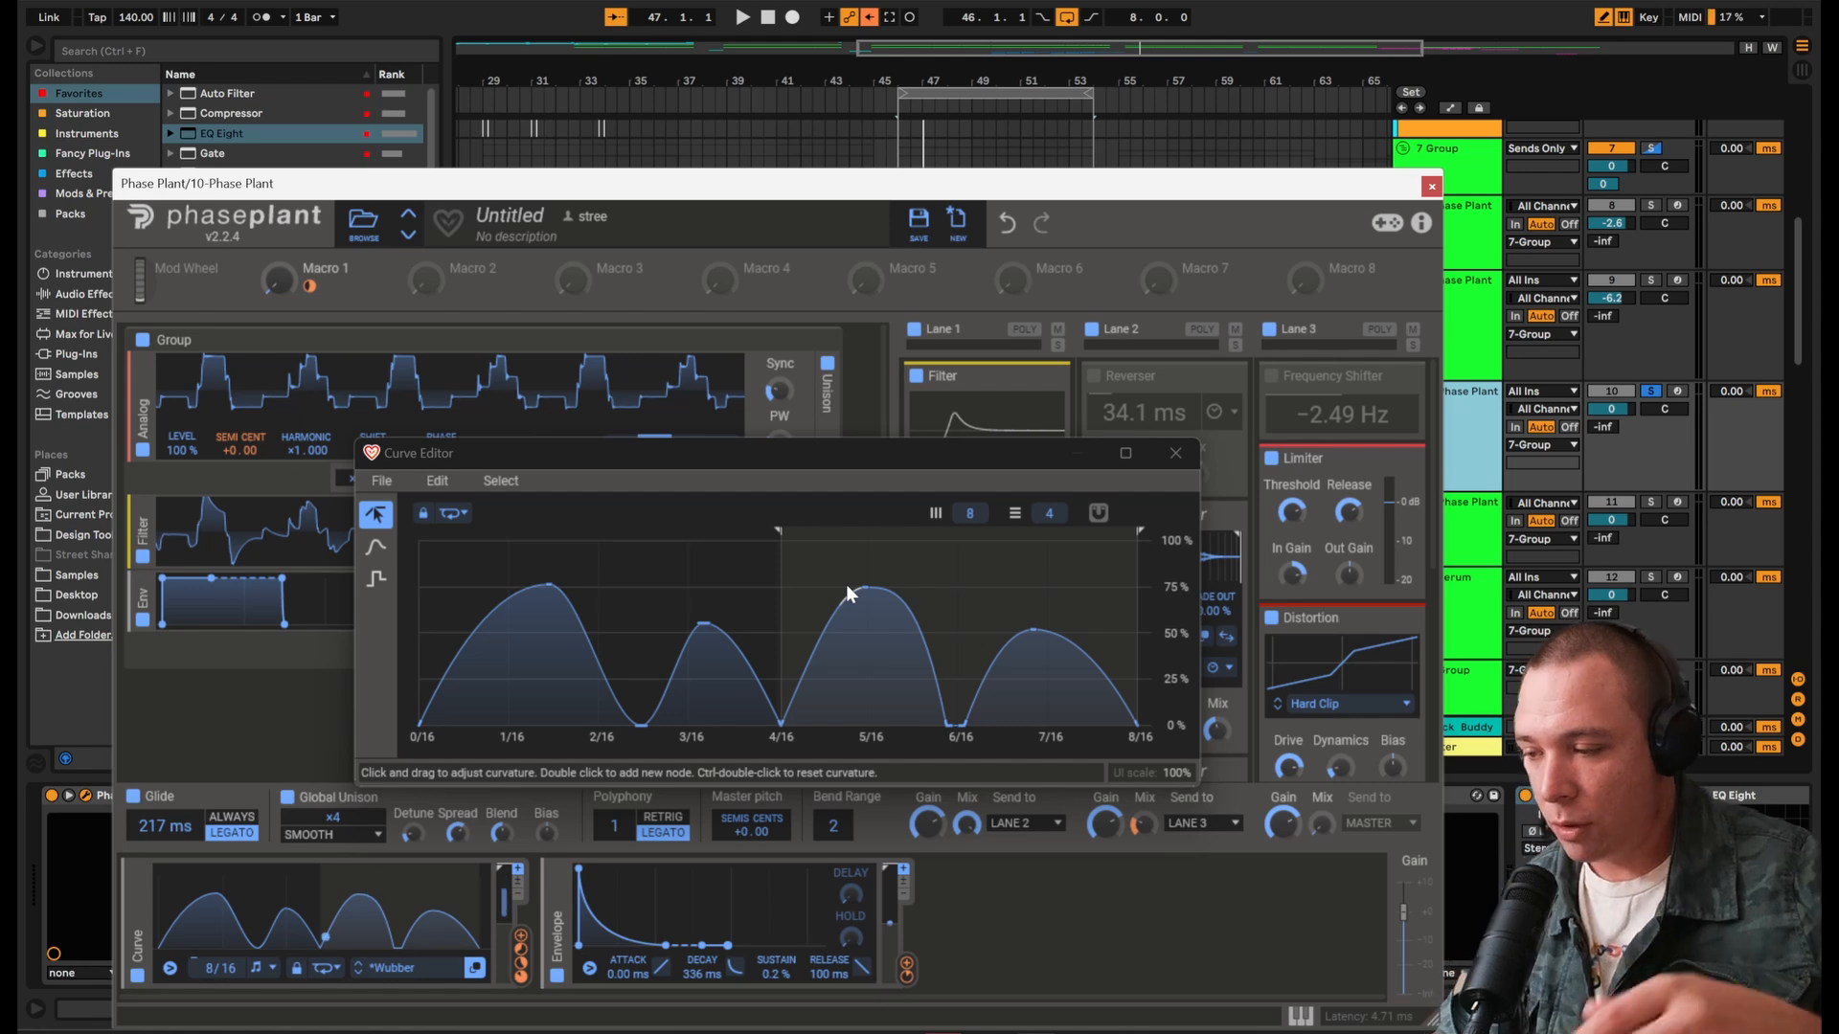
{"action": "key", "text": "space"}
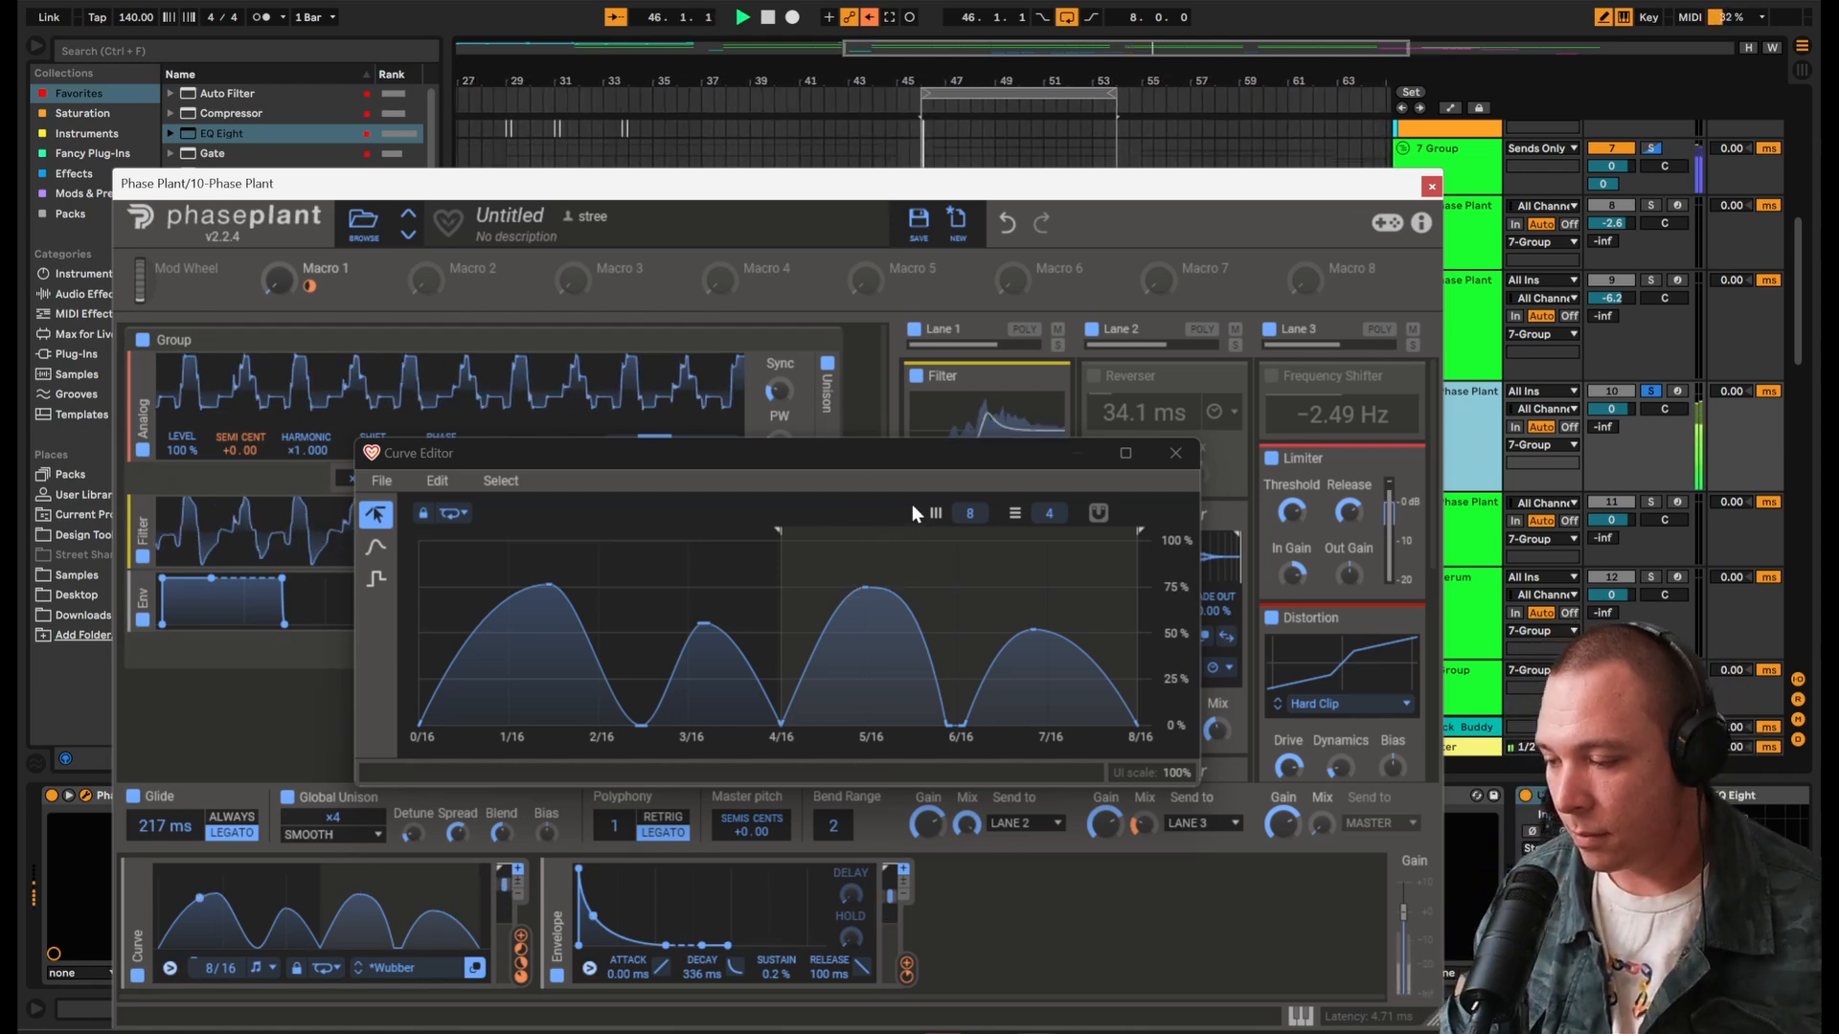
{"action": "left_click", "coordinate": [1177, 454]}
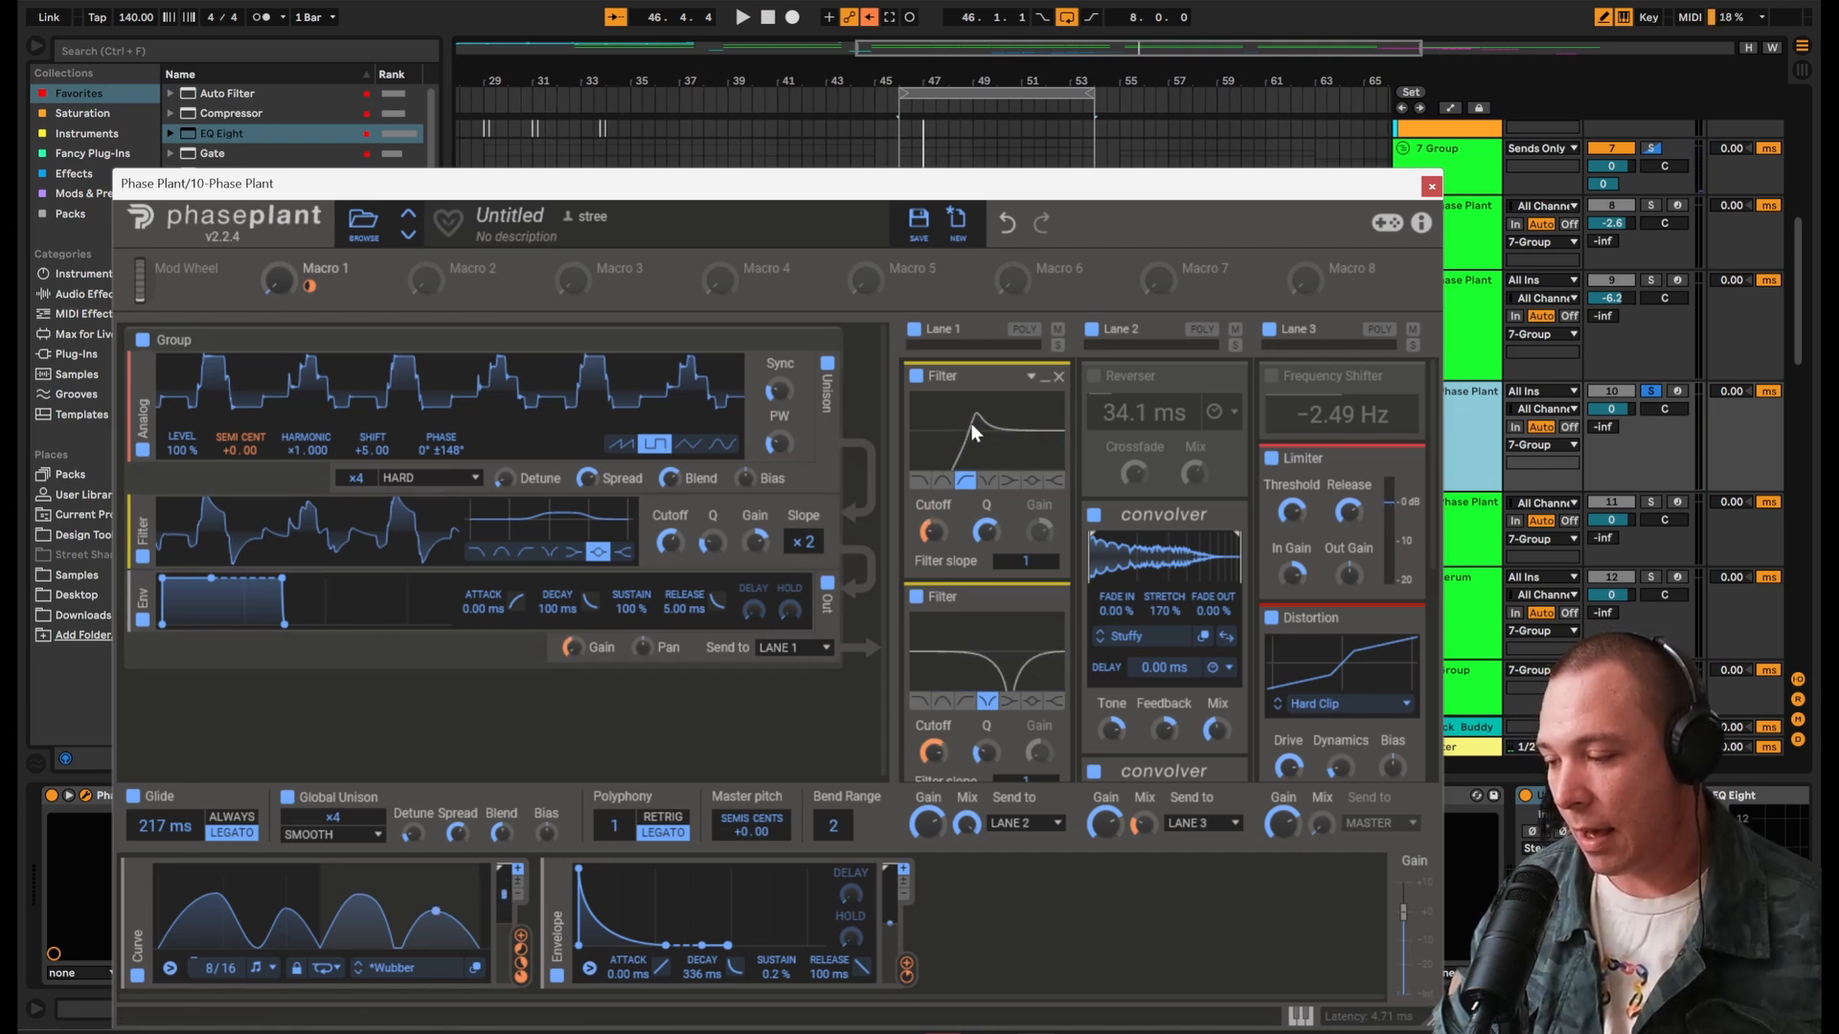
Step: Review Lane 1's two filters and the Envelope modulator's routing while playing track 10's loop
{"action": "scroll", "coordinate": [996, 534], "scroll_direction": "down", "scroll_amount": 2}
{"action": "scroll", "coordinate": [987, 555], "scroll_direction": "up", "scroll_amount": 1}
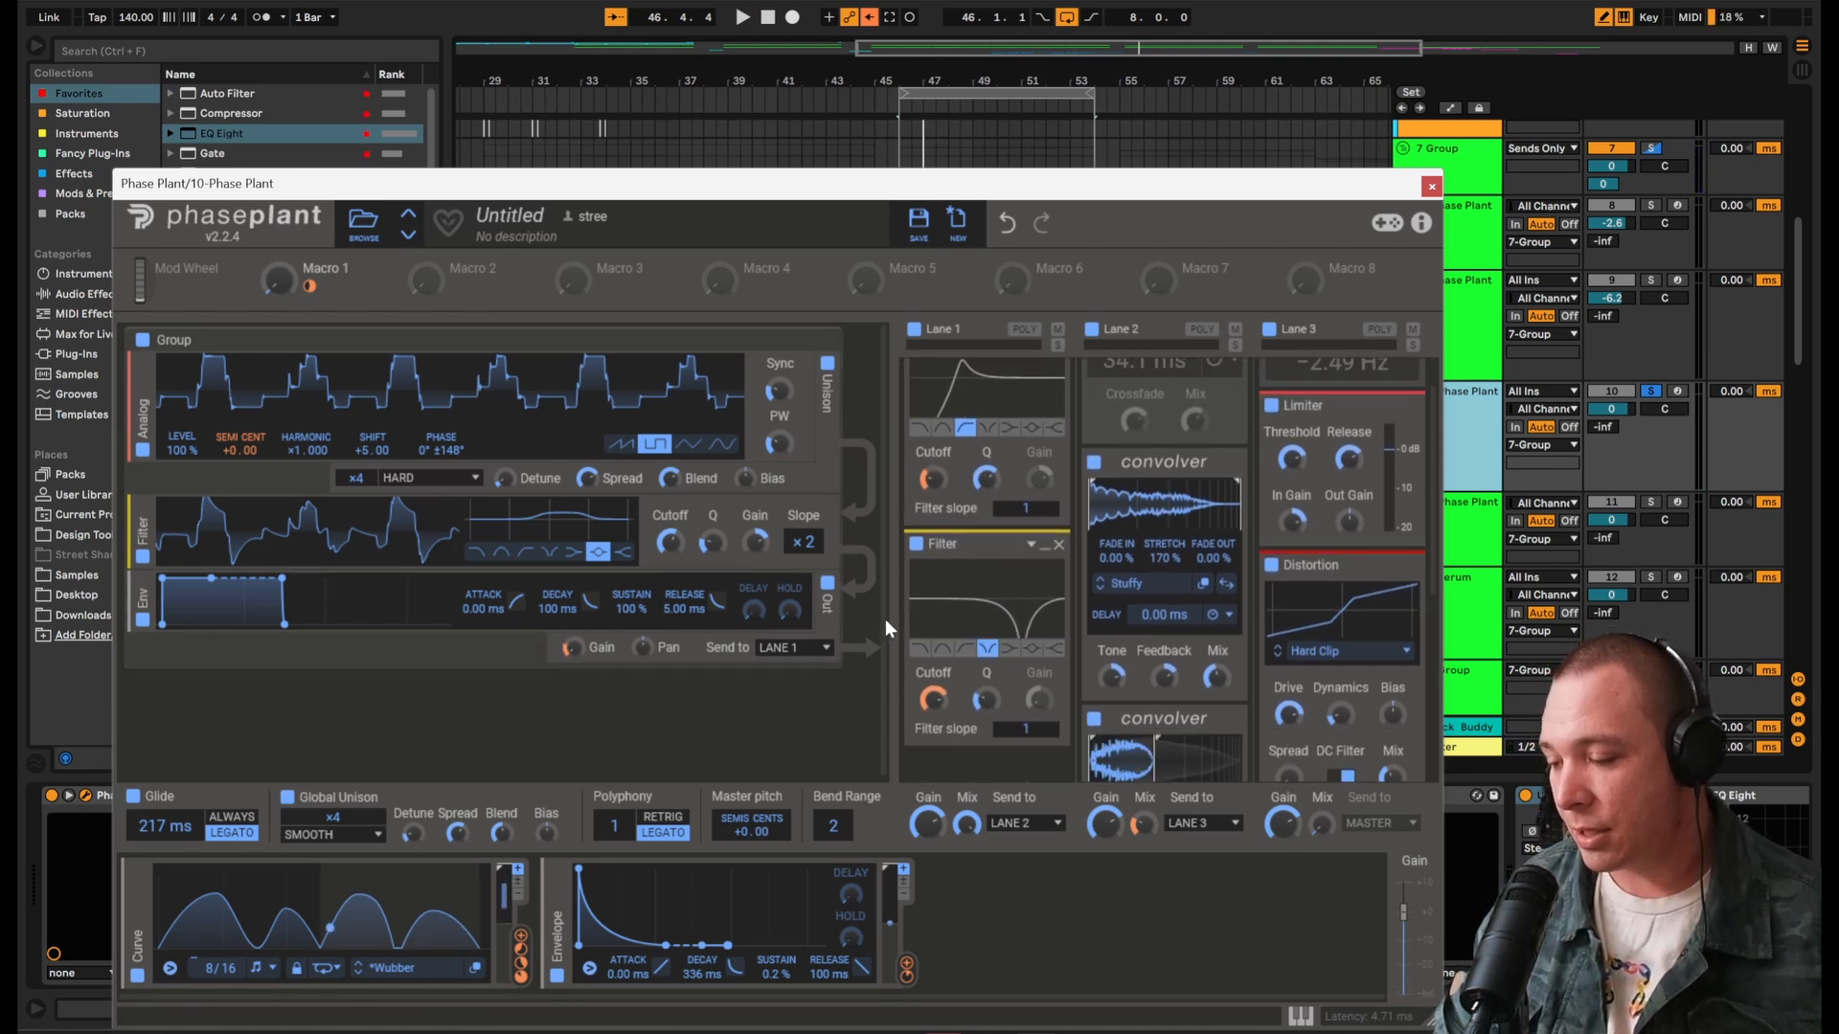
{"action": "scroll", "coordinate": [967, 567], "scroll_direction": "up", "scroll_amount": 1}
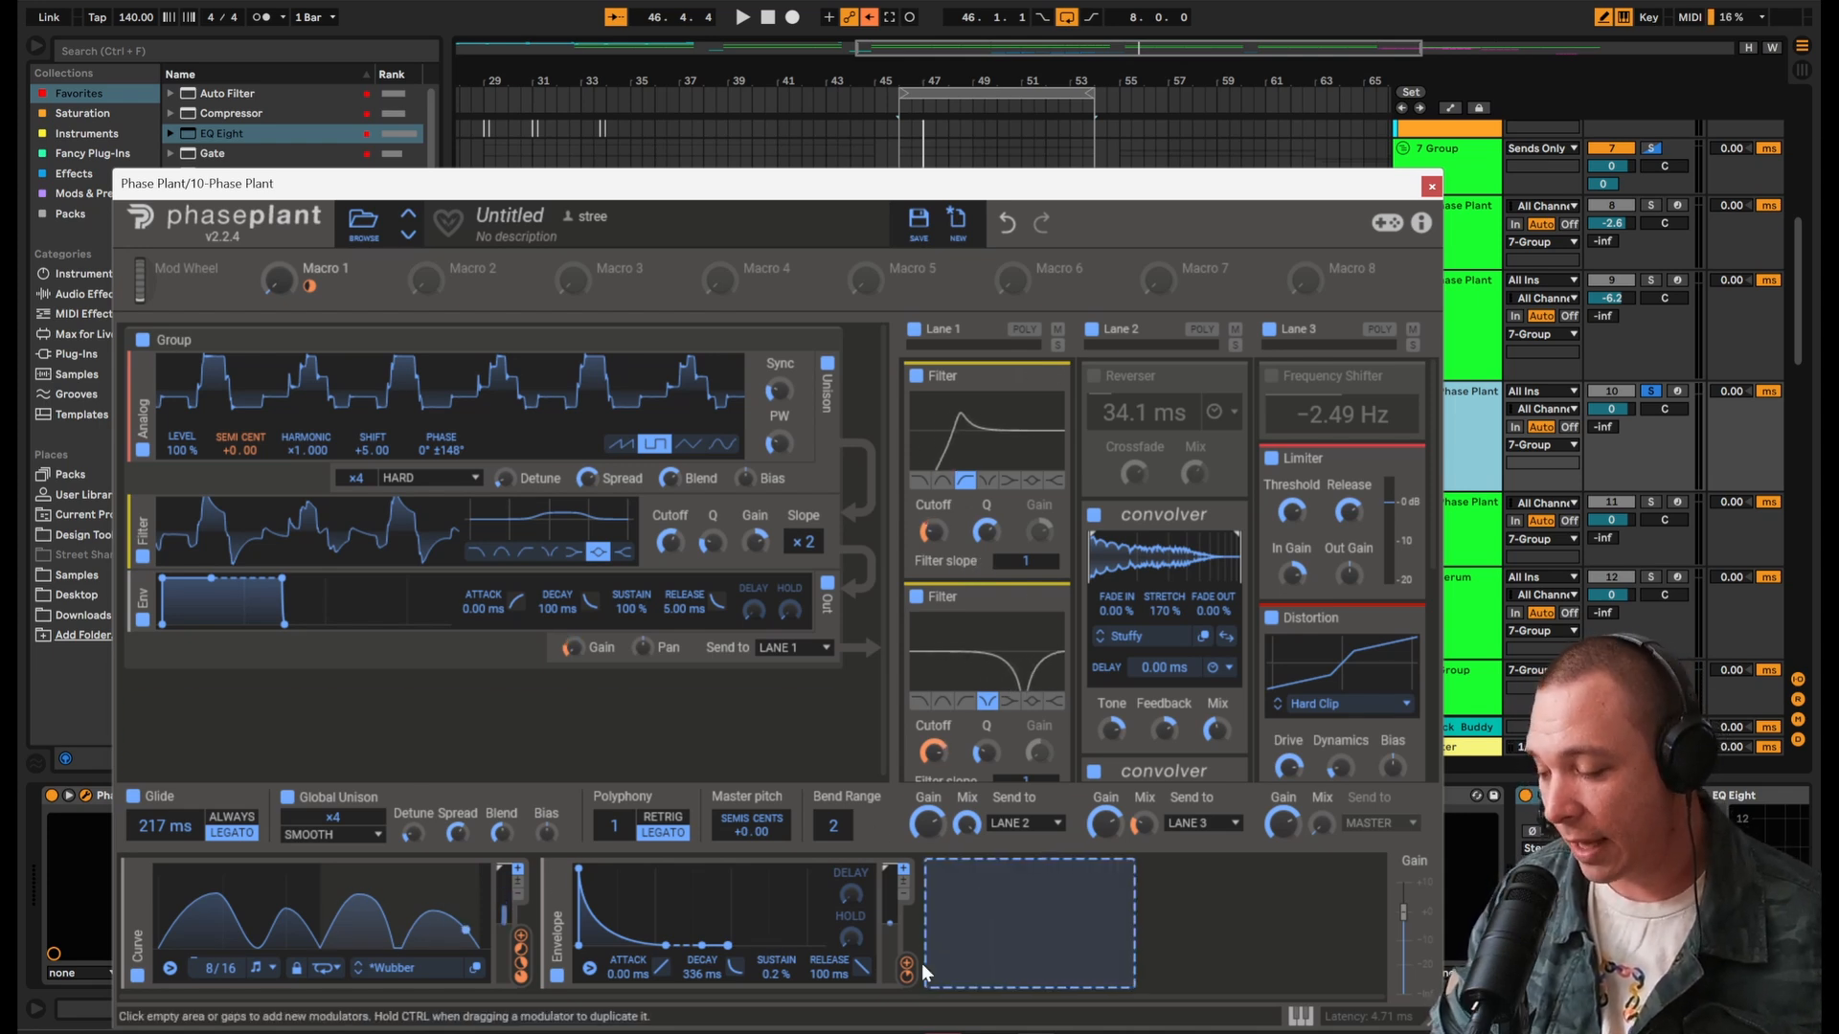
{"action": "left_click_drag", "start_coordinate": [906, 969], "coordinate": [337, 406]}
{"action": "key", "text": "space"}
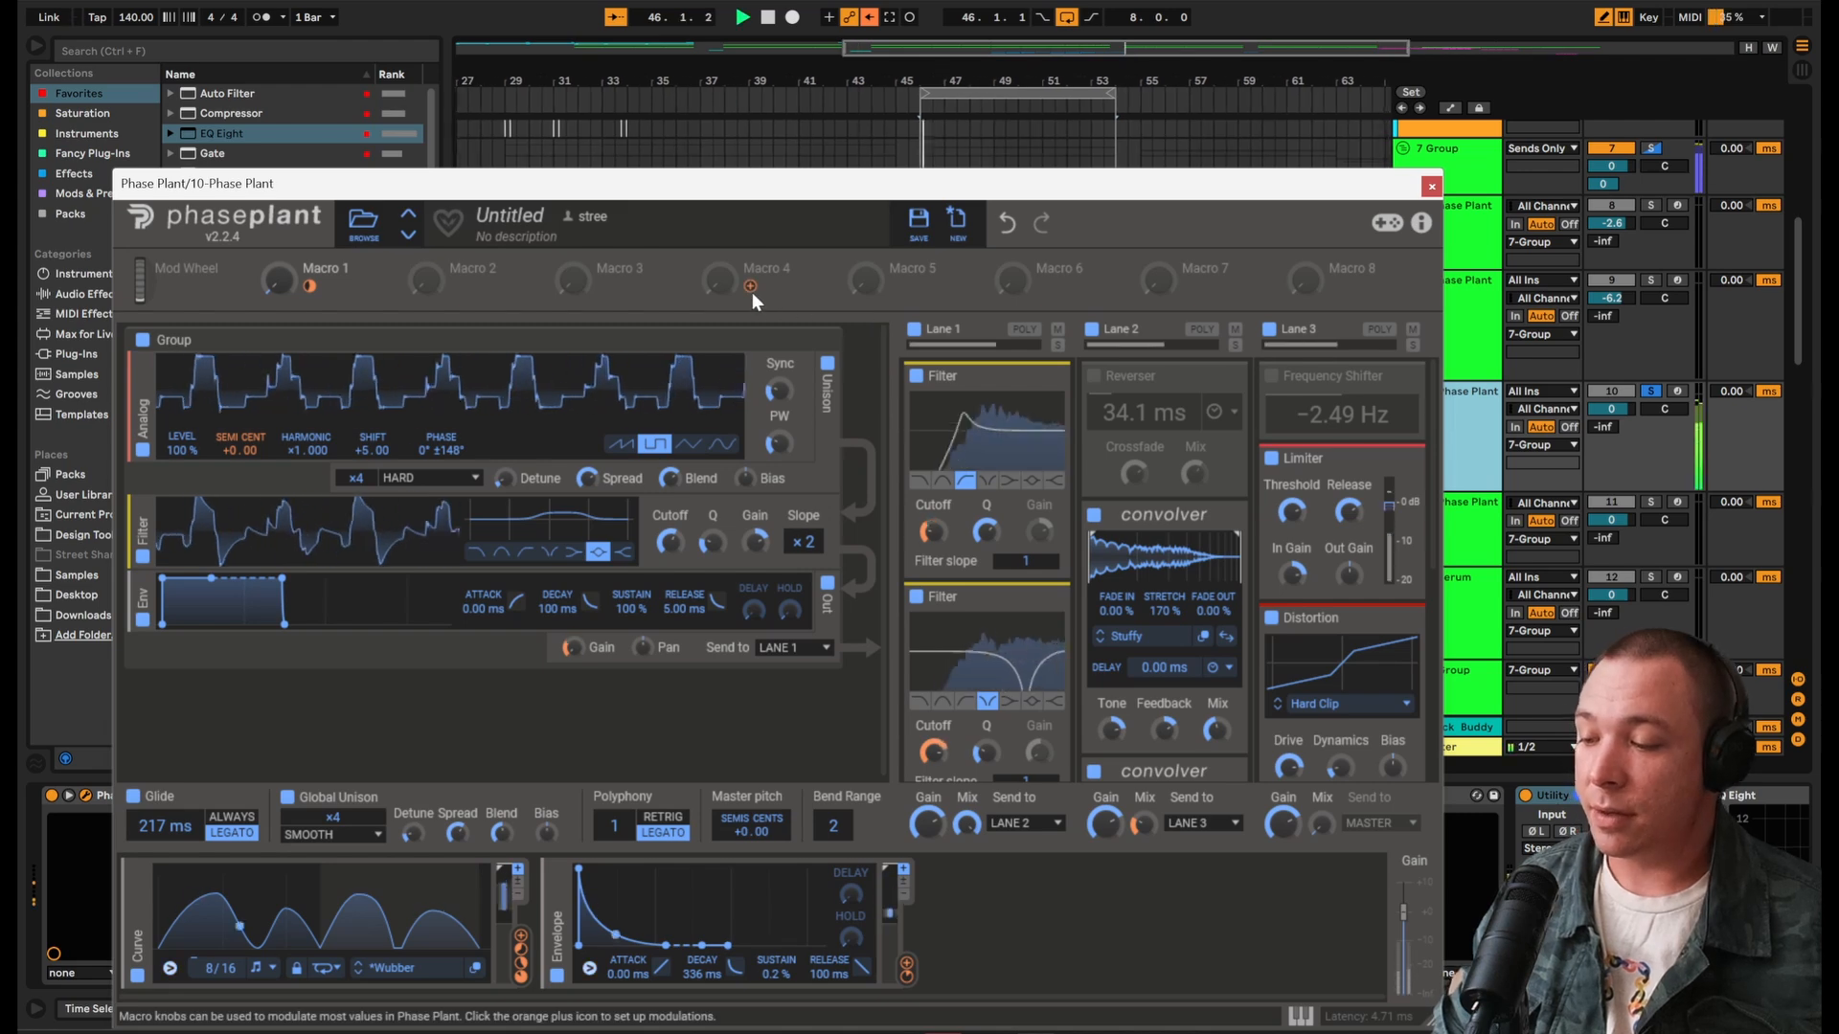
{"action": "scroll", "coordinate": [1140, 444], "scroll_direction": "down", "scroll_amount": 3}
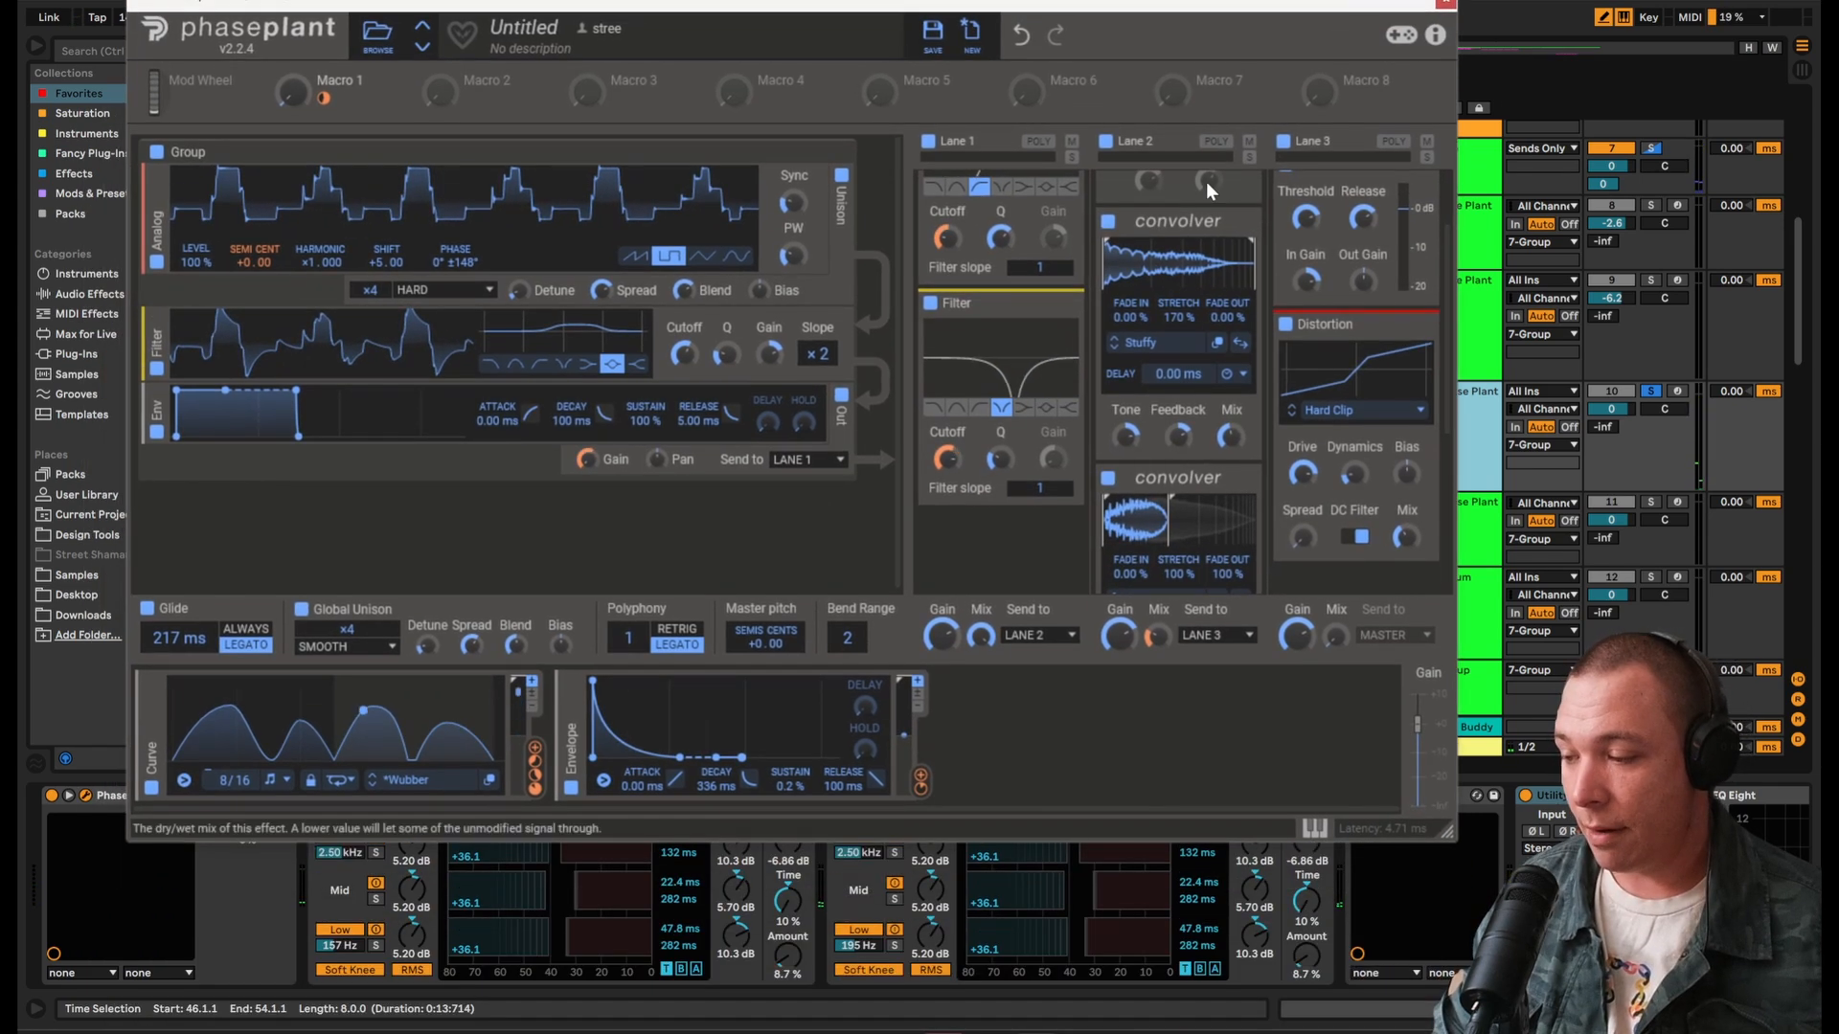
Step: Disable all three effect lanes in track 10's Phase Plant and re-enable only Lane 1 to hear its filters
{"action": "left_click", "coordinate": [928, 142]}
{"action": "left_click", "coordinate": [1107, 142]}
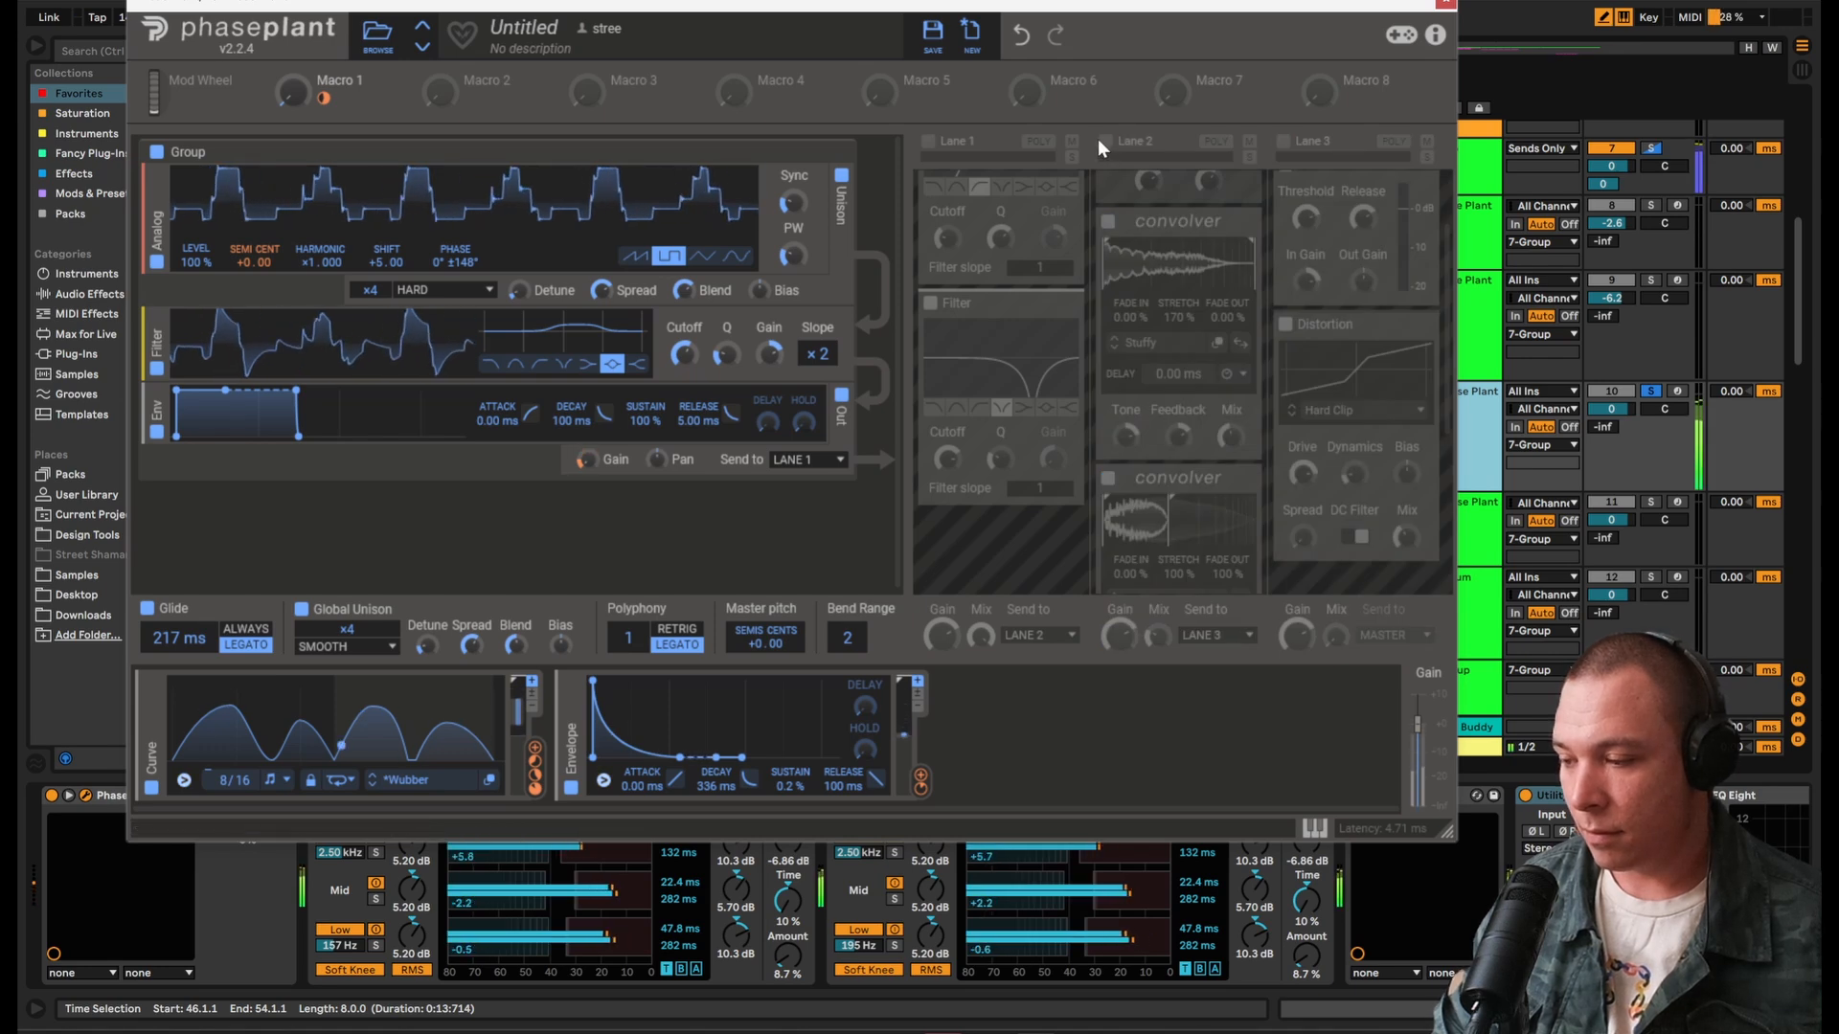
{"action": "left_click", "coordinate": [928, 142]}
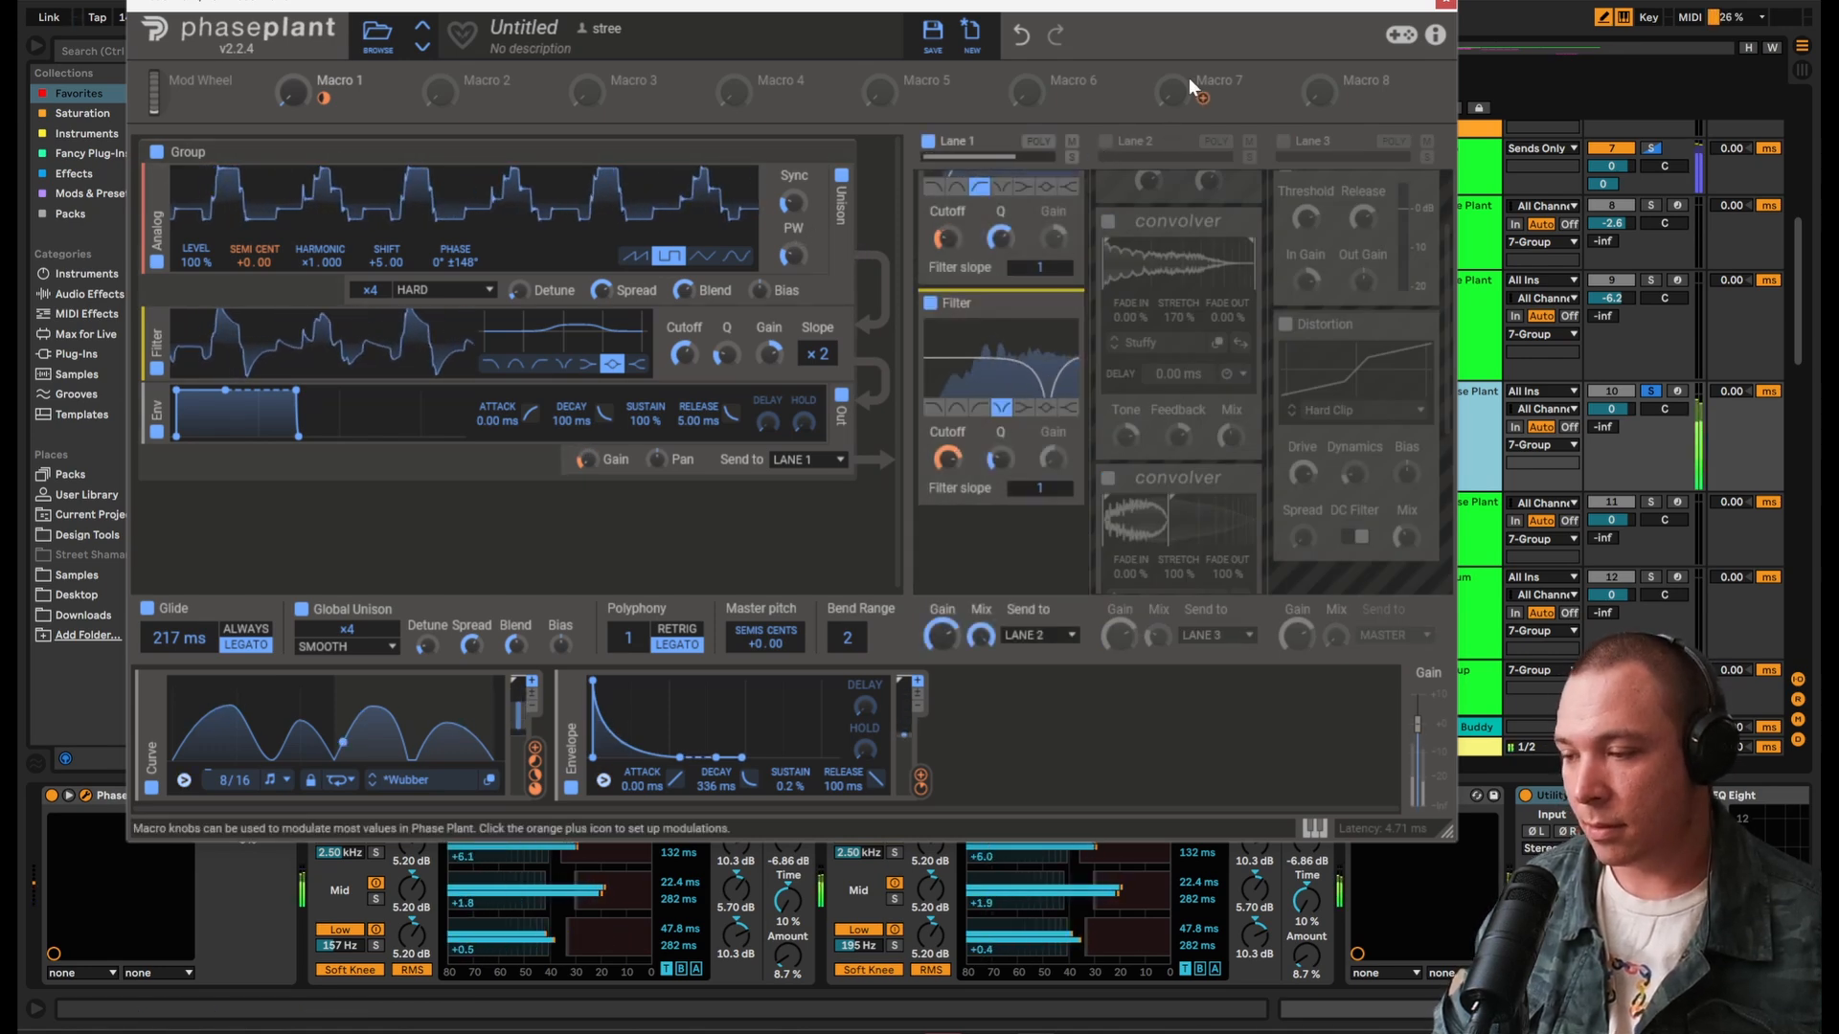
{"action": "left_click_drag", "start_coordinate": [1239, 5], "coordinate": [1212, 268]}
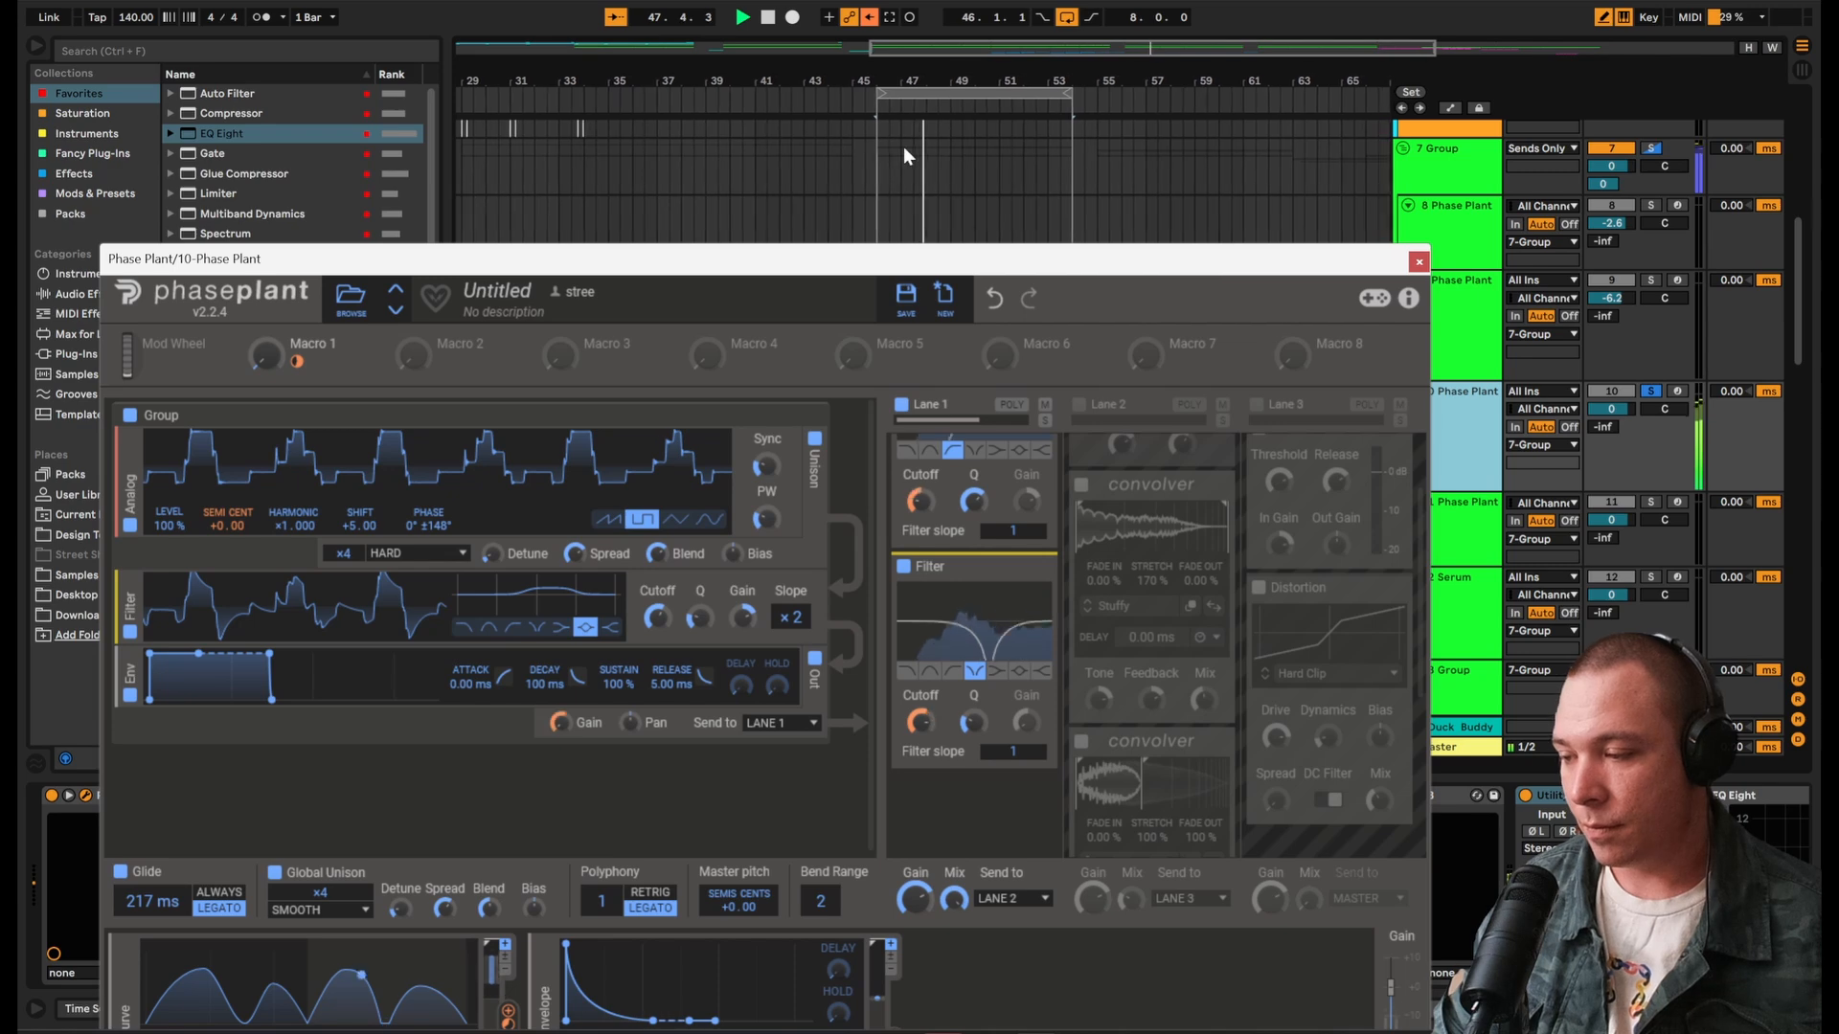
{"action": "left_click", "coordinate": [894, 158]}
{"action": "key", "text": "space"}
{"action": "left_click", "coordinate": [1446, 451]}
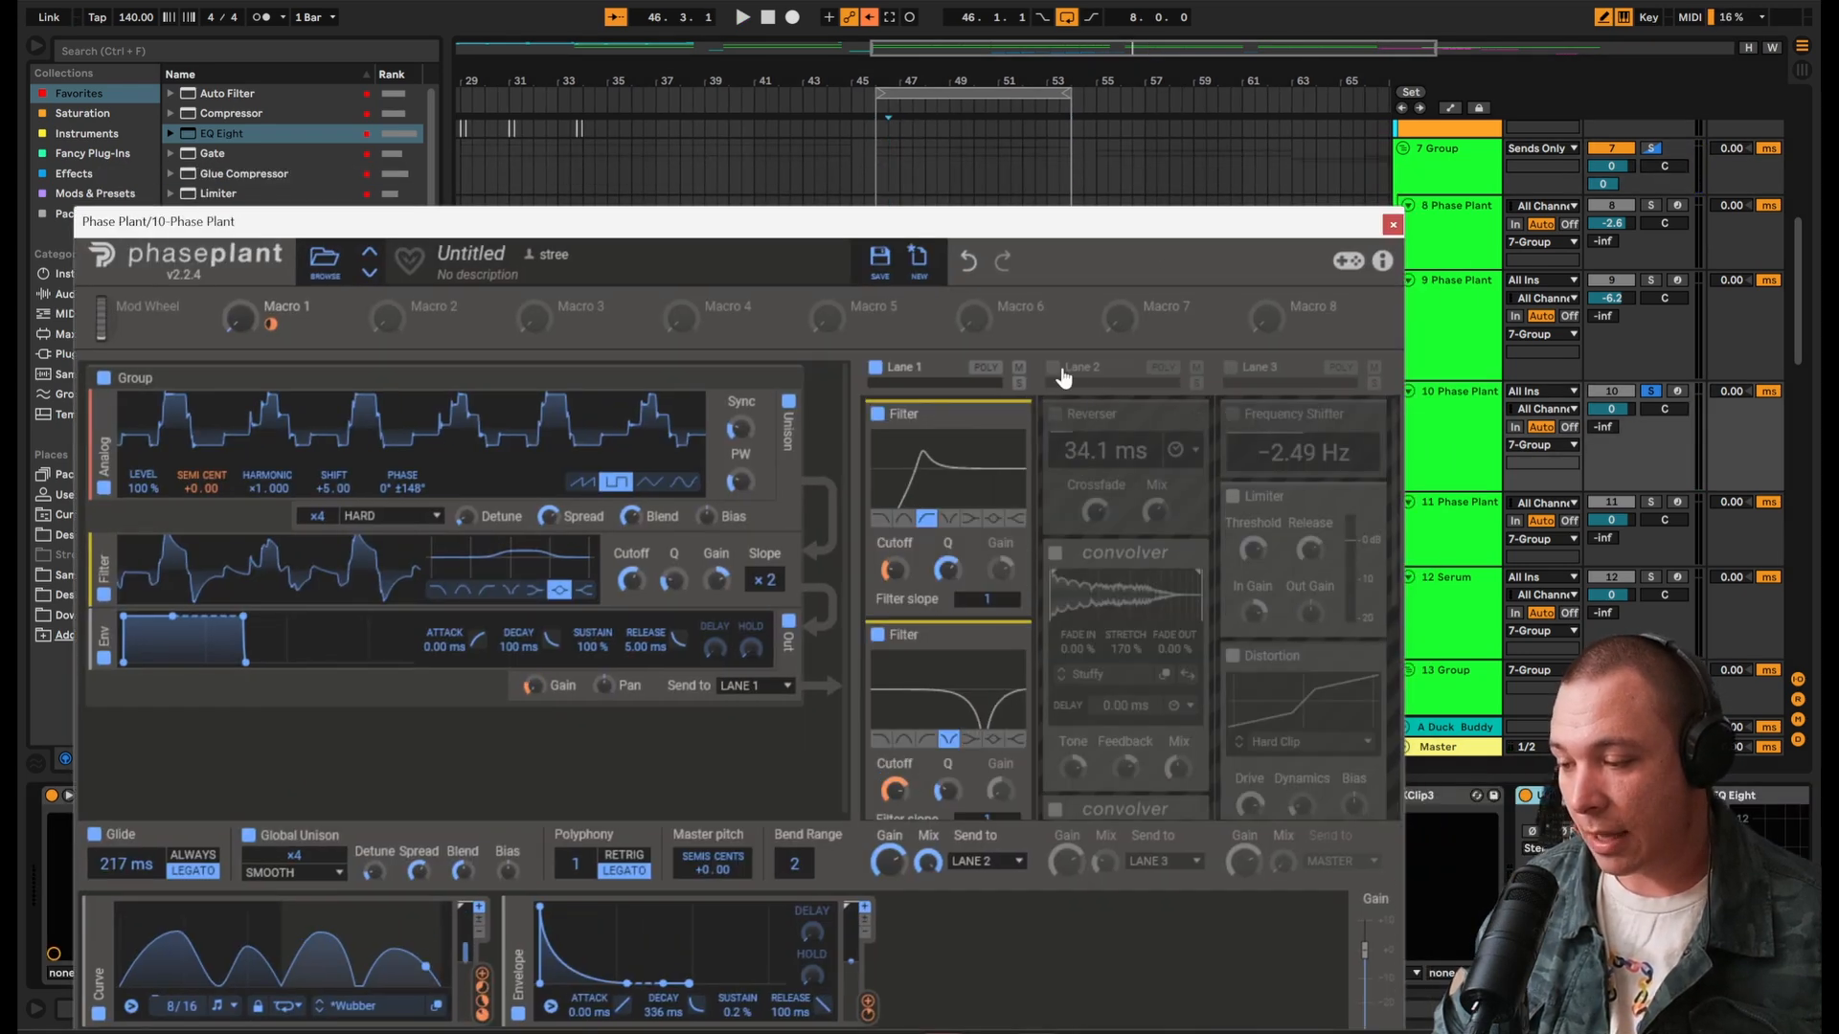
Step: Enable Lane 2 in track 10's Phase Plant and view its Stuffy and Classic Refl. convolvers
{"action": "left_click", "coordinate": [1053, 368]}
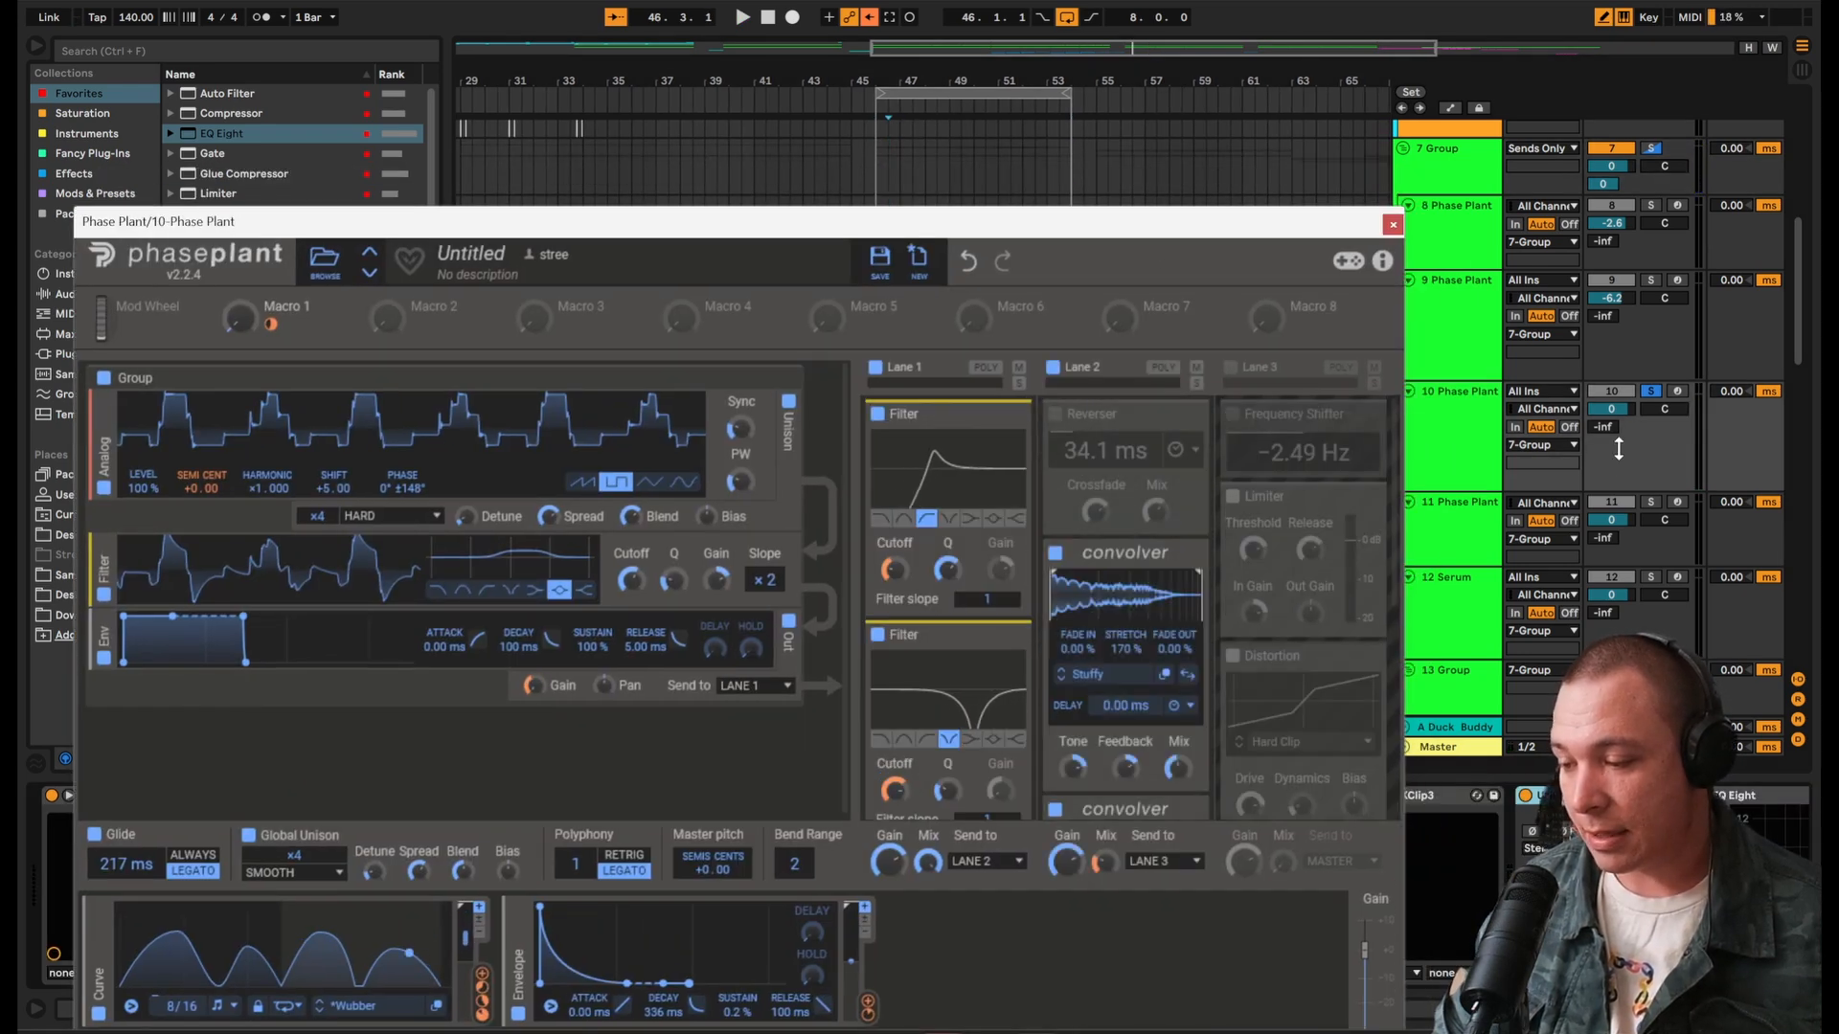
{"action": "scroll", "coordinate": [1117, 474], "scroll_direction": "down", "scroll_amount": 1}
{"action": "scroll", "coordinate": [1082, 422], "scroll_direction": "down", "scroll_amount": 2}
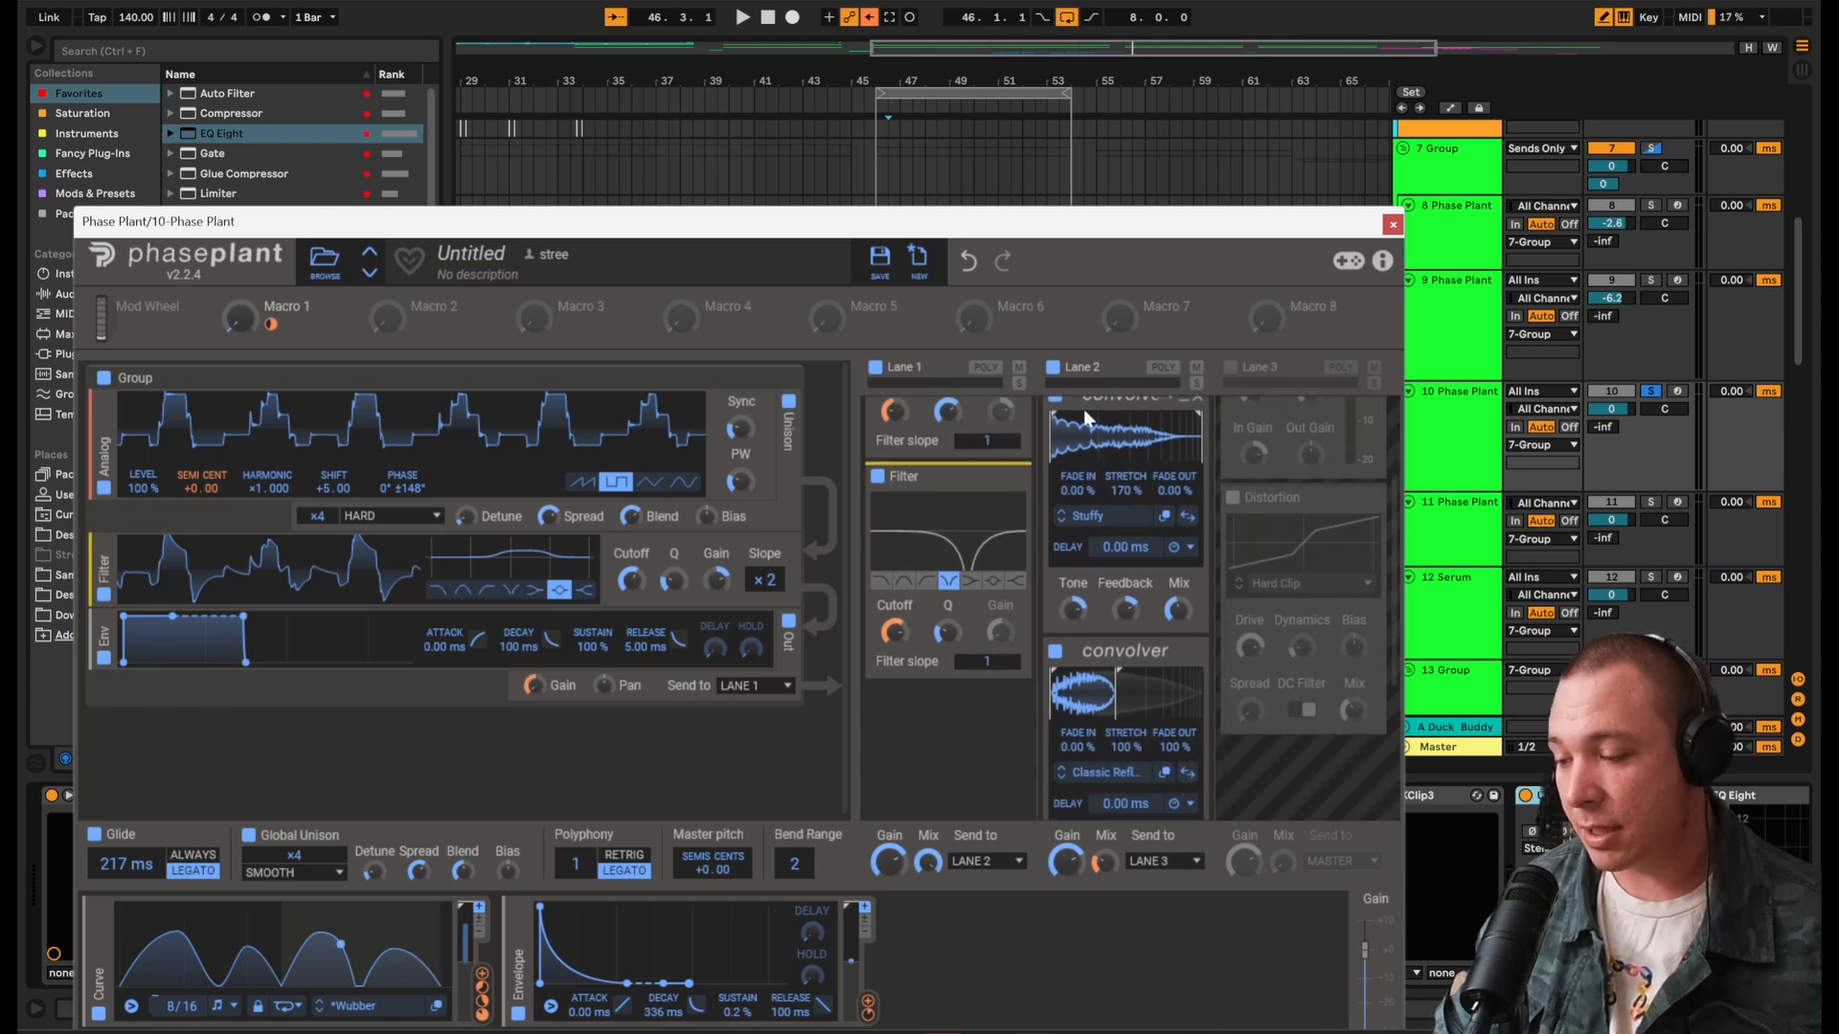
Step: Play the loop, set the Stuffy convolver's Stretch to 54% and play the loop again to compare
{"action": "key", "text": "space"}
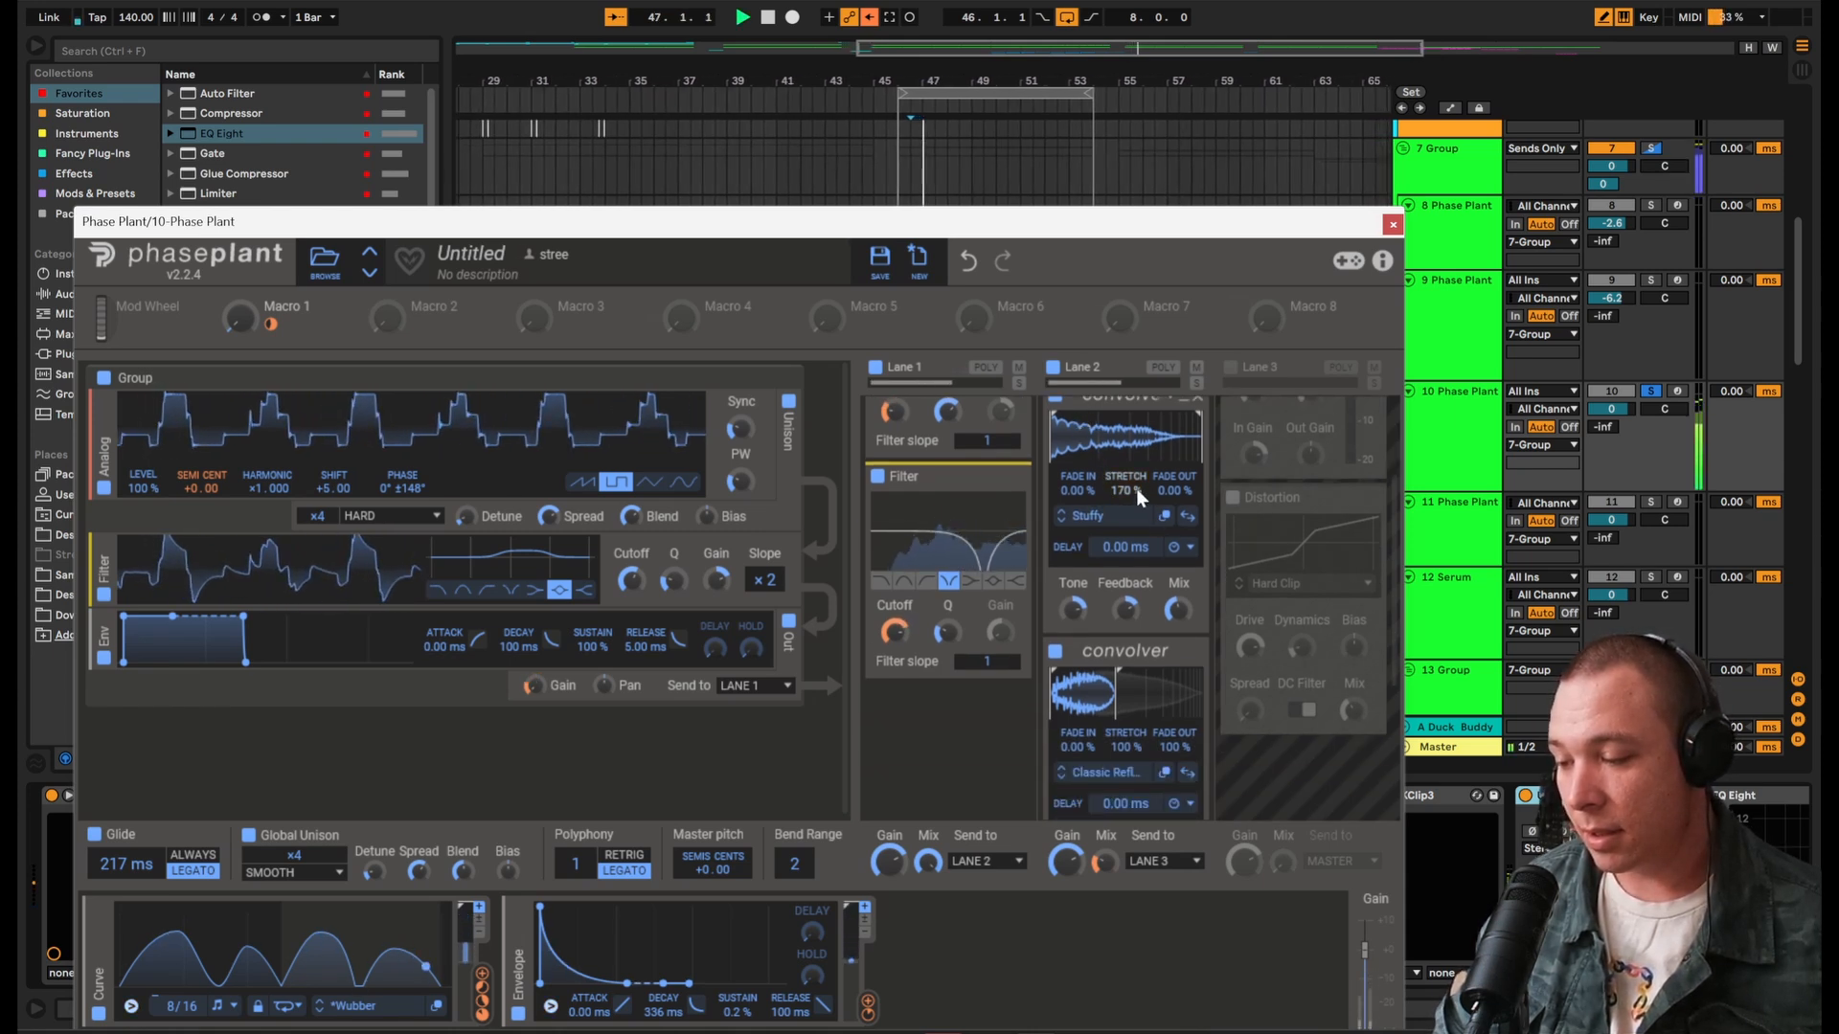
{"action": "key", "text": "space"}
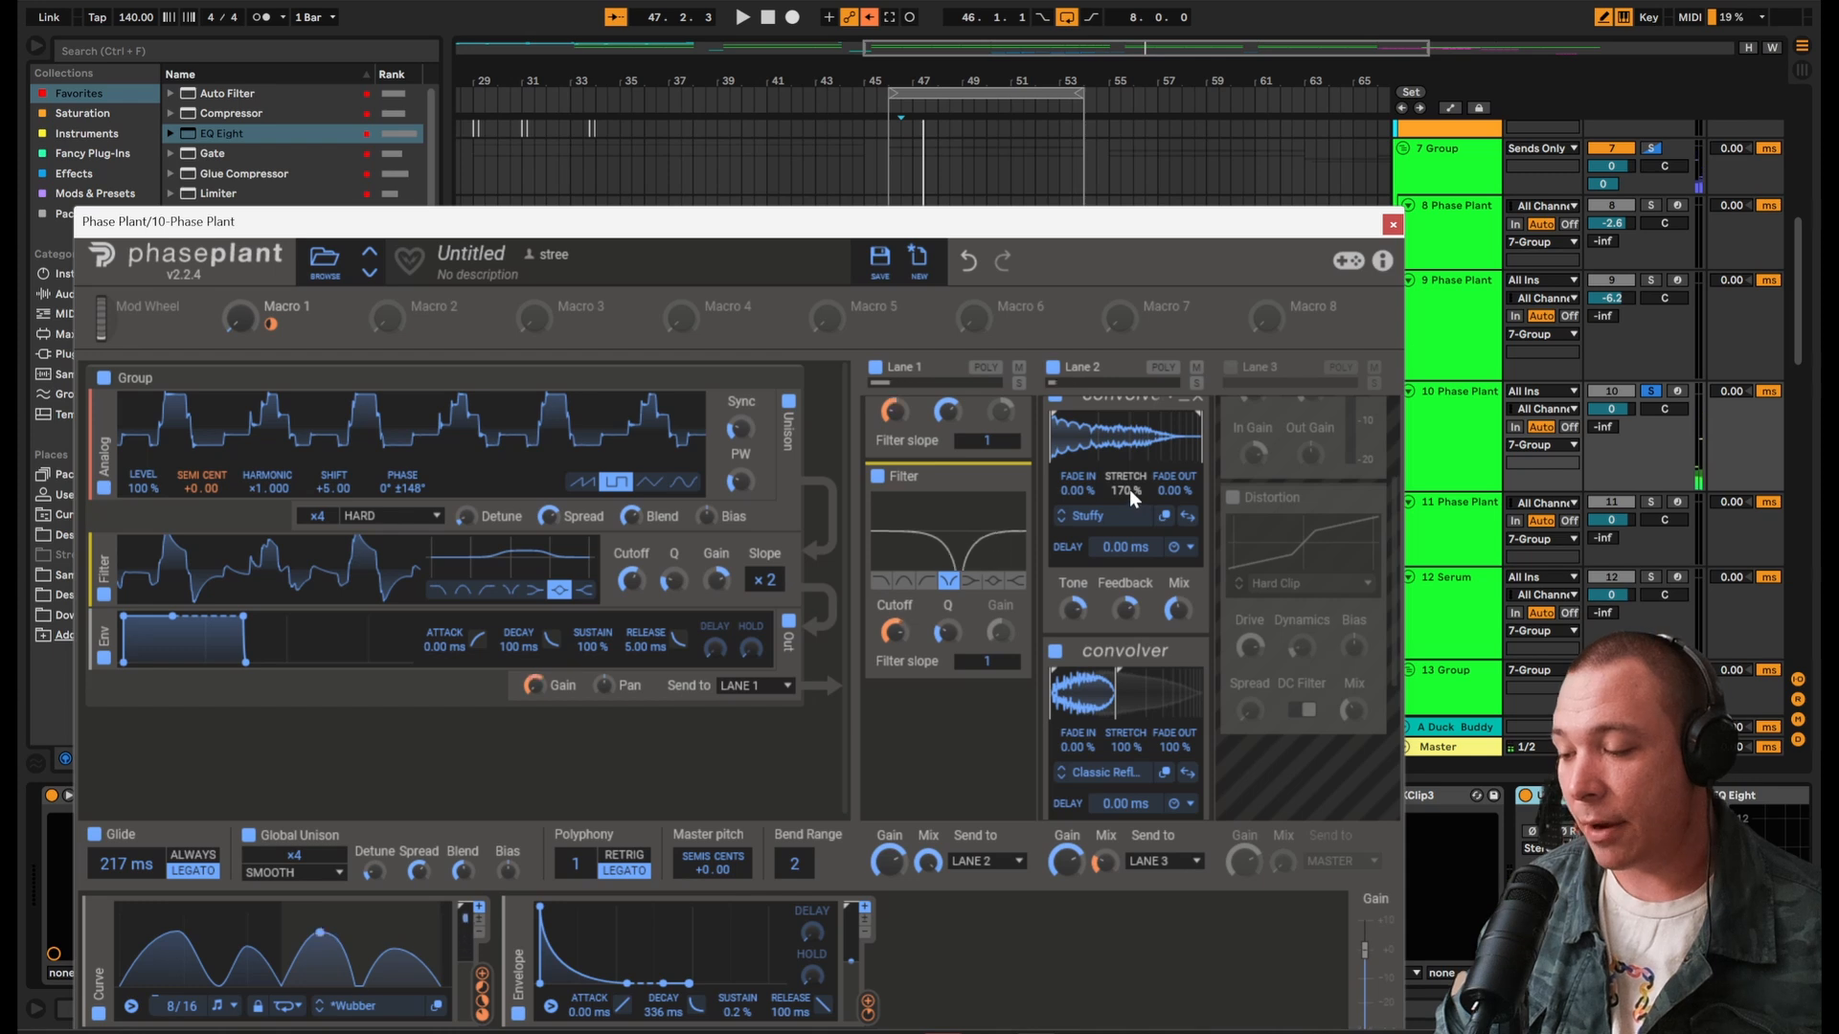
{"action": "left_click_drag", "start_coordinate": [1129, 491], "coordinate": [1129, 546]}
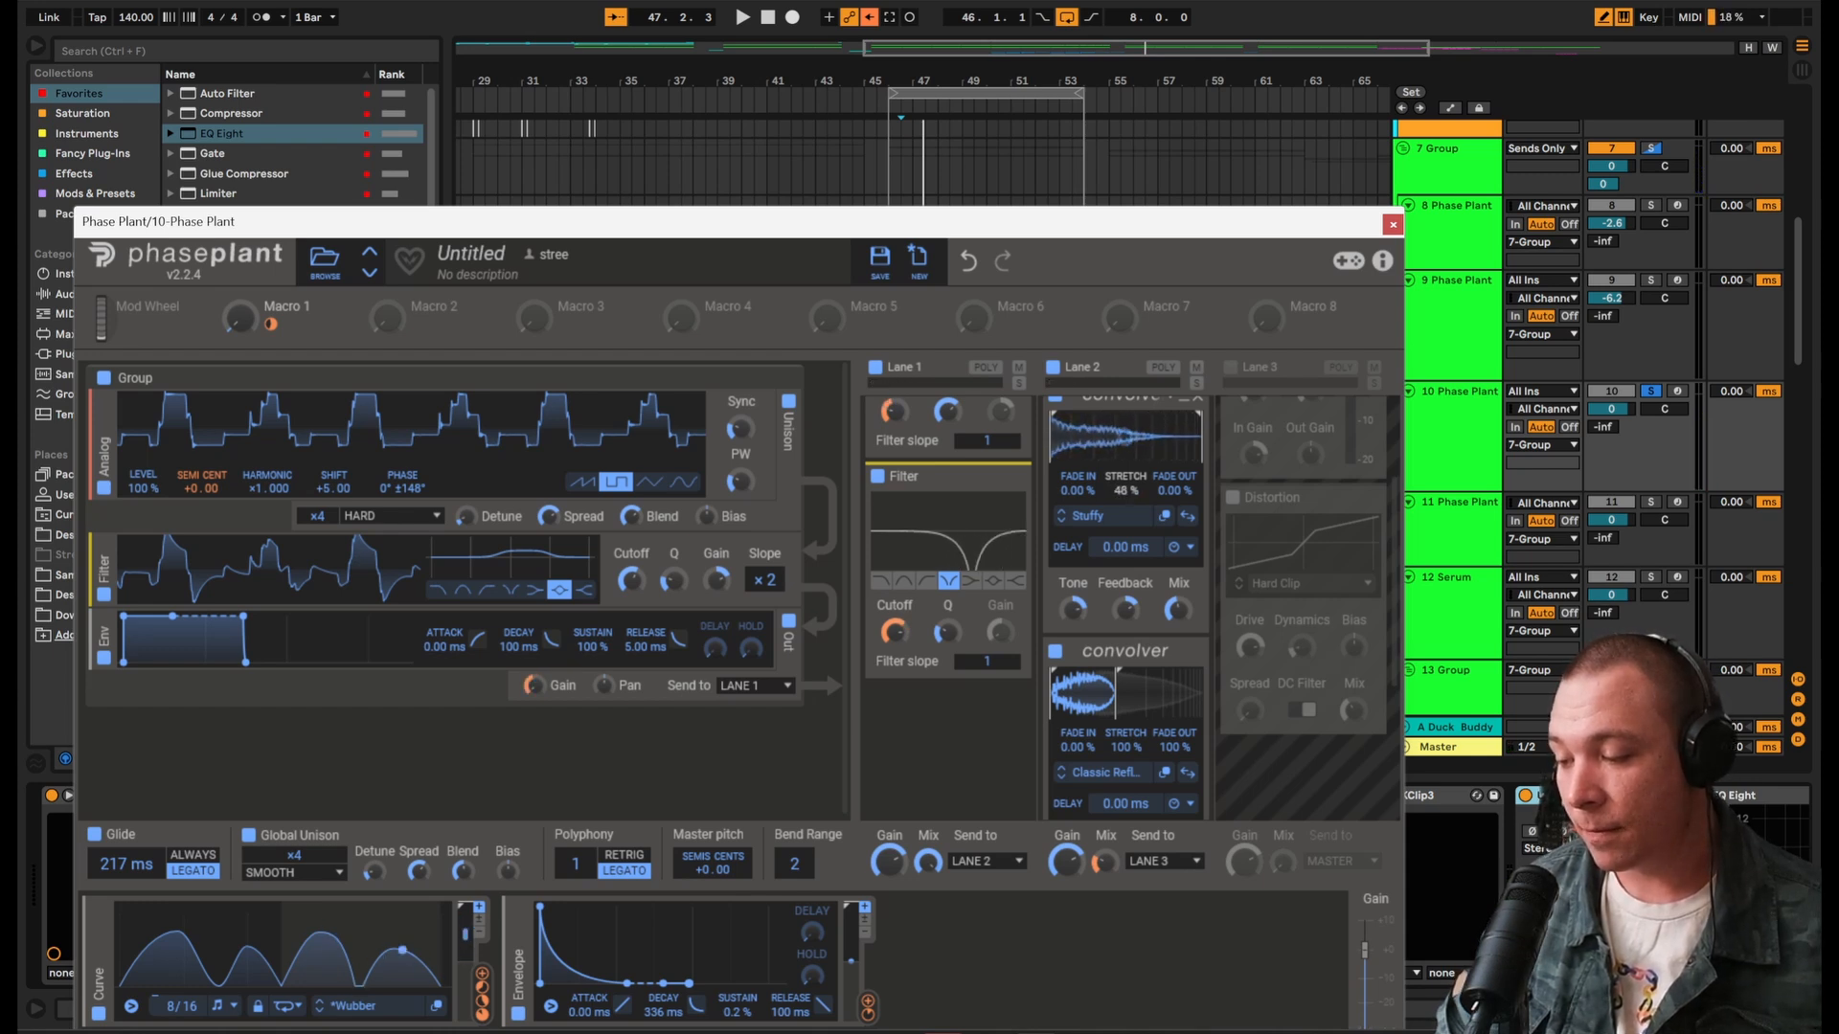
{"action": "key", "text": "space"}
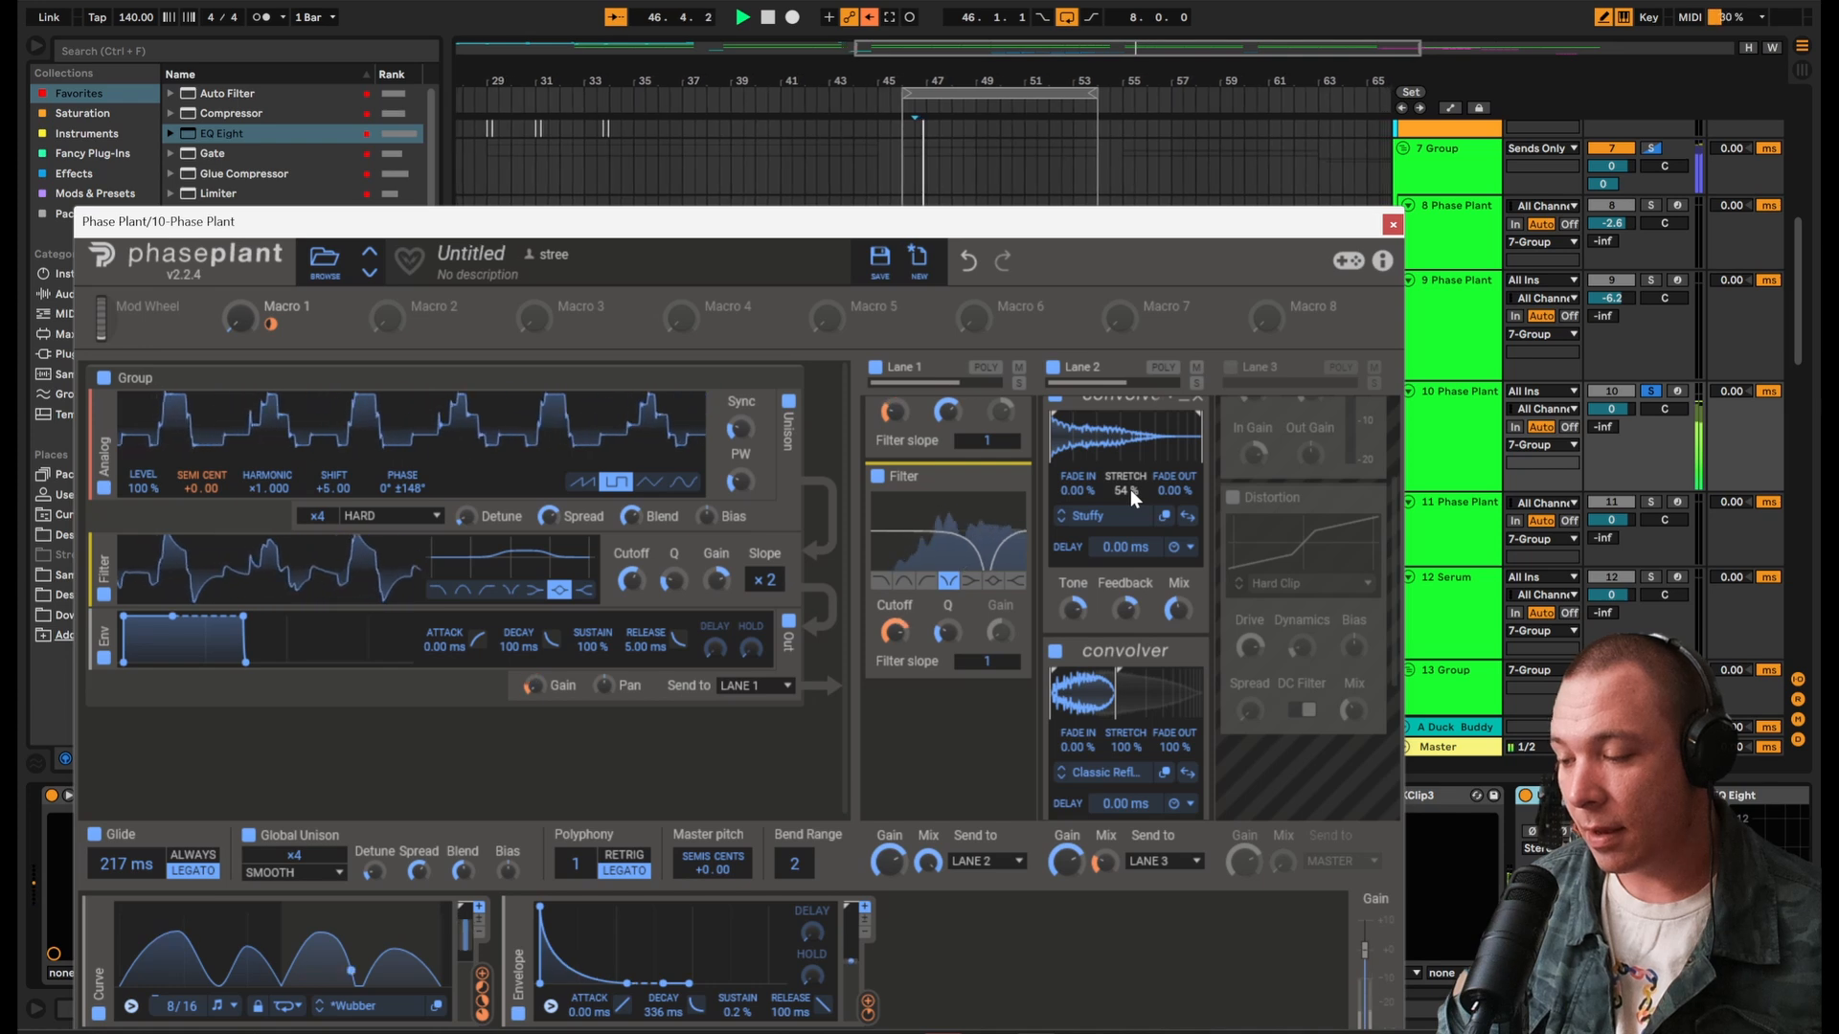
Step: Set the Stuffy convolver's Stretch to 170% in track 10's Phase Plant and listen to the loop
{"action": "left_click_drag", "start_coordinate": [1128, 492], "coordinate": [1118, 487]}
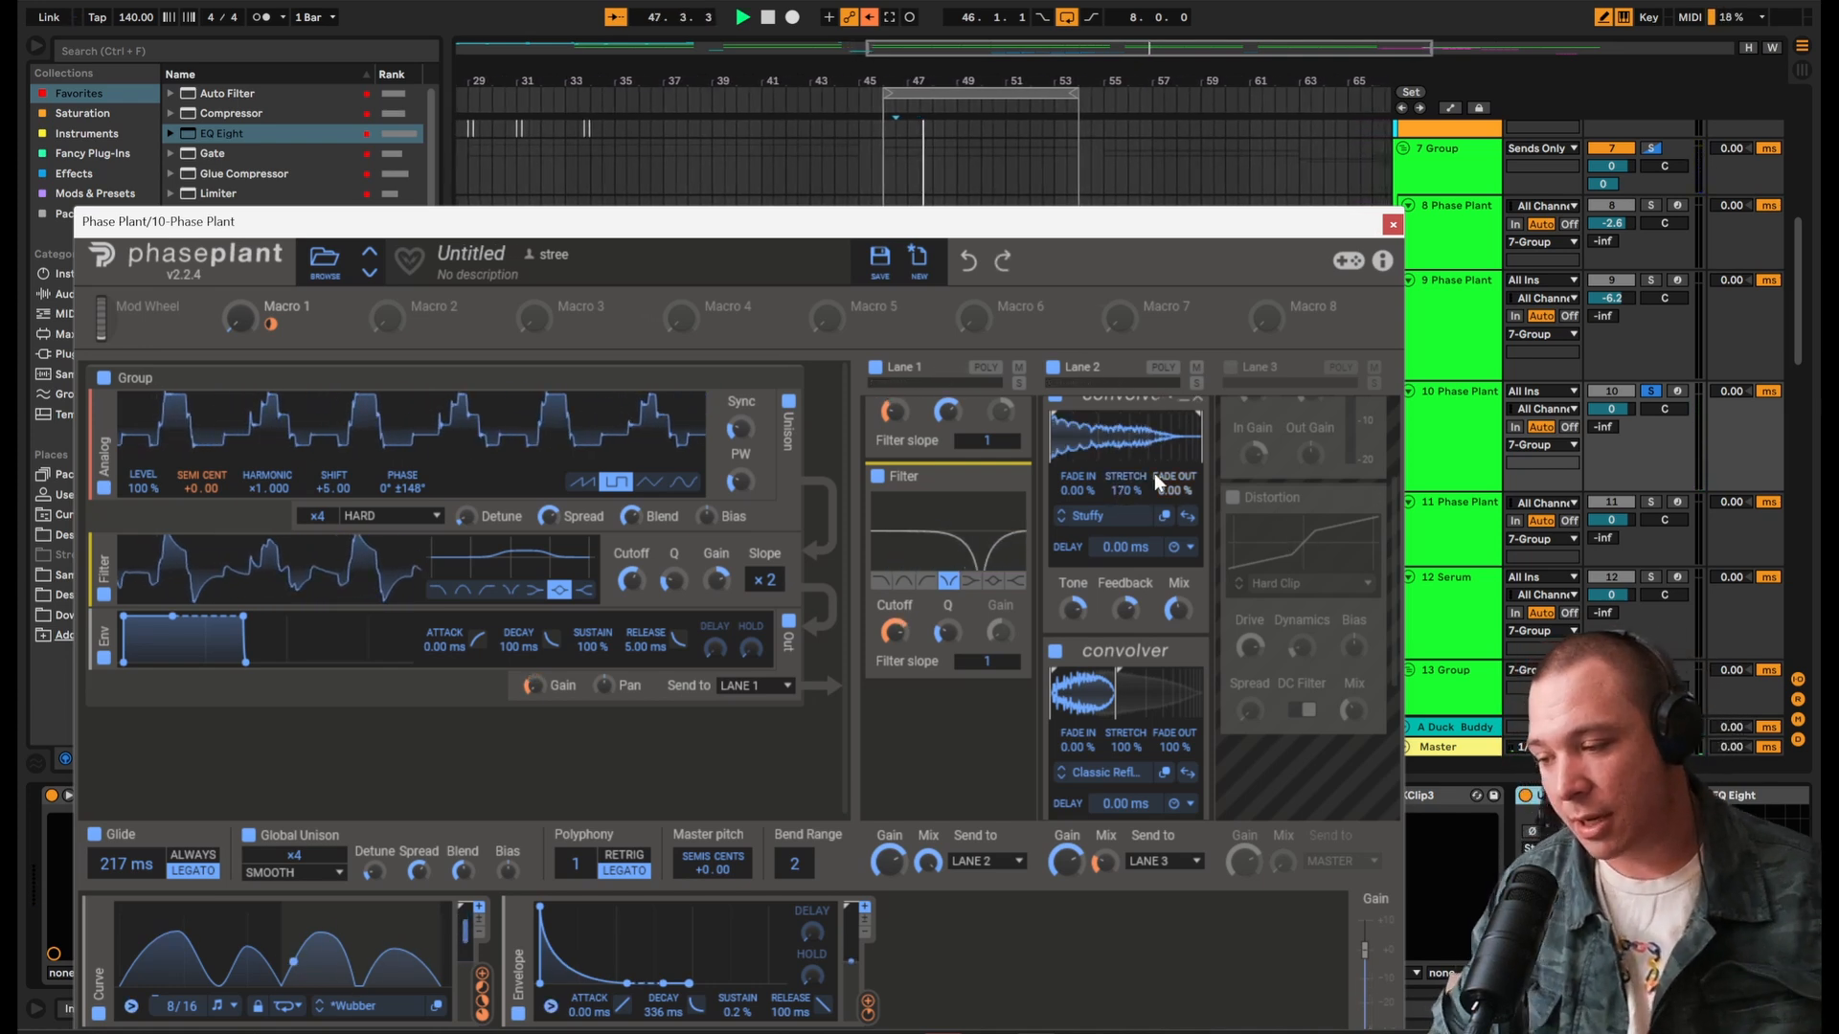
{"action": "key", "text": "space"}
{"action": "scroll", "coordinate": [1078, 479], "scroll_direction": "down", "scroll_amount": 1}
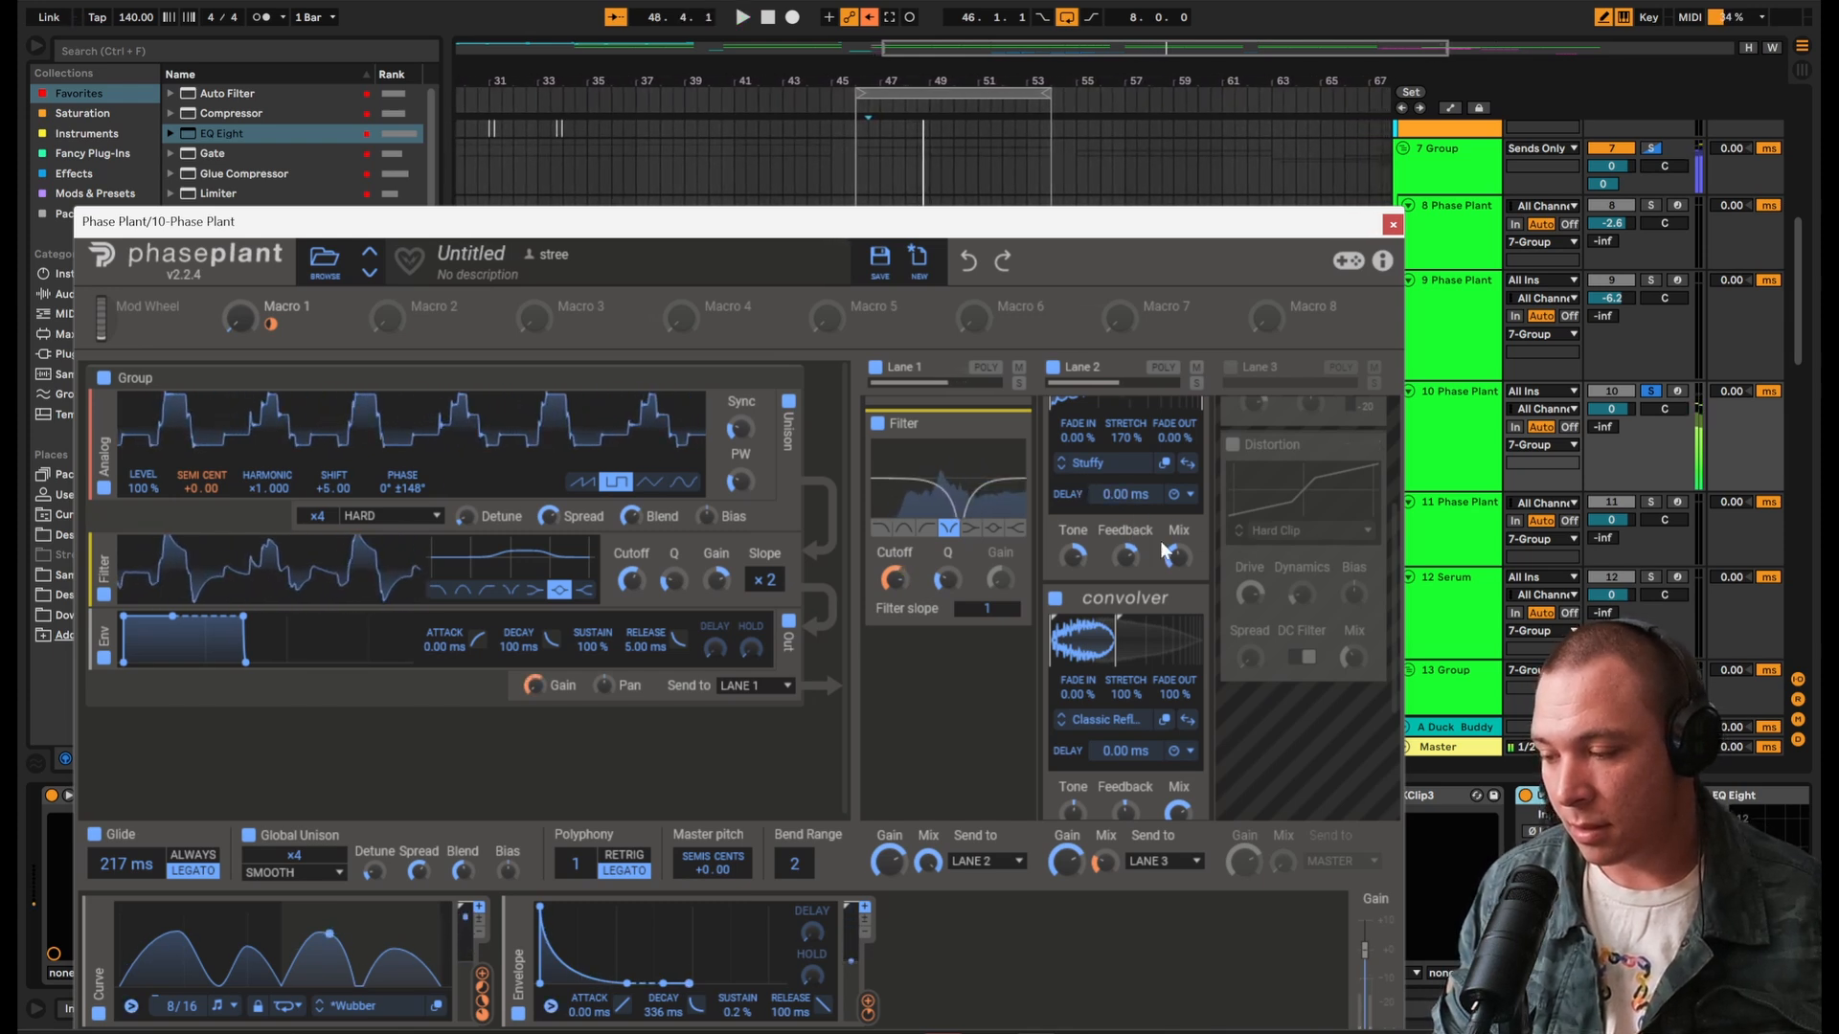
Step: View the Classic Refl. convolver in Lane 2 and play the loop to hear its contribution
{"action": "scroll", "coordinate": [1072, 536], "scroll_direction": "down", "scroll_amount": 1}
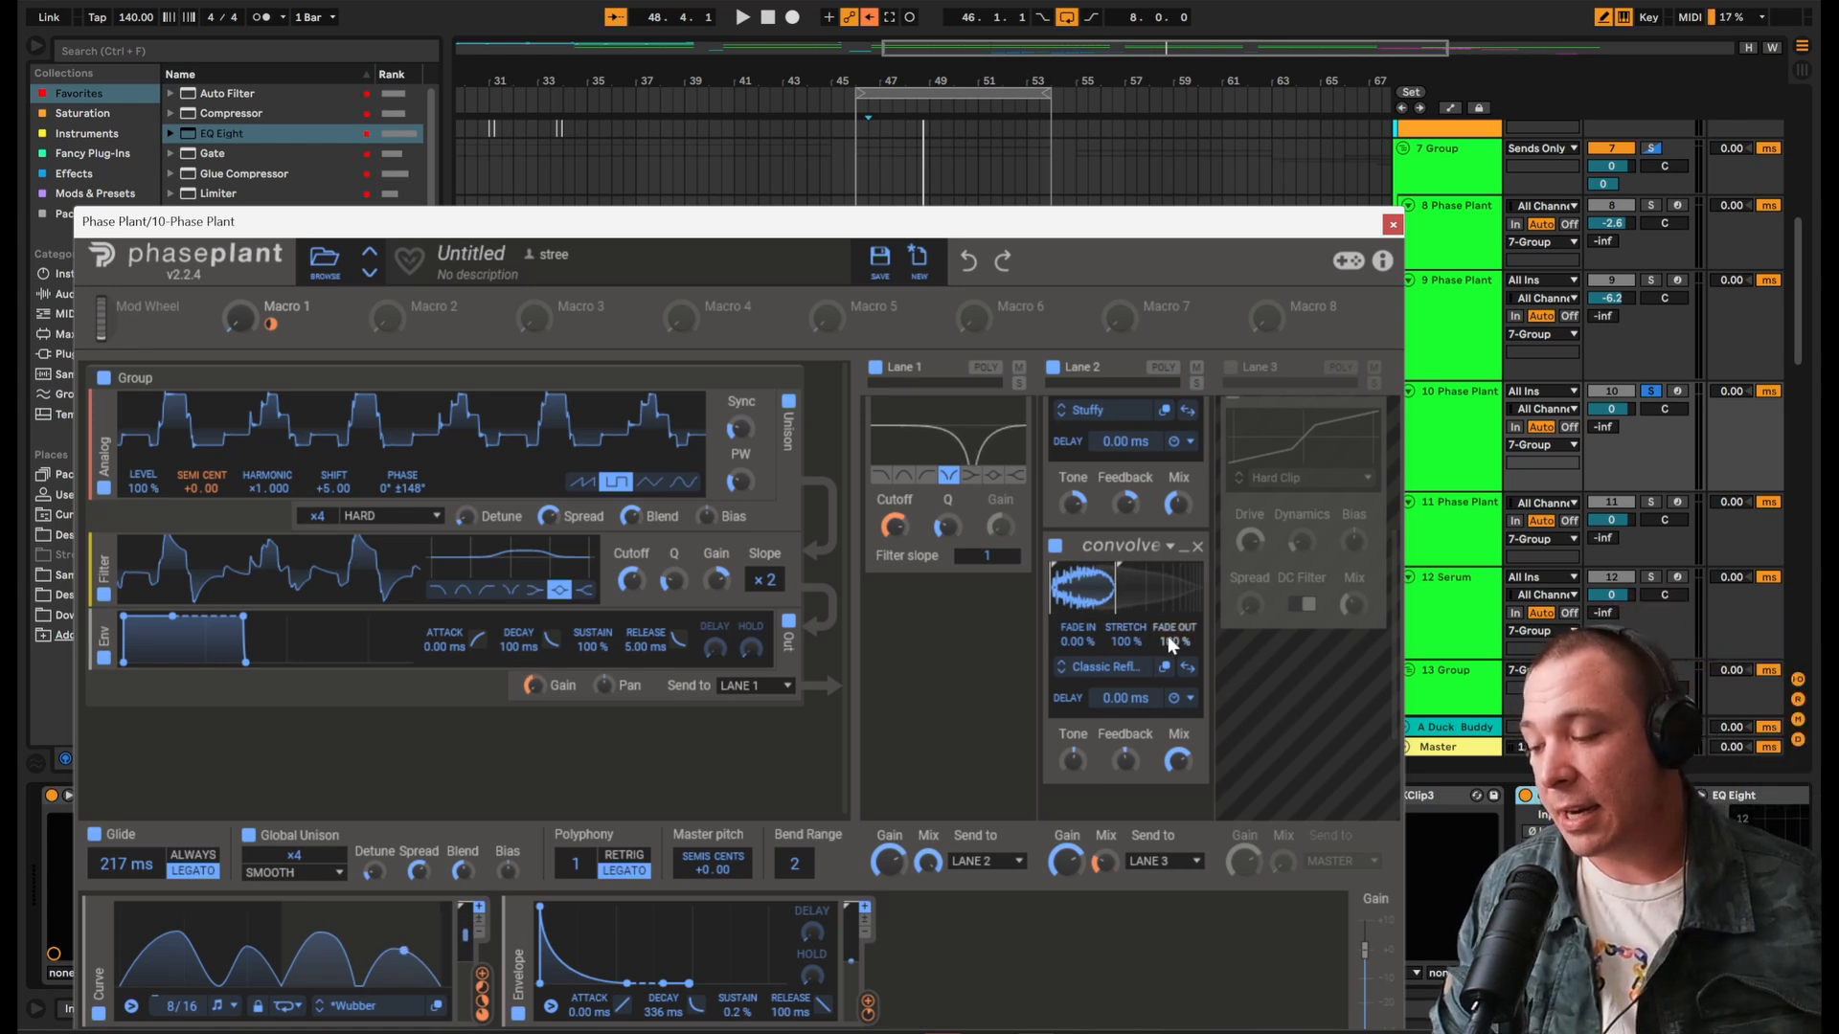
{"action": "key", "text": "space"}
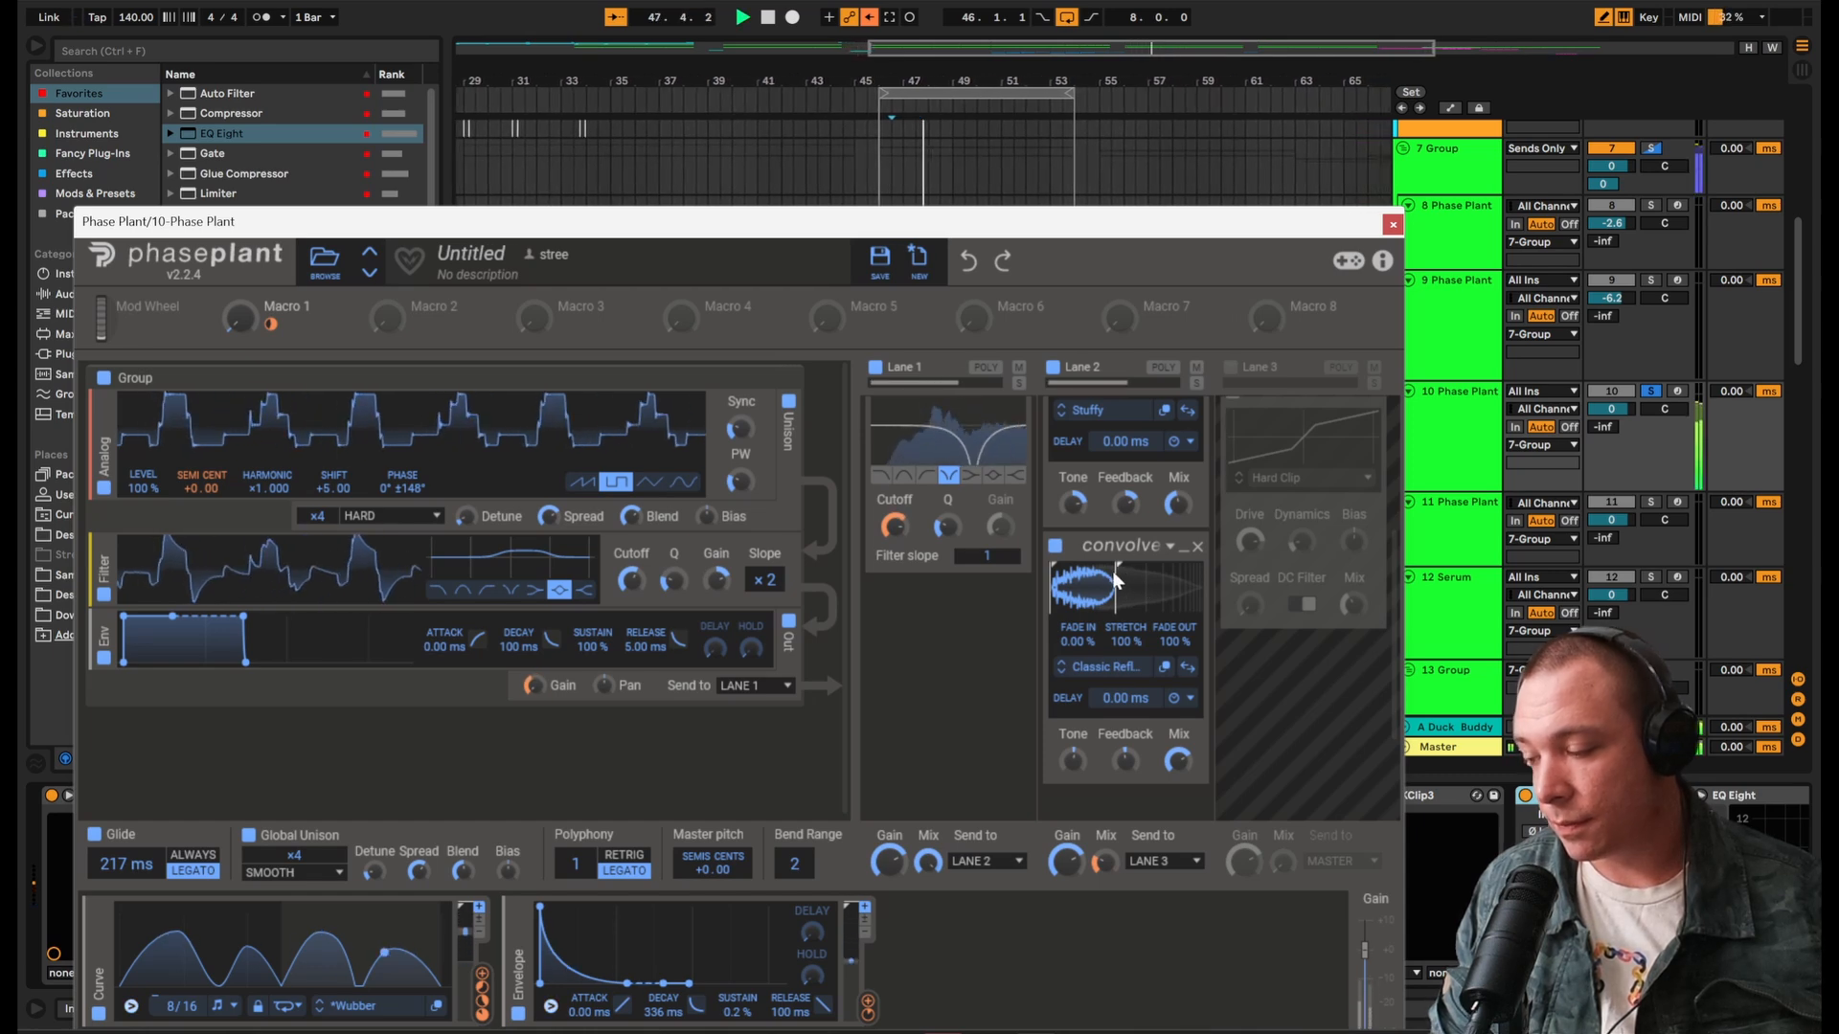
{"action": "key", "text": "space"}
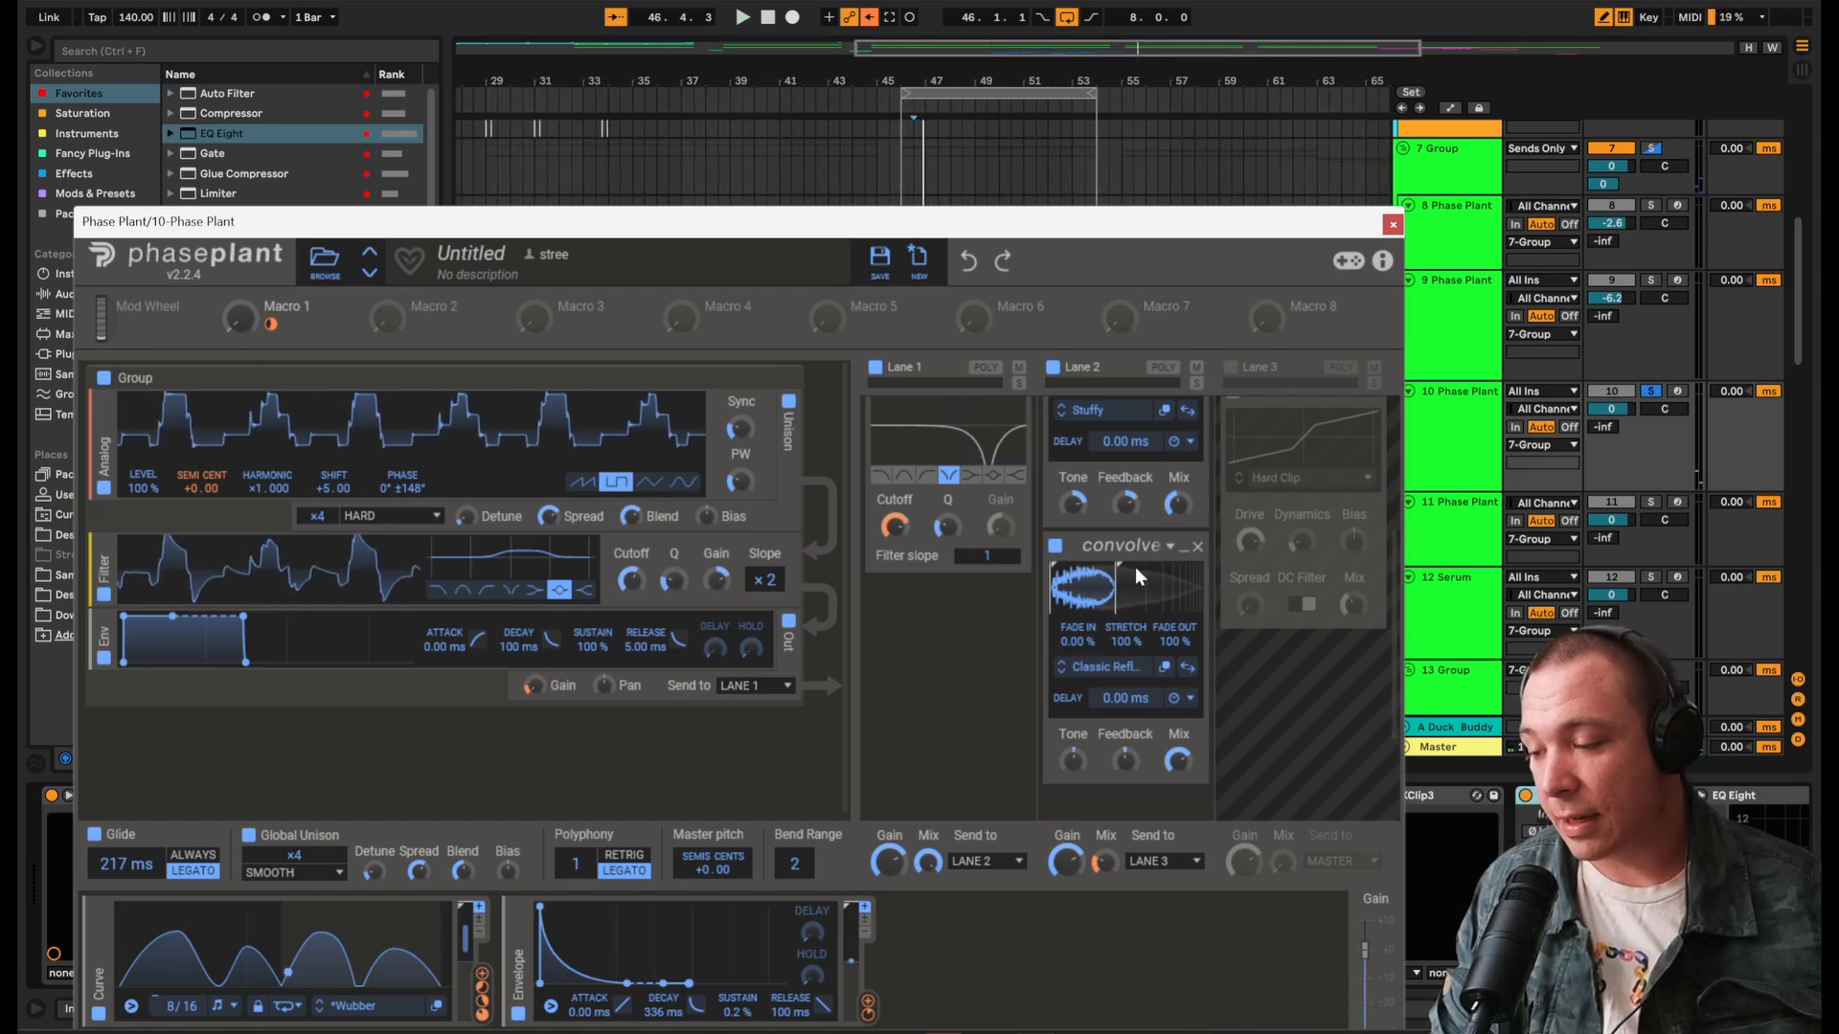
{"action": "scroll", "coordinate": [1135, 575], "scroll_direction": "up", "scroll_amount": 3}
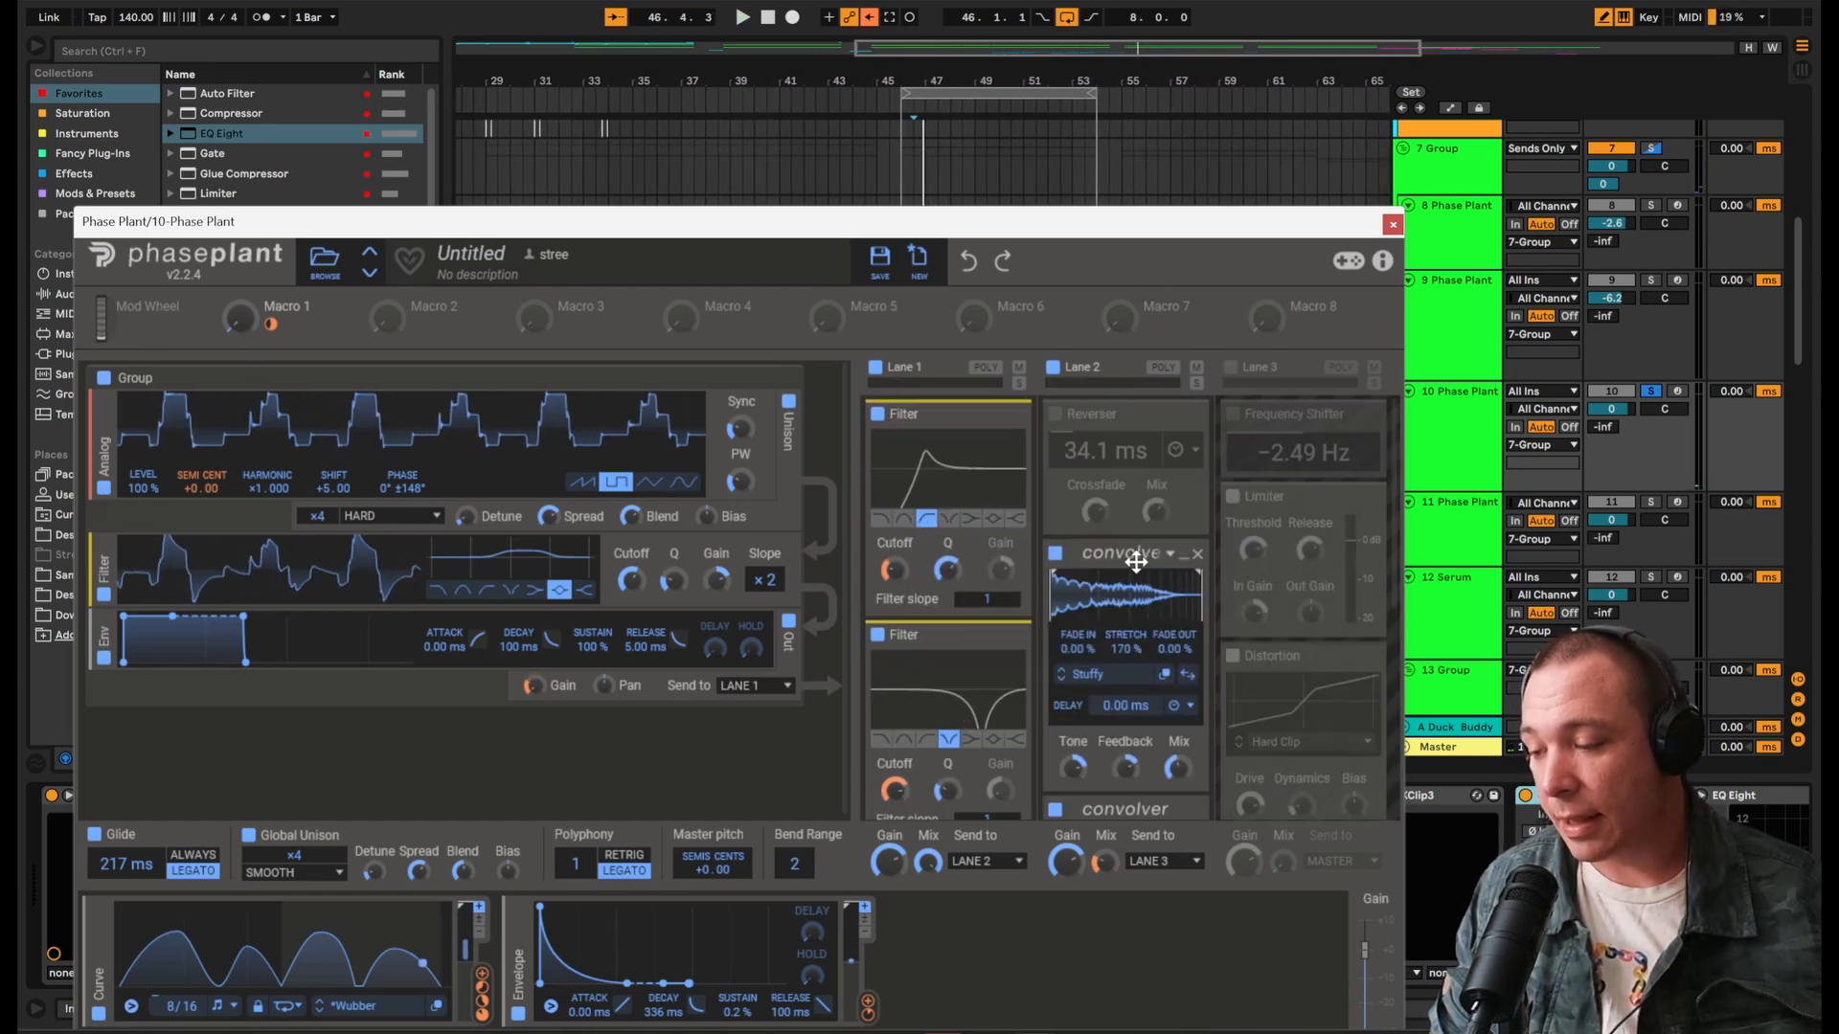
{"action": "scroll", "coordinate": [1279, 526], "scroll_direction": "down", "scroll_amount": 4}
Step: Close track 10's Phase Plant and play its loop while reviewing the OTT and KClip3 devices in the chain
{"action": "left_click", "coordinate": [1393, 225]}
{"action": "scroll", "coordinate": [831, 313], "scroll_direction": "left", "scroll_amount": 4}
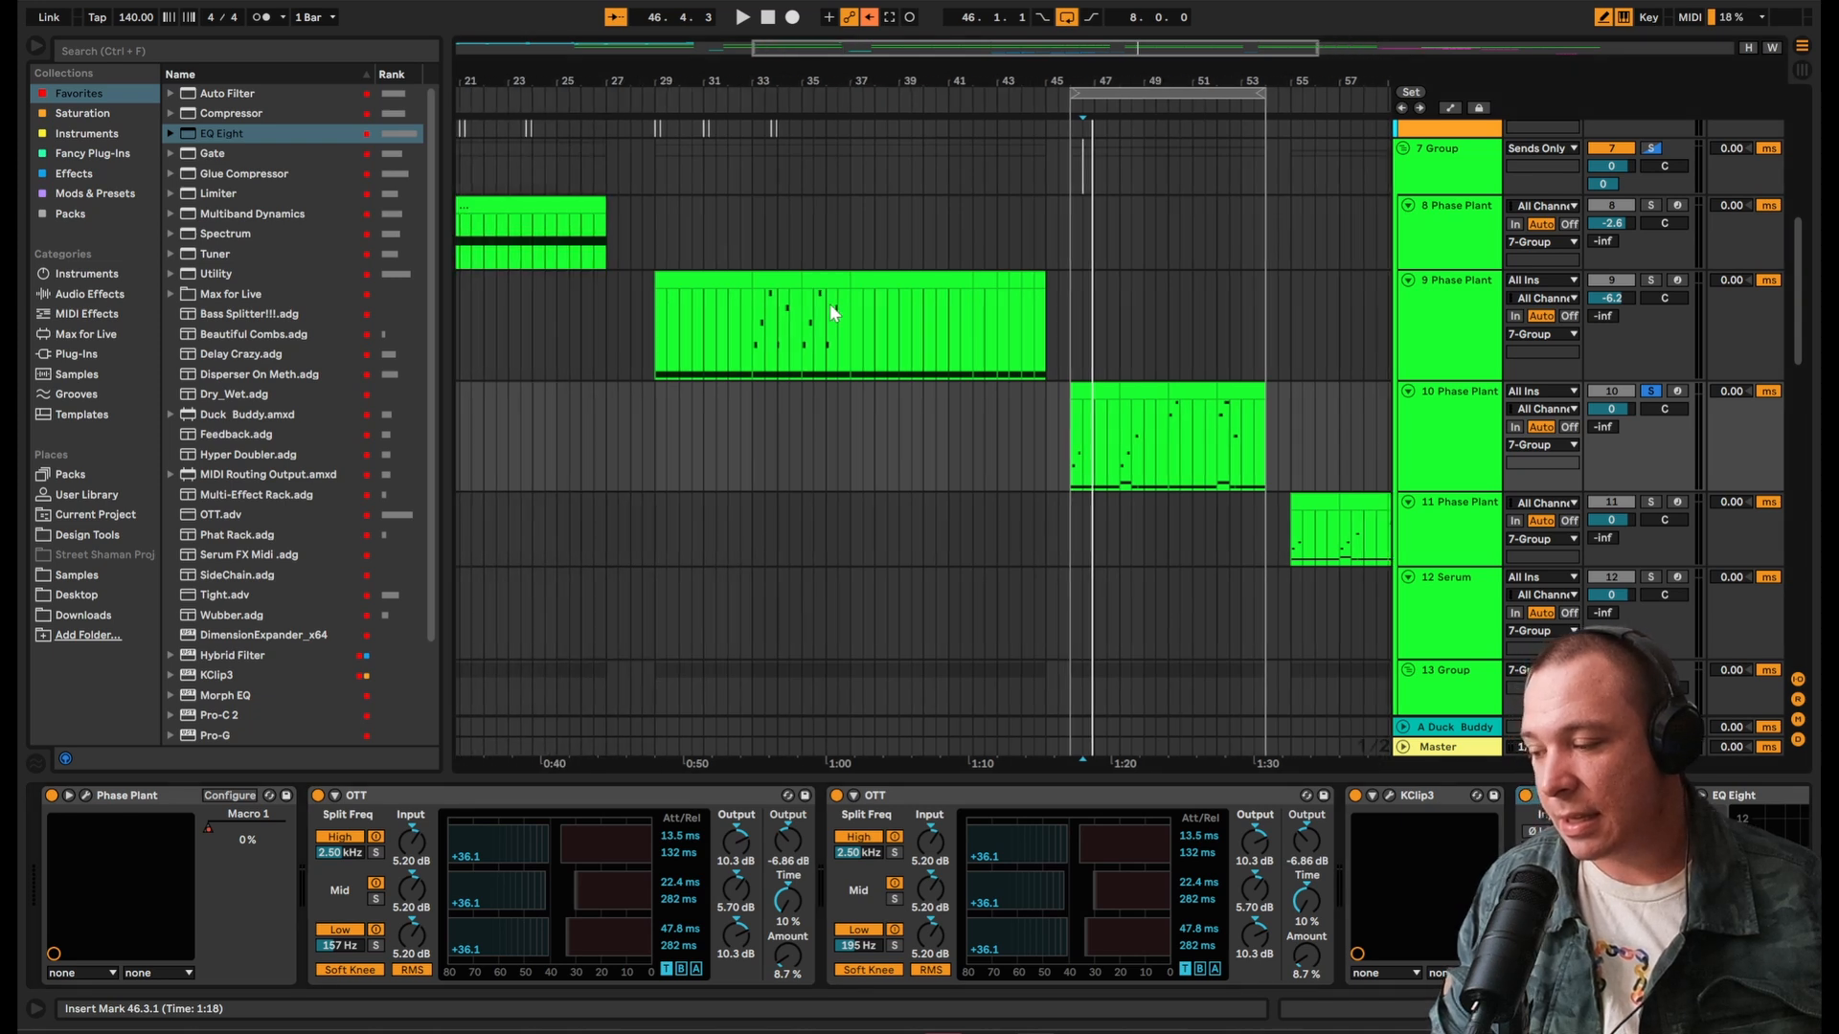
{"action": "scroll", "coordinate": [833, 314], "scroll_direction": "right", "scroll_amount": 4}
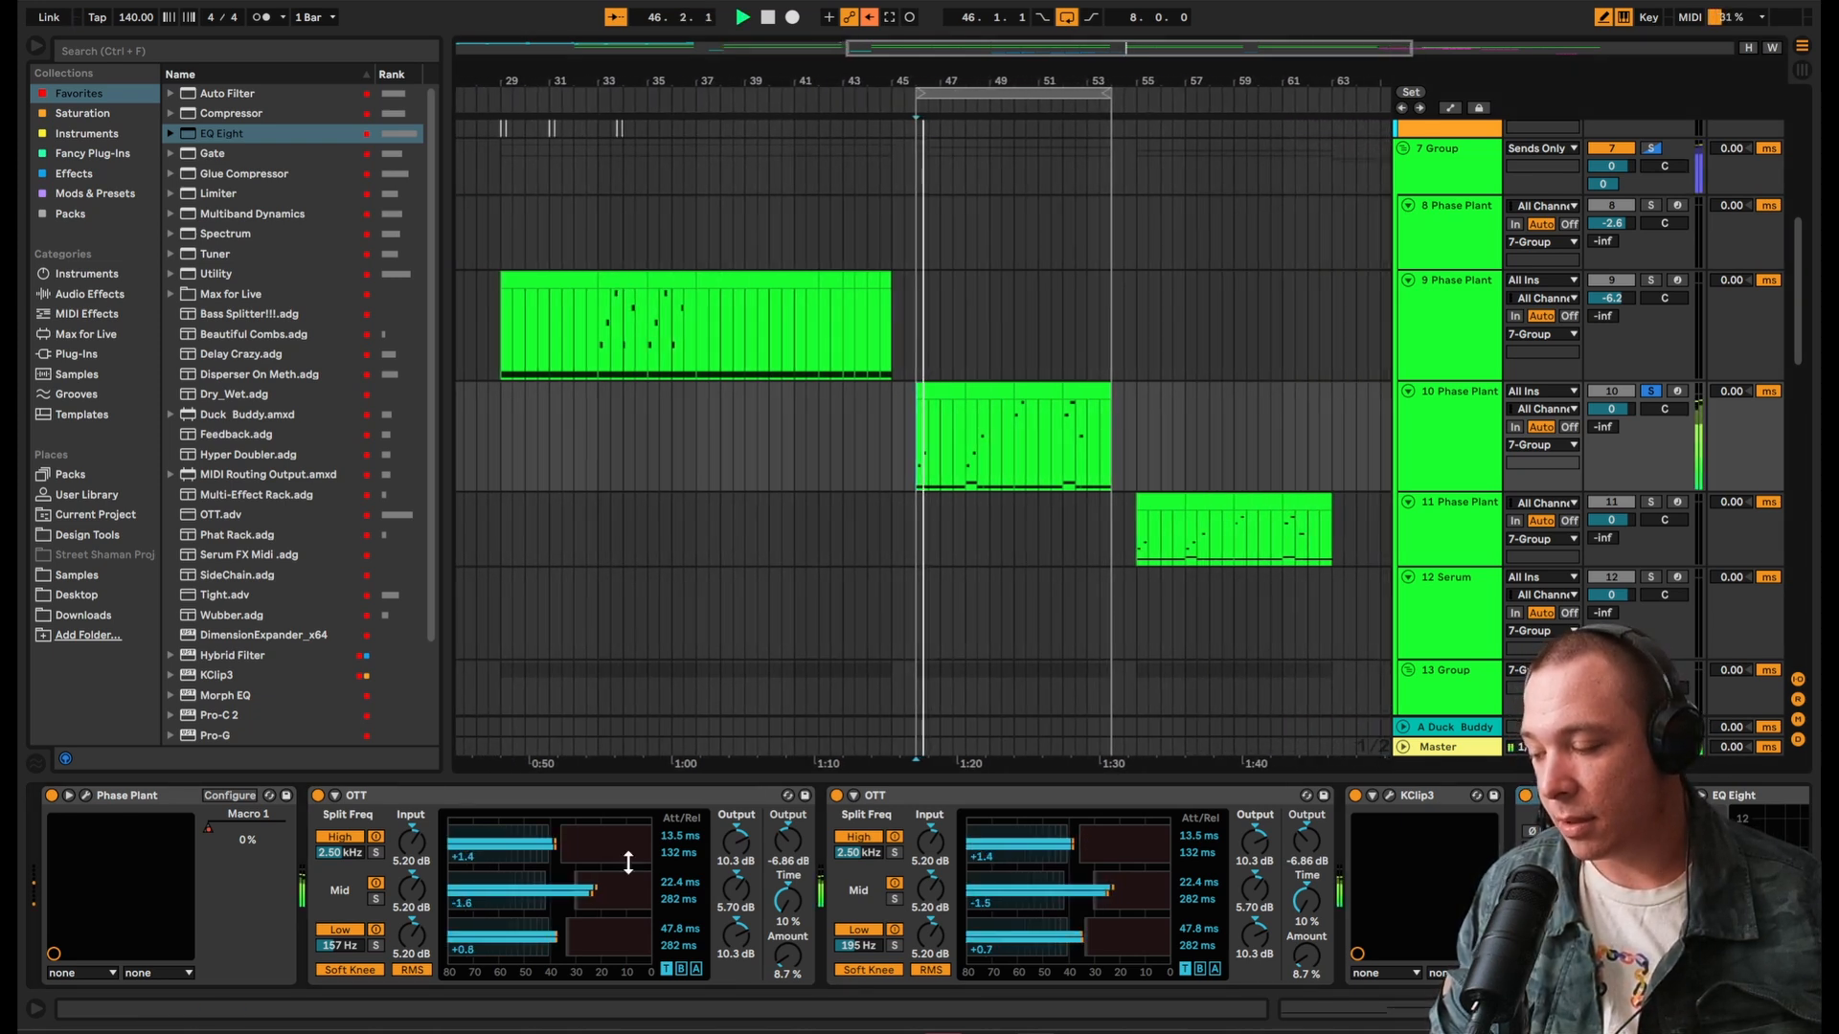
{"action": "left_click", "coordinate": [1387, 797]}
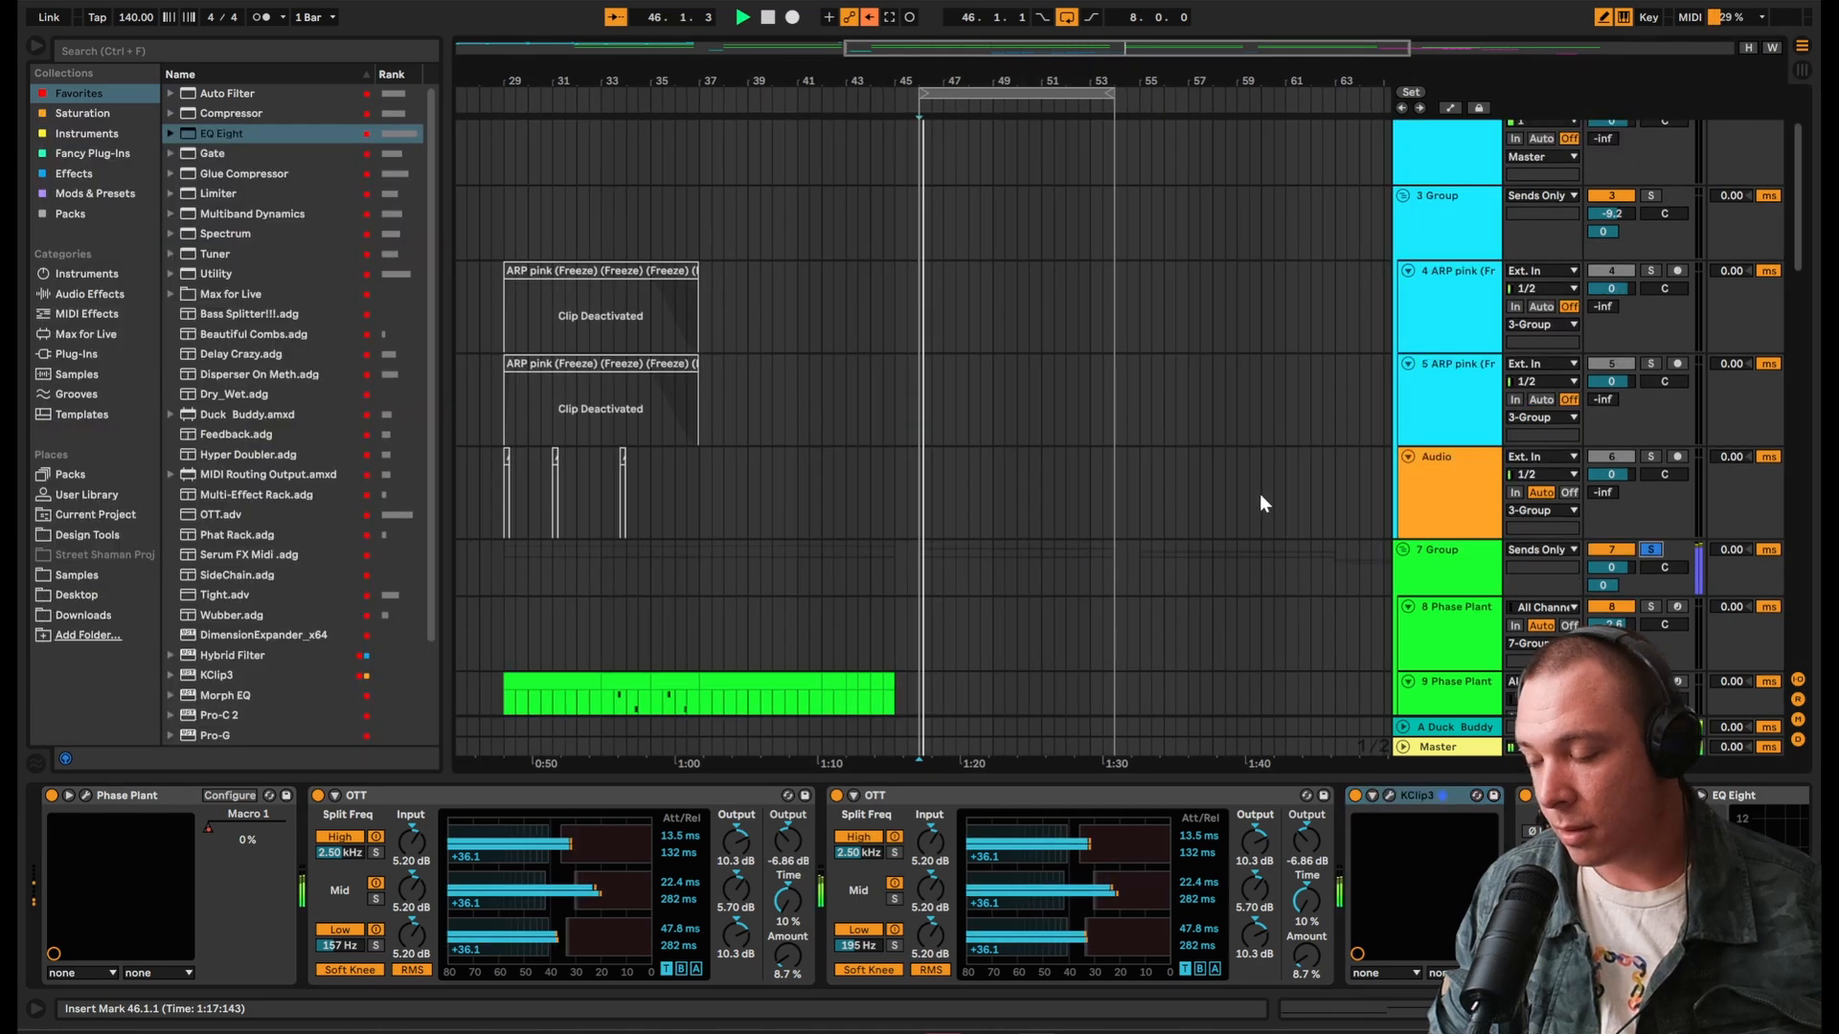
{"action": "scroll", "coordinate": [941, 458], "scroll_direction": "down", "scroll_amount": 8}
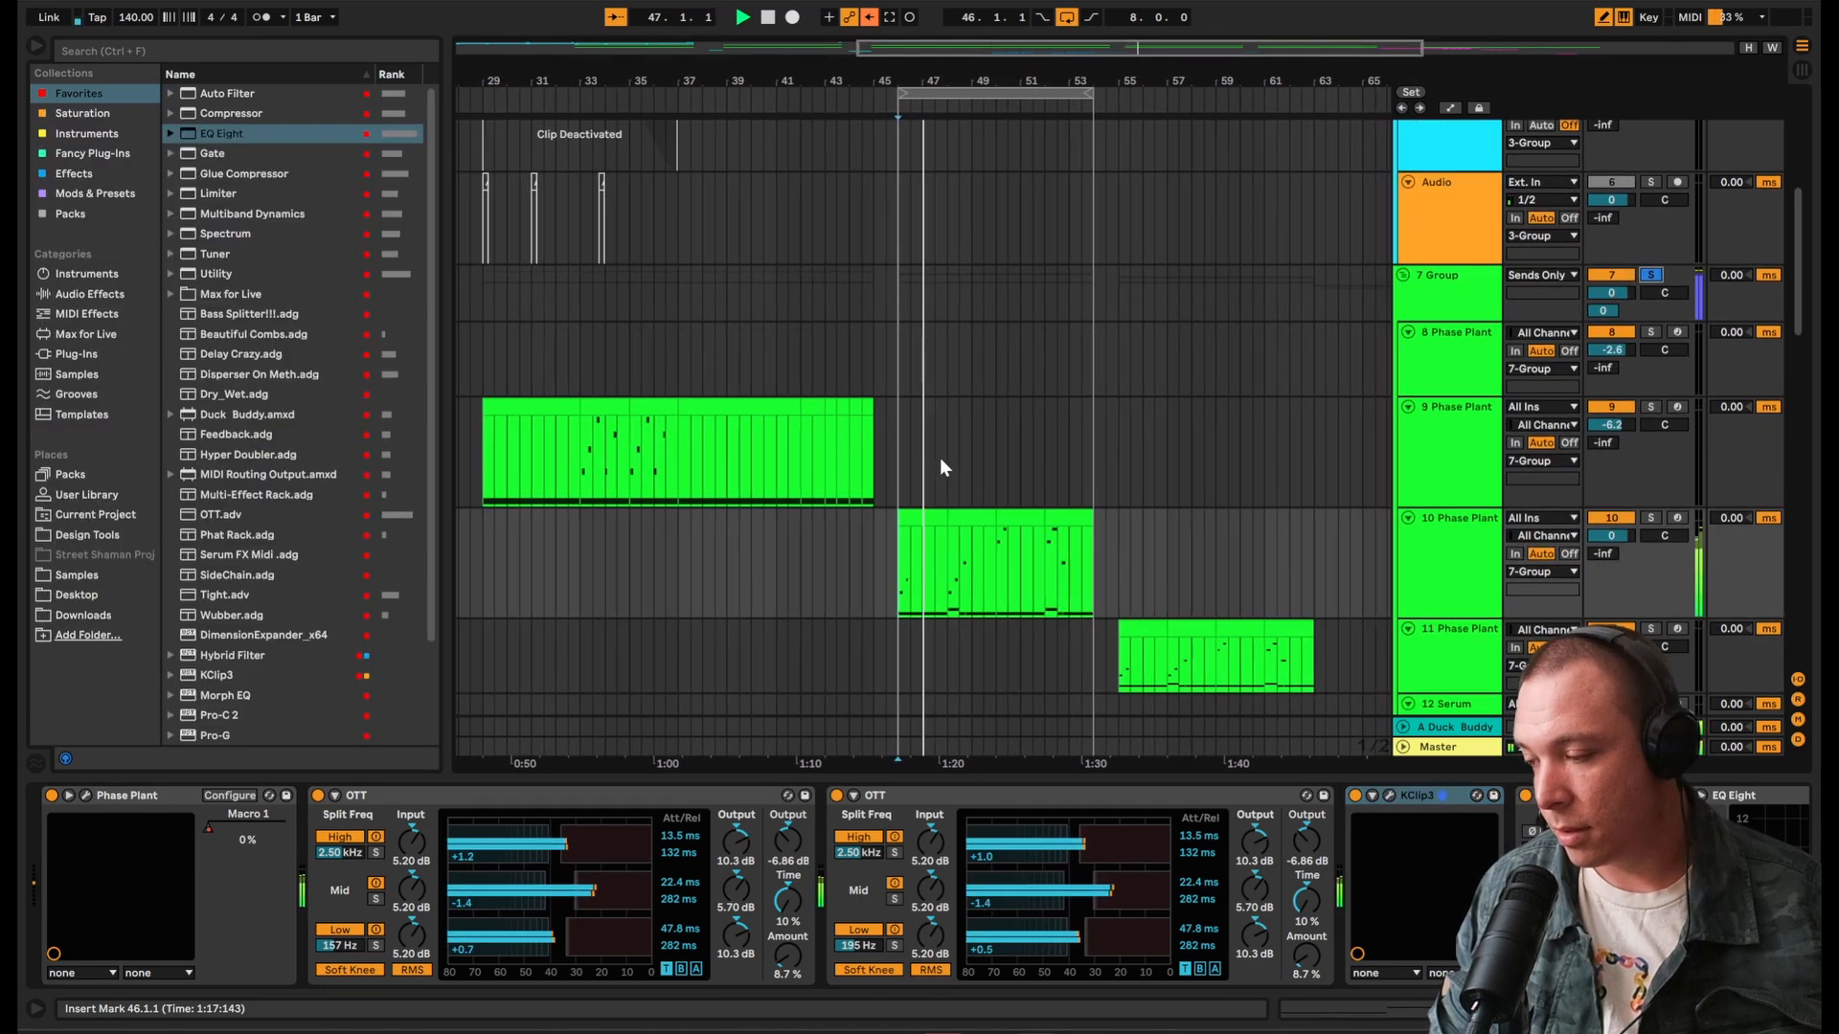
{"action": "scroll", "coordinate": [939, 456], "scroll_direction": "down", "scroll_amount": 1}
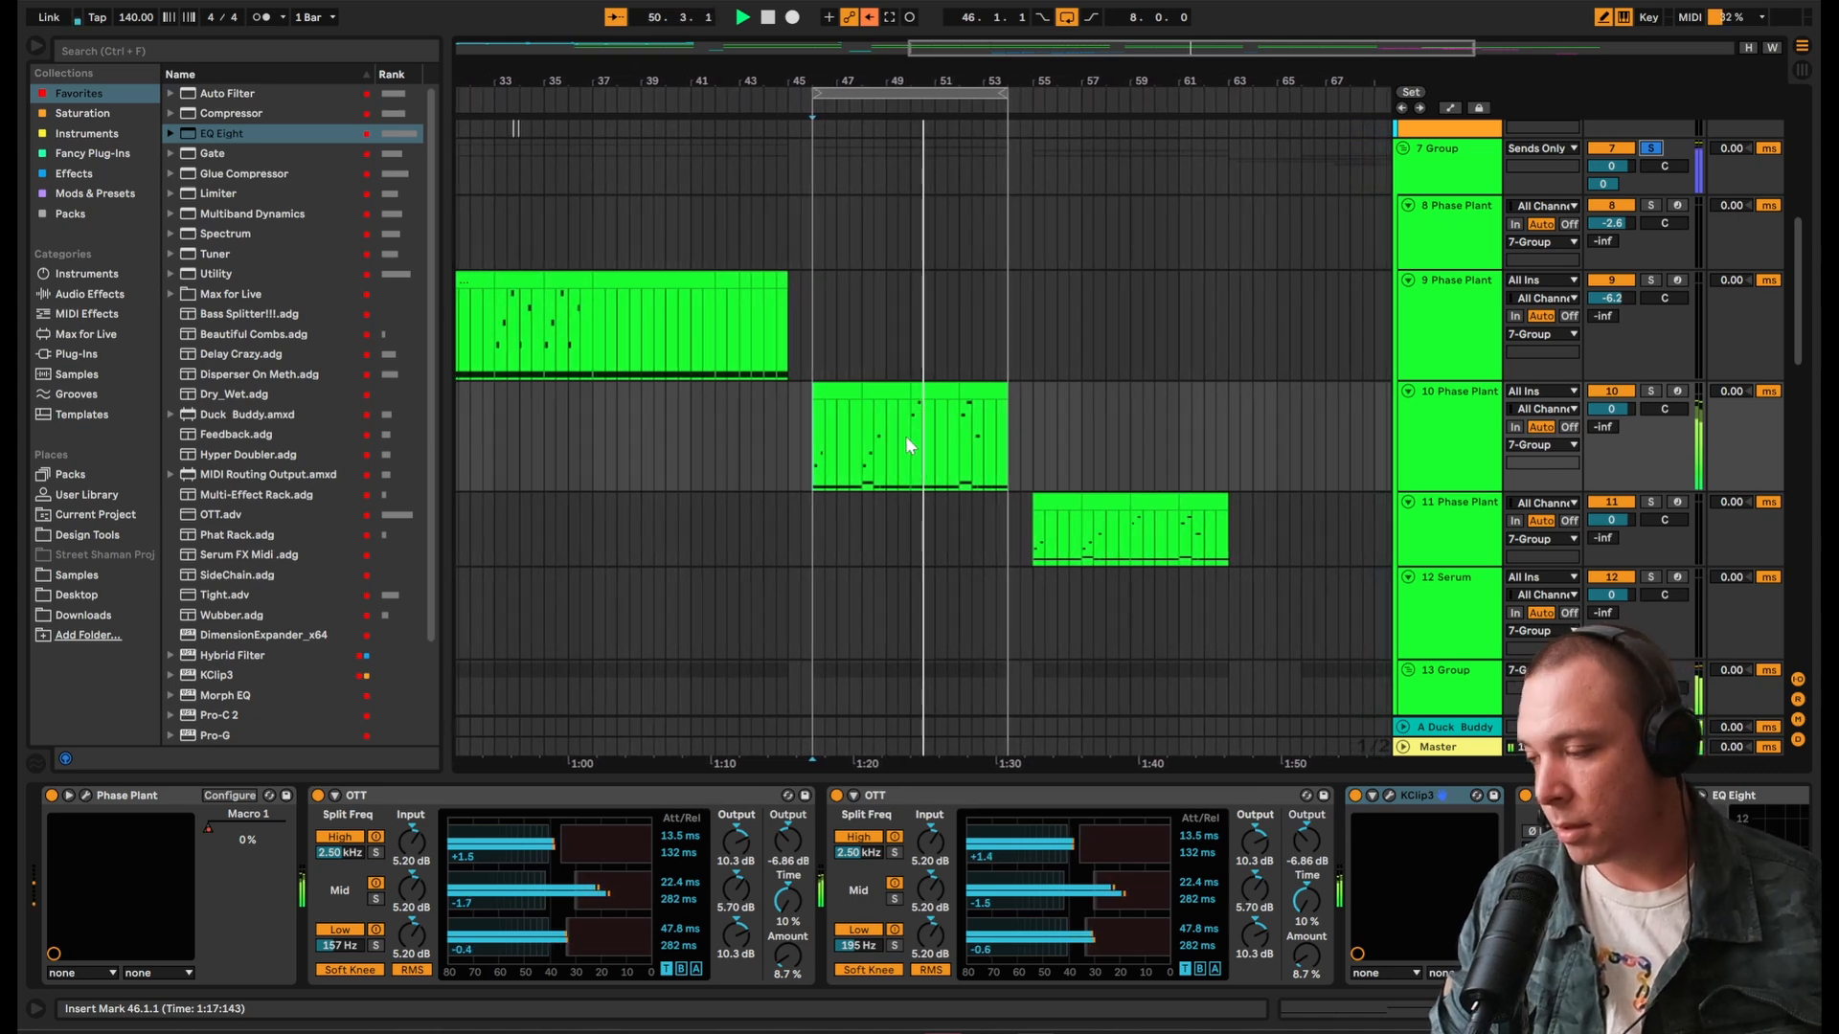
Step: Open track 10's first MIDI clip and enlarge the note editor to view its notes
{"action": "double_click", "coordinate": [847, 391]}
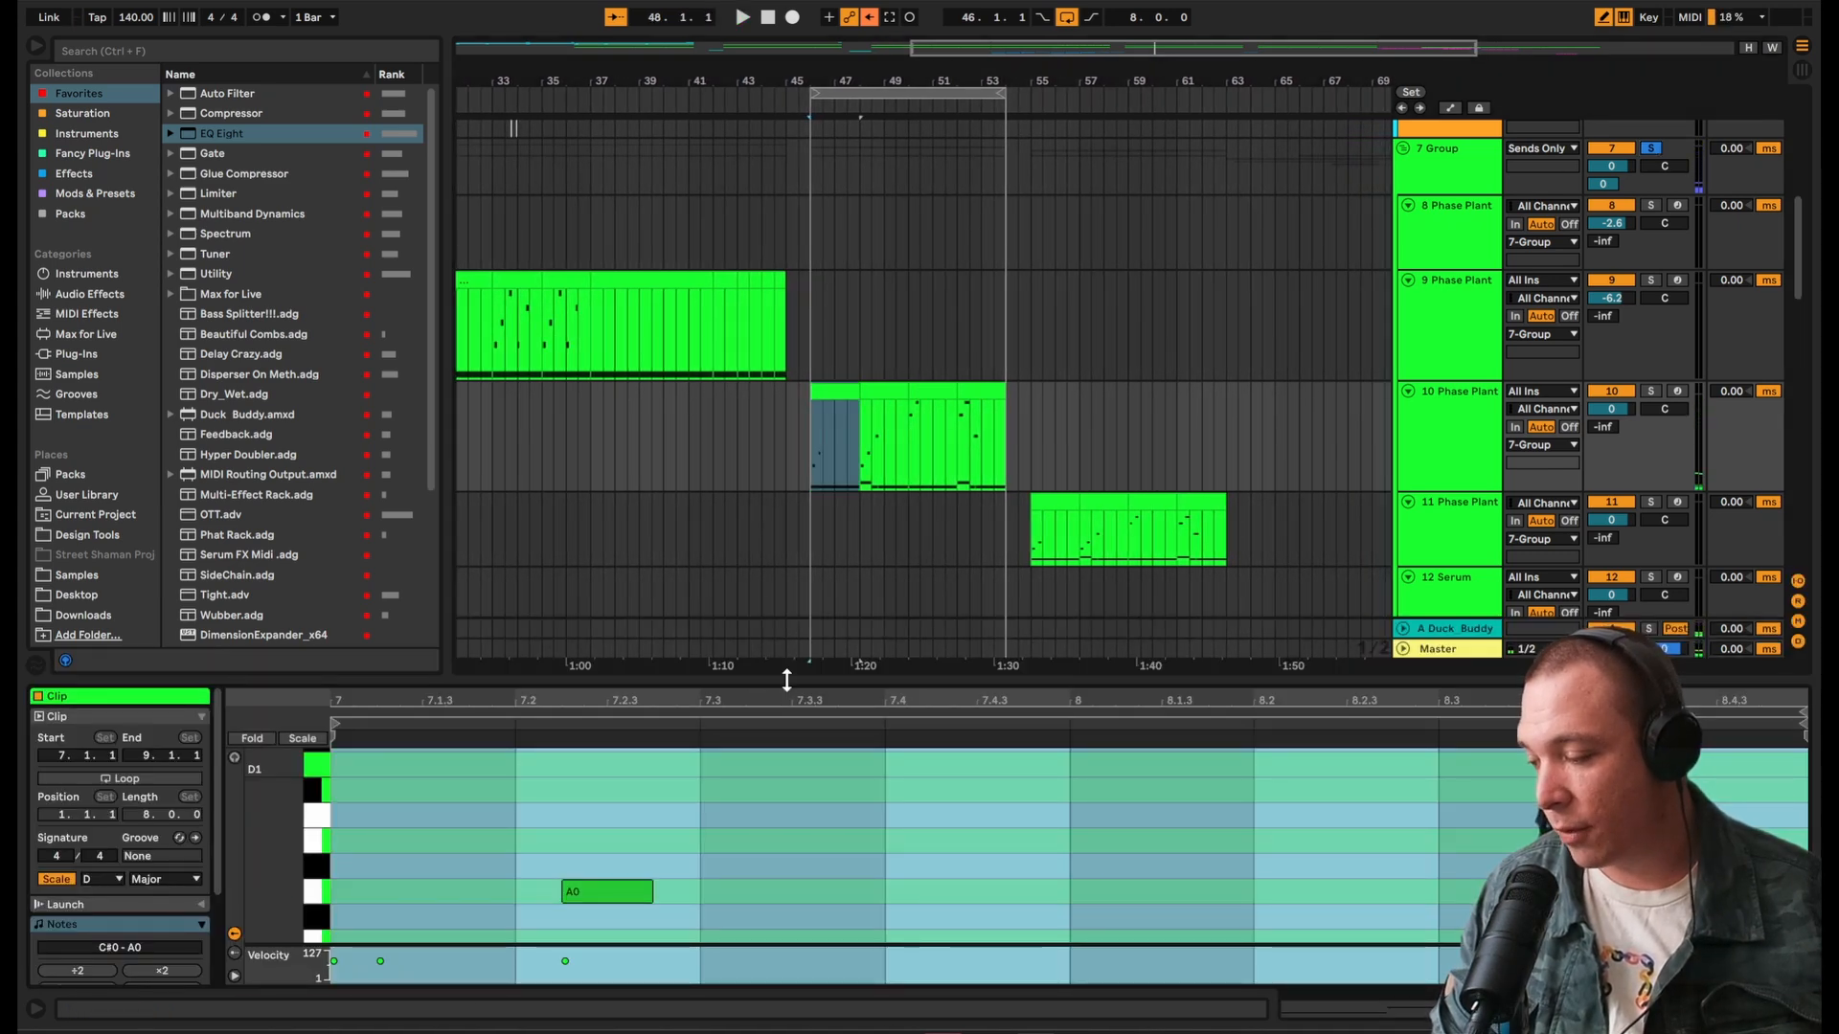
{"action": "left_click_drag", "start_coordinate": [787, 679], "coordinate": [813, 460]}
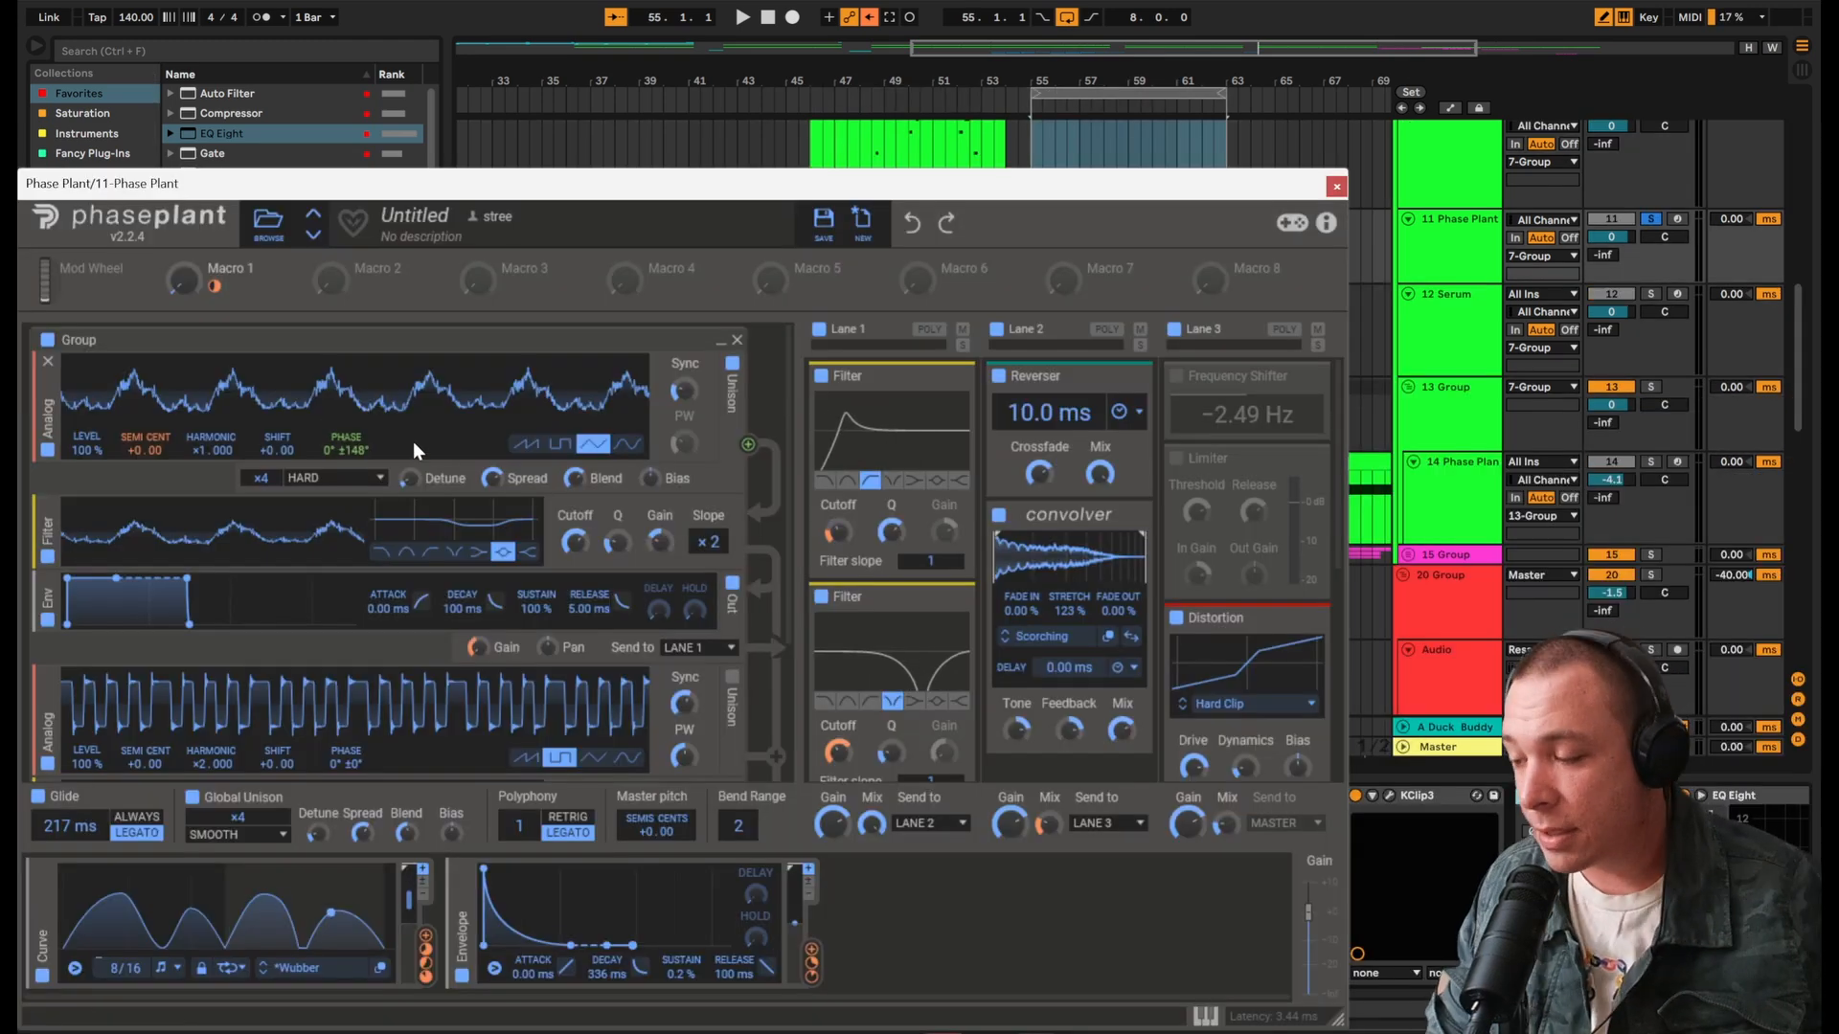
Step: Review the oscillators and filters in track 11's Phase Plant and the Filter Output modulation on the first oscillator's phase
{"action": "scroll", "coordinate": [414, 447], "scroll_direction": "down", "scroll_amount": 2}
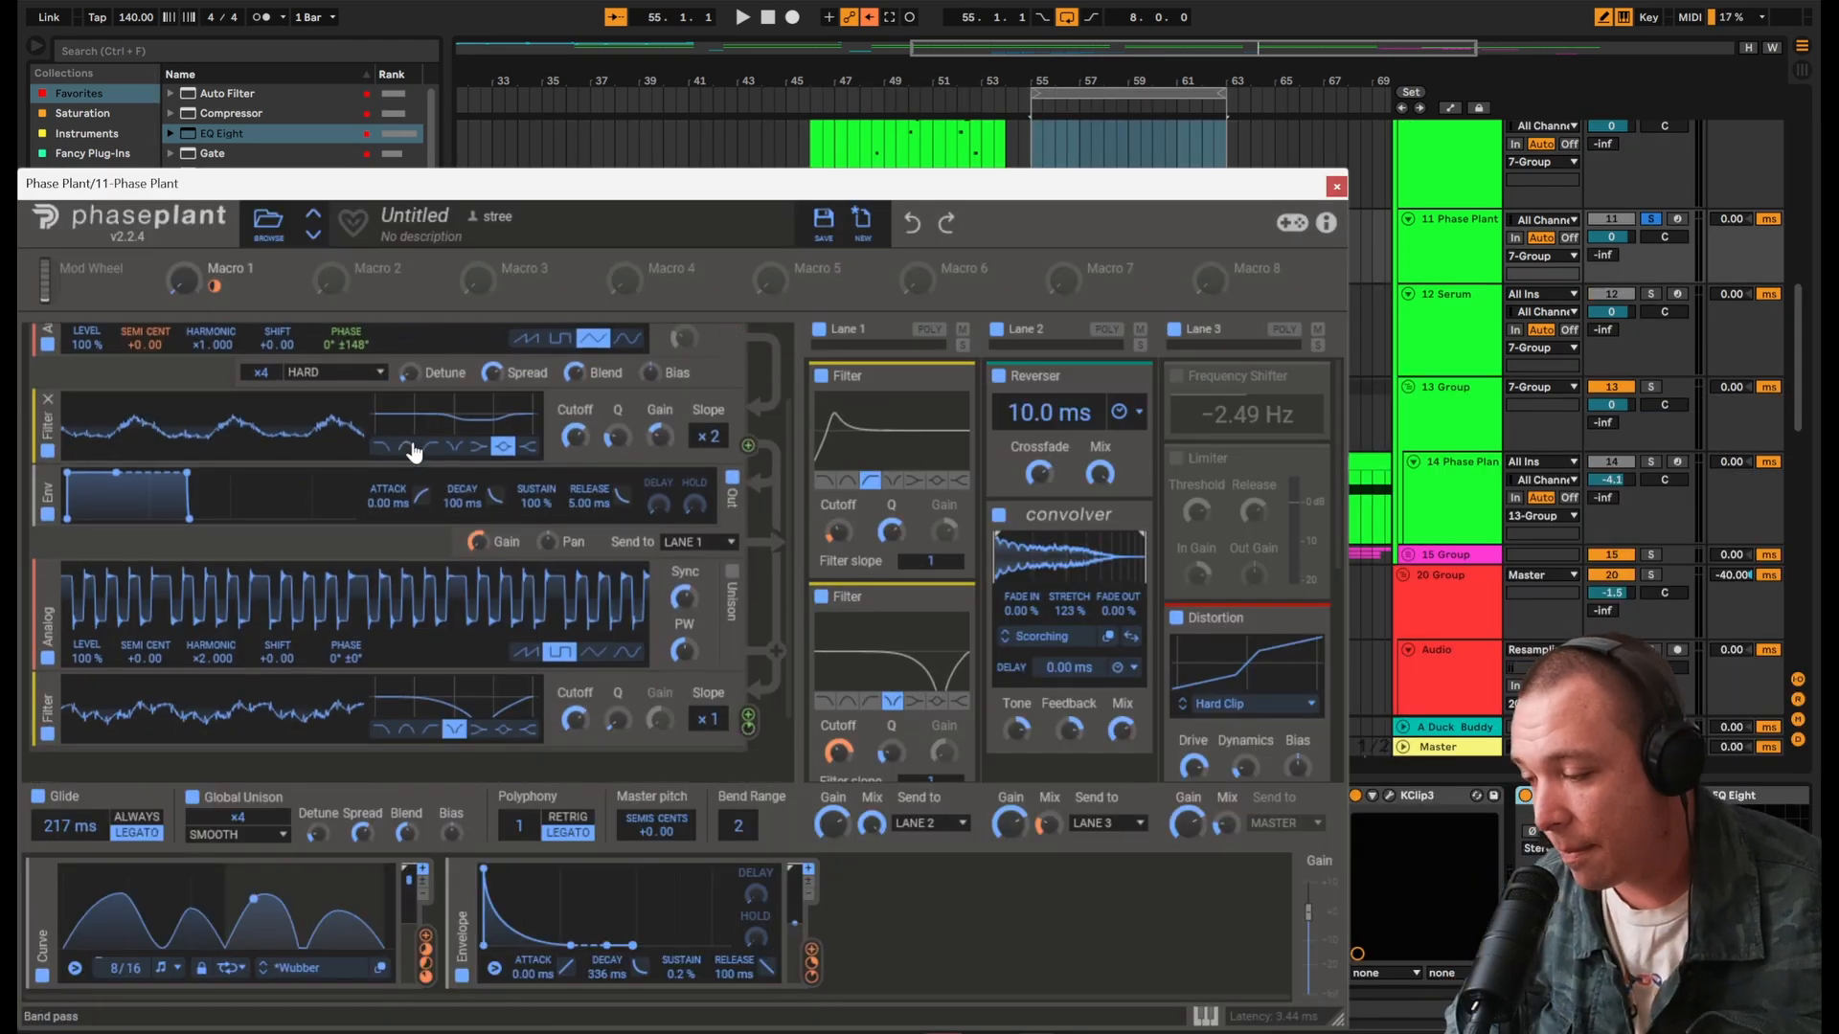
{"action": "scroll", "coordinate": [414, 450], "scroll_direction": "down", "scroll_amount": 1}
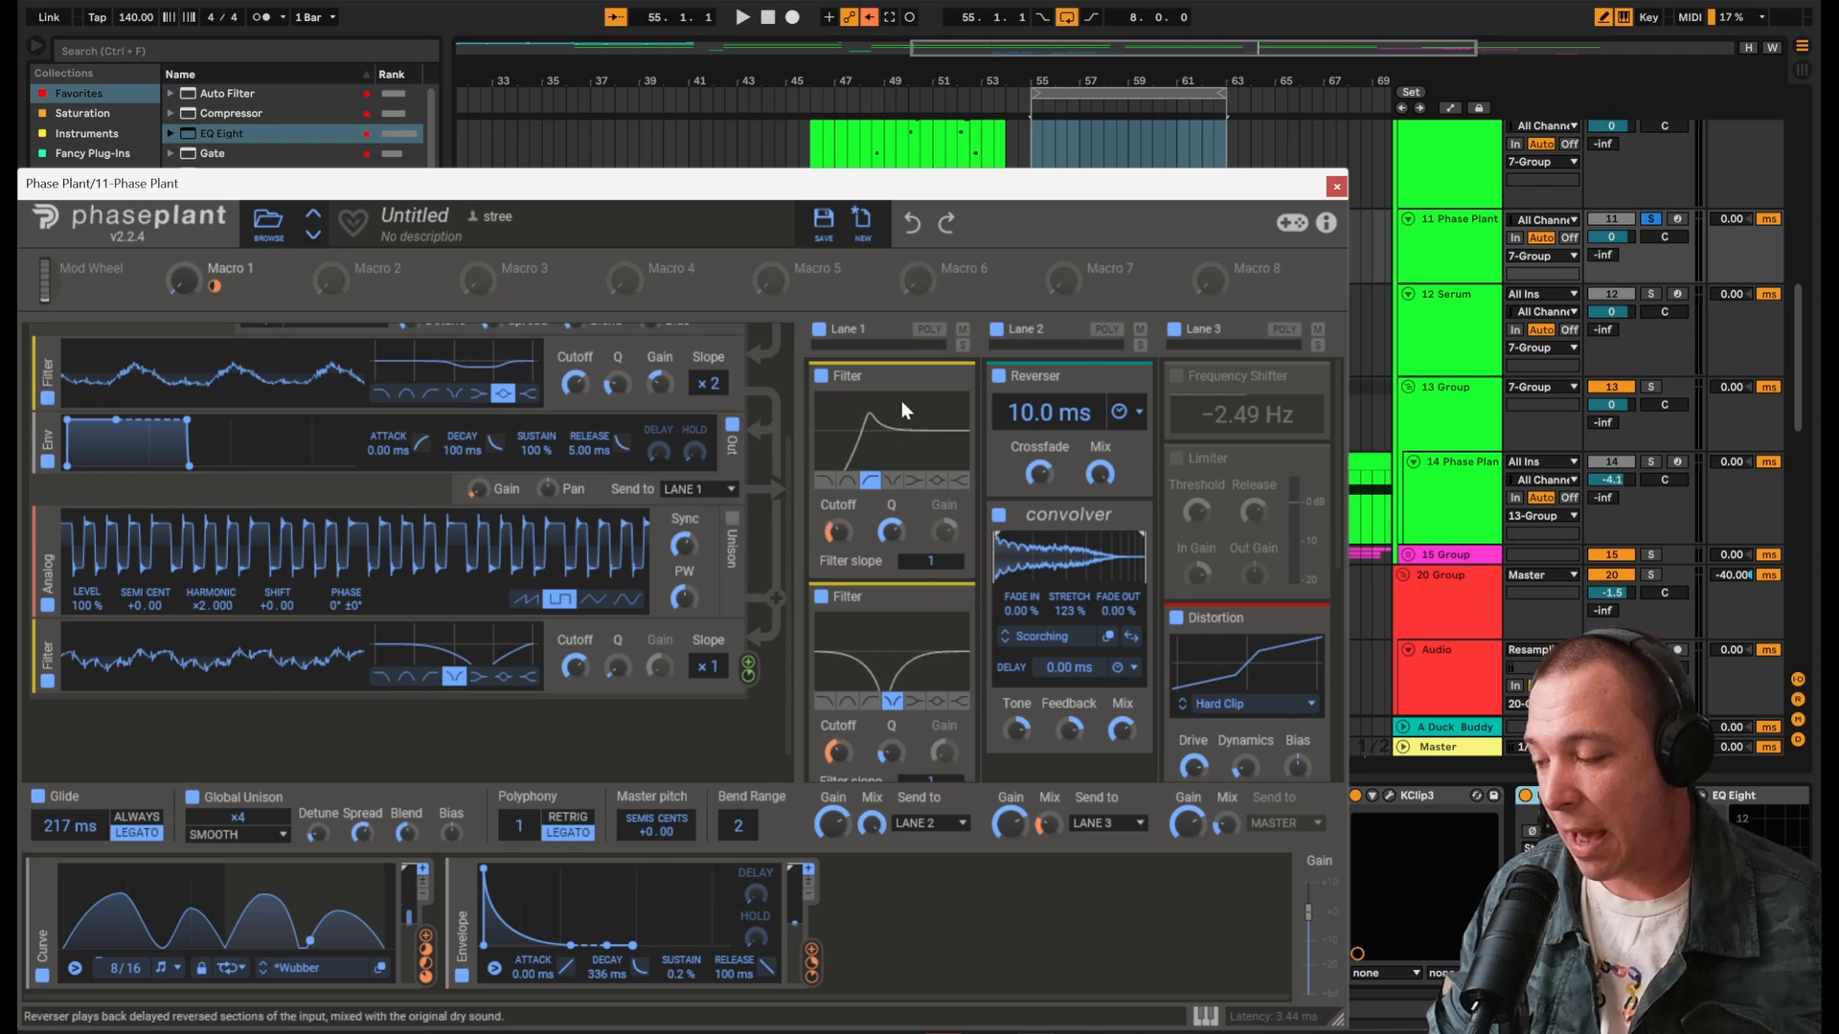
{"action": "scroll", "coordinate": [185, 548], "scroll_direction": "up", "scroll_amount": 2}
{"action": "scroll", "coordinate": [278, 675], "scroll_direction": "down", "scroll_amount": 2}
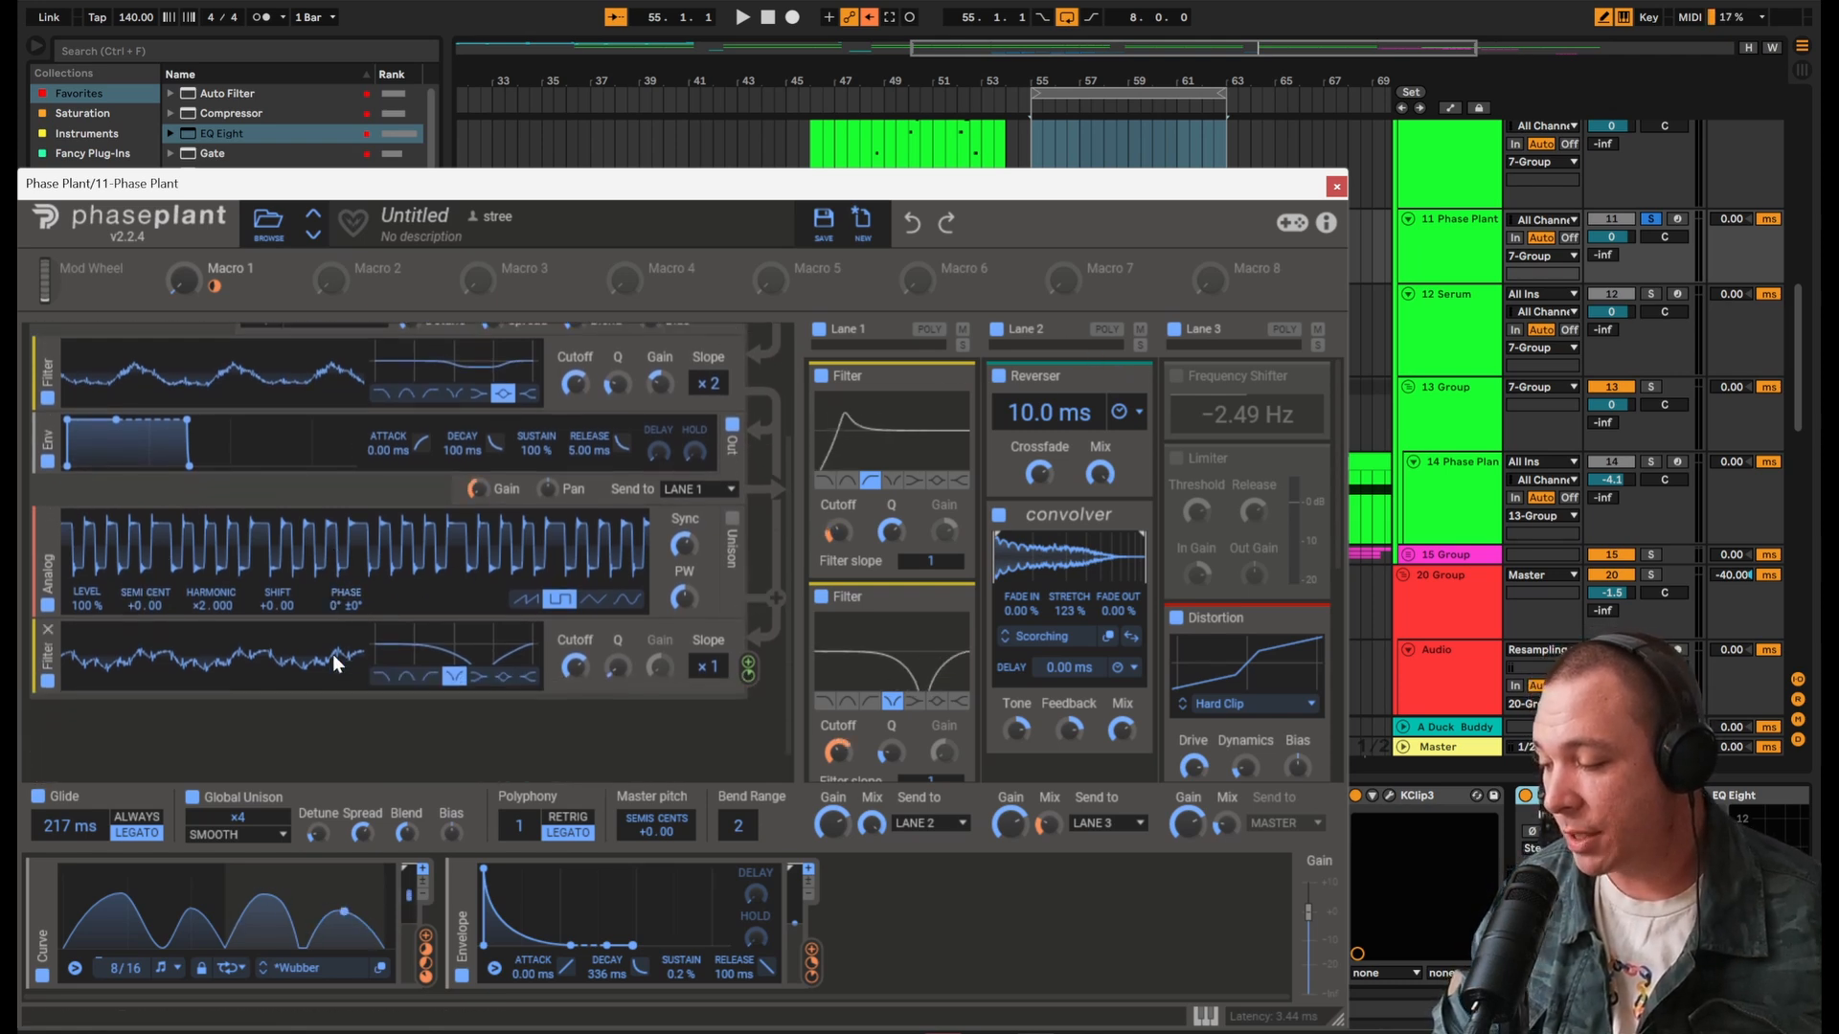
{"action": "scroll", "coordinate": [316, 555], "scroll_direction": "up", "scroll_amount": 3}
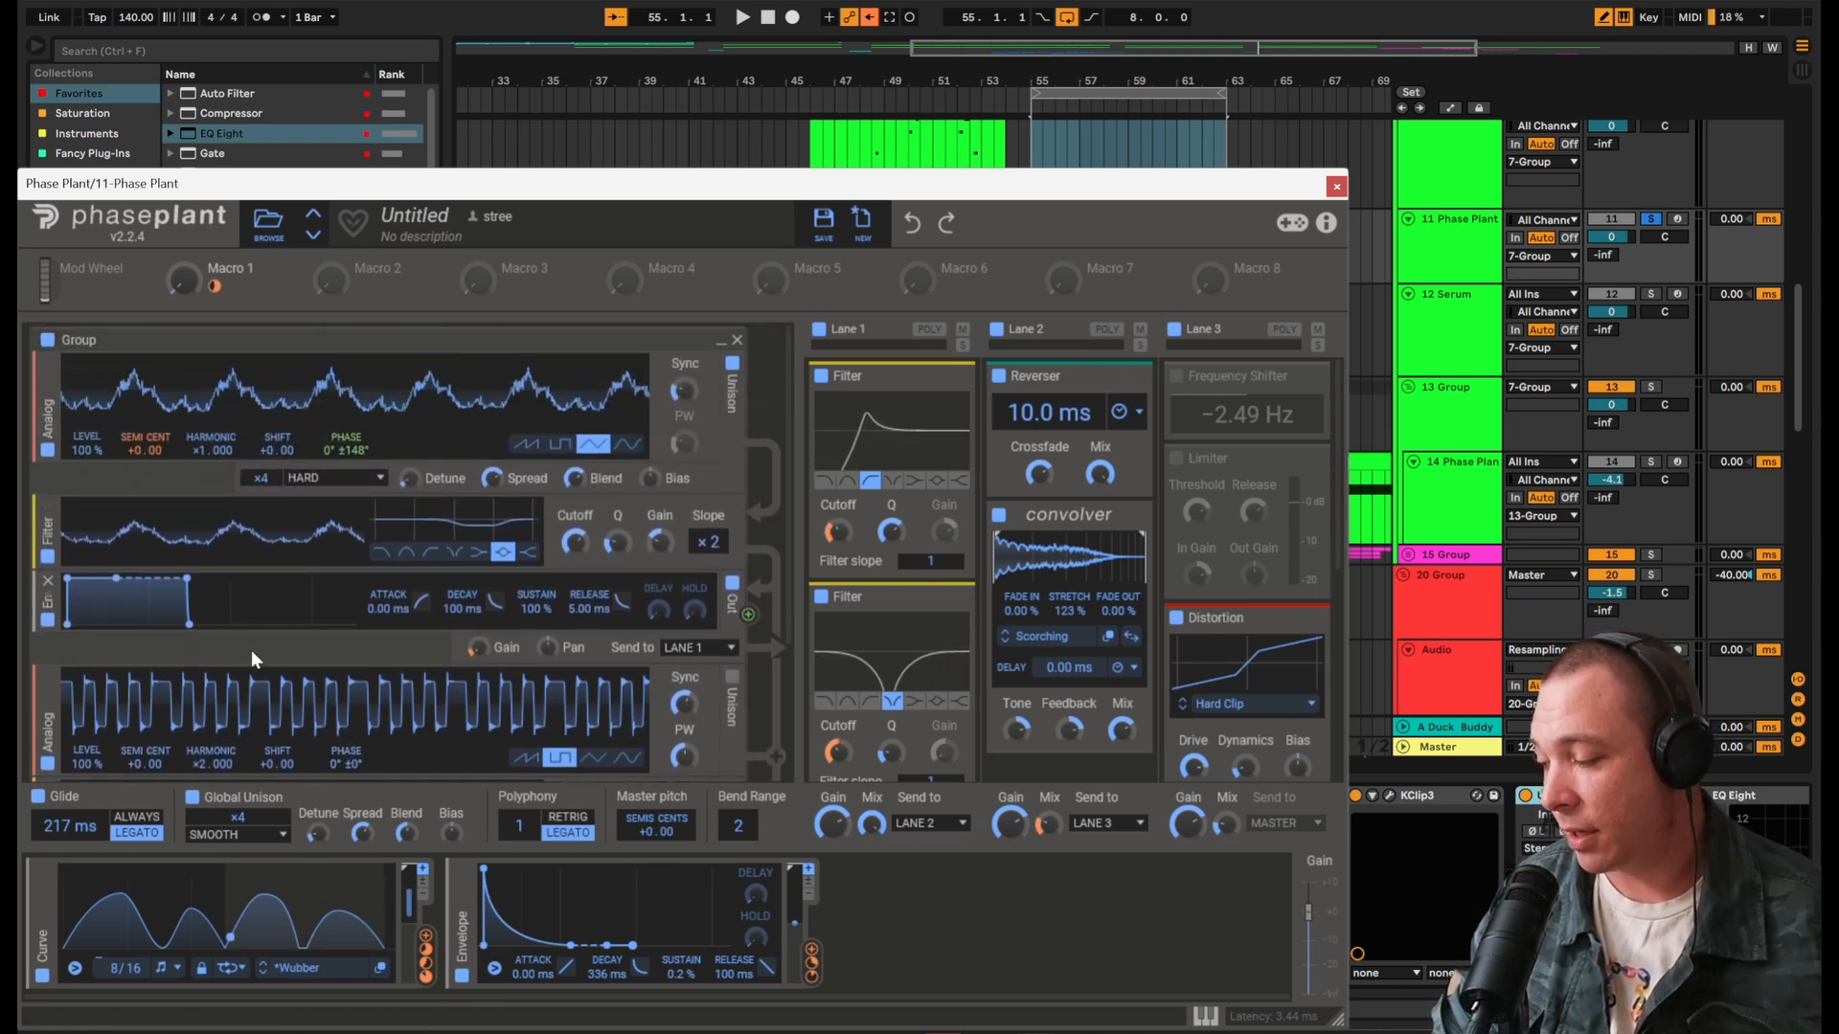
{"action": "scroll", "coordinate": [245, 650], "scroll_direction": "down", "scroll_amount": 1}
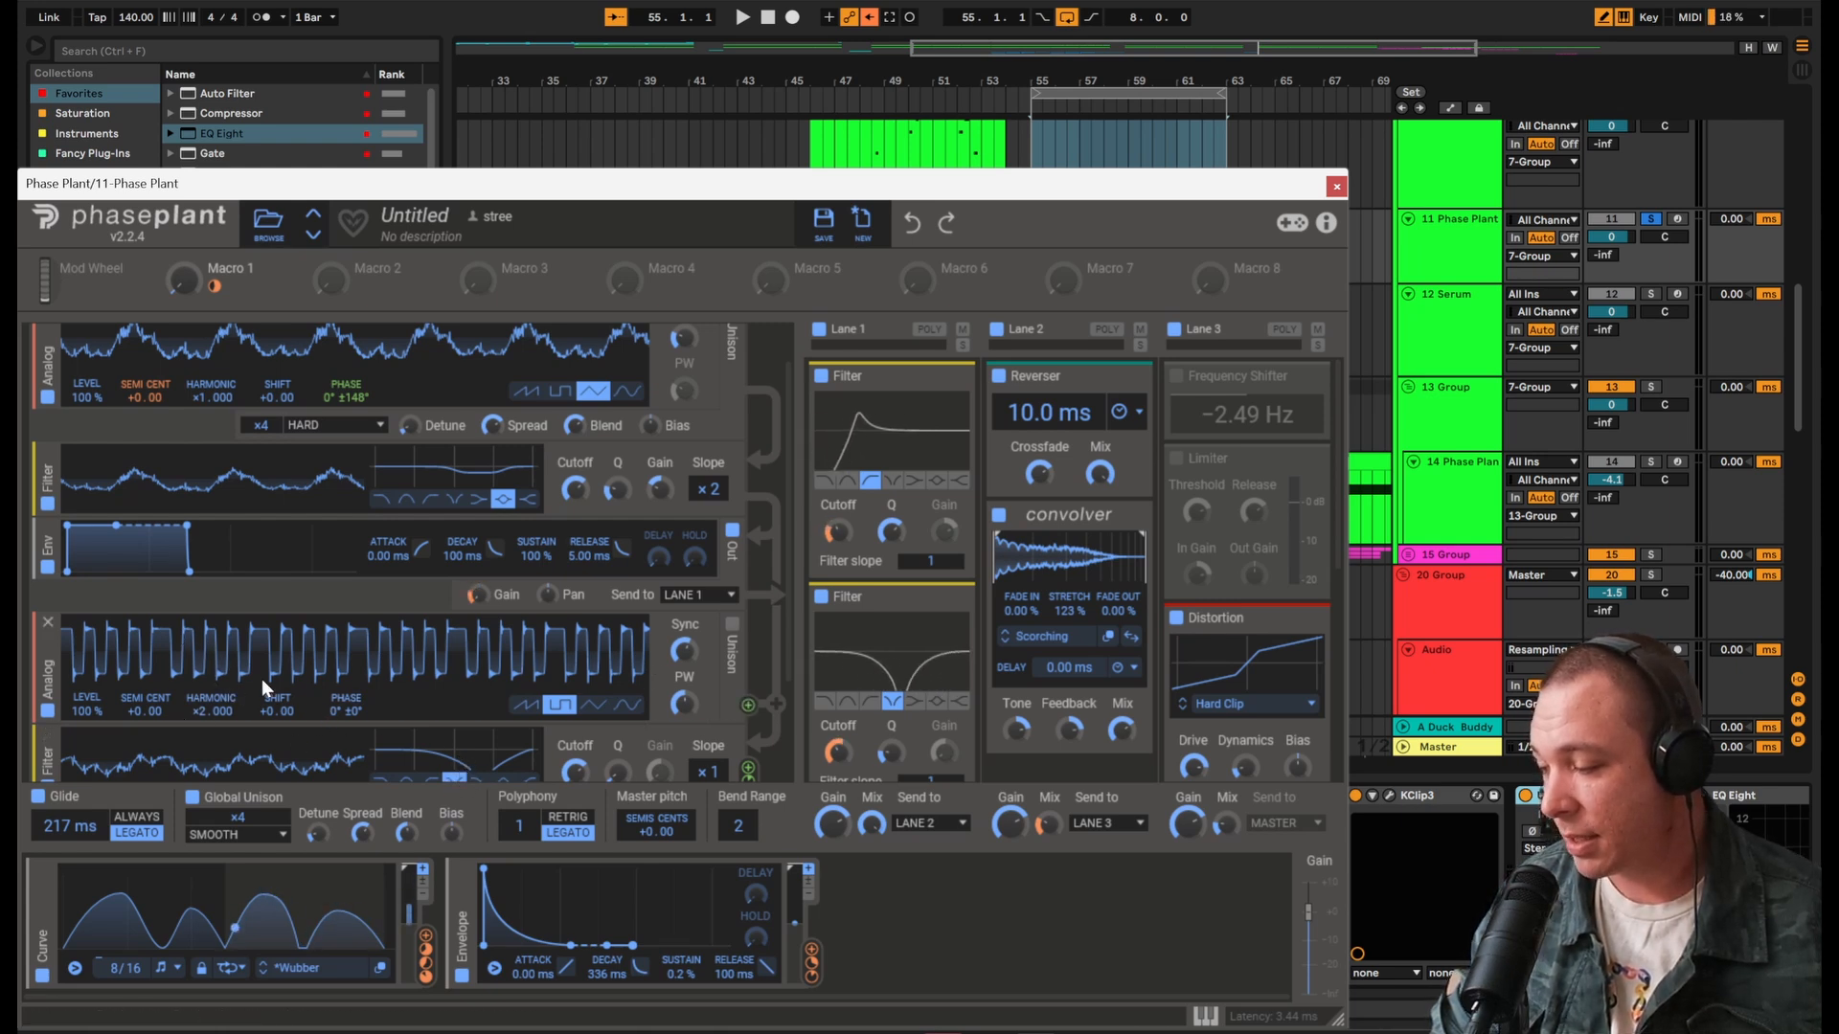
{"action": "mouse_move", "coordinate": [348, 413]}
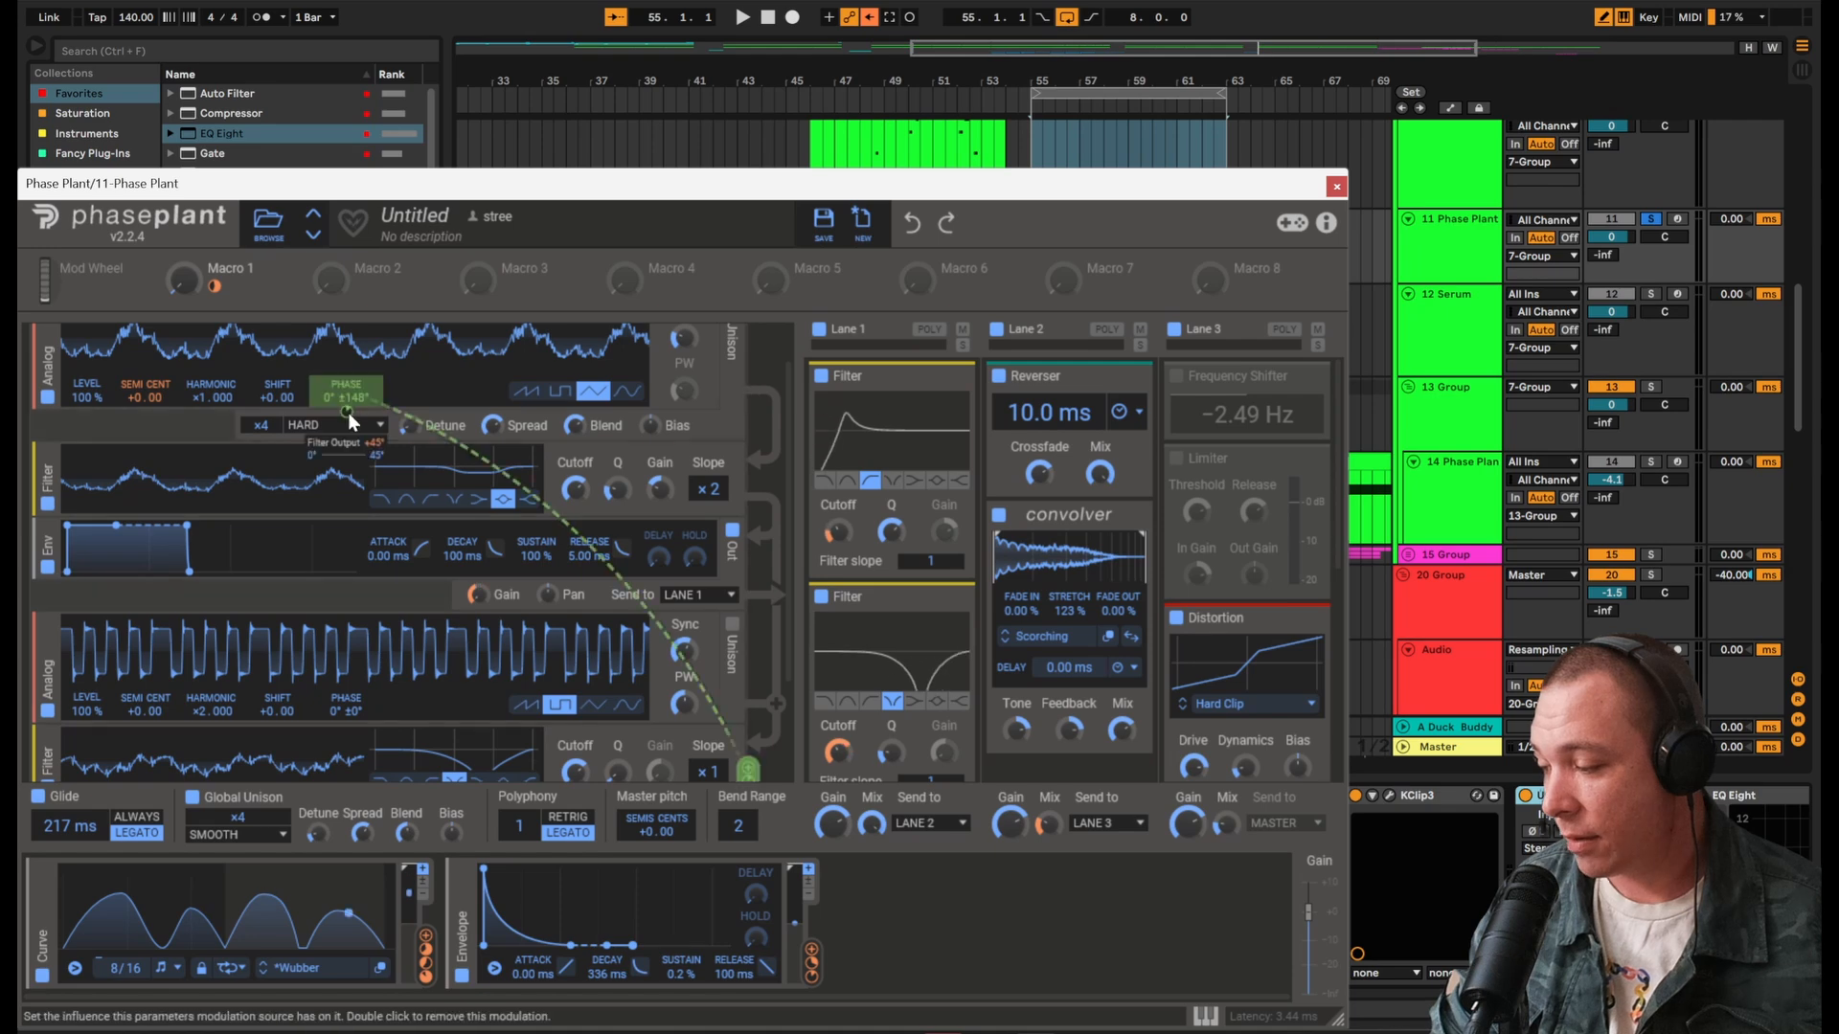
{"action": "scroll", "coordinate": [594, 583], "scroll_direction": "down", "scroll_amount": 3}
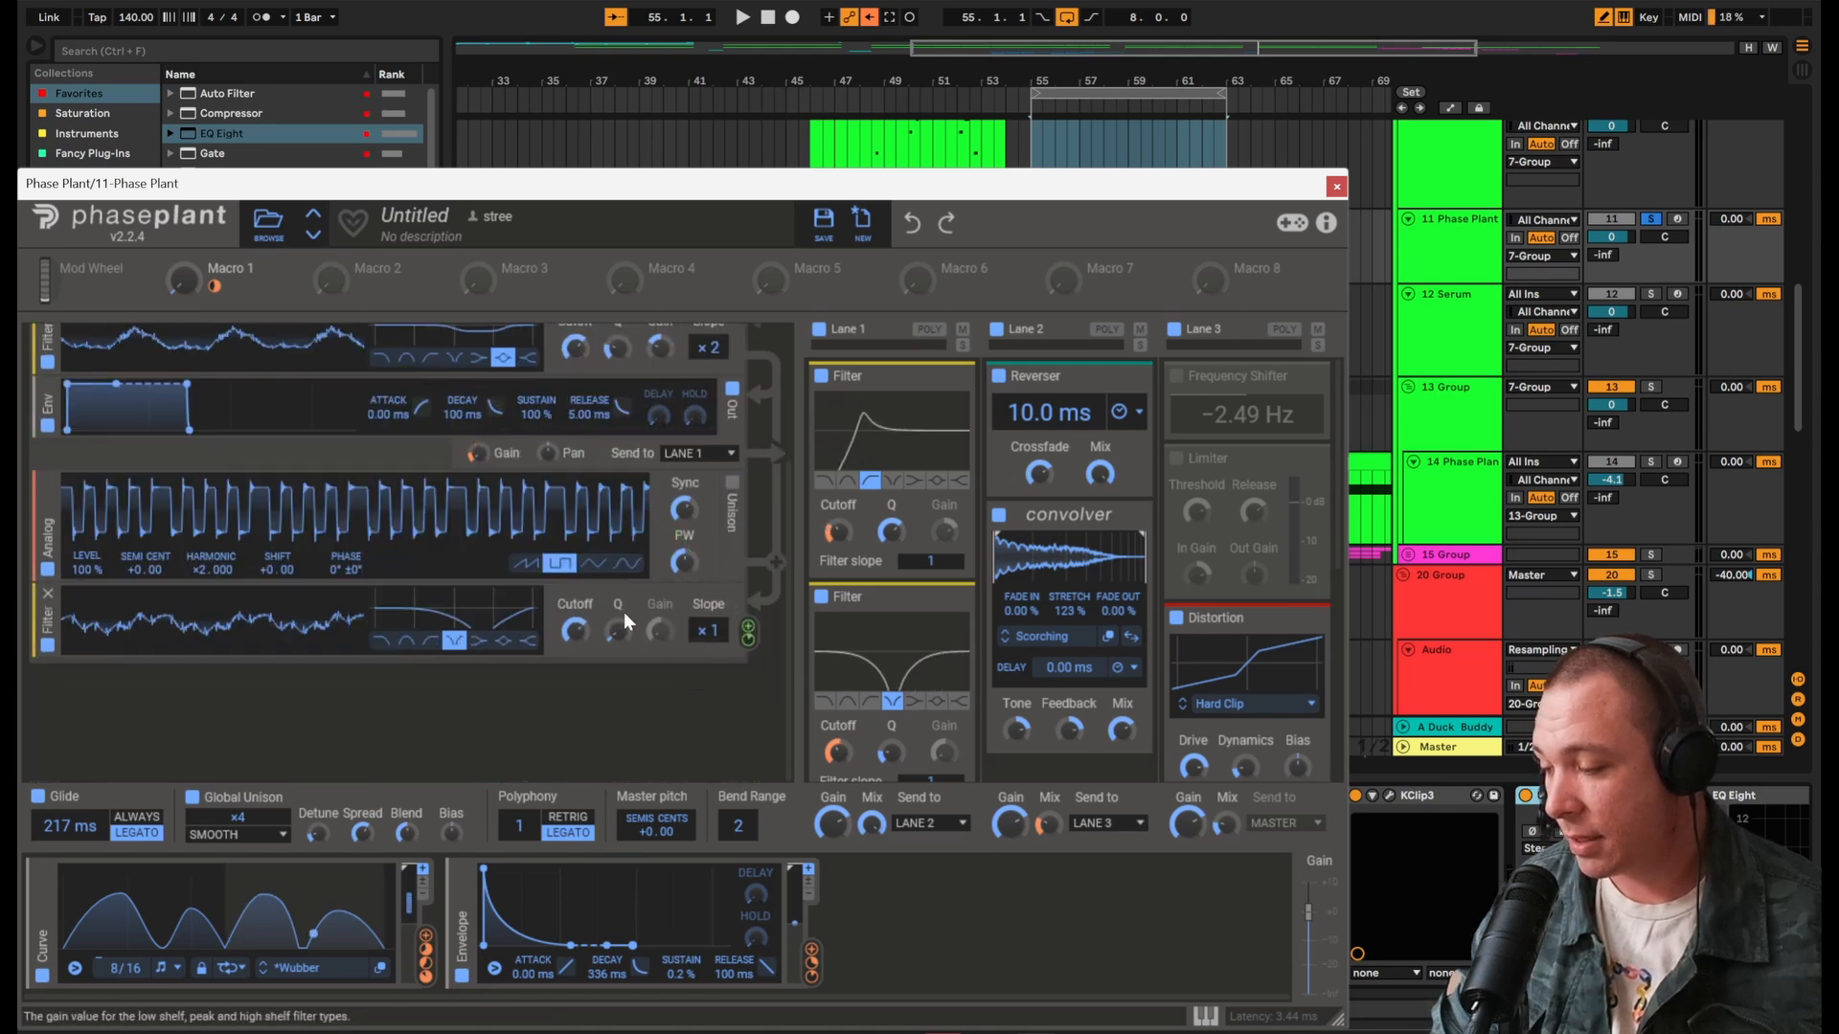
{"action": "scroll", "coordinate": [624, 612], "scroll_direction": "up", "scroll_amount": 4}
{"action": "mouse_move", "coordinate": [366, 466]}
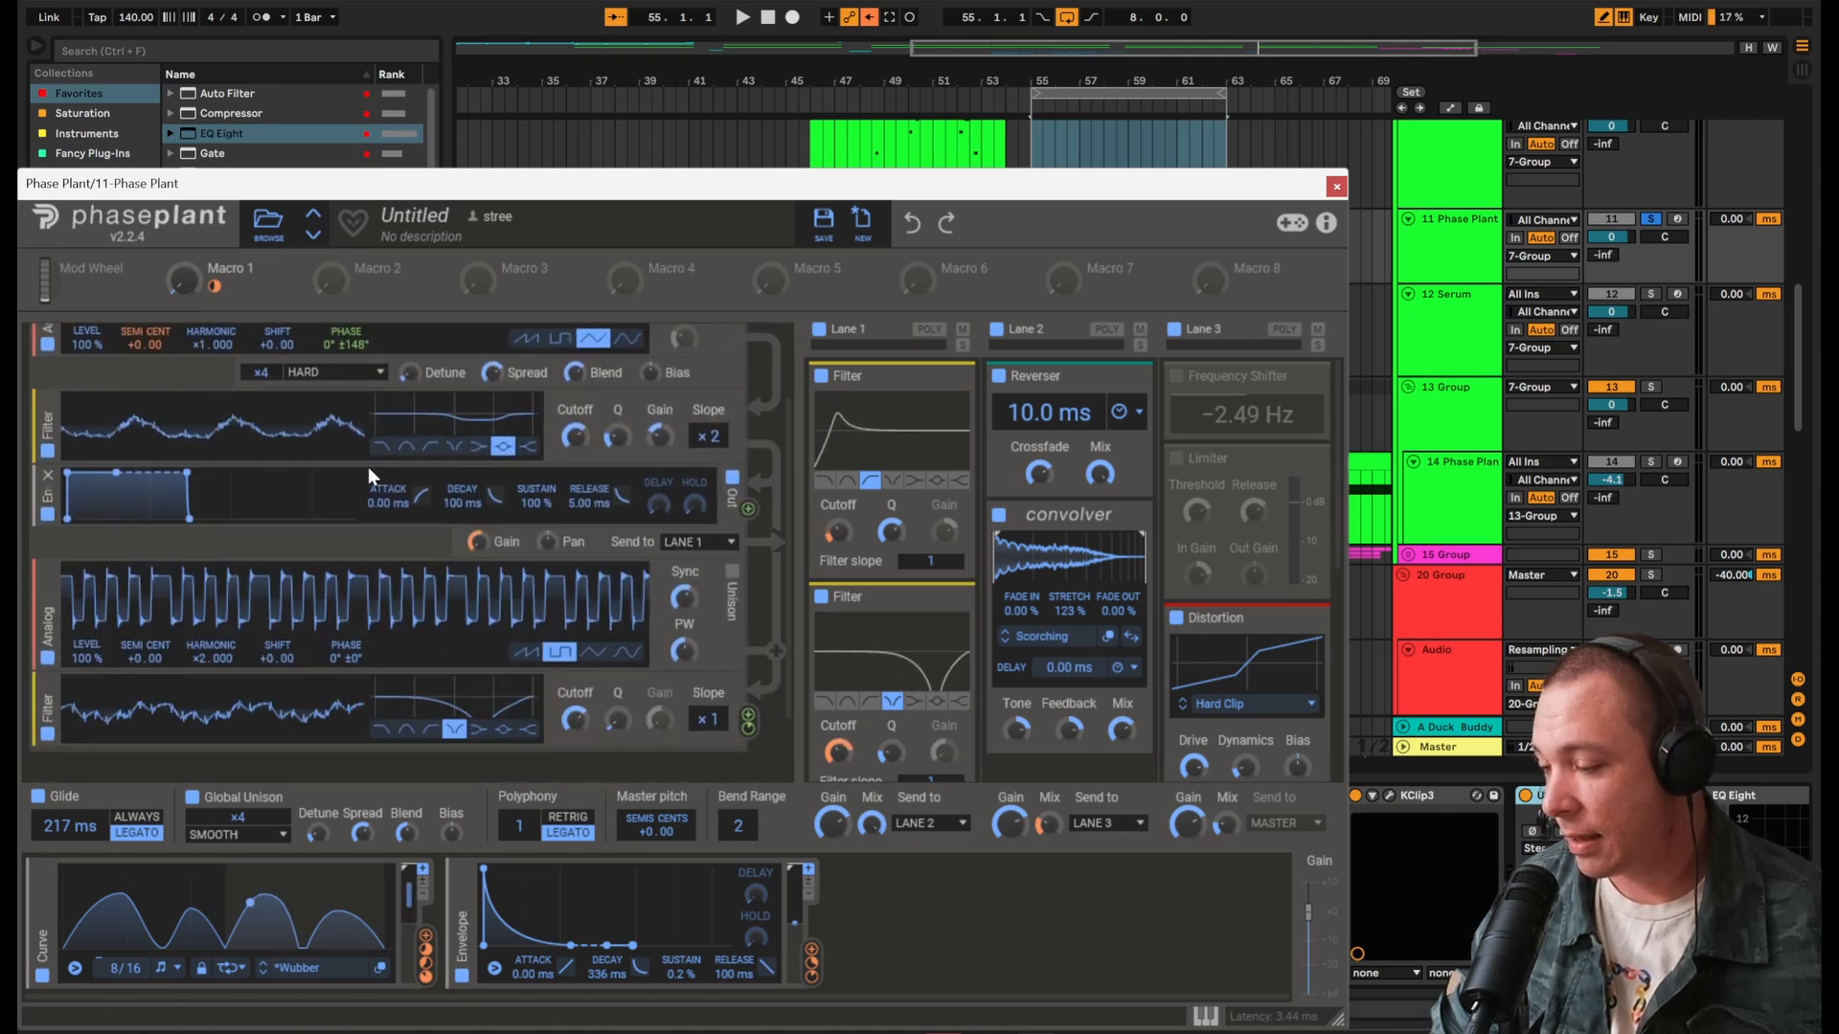
{"action": "scroll", "coordinate": [368, 468], "scroll_direction": "down", "scroll_amount": 3}
Step: Play track 11's loop and view Lane 1's filters and Bitcrush
{"action": "key", "text": "space"}
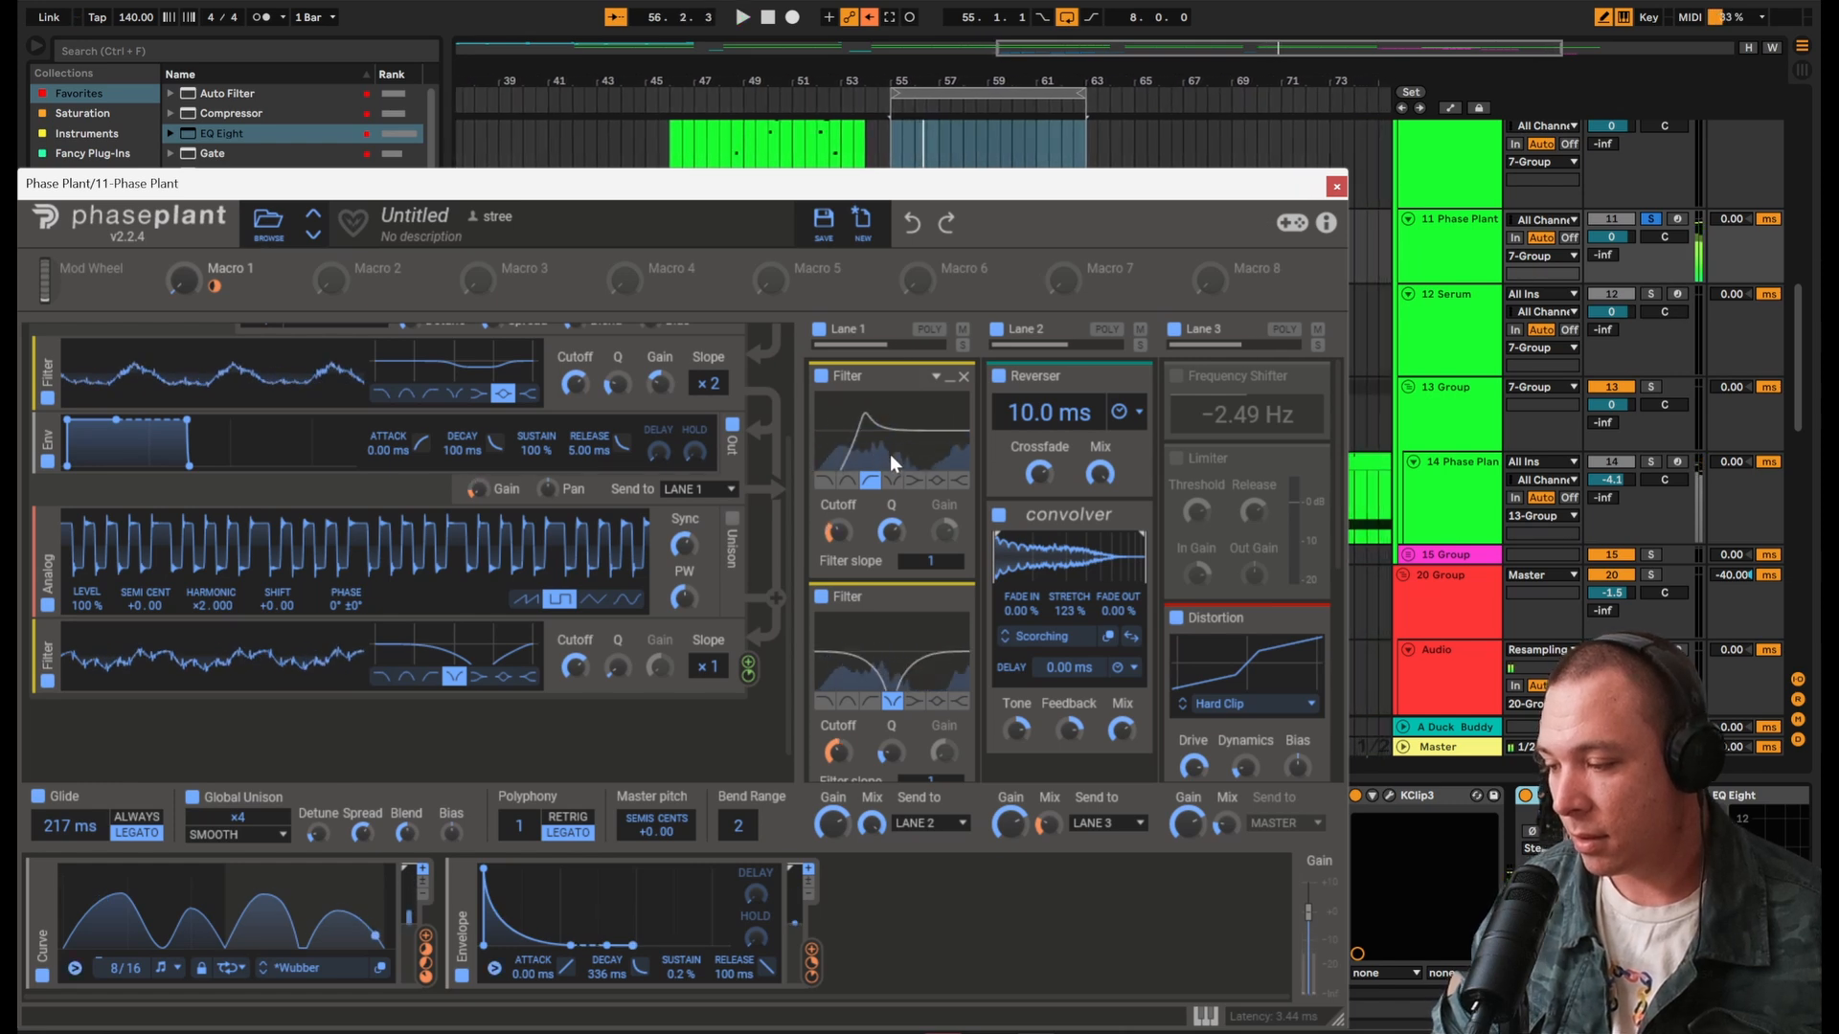
{"action": "key", "text": "space"}
{"action": "scroll", "coordinate": [904, 515], "scroll_direction": "down", "scroll_amount": 4}
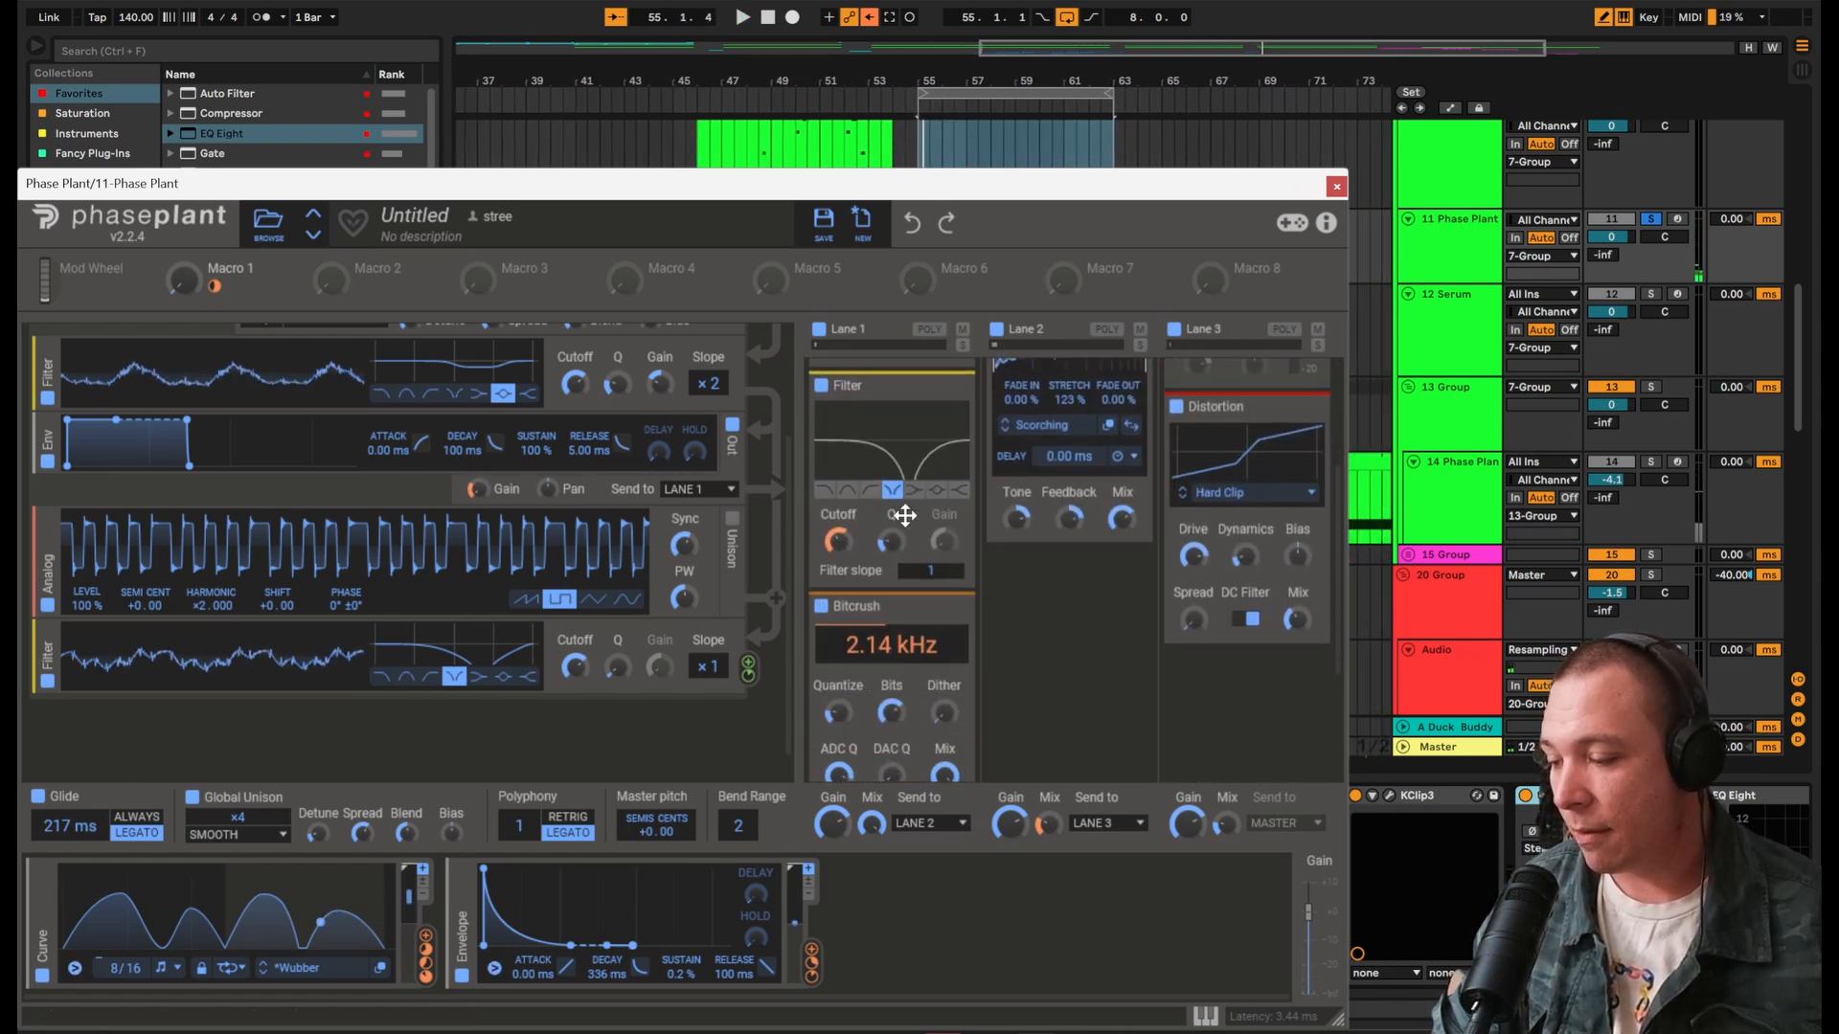
{"action": "scroll", "coordinate": [904, 514], "scroll_direction": "up", "scroll_amount": 4}
Step: Disable all three effect lanes in track 11's Phase Plant during playback and re-enable only Lane 1
{"action": "key", "text": "space"}
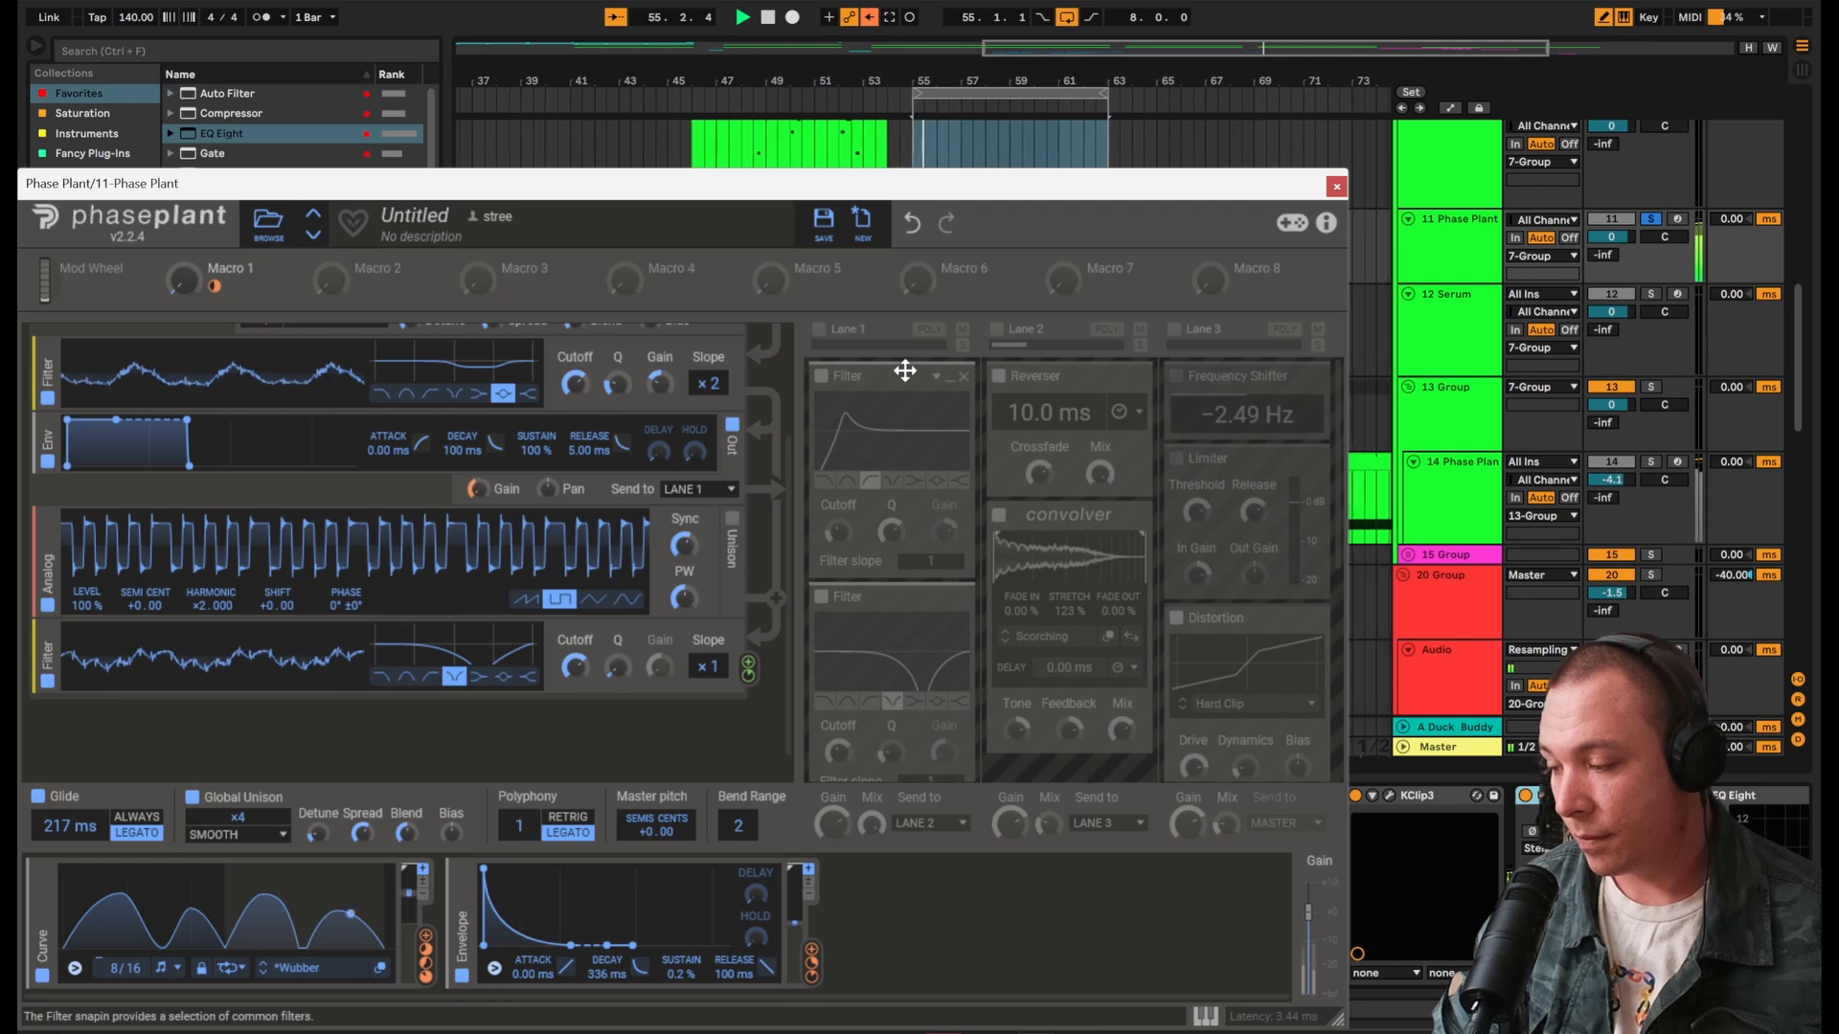
{"action": "scroll", "coordinate": [839, 412], "scroll_direction": "down", "scroll_amount": 3}
{"action": "left_click", "coordinate": [820, 329]}
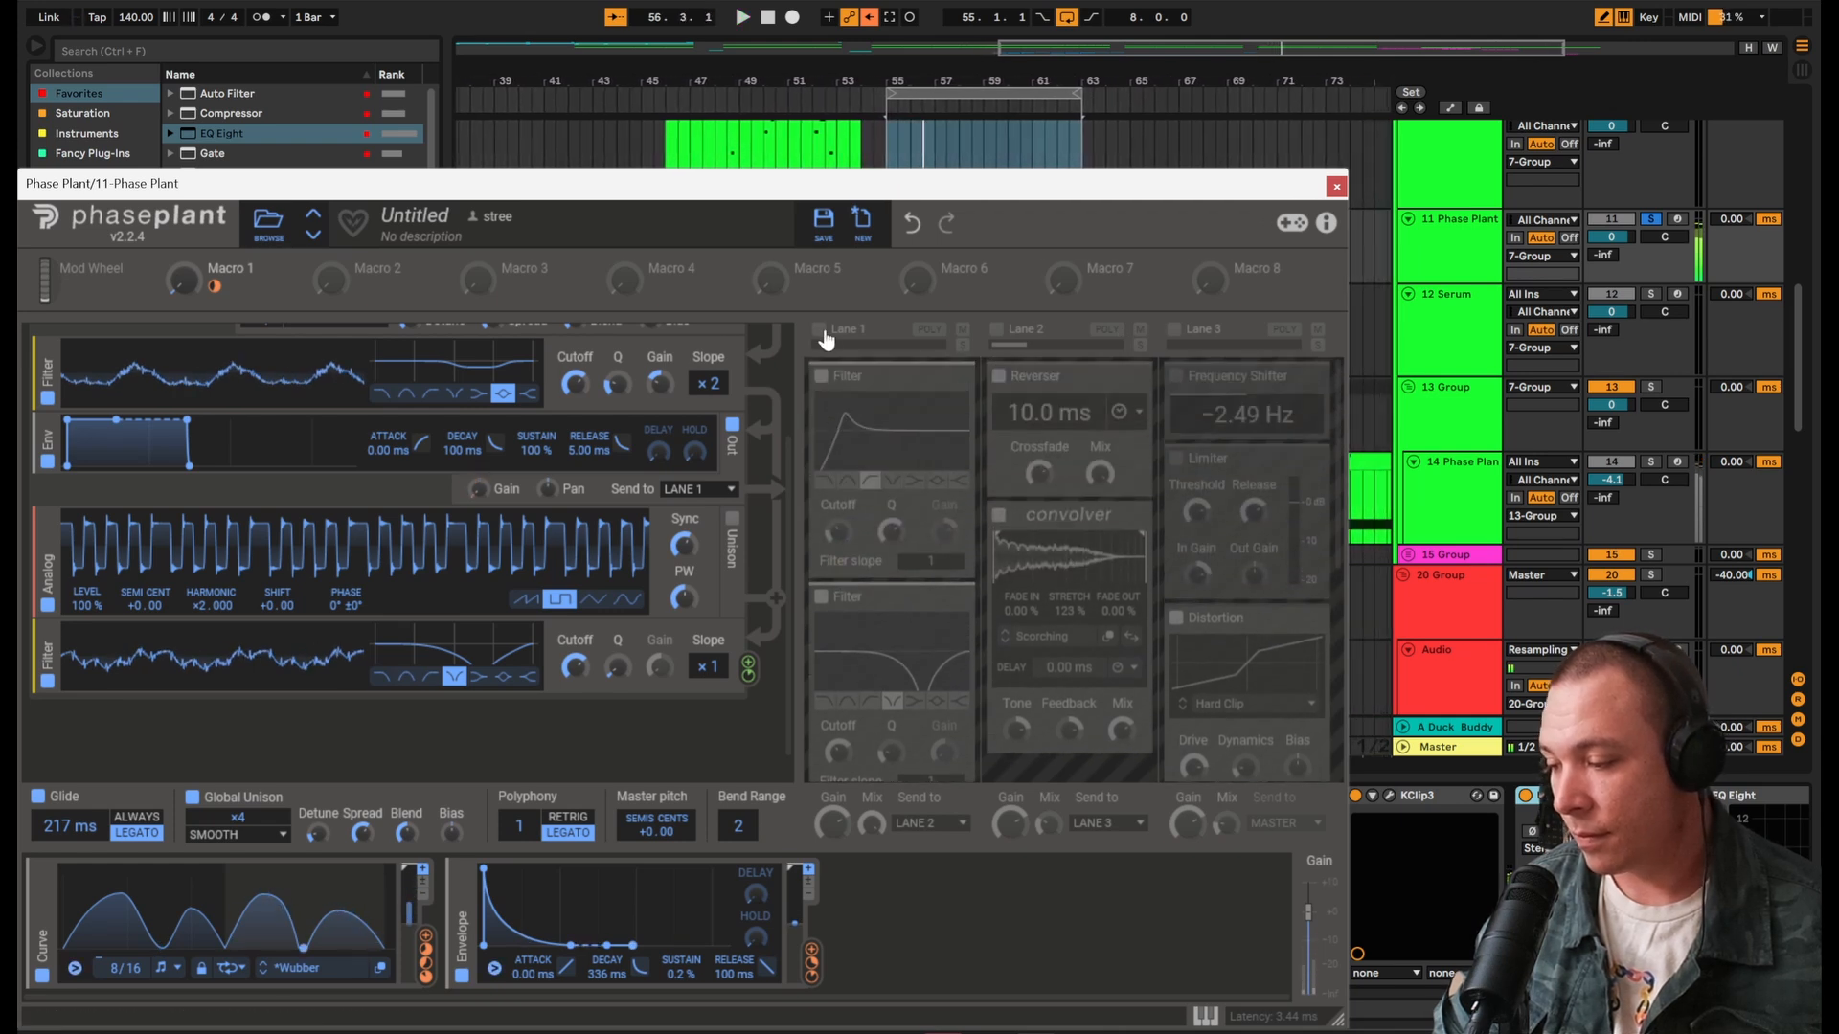
Step: Compare the loop with Lane 1's Bitcrush off and on, and inspect the Envelope modulation on its frequency
{"action": "scroll", "coordinate": [864, 503], "scroll_direction": "down", "scroll_amount": 3}
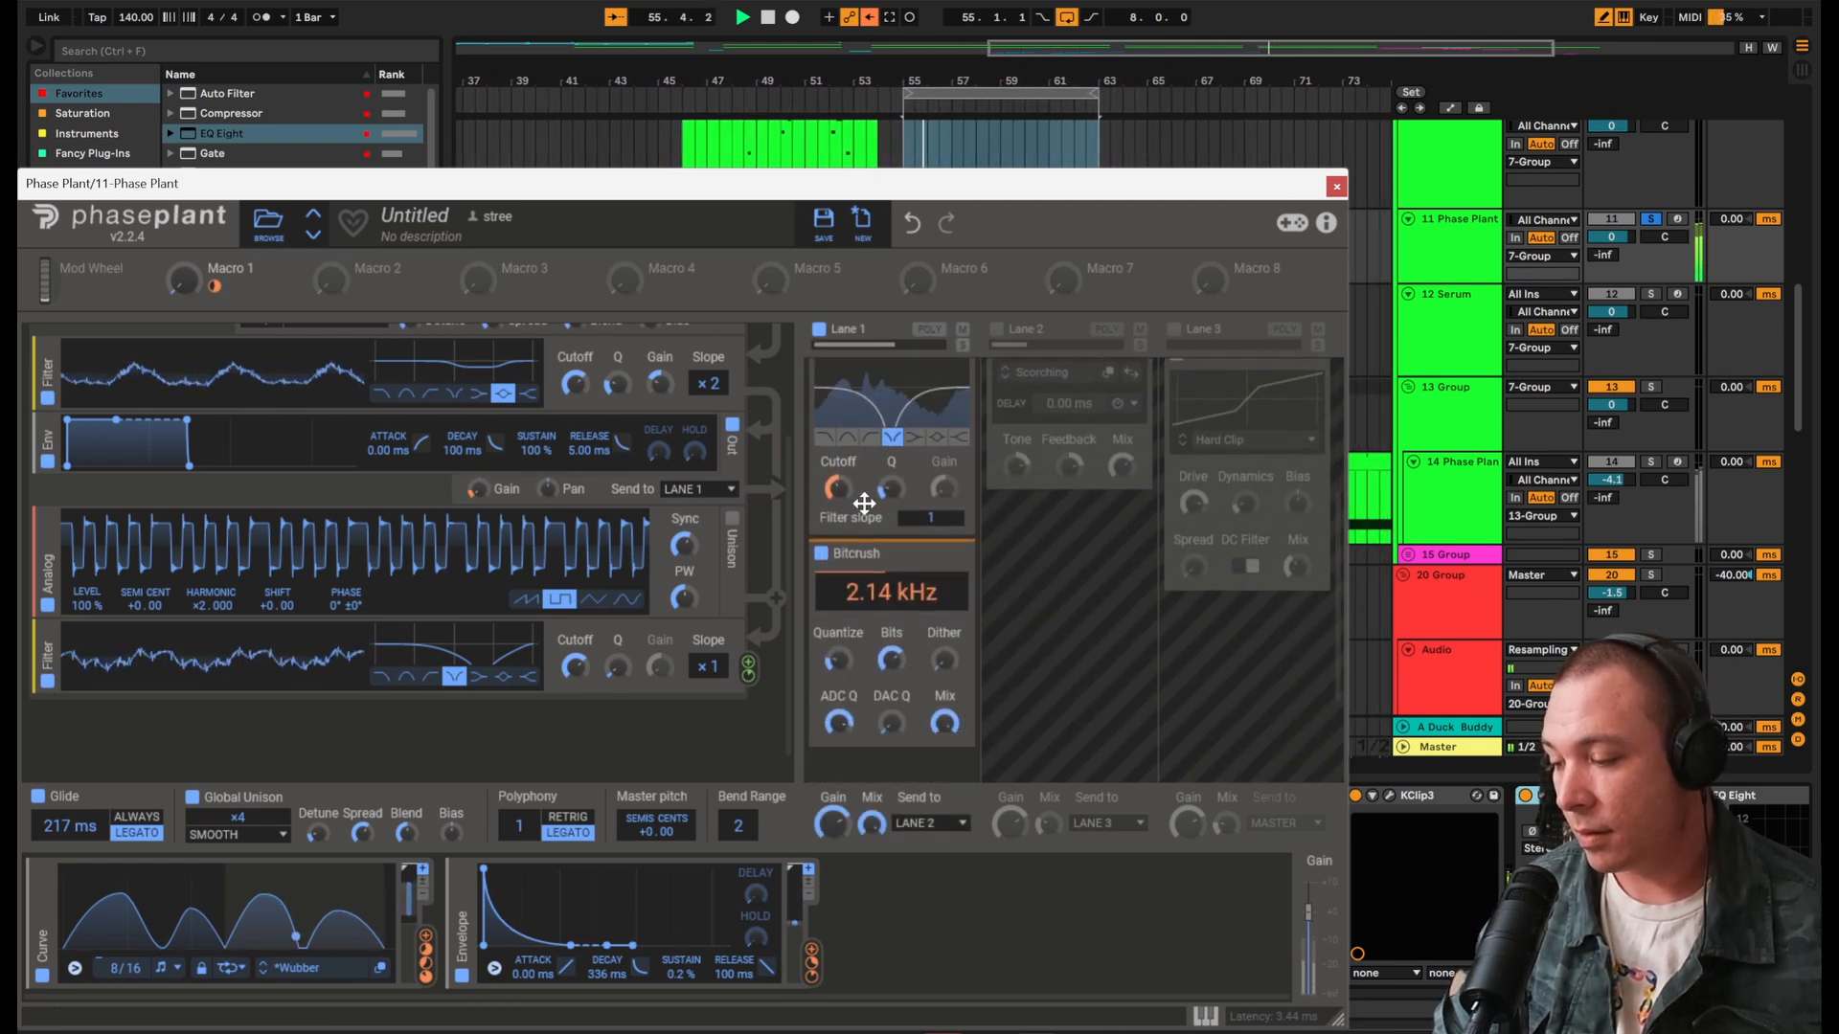
{"action": "left_click", "coordinate": [821, 554]}
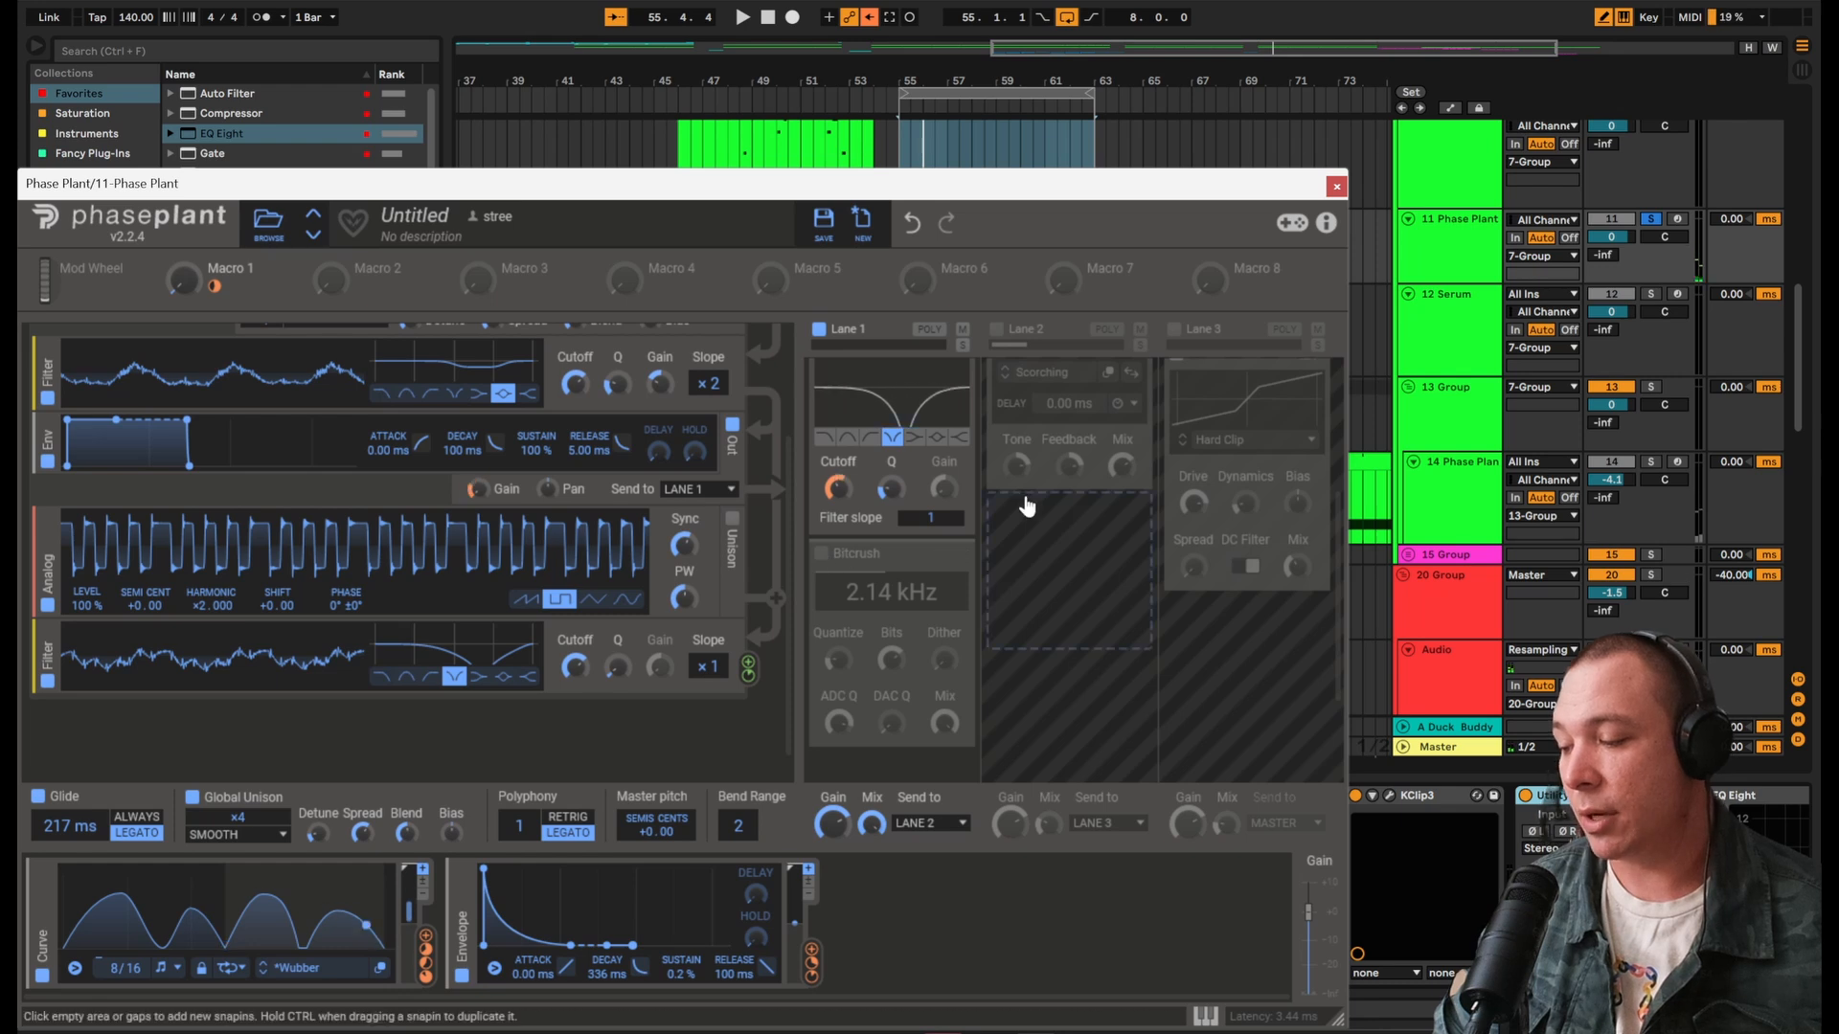
{"action": "key", "text": "space"}
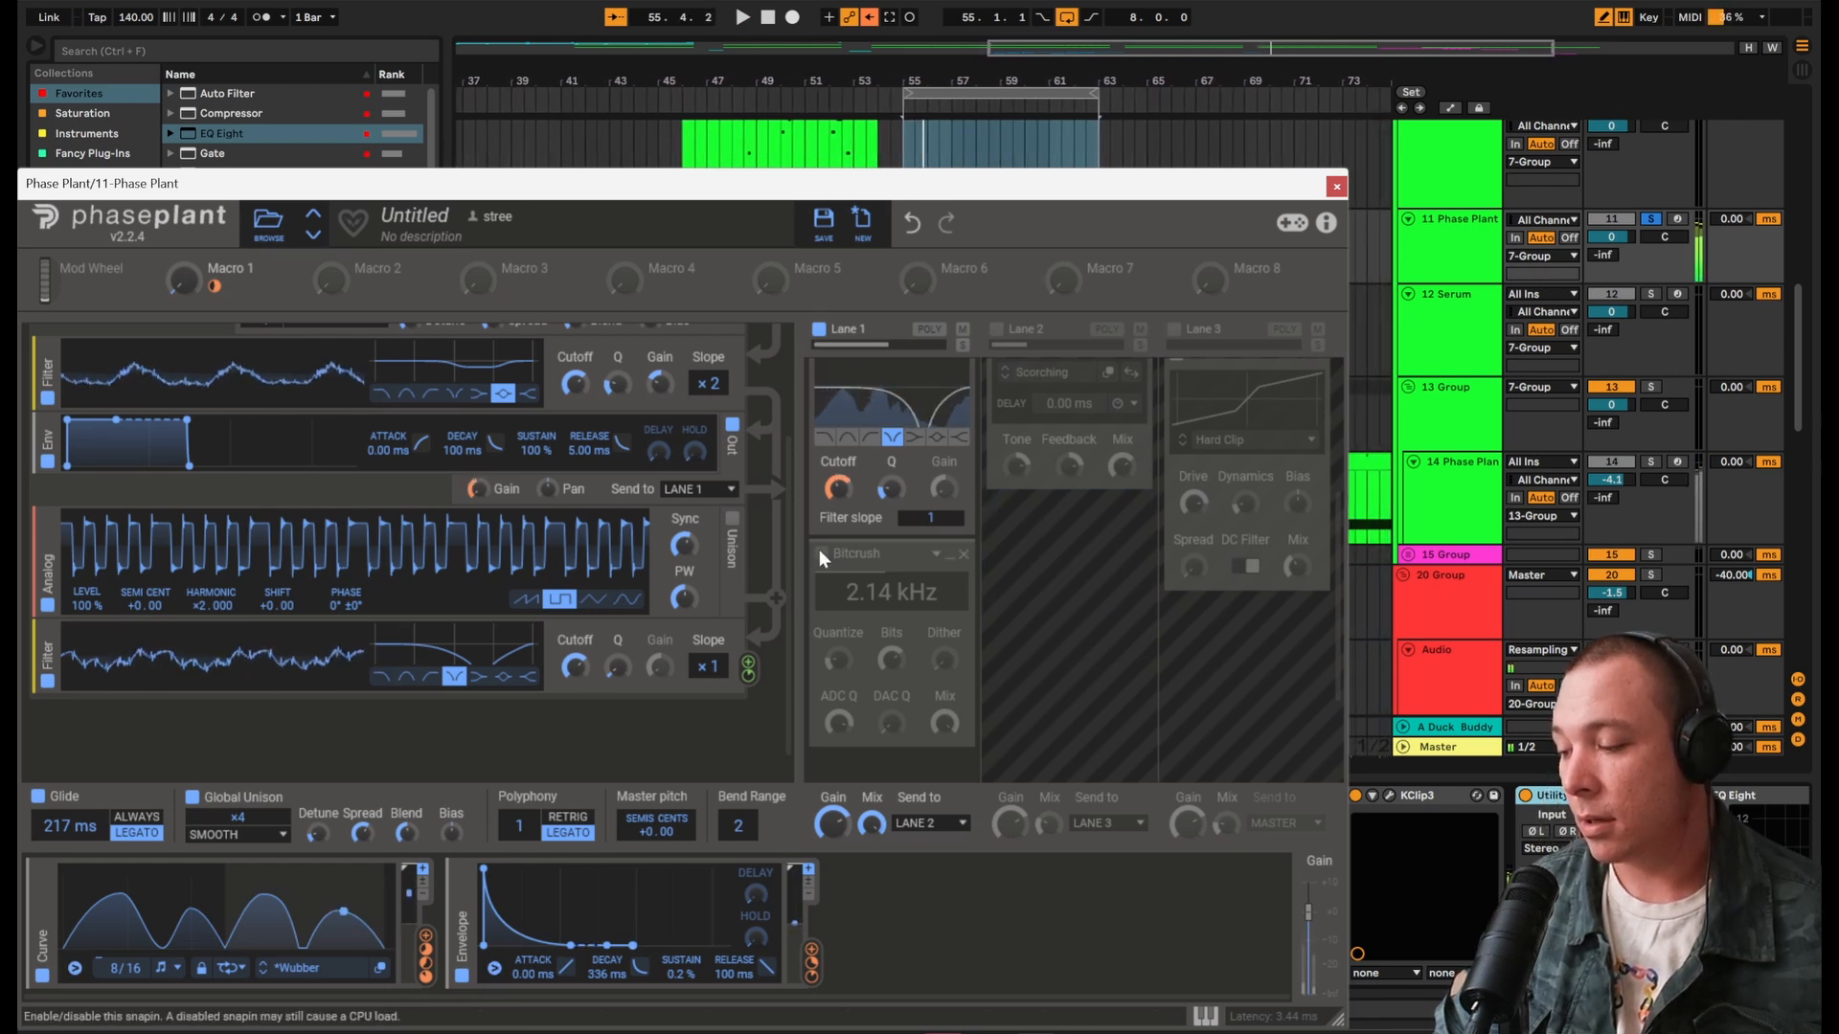
{"action": "left_click", "coordinate": [821, 553]}
{"action": "mouse_move", "coordinate": [889, 612]}
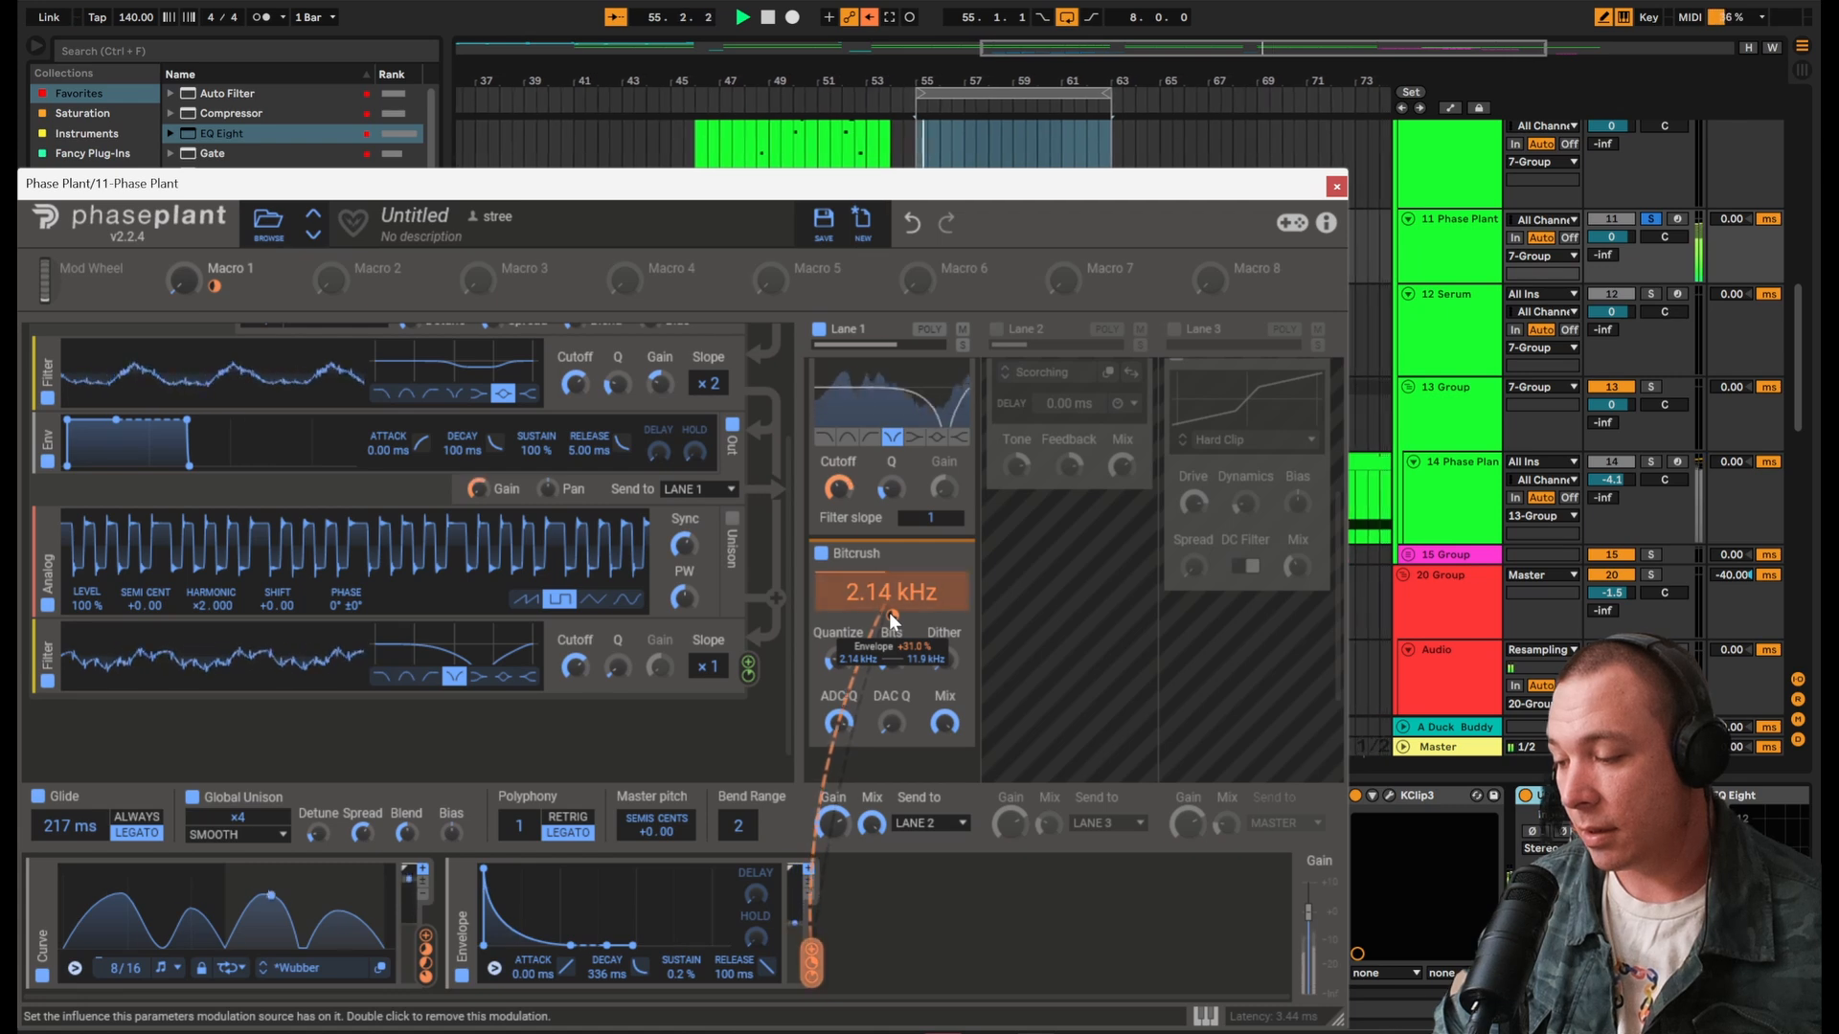
{"action": "scroll", "coordinate": [893, 471], "scroll_direction": "up", "scroll_amount": 3}
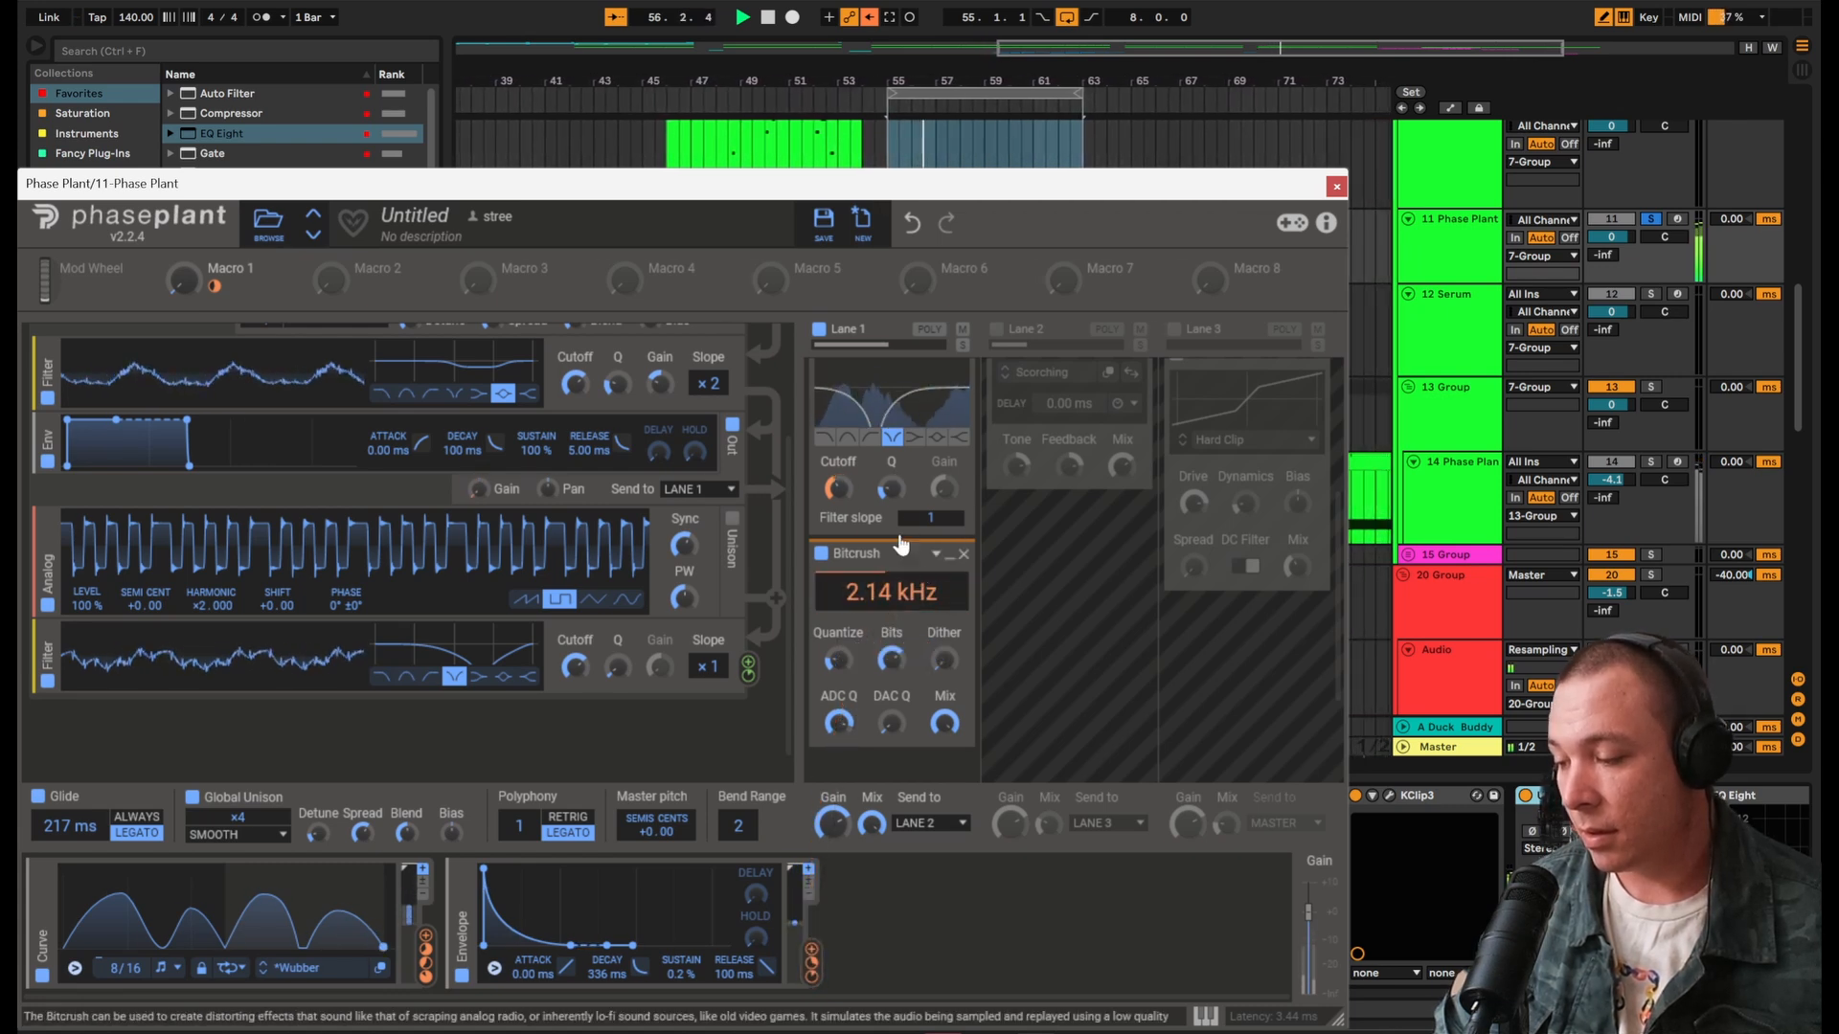
Step: Enable Lane 2, turn off its Scorching convolver and play the loop to hear the Reverser alone
{"action": "left_click", "coordinate": [997, 329]}
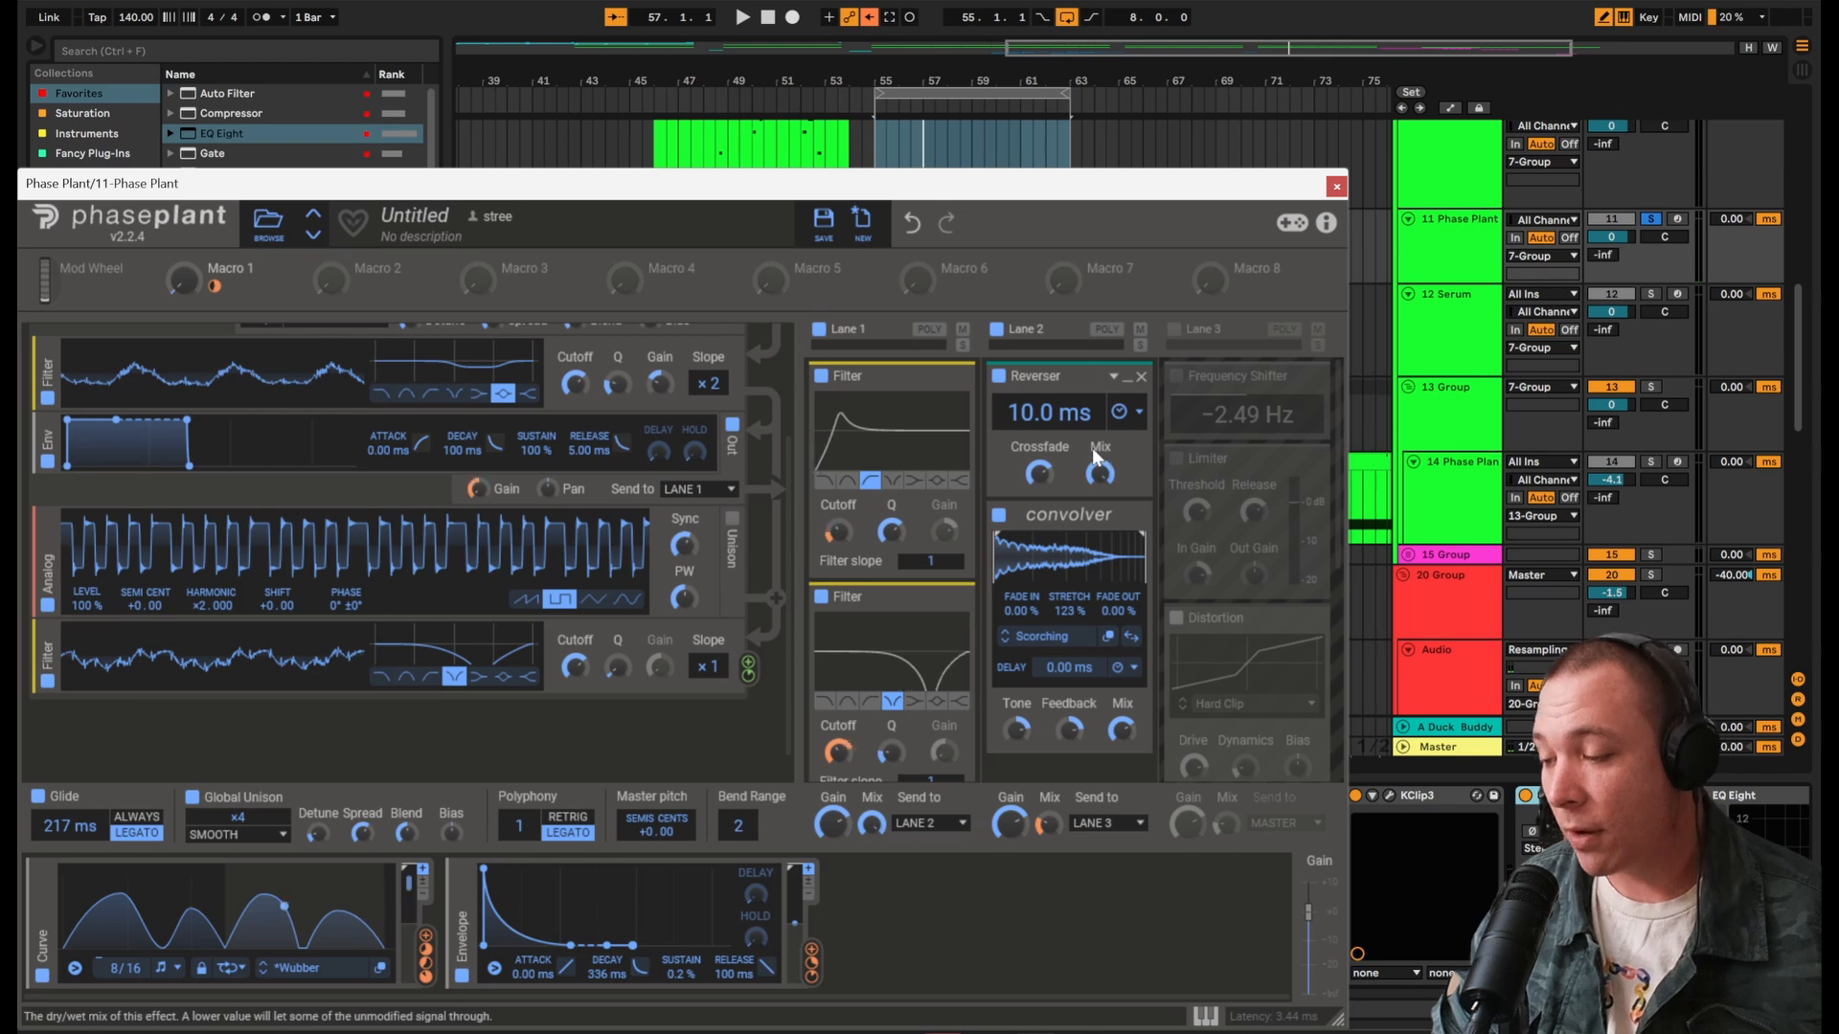
{"action": "key", "text": "space"}
{"action": "left_click", "coordinate": [997, 515]}
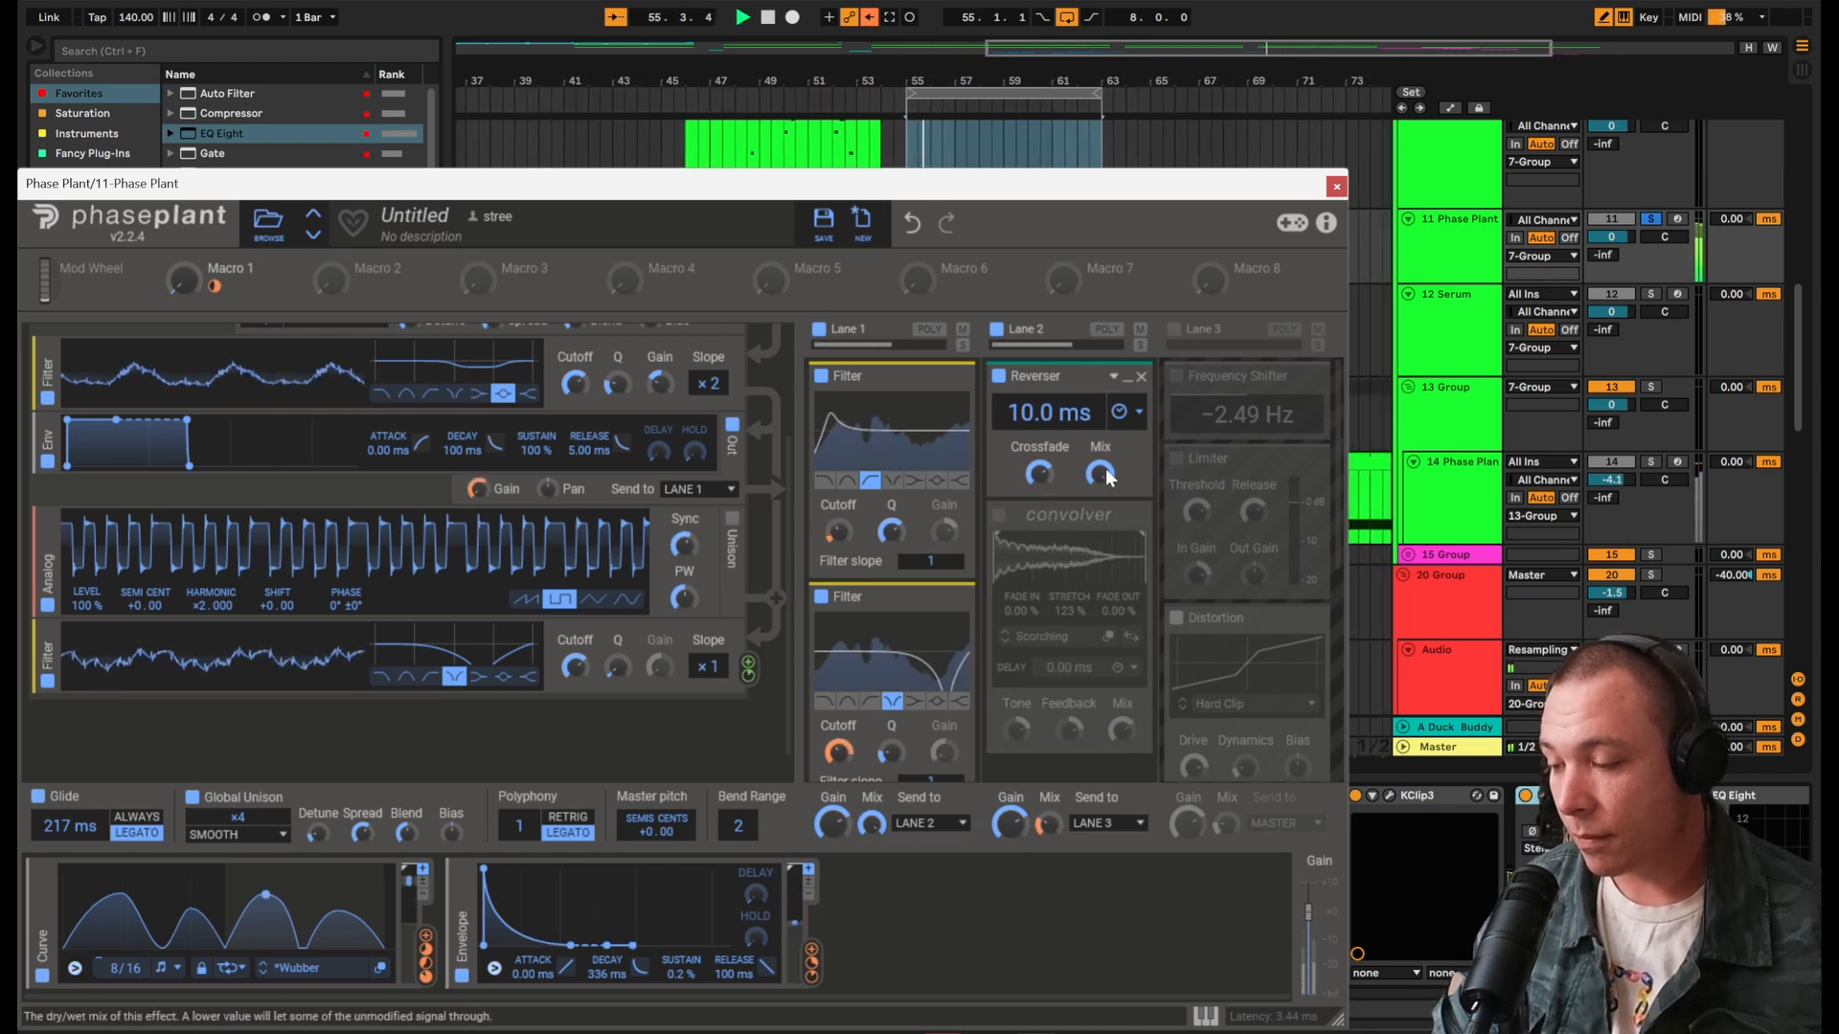
{"action": "left_click_drag", "start_coordinate": [1040, 473], "coordinate": [1040, 436]}
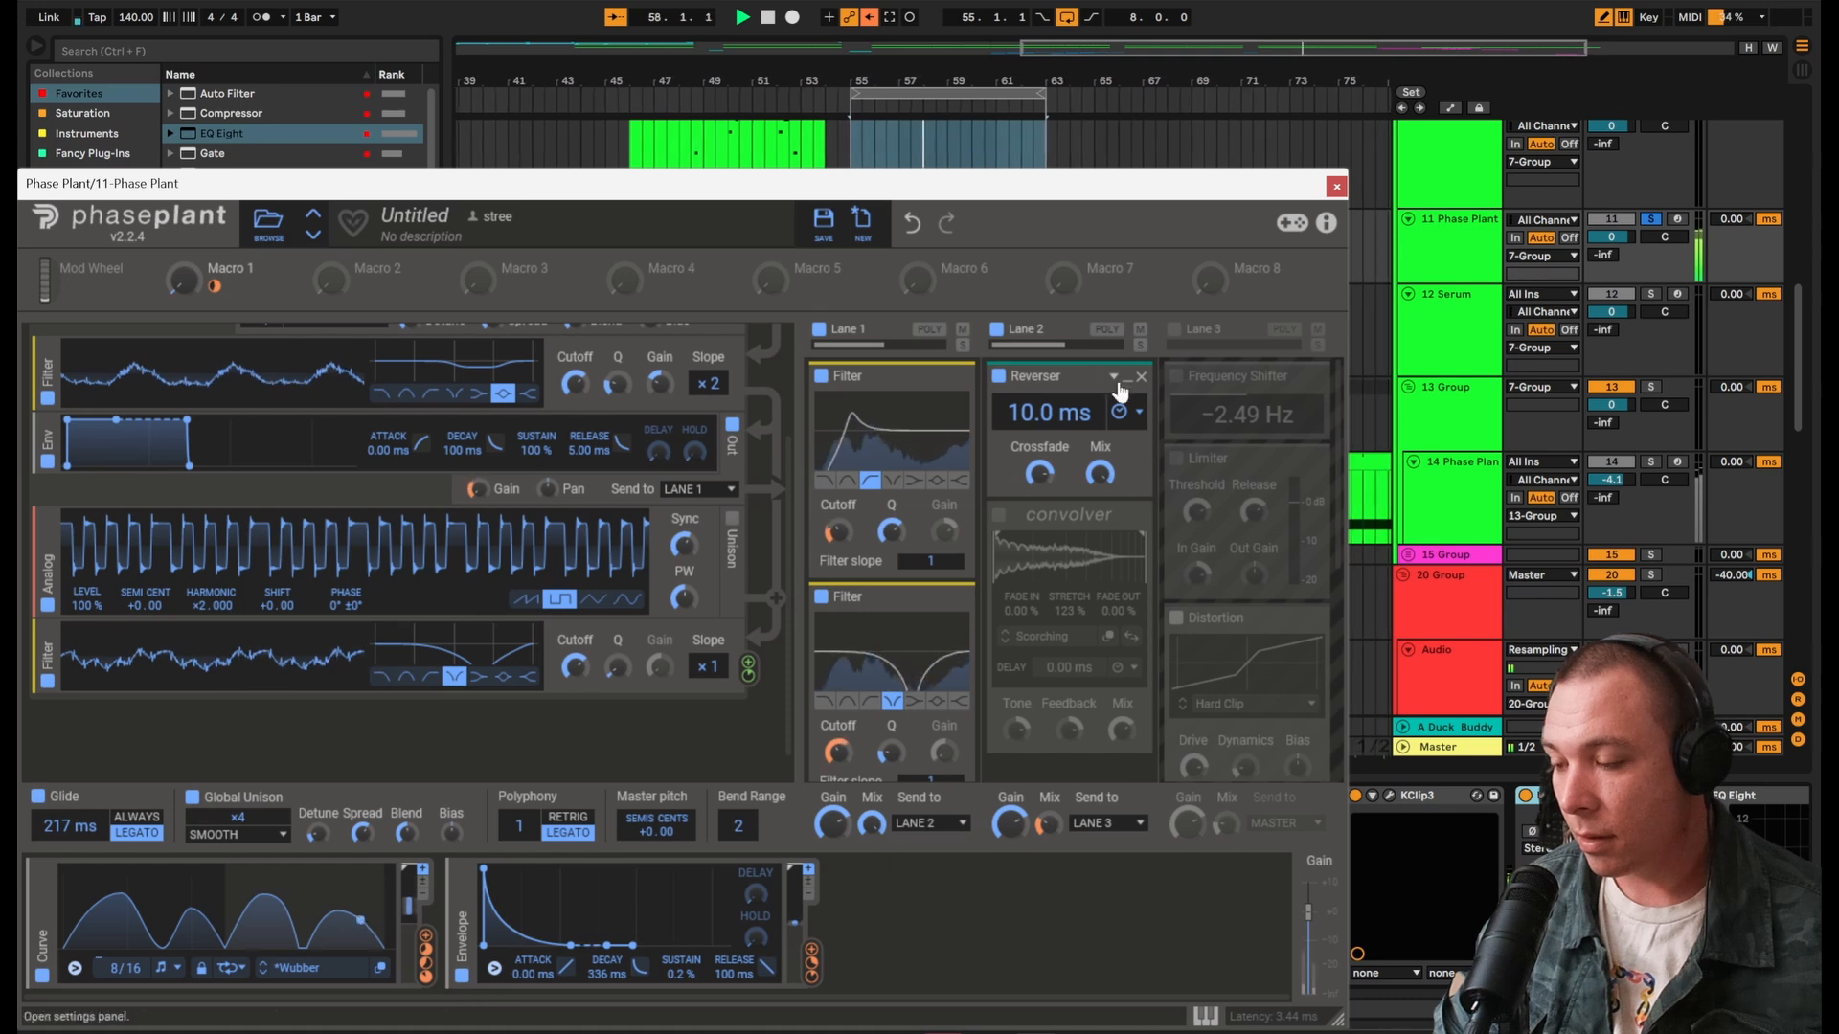
{"action": "key", "text": "space"}
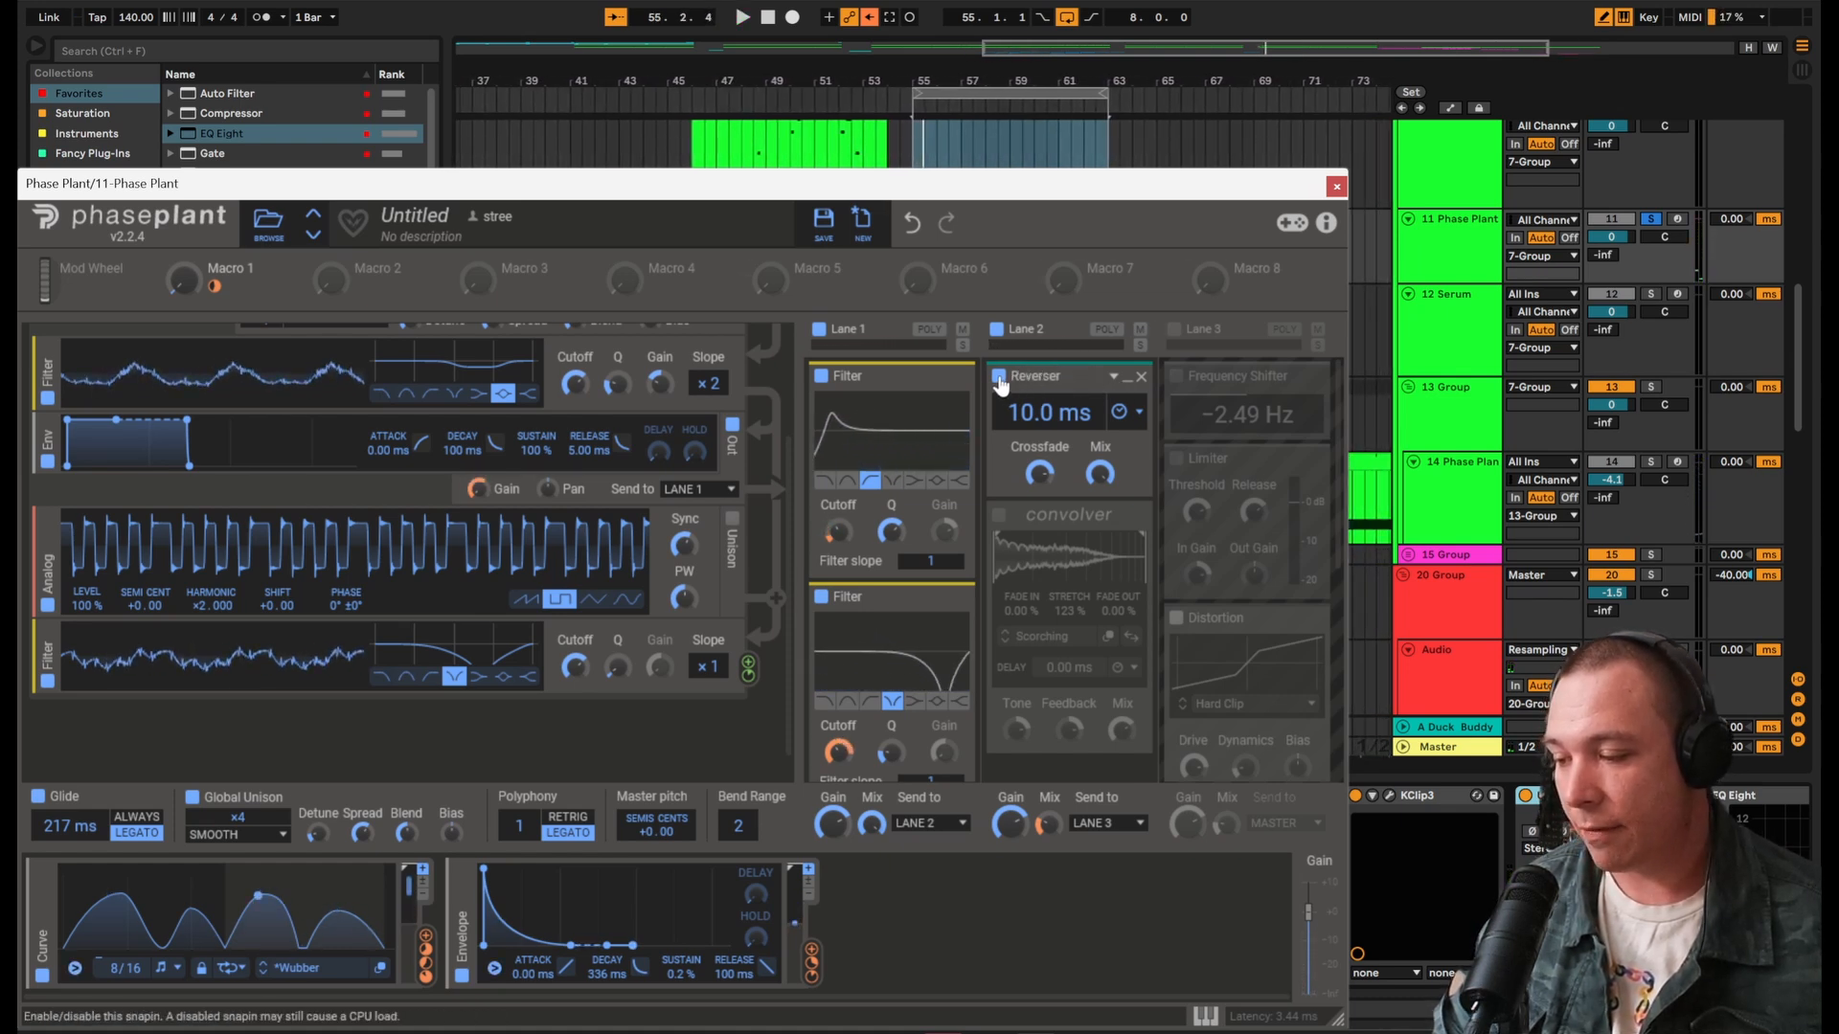
{"action": "key", "text": "space"}
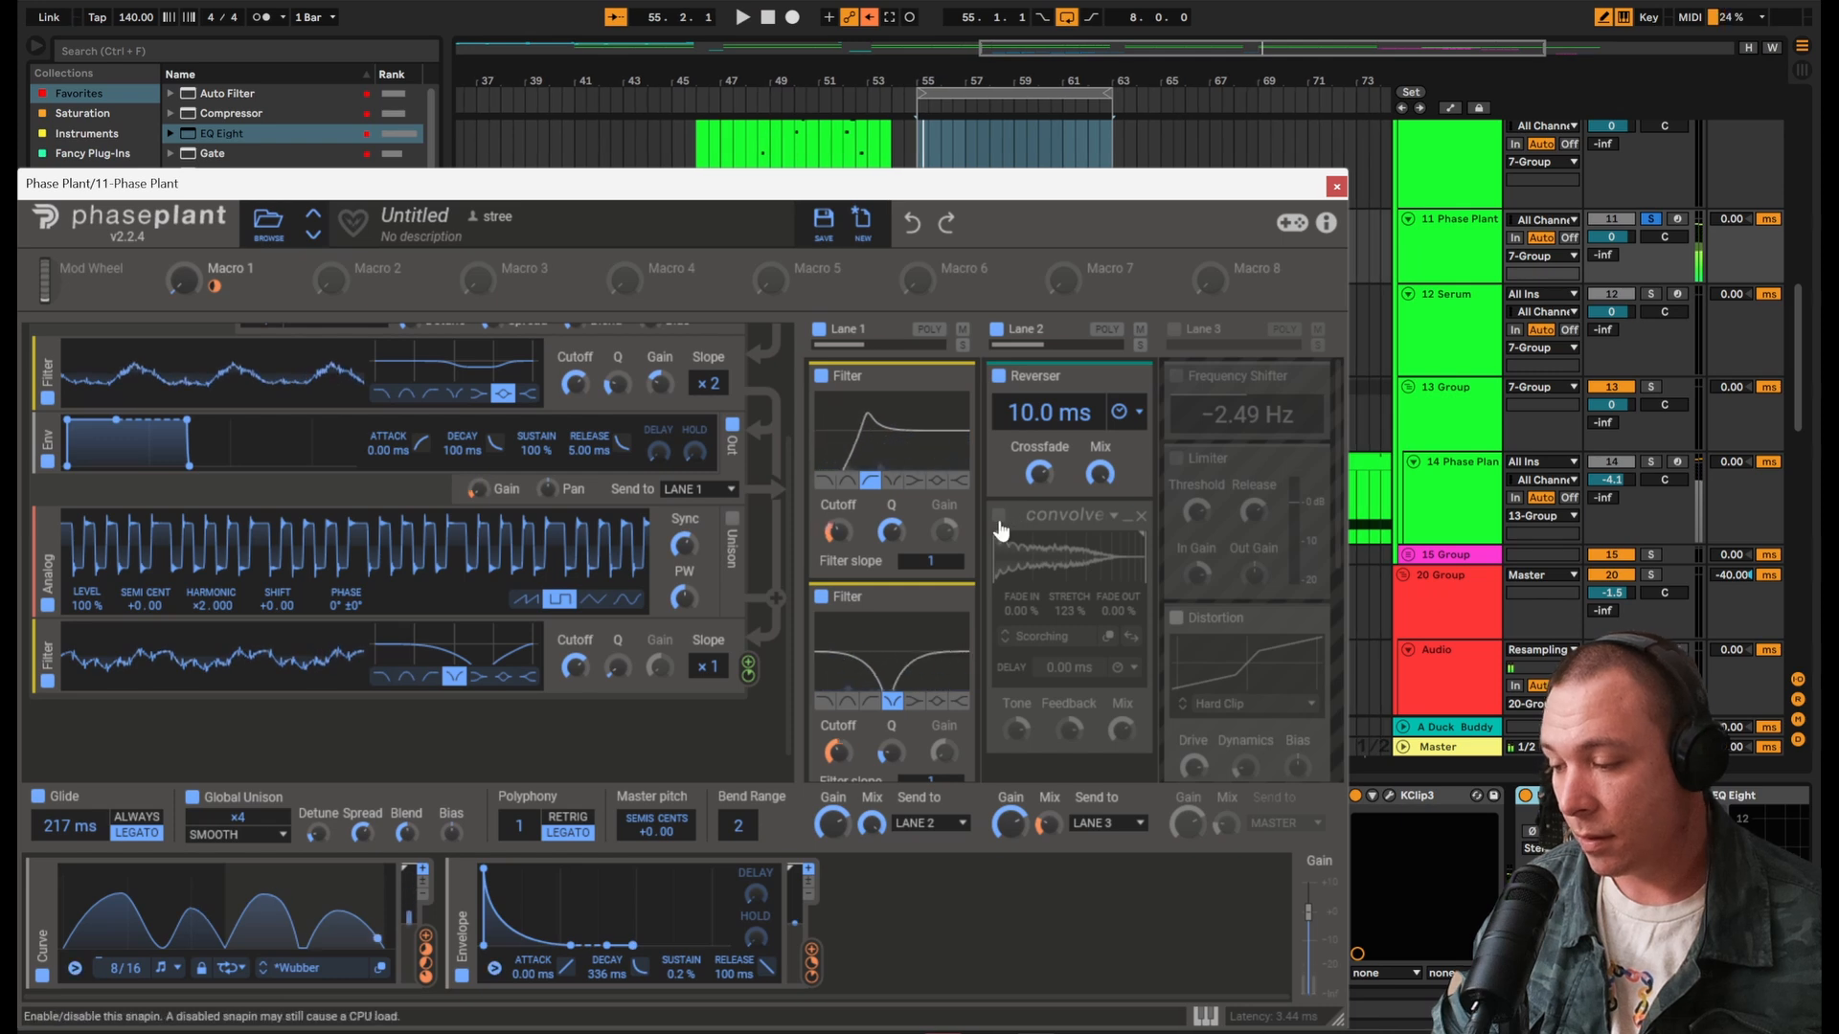
Step: Re-enable Lane 2's Scorching convolver in track 11's Phase Plant and listen to it together with the Reverser
{"action": "left_click", "coordinate": [1000, 514]}
{"action": "scroll", "coordinate": [1061, 507], "scroll_direction": "down", "scroll_amount": 2}
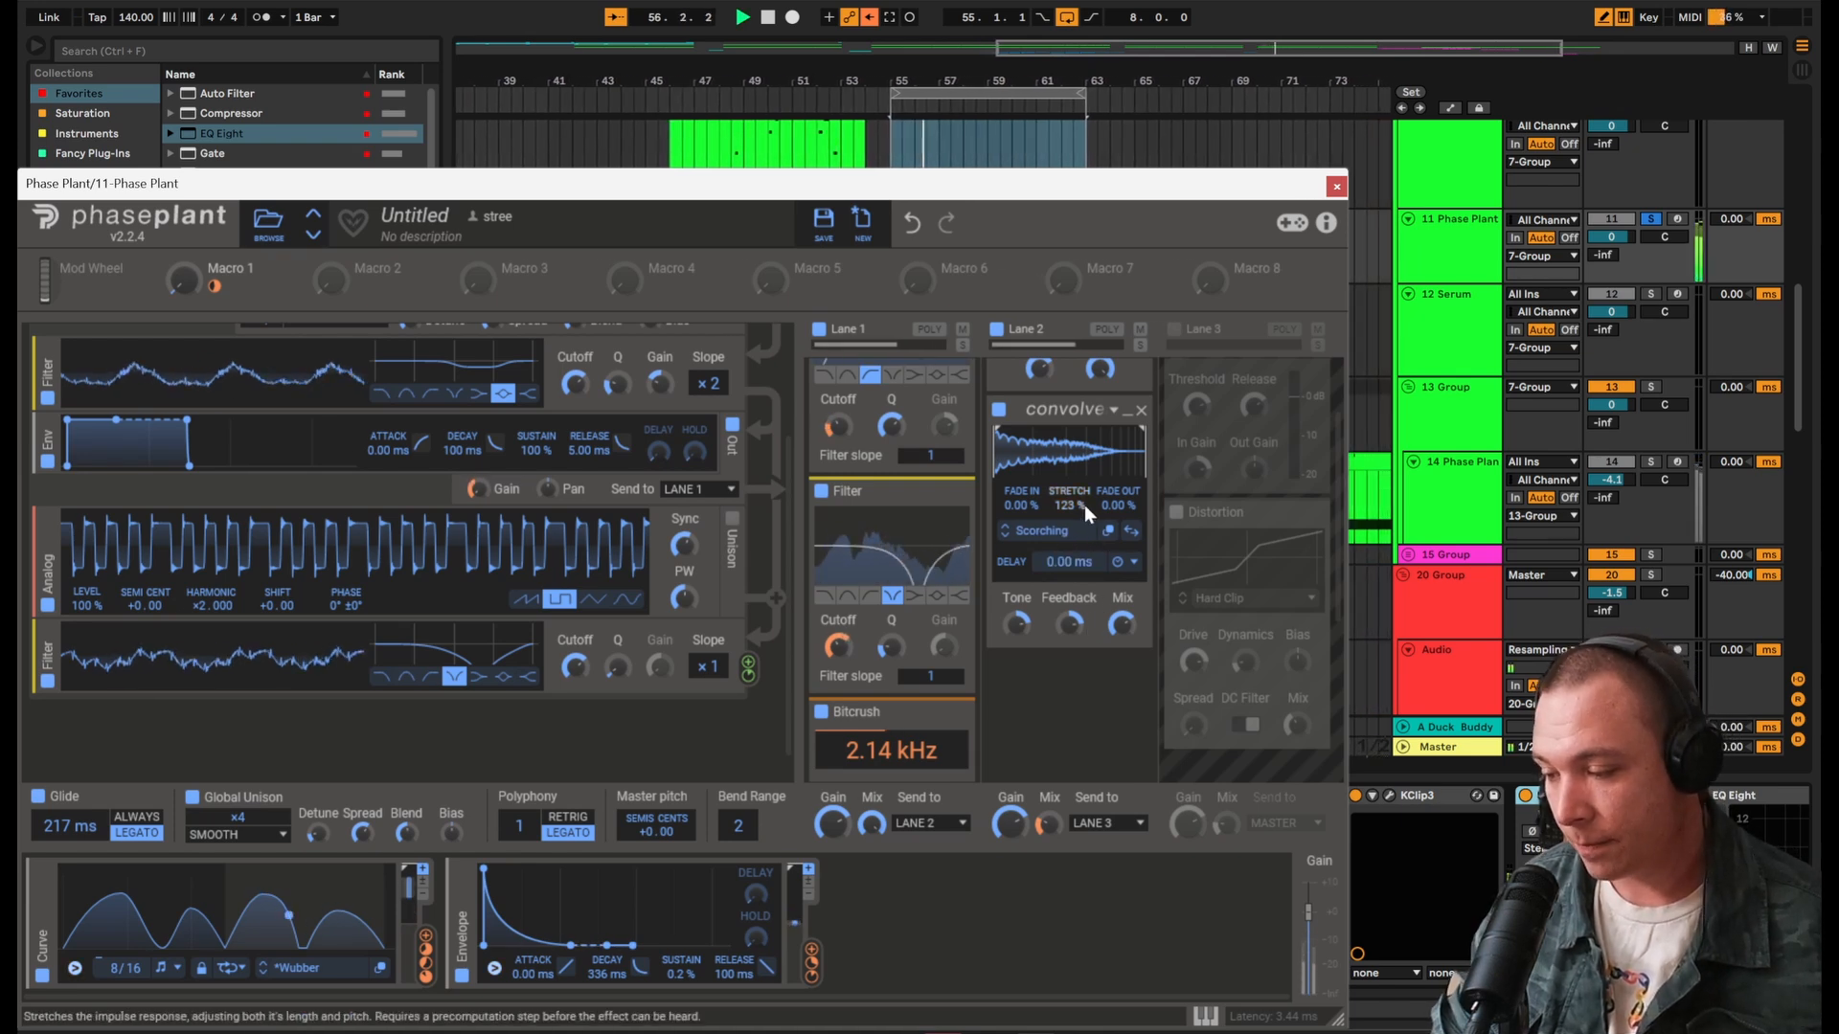
{"action": "scroll", "coordinate": [1035, 423], "scroll_direction": "up", "scroll_amount": 2}
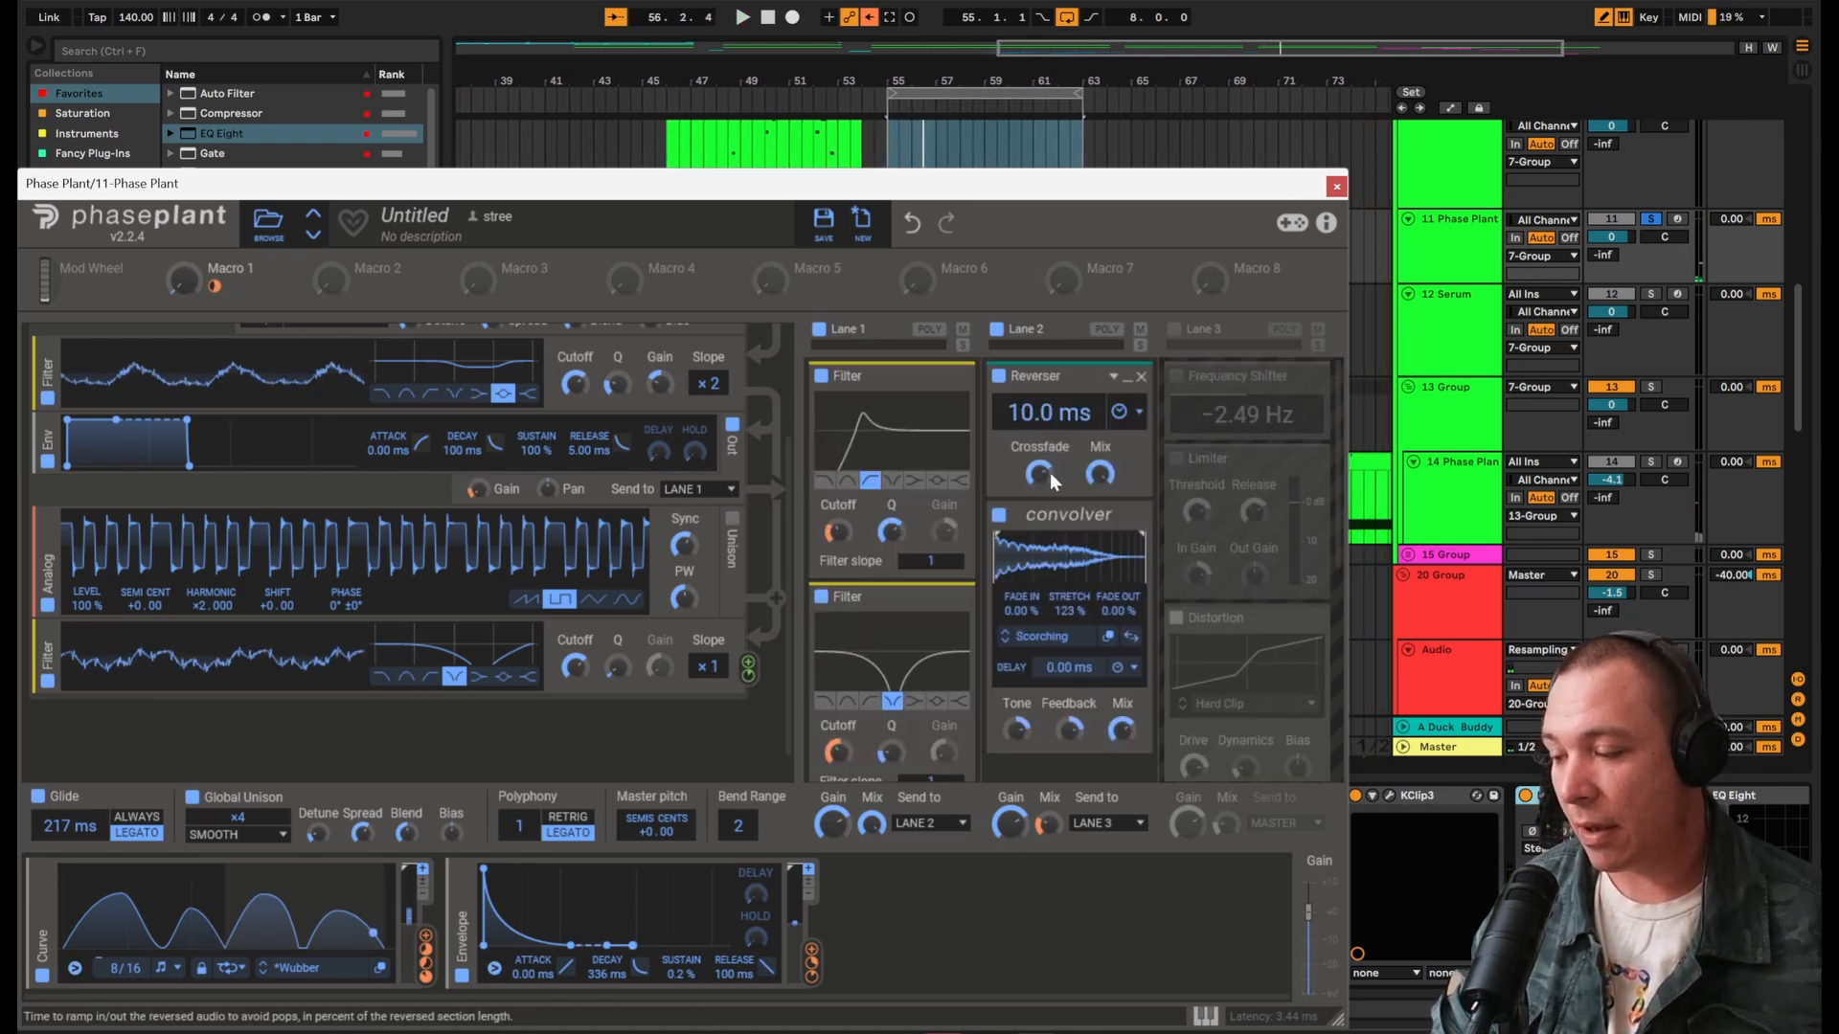
Step: Enable Lane 3, view its Hard Clip Distortion and play the loop with all three lanes active
{"action": "left_click", "coordinate": [1174, 330]}
{"action": "scroll", "coordinate": [1207, 498], "scroll_direction": "down", "scroll_amount": 4}
{"action": "scroll", "coordinate": [1254, 500], "scroll_direction": "up", "scroll_amount": 2}
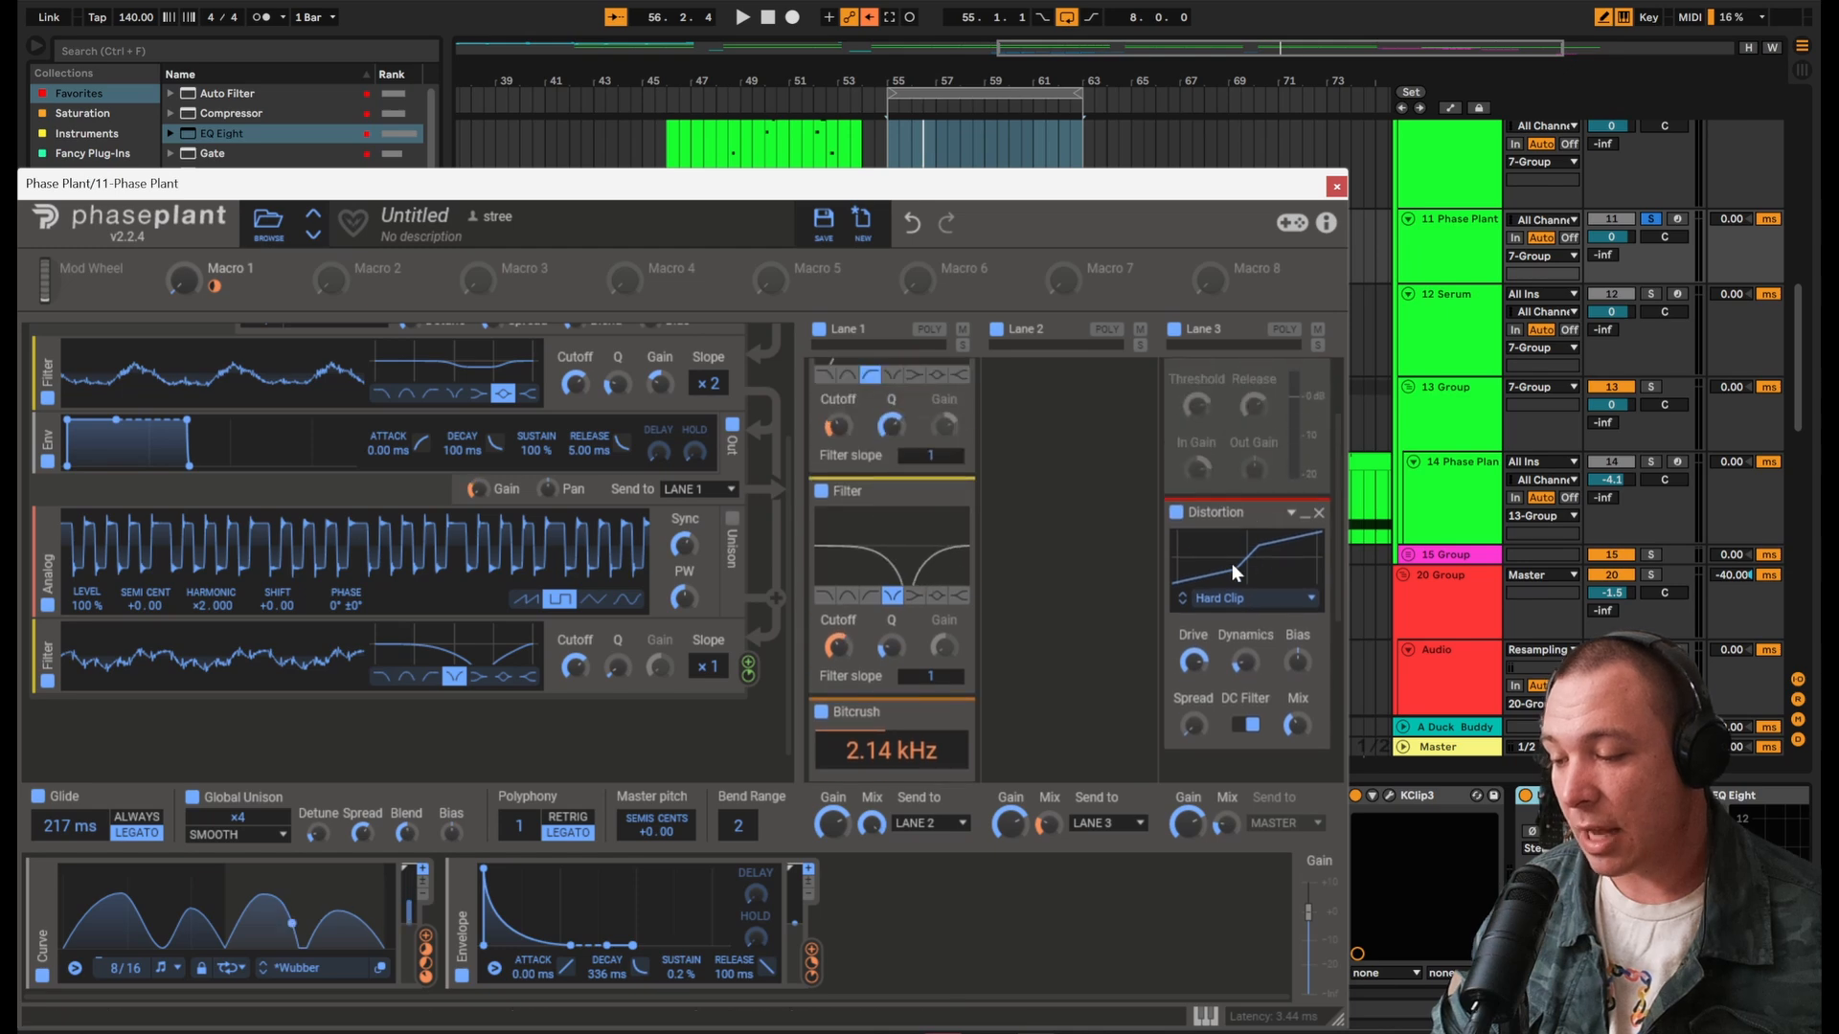
{"action": "key", "text": "space"}
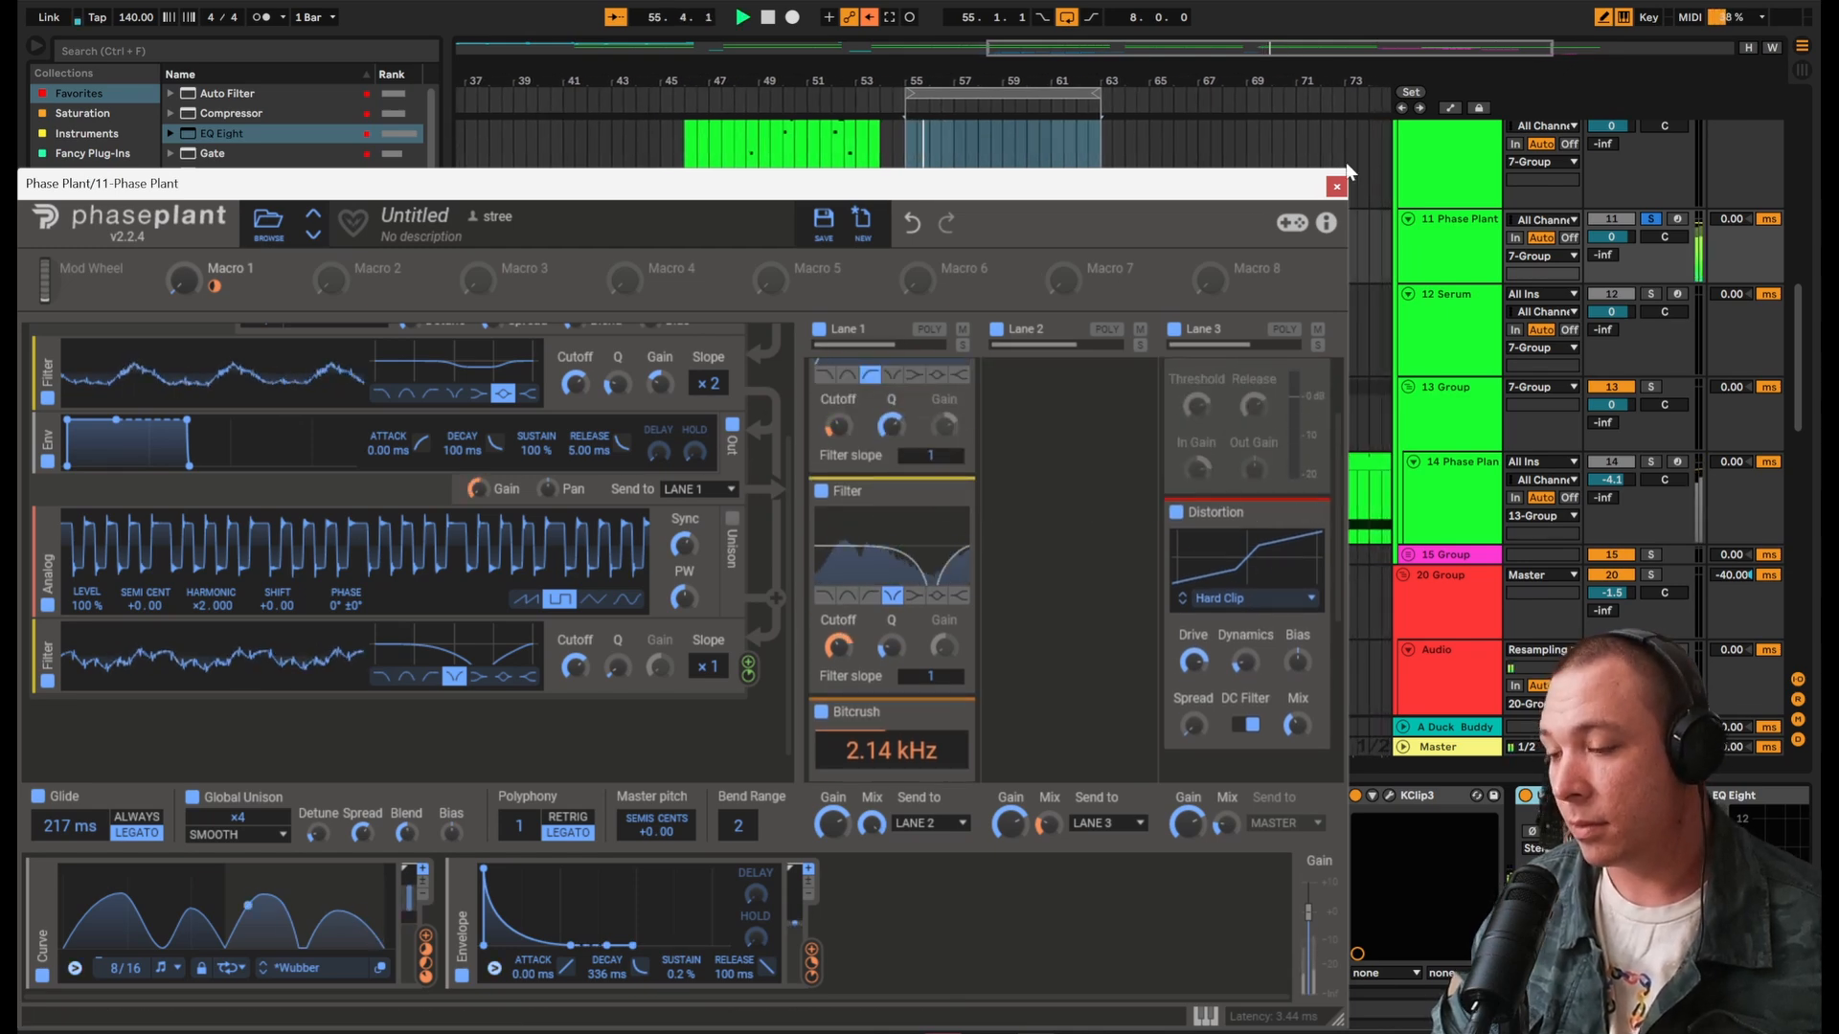
Step: Hide the plug-in window and collapse both OTTs, KClip3, EQ Eight, Glue Compressor and Wave Observer in track 11's device chain
{"action": "key", "text": "ctrl+alt+p"}
{"action": "scroll", "coordinate": [577, 809], "scroll_direction": "right", "scroll_amount": 5}
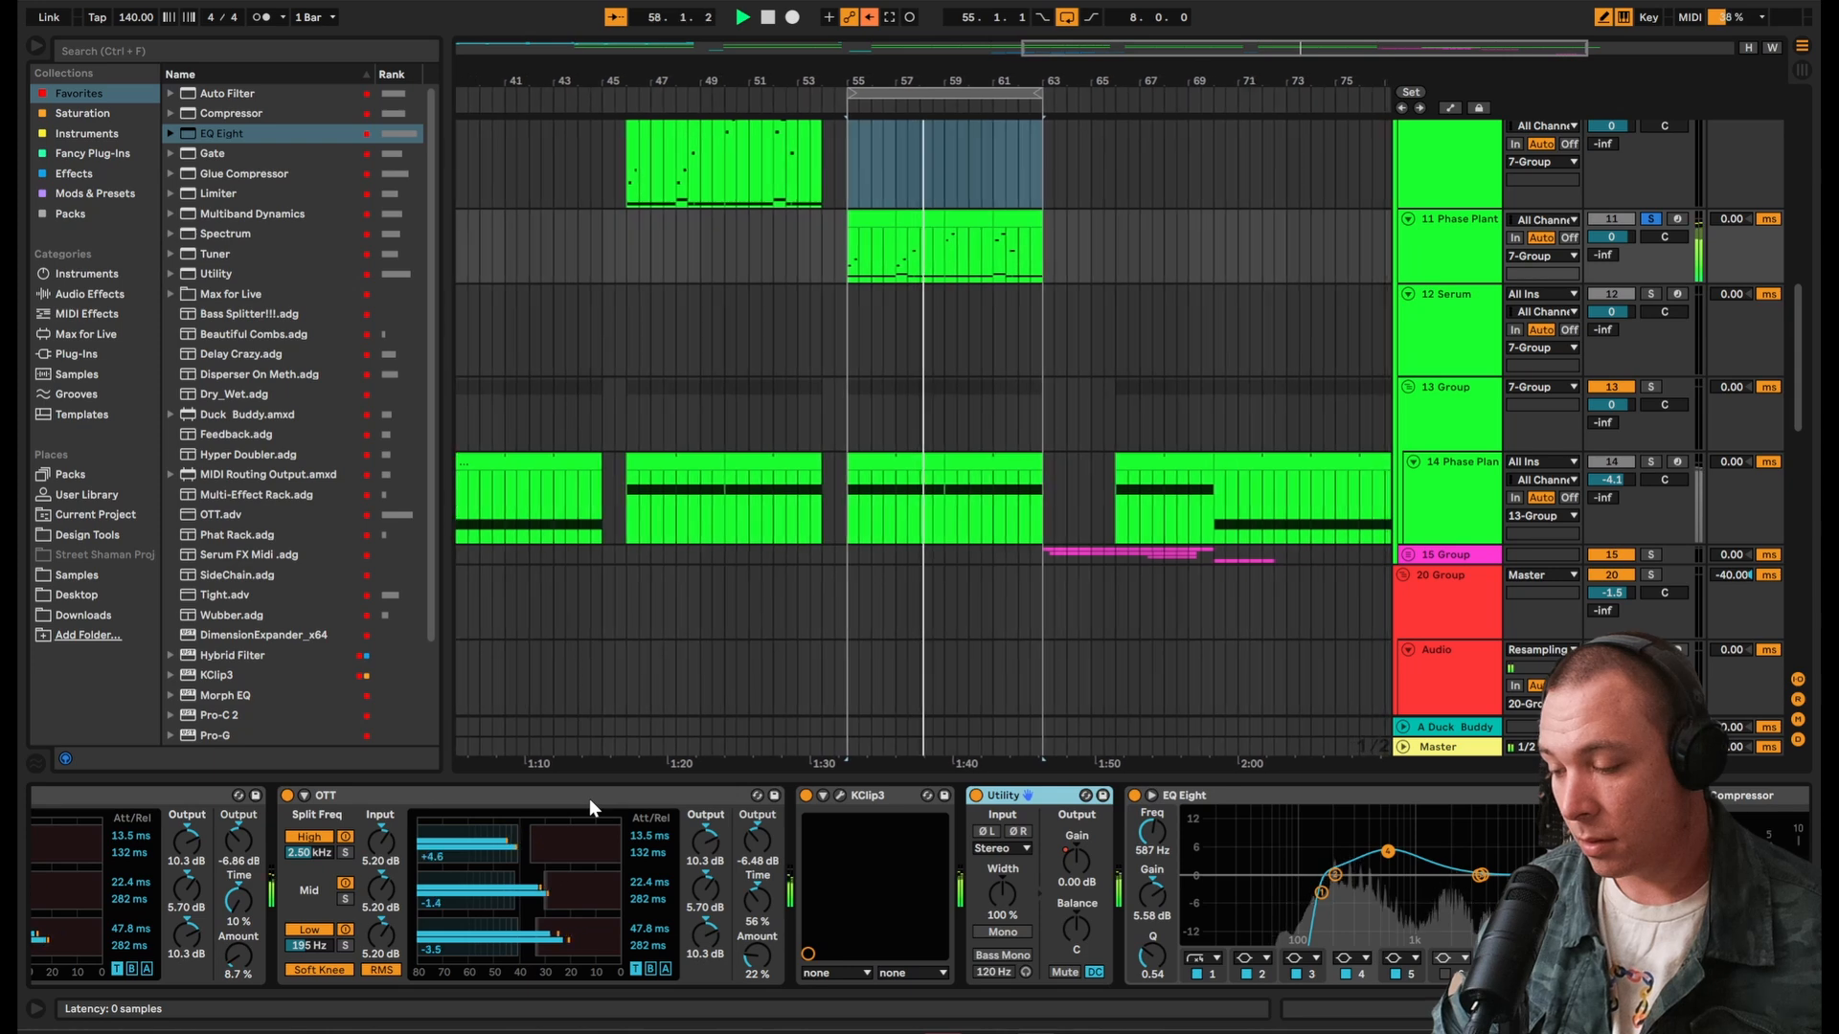
{"action": "scroll", "coordinate": [584, 804], "scroll_direction": "left", "scroll_amount": 2}
{"action": "double_click", "coordinate": [509, 796]}
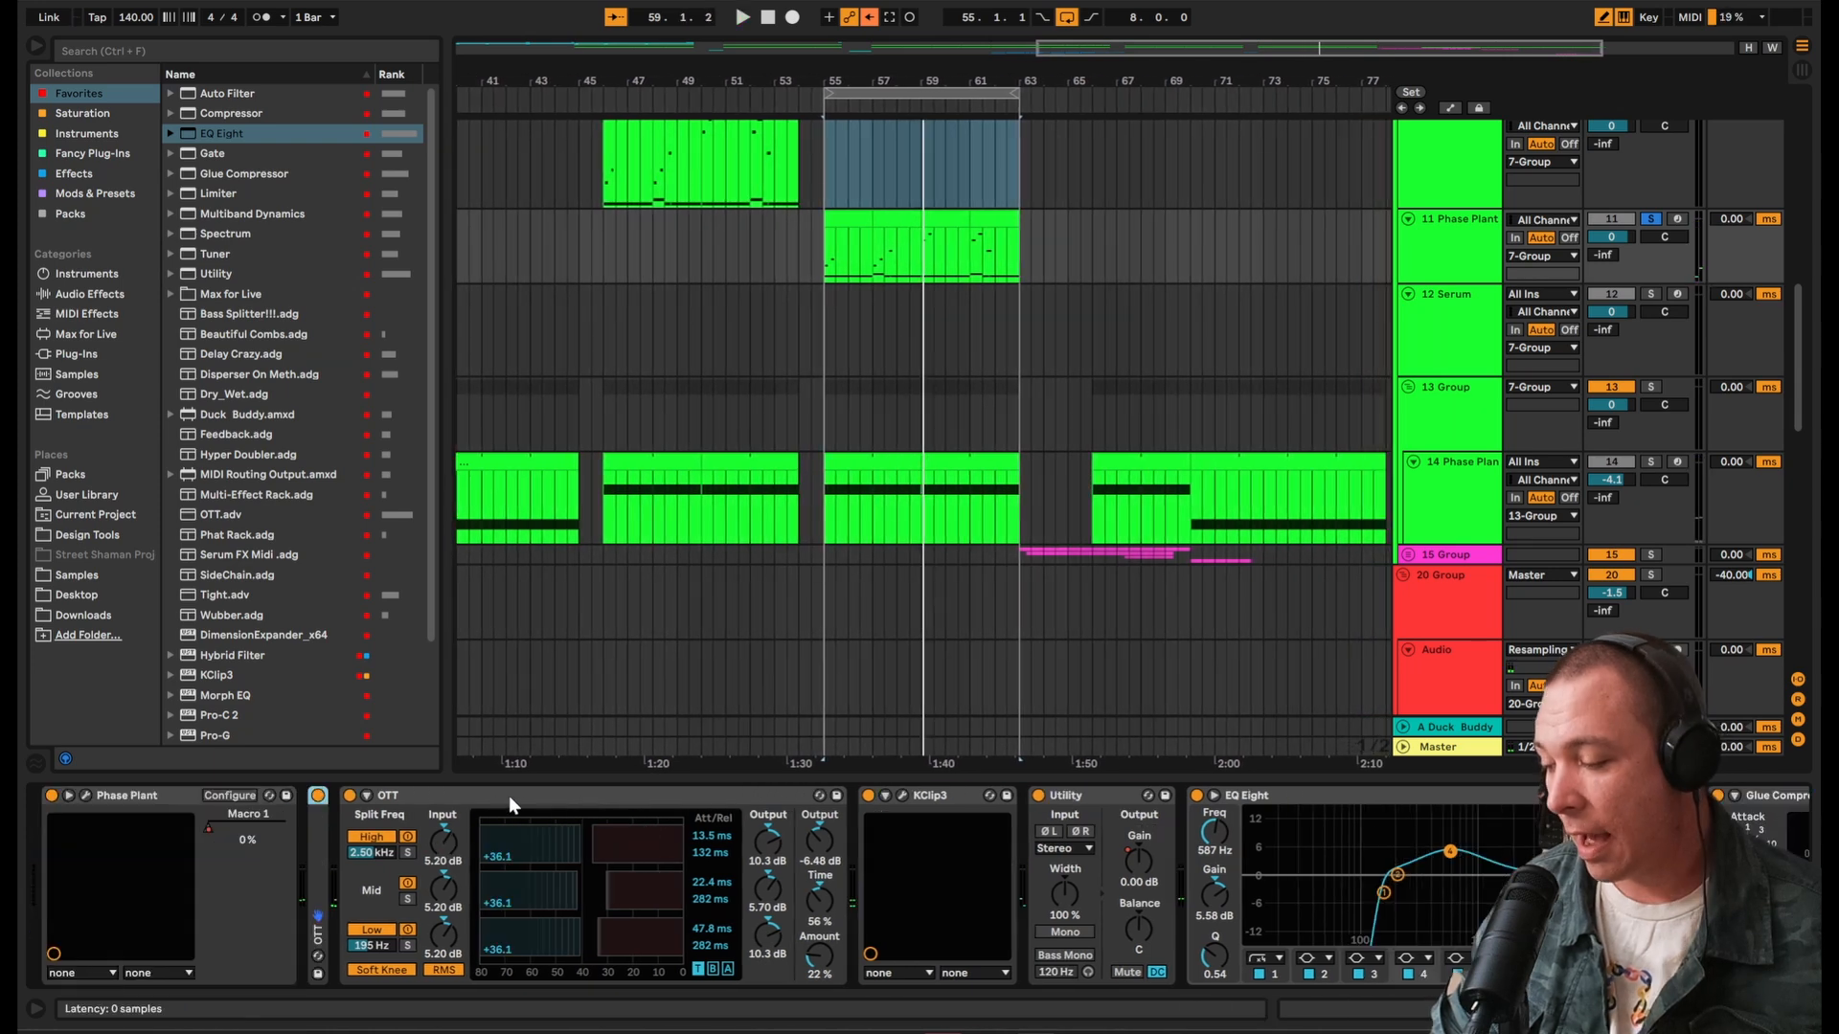
{"action": "double_click", "coordinate": [509, 796]}
{"action": "double_click", "coordinate": [475, 797]}
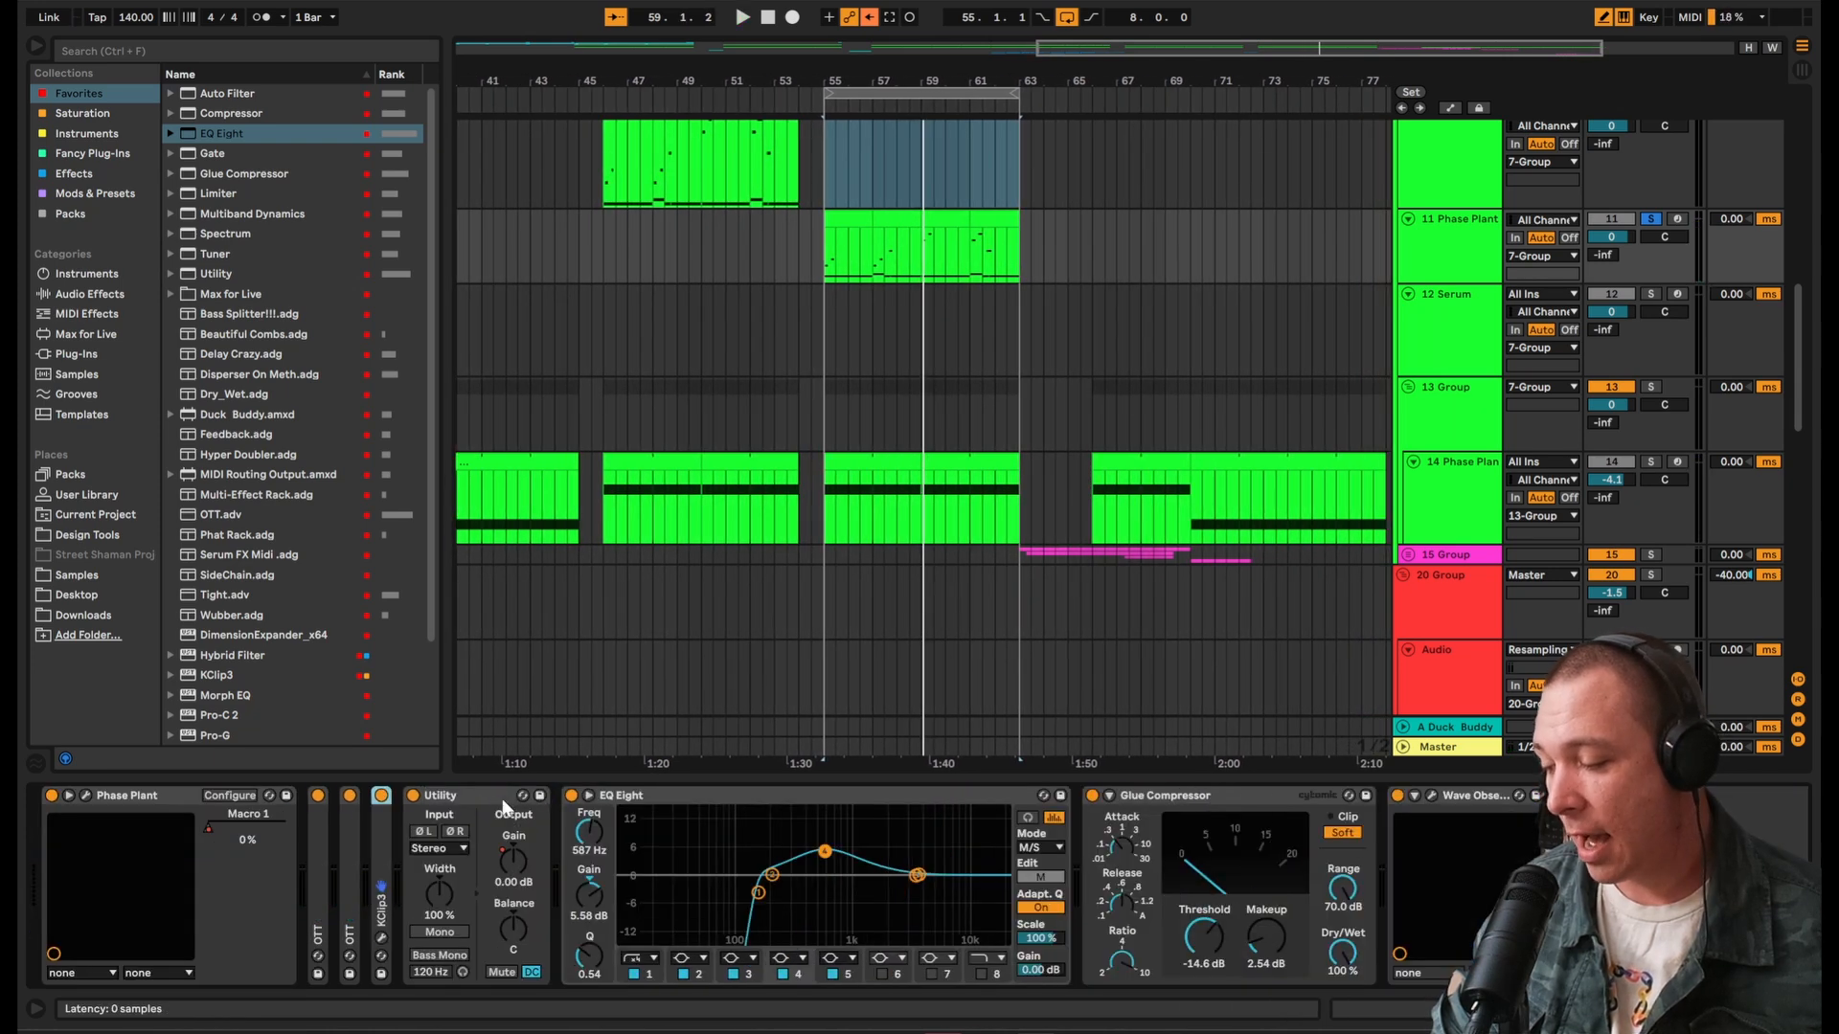
{"action": "double_click", "coordinate": [715, 794]}
{"action": "double_click", "coordinate": [715, 794]}
{"action": "double_click", "coordinate": [715, 794]}
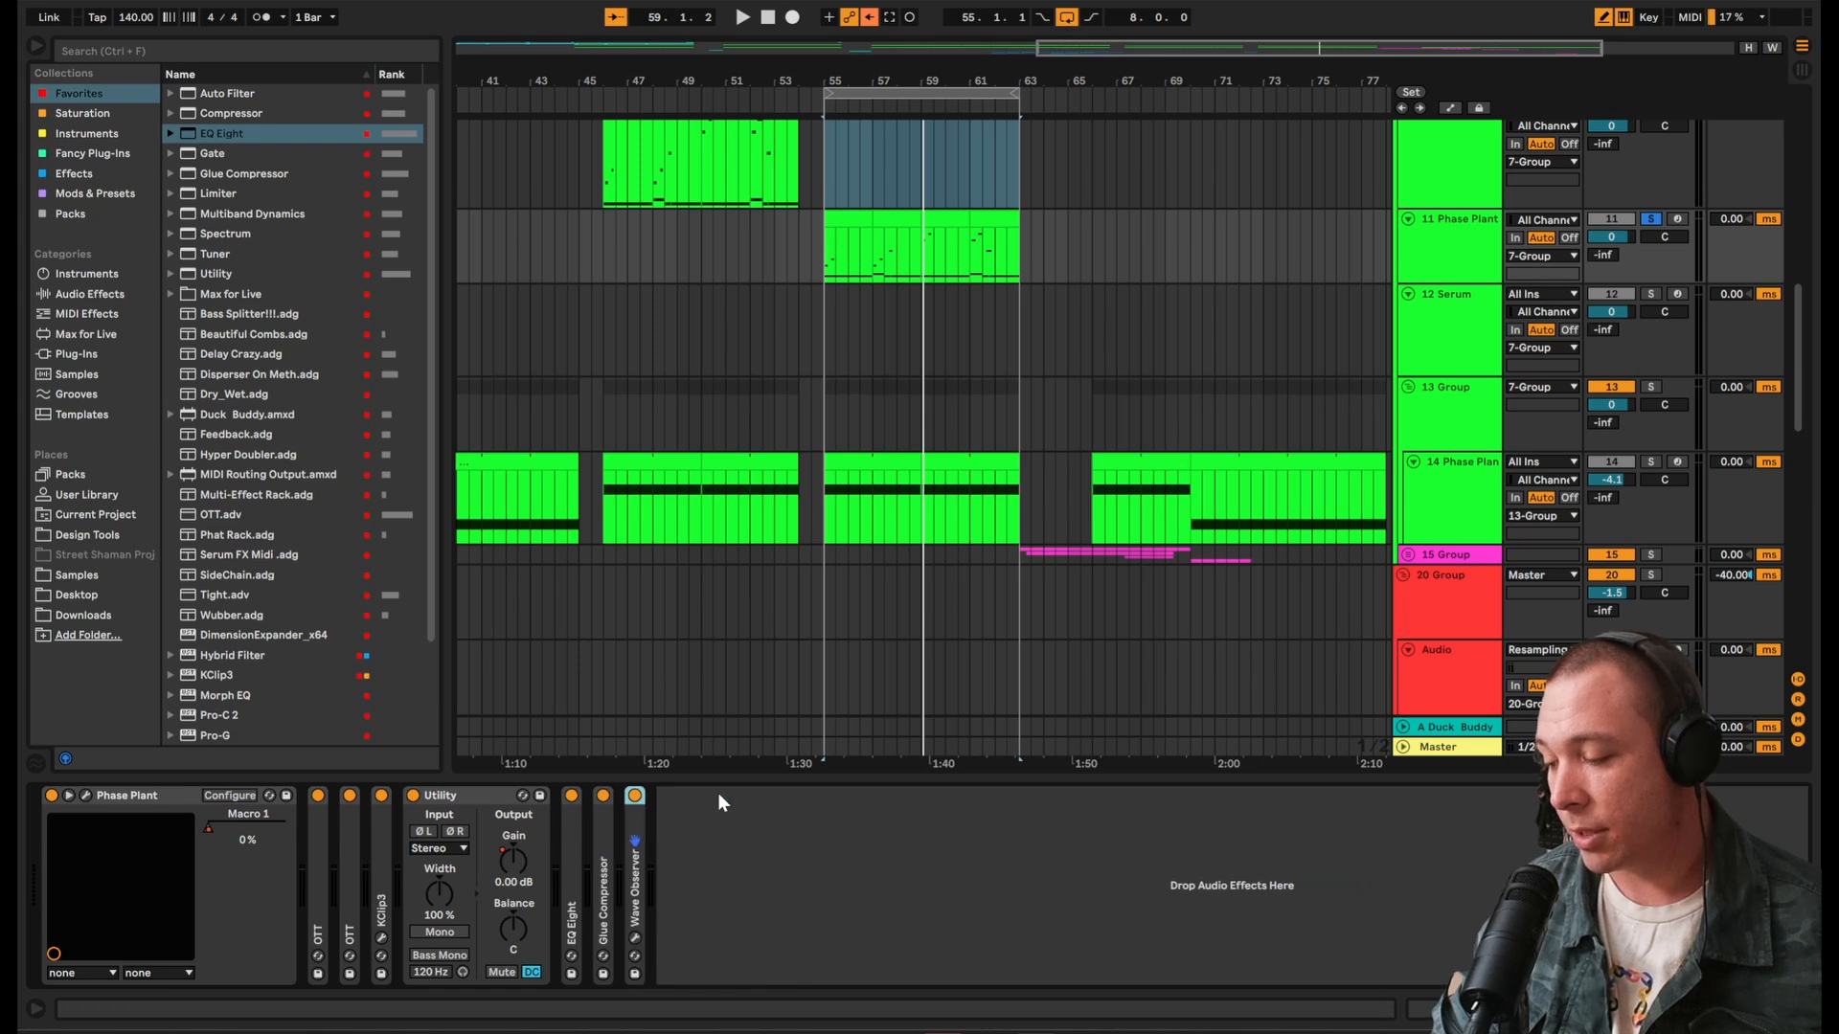
Step: Group track 11's effects from the first OTT through the Glue Compressor into an Audio Effect Rack
{"action": "left_click", "coordinate": [308, 886]}
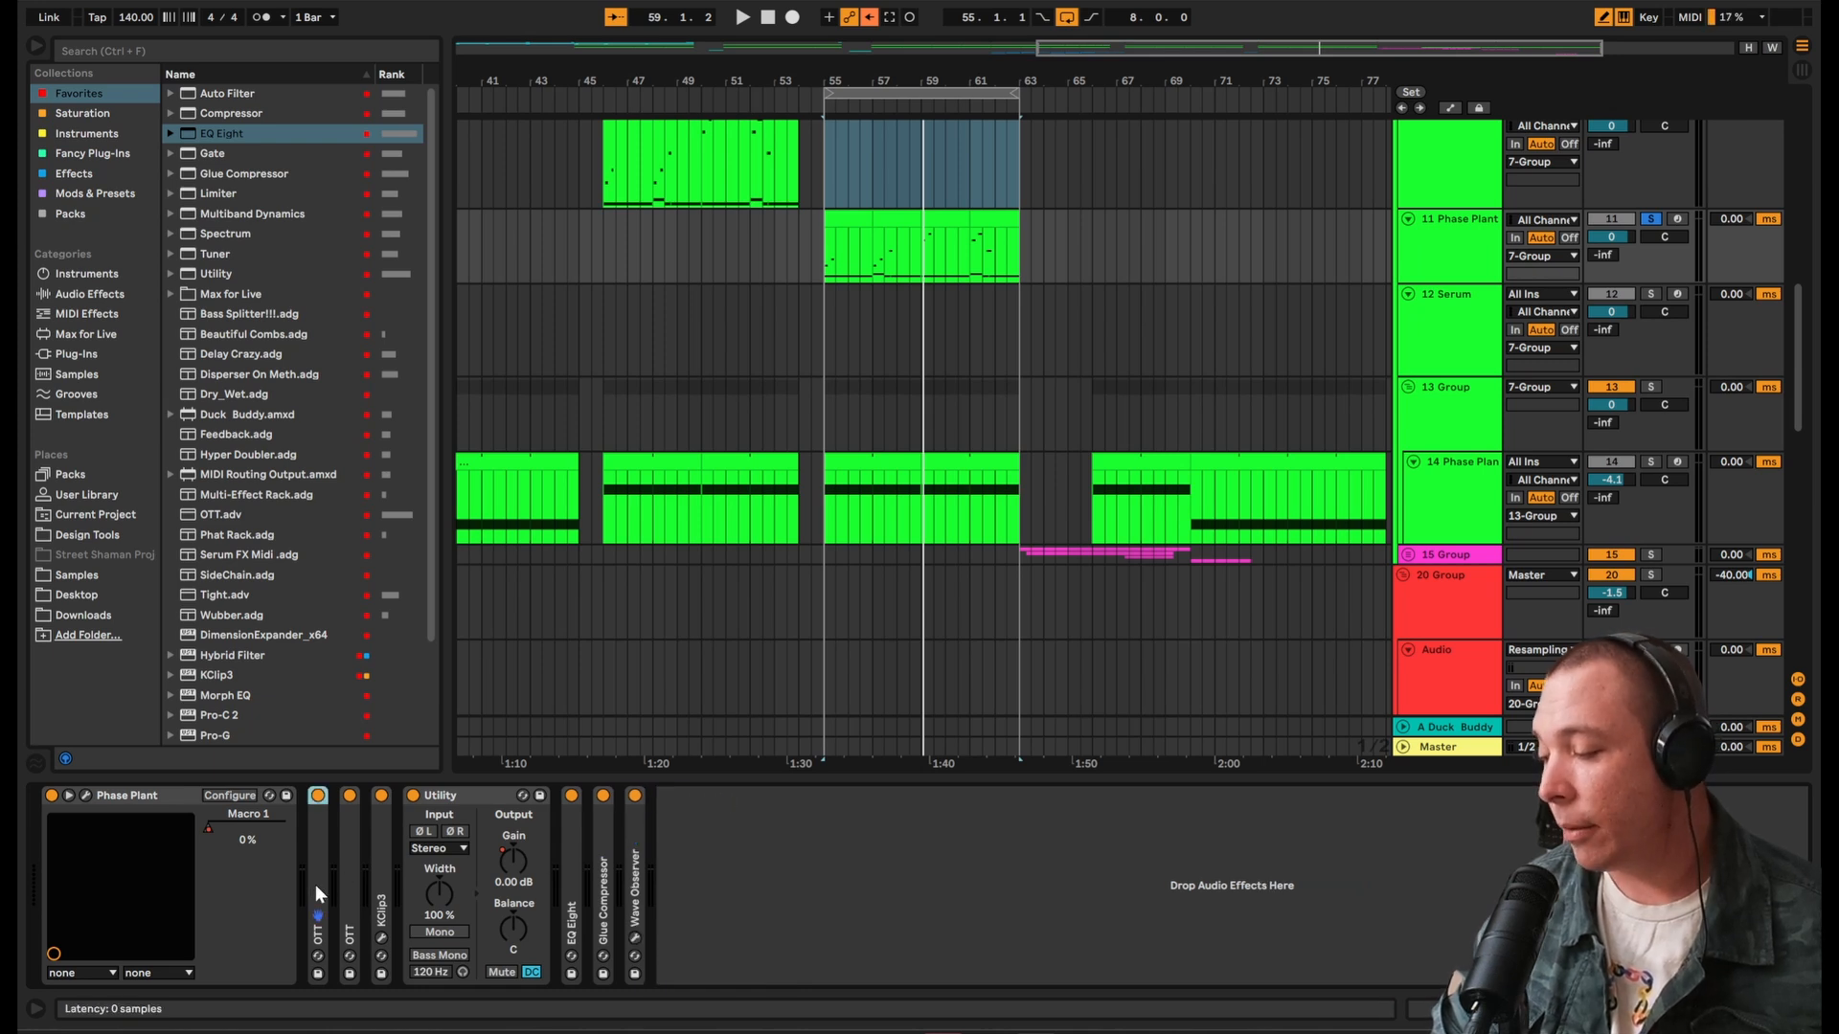
{"action": "left_click", "coordinate": [637, 884], "text": "shift"}
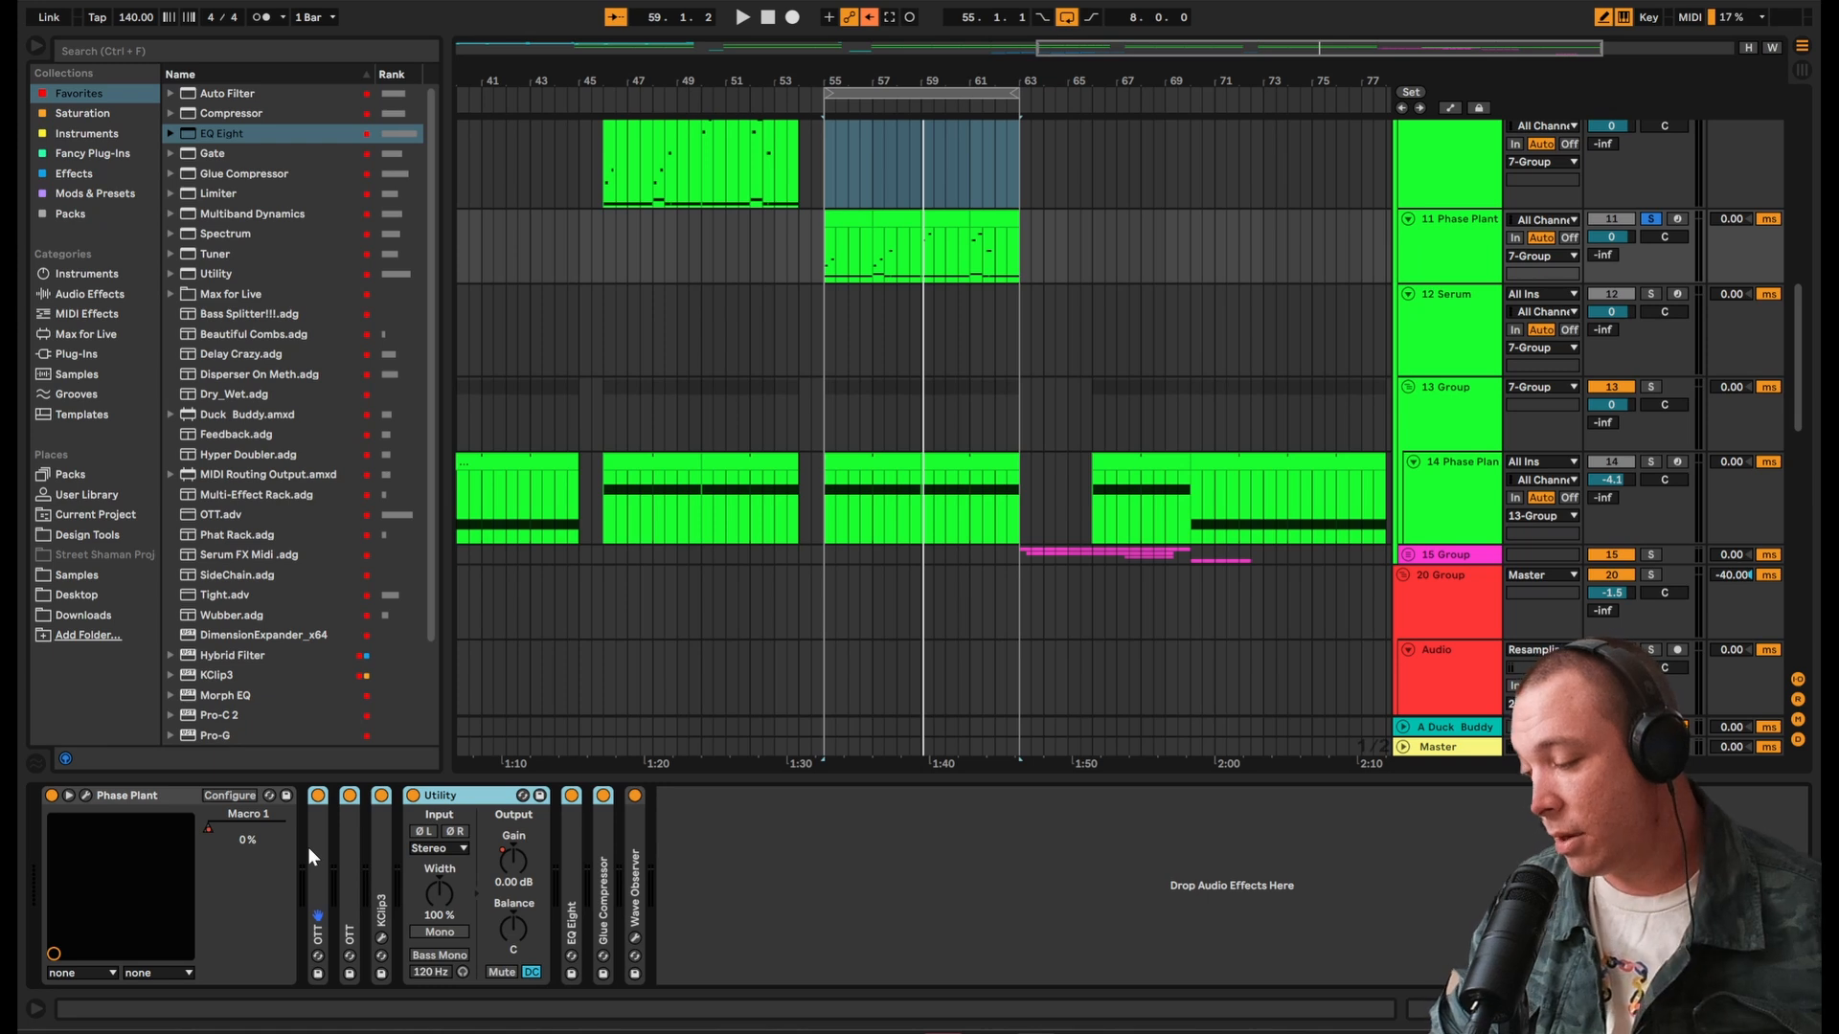
{"action": "key", "text": "ctrl+g"}
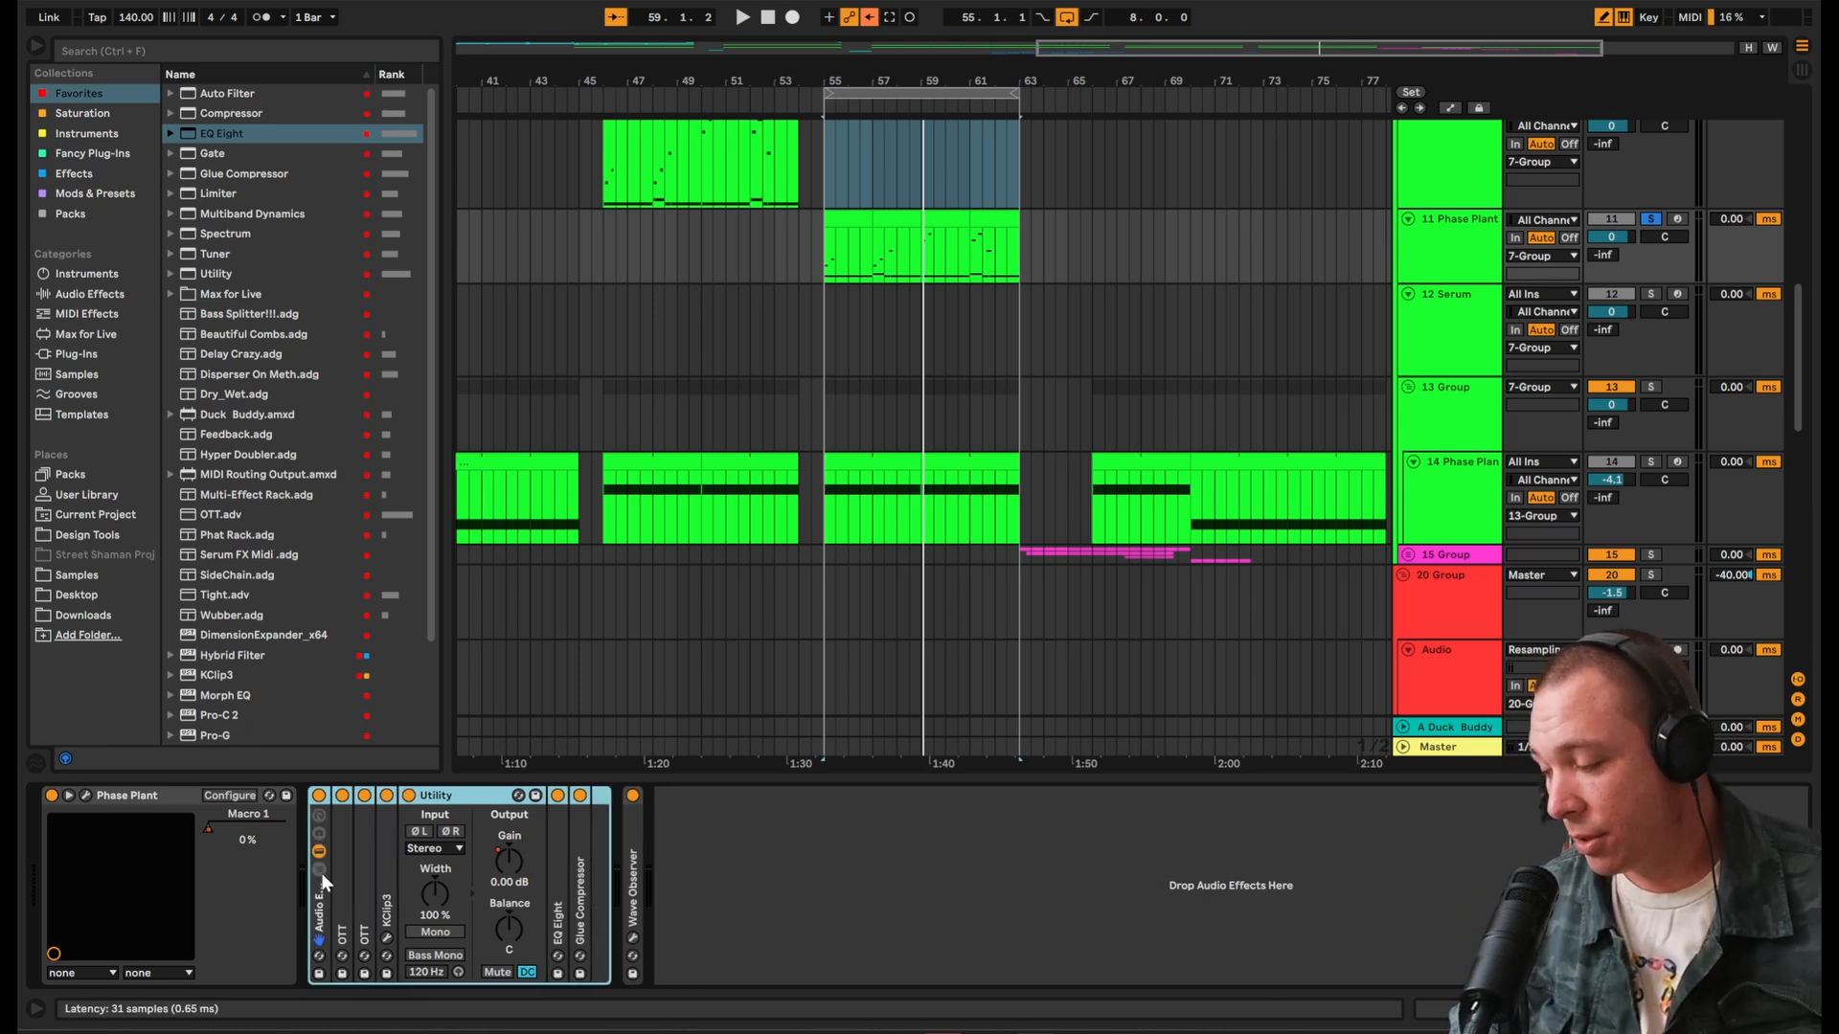
Step: Expand the rack's Glue Compressor and EQ Eight, and compare the loop from bar 55 with the Glue Compressor off and on
{"action": "double_click", "coordinate": [580, 897]}
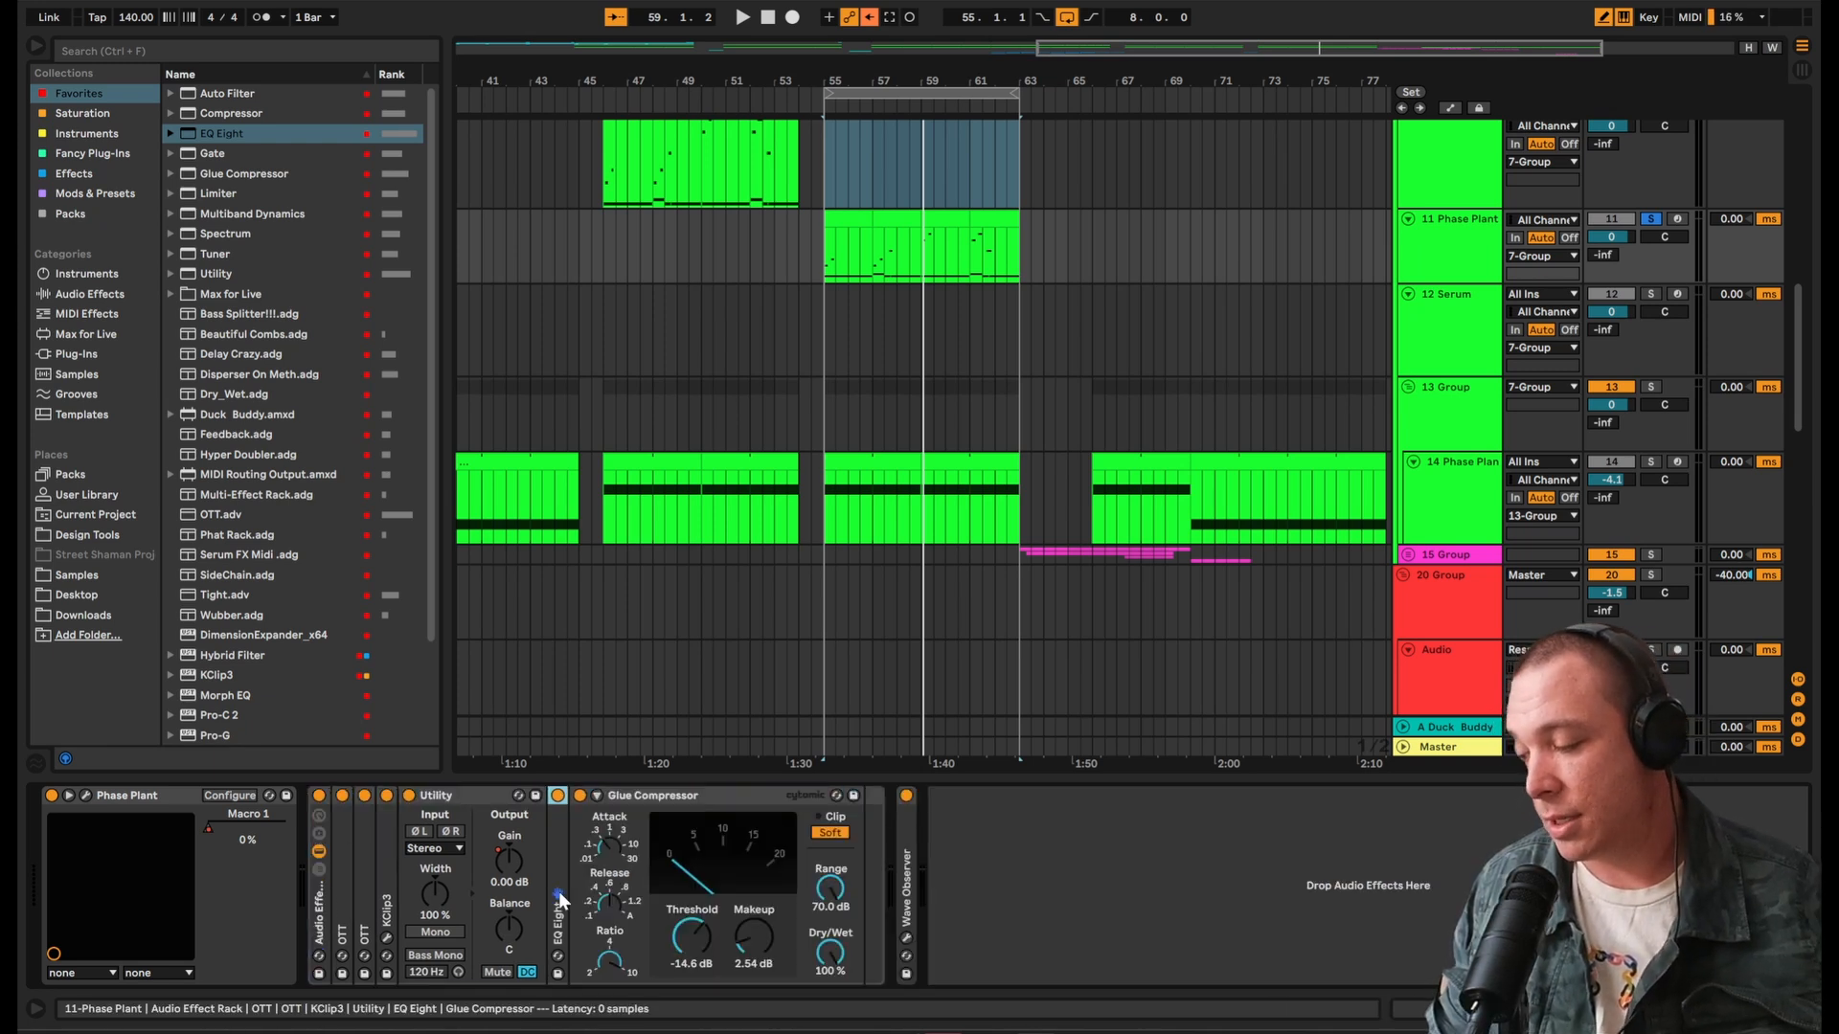
{"action": "double_click", "coordinate": [559, 891]}
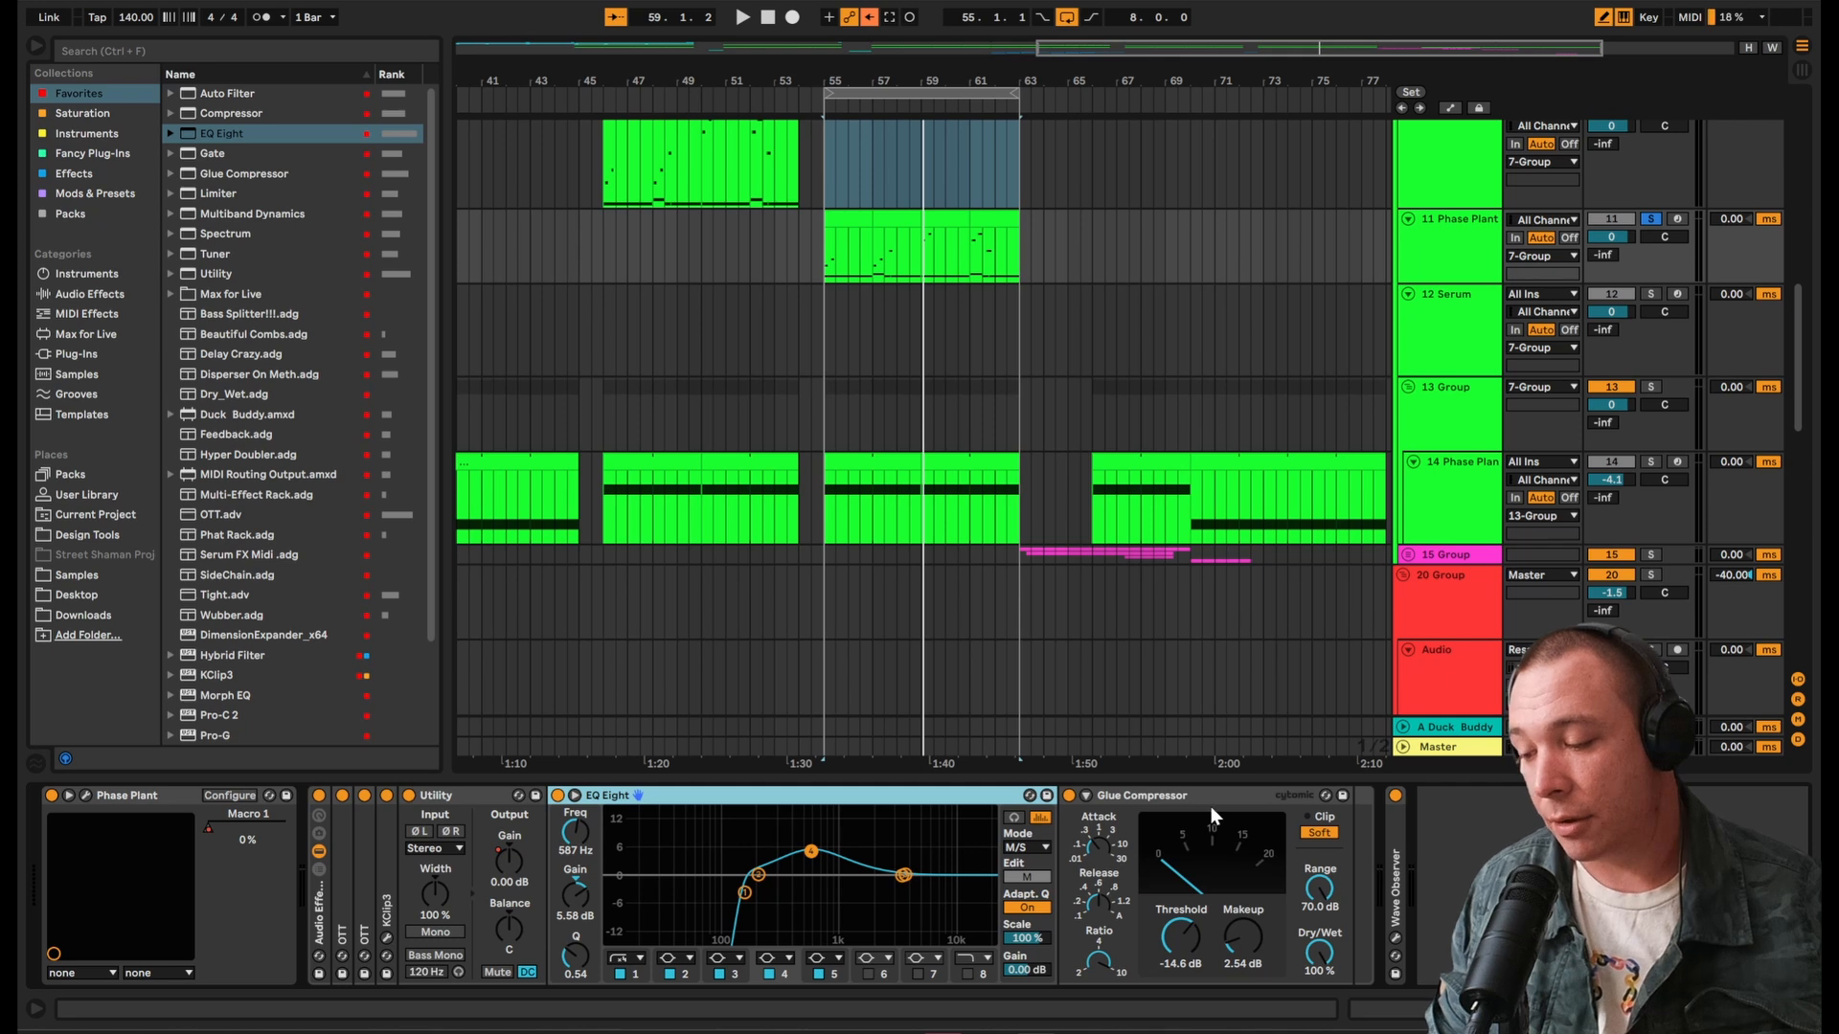
{"action": "left_click", "coordinate": [1070, 795]}
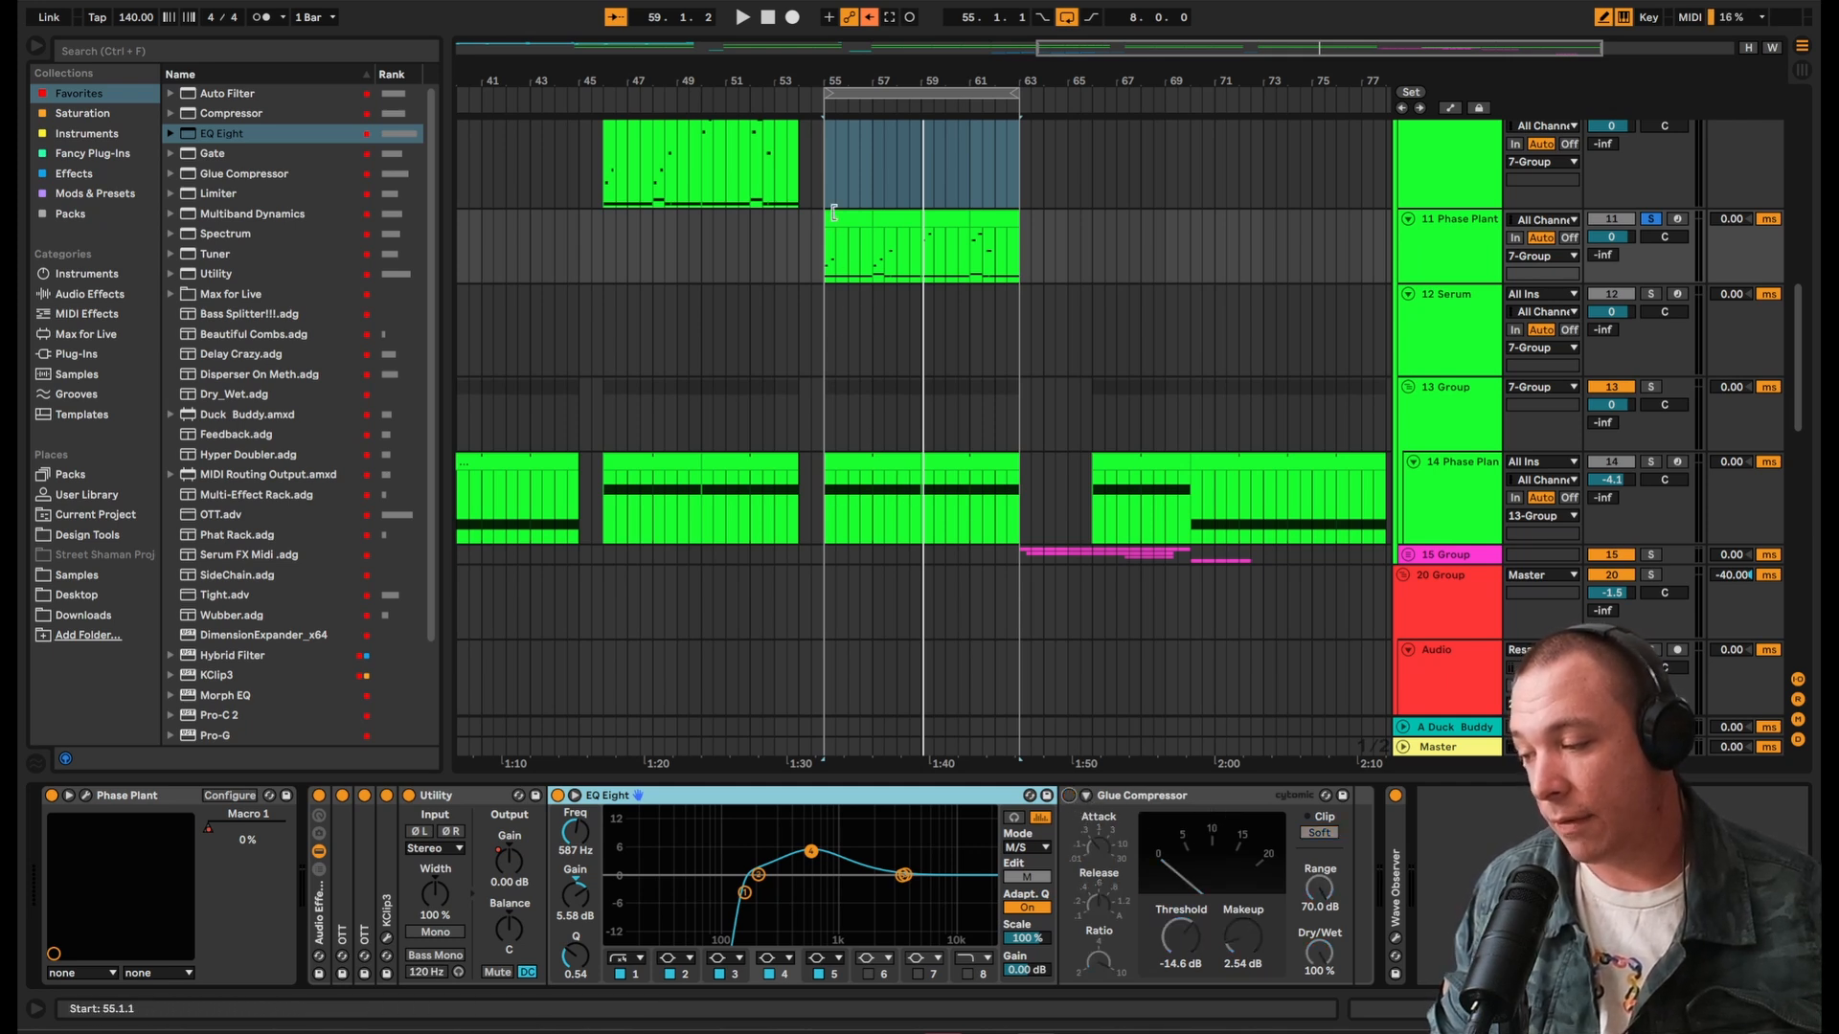
{"action": "left_click", "coordinate": [830, 246]}
{"action": "key", "text": "space"}
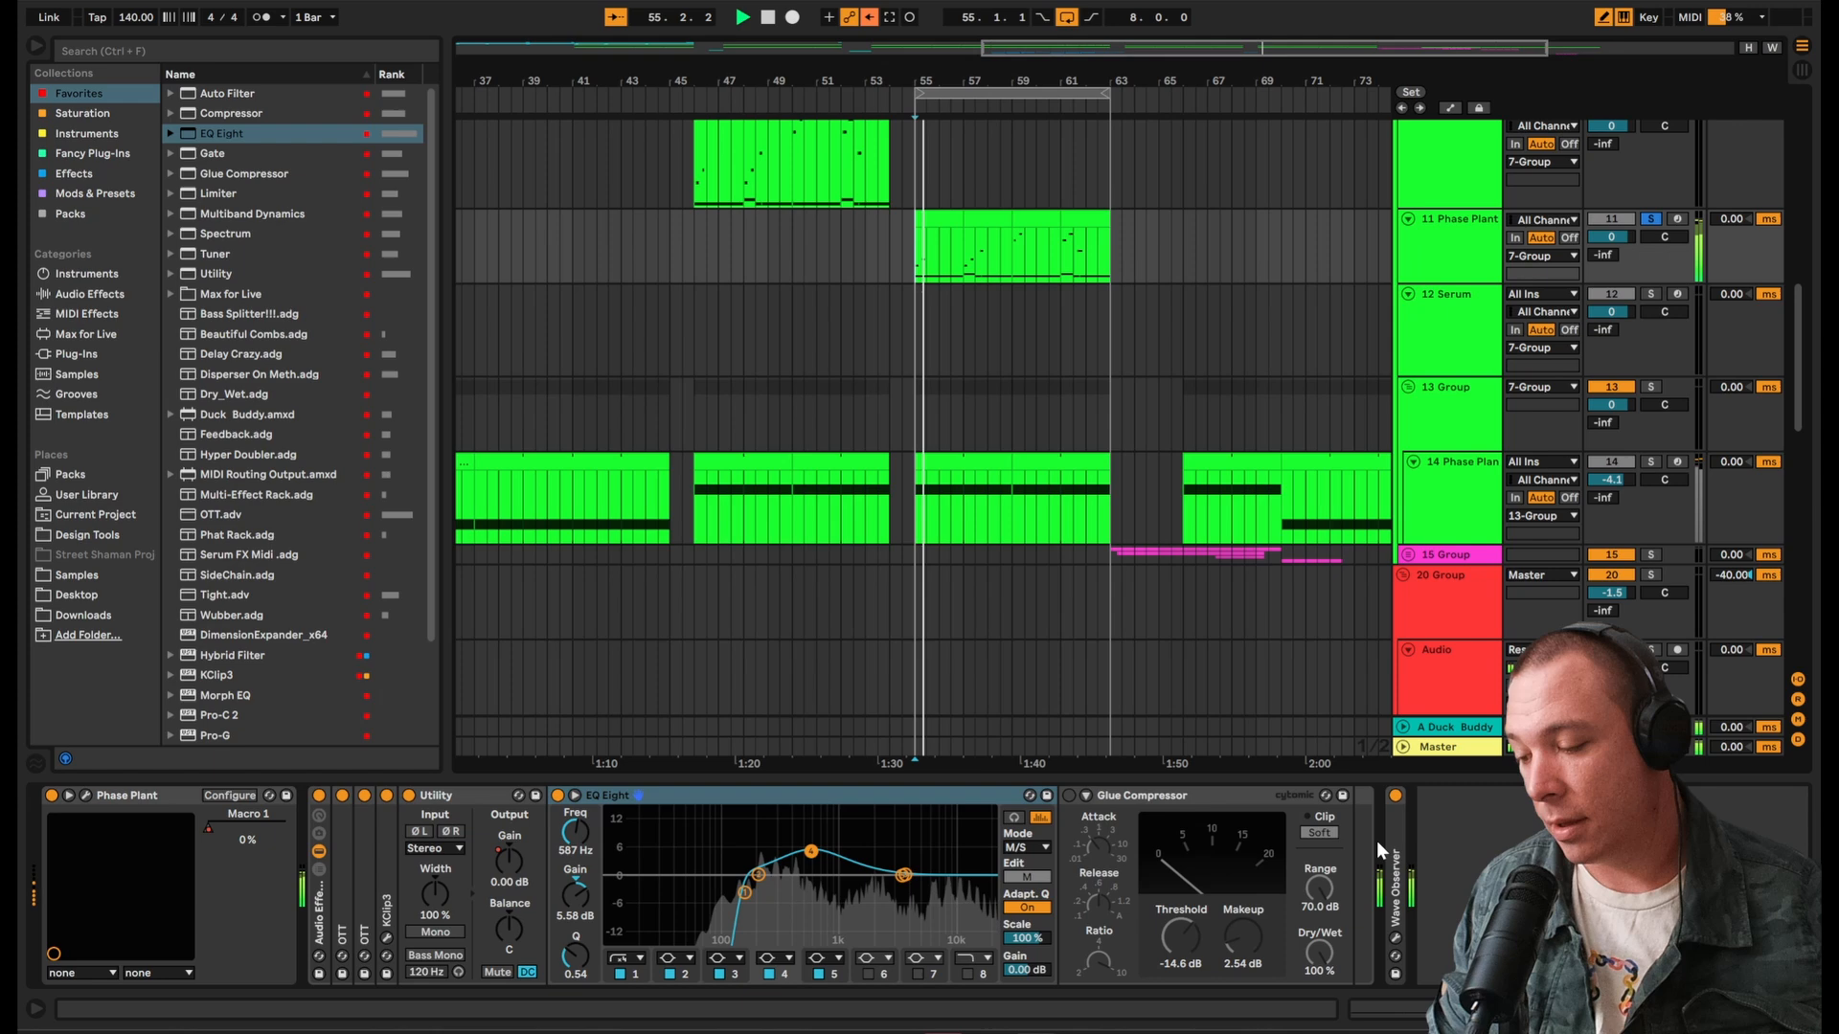
{"action": "left_click", "coordinate": [1069, 796]}
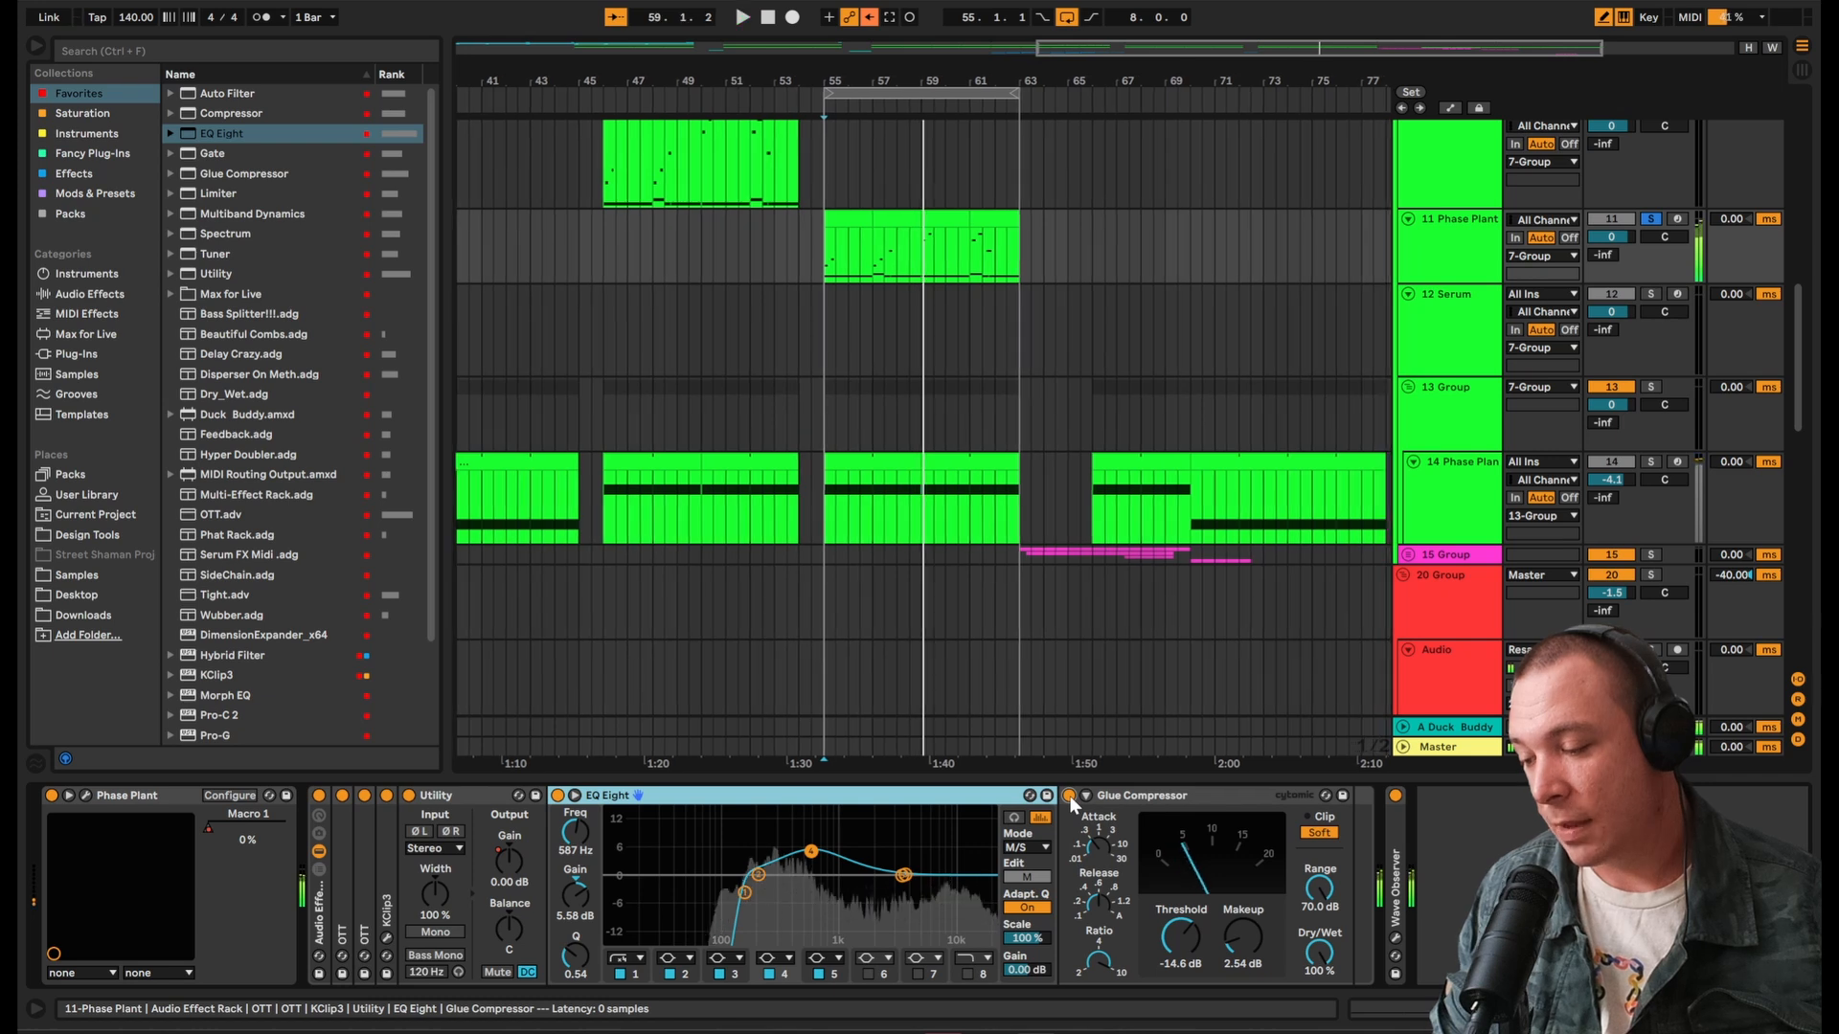
Step: Collapse the Glue Compressor and EQ Eight inside track 11's rack
{"action": "double_click", "coordinate": [1169, 797]}
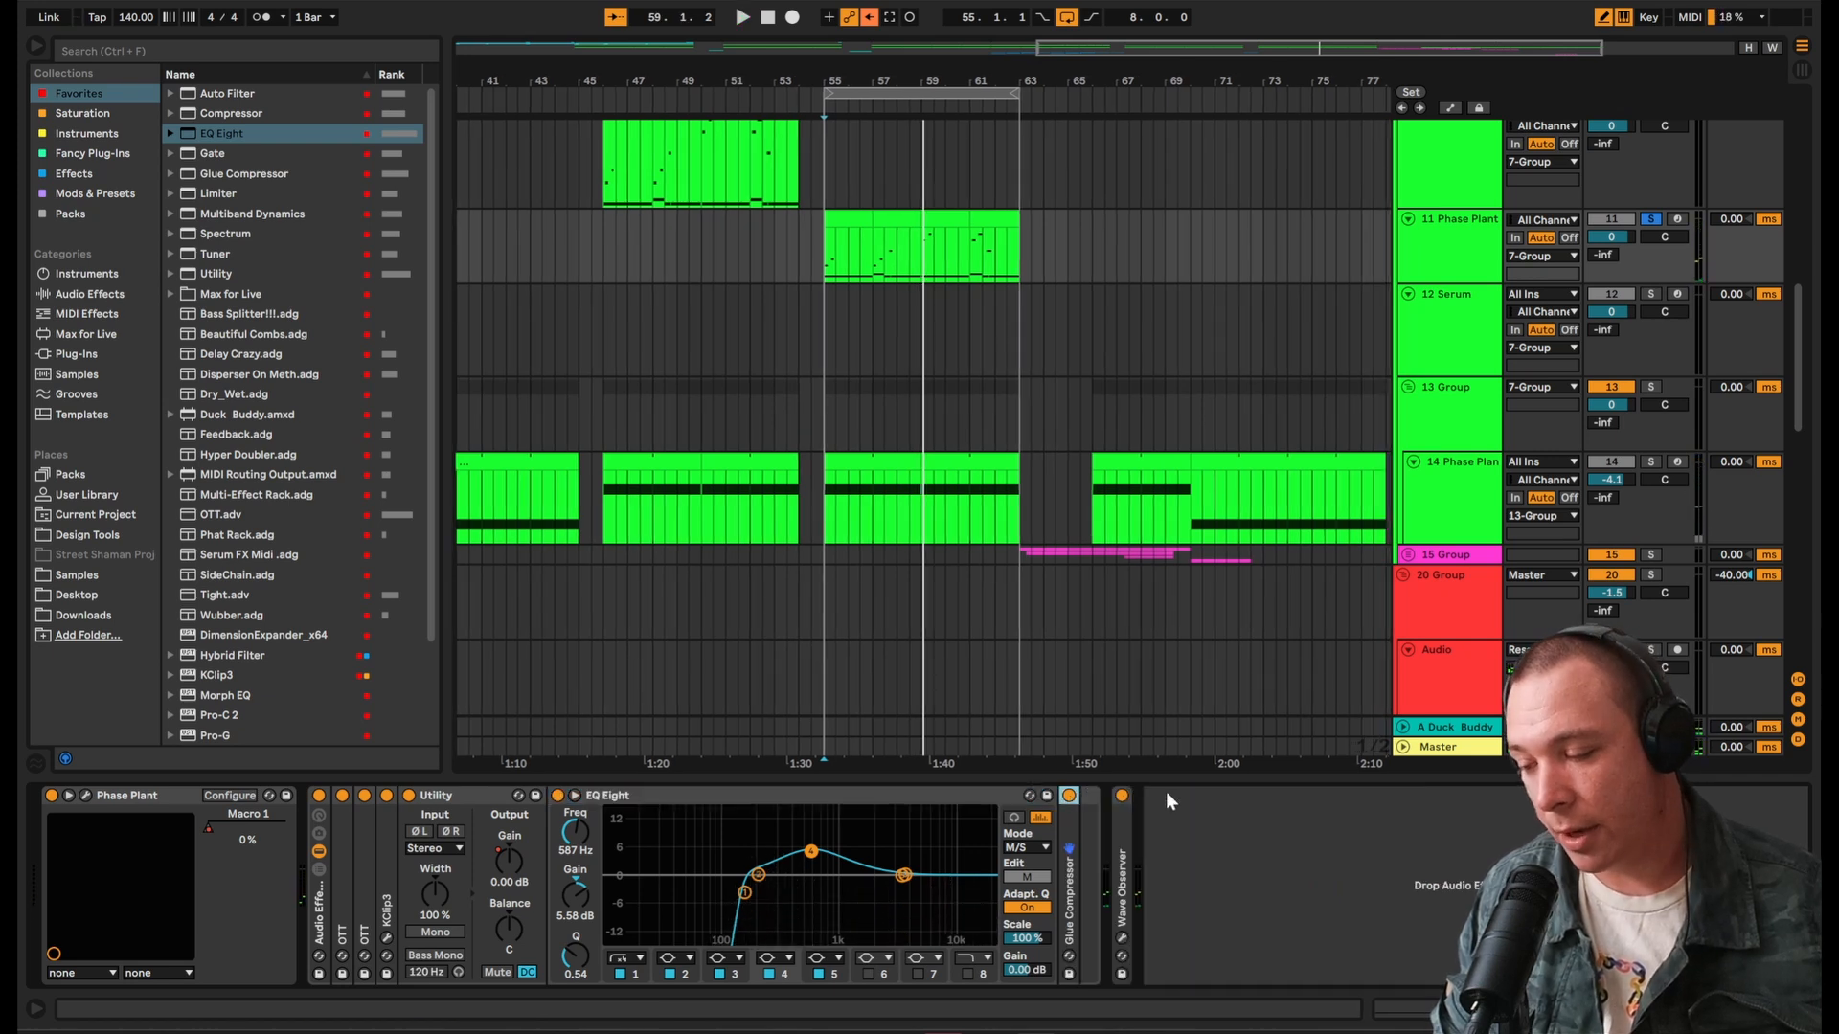
{"action": "double_click", "coordinate": [935, 797]}
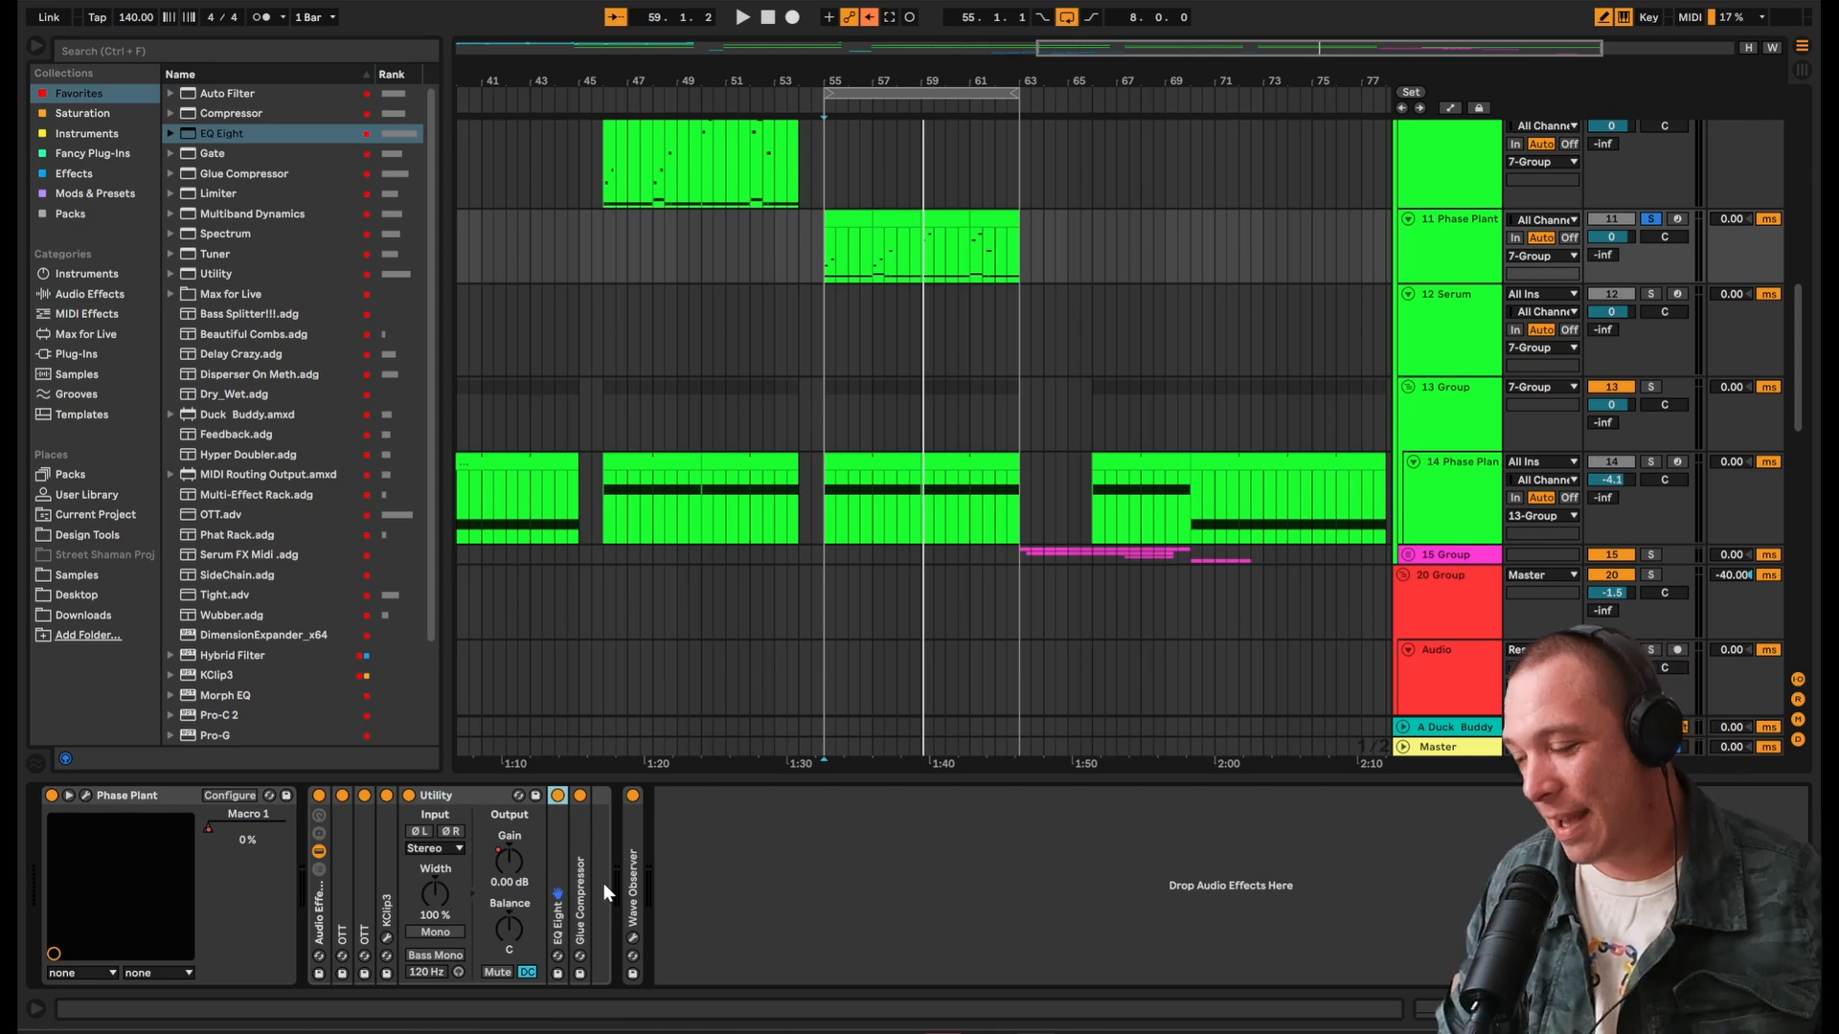
{"action": "left_click", "coordinate": [634, 873]}
Step: Place the insert marker at bar 29 on track 9 to view its device chain
{"action": "scroll", "coordinate": [775, 419], "scroll_direction": "up", "scroll_amount": 10}
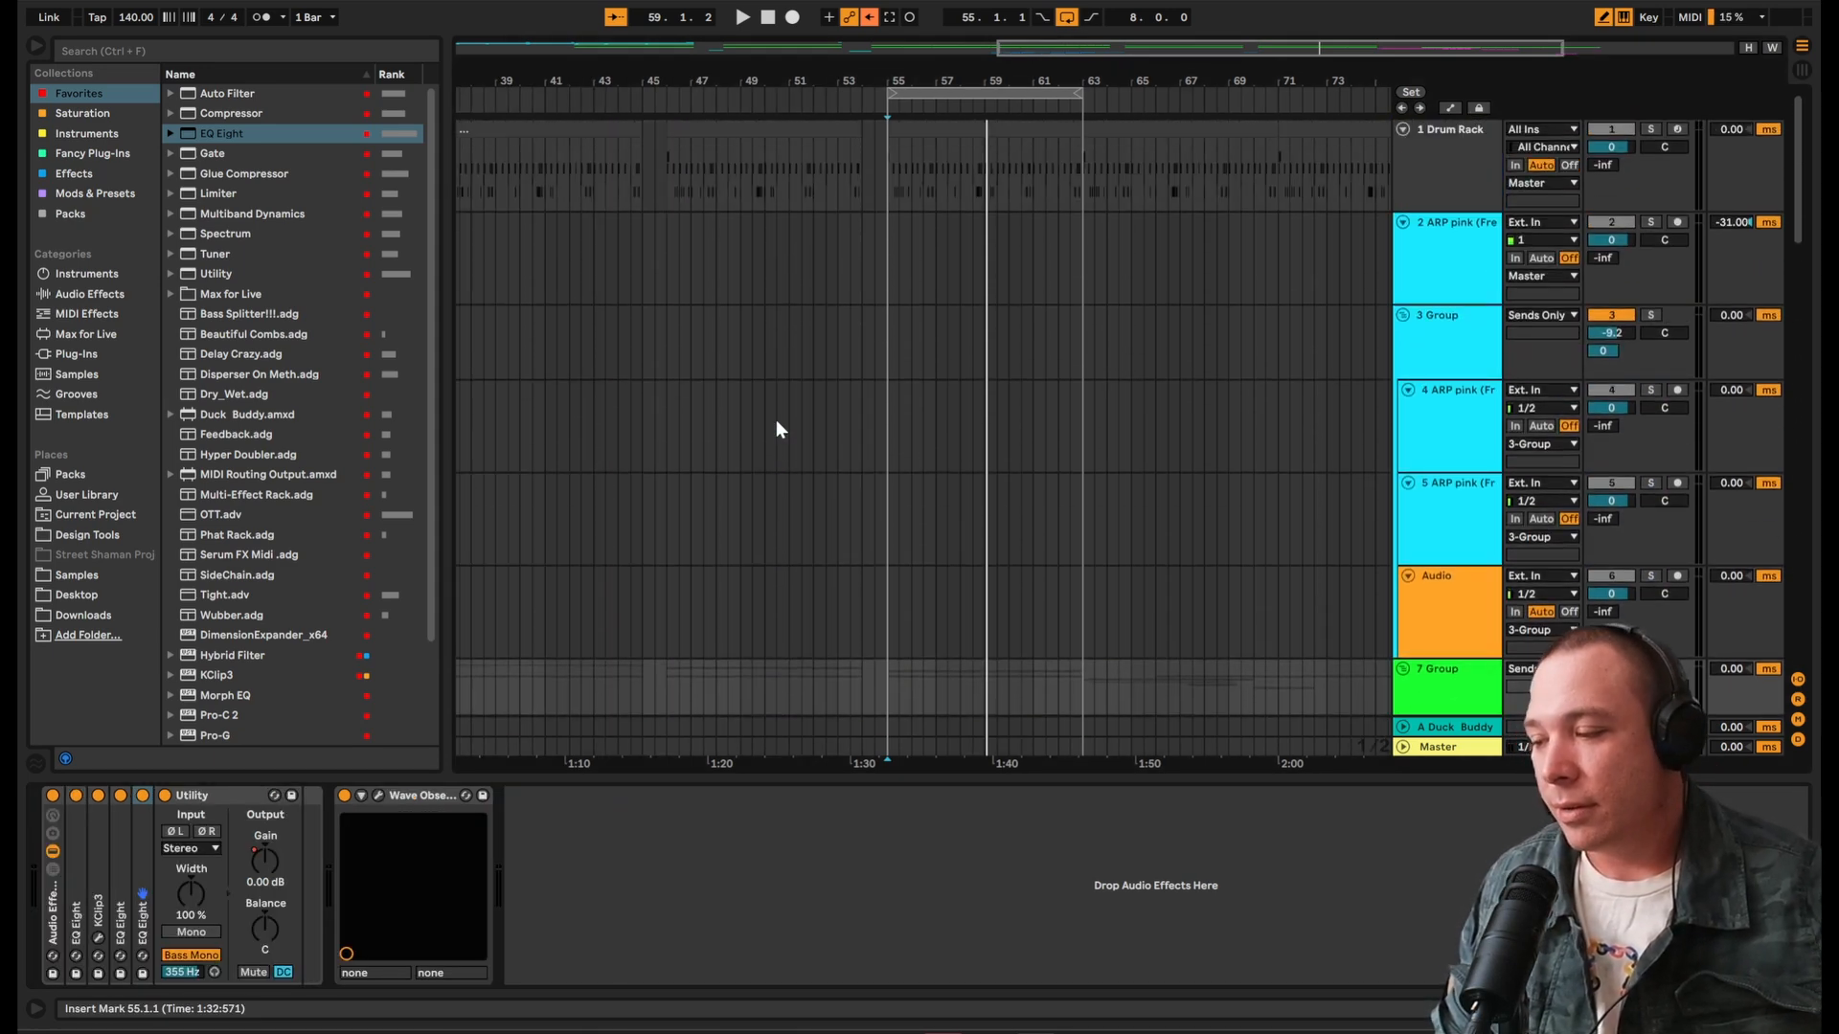
{"action": "scroll", "coordinate": [842, 445], "scroll_direction": "left", "scroll_amount": 10}
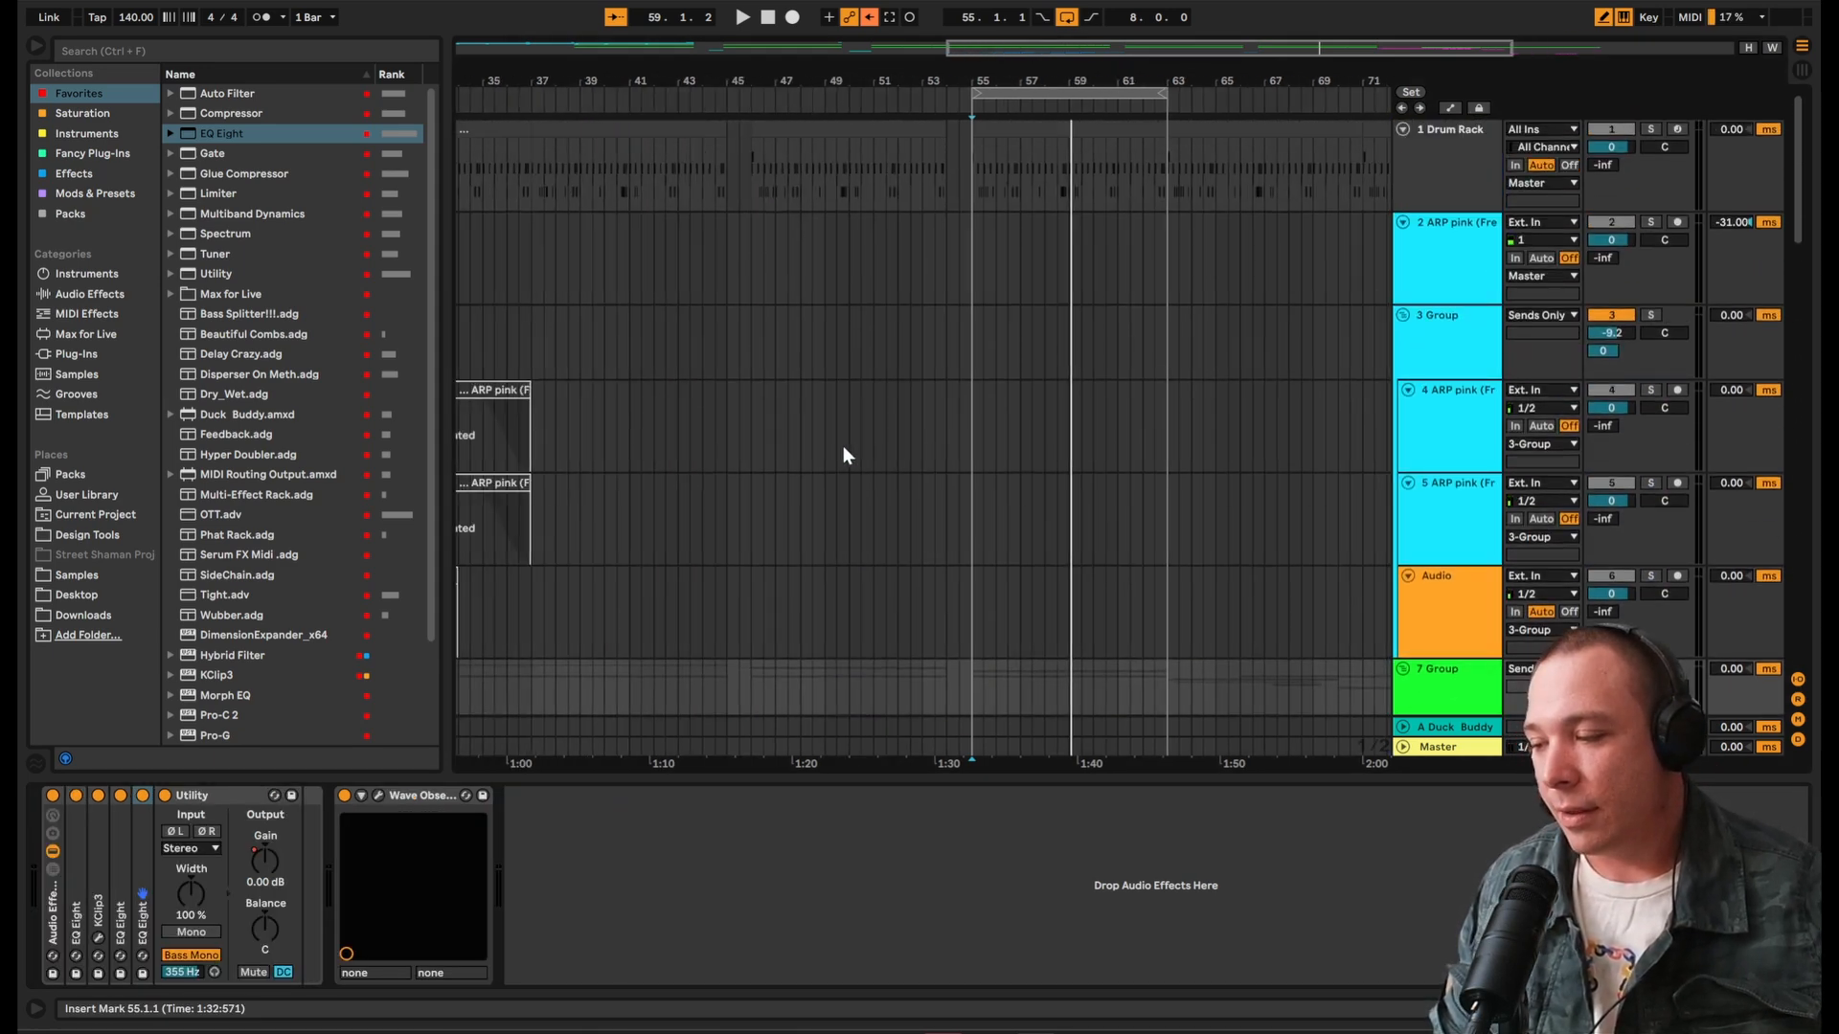
{"action": "scroll", "coordinate": [801, 470], "scroll_direction": "down", "scroll_amount": 5}
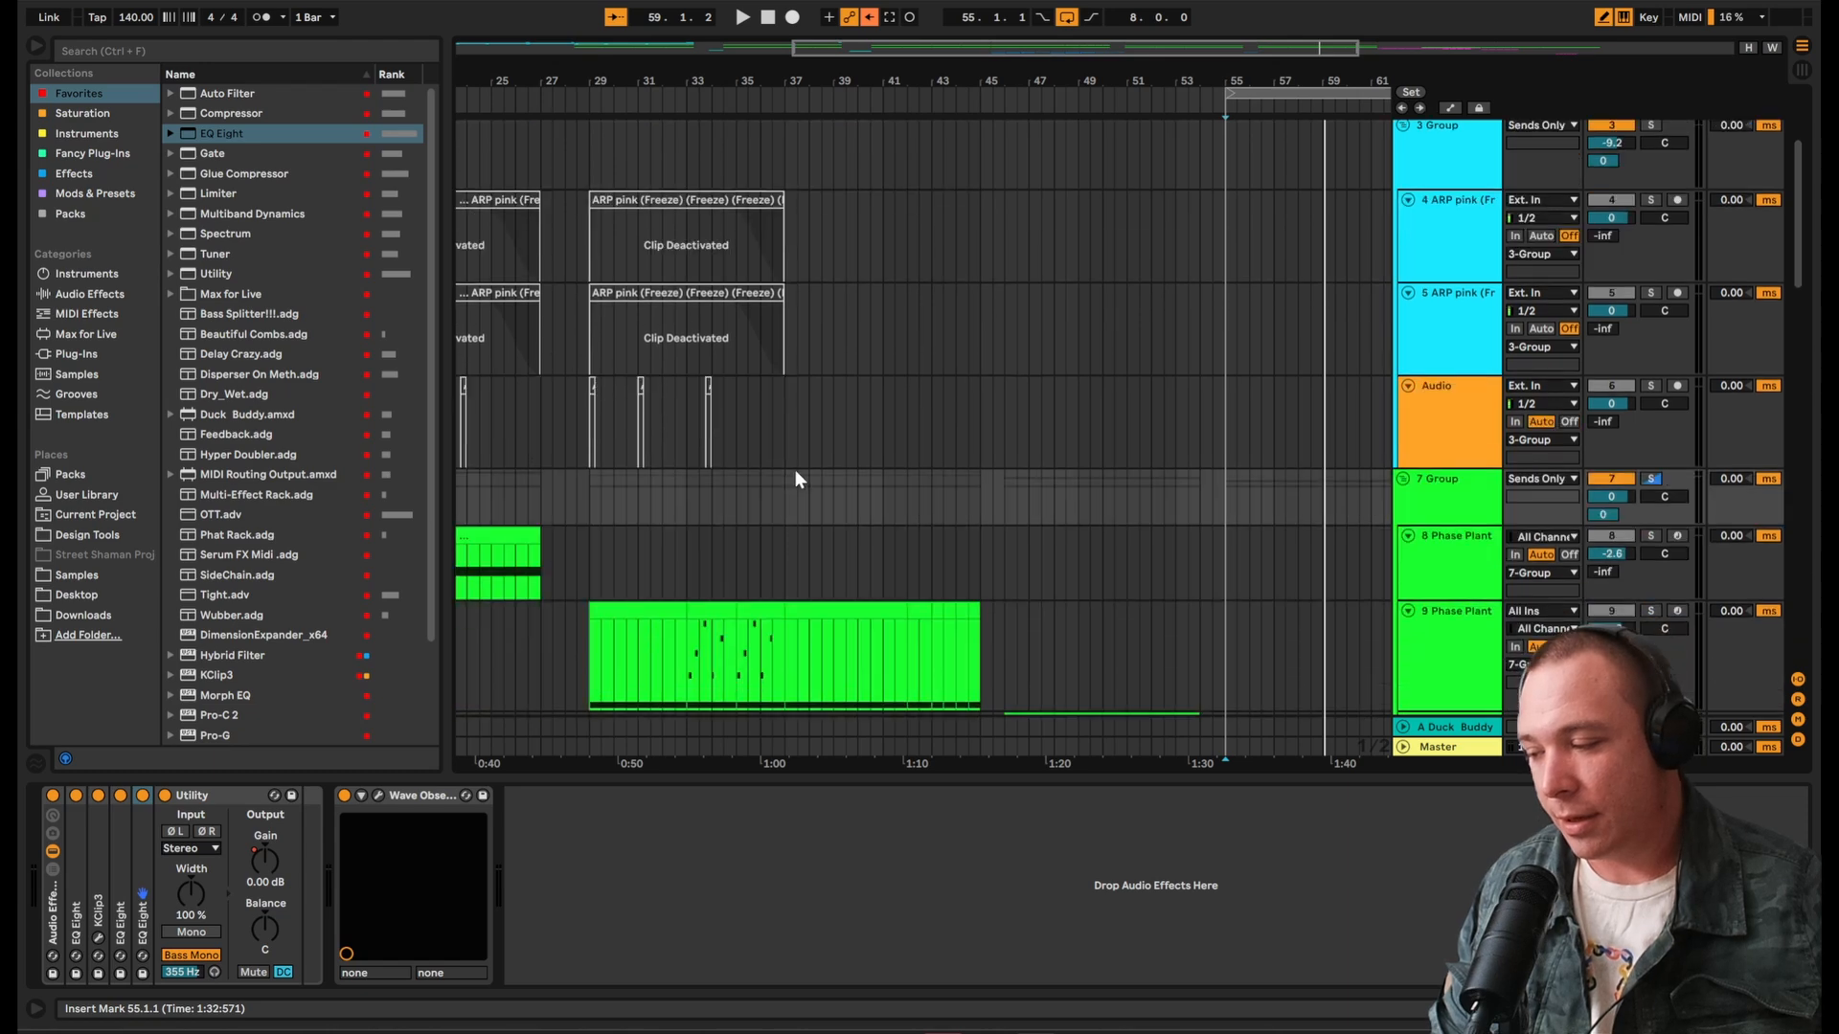
{"action": "left_click", "coordinate": [584, 502]}
{"action": "scroll", "coordinate": [753, 469], "scroll_direction": "left", "scroll_amount": 8}
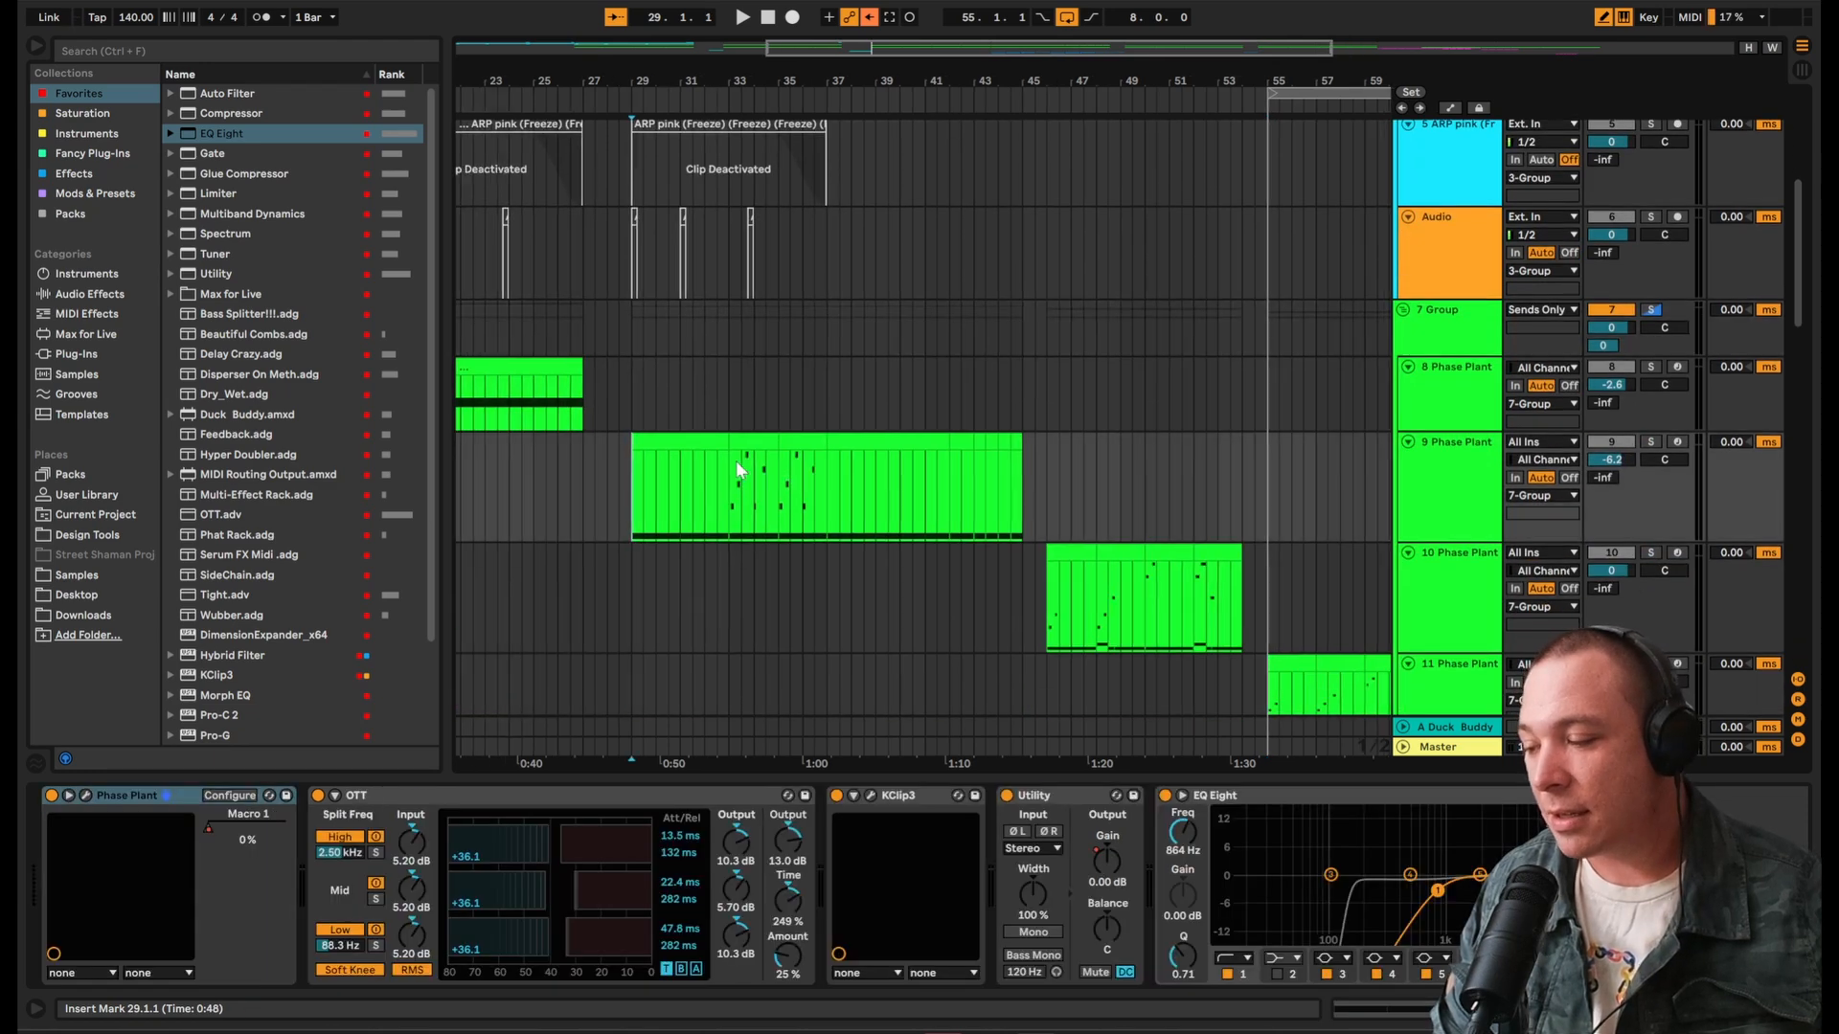
{"action": "scroll", "coordinate": [772, 426], "scroll_direction": "down", "scroll_amount": 1}
Step: Place the insert marker at bar 19 on track 8 and turn off track 11's solo
{"action": "left_click", "coordinate": [763, 391]}
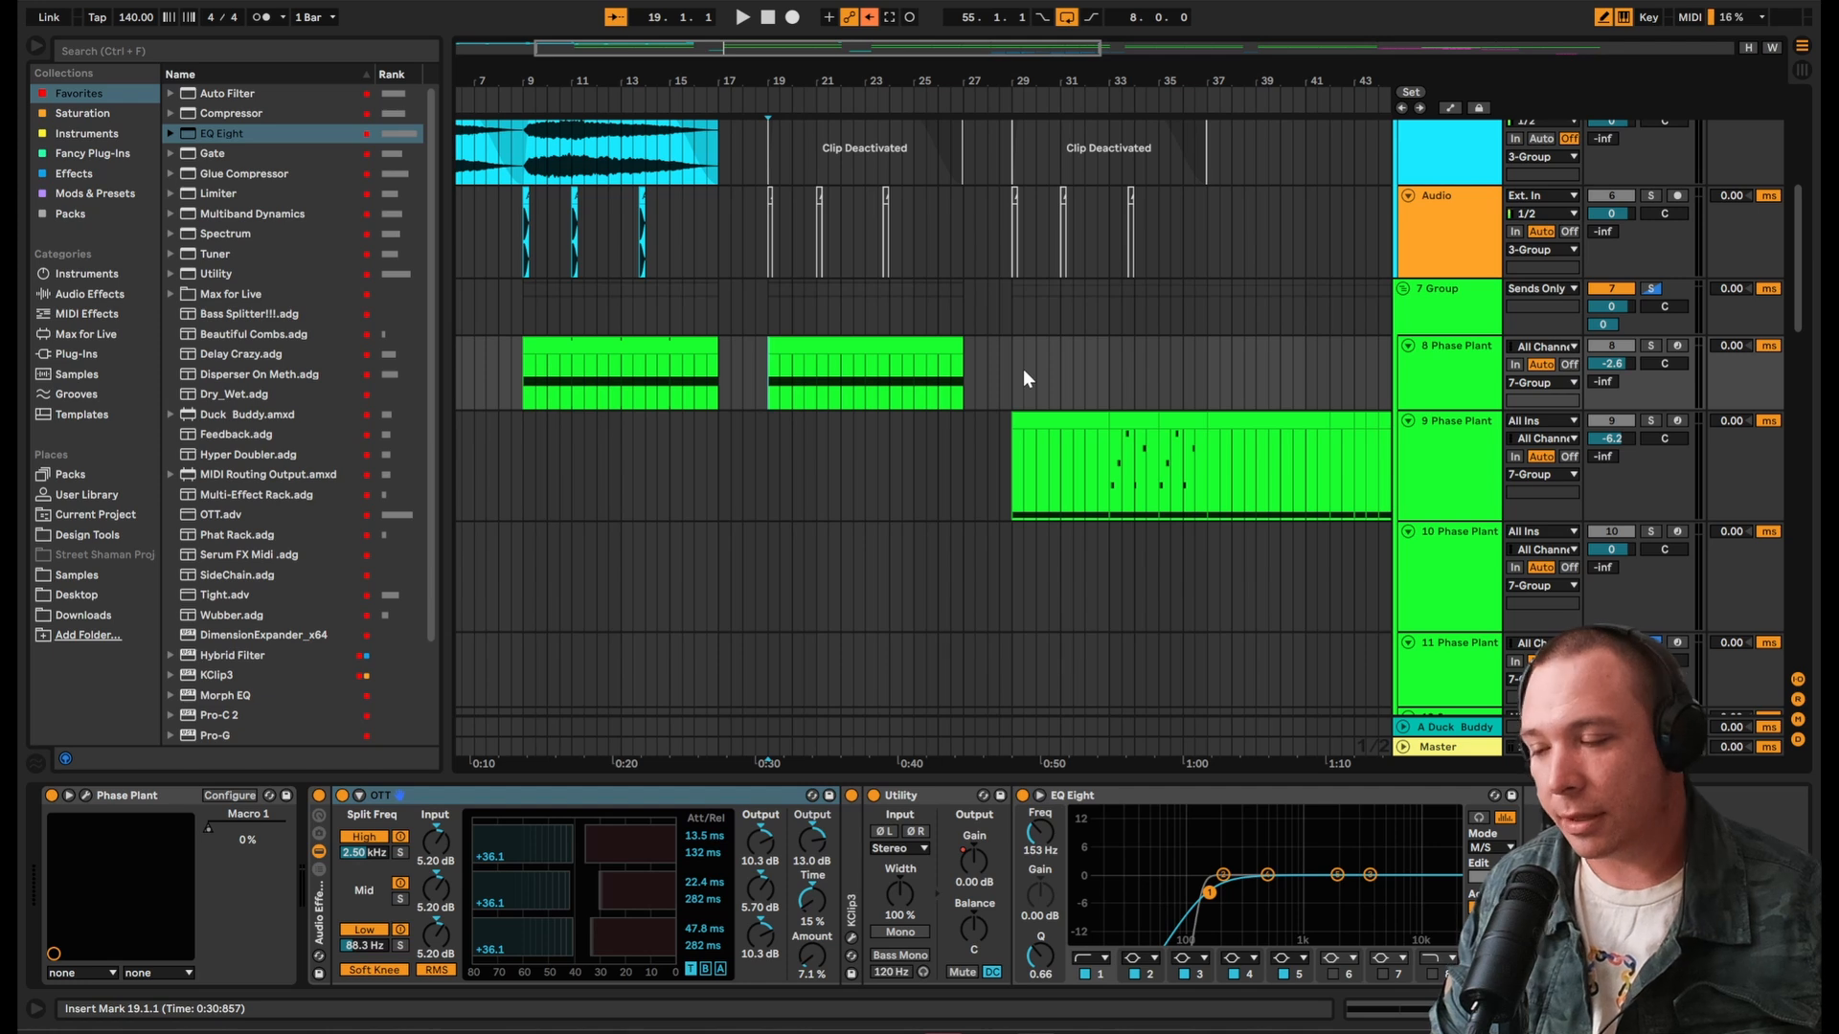
{"action": "left_click", "coordinate": [931, 344]}
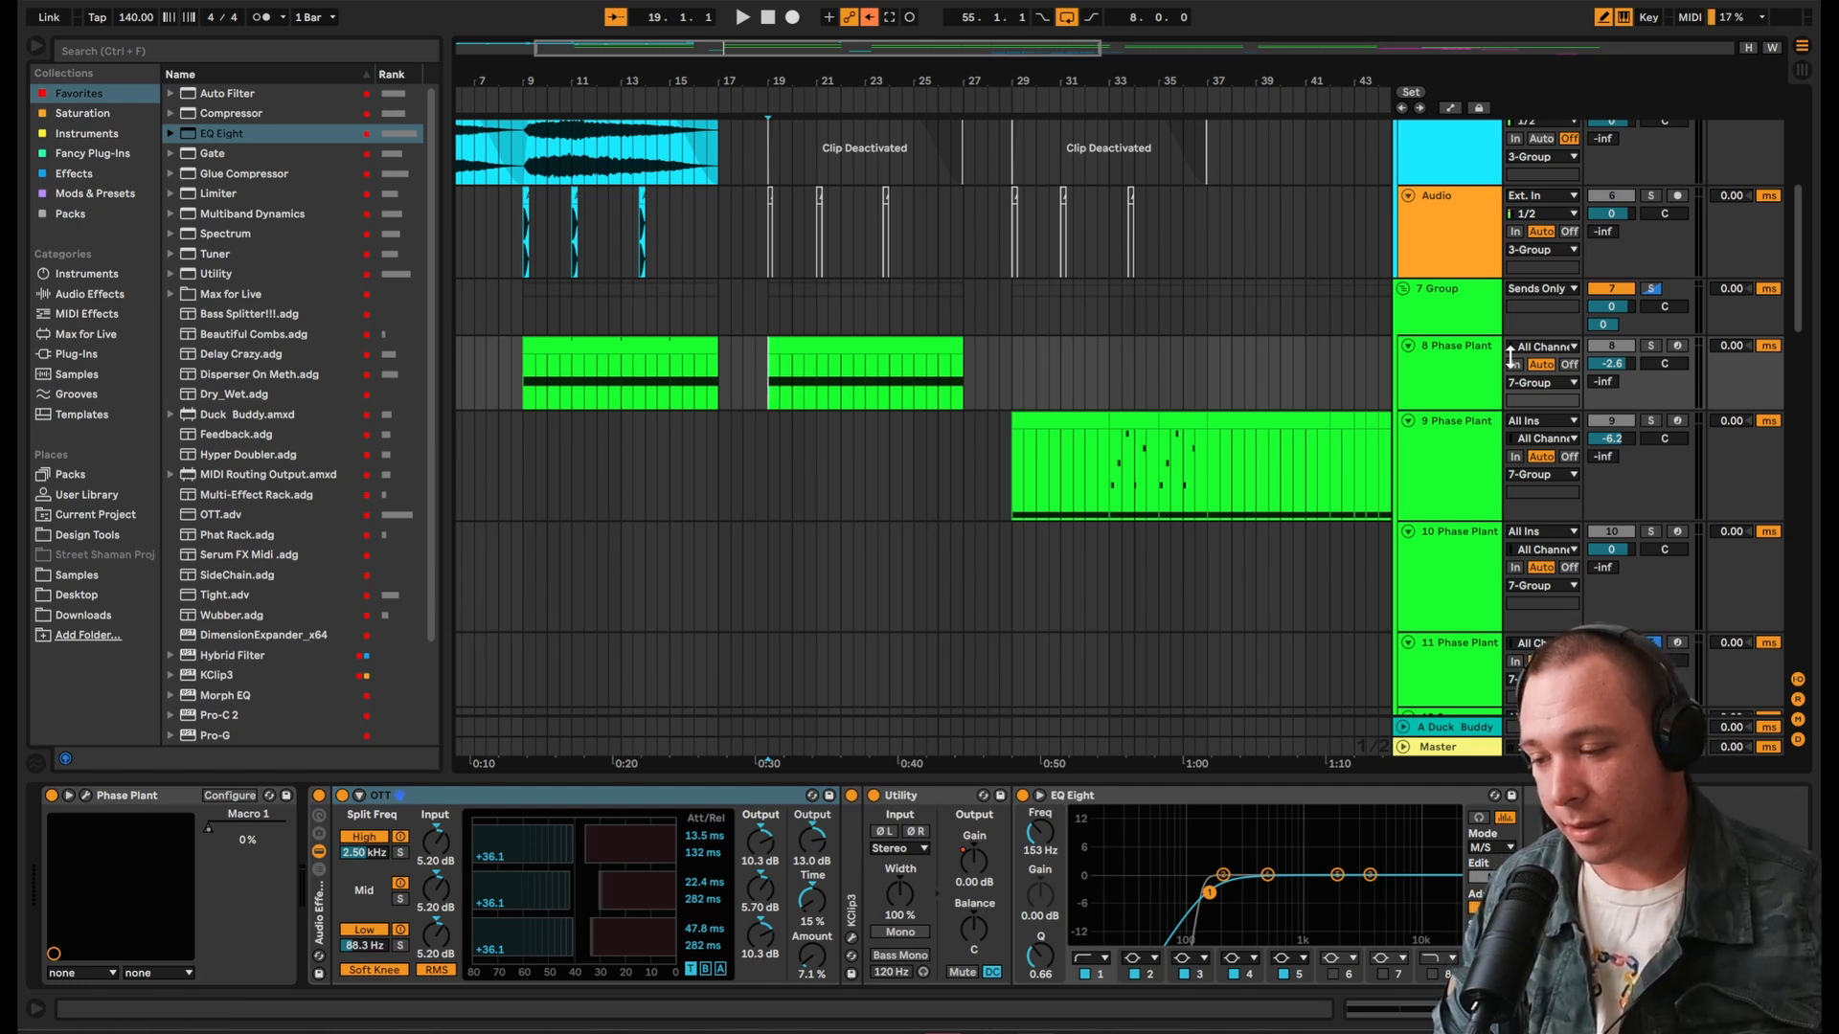
{"action": "scroll", "coordinate": [1537, 493], "scroll_direction": "down", "scroll_amount": 1}
{"action": "left_click", "coordinate": [1651, 600]}
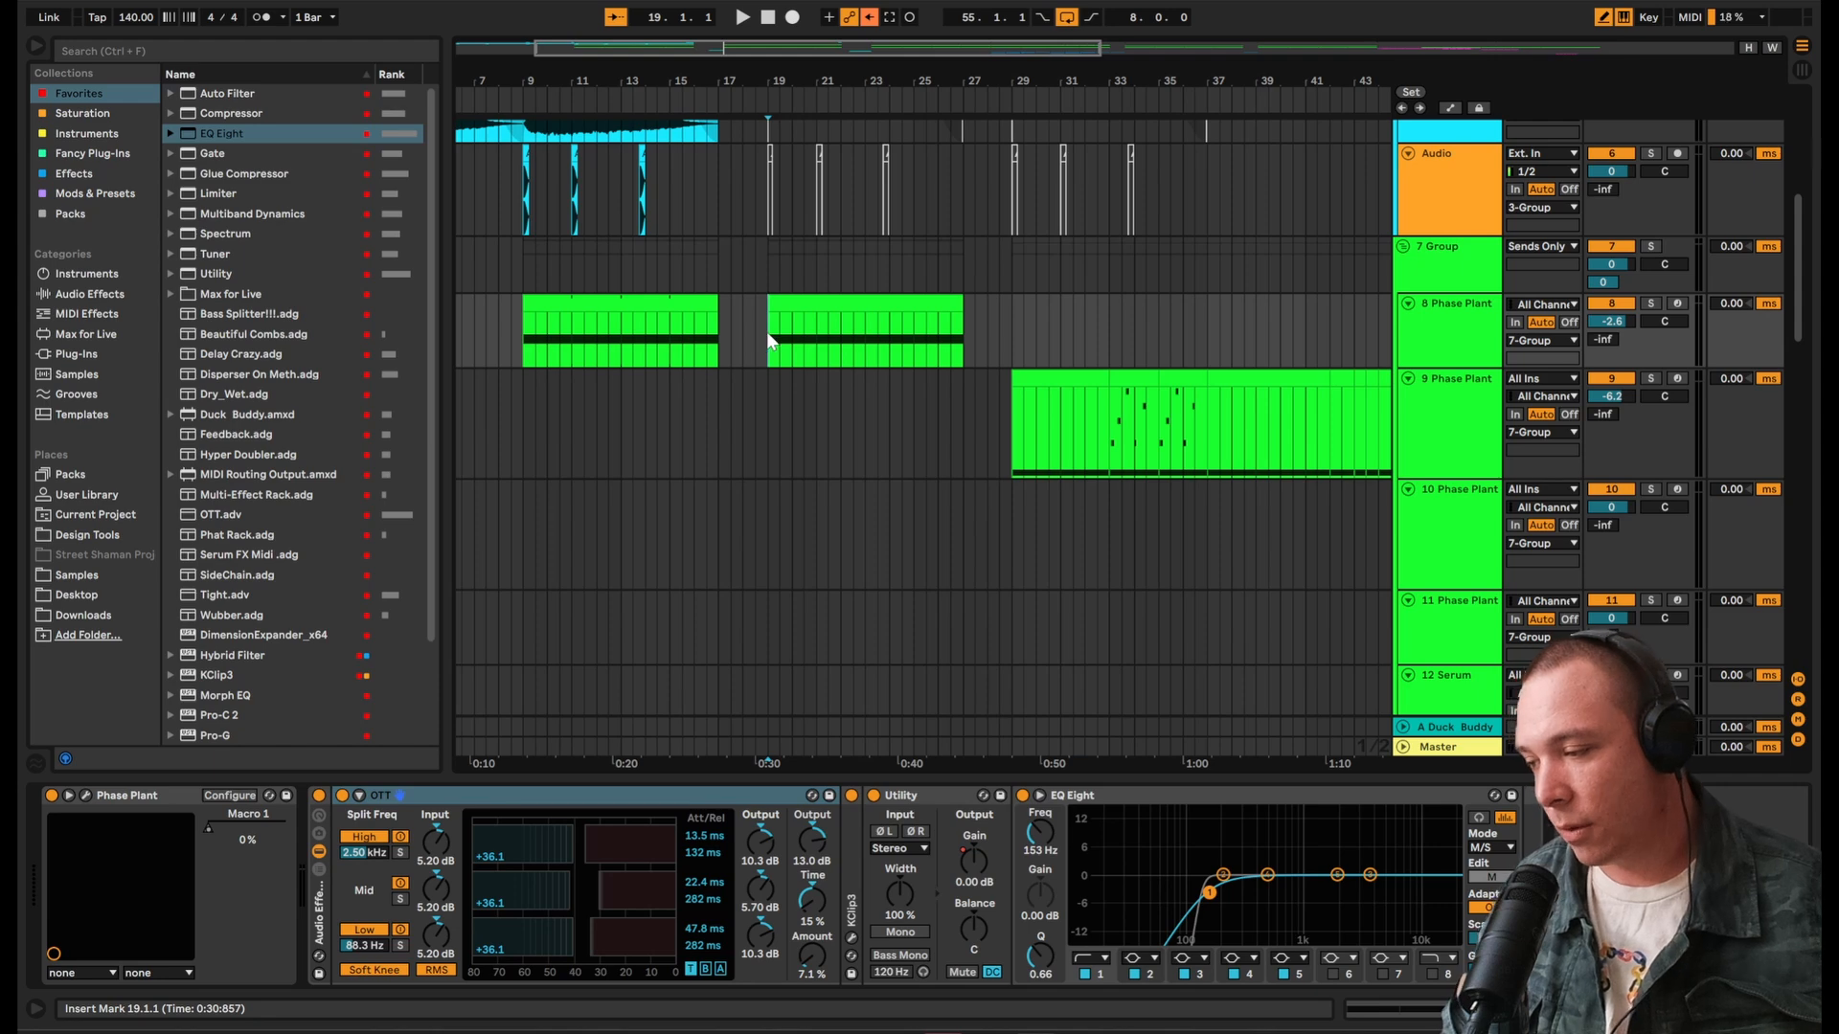
Step: Open track 8's Phase Plant, review Lane 1's Pitch Shifter and Lane 2's Big Mouth and Air Treatment convolvers, and close it
{"action": "left_click", "coordinate": [84, 795]}
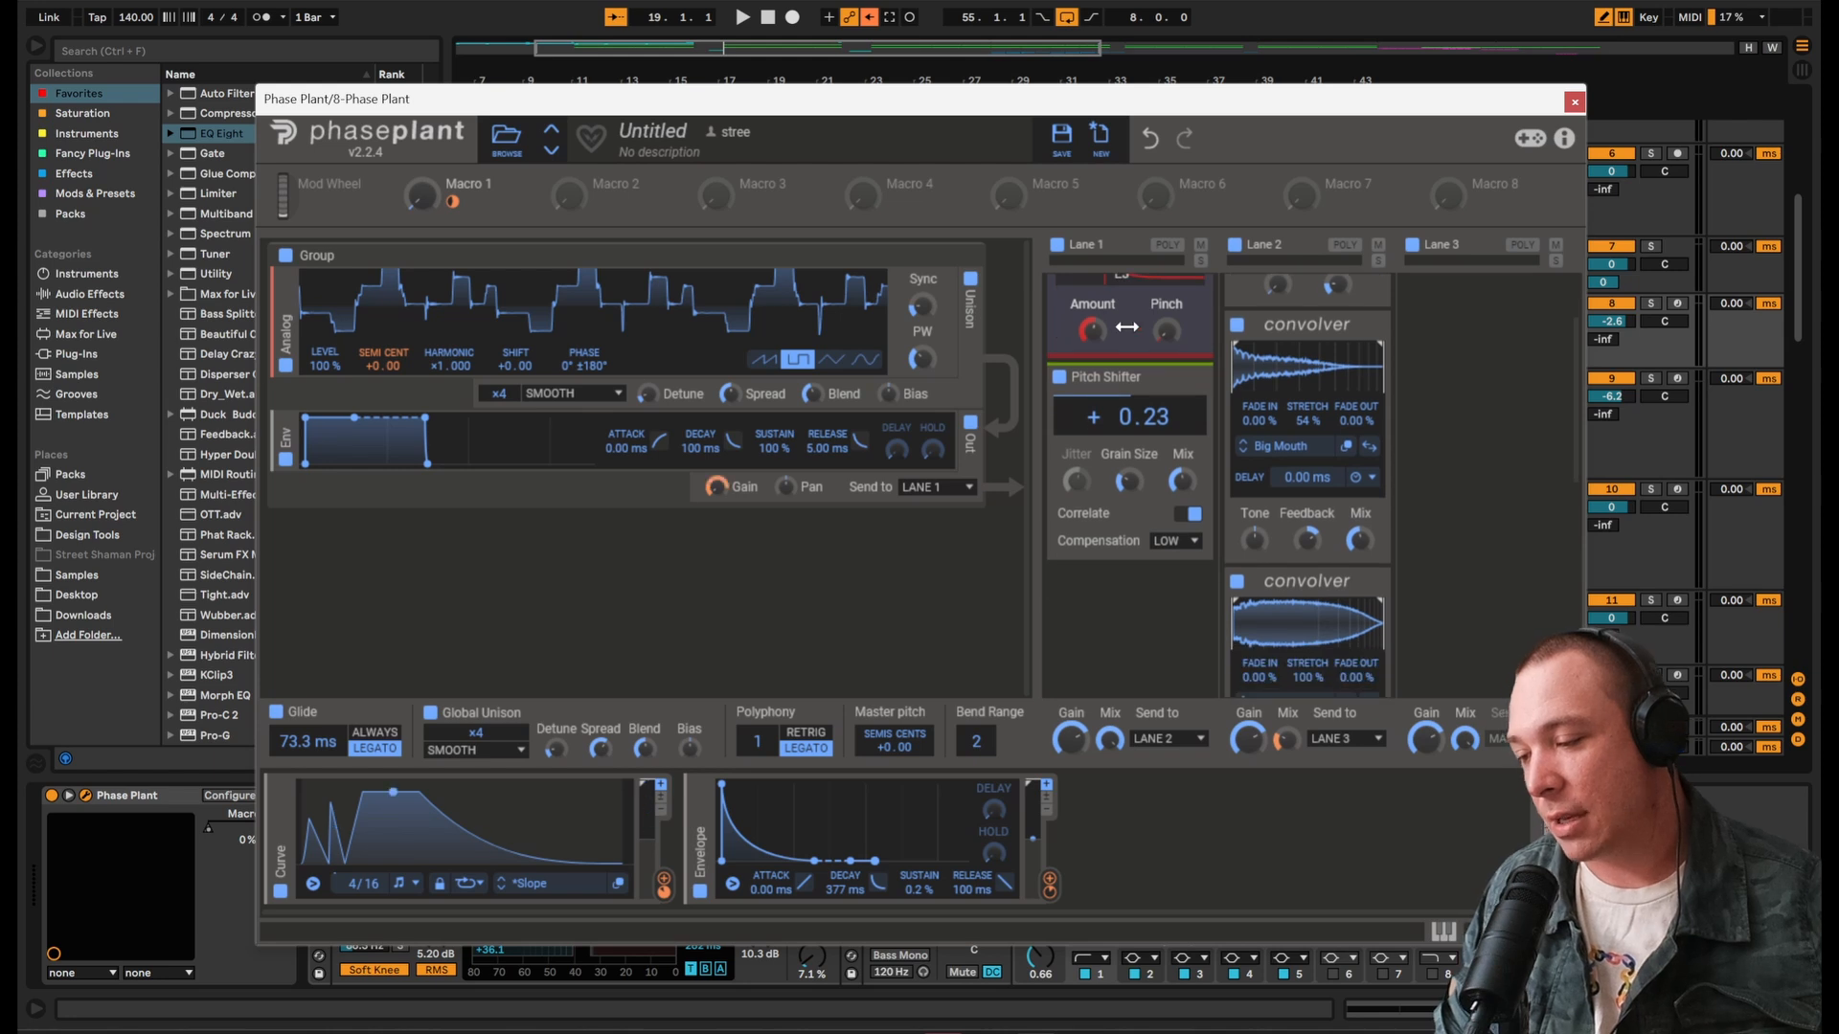
{"action": "scroll", "coordinate": [1133, 387], "scroll_direction": "down", "scroll_amount": 1}
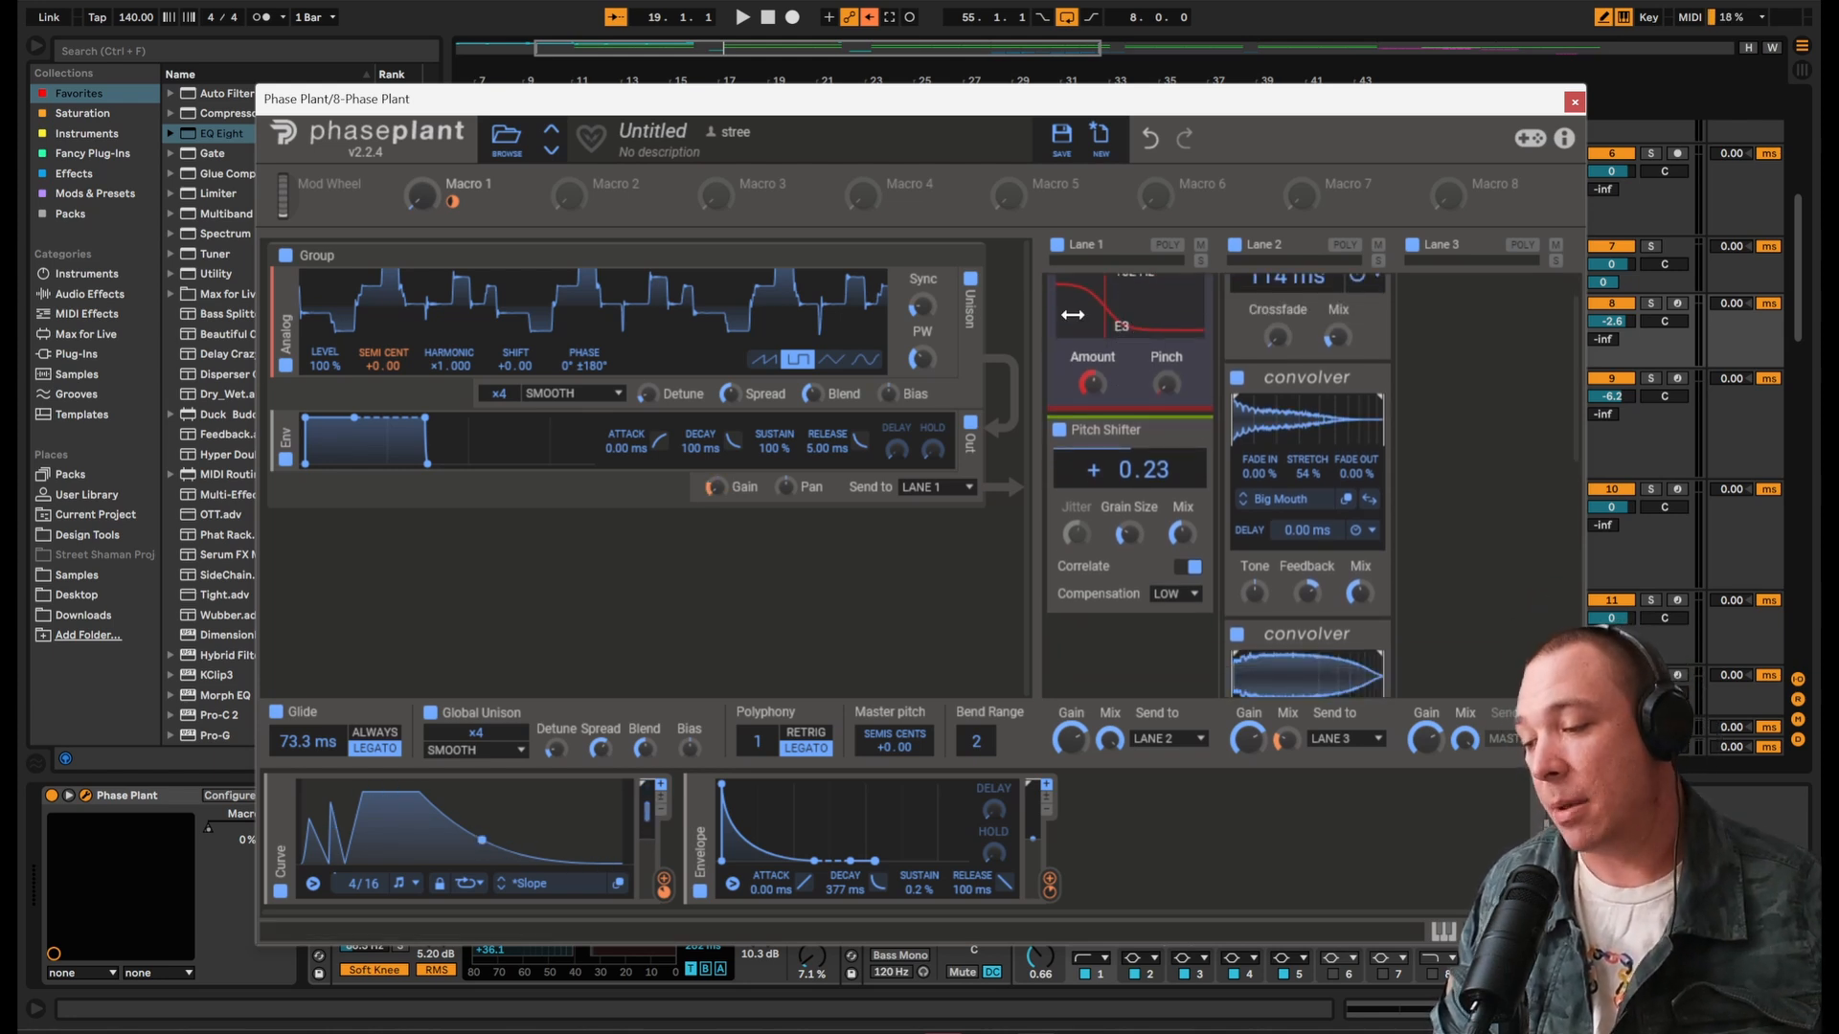
{"action": "scroll", "coordinate": [1125, 355], "scroll_direction": "up", "scroll_amount": 1}
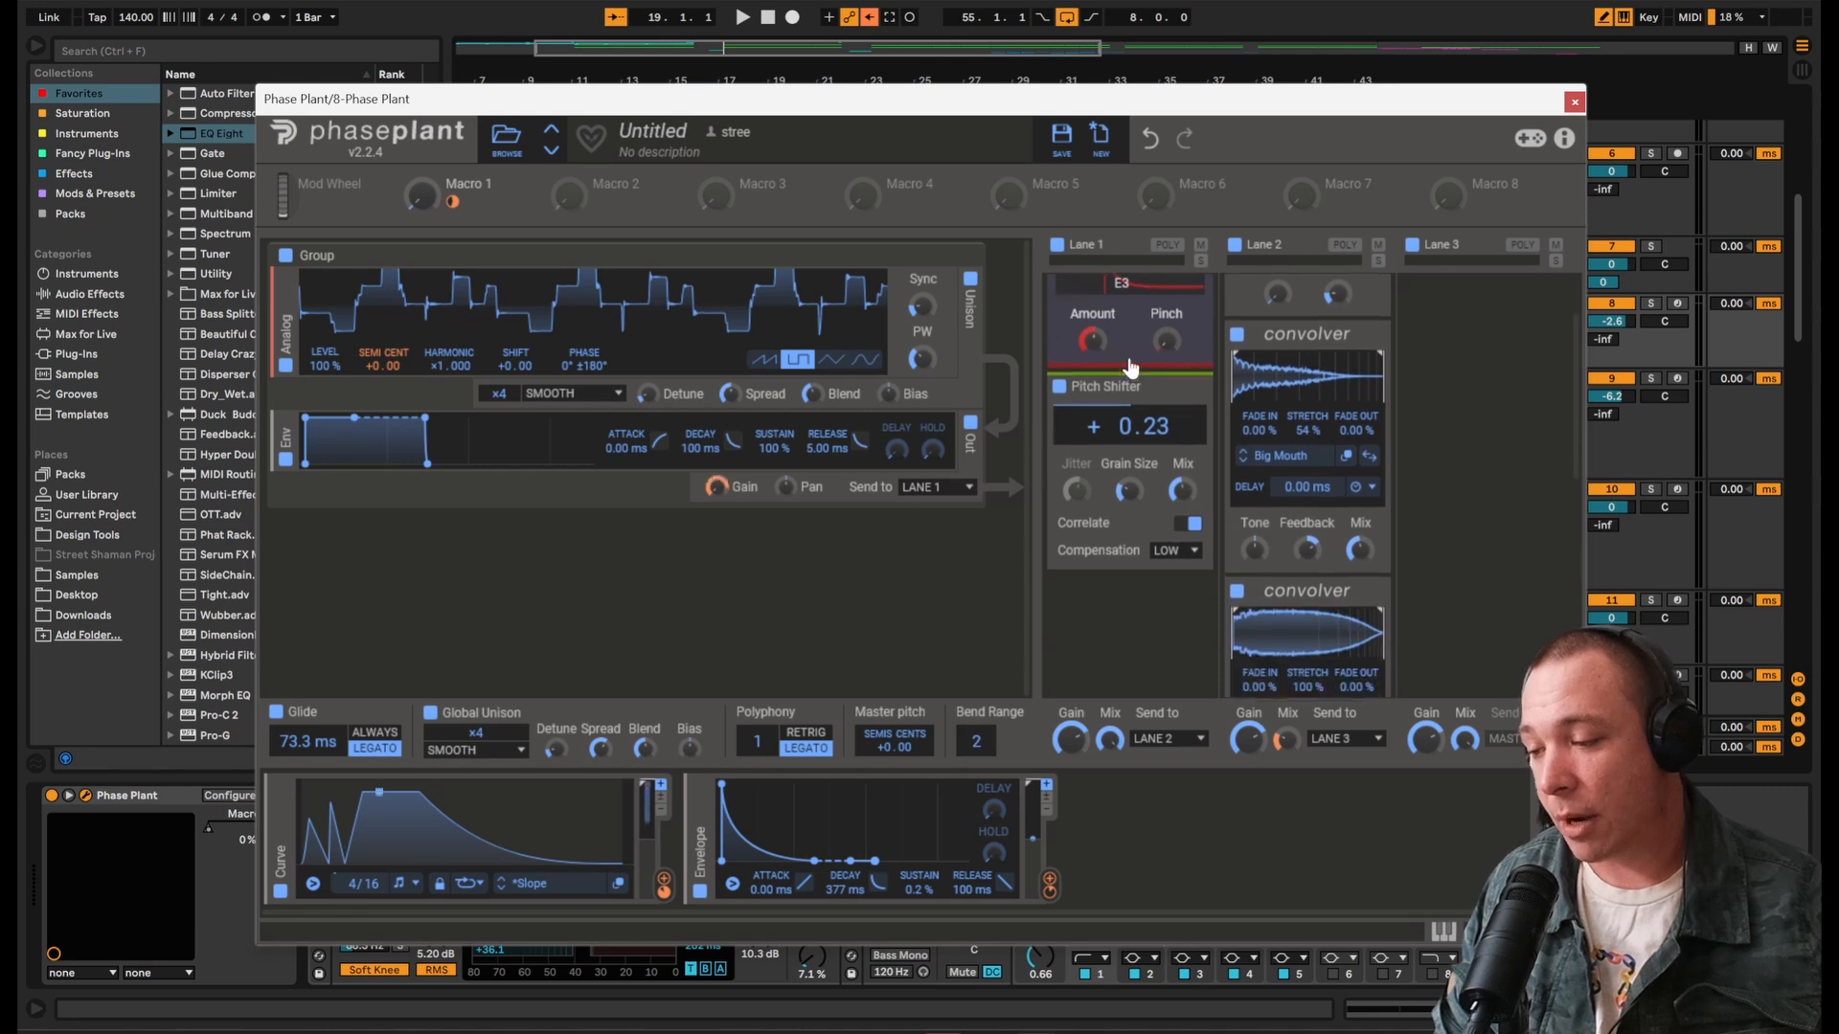
{"action": "scroll", "coordinate": [1125, 383], "scroll_direction": "down", "scroll_amount": 3}
{"action": "scroll", "coordinate": [1130, 431], "scroll_direction": "up", "scroll_amount": 3}
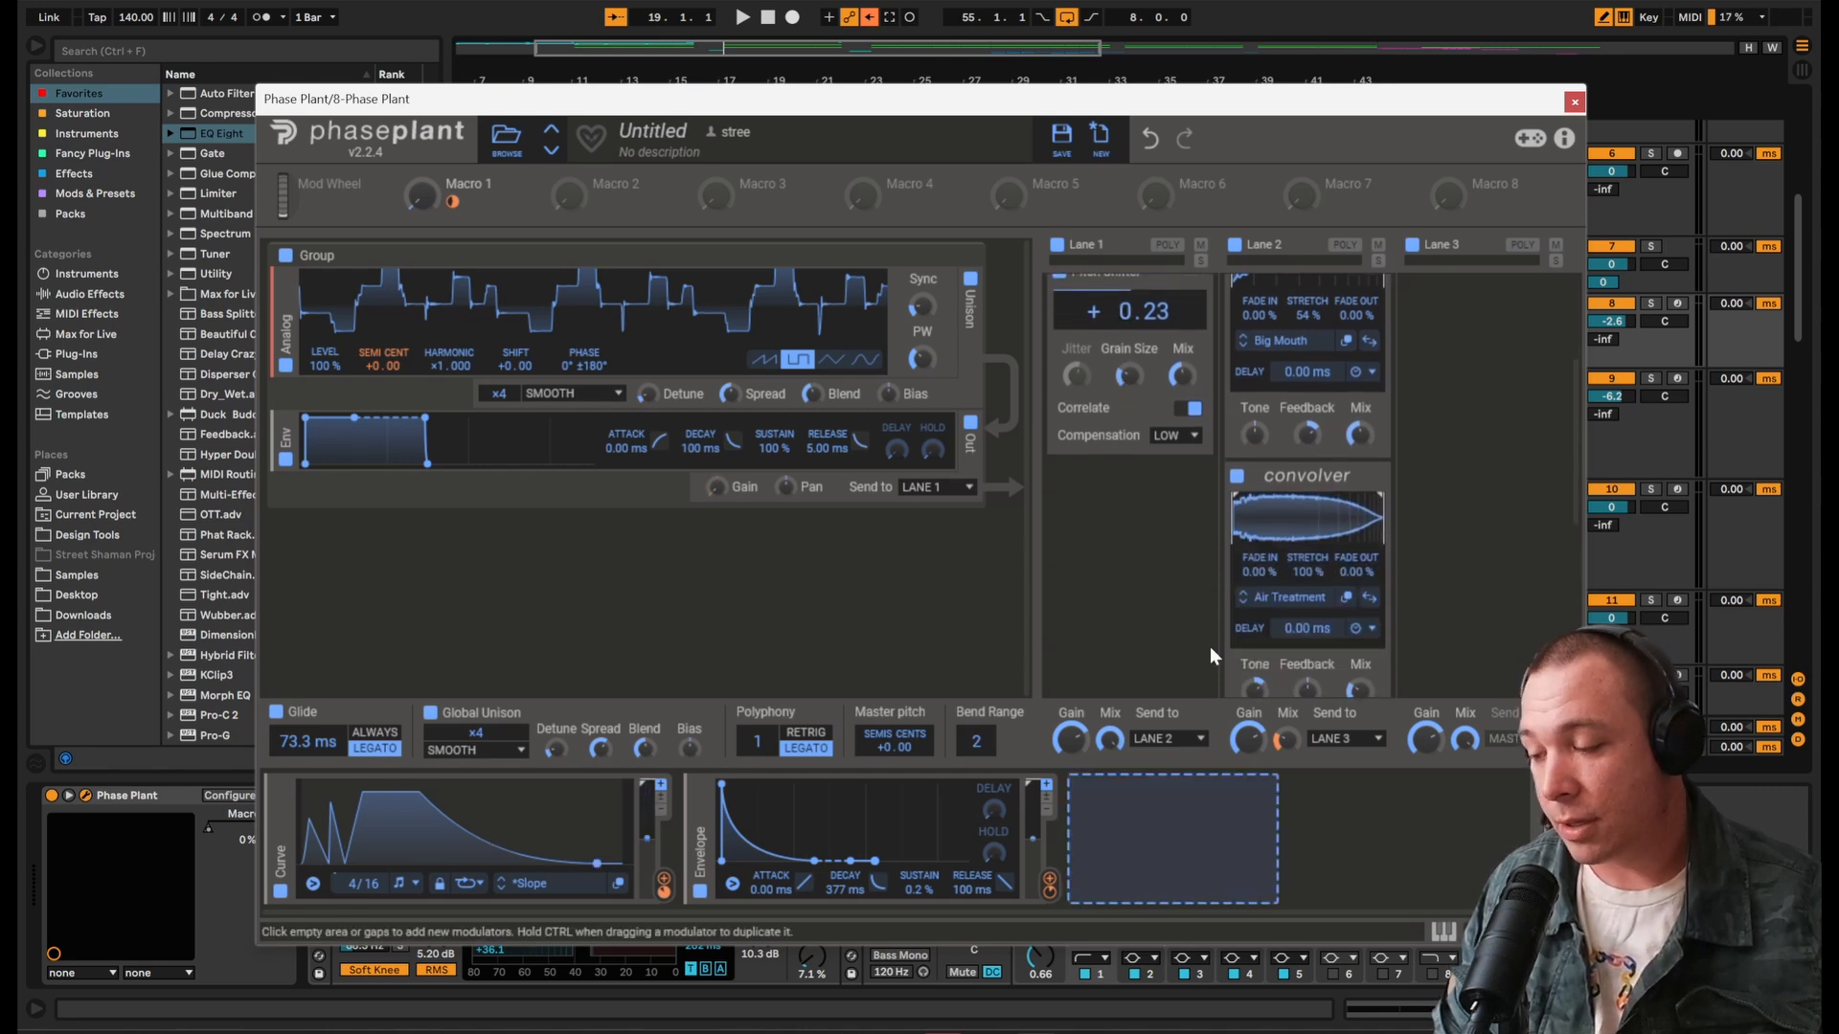
{"action": "scroll", "coordinate": [1302, 343], "scroll_direction": "down", "scroll_amount": 5}
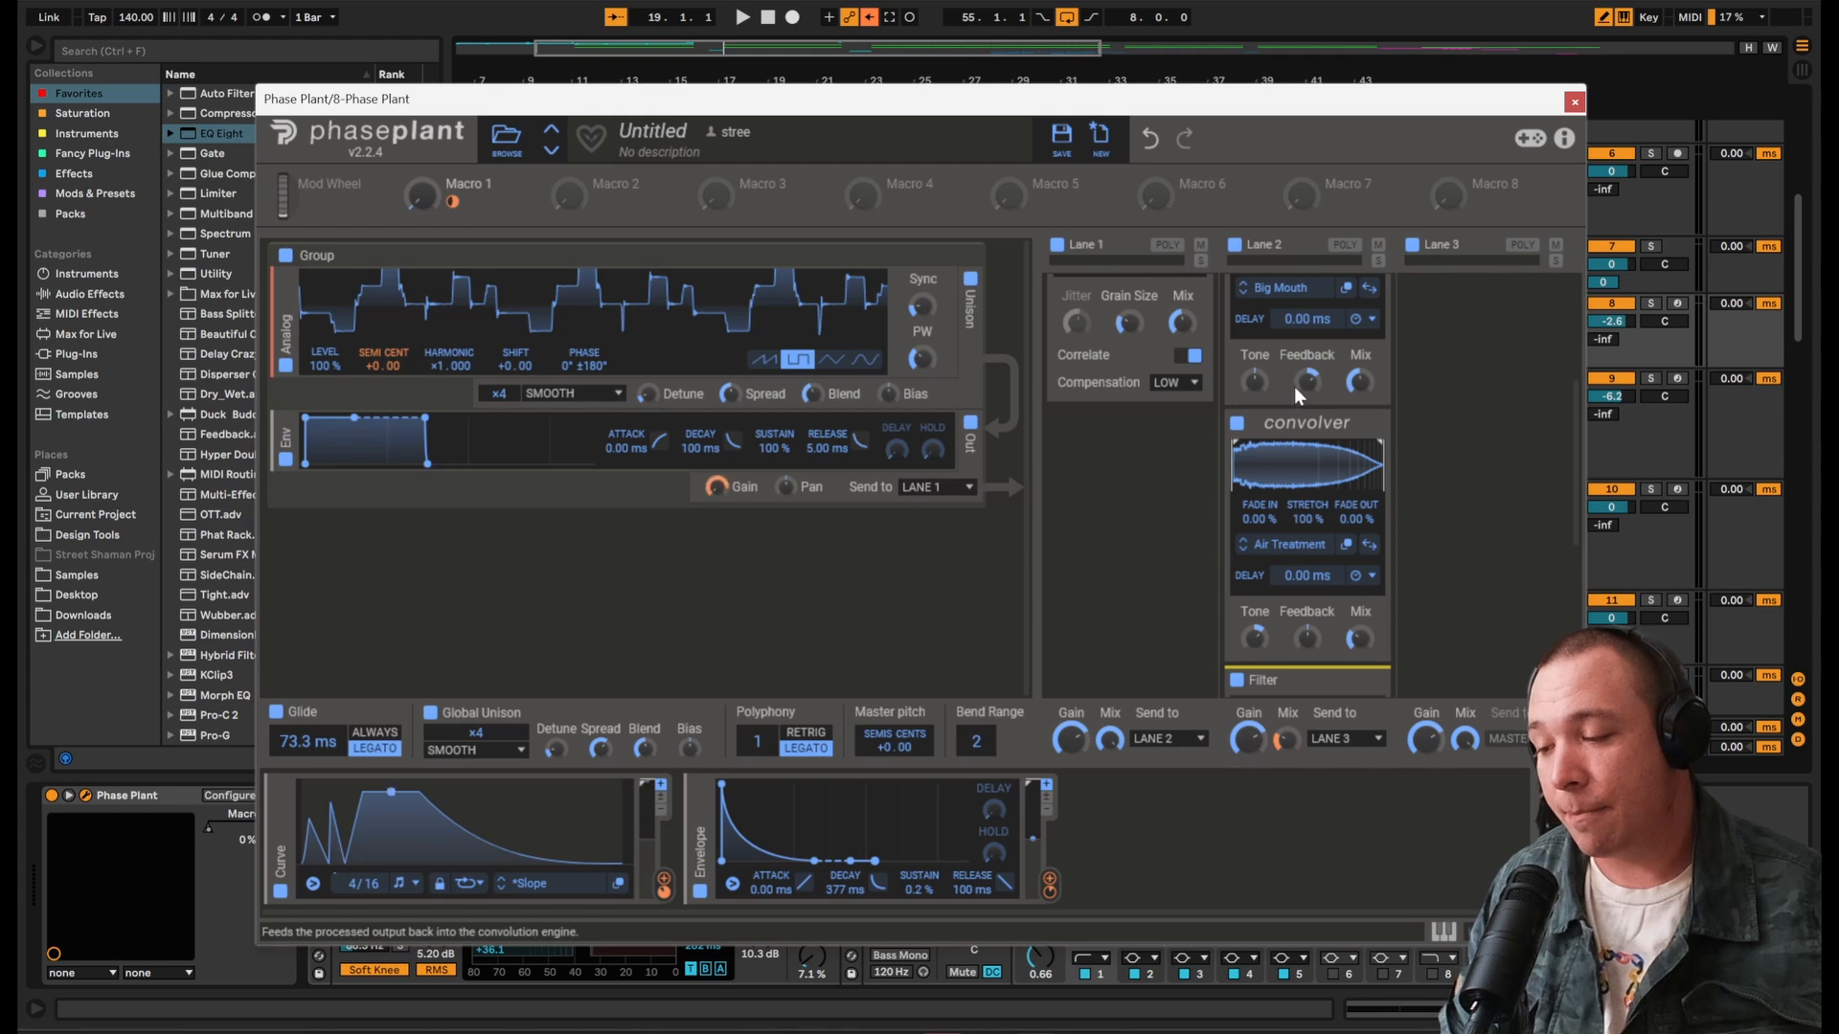
{"action": "left_click", "coordinate": [1574, 103]}
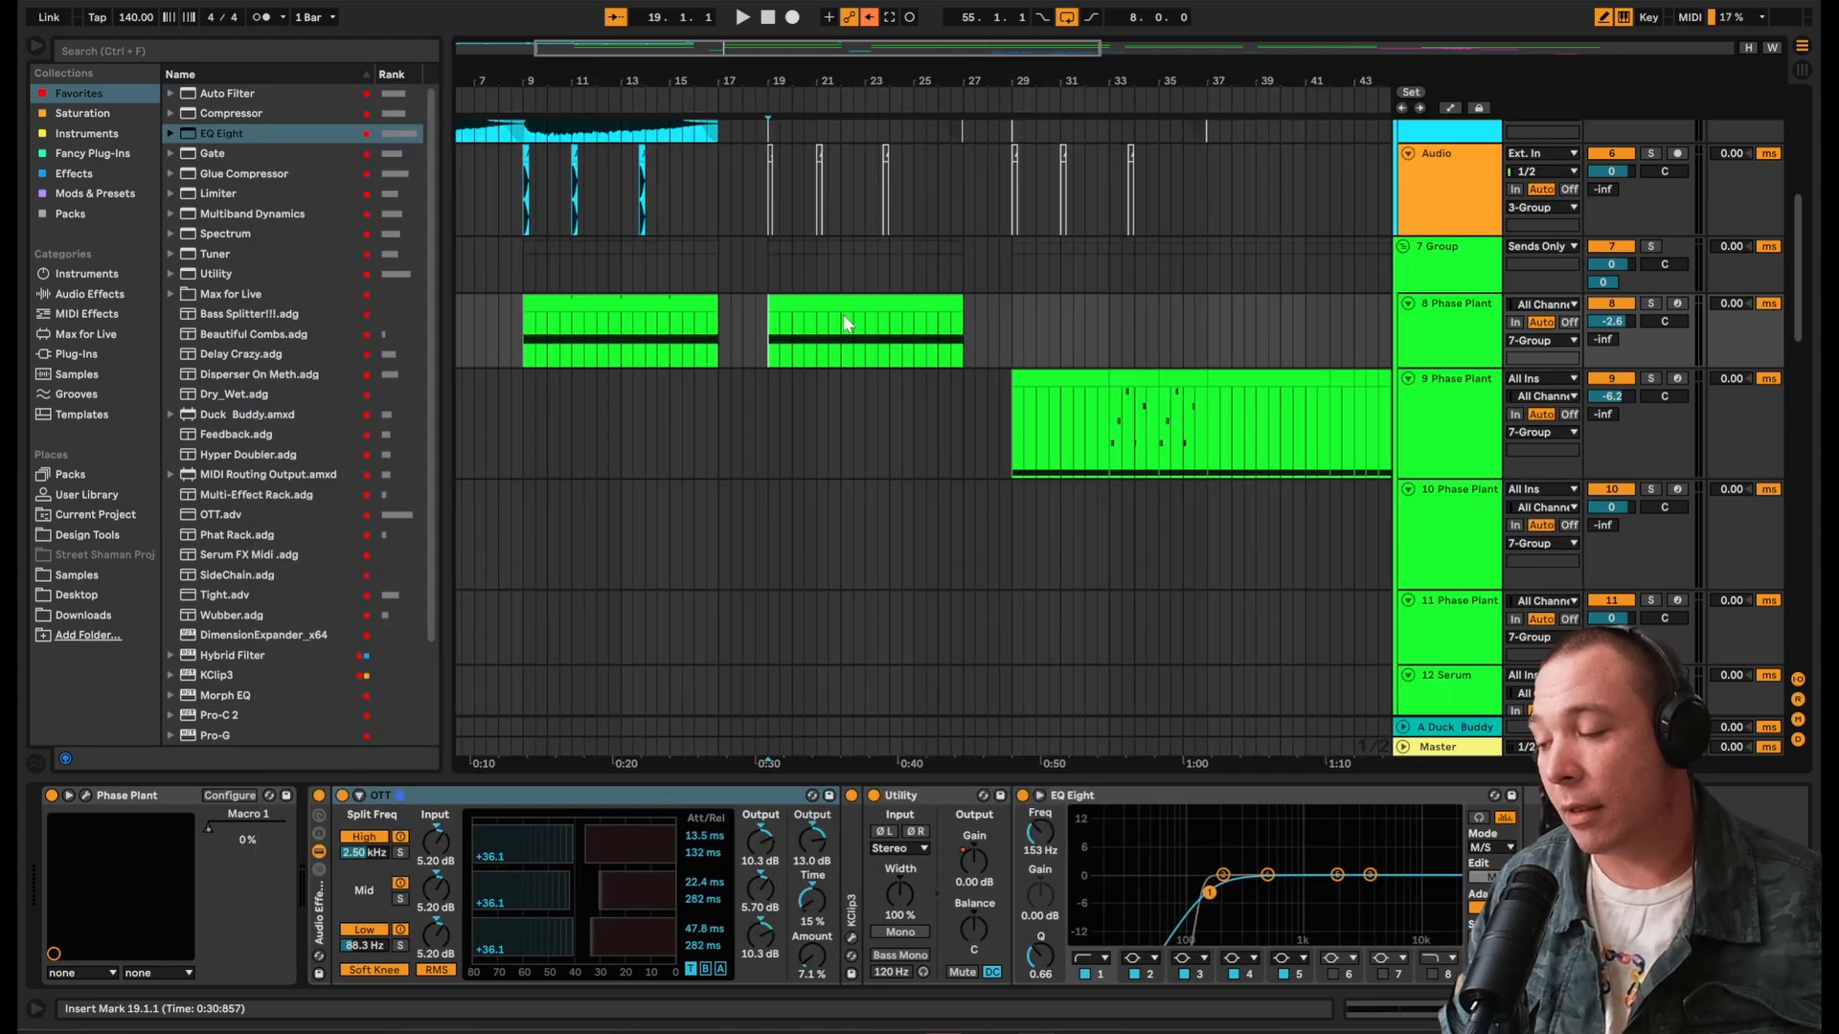
Step: Set the insert marker to the start of track 8's bar 19 clip
{"action": "scroll", "coordinate": [843, 316], "scroll_direction": "up", "scroll_amount": 1}
{"action": "scroll", "coordinate": [843, 316], "scroll_direction": "left", "scroll_amount": 5}
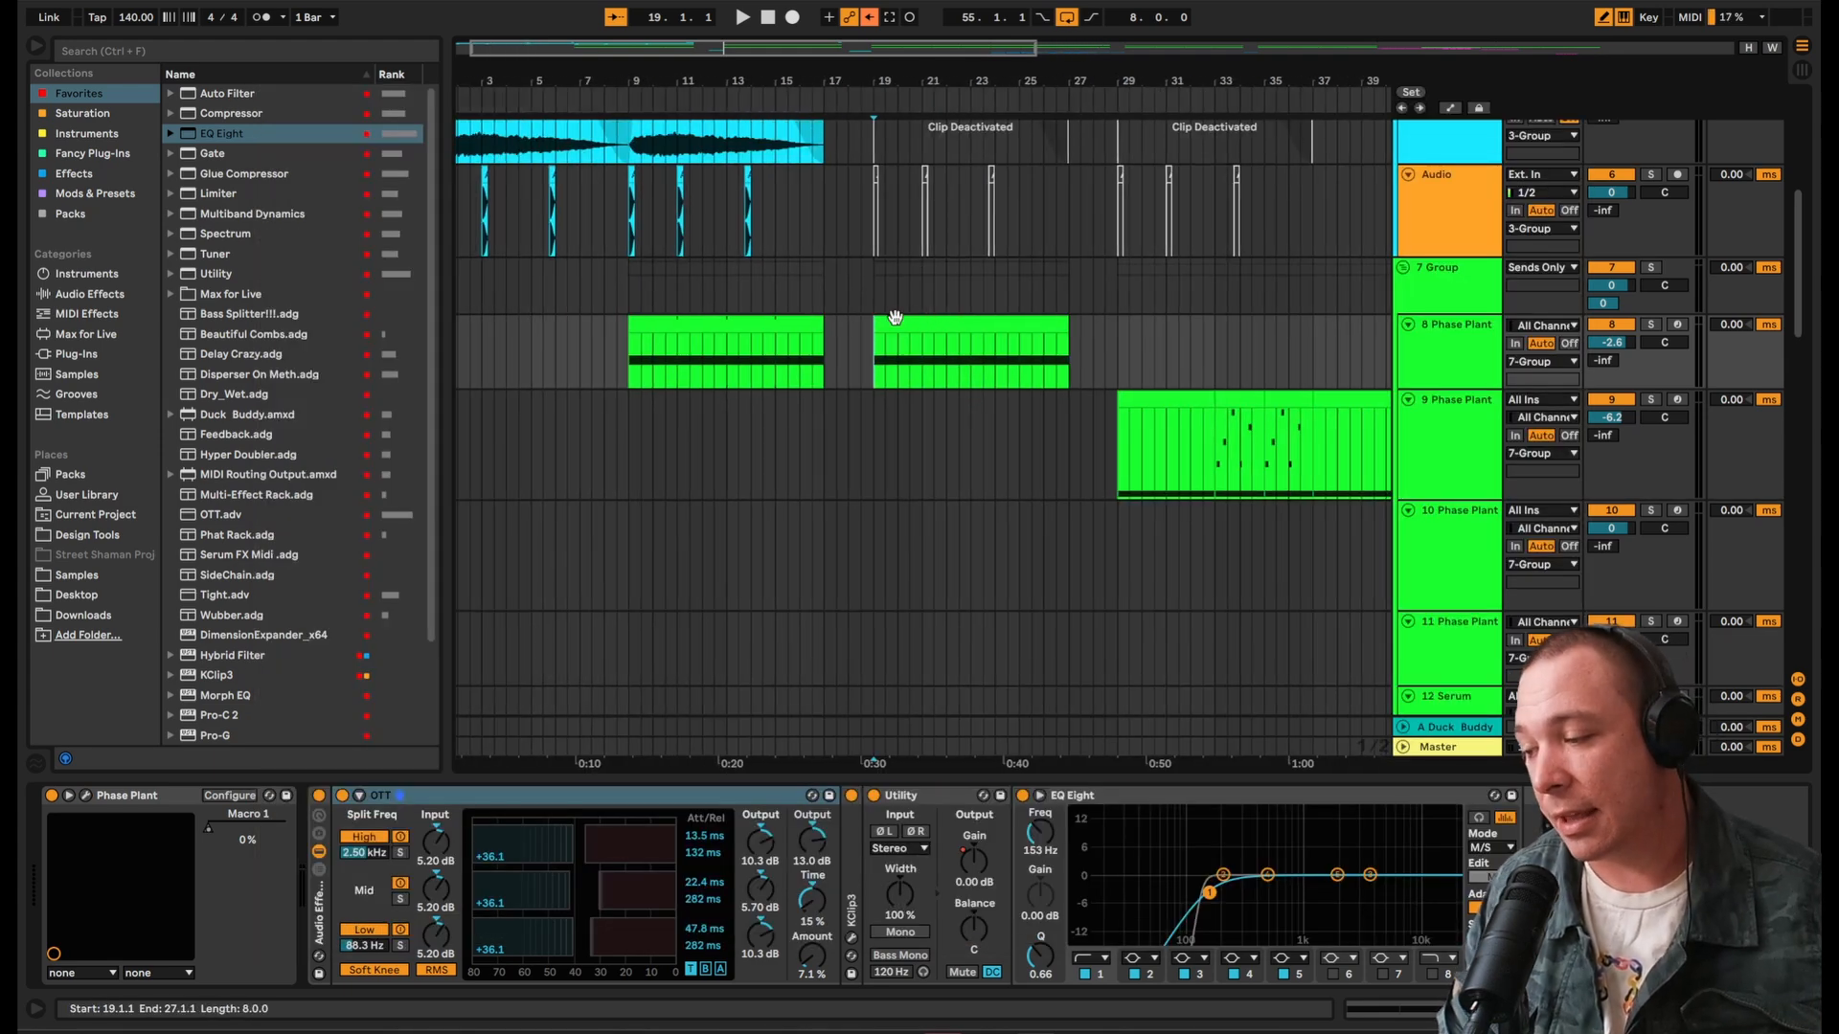
{"action": "left_click", "coordinate": [875, 357]}
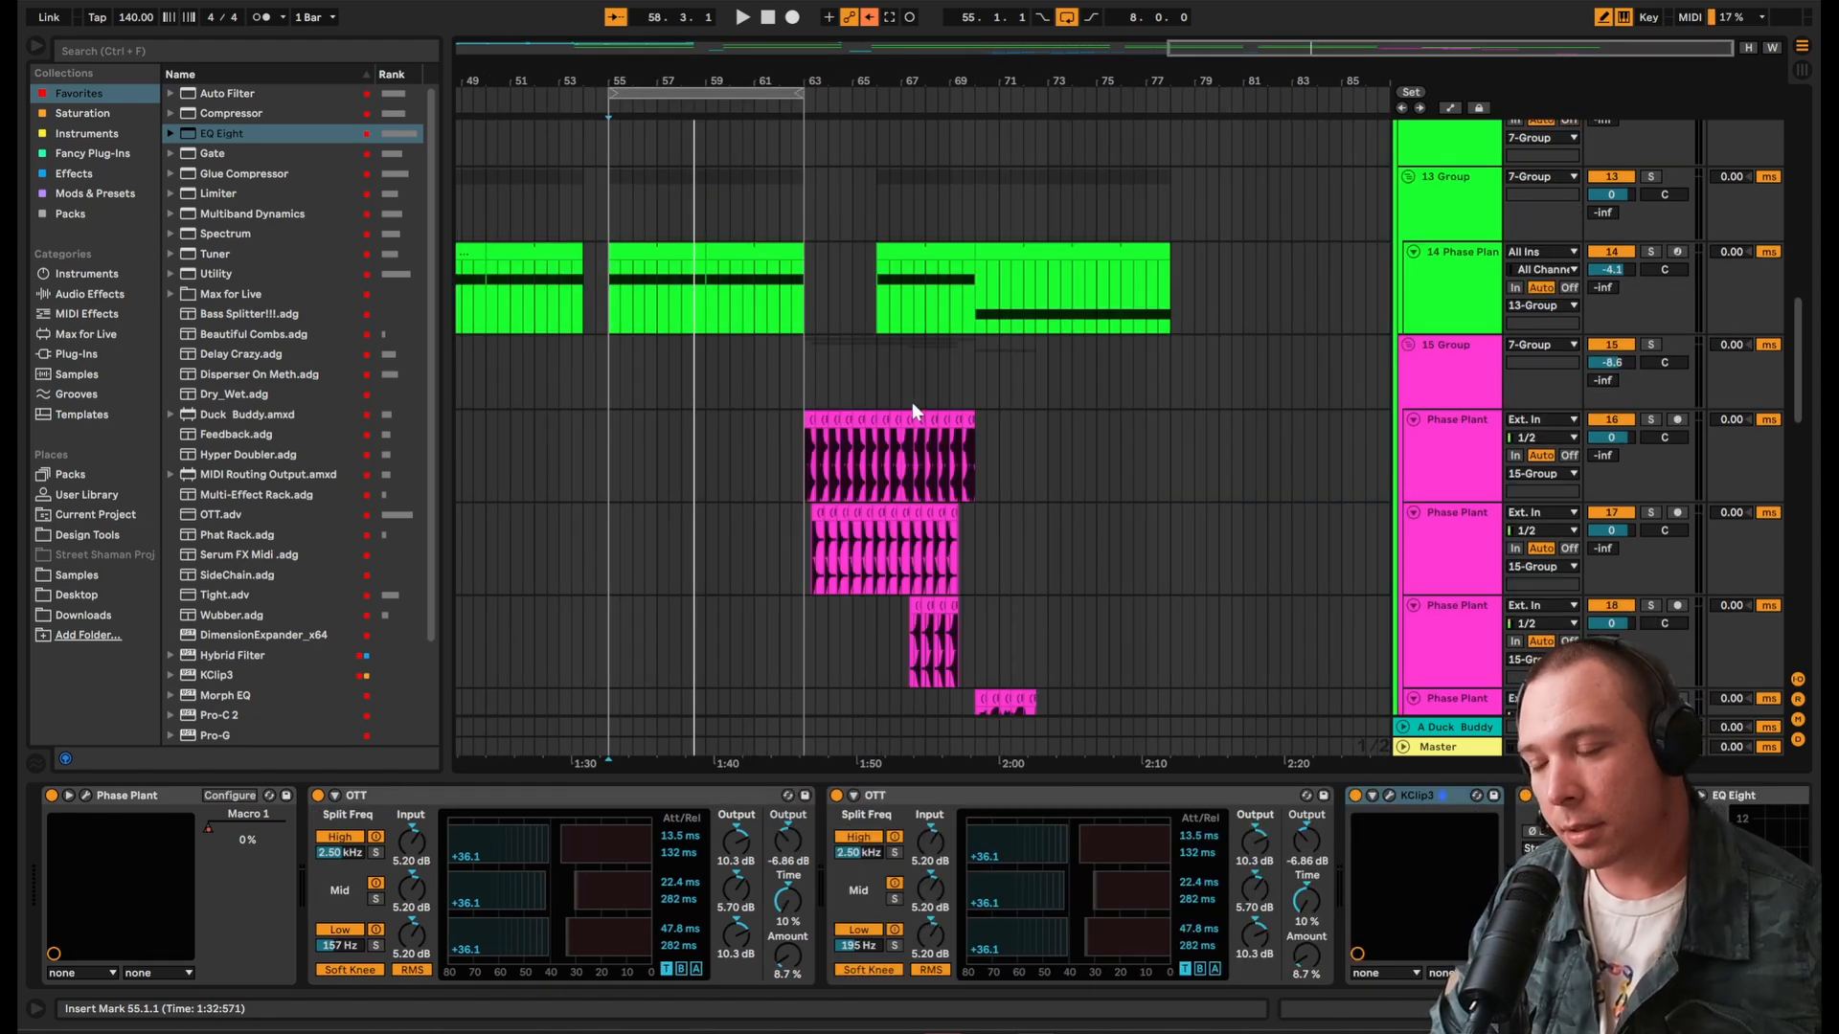
Step: Place the insert marker at bar 55 on track 14 to show its Phase Plant, Utility and KClip3 chain
{"action": "scroll", "coordinate": [667, 287], "scroll_direction": "left", "scroll_amount": 2}
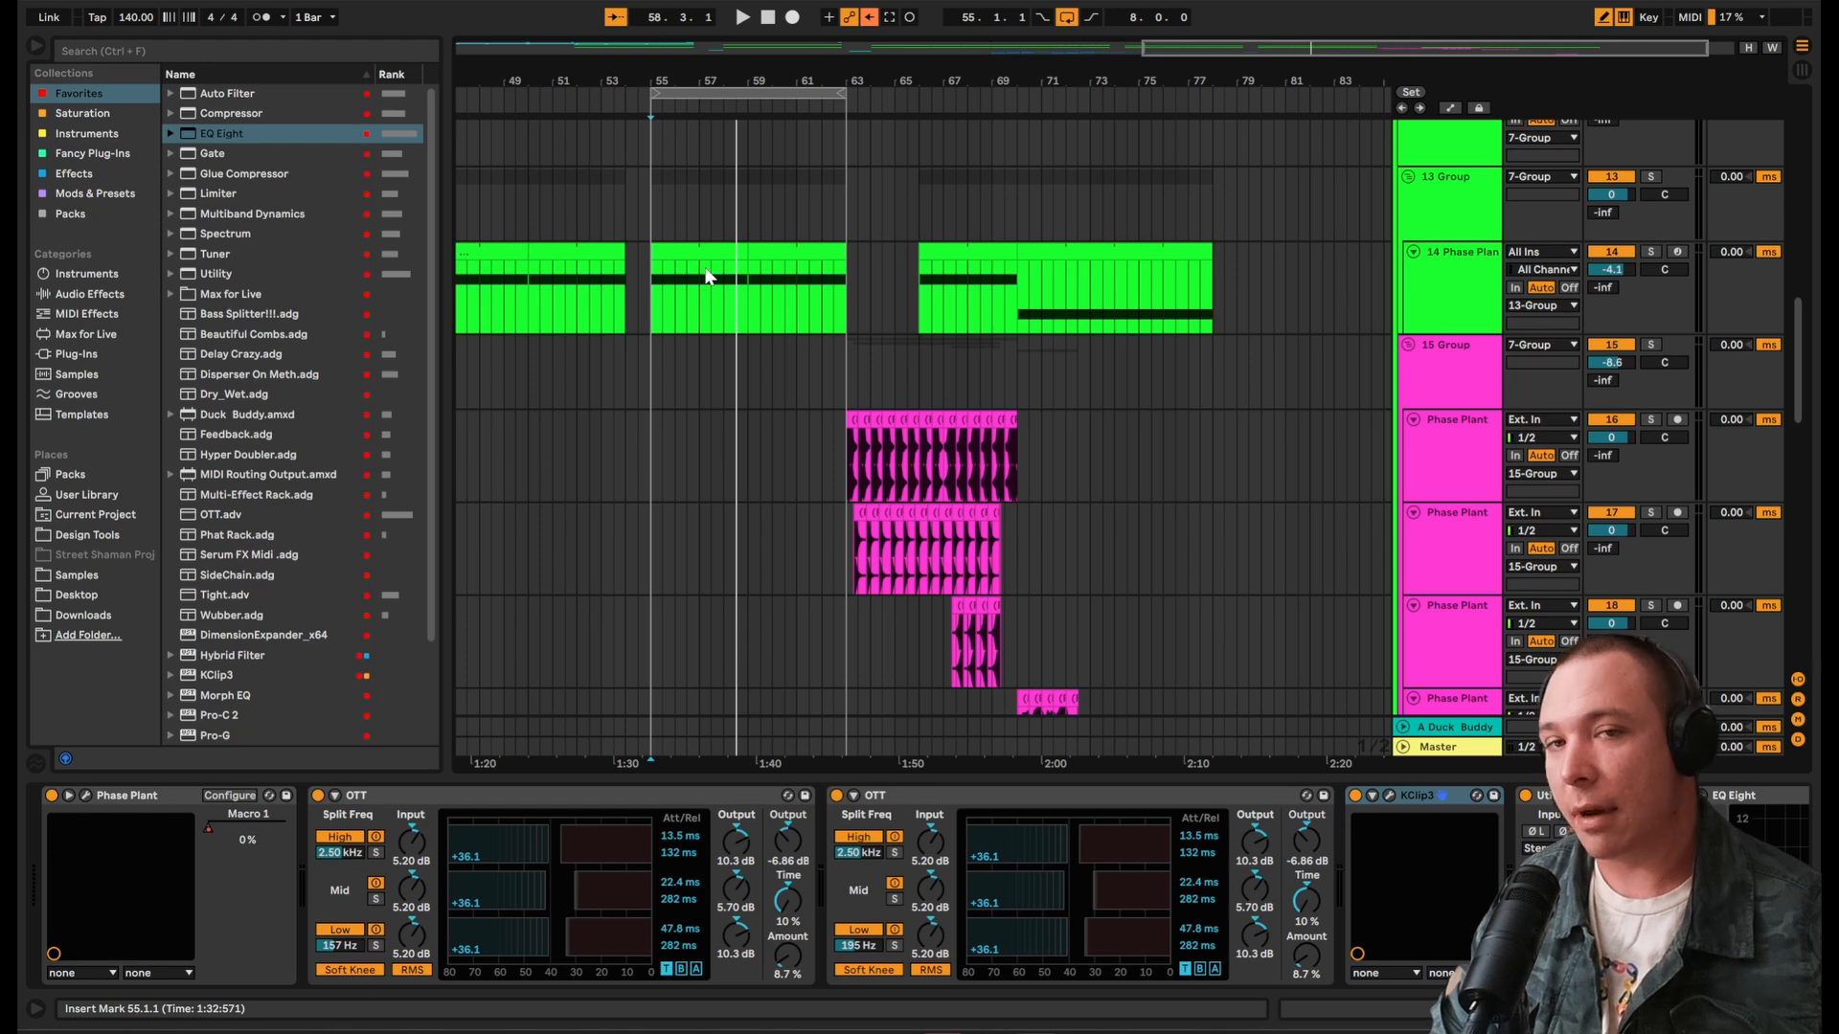
{"action": "left_click", "coordinate": [663, 287]}
{"action": "scroll", "coordinate": [747, 307], "scroll_direction": "up", "scroll_amount": 1}
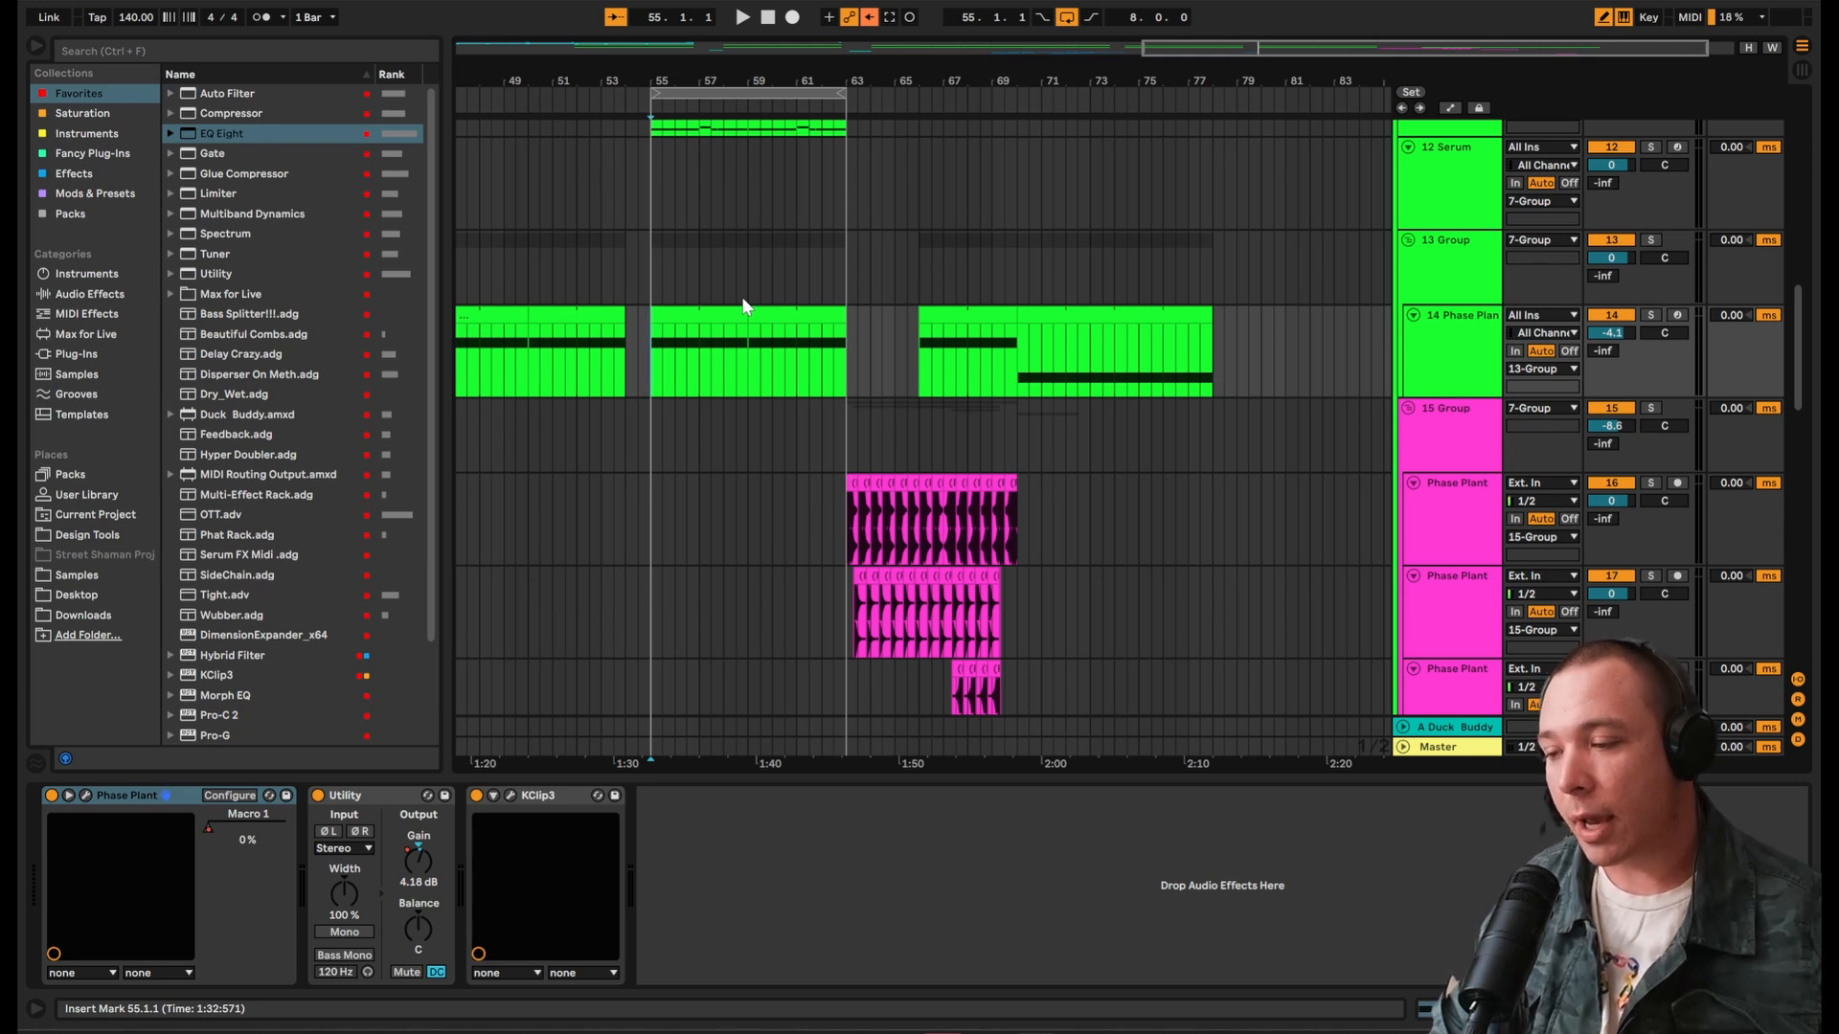
{"action": "scroll", "coordinate": [735, 312], "scroll_direction": "up", "scroll_amount": 1}
{"action": "scroll", "coordinate": [736, 312], "scroll_direction": "left", "scroll_amount": 1}
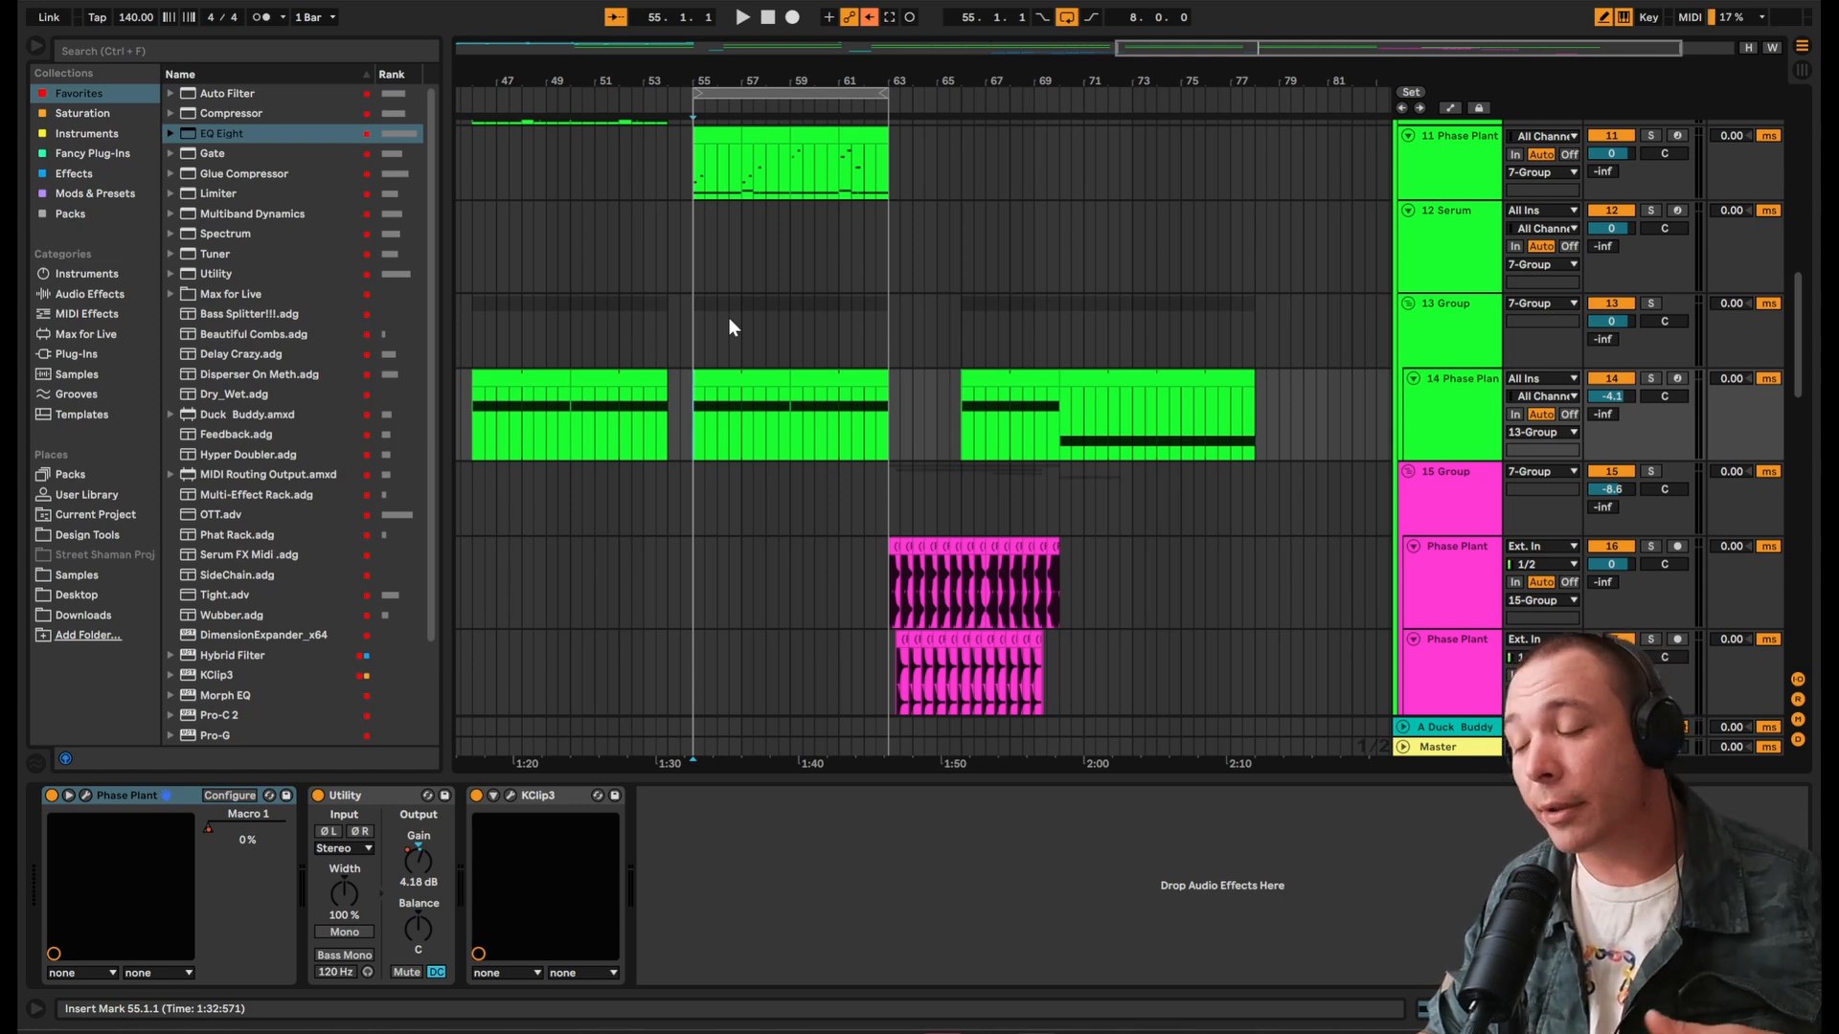
{"action": "scroll", "coordinate": [798, 354], "scroll_direction": "down", "scroll_amount": 1}
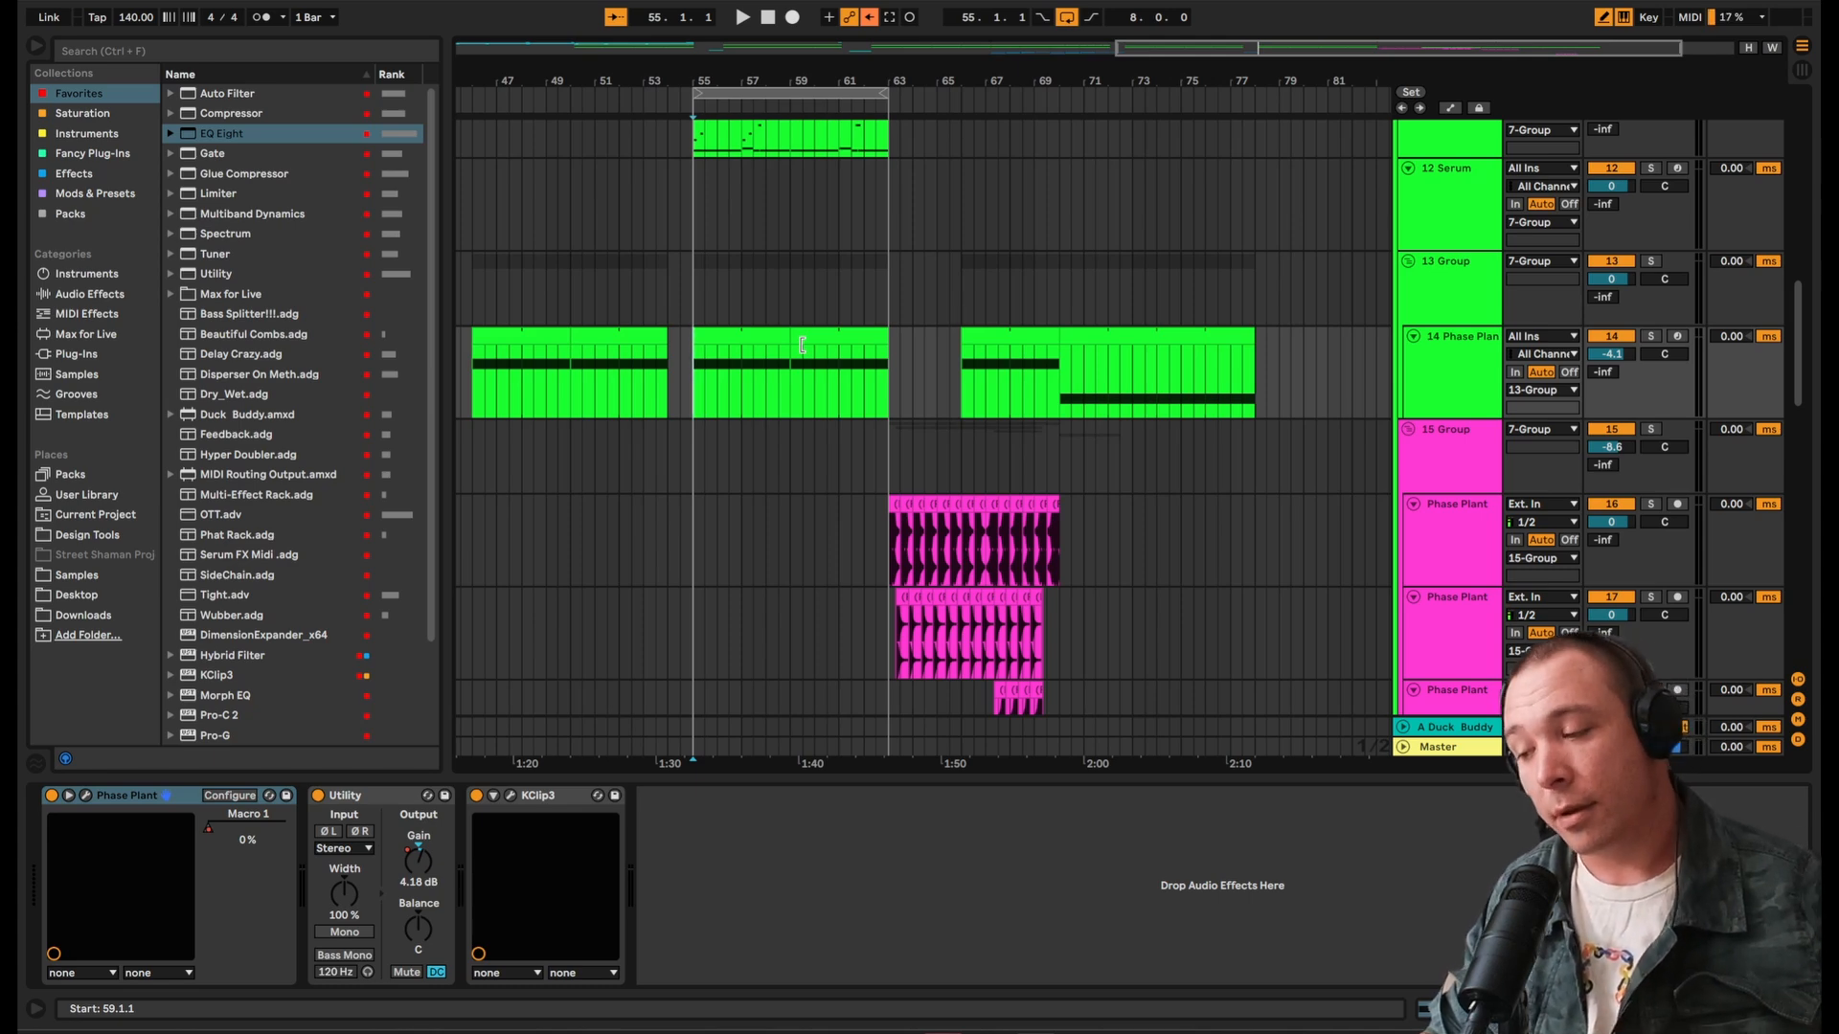
{"action": "scroll", "coordinate": [832, 285], "scroll_direction": "up", "scroll_amount": 10}
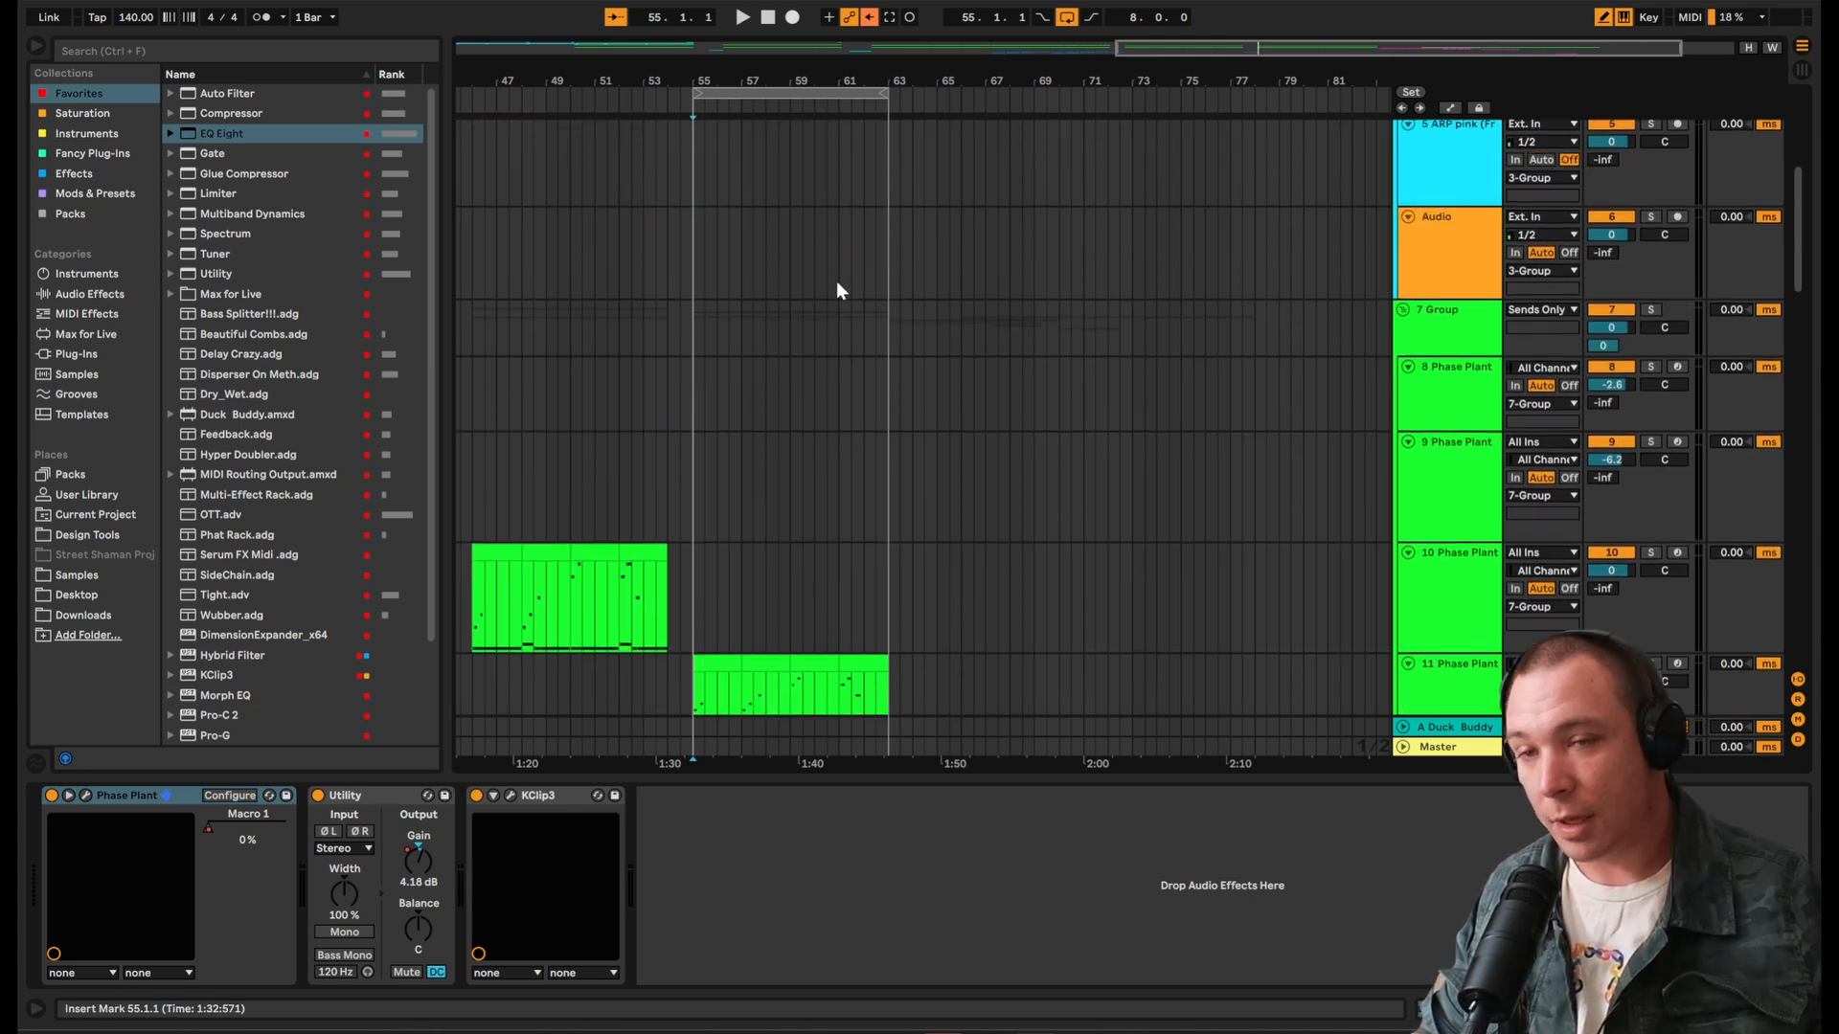